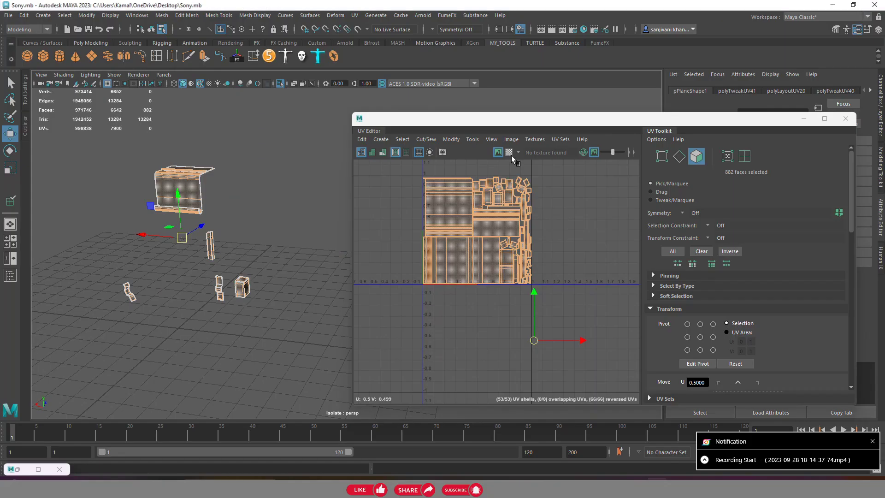
Turn on Checkered Tiles so the checker pattern shows on the radio parts and their UVs
click(509, 152)
Move the panel UV shell down and right, out of the 0–1 tile
mouse_move(245, 240)
alt+mouse_down()
mouse_move(197, 263)
mouse_move(254, 256)
mouse_move(228, 258)
alt+mouse_up()
scroll(451, 254, down, 3)
drag(532, 307, 427, 187)
scroll(433, 228, up, 2)
scroll(433, 228, down, 2)
scroll(471, 242, down, 1)
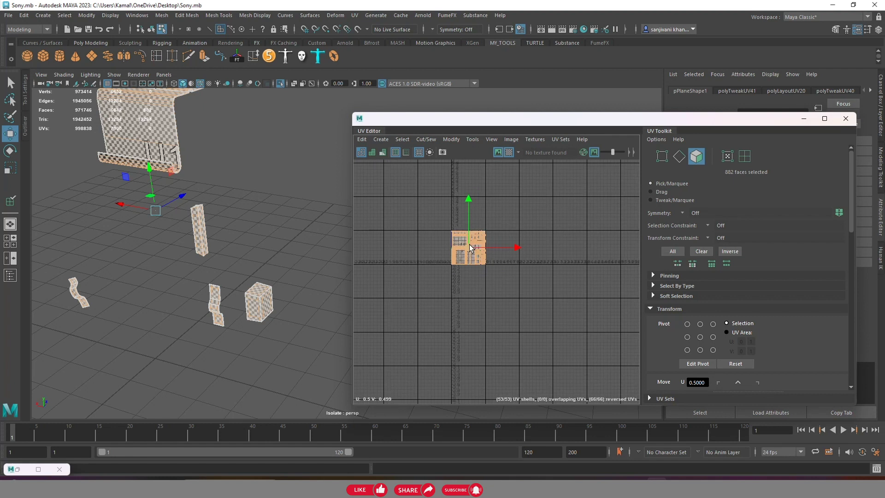
drag(468, 247, 533, 322)
Assign the existing blinn material to the selected panel parts
right_drag(242, 153, 270, 140)
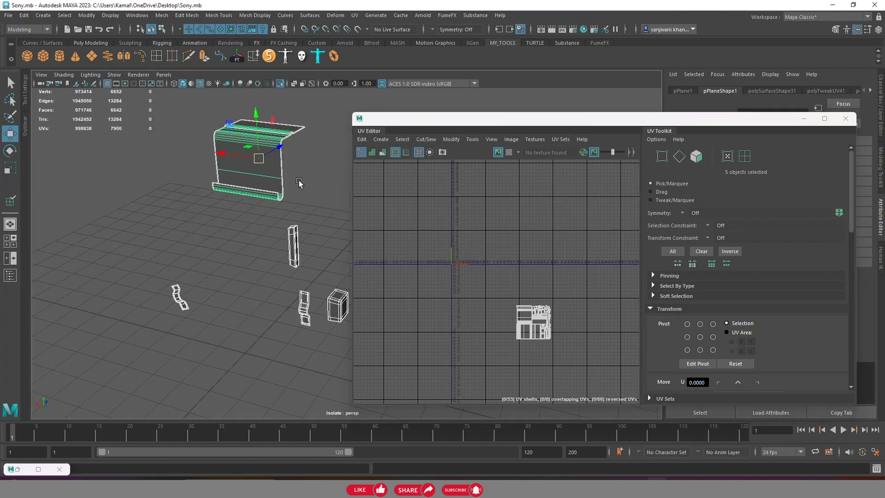
right_drag(261, 160, 292, 391)
mouse_move(262, 415)
click(318, 445)
scroll(200, 231, down, 3)
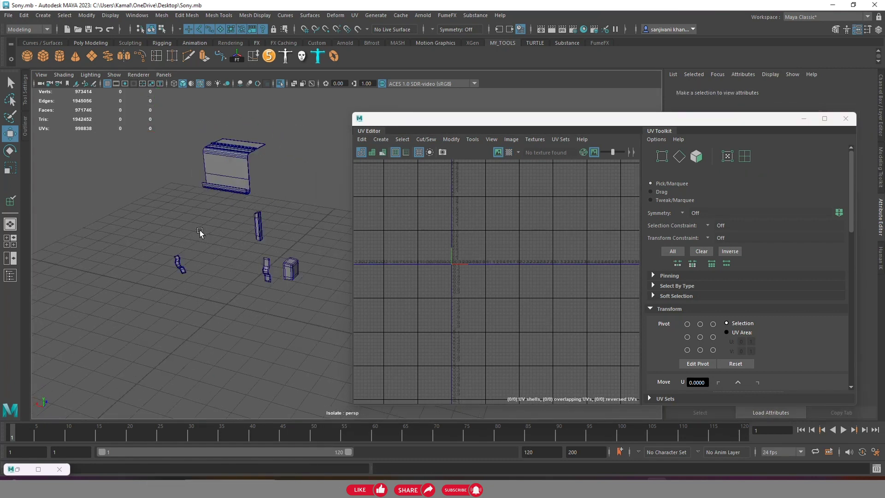
Turn off Isolate Select and marquee-select every part of the radio
drag(173, 156, 300, 267)
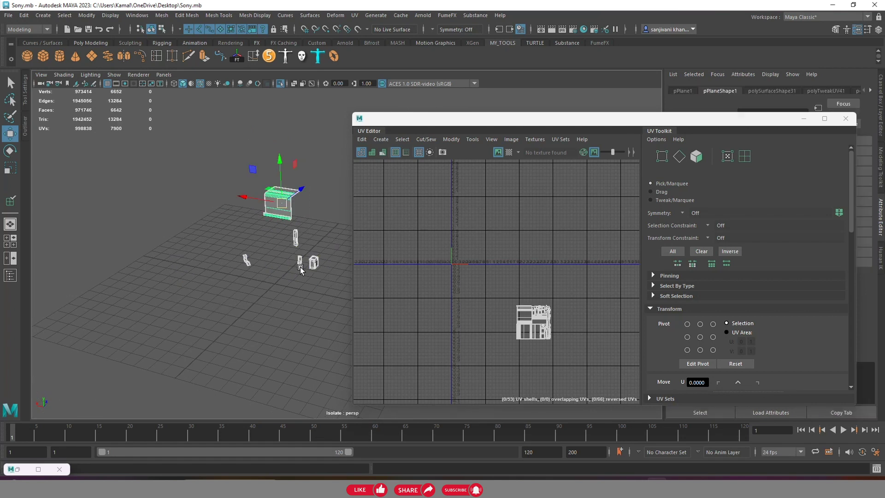
click(281, 85)
scroll(267, 216, down, 2)
drag(160, 143, 335, 290)
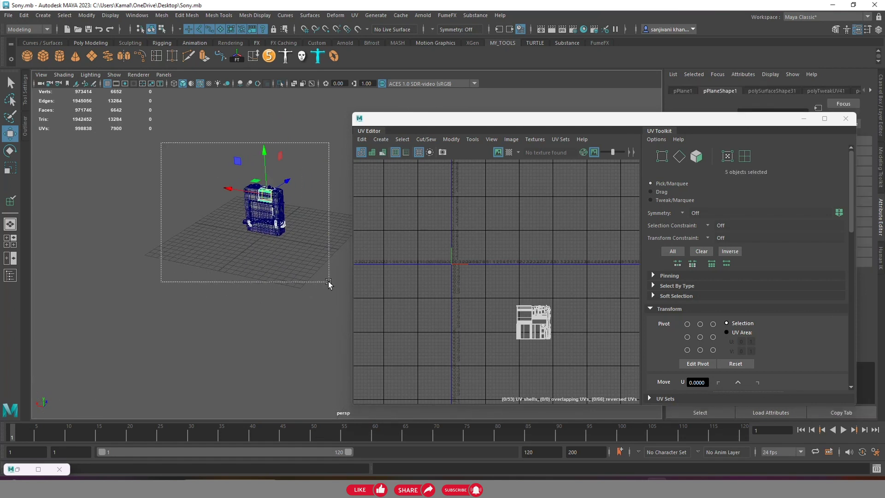
In face mode, move the panel UV shell to U≈8.5 beside the cyan shells
alt+drag(266, 241, 300, 234)
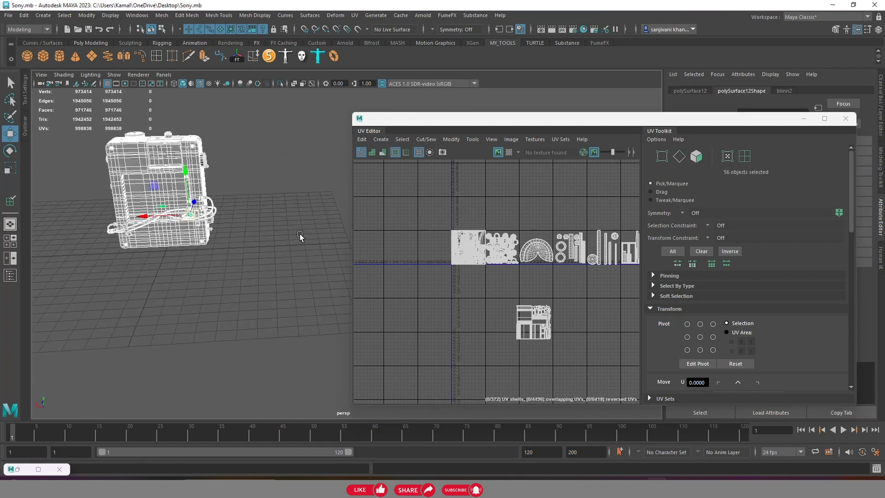
click(695, 157)
scroll(461, 261, down, 2)
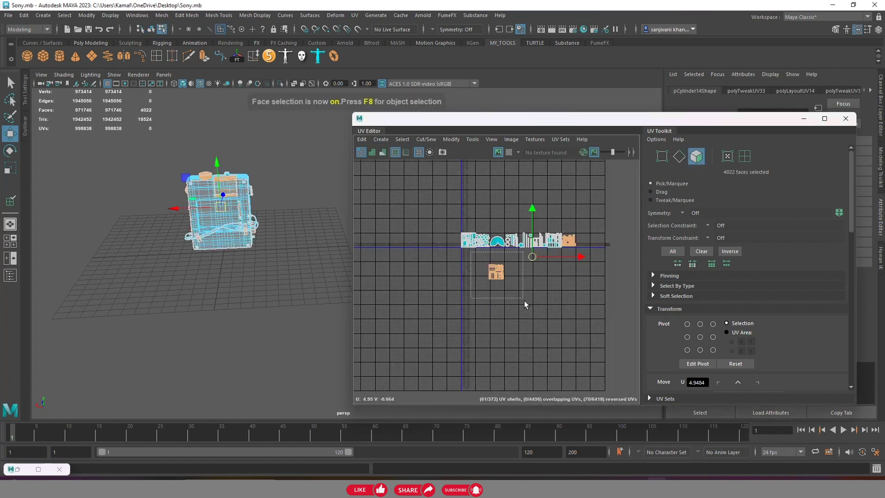
scroll(470, 291, up, 2)
mouse_move(376, 259)
mouse_down()
mouse_move(427, 306)
mouse_move(581, 281)
mouse_up()
scroll(380, 279, up, 2)
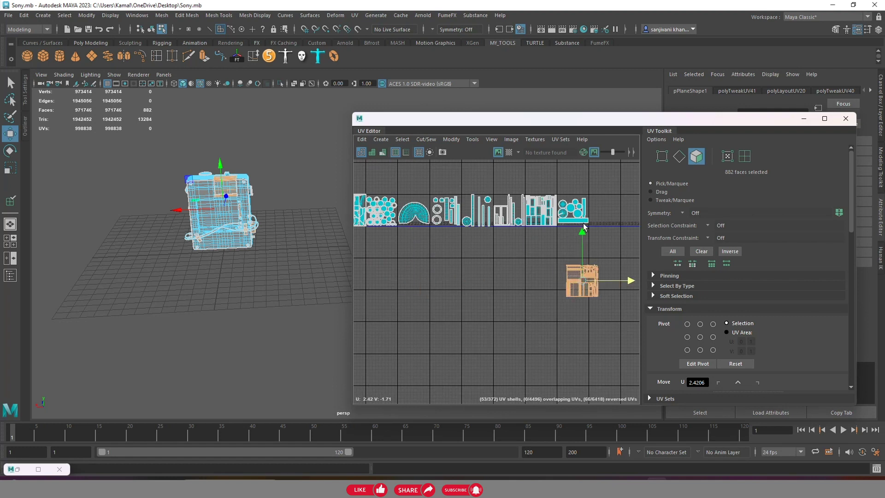
scroll(429, 308, up, 2)
drag(485, 356, 530, 237)
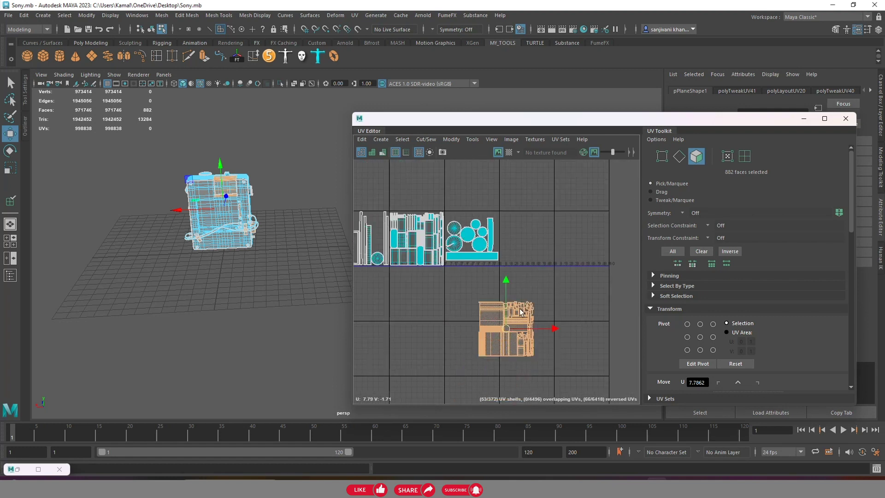
scroll(530, 237, up, 2)
scroll(515, 279, down, 2)
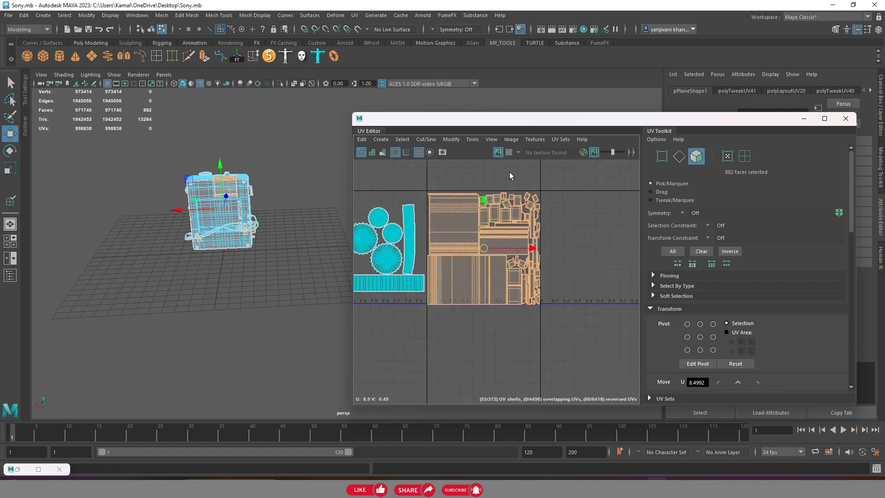
Check the moved shell with the checker pattern and adjust its scale
click(508, 155)
scroll(483, 256, down, 2)
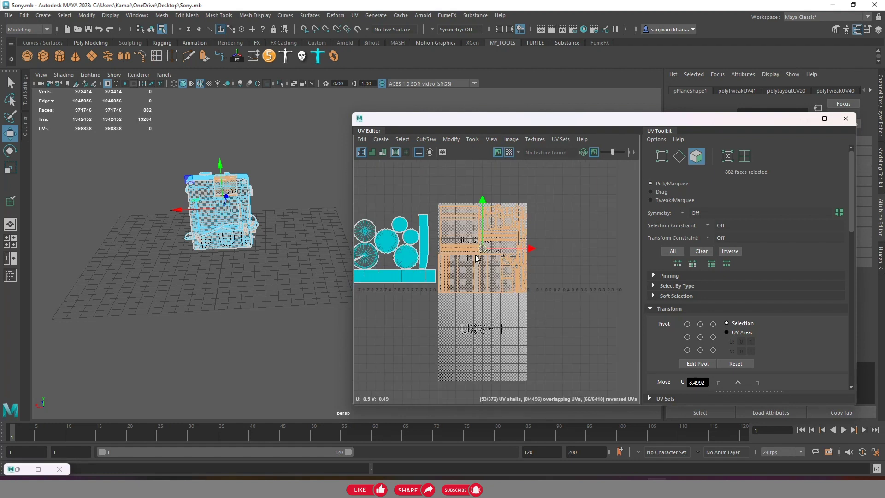
key(r)
click(483, 249)
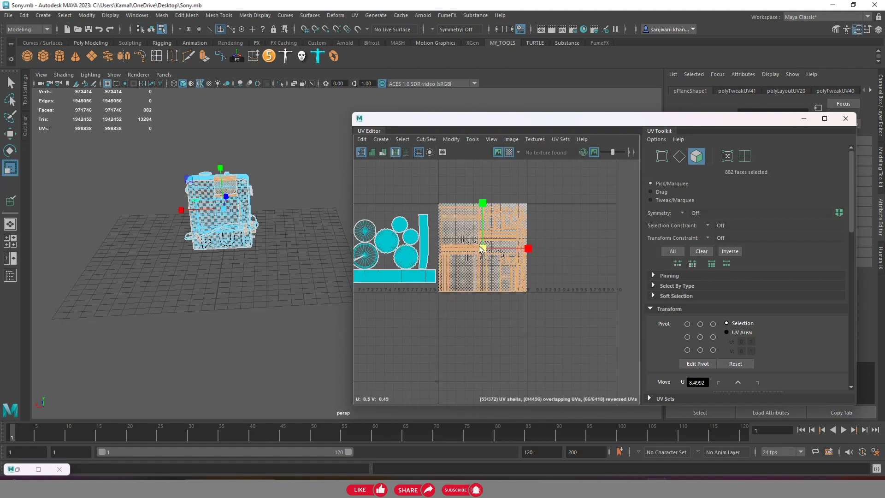
scroll(530, 258, down, 4)
scroll(530, 267, down, 2)
Return to object mode, hide the checker pattern and clear the selection
right_drag(252, 246, 291, 217)
scroll(291, 249, up, 3)
click(508, 153)
click(306, 191)
mouse_move(306, 191)
alt+mouse_down()
mouse_move(233, 198)
mouse_move(266, 239)
alt+mouse_up()
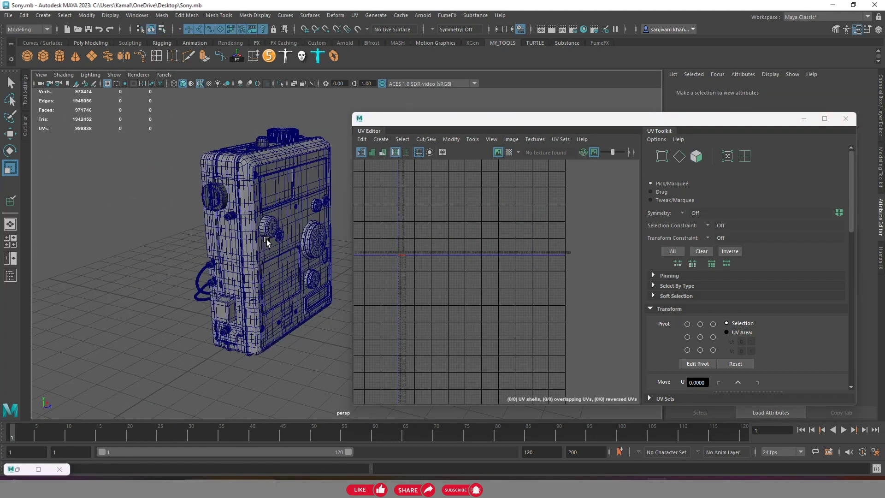
Turn off Wireframe on Shaded and select the large front knob and its centre cylinder
scroll(262, 245, up, 2)
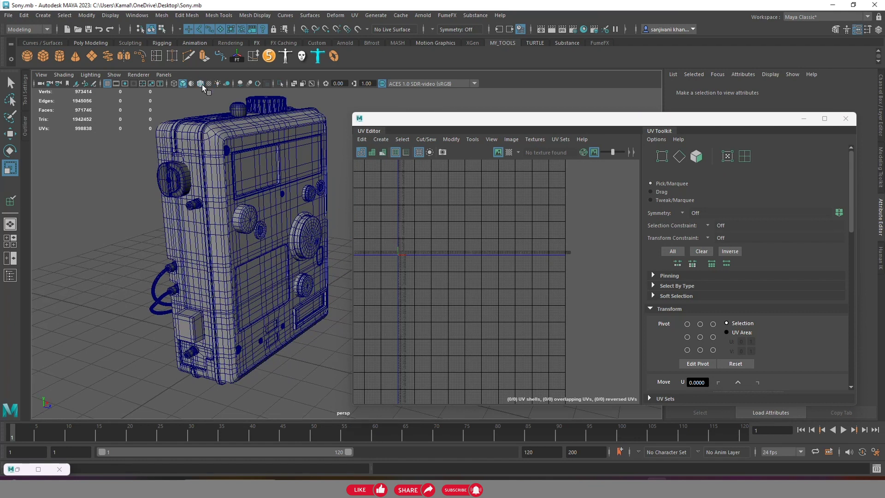
click(202, 84)
mouse_move(207, 193)
alt+mouse_down()
mouse_move(115, 190)
mouse_move(143, 224)
mouse_move(311, 219)
mouse_move(245, 219)
mouse_move(295, 216)
alt+mouse_up()
click(115, 190)
scroll(295, 207, up, 3)
click(290, 194)
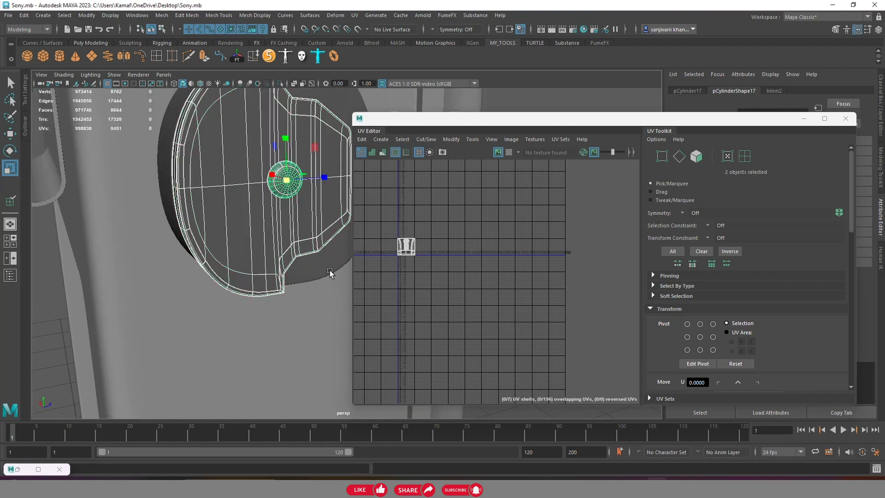
scroll(330, 272, down, 5)
Add the top buttons, back knob and cable connector to the selection
mouse_move(330, 272)
alt+mouse_down()
mouse_move(306, 228)
mouse_move(259, 208)
mouse_move(282, 281)
mouse_move(286, 219)
mouse_move(316, 289)
mouse_move(300, 298)
mouse_move(291, 269)
mouse_move(323, 258)
mouse_move(267, 231)
mouse_move(306, 221)
mouse_move(205, 226)
mouse_move(256, 302)
mouse_move(244, 262)
alt+mouse_up()
click(279, 191)
scroll(291, 269, up, 3)
shift+click(224, 210)
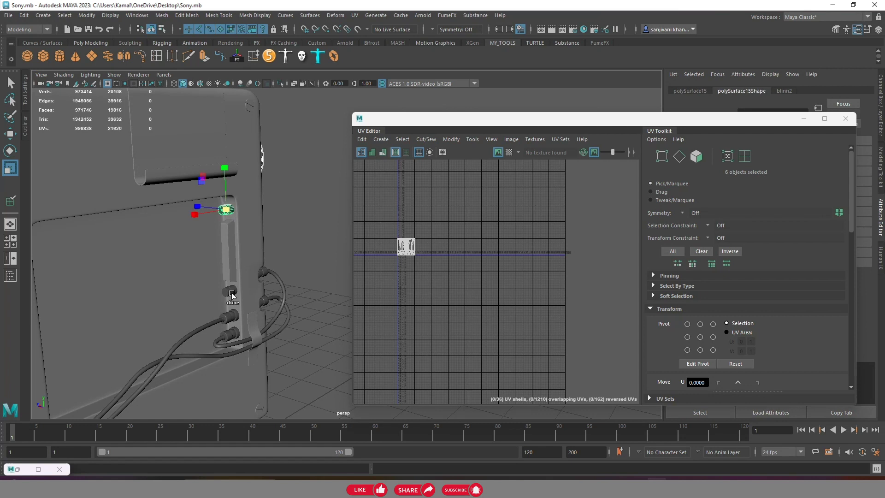
shift+click(232, 294)
mouse_move(232, 294)
alt+mouse_down()
mouse_move(174, 199)
mouse_move(254, 249)
mouse_move(174, 277)
mouse_move(286, 280)
mouse_move(139, 304)
mouse_move(174, 300)
mouse_move(123, 205)
mouse_move(192, 201)
mouse_move(181, 166)
mouse_move(143, 173)
alt+mouse_up()
scroll(143, 172, up, 3)
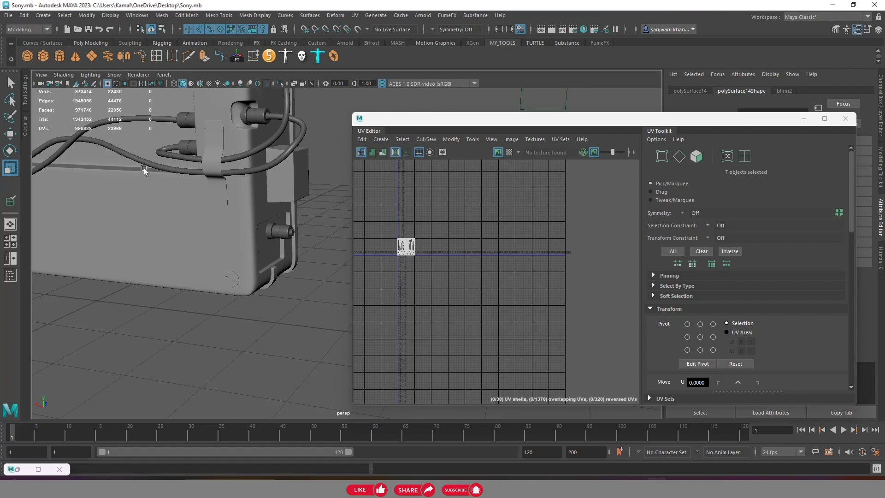
mouse_move(150, 168)
alt+mouse_down()
mouse_move(213, 194)
mouse_move(225, 112)
alt+mouse_up()
scroll(213, 194, down, 5)
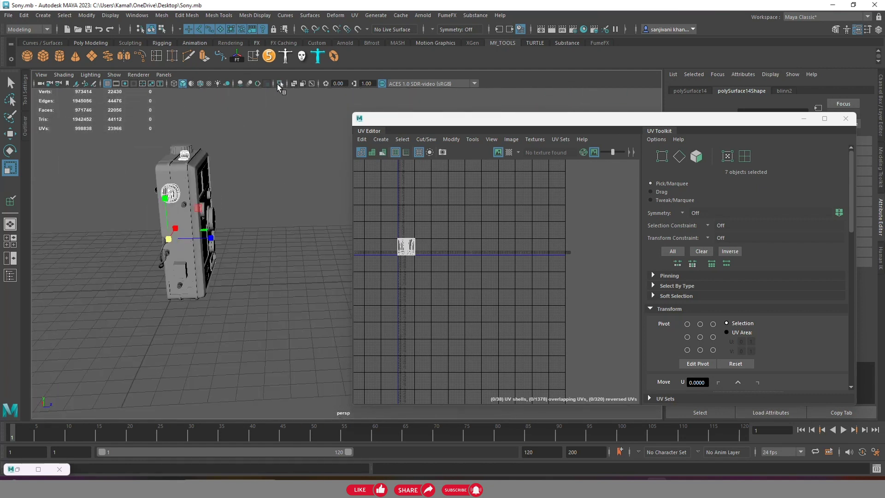
Isolate the selected parts, frame them, and select the round cap part
click(279, 84)
key(f)
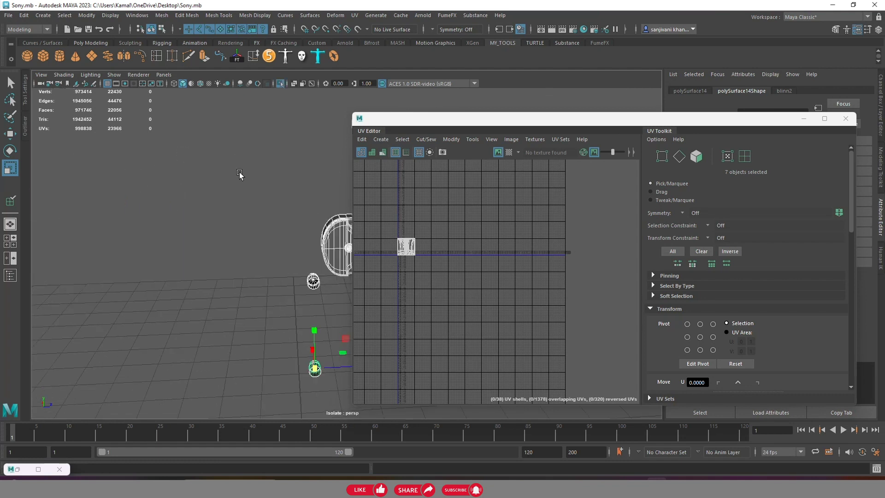
mouse_move(255, 219)
alt+mouse_down()
mouse_move(223, 192)
mouse_move(233, 233)
mouse_move(295, 214)
mouse_move(256, 144)
alt+mouse_up()
click(223, 192)
click(256, 143)
scroll(247, 178, up, 3)
Select the dome-capped cylinder and bring it closer into view
scroll(257, 217, up, 4)
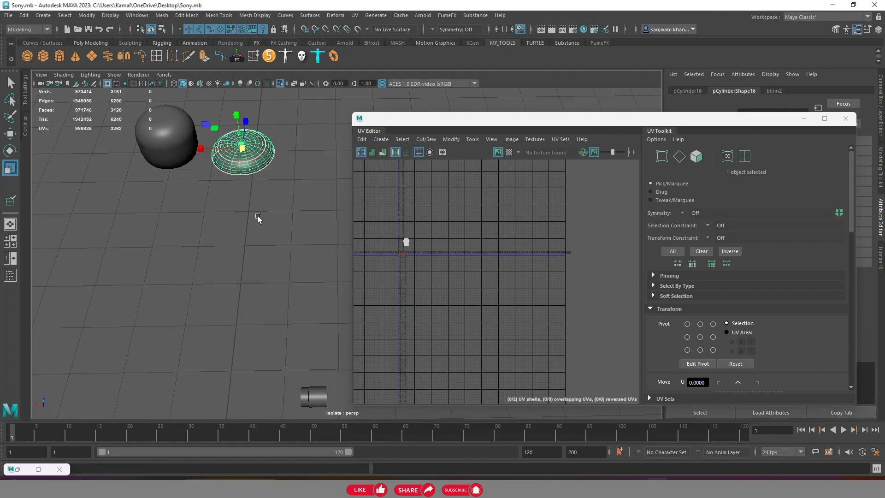
click(259, 189)
mouse_move(258, 189)
alt+mouse_down()
mouse_move(281, 285)
mouse_move(238, 300)
mouse_move(272, 247)
mouse_move(257, 253)
mouse_move(257, 198)
alt+mouse_up()
click(272, 247)
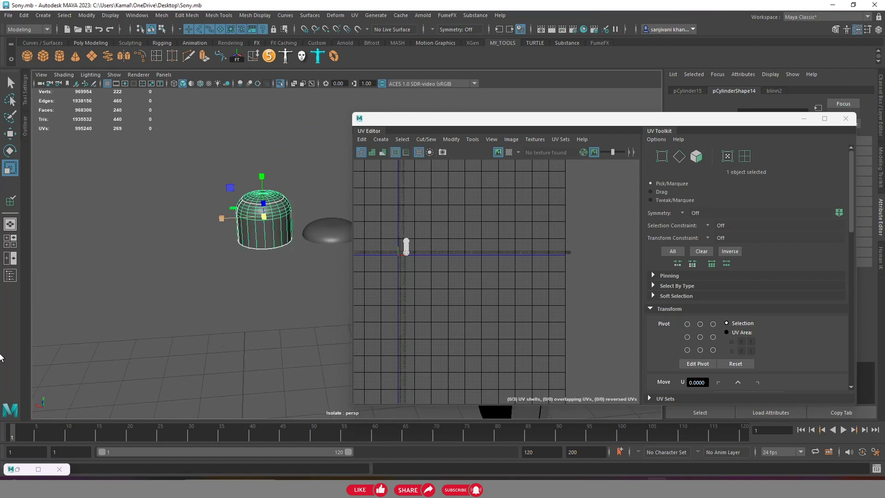
click(156, 56)
scroll(222, 157, up, 3)
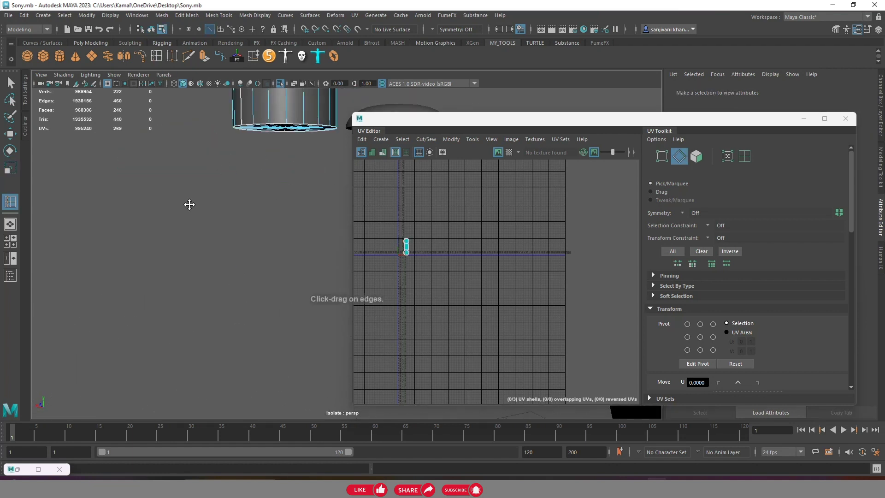
alt+middle_drag(187, 203, 135, 220)
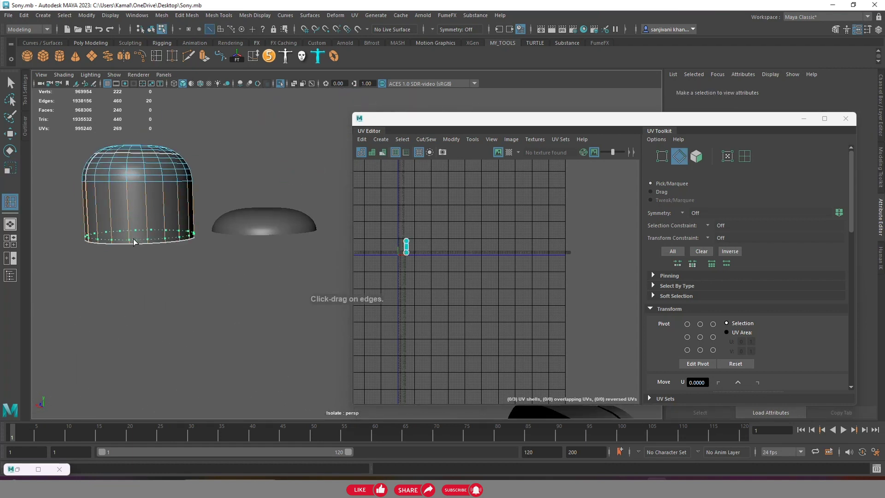
Add an extra ring at the cylinder's base with Ctrl+E
key(ctrl+e)
key(w)
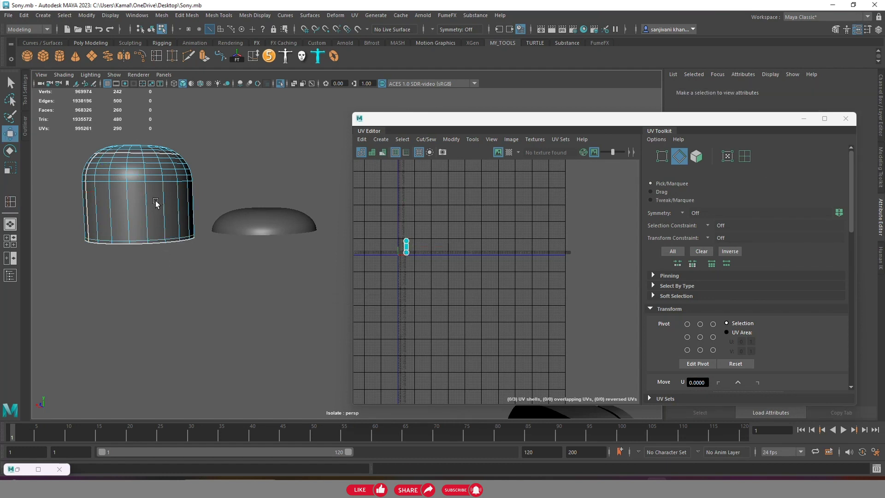
key(F8)
mouse_move(149, 182)
alt+mouse_down()
mouse_move(166, 219)
mouse_move(237, 183)
alt+mouse_up()
Reselect the cylinder and project new UVs onto it
click(236, 181)
click(221, 208)
scroll(241, 221, down, 3)
alt+drag(241, 221, 241, 248)
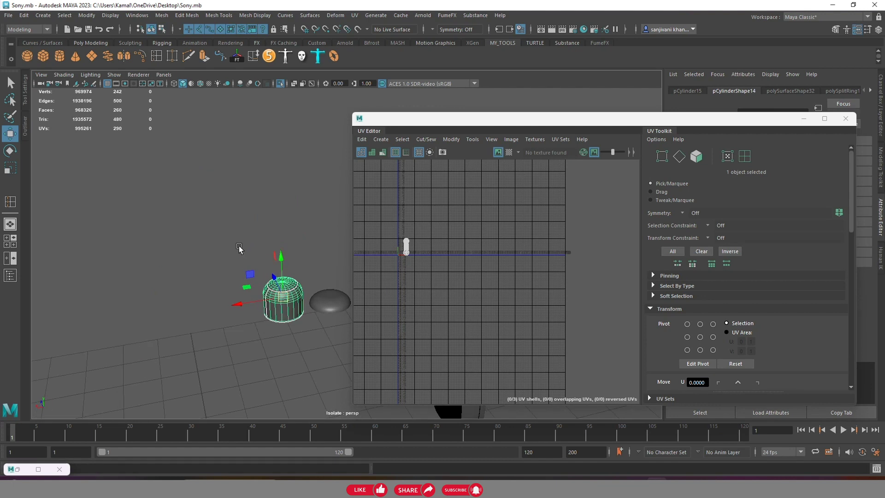
click(378, 139)
click(396, 183)
scroll(279, 213, up, 5)
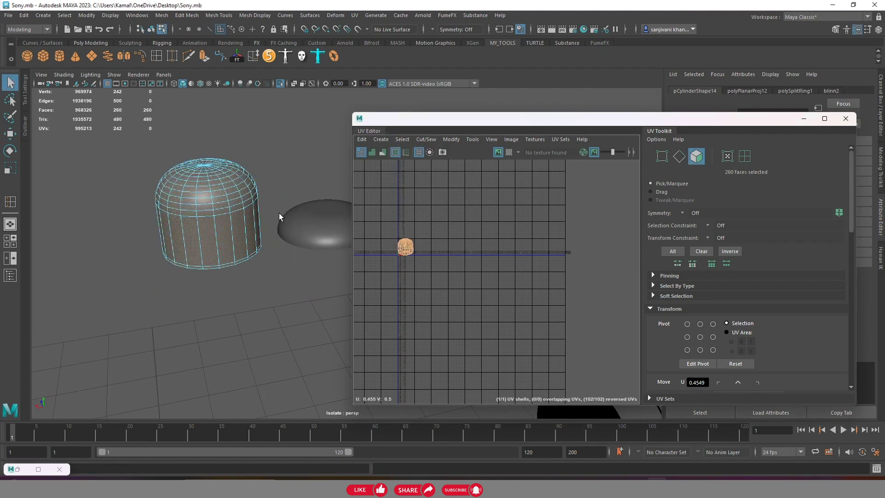
Select the top edge loop with the seam and cut the UVs into three shells
click(679, 156)
scroll(259, 230, down, 5)
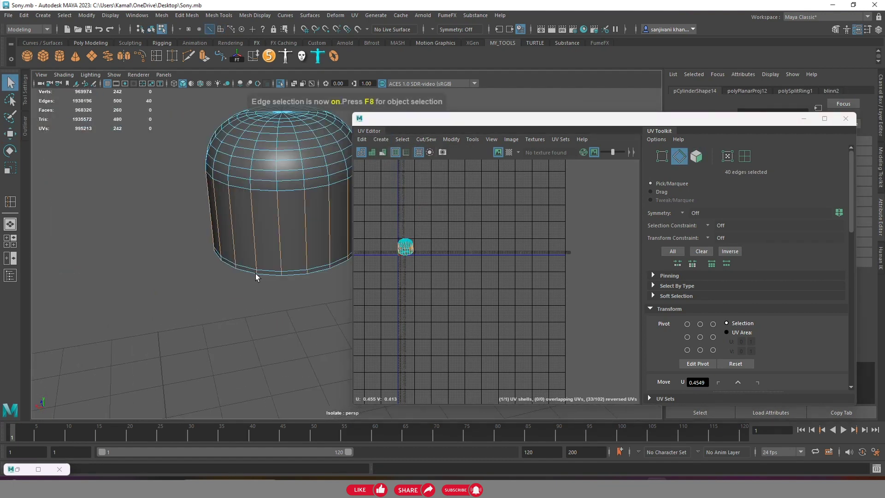
mouse_move(248, 221)
alt+mouse_down()
mouse_move(238, 223)
mouse_move(237, 251)
mouse_move(280, 229)
mouse_move(290, 196)
mouse_move(279, 225)
alt+mouse_up()
scroll(297, 253, up, 3)
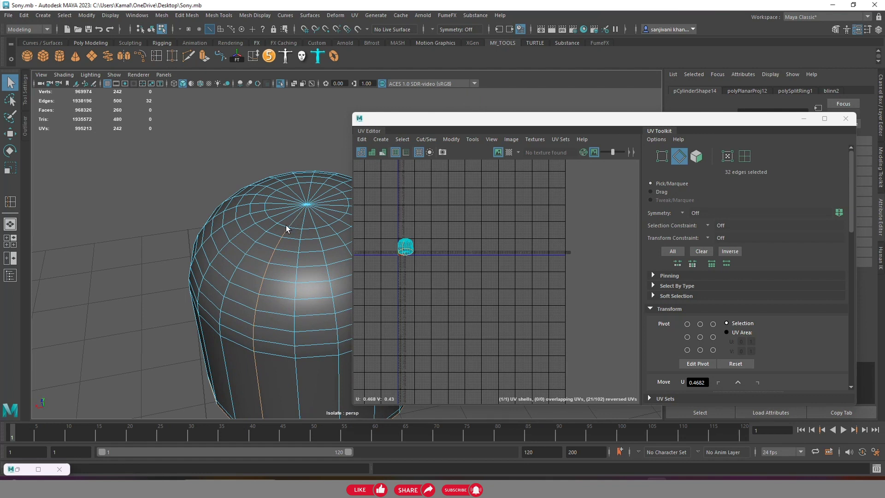
scroll(286, 215, down, 4)
shift+double_click(308, 231)
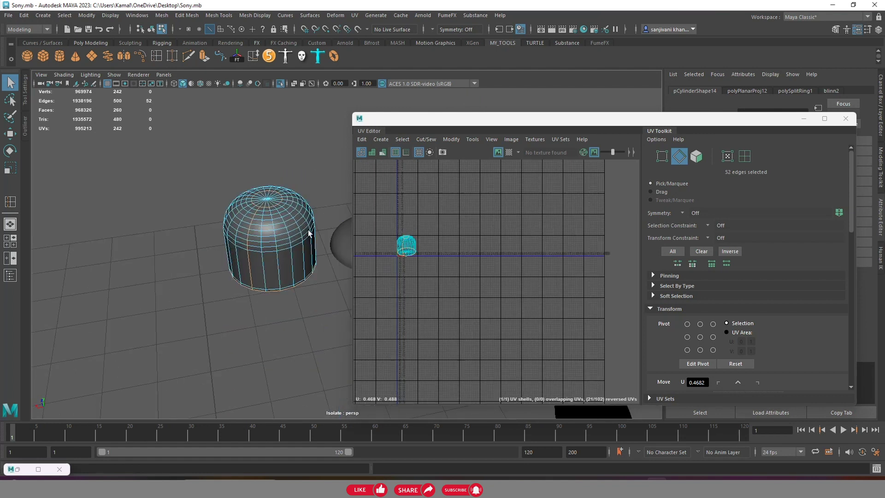
scroll(234, 198, up, 2)
scroll(235, 198, up, 3)
scroll(256, 201, down, 3)
shift+right_drag(418, 234, 377, 254)
Select the cylinder's UV shell faces, then run Layout and Unfold on them
key(w)
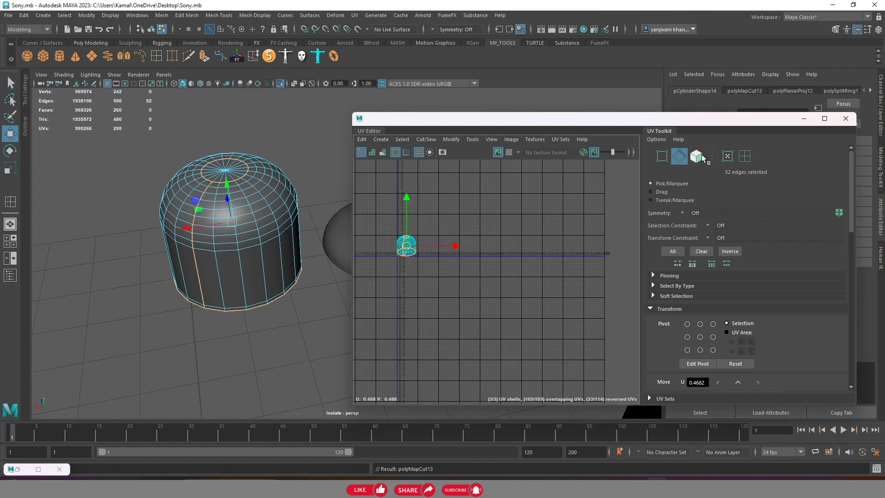
click(701, 154)
drag(436, 214, 477, 265)
scroll(478, 265, up, 4)
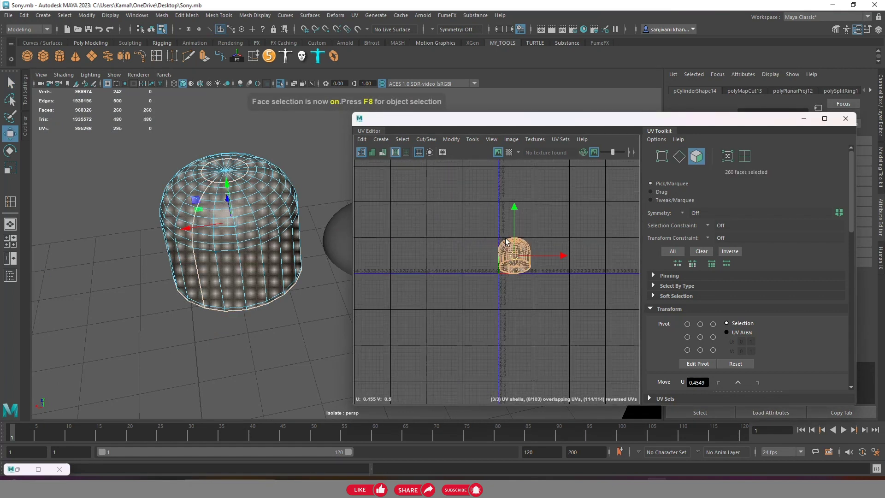
shift+right_drag(506, 240, 400, 266)
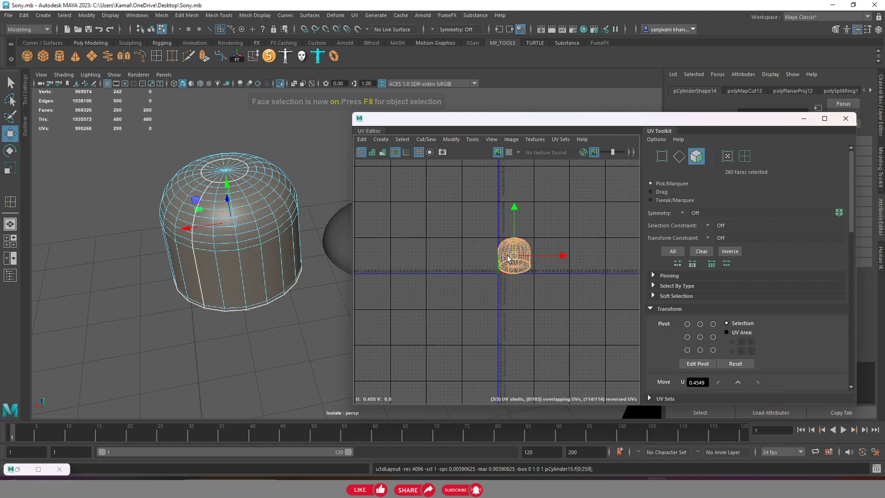
shift+right_drag(506, 243, 366, 240)
Reapply Unfold to the cut shells and orient them upright, discarding a trial flip
scroll(505, 254, up, 3)
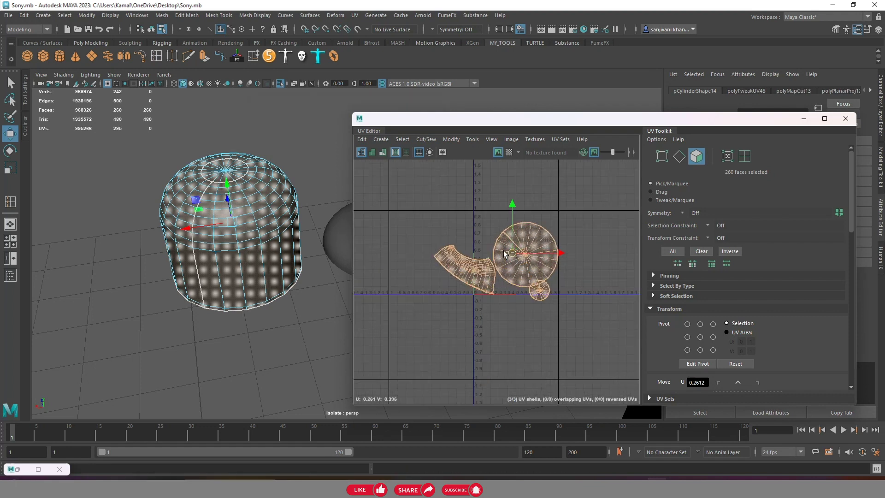
scroll(505, 254, up, 1)
shift+right_drag(475, 207, 329, 259)
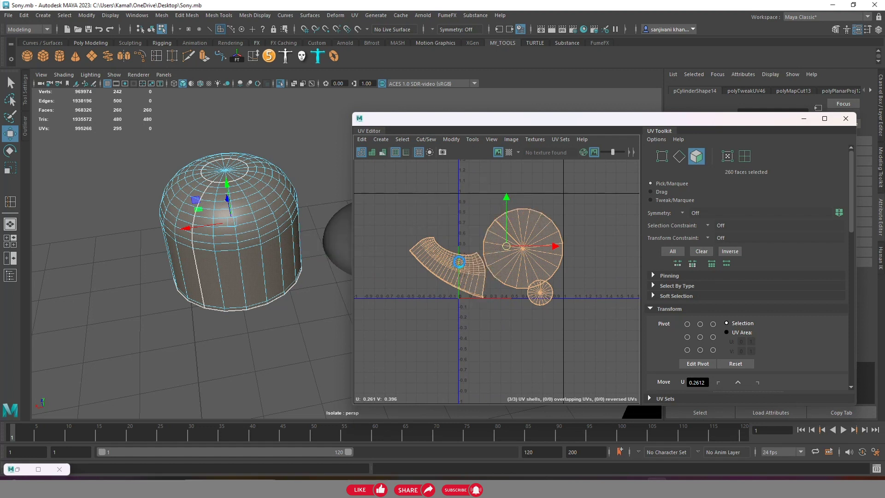
scroll(738, 338, down, 5)
click(712, 333)
scroll(711, 333, down, 1)
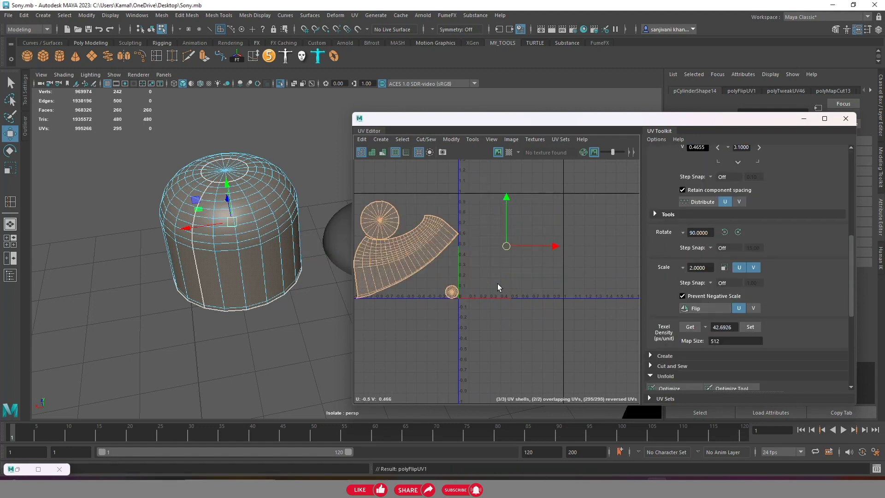
scroll(497, 284, down, 3)
key(ctrl+z)
scroll(677, 331, down, 5)
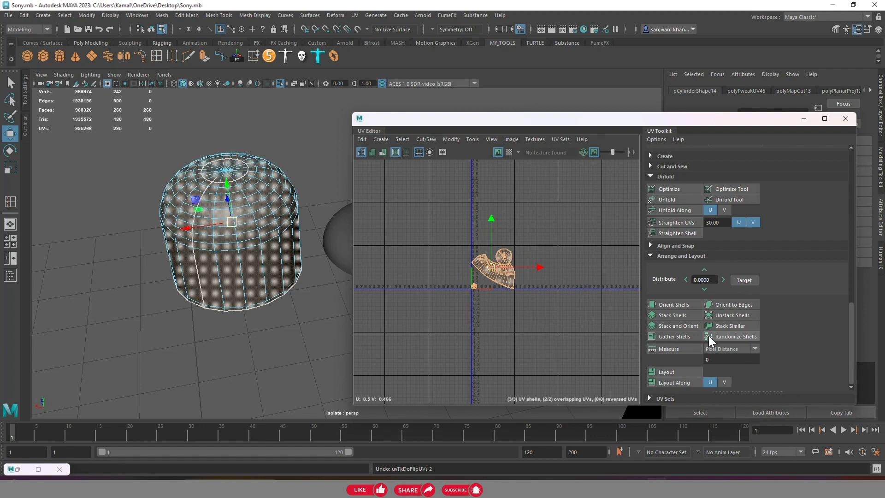
click(677, 303)
scroll(709, 240, up, 3)
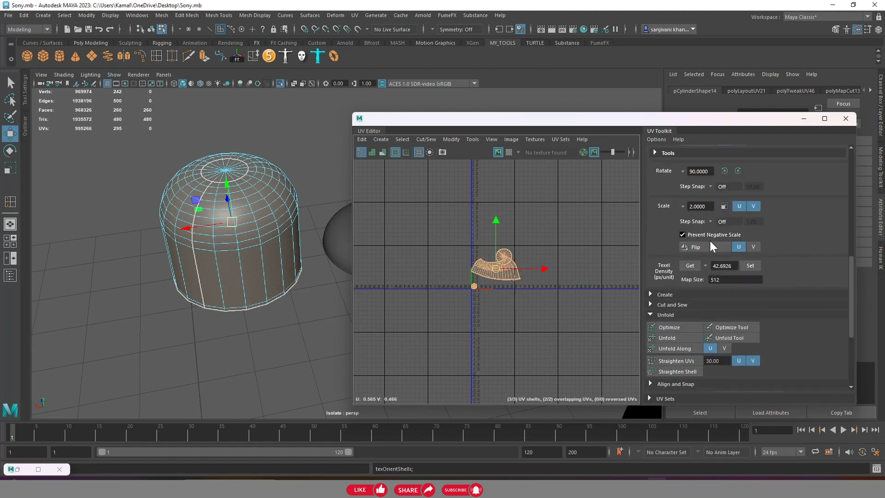
Smooth the shells' left edge with an Optimize Tool stroke
click(724, 329)
scroll(720, 327, up, 2)
scroll(515, 277, up, 1)
drag(437, 261, 509, 264)
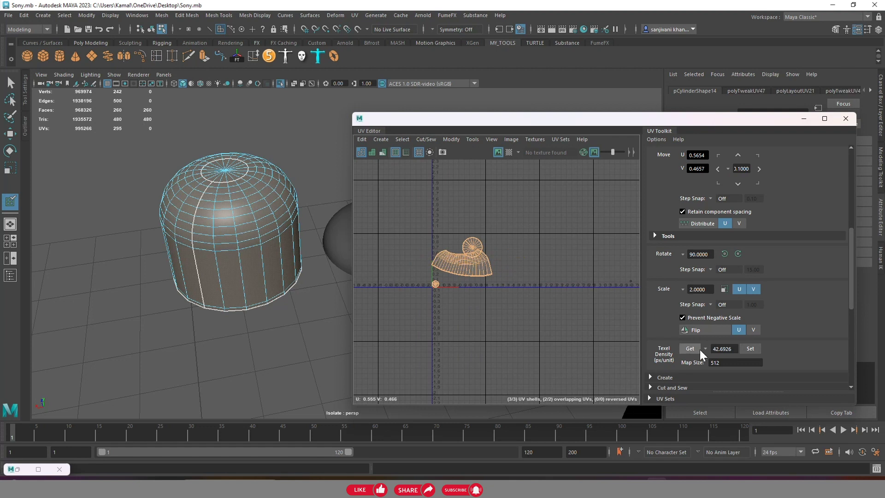
scroll(701, 336, down, 3)
Select only the cylinder's body shell and move it into place
key(w)
scroll(487, 259, up, 2)
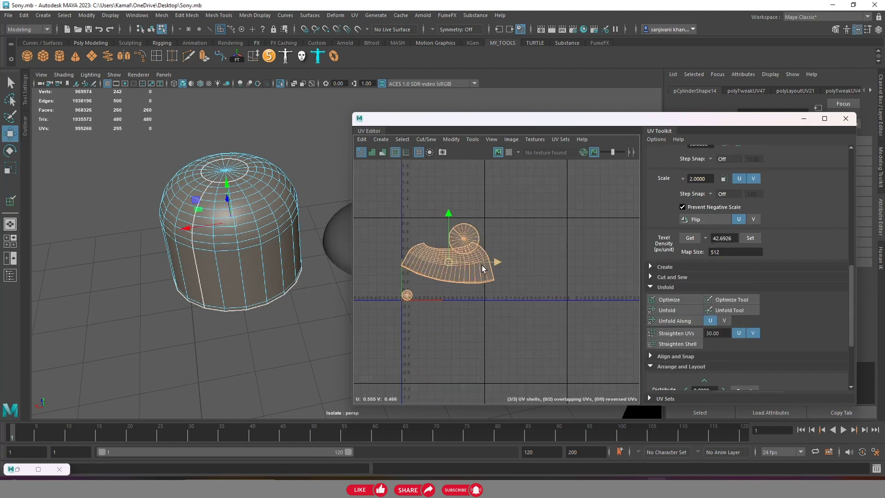
click(469, 273)
drag(471, 269, 525, 272)
alt+middle_drag(526, 272, 507, 268)
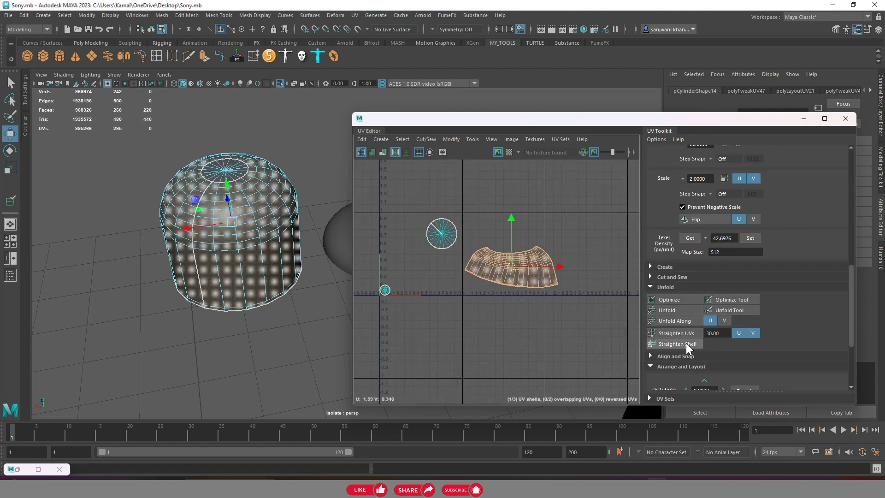
scroll(686, 343, down, 1)
Optimize the body shell, then apply Straighten UVs to it repeatedly
click(670, 272)
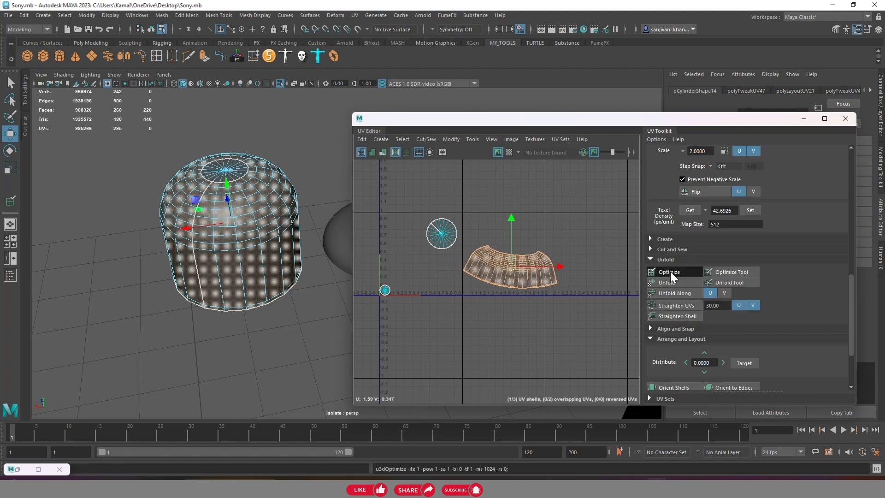
click(668, 306)
scroll(529, 253, up, 3)
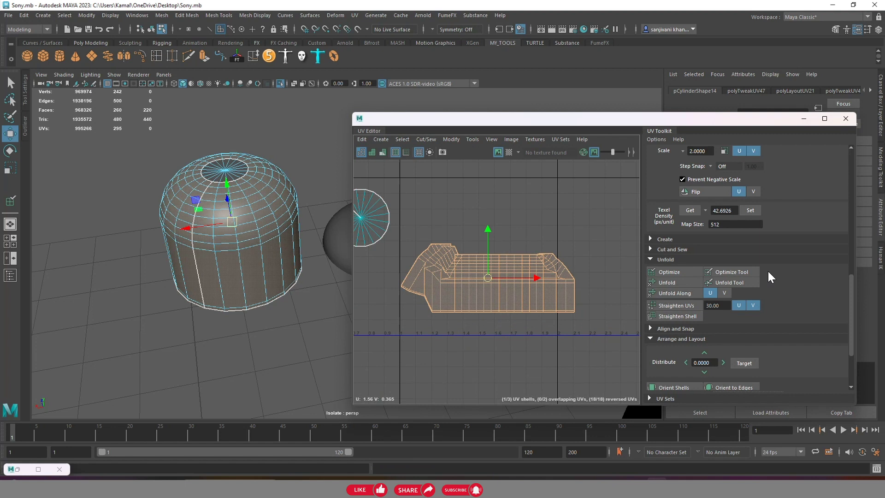
click(733, 272)
click(677, 306)
click(678, 307)
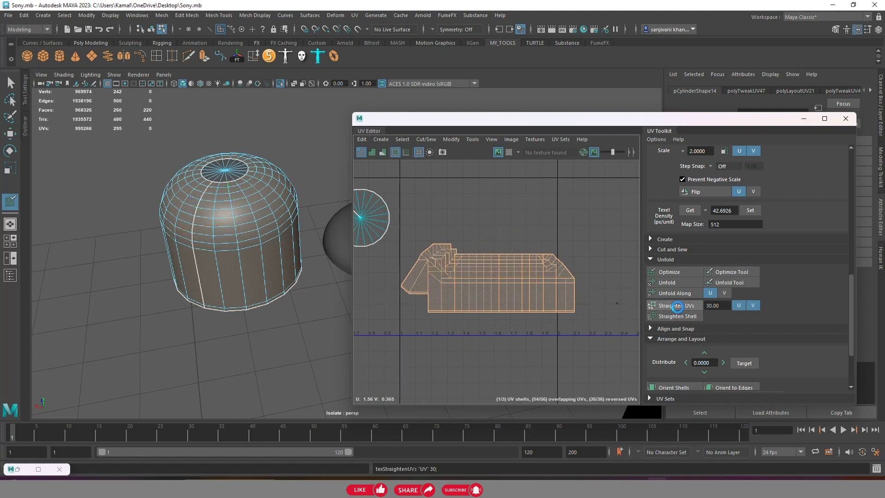
scroll(471, 275, up, 2)
Relax the body shell with Optimize brush strokes, then Optimize and Straighten UVs again
mouse_move(472, 275)
mouse_down()
mouse_move(447, 270)
mouse_move(435, 248)
mouse_move(406, 287)
mouse_move(454, 237)
mouse_move(415, 298)
mouse_move(450, 320)
mouse_move(590, 268)
mouse_move(455, 253)
mouse_move(383, 325)
mouse_up()
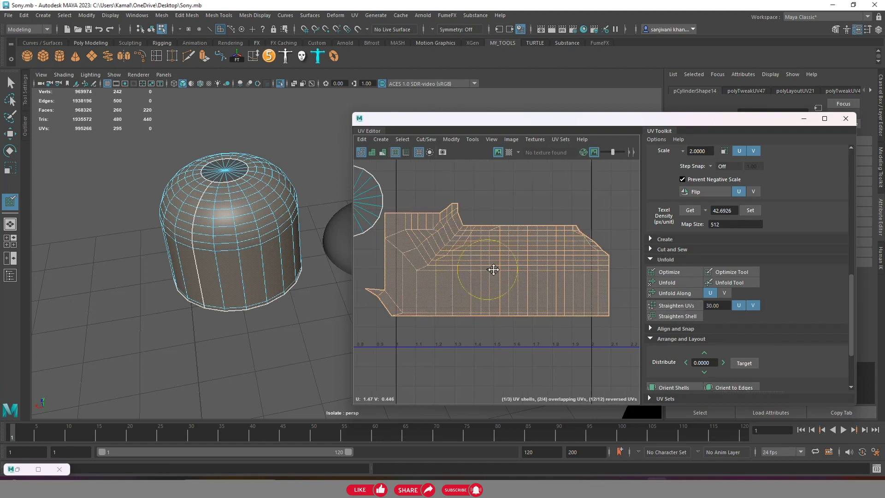
alt+middle_drag(474, 267, 496, 267)
click(665, 272)
scroll(532, 263, down, 2)
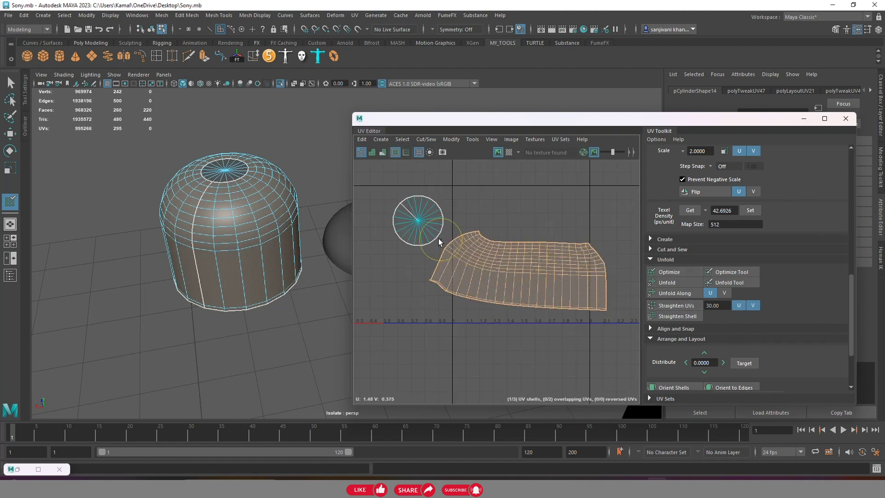
mouse_move(435, 269)
mouse_down()
mouse_move(607, 251)
mouse_move(587, 241)
mouse_up()
click(680, 273)
click(671, 305)
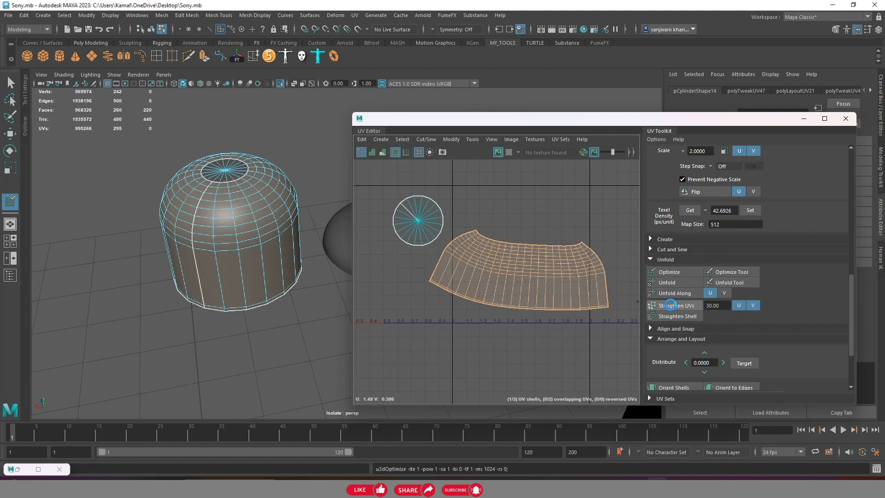
Smooth the folded left end and top-left bump, straightening the body shell toward a box
drag(444, 275, 587, 257)
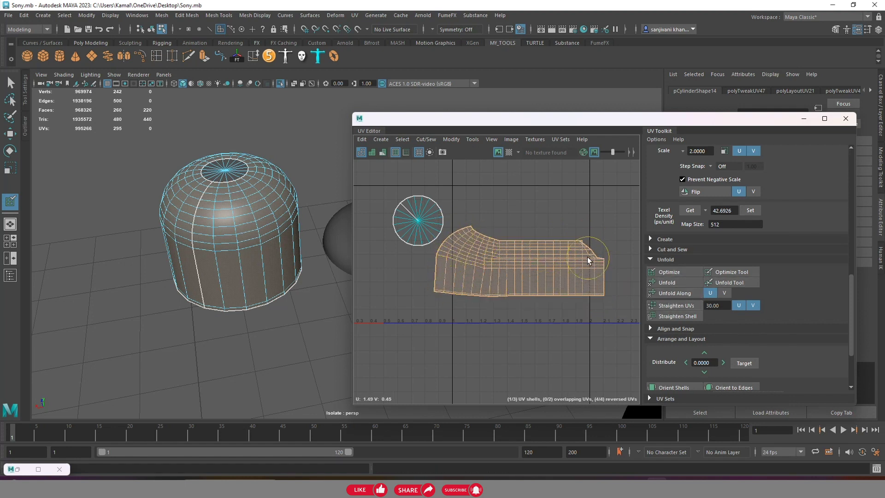
click(677, 273)
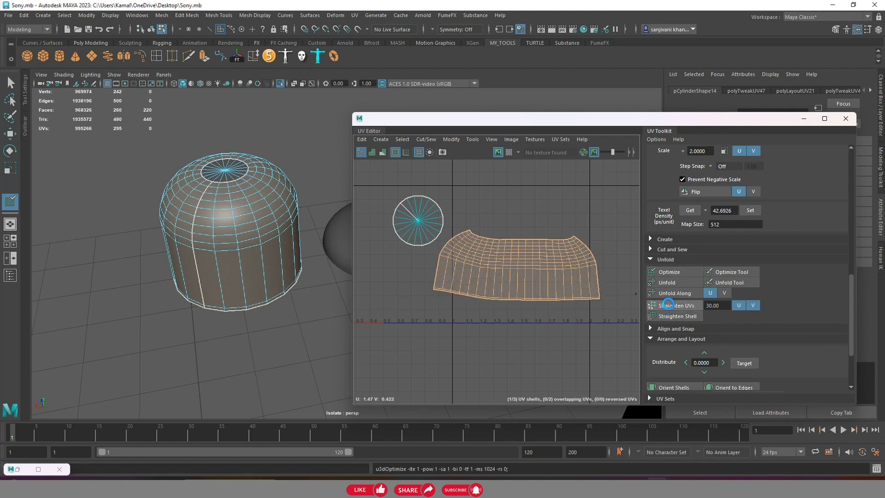
click(669, 305)
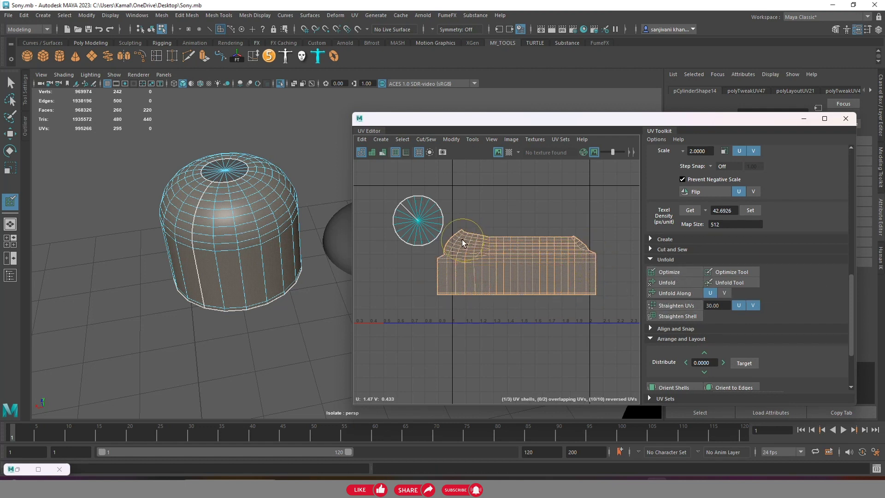
drag(462, 239, 493, 249)
click(589, 247)
click(686, 306)
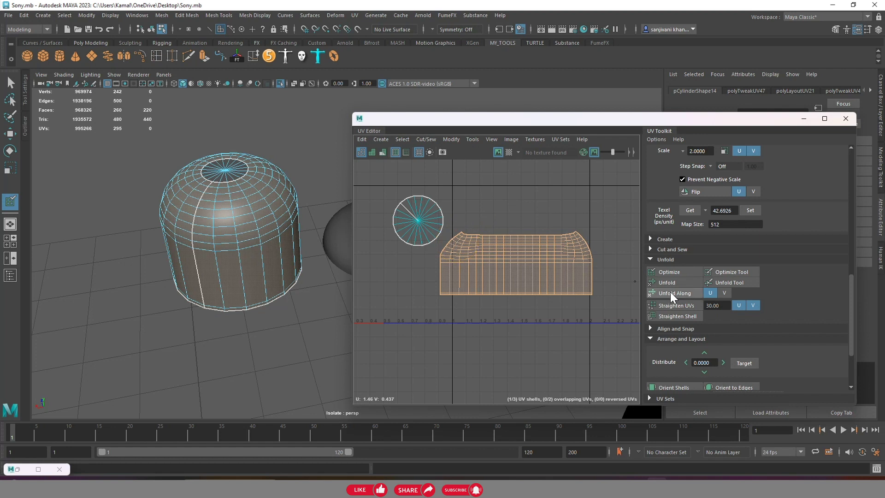
click(673, 305)
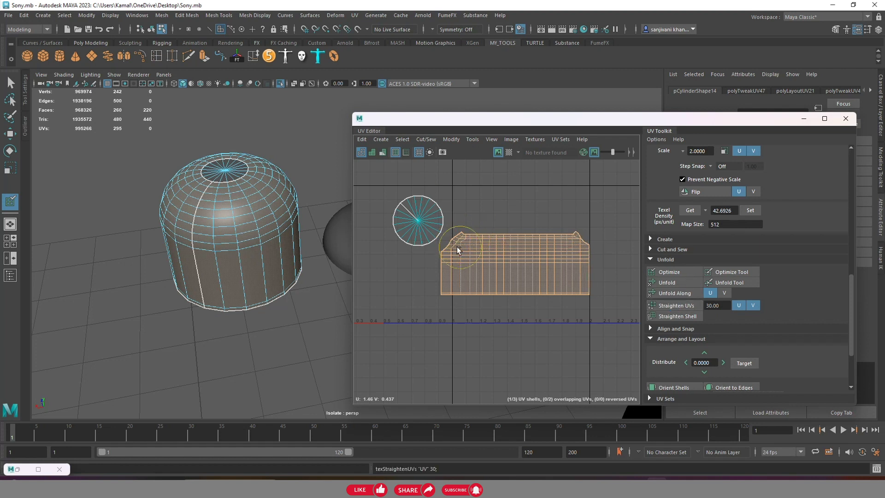
Smooth the notched top corners and straighten the body shell into a near-rectangle
drag(449, 245, 450, 239)
drag(586, 245, 582, 240)
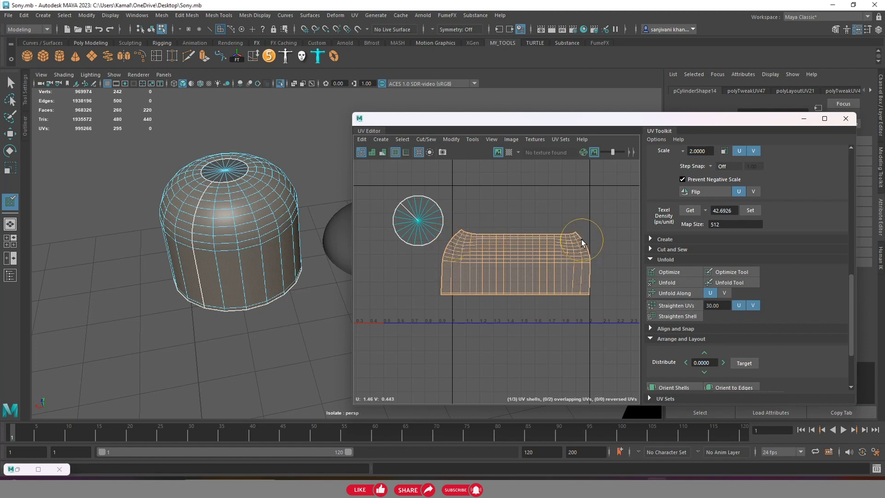
click(666, 302)
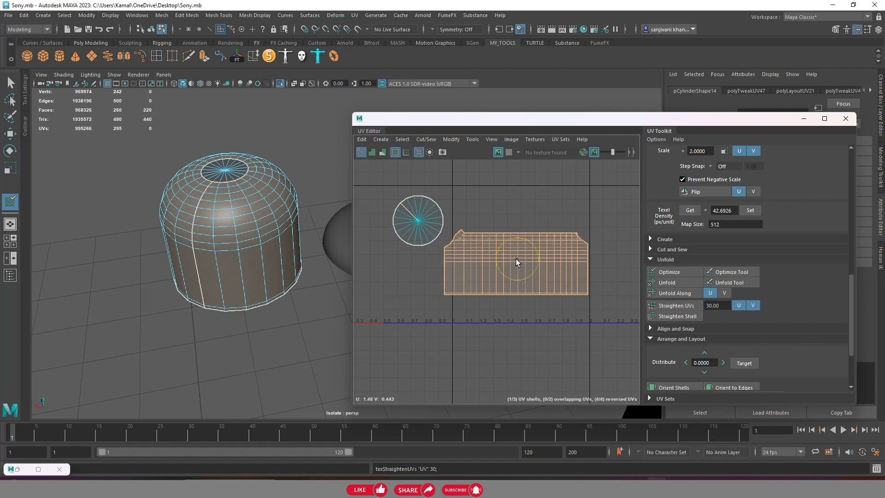
click(675, 305)
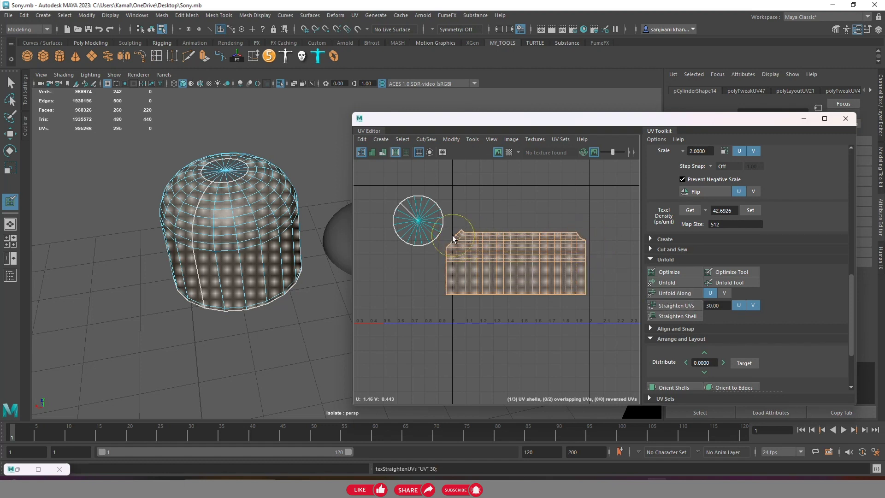
drag(421, 218, 457, 237)
click(676, 306)
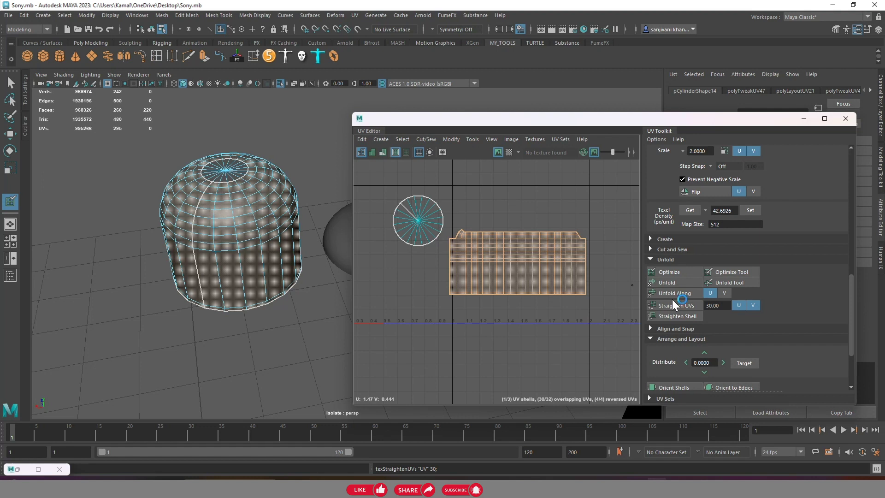
Brush-relax the side shell's top-left and top-right corners, undoing a trial Straighten UVs
click(715, 274)
scroll(496, 223, up, 2)
drag(496, 223, 441, 243)
drag(599, 248, 615, 247)
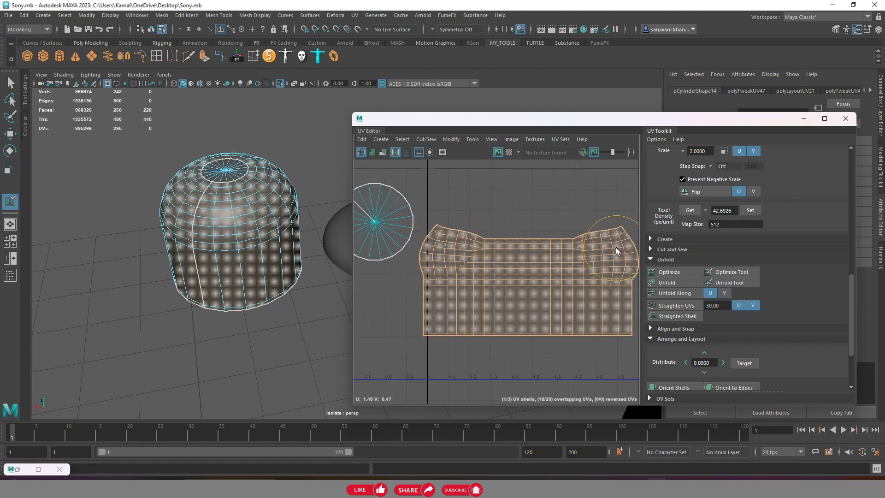
scroll(496, 260, down, 2)
scroll(729, 311, down, 3)
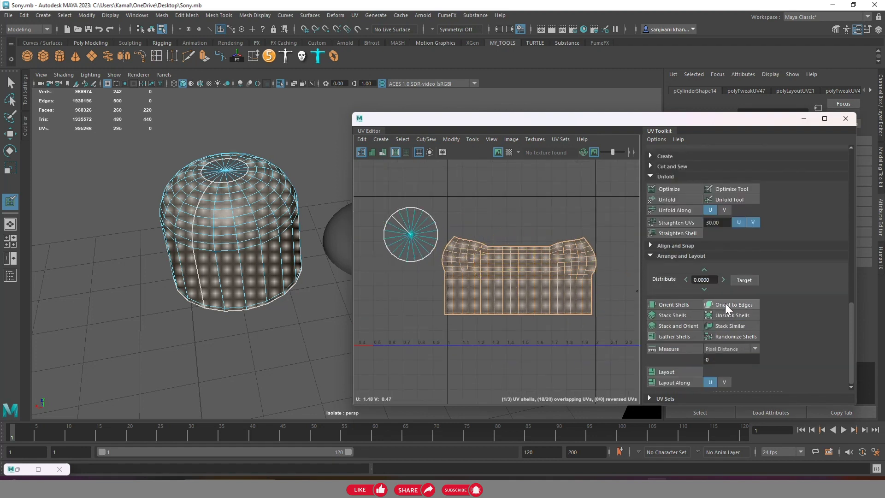
click(669, 223)
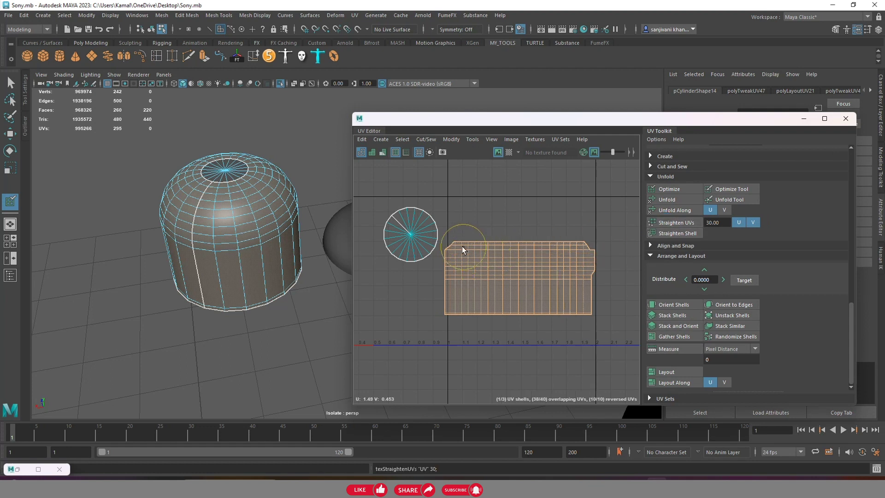
key(ctrl+z)
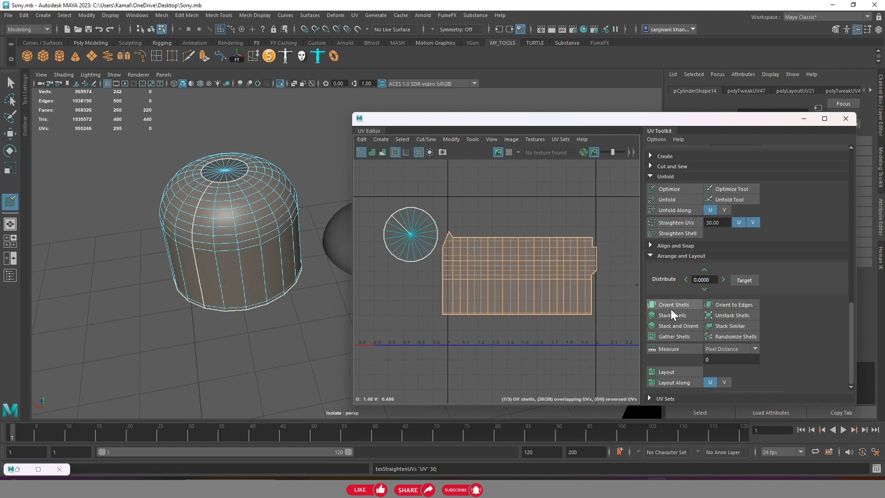
Optimize and straighten the side shell, then smooth its top-left corner
scroll(671, 300, up, 2)
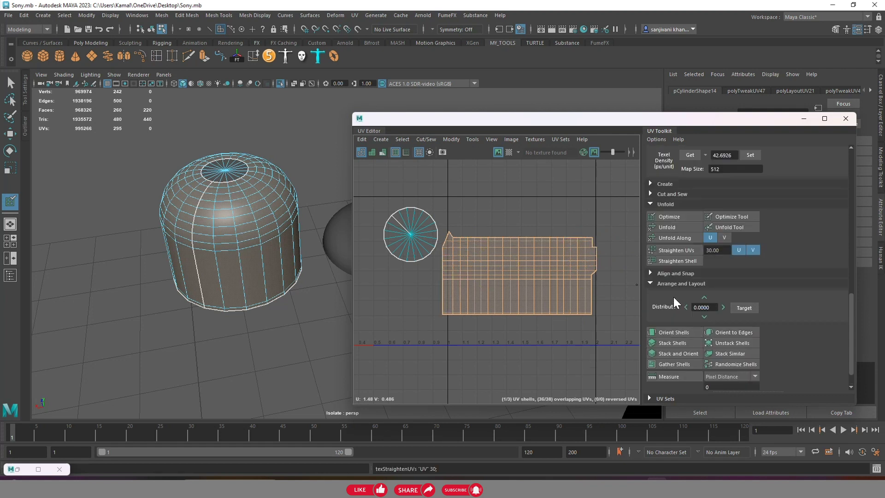
click(671, 219)
click(671, 250)
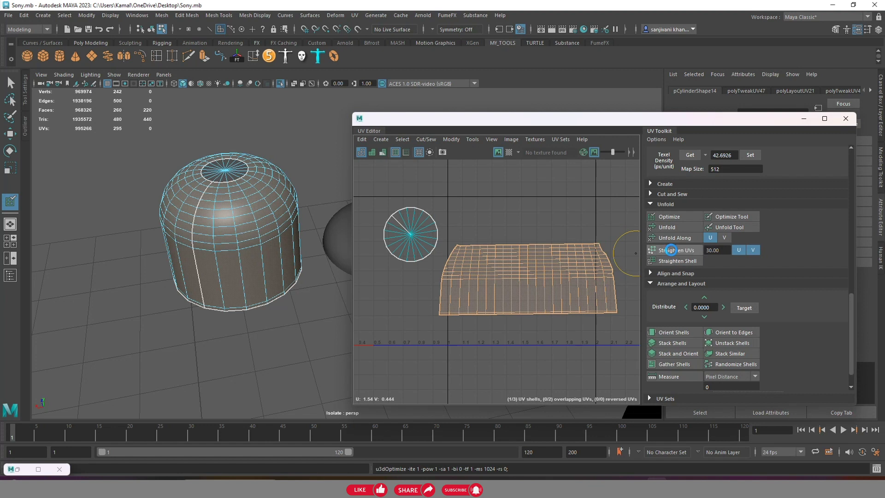
click(454, 248)
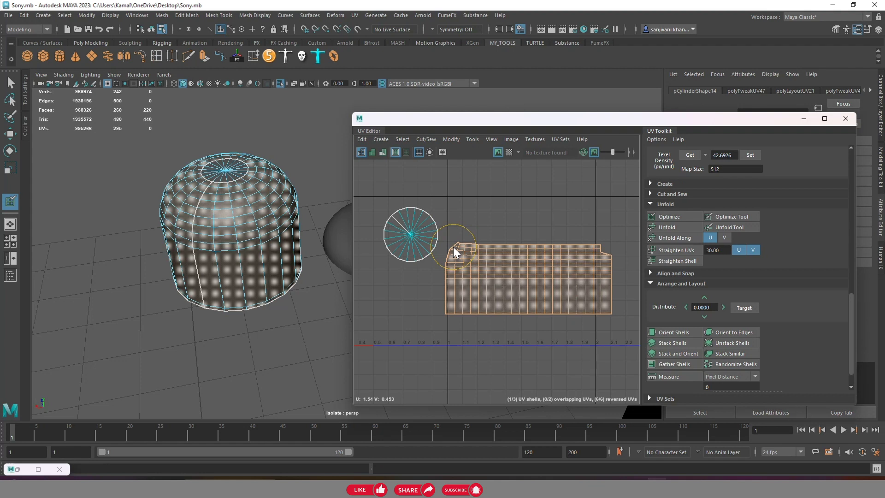
scroll(453, 247, up, 2)
scroll(451, 244, up, 1)
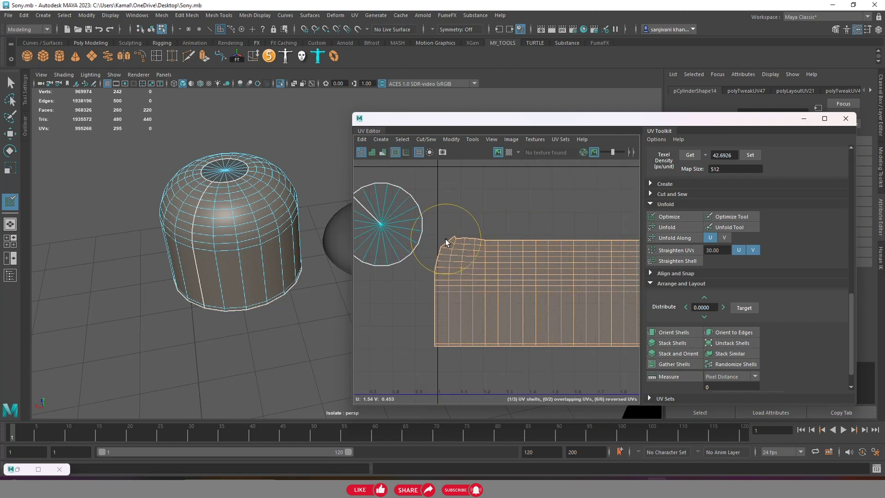
scroll(488, 243, down, 2)
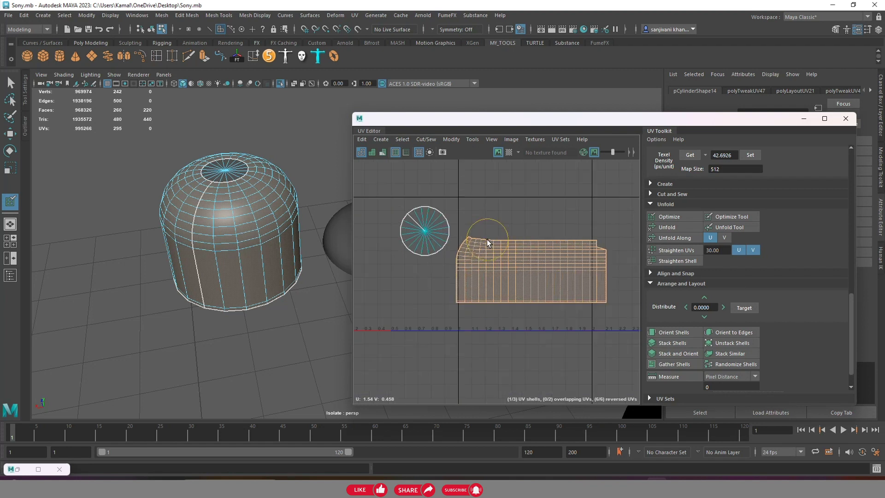
Smooth the stepped top-right corner, then Straighten UVs and Orient Shells to square the shell
click(595, 244)
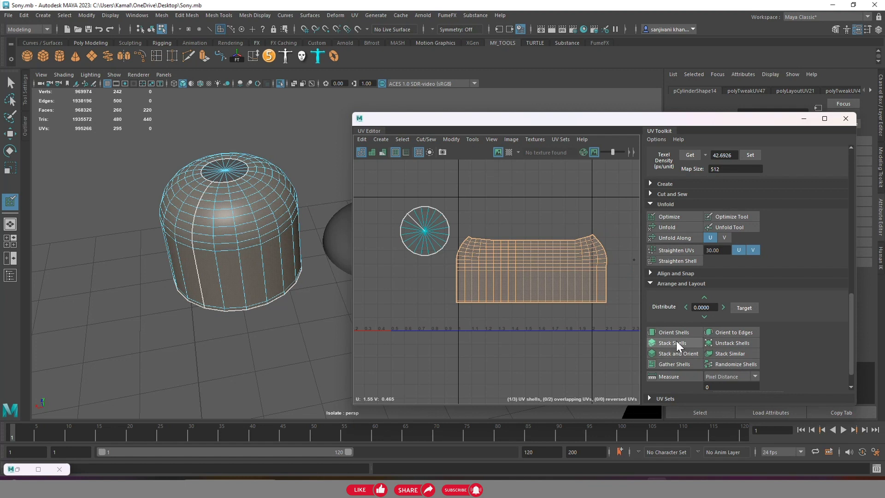
click(673, 250)
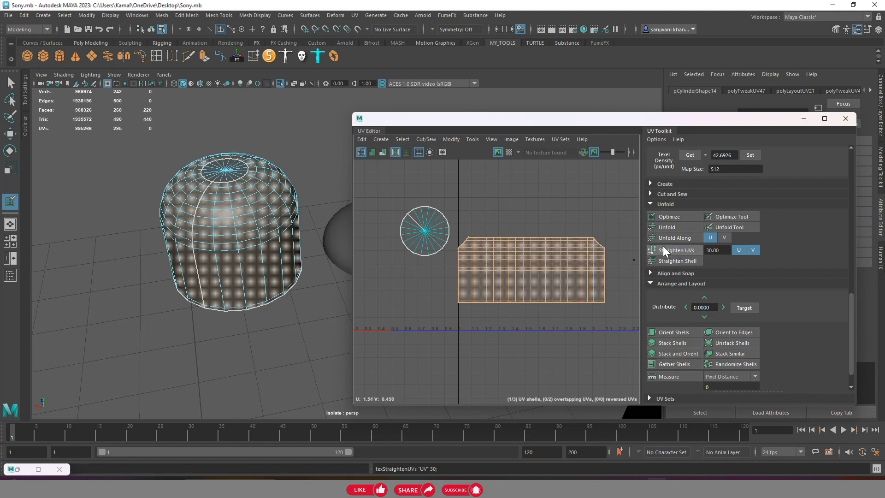
click(683, 332)
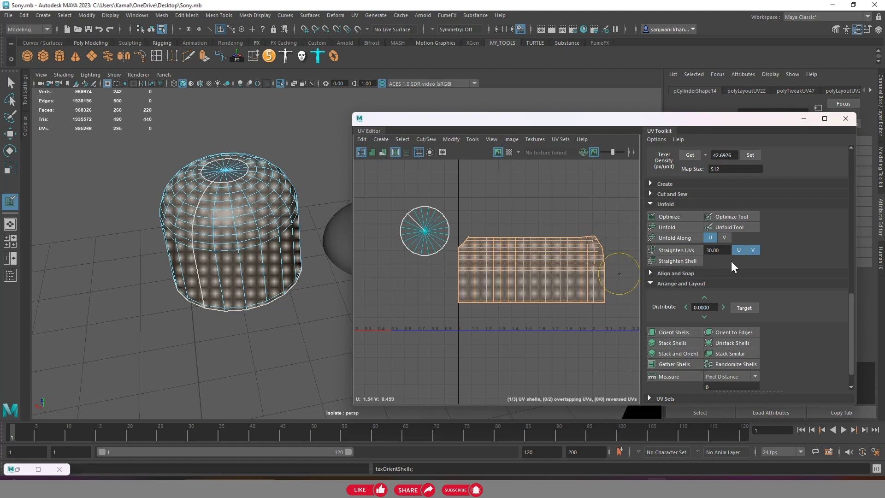
click(671, 250)
click(678, 330)
scroll(519, 209, up, 1)
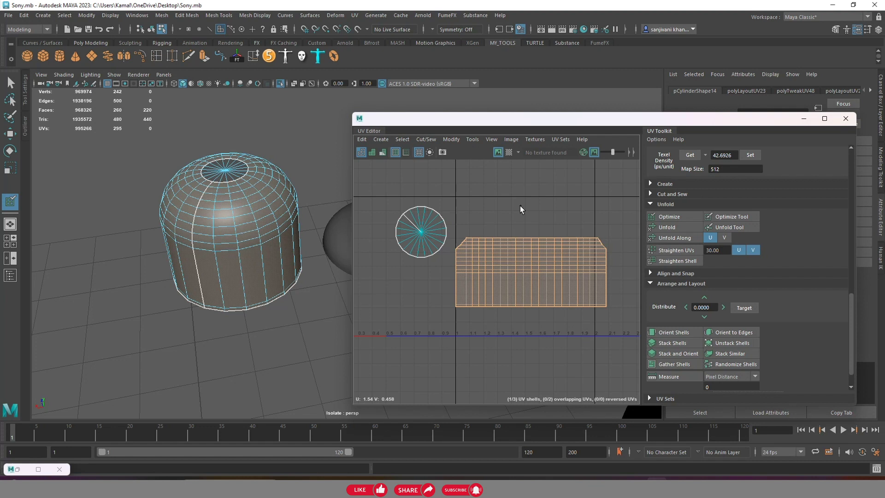
scroll(449, 251, up, 3)
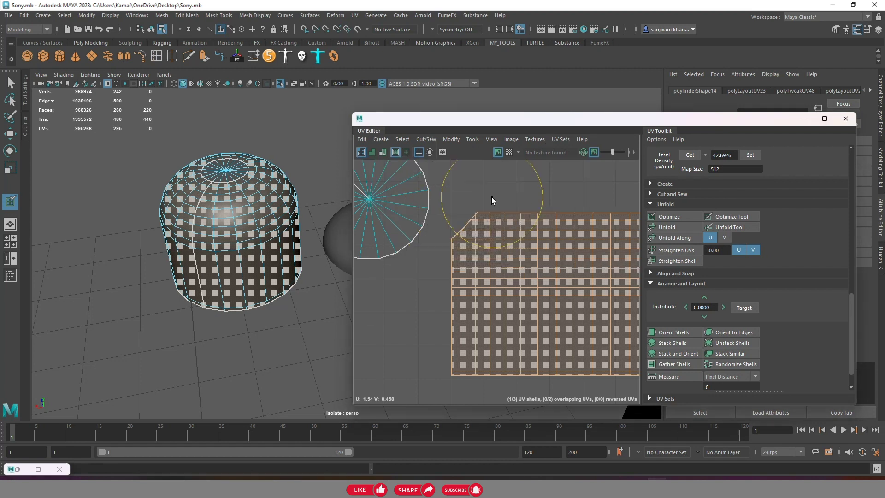
Pan to the cap shell, then Optimize and Straighten UVs on the side shell
scroll(502, 283, down, 3)
scroll(537, 258, down, 2)
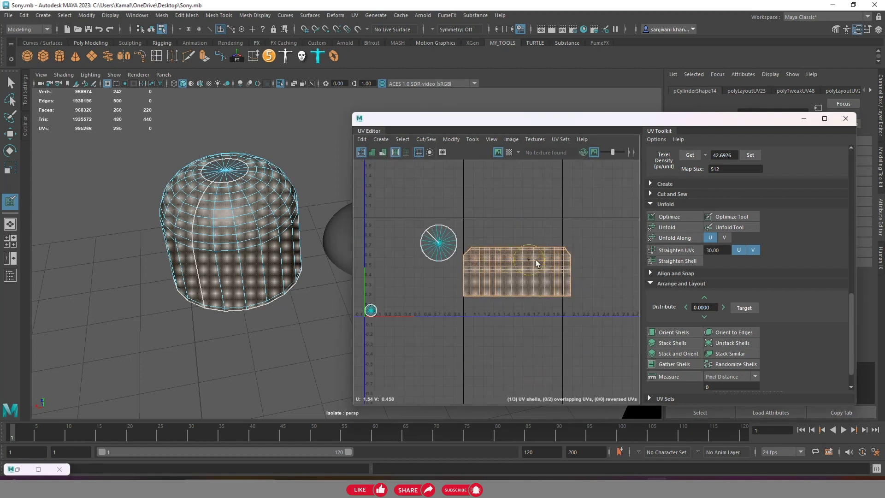
scroll(582, 249, up, 3)
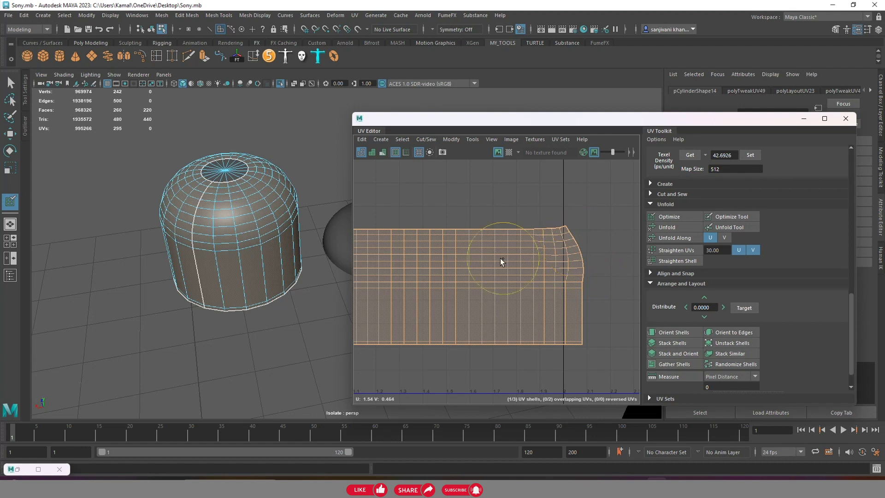
alt+middle_drag(504, 253, 520, 244)
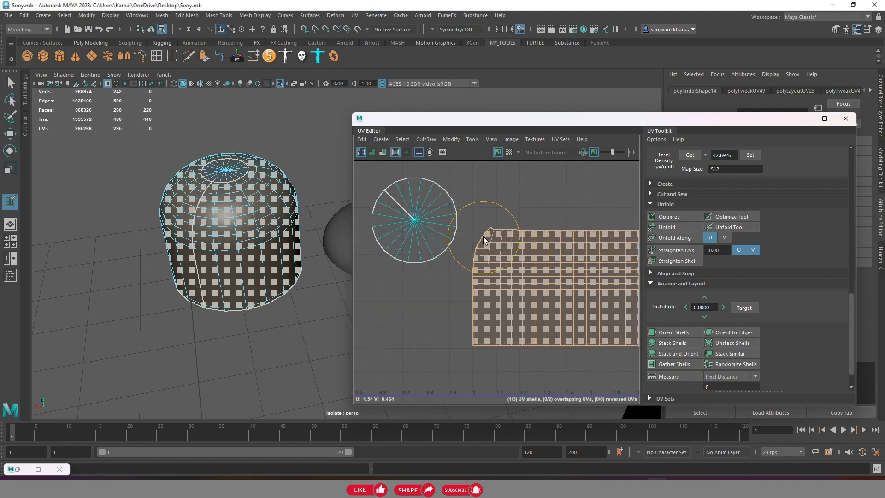
scroll(507, 242, down, 1)
scroll(543, 272, down, 1)
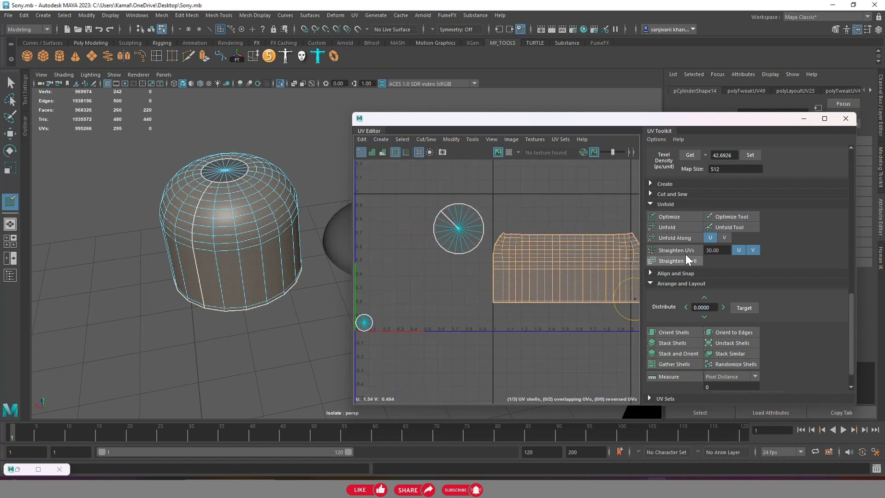
click(669, 218)
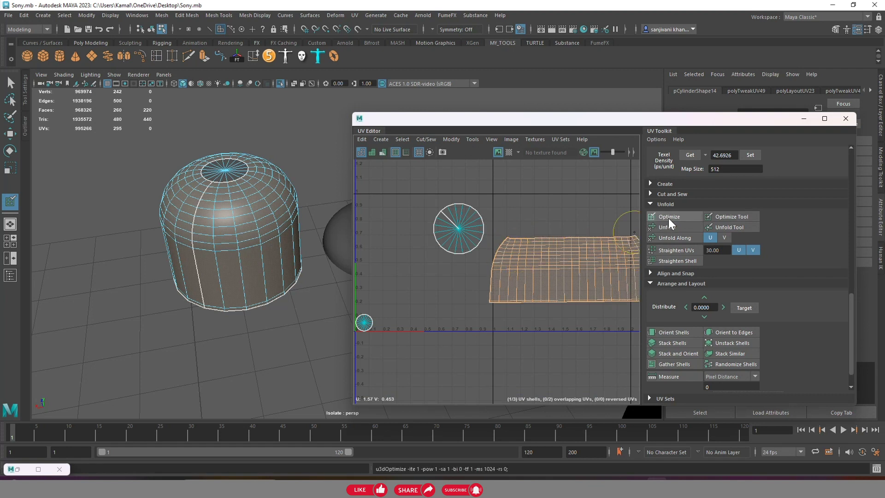
click(670, 249)
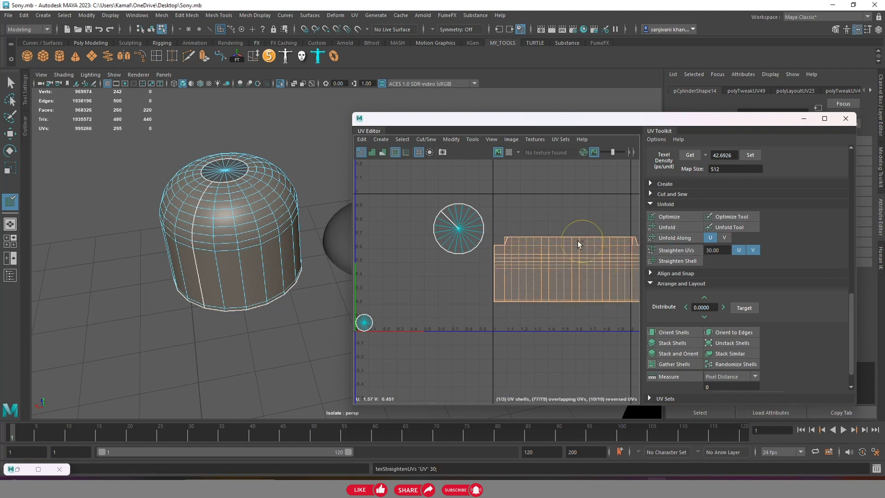
alt+middle_drag(543, 259, 428, 258)
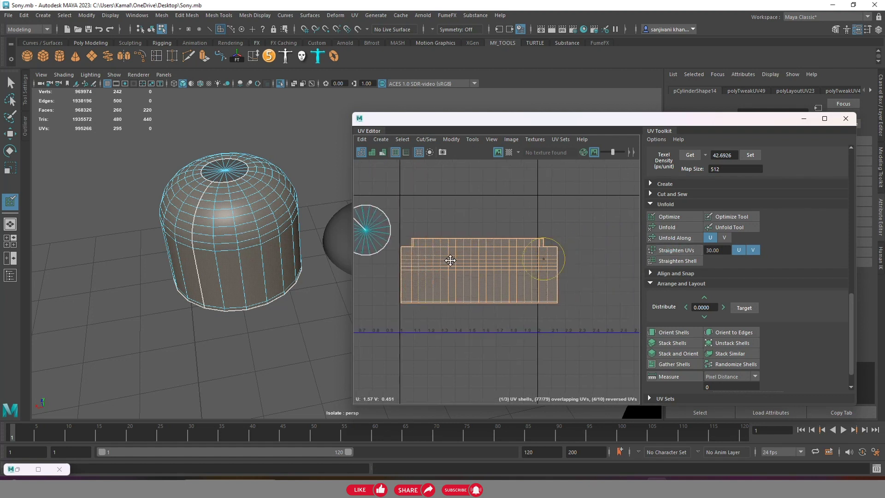
scroll(574, 264, up, 3)
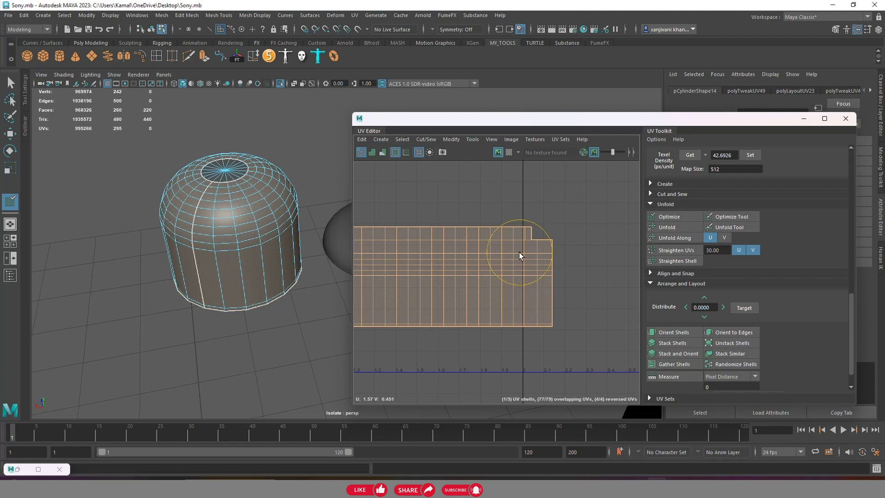
Unfold the strip's right and left ends, then straighten and orient it to the UV axes
scroll(507, 250, down, 2)
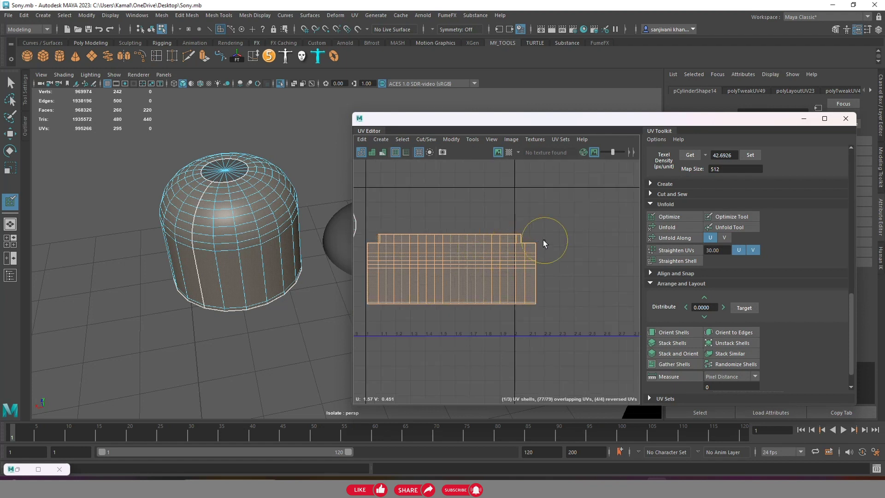
drag(524, 241, 527, 242)
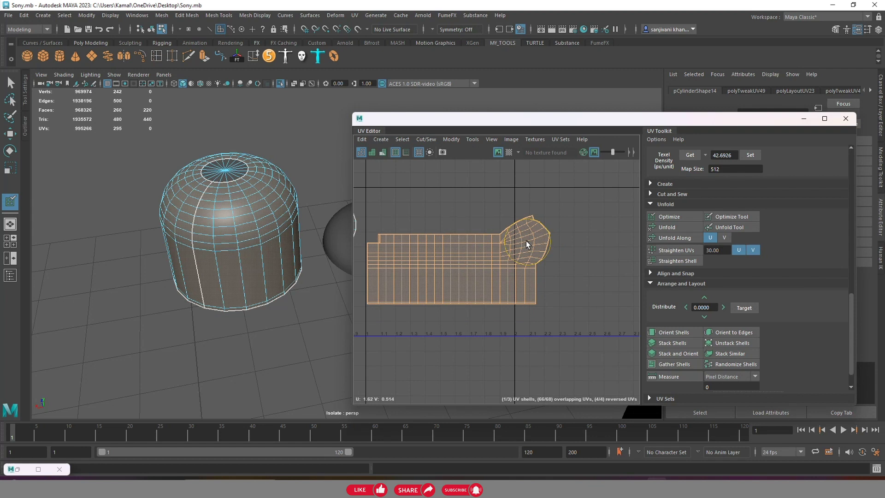
scroll(479, 247, down, 2)
drag(419, 244, 409, 239)
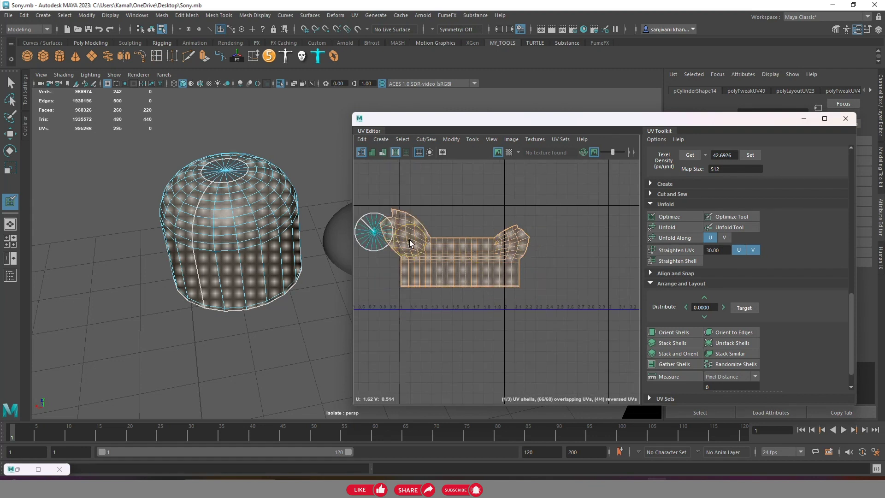
click(670, 249)
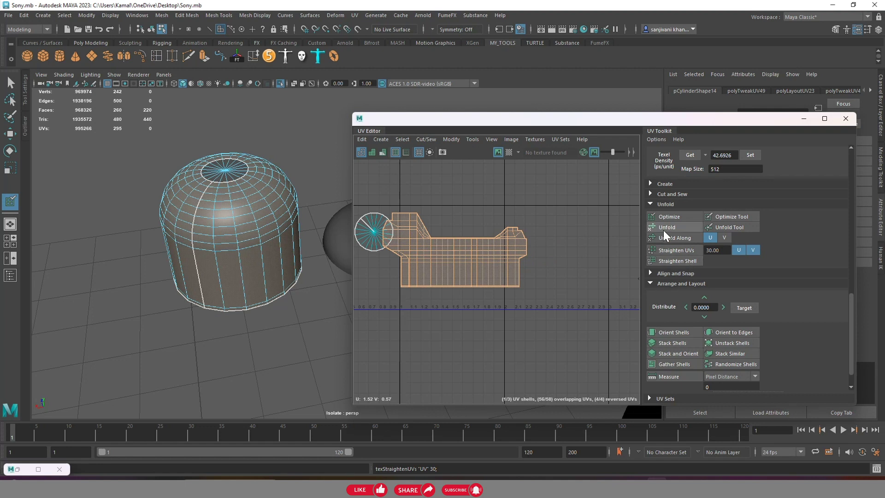
click(674, 331)
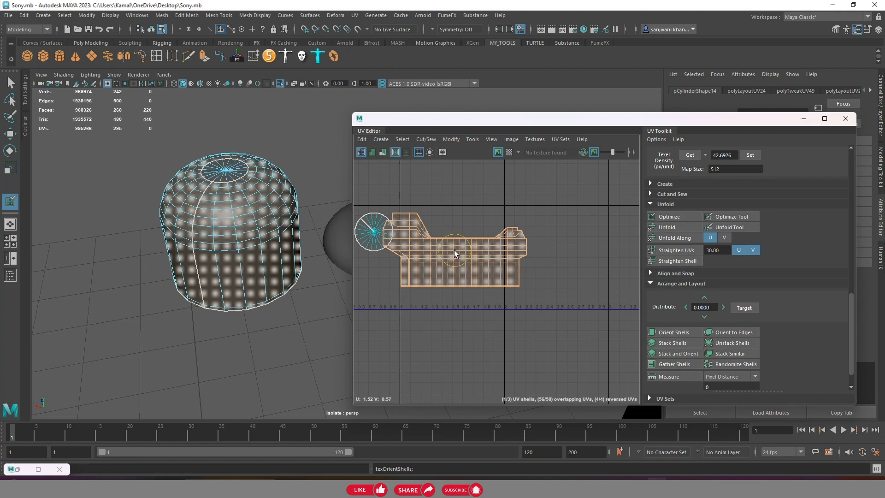
Try one more Straighten UVs, then undo back to the clean rectangular strip
scroll(455, 253, down, 2)
click(676, 250)
scroll(462, 256, up, 1)
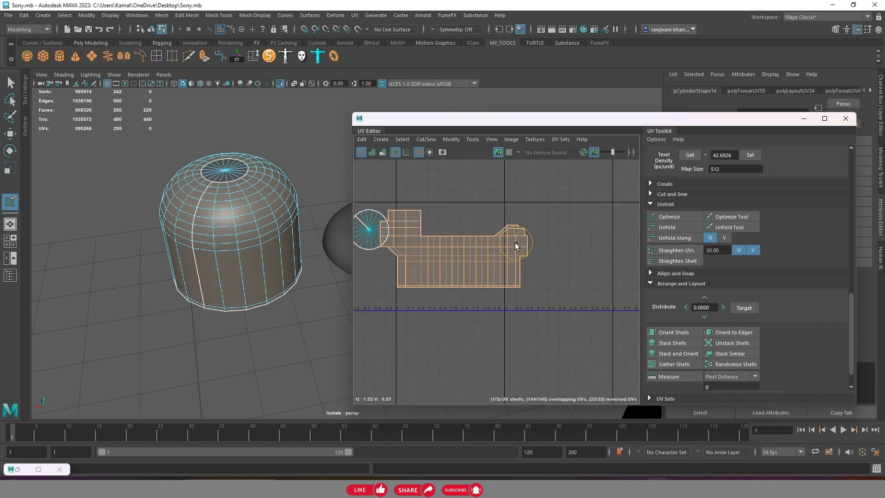
scroll(492, 262, down, 2)
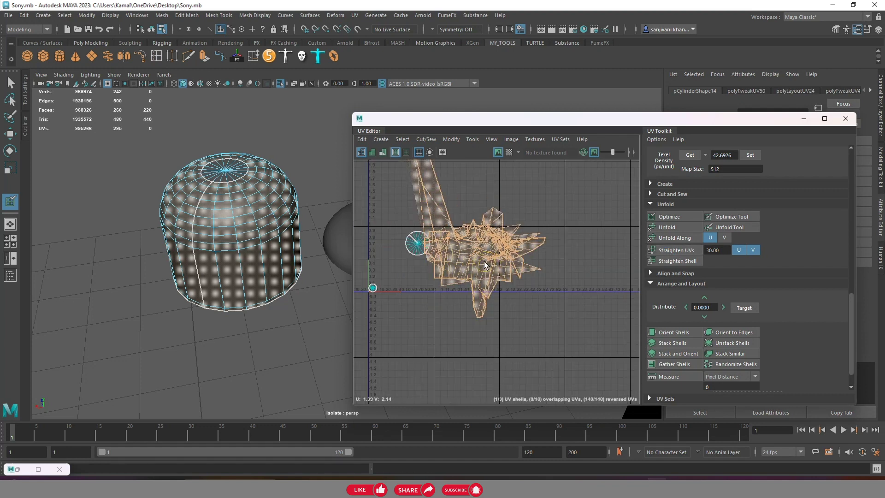
key(ctrl+z)
key(ctrl+z)
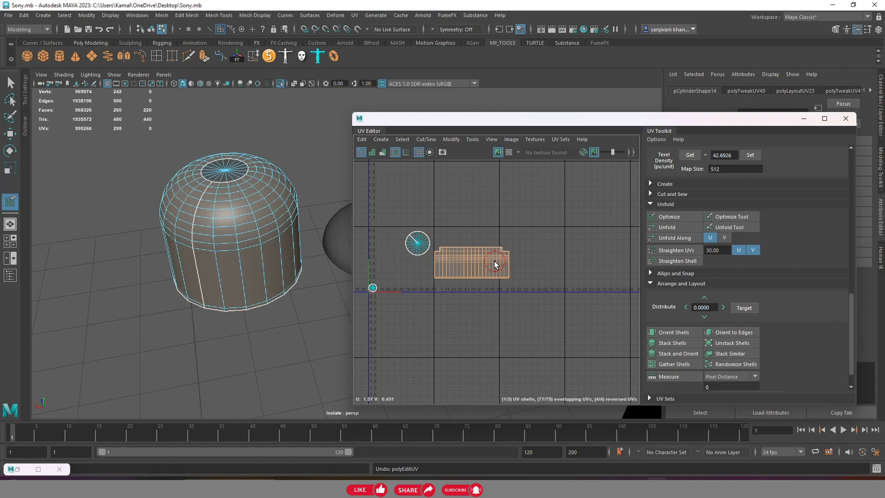
key(ctrl+z)
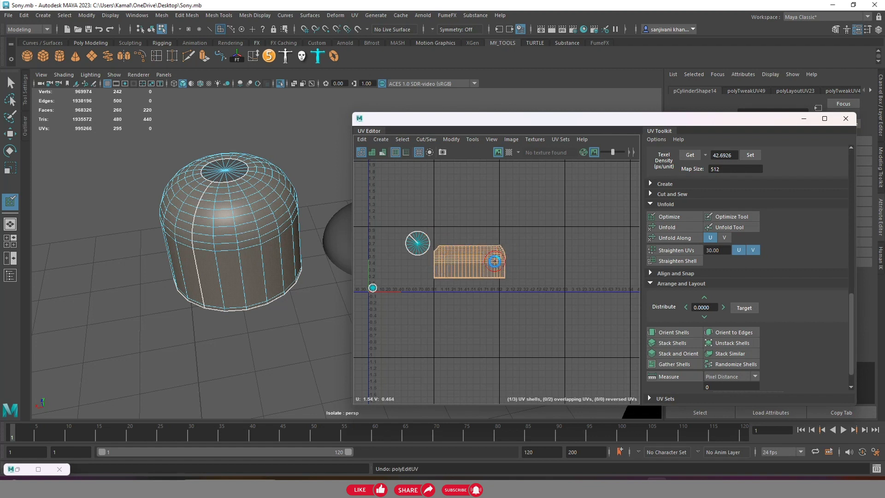
scroll(493, 258, up, 1)
scroll(486, 256, down, 2)
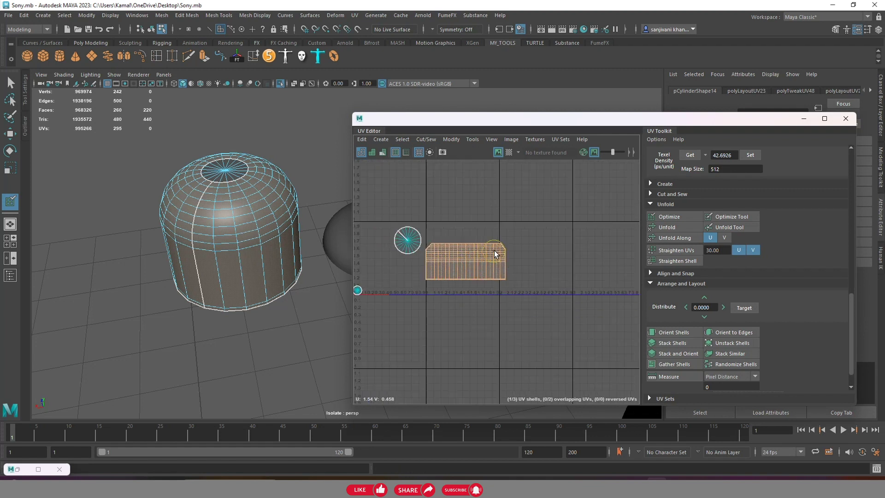
scroll(487, 257, down, 1)
Select all three cylinder UV shells and try Unfold Along V, then undo it
key(w)
drag(380, 227, 510, 305)
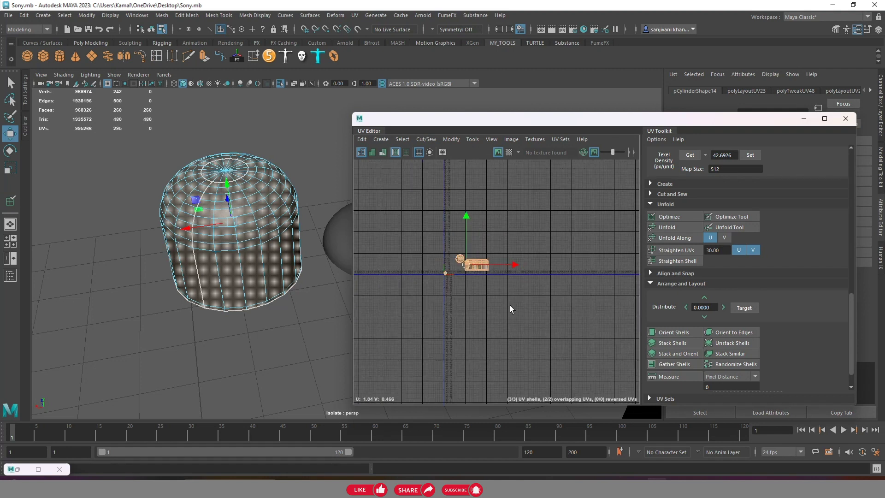
scroll(470, 254, down, 1)
shift+right_drag(446, 267, 342, 291)
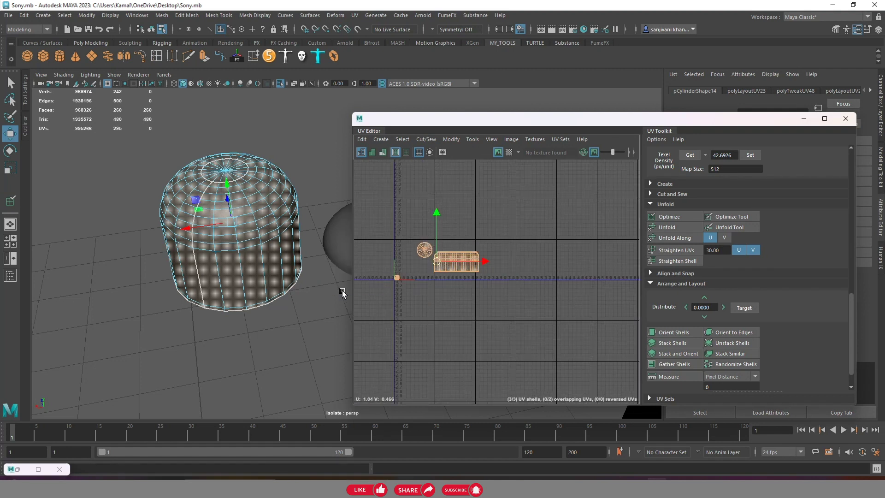
key(ctrl+z)
Run Layout to pack the cap and strip shells into the lower-left of the 0–1 tile
shift+right_drag(475, 261, 388, 295)
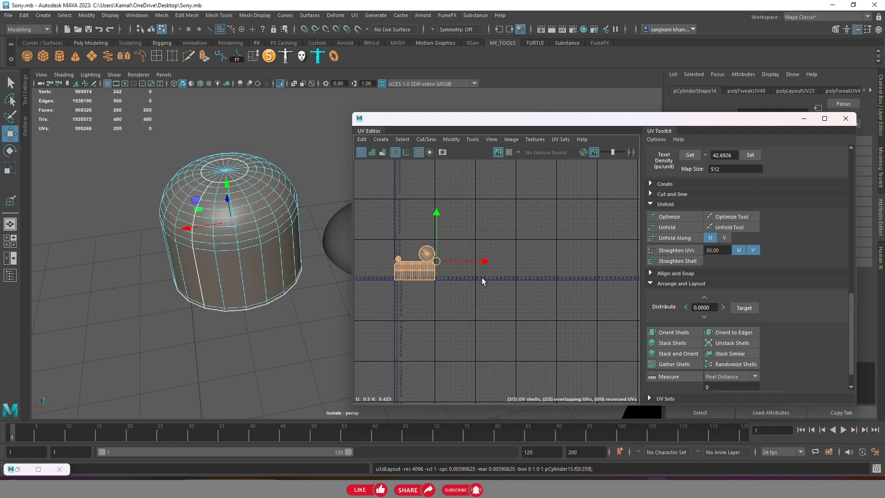
scroll(446, 283, up, 3)
scroll(452, 265, down, 1)
scroll(456, 272, up, 1)
scroll(493, 284, down, 3)
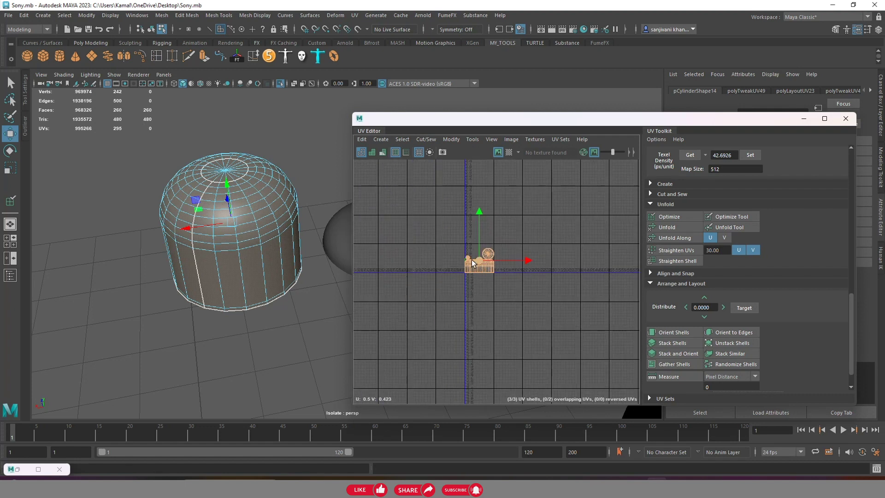
scroll(230, 239, down, 5)
Select the rounded cylinder in Object Mode and assign it the existing lambert1 material
right_drag(207, 185, 263, 148)
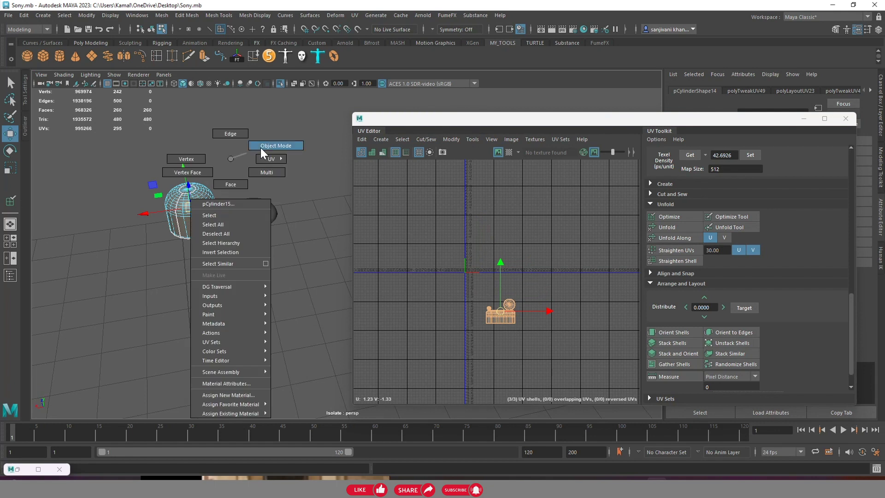
alt+drag(246, 196, 158, 202)
click(95, 169)
click(162, 185)
right_click(160, 179)
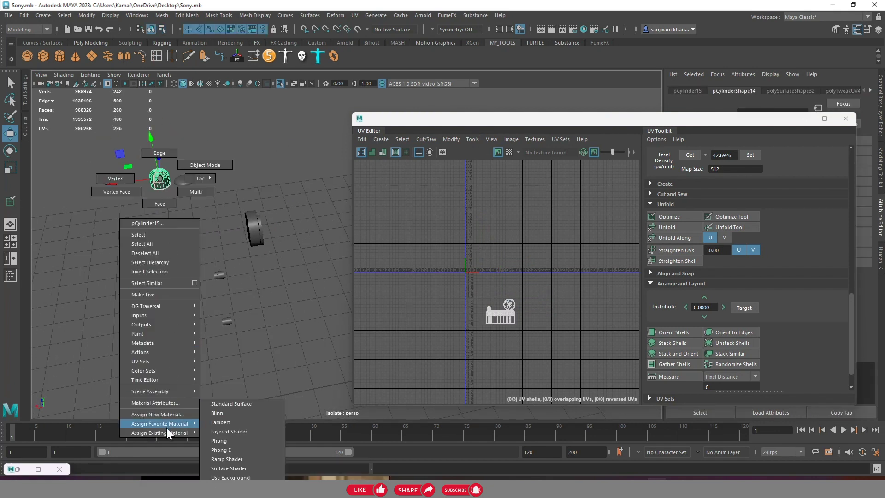
click(217, 459)
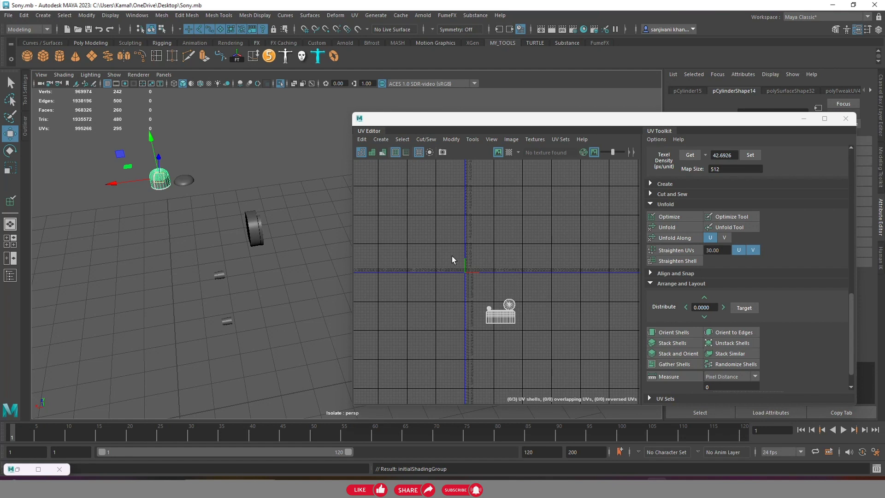
Pan the viewport and select the dome-shaped part
scroll(244, 261, up, 3)
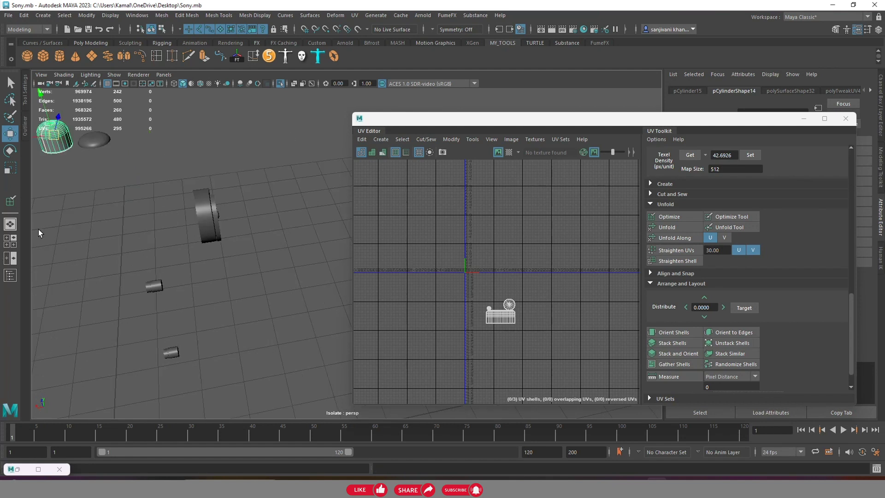
alt+middle_drag(37, 229, 282, 198)
drag(299, 152, 275, 191)
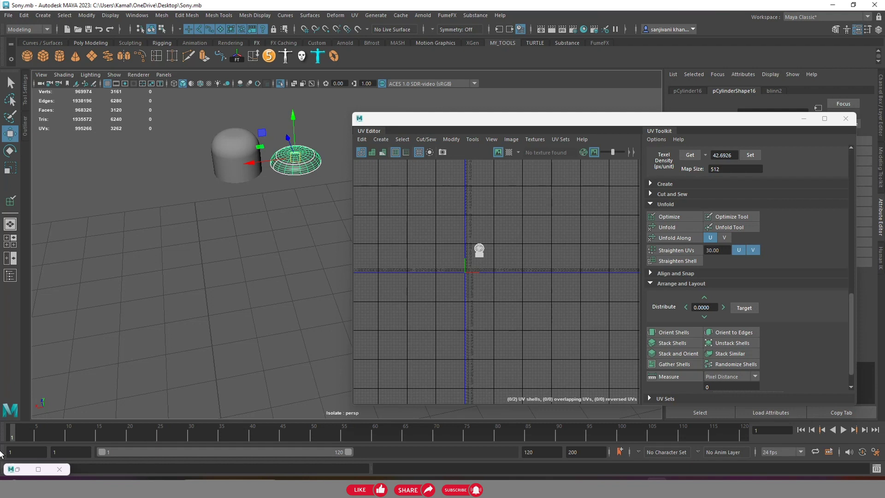
Frame the dome, then give it a Camera-based UV projection from the current view
alt+drag(283, 256, 258, 272)
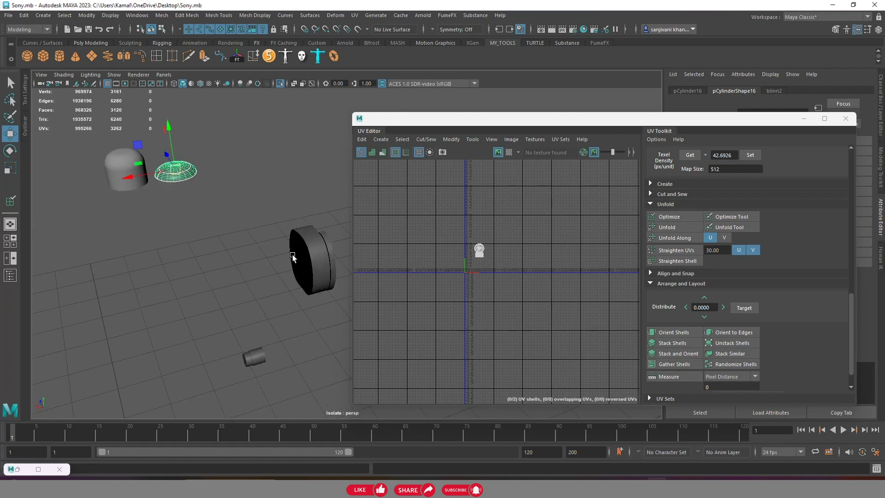
scroll(258, 272, up, 2)
scroll(258, 273, up, 2)
scroll(258, 273, up, 3)
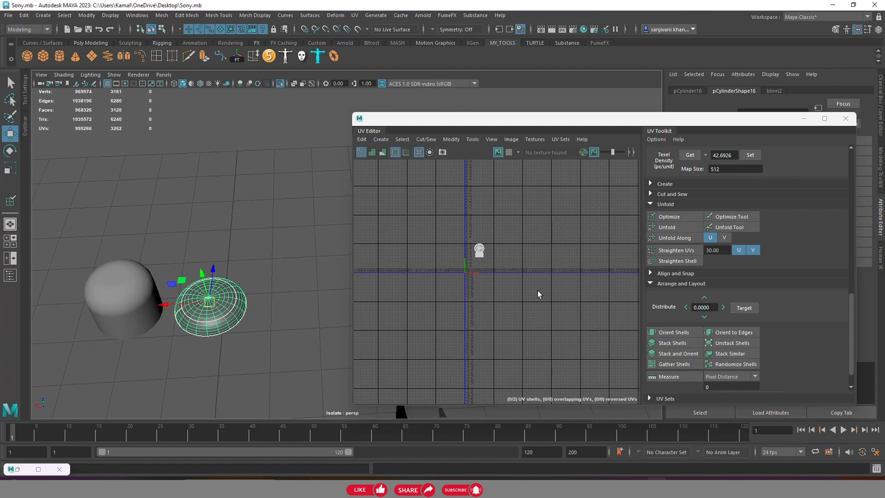
scroll(538, 291, up, 3)
key(f)
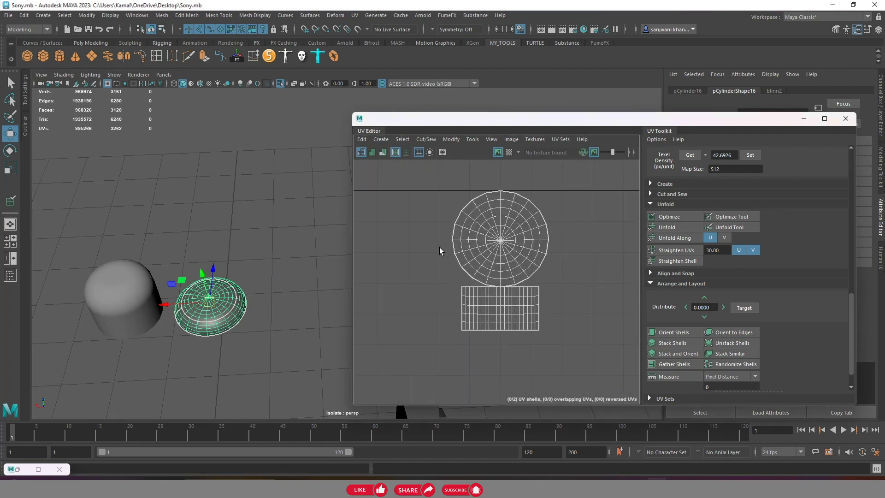
mouse_move(173, 279)
alt+mouse_down()
mouse_move(261, 272)
mouse_move(276, 297)
alt+mouse_up()
scroll(261, 272, up, 3)
click(376, 139)
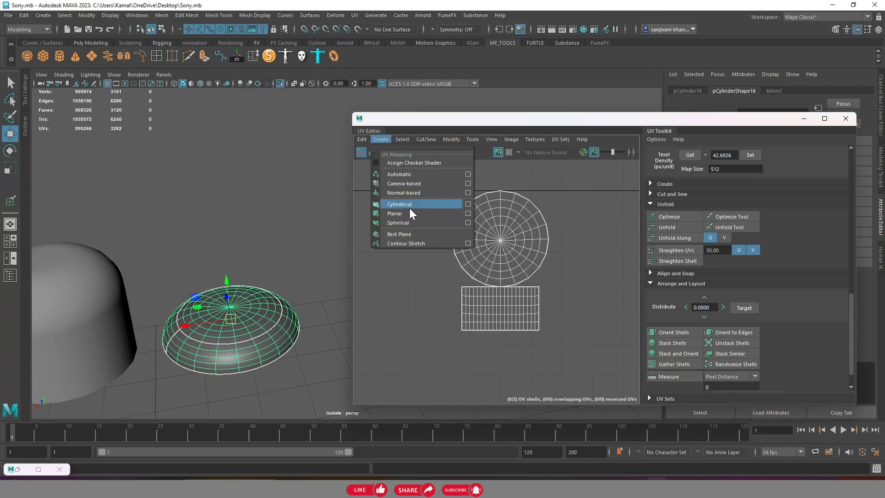
click(396, 183)
In edge mode, select the dome's bottom rim loop plus one vertical edge line
scroll(705, 180, up, 5)
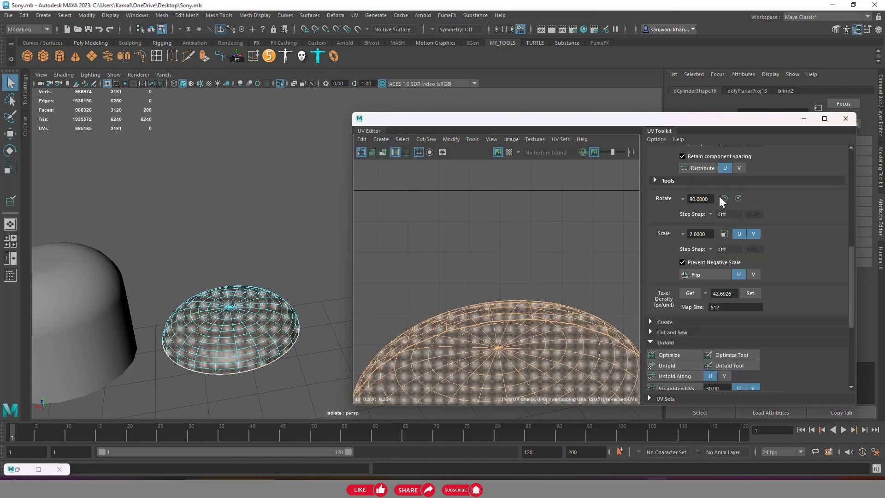
scroll(698, 162, up, 5)
scroll(698, 162, up, 2)
click(679, 156)
scroll(224, 266, up, 3)
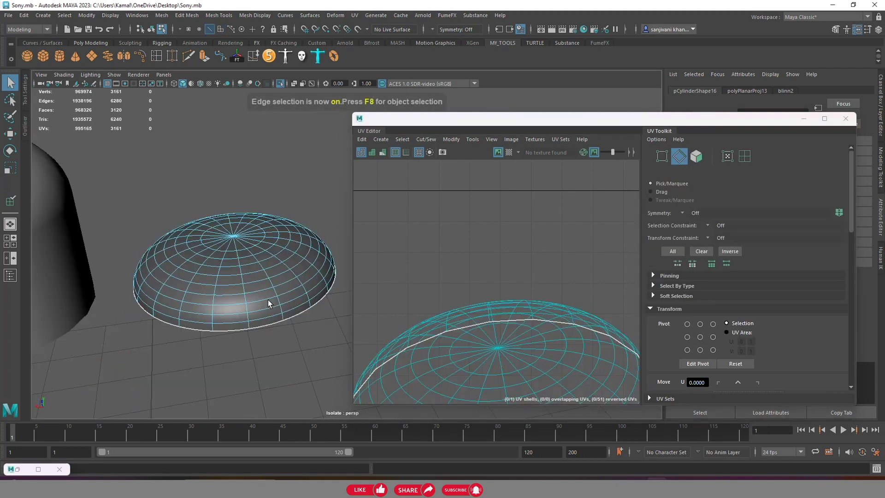
scroll(267, 299, up, 1)
double_click(228, 333)
shift+double_click(238, 310)
Cut the dome's UVs along the 30 selected seam edges
scroll(511, 225, down, 2)
scroll(518, 233, down, 1)
scroll(518, 238, down, 1)
mouse_move(518, 239)
alt+middle_down()
mouse_move(509, 192)
mouse_move(518, 208)
alt+middle_up()
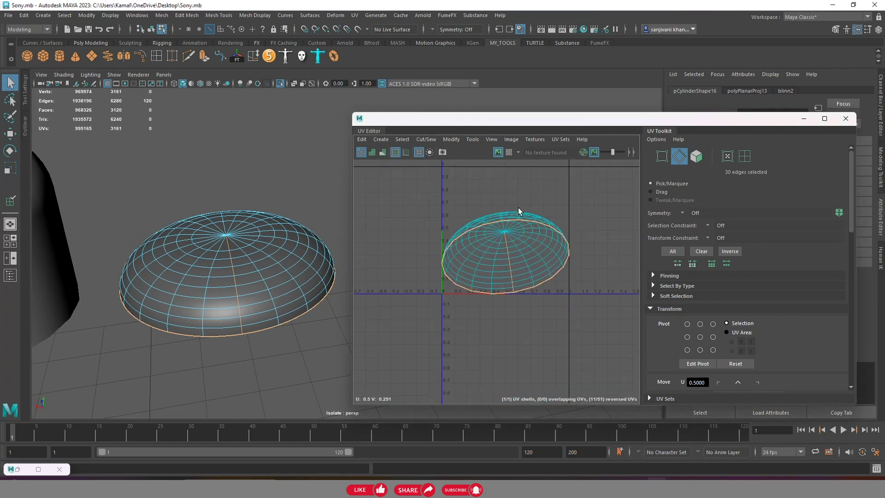
scroll(499, 225, down, 2)
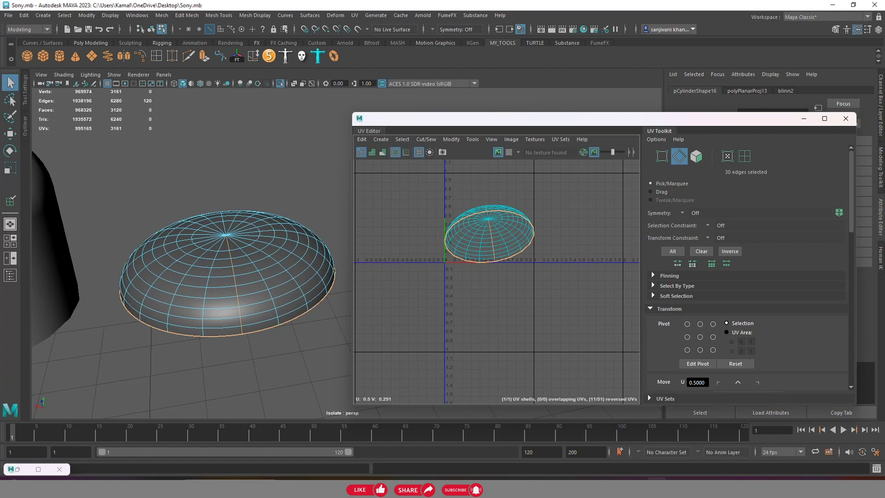
scroll(478, 227, up, 1)
scroll(491, 250, up, 2)
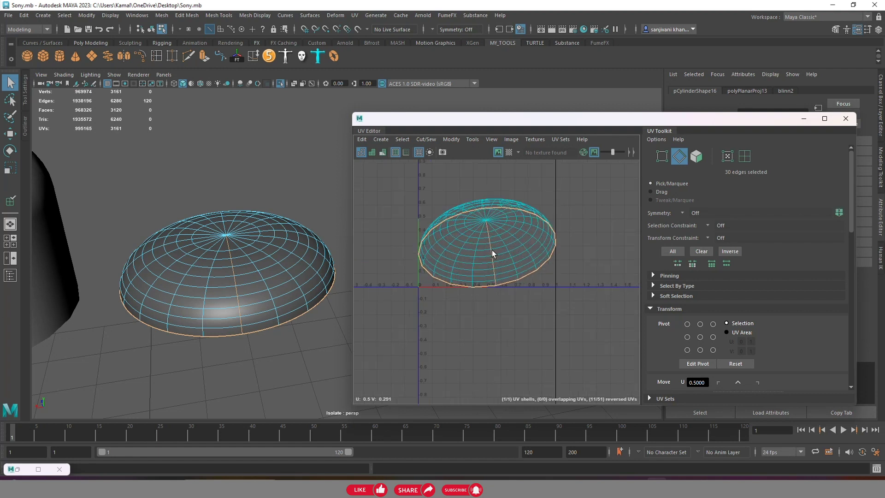
scroll(493, 249, up, 3)
shift+right_drag(511, 206, 464, 231)
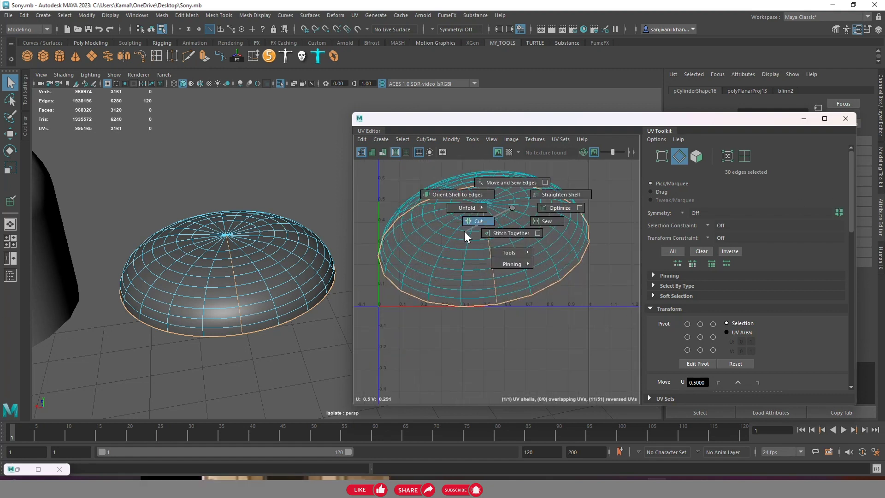
Select all 200 dome faces, unfold them into one flat shell, and show the checker texture
scroll(497, 226, down, 5)
key(ctrl+F11)
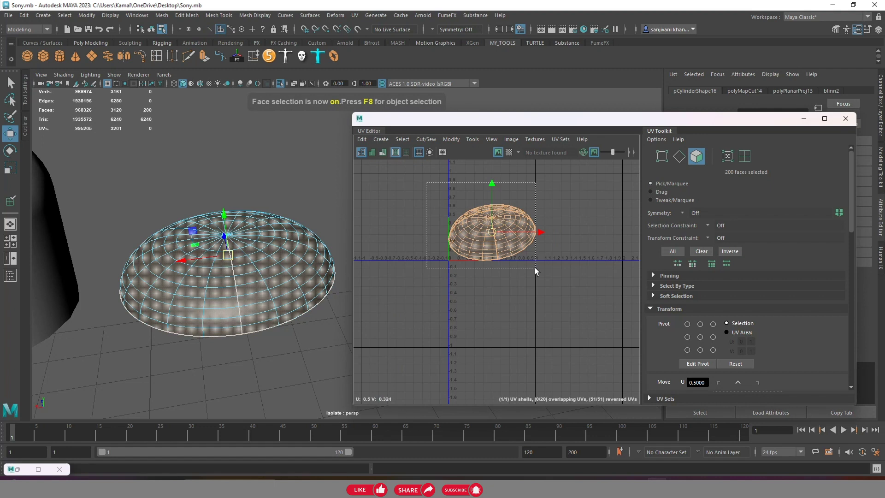
shift+right_drag(503, 235, 353, 230)
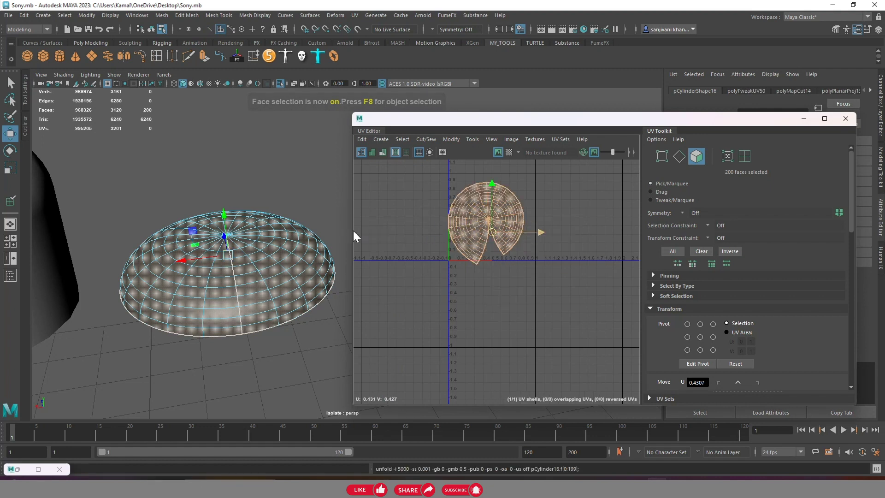
scroll(478, 215, down, 1)
scroll(479, 214, down, 1)
click(509, 152)
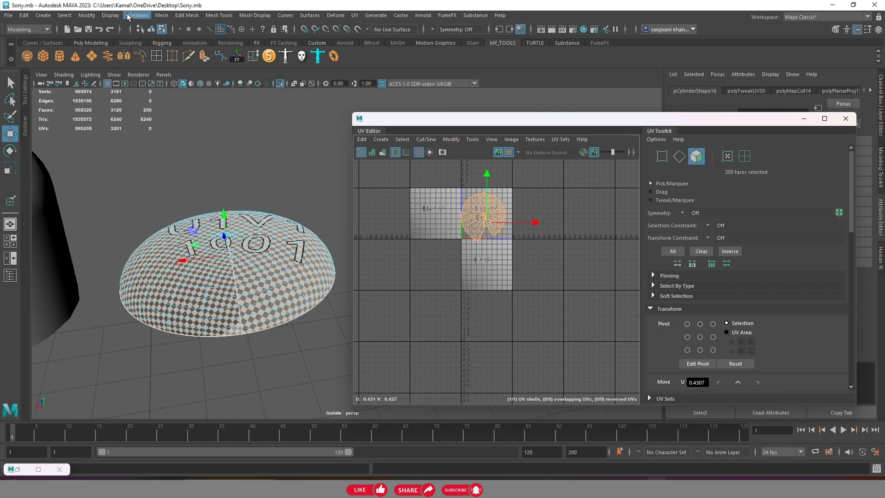
Shrink the dome's unfolded UV shell slightly with the scale tool
scroll(461, 217, up, 2)
scroll(489, 222, up, 2)
scroll(521, 238, down, 1)
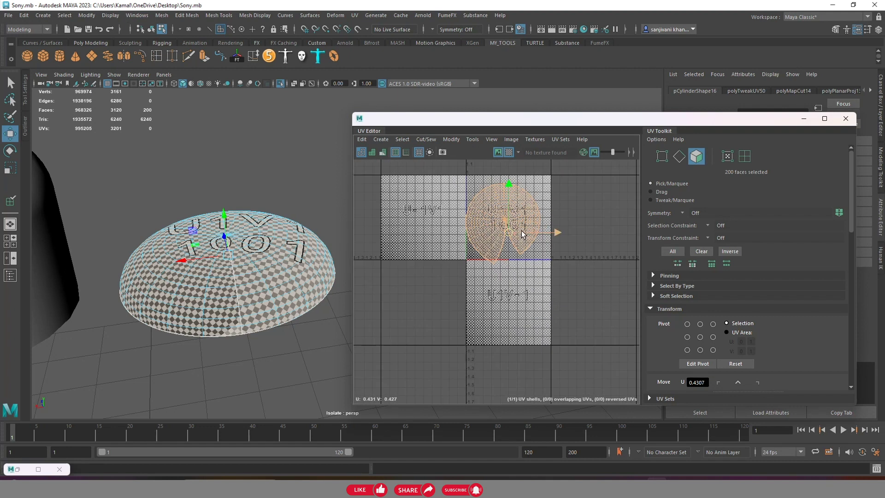
scroll(524, 231, up, 1)
scroll(511, 239, up, 1)
alt+middle_drag(507, 242, 533, 299)
key(r)
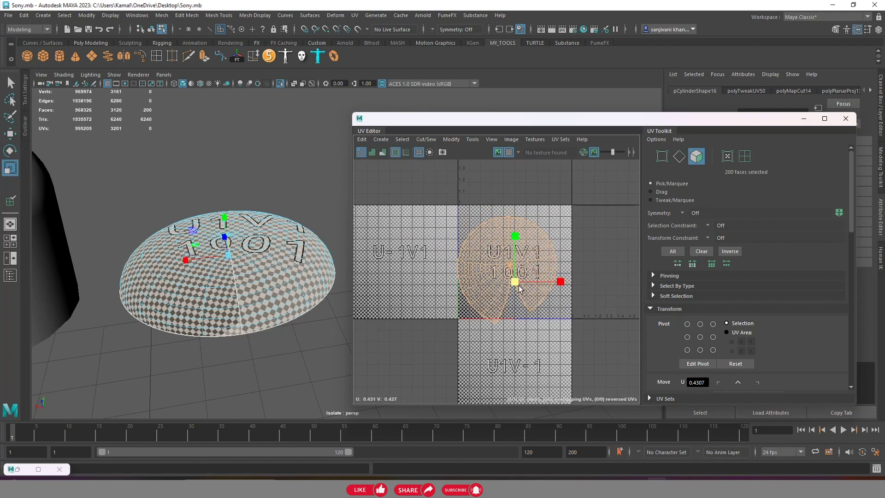
drag(517, 282, 514, 281)
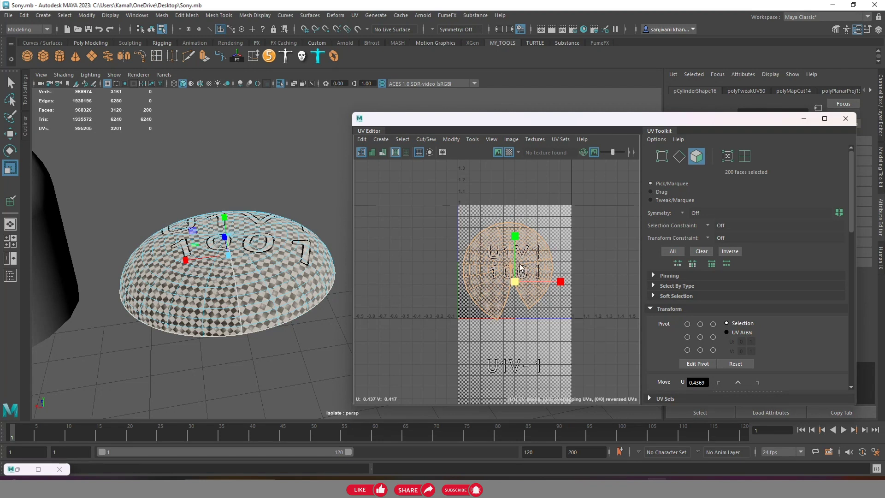
Move the dome's UV shell down and to the right
scroll(519, 268, down, 1)
scroll(523, 276, down, 3)
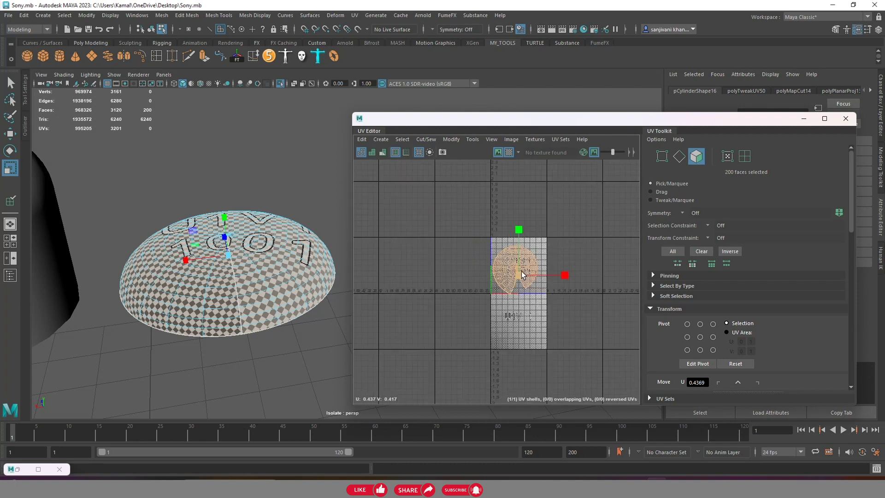
scroll(520, 271, down, 1)
scroll(507, 251, down, 1)
scroll(497, 234, down, 1)
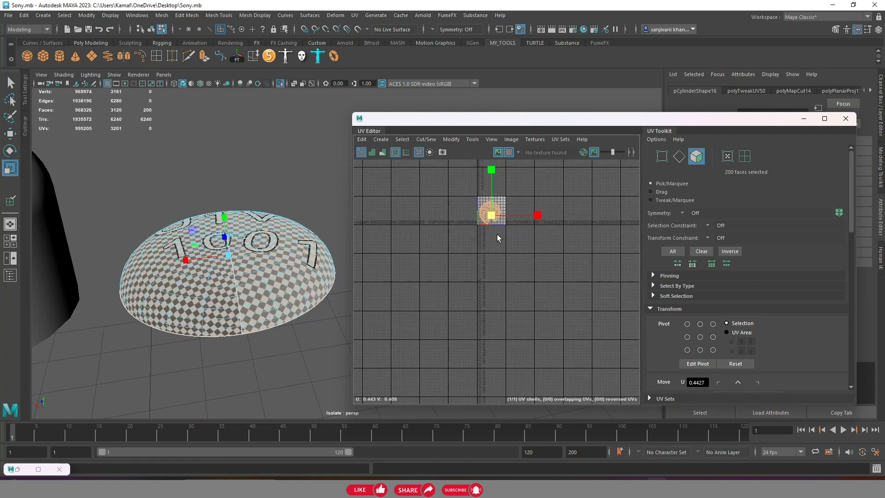
key(w)
drag(492, 216, 529, 289)
Return to object selection and select the wheel to show its UVs
scroll(286, 229, down, 3)
right_drag(286, 228, 311, 193)
mouse_move(311, 194)
alt+mouse_down()
mouse_move(312, 312)
mouse_move(246, 225)
mouse_move(253, 243)
mouse_move(207, 166)
mouse_move(236, 161)
mouse_move(251, 257)
mouse_move(286, 220)
mouse_move(300, 329)
mouse_move(273, 245)
mouse_move(314, 207)
alt+mouse_up()
click(236, 161)
click(313, 207)
click(240, 230)
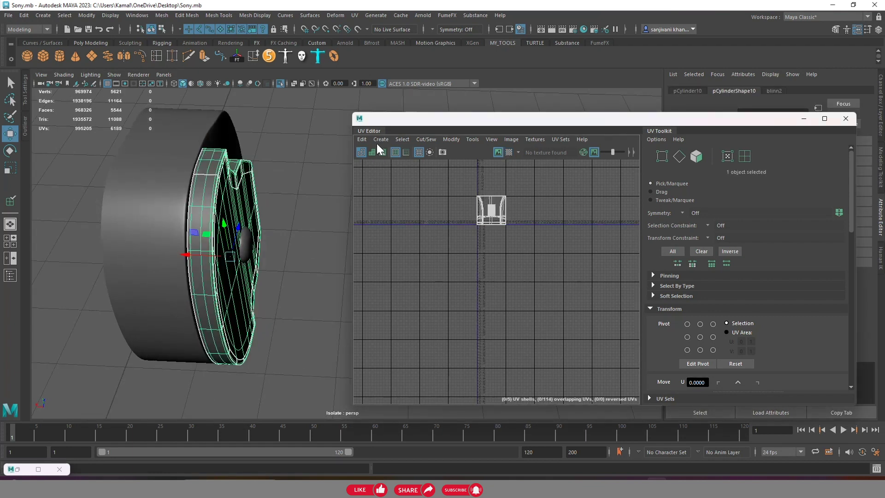
scroll(198, 171, down, 5)
alt+drag(197, 171, 197, 162)
click(189, 159)
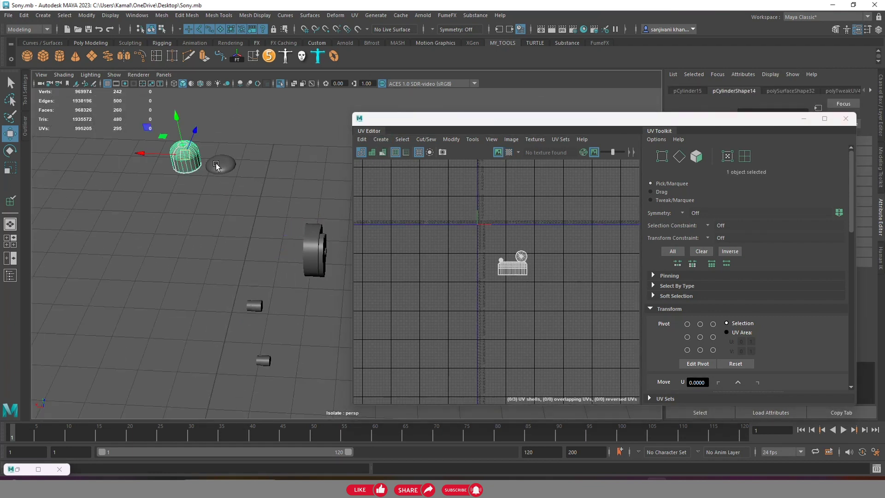
click(216, 165)
right_drag(232, 168, 289, 421)
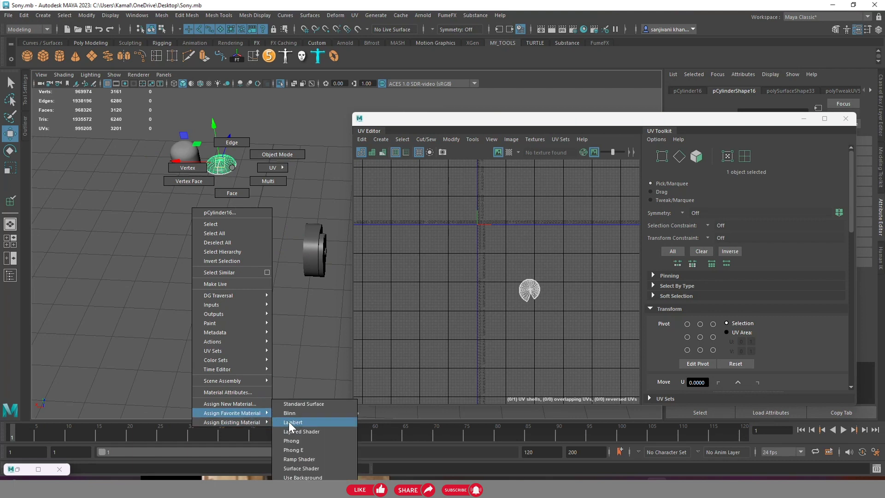
click(322, 252)
key(ctrl+1)
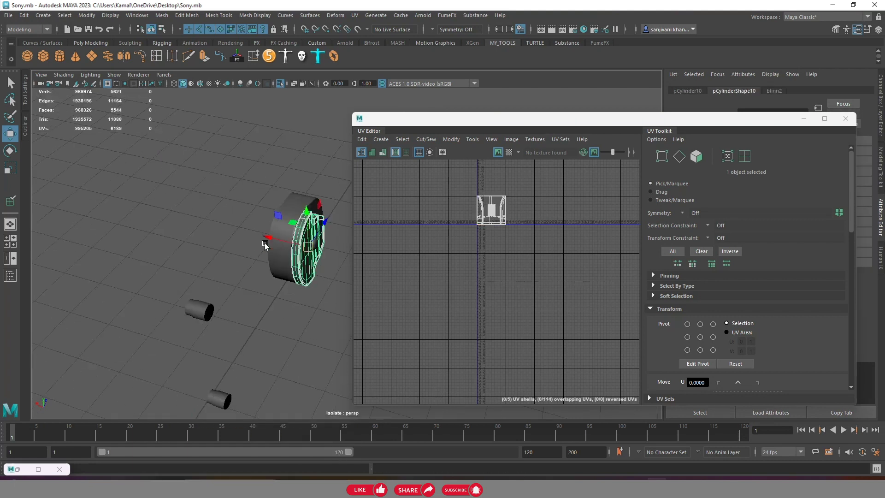
scroll(268, 240, up, 5)
scroll(272, 237, up, 3)
scroll(273, 249, down, 2)
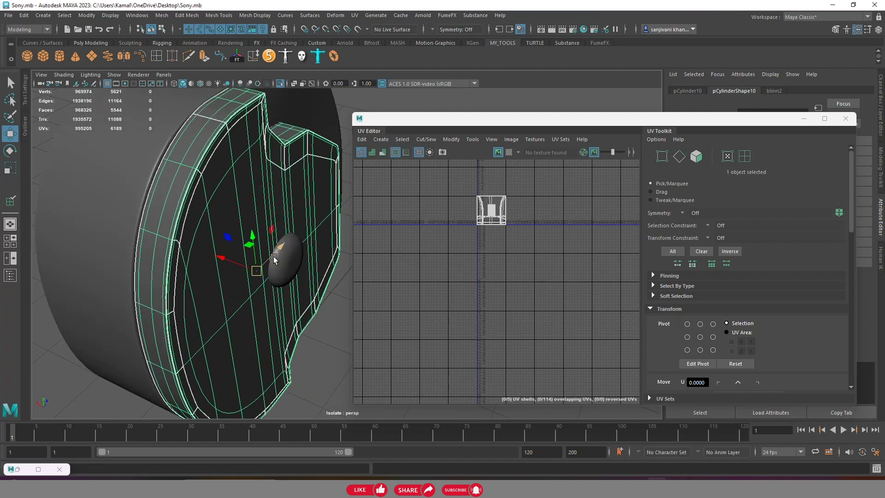
alt+drag(274, 260, 295, 258)
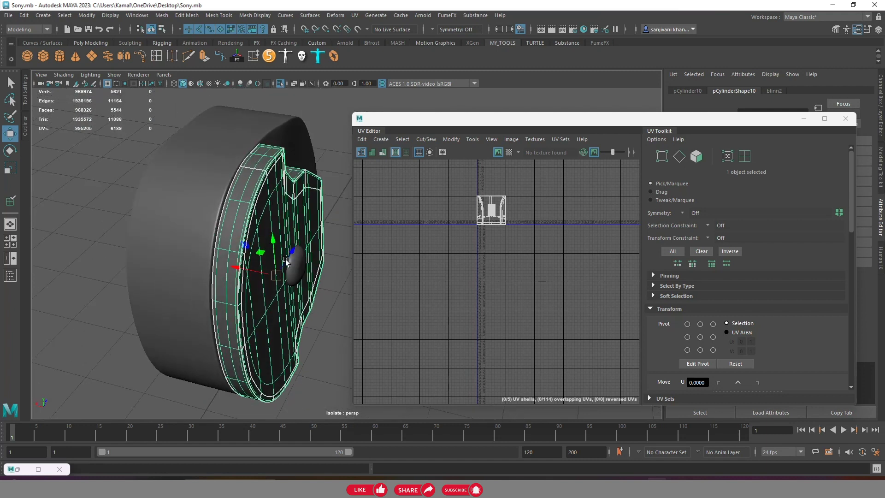
Apply a planar UV projection to the front panel
click(382, 139)
click(400, 184)
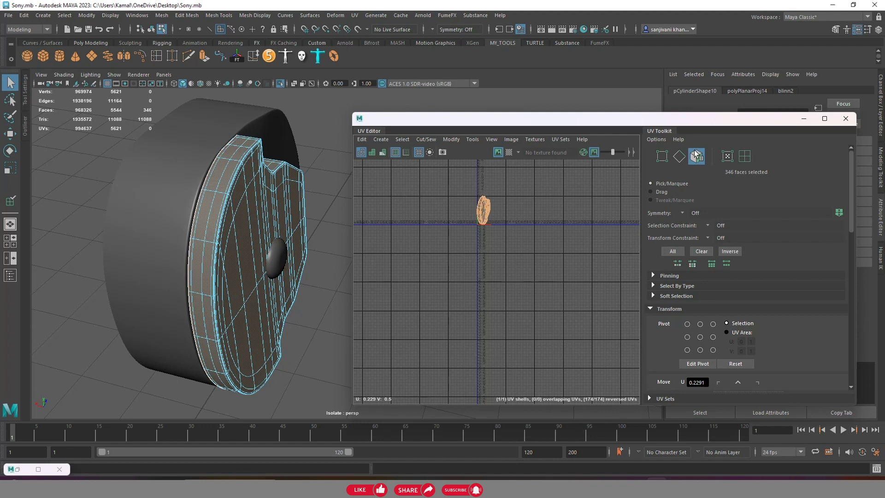
click(679, 157)
alt+drag(277, 199, 218, 225)
Turn off smooth preview and select the first two rim corner edge loops as seams
scroll(264, 188, up, 3)
scroll(242, 175, up, 3)
scroll(302, 210, up, 3)
scroll(295, 208, down, 2)
mouse_move(294, 208)
alt+mouse_down()
mouse_move(282, 197)
mouse_move(397, 296)
mouse_move(276, 213)
mouse_move(292, 247)
mouse_move(249, 198)
mouse_move(265, 219)
alt+mouse_up()
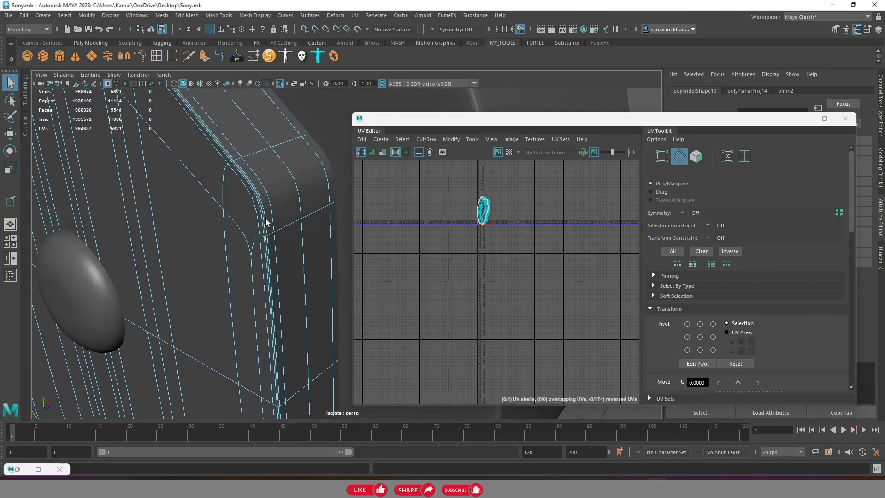
key(1)
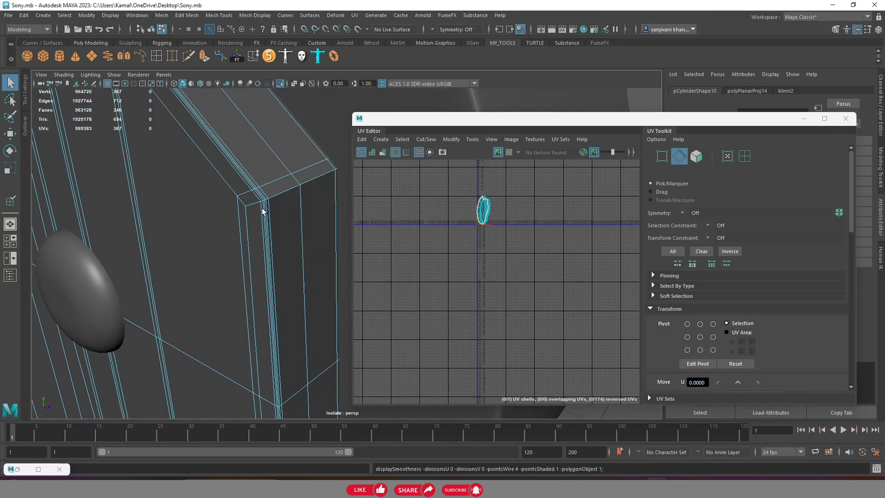
double_click(257, 205)
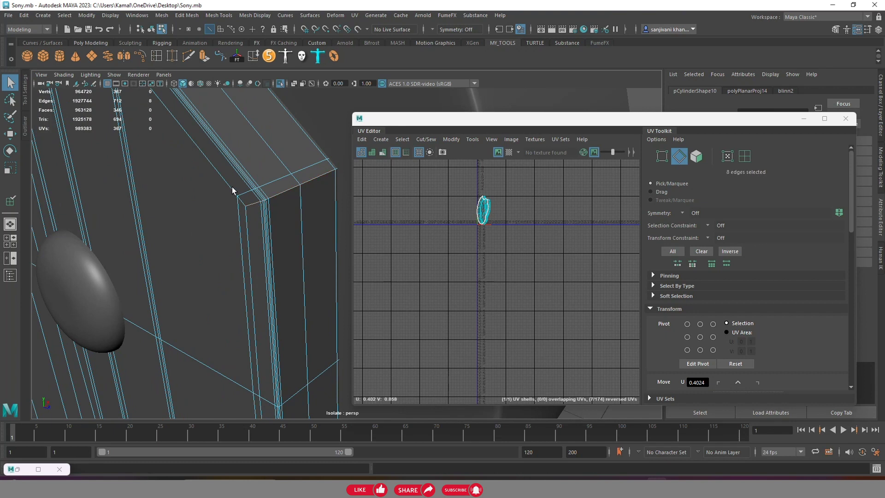
mouse_move(279, 203)
alt+mouse_down()
mouse_move(289, 182)
mouse_move(265, 175)
mouse_move(290, 185)
mouse_move(296, 225)
mouse_move(282, 232)
mouse_move(309, 254)
mouse_move(316, 253)
mouse_move(262, 233)
mouse_move(287, 198)
mouse_move(334, 214)
alt+mouse_up()
shift+double_click(265, 222)
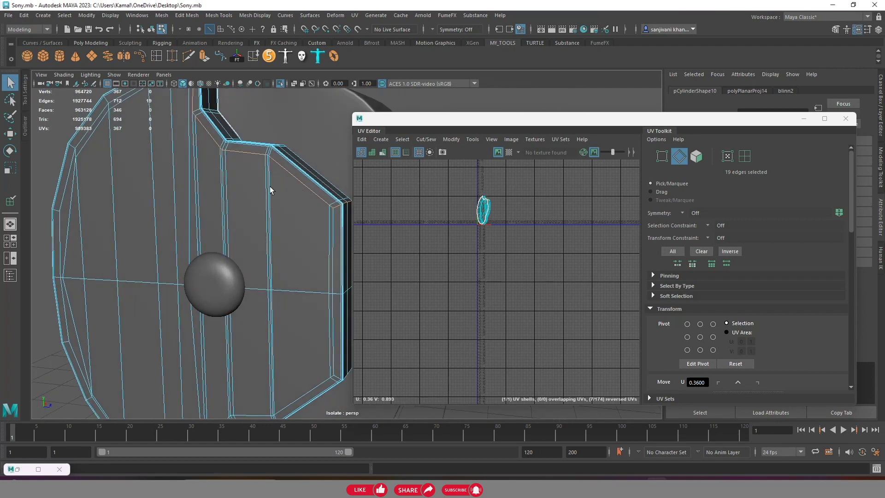
Check the panel's shell in face mode while orbiting around the whole panel
key(F11)
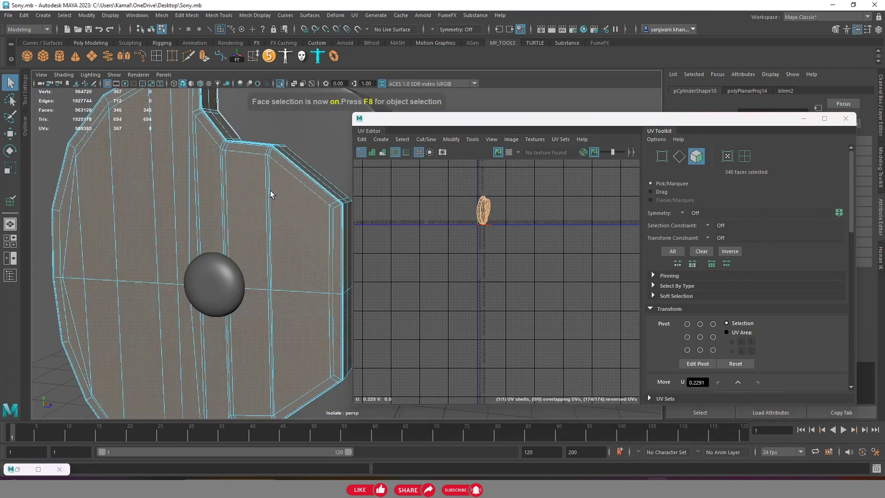
scroll(271, 194, down, 3)
mouse_move(271, 194)
alt+mouse_down()
mouse_move(294, 177)
mouse_move(316, 188)
mouse_move(258, 139)
mouse_move(270, 112)
alt+mouse_up()
scroll(282, 185, down, 5)
scroll(319, 190, up, 3)
scroll(319, 190, up, 4)
scroll(302, 178, up, 3)
alt+drag(294, 85, 218, 124)
mouse_move(257, 148)
alt+mouse_down()
mouse_move(257, 179)
mouse_move(275, 174)
mouse_move(257, 182)
mouse_move(219, 148)
alt+mouse_up()
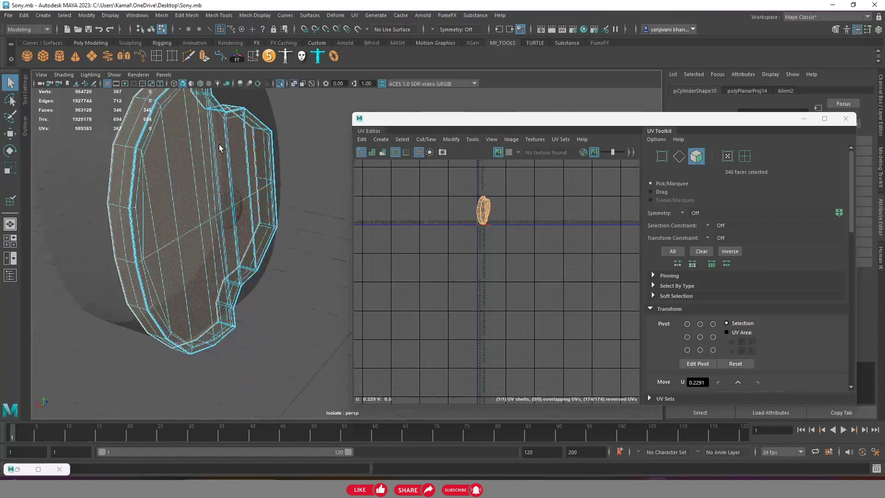
mouse_move(295, 85)
alt+mouse_down()
mouse_move(216, 176)
mouse_move(185, 193)
alt+mouse_up()
Back in edge mode, add single rim edges and a rim edge loop to the seam
click(679, 156)
key(f)
mouse_move(232, 225)
alt+mouse_down()
mouse_move(268, 223)
mouse_move(253, 197)
alt+mouse_up()
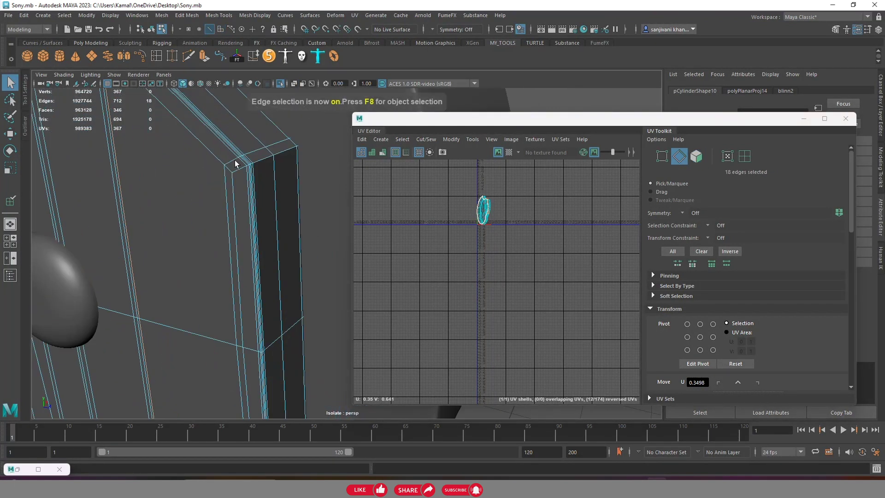
shift+click(237, 170)
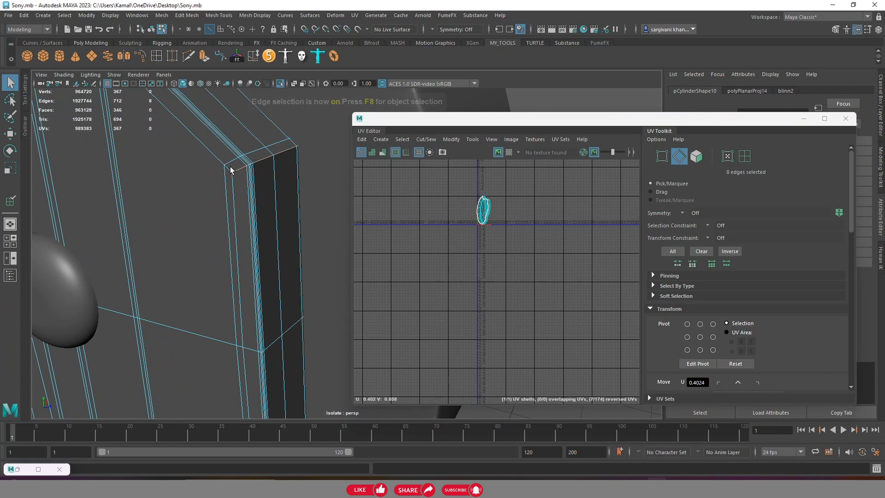
shift+click(237, 195)
mouse_move(237, 195)
alt+mouse_down()
mouse_move(265, 233)
mouse_move(289, 184)
alt+mouse_up()
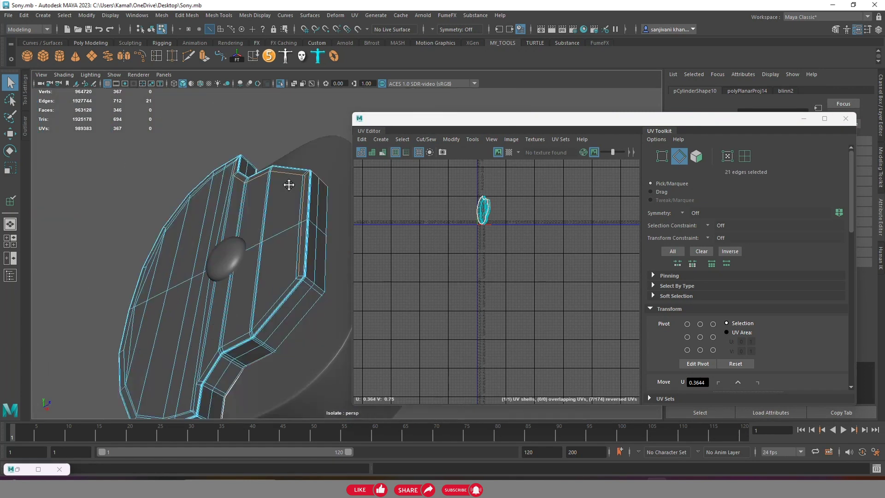
scroll(275, 220, up, 5)
shift+double_click(205, 211)
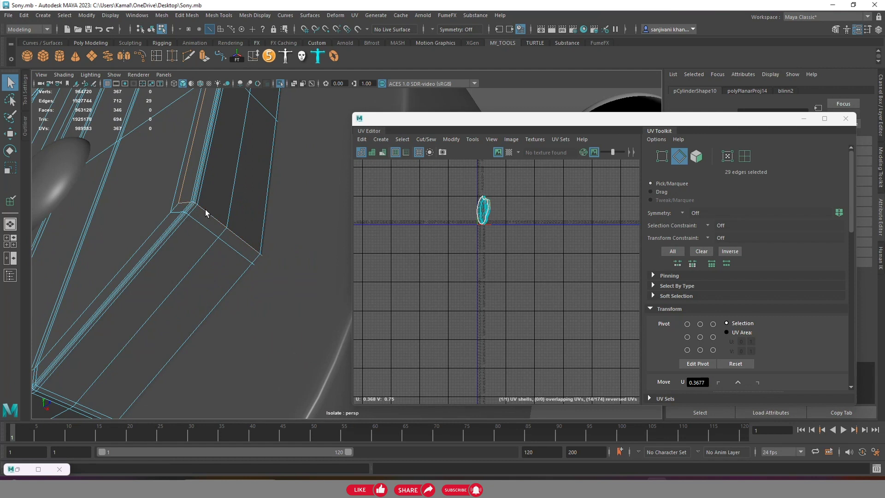
scroll(159, 224, down, 5)
alt+drag(222, 246, 234, 259)
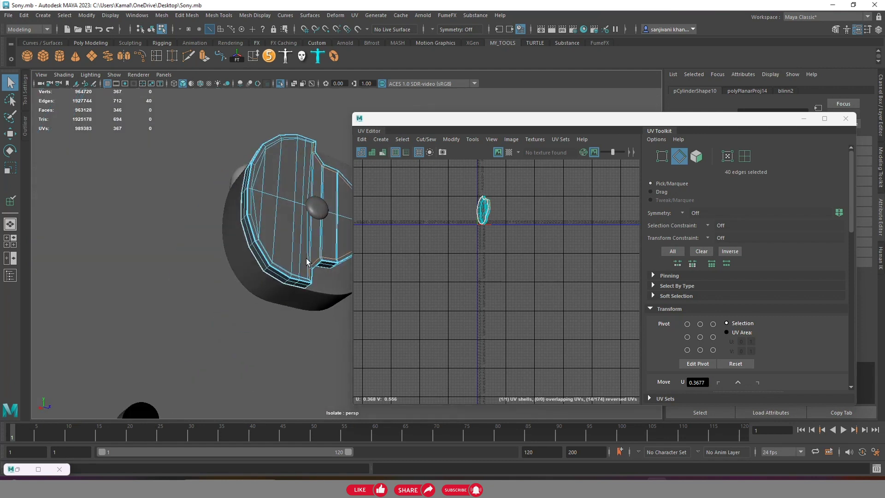
Add the notch corner edges to the seam selection
scroll(234, 259, up, 3)
scroll(196, 249, up, 2)
scroll(196, 249, up, 2)
scroll(233, 233, up, 2)
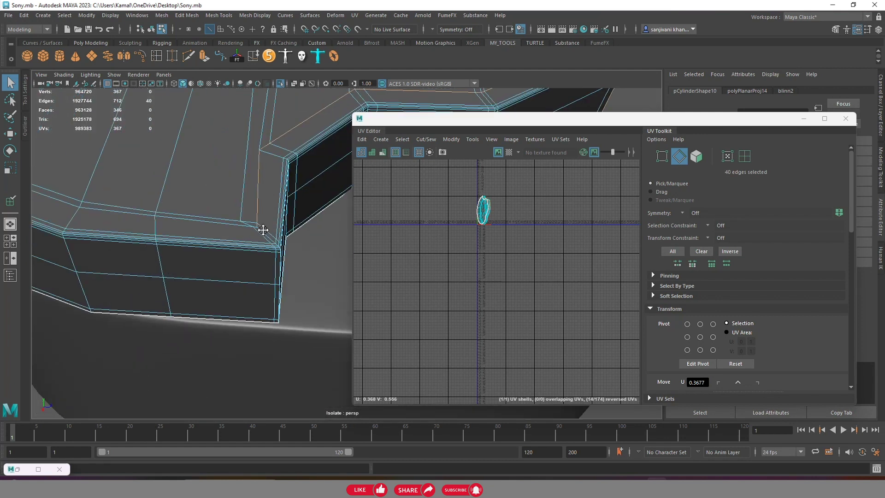
scroll(263, 230, up, 3)
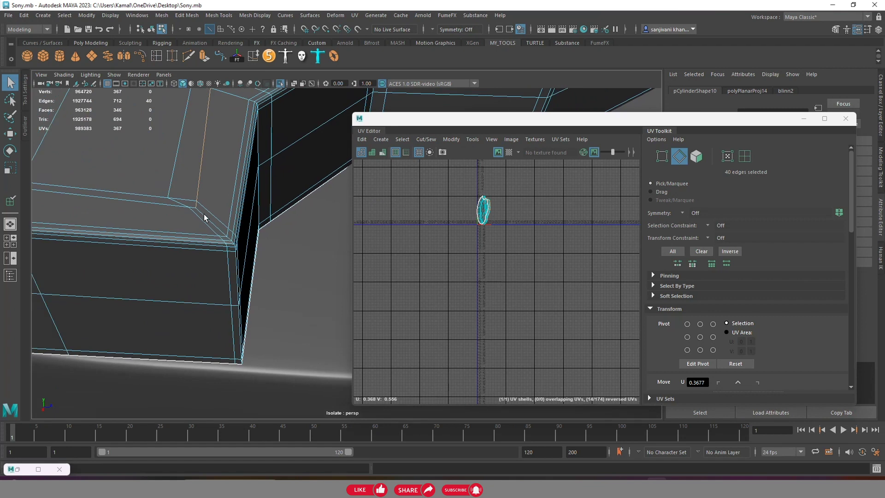
shift+double_click(167, 205)
scroll(167, 205, down, 3)
mouse_move(257, 243)
alt+mouse_down()
mouse_move(257, 202)
mouse_move(273, 234)
alt+mouse_up()
Add the remaining rim and inner corner edge loops, completing the 78-edge seam
scroll(239, 223, up, 3)
shift+double_click(261, 206)
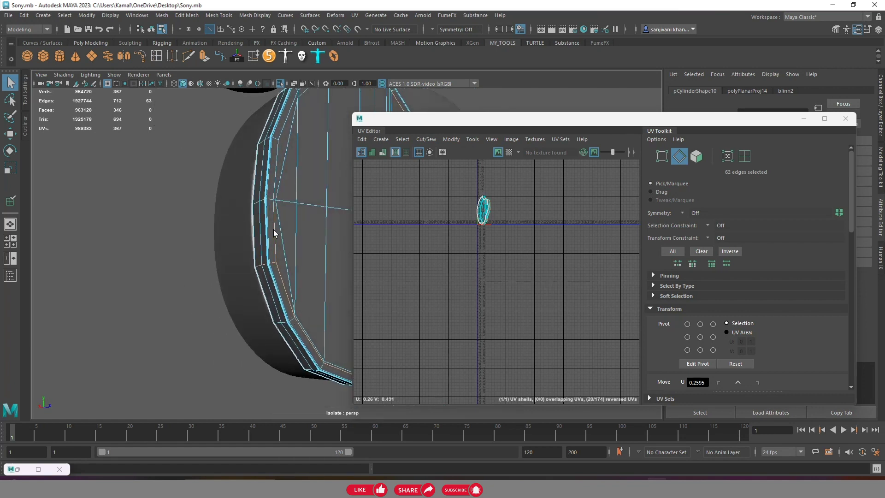
shift+click(273, 229)
mouse_move(292, 195)
alt+mouse_down()
mouse_move(267, 179)
mouse_move(277, 275)
mouse_move(251, 242)
mouse_move(223, 230)
alt+mouse_up()
shift+double_click(268, 181)
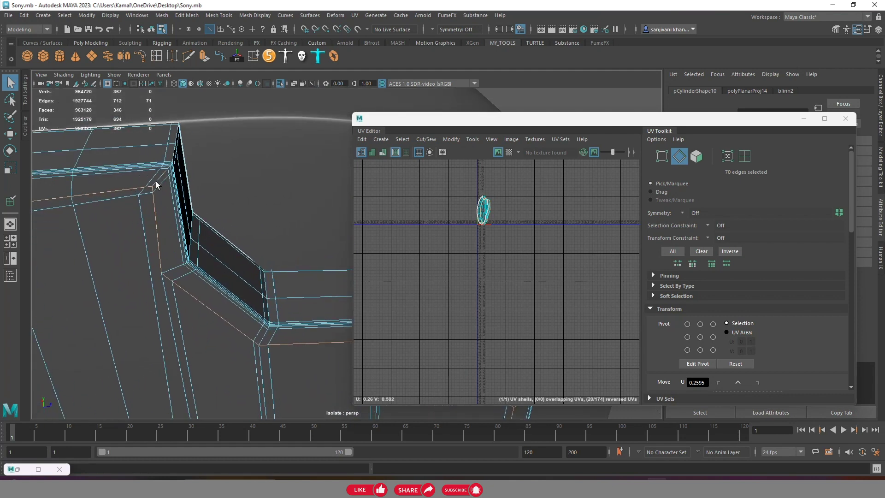
shift+double_click(156, 186)
mouse_move(169, 185)
alt+mouse_down()
mouse_move(207, 198)
mouse_move(240, 194)
alt+mouse_up()
Cut the panel's UVs along the seam edges and unfold all its faces into shells
shift+right_click(502, 179)
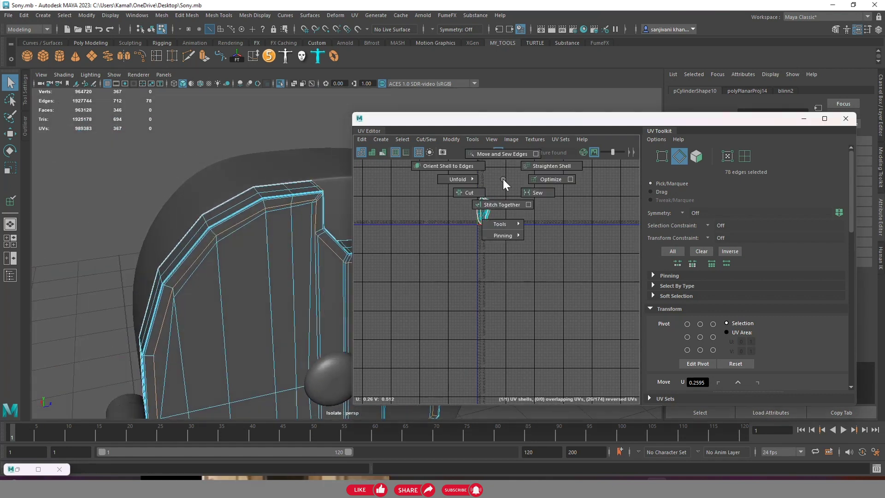
click(468, 193)
click(696, 156)
key(w)
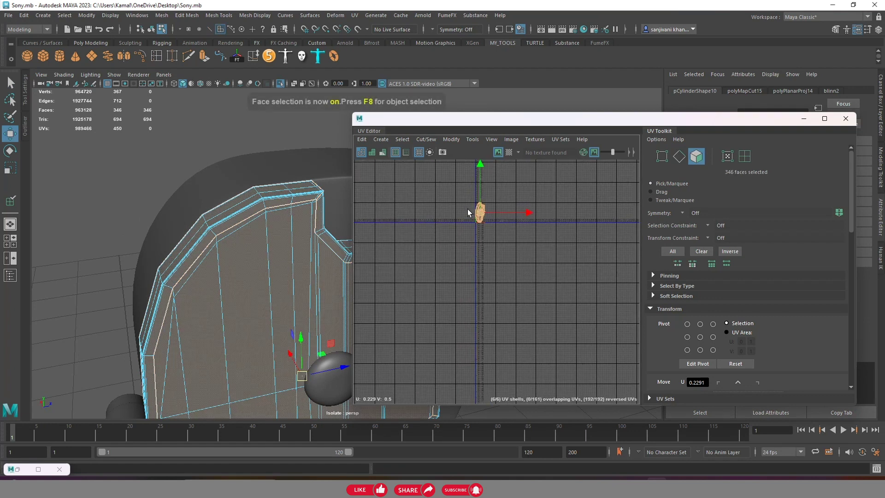
scroll(480, 212, up, 2)
click(407, 214)
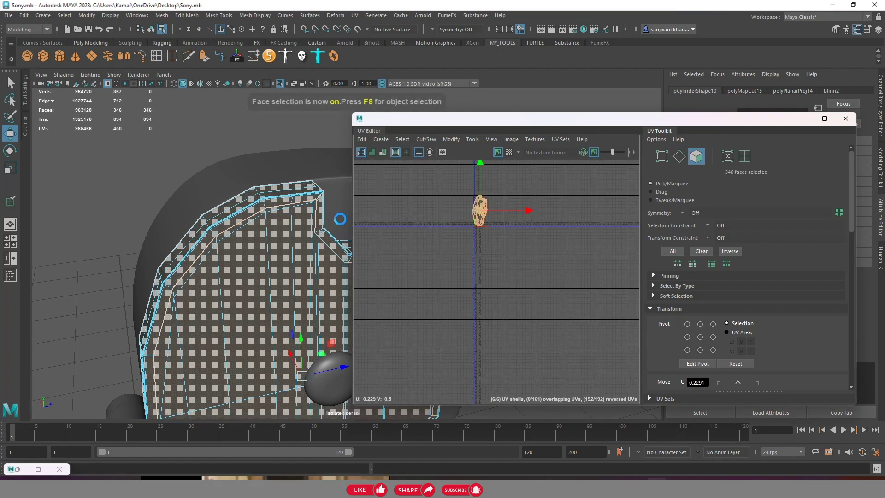
Straighten the borders of the panel's UV shells
scroll(494, 222, up, 4)
scroll(737, 355, down, 4)
scroll(705, 341, up, 2)
scroll(708, 322, down, 1)
scroll(709, 321, down, 6)
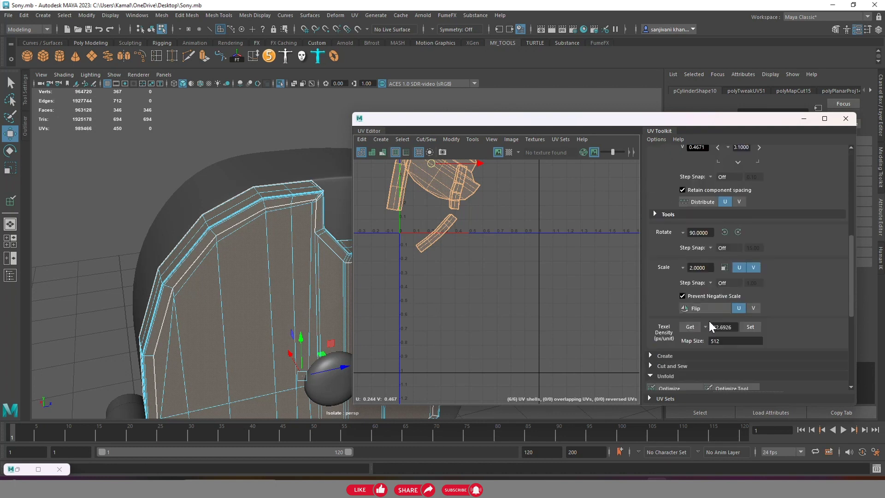
scroll(709, 321, down, 3)
scroll(706, 314, down, 2)
scroll(695, 271, down, 1)
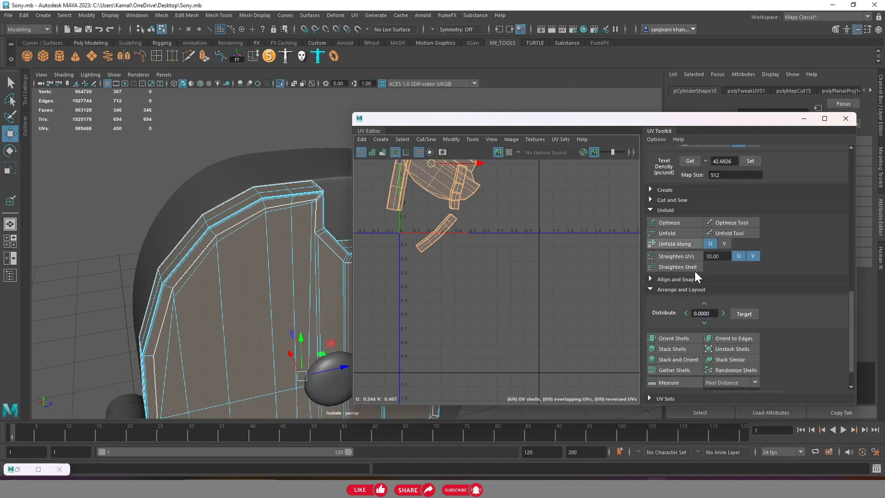
click(681, 256)
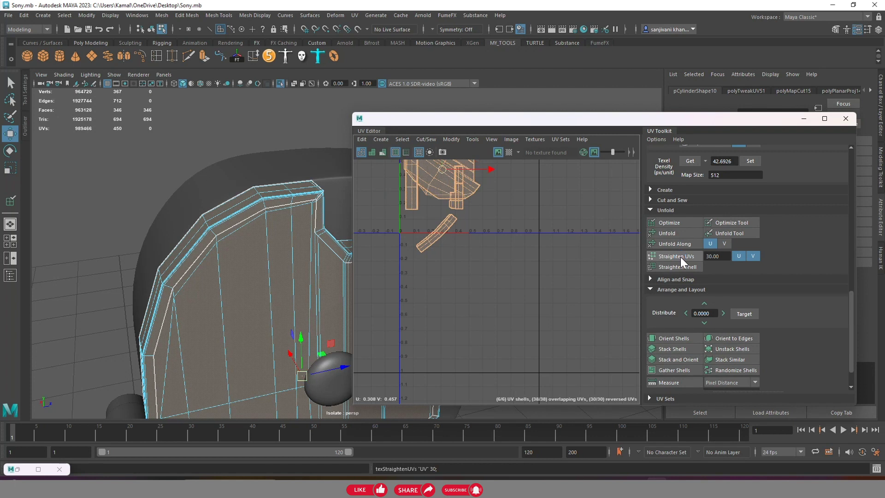
Undo the straightening so the diagonal strip shell keeps its curved shape
key(super)
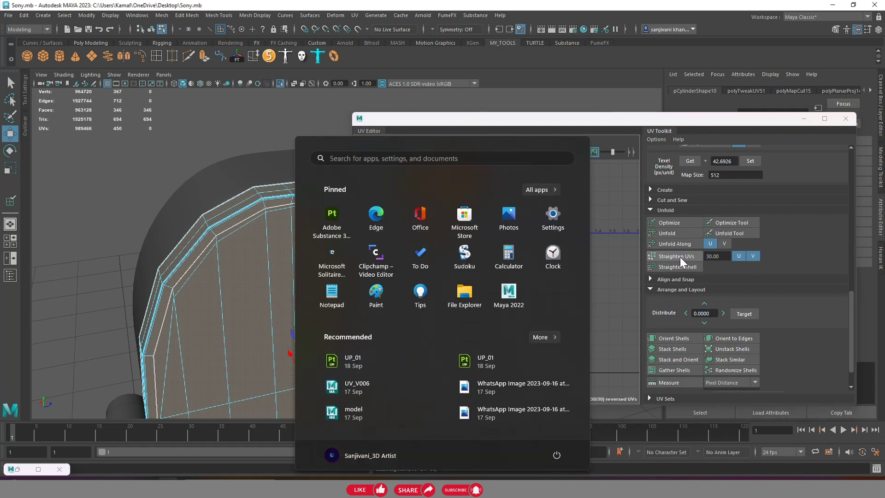
click(581, 117)
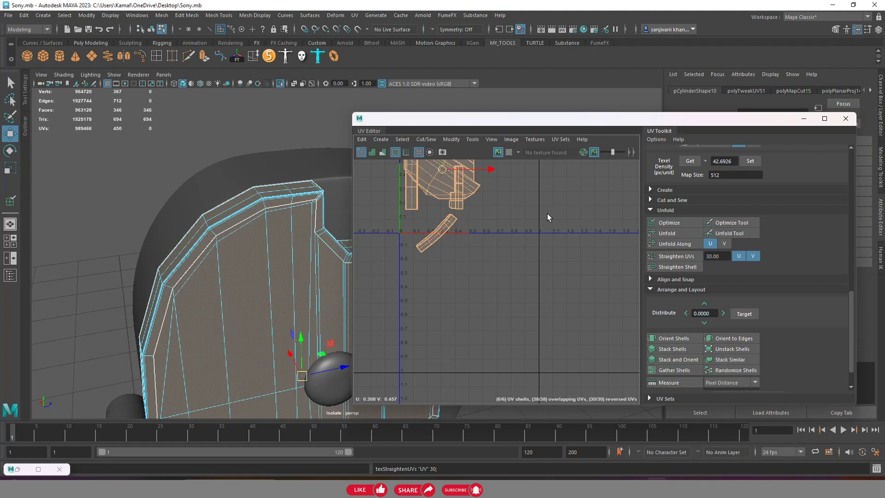
key(ctrl+z)
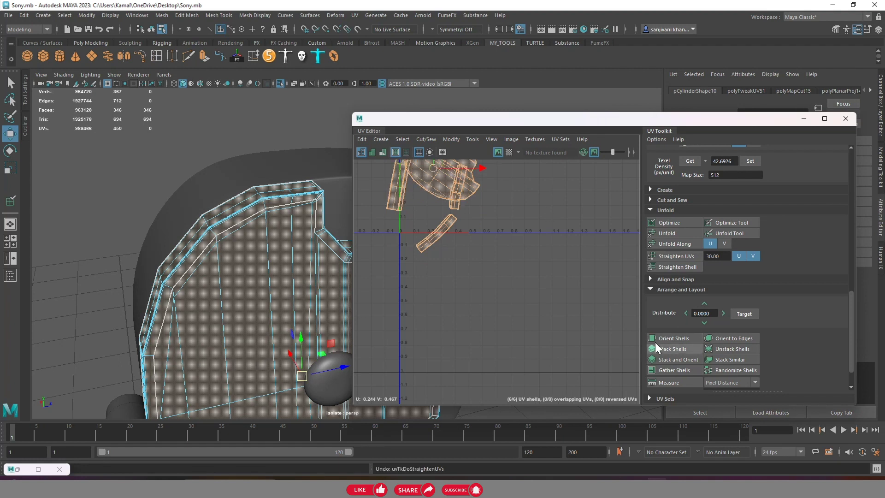
Orient all the panel's UV shells upright with Orient Shells
click(663, 339)
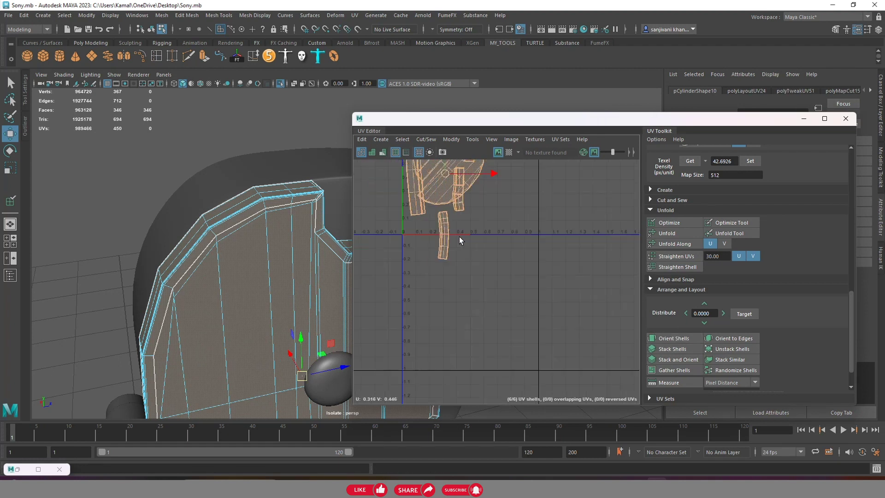
mouse_move(469, 235)
alt+middle_down()
mouse_move(476, 298)
mouse_move(515, 261)
alt+middle_up()
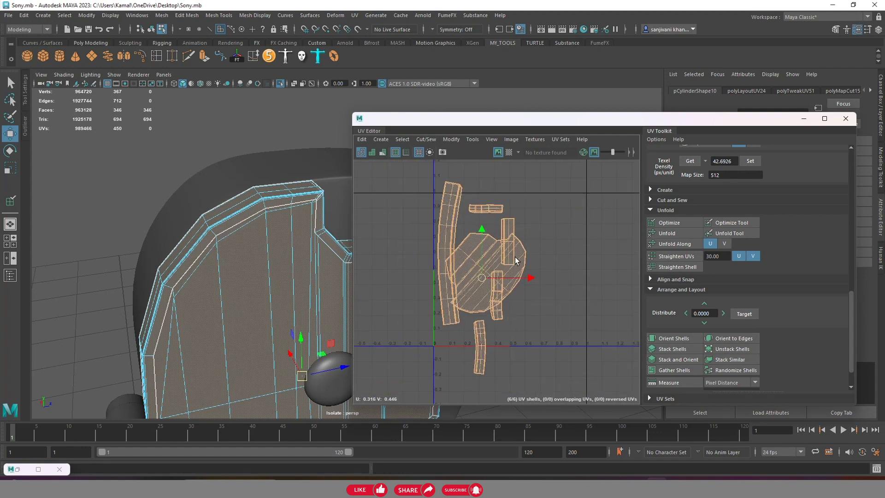
scroll(517, 259, up, 2)
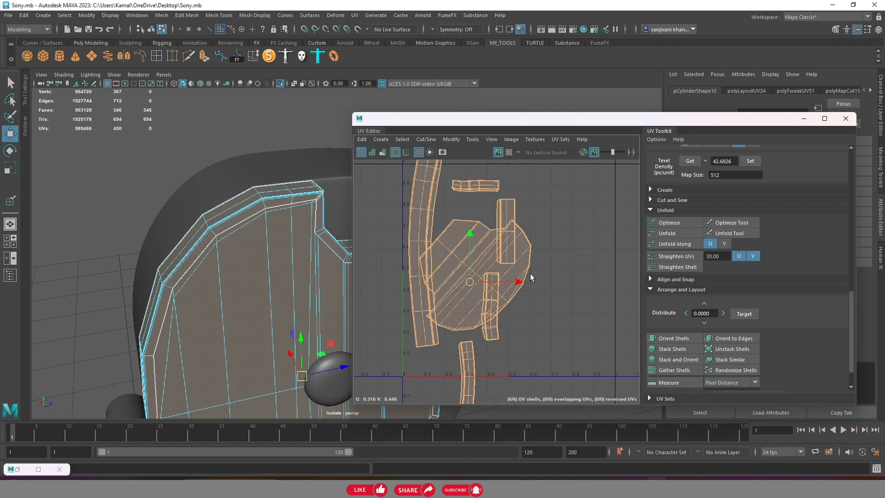
scroll(528, 250, up, 2)
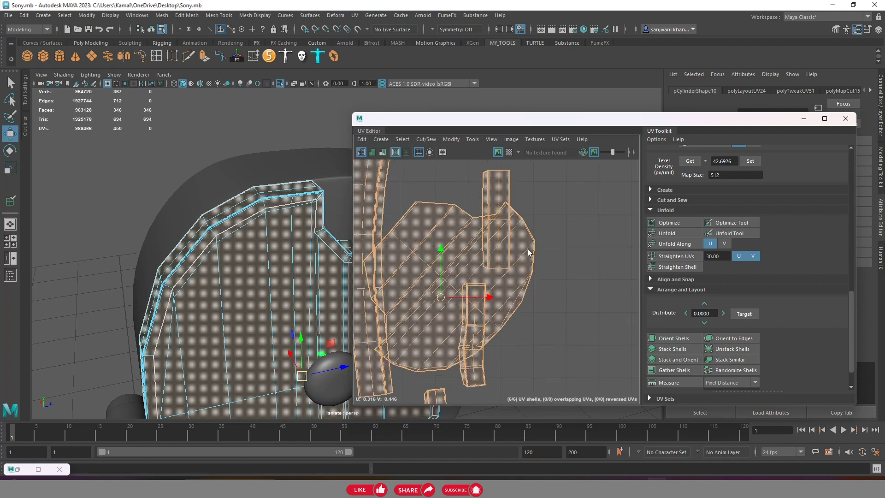
scroll(515, 224, down, 2)
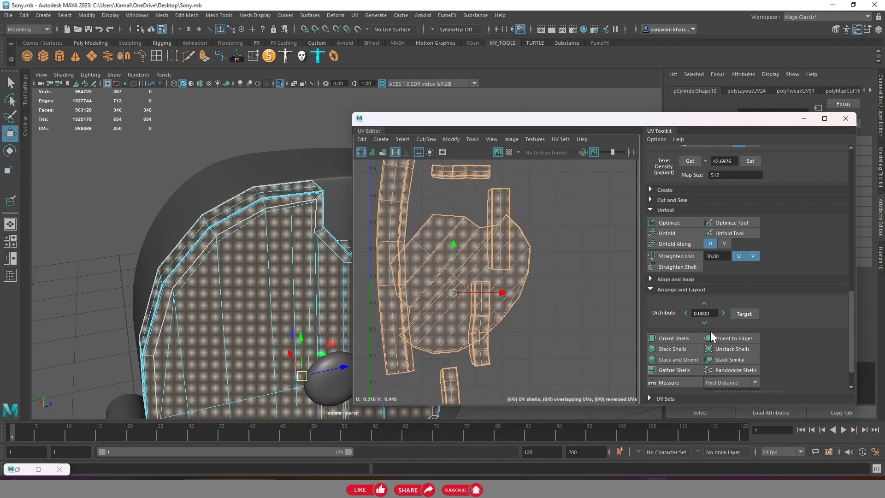
scroll(709, 331, down, 2)
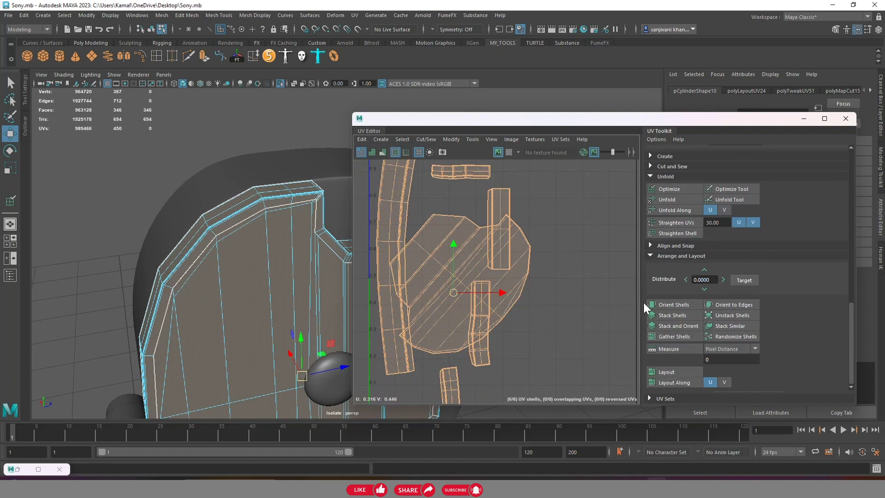
Reorient the shells again and move the large round panel shell right of the strips
click(674, 305)
scroll(465, 259, down, 2)
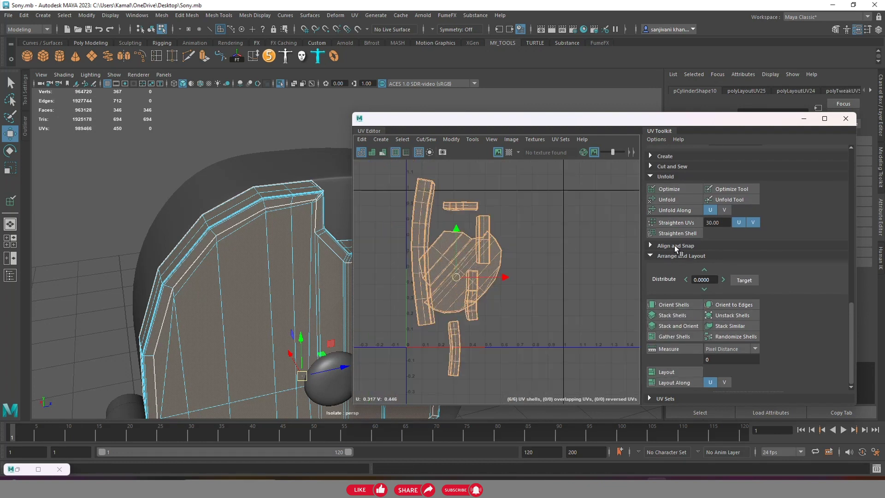
scroll(673, 248, up, 3)
scroll(707, 240, up, 2)
click(460, 276)
drag(460, 277, 549, 259)
scroll(731, 383, down, 2)
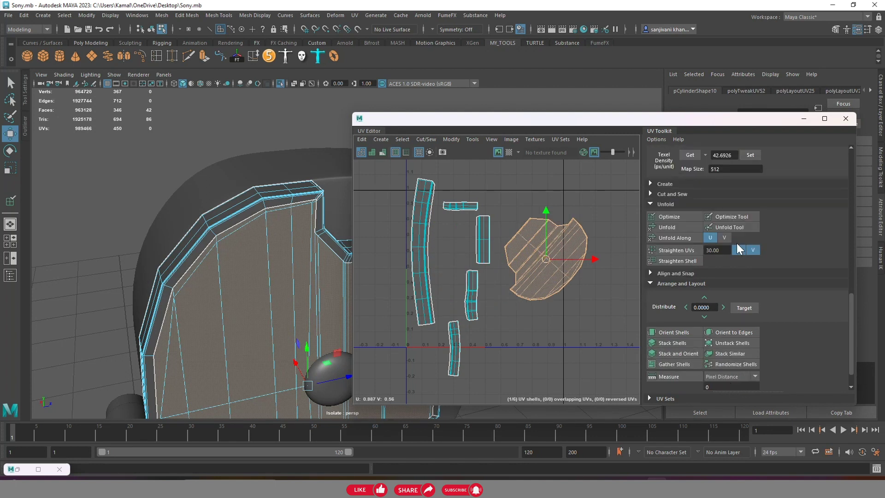
scroll(736, 242, up, 5)
Rotate the large panel shell 90 degrees so it lies horizontally
click(724, 199)
key(e)
drag(509, 241, 511, 268)
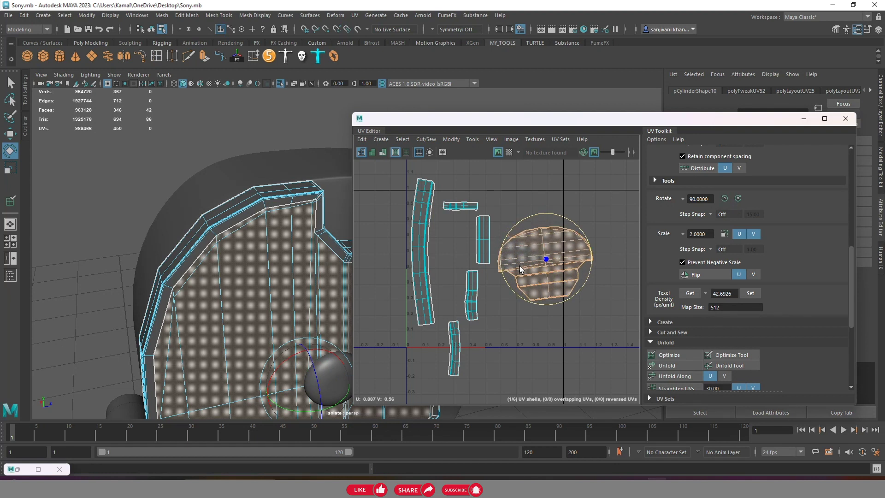
click(469, 297)
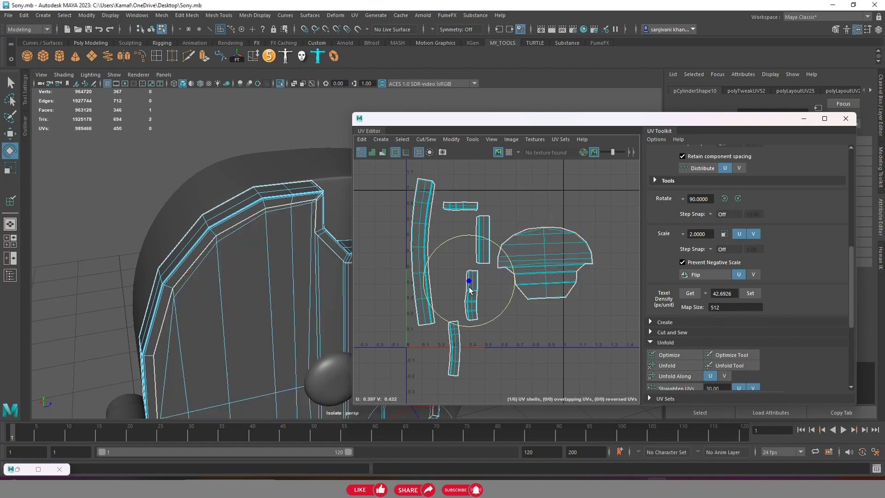
alt+middle_drag(490, 306, 493, 273)
scroll(494, 274, down, 2)
Select all six shells, enable the checker display, and tumble the model to a front view
drag(408, 175, 588, 339)
click(509, 152)
scroll(287, 212, down, 3)
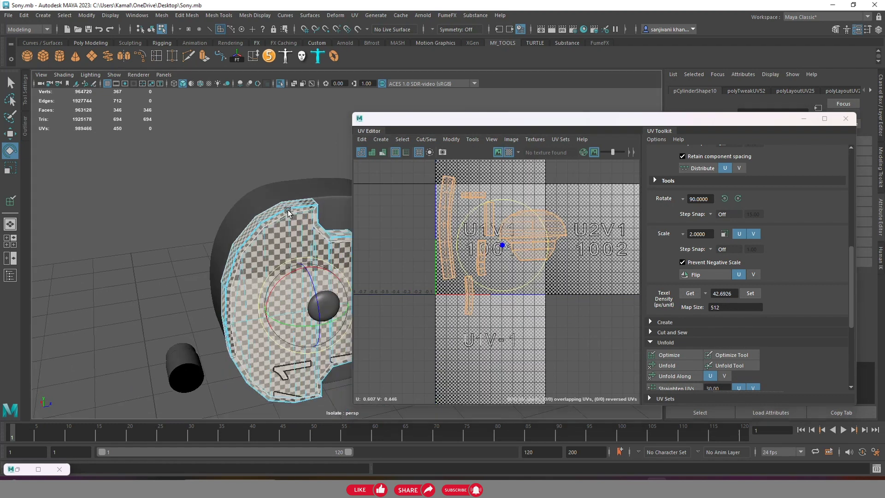
alt+drag(288, 212, 613, 248)
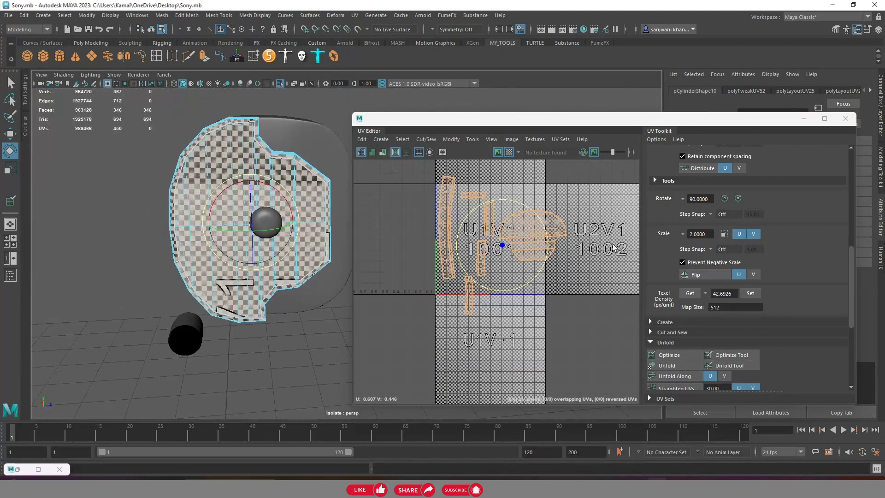
right_drag(510, 237, 494, 241)
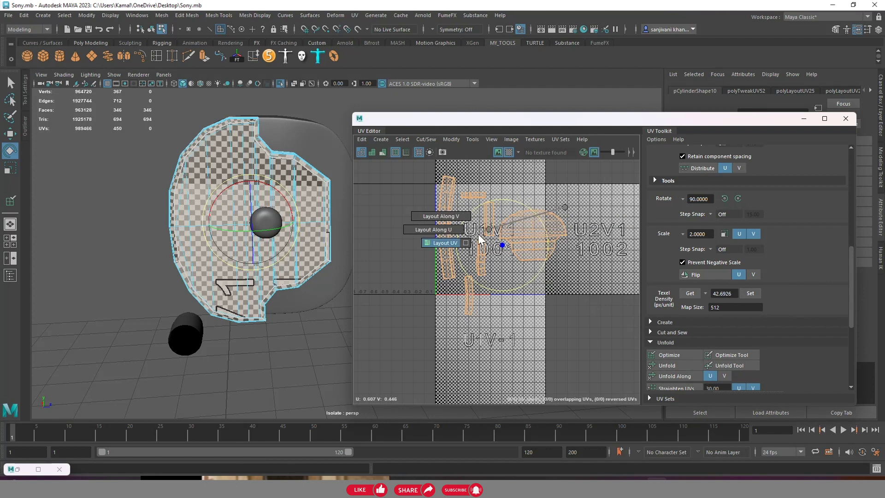
Orient the packed UV shells with Orient Shells
scroll(518, 240, down, 2)
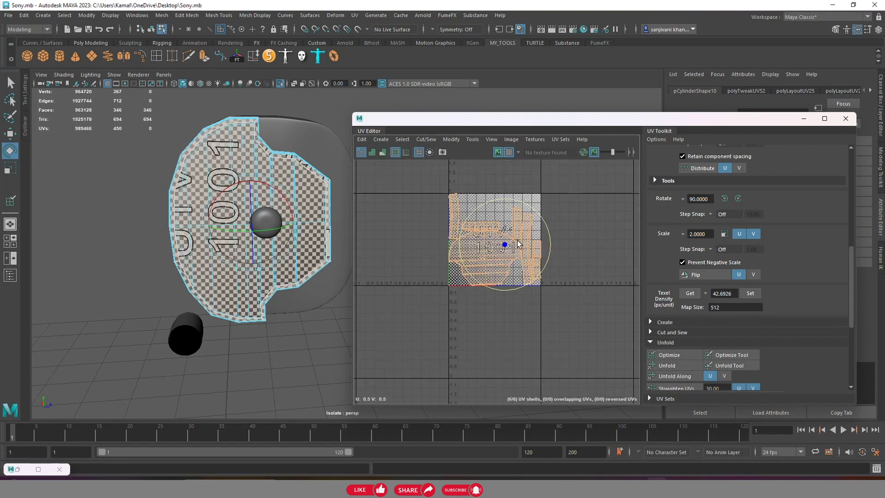
scroll(518, 239, down, 2)
scroll(674, 348, down, 3)
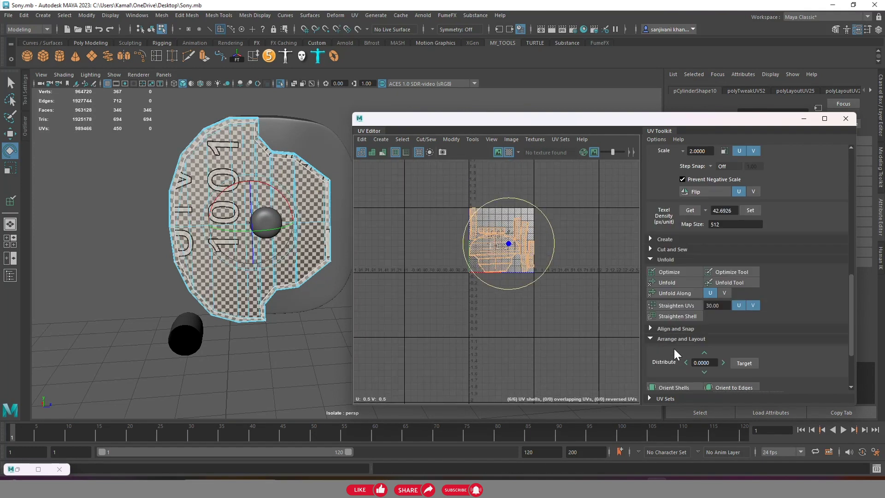
scroll(673, 348, down, 3)
click(670, 305)
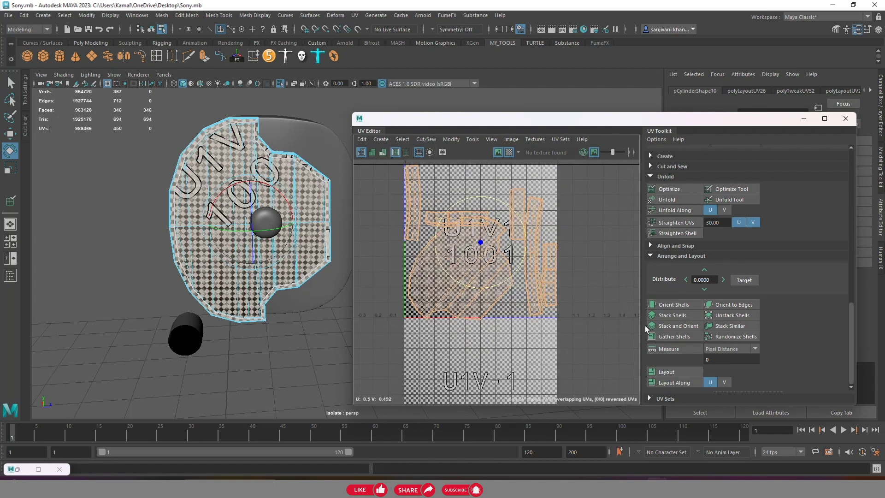
Rotate the large round shell and move it down into the U1V-1 tile
click(425, 289)
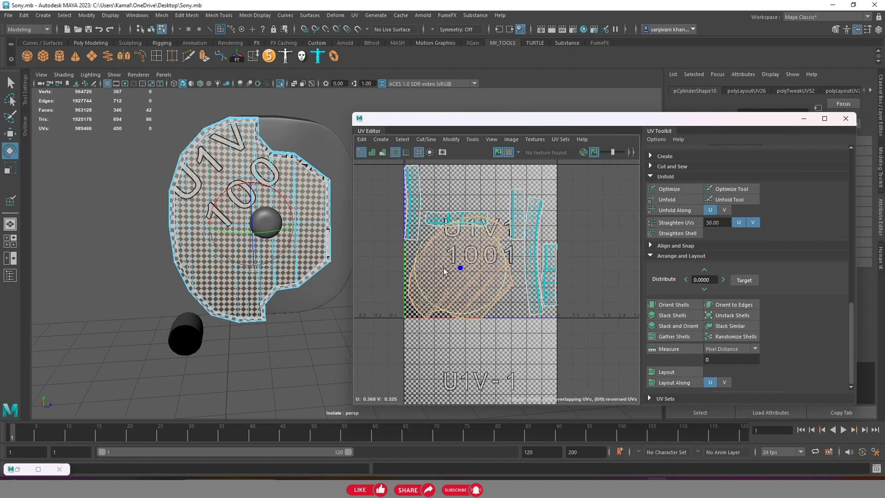
drag(483, 230, 499, 257)
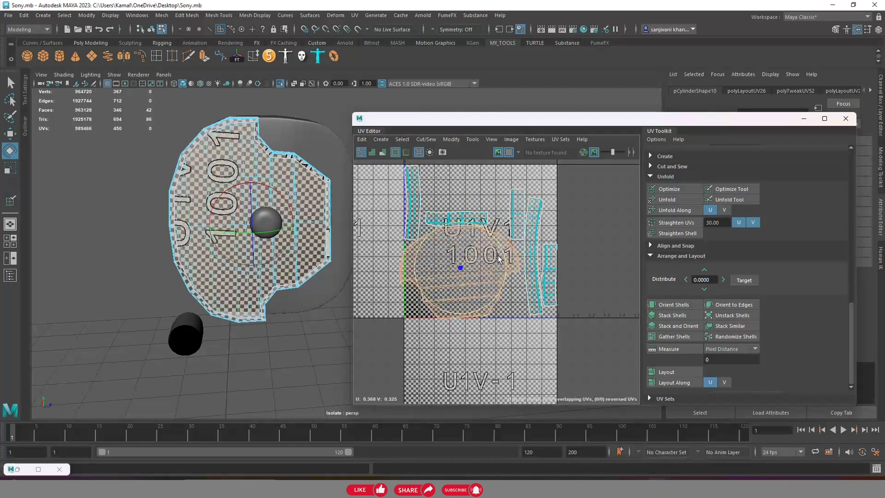
key(w)
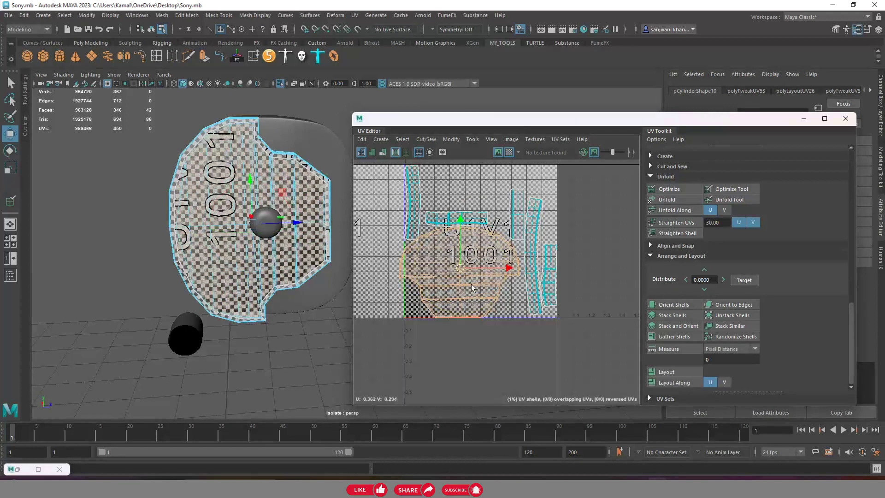
scroll(471, 284, up, 1)
drag(459, 268, 468, 346)
scroll(458, 239, down, 2)
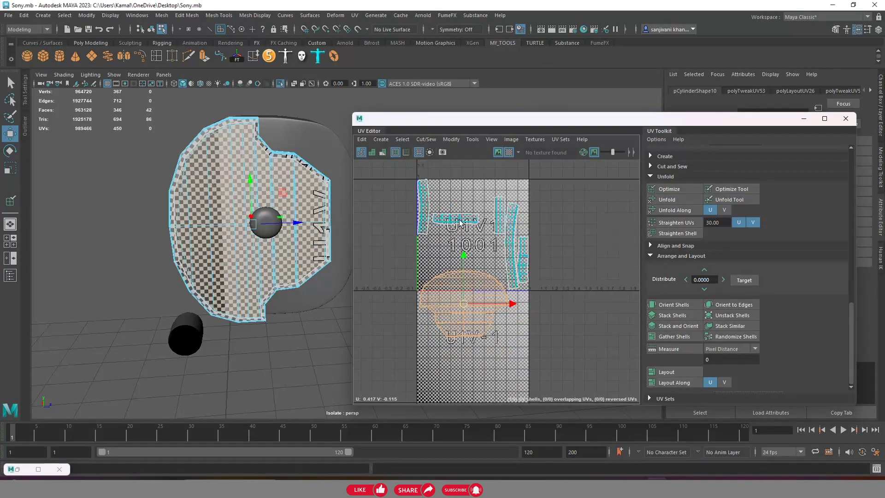
Select the small horizontal strip shell and turn off the checker pattern
click(459, 220)
click(508, 152)
scroll(452, 246, up, 1)
scroll(464, 216, down, 1)
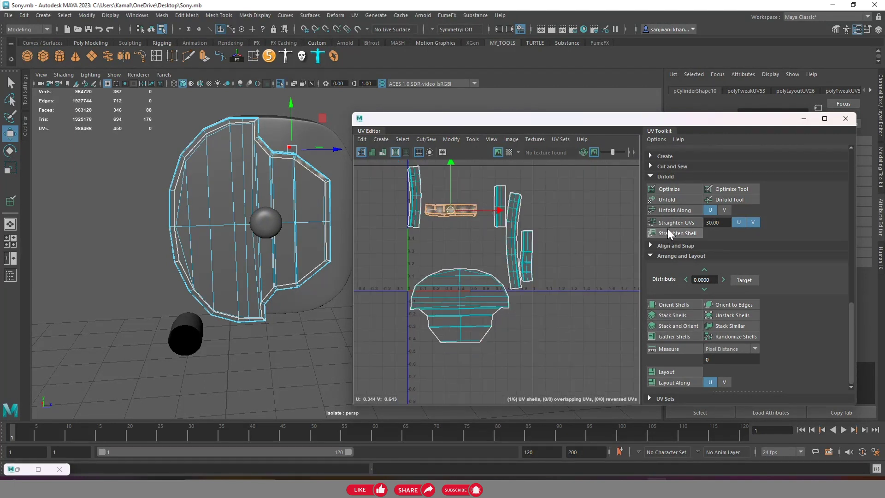
Brush the short horizontal strip shell with the Optimize tool to relax its UVs
scroll(448, 214, up, 3)
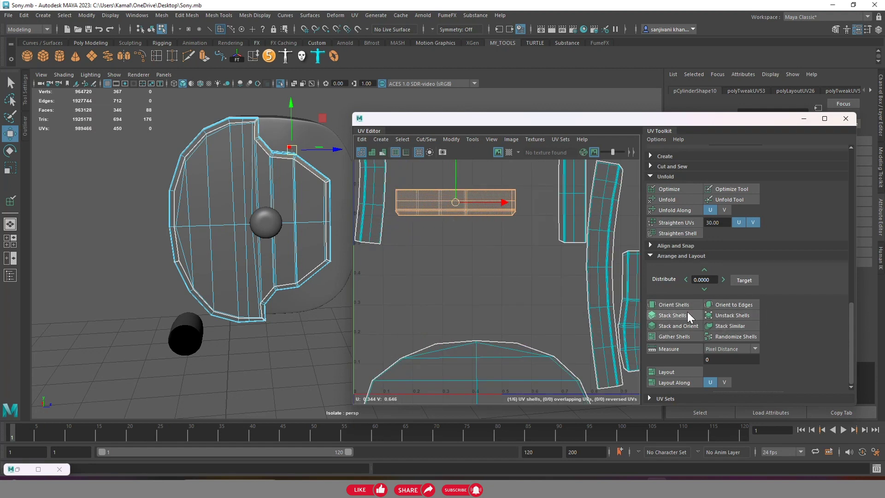
scroll(692, 313, up, 1)
scroll(699, 317, up, 4)
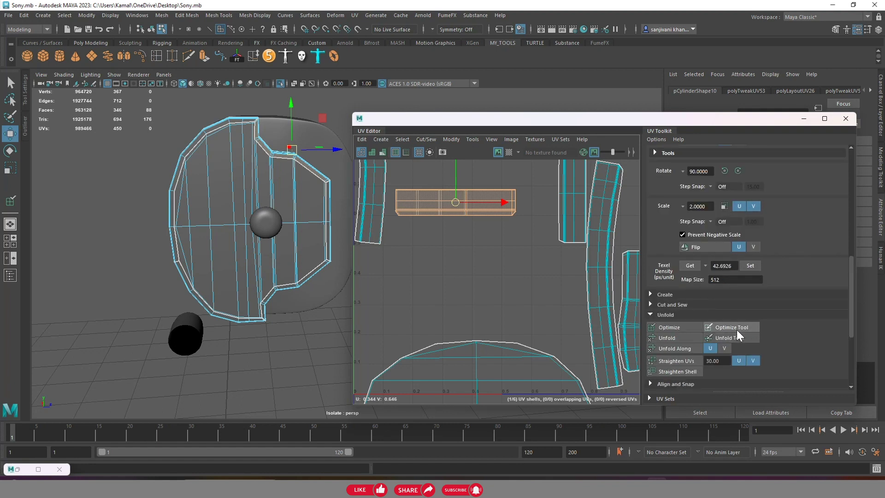
click(737, 330)
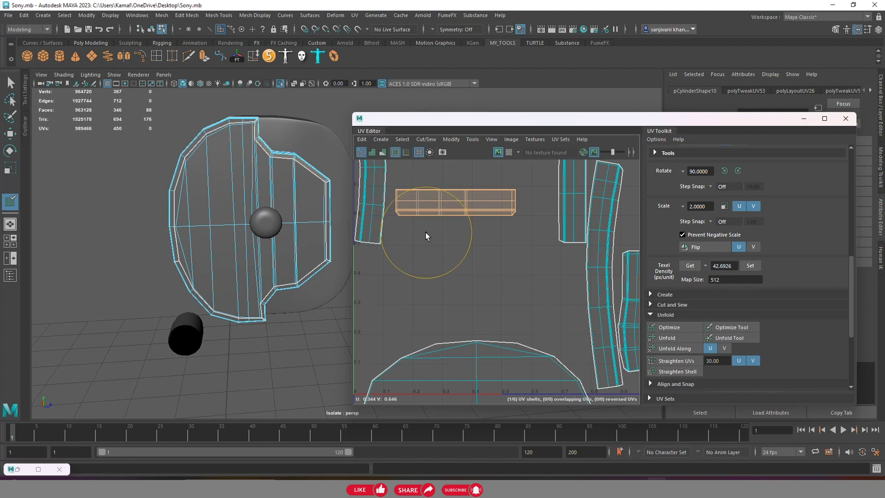
scroll(413, 231, up, 2)
scroll(472, 228, down, 1)
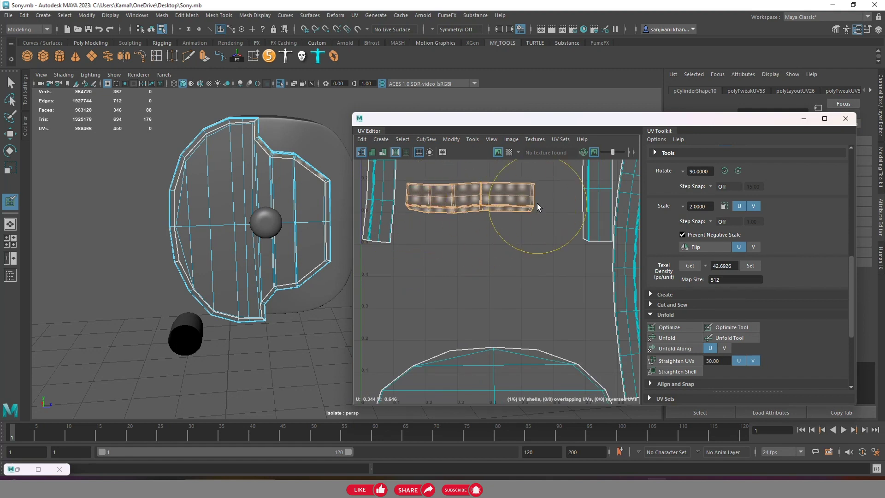
scroll(531, 272, down, 2)
Try Orient Shells on the panel's UV shells, then undo the unwanted orientation
key(w)
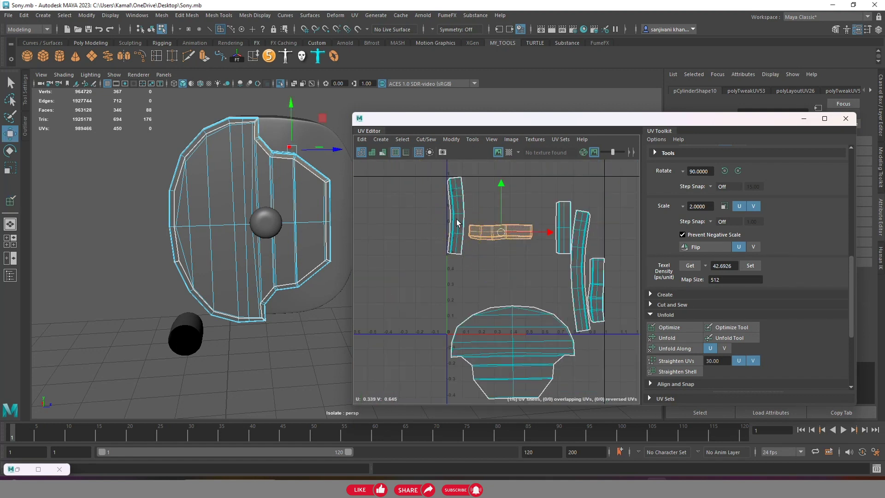
click(447, 206)
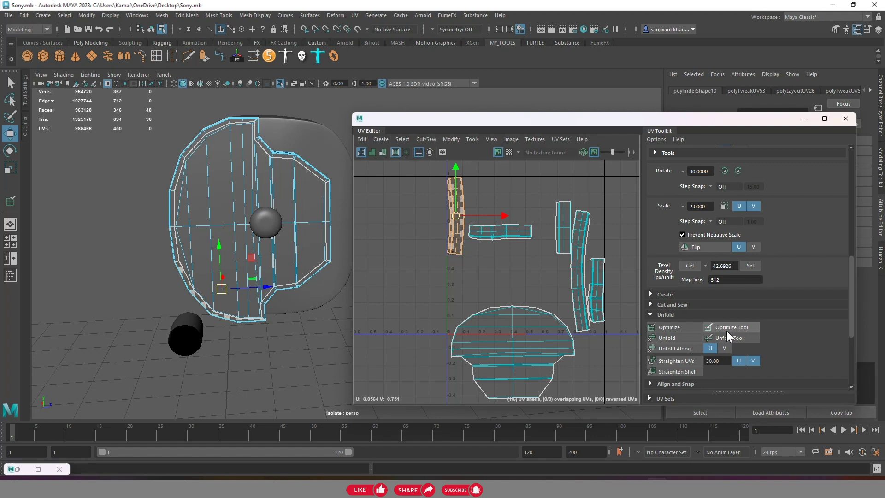
scroll(692, 322, down, 2)
scroll(679, 316, down, 3)
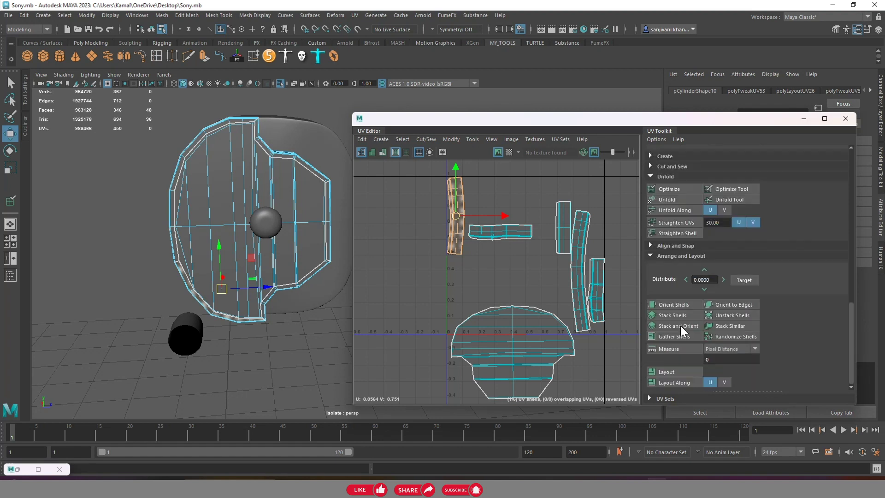
click(656, 302)
drag(481, 210, 615, 360)
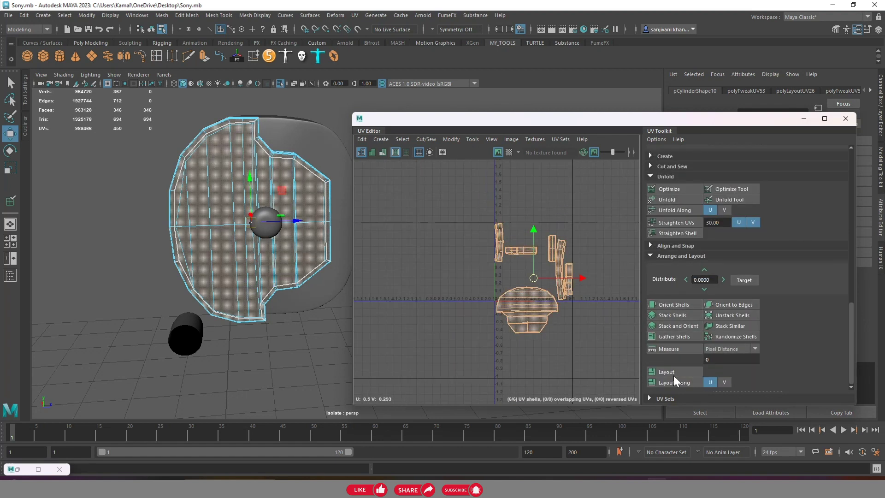
click(670, 304)
click(541, 305)
key(ctrl+z)
key(ctrl+z)
key(ctrl+z)
key(ctrl+z)
key(f)
Rotate the horizontal strip shell 90 degrees upright
click(518, 239)
scroll(730, 299, up, 3)
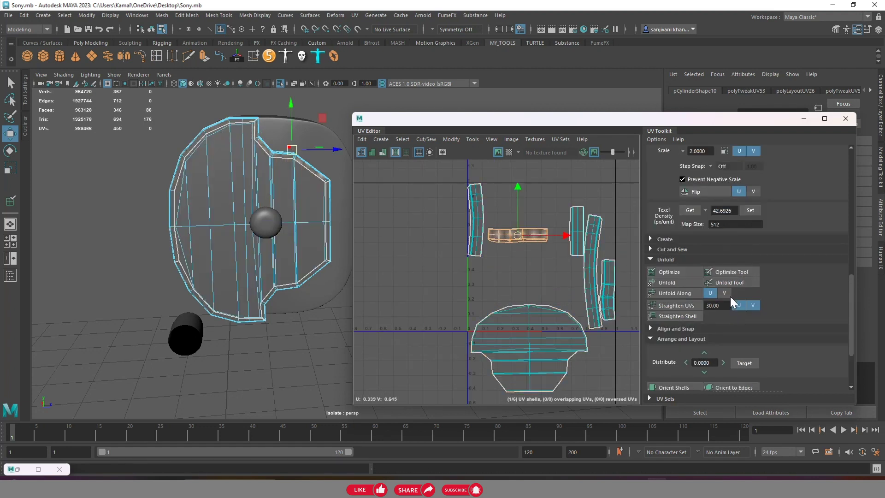
scroll(730, 300, up, 5)
click(724, 253)
scroll(576, 264, down, 5)
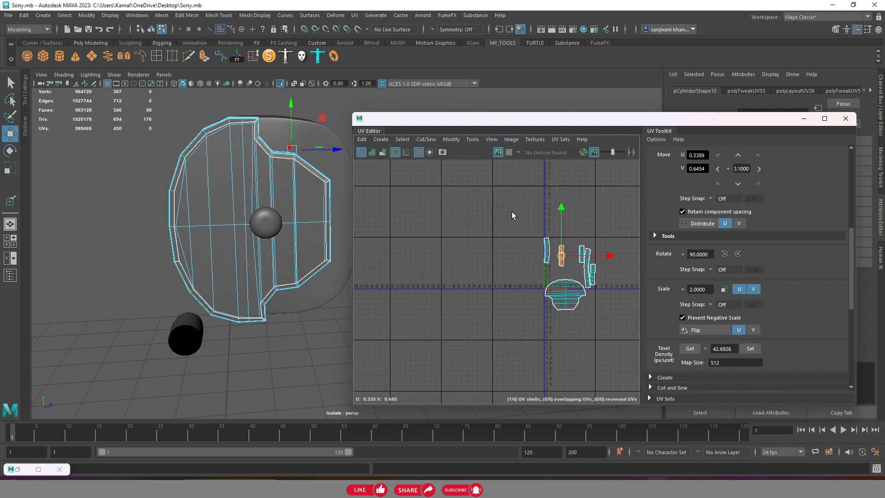
Lay out all six shells and move them down-left outside the 0–1 square
drag(610, 323, 535, 222)
scroll(524, 290, up, 3)
shift+right_click(526, 275)
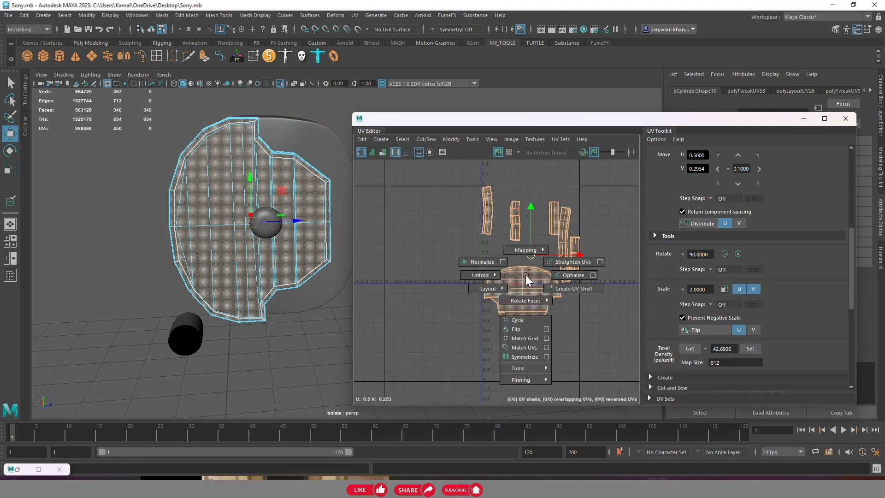
shift+right_drag(525, 275, 415, 318)
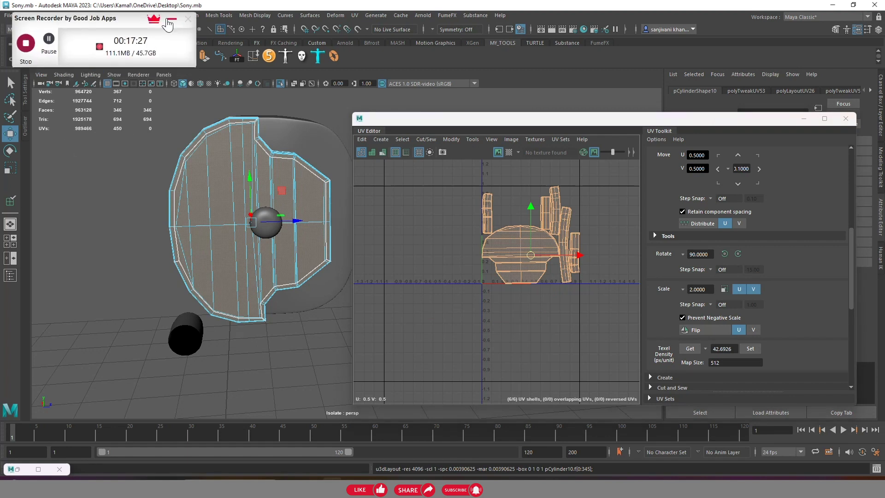
scroll(531, 255, down, 2)
scroll(530, 267, down, 2)
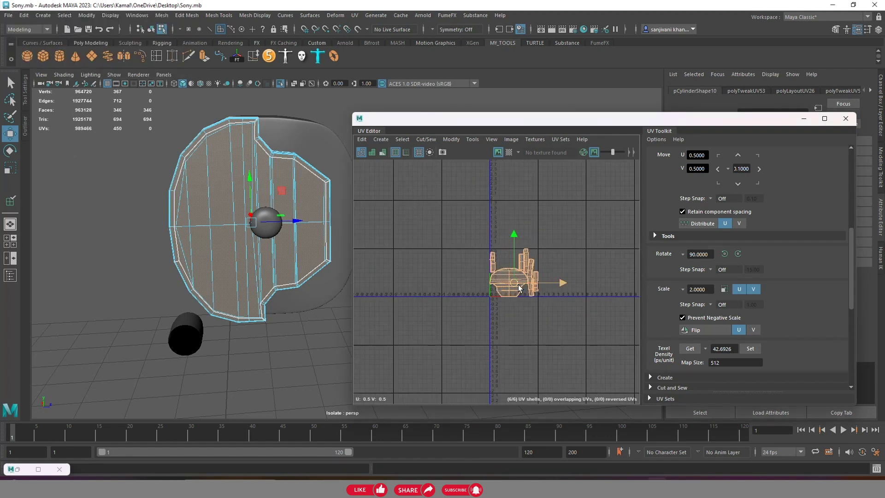
middle_drag(508, 290, 452, 366)
Return the panel to Object Mode
right_click(289, 141)
right_drag(289, 140, 334, 128)
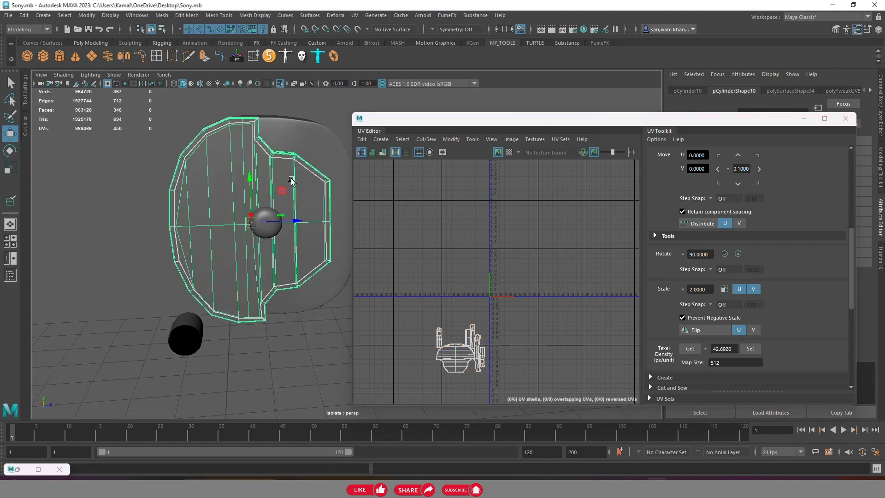
alt+drag(334, 127, 246, 181)
Assign lambert1 to the panel, then give the ring a planar UV projection
right_click(245, 181)
mouse_move(242, 435)
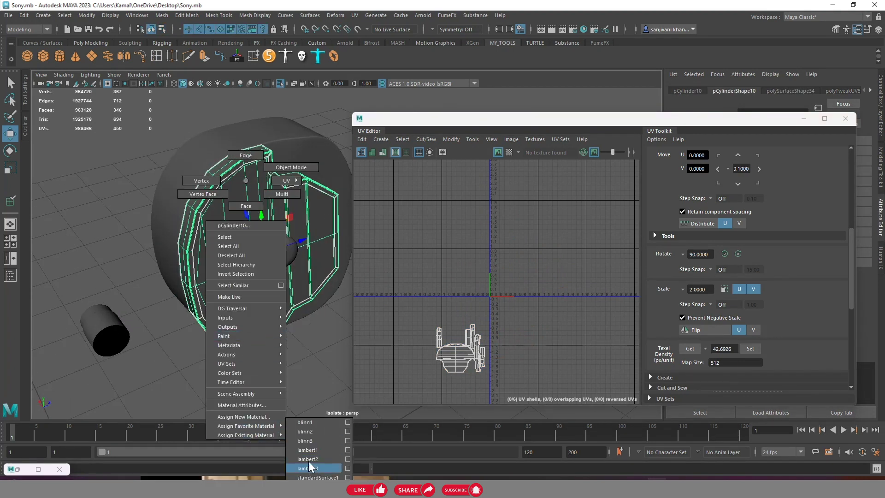
click(310, 454)
click(208, 156)
mouse_move(207, 156)
alt+mouse_down()
mouse_move(277, 231)
mouse_move(259, 240)
alt+mouse_up()
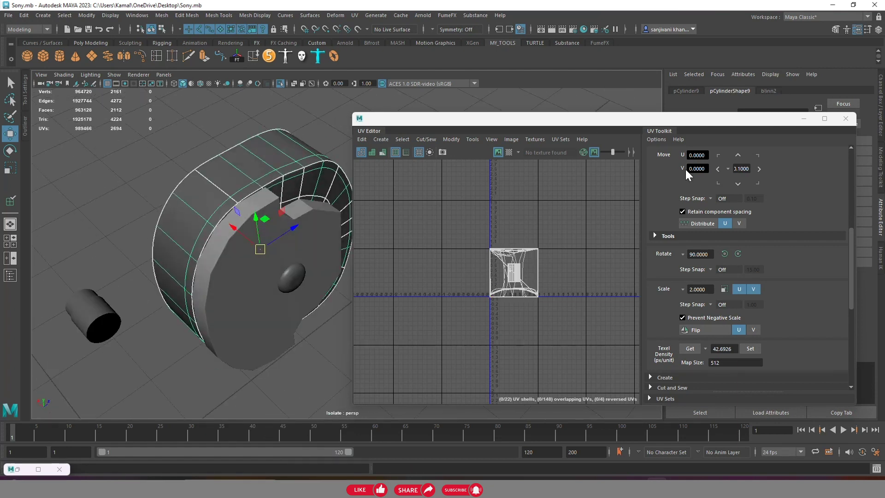
scroll(748, 207, up, 3)
scroll(748, 207, up, 3)
click(395, 152)
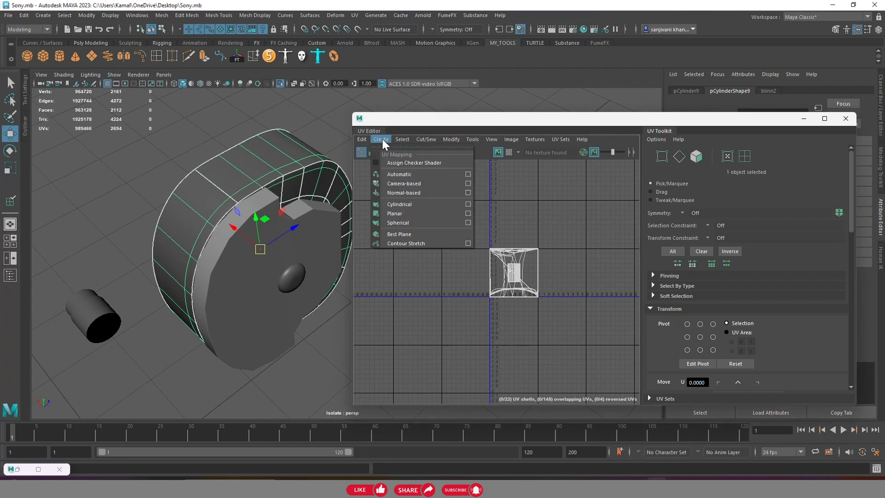
click(399, 177)
Select the 26-edge loop around the ring's inner rim in edge mode
alt+drag(247, 184, 283, 322)
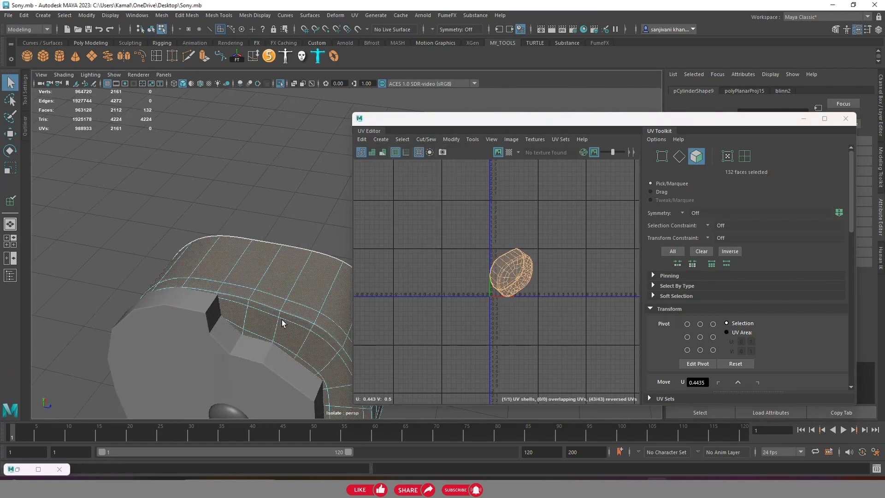
click(679, 156)
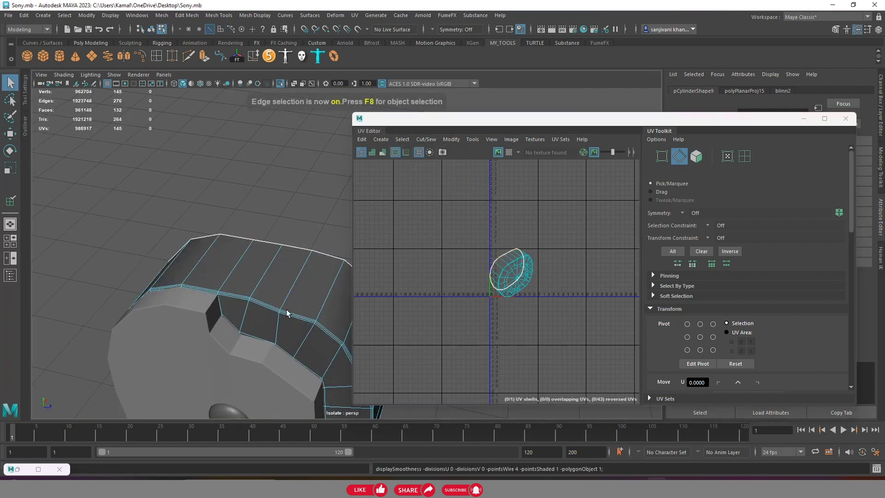
alt+right_drag(287, 309, 334, 323)
mouse_move(318, 310)
alt+mouse_down()
mouse_move(364, 306)
mouse_move(198, 244)
mouse_move(302, 267)
mouse_move(286, 275)
mouse_move(231, 233)
mouse_move(241, 202)
mouse_move(308, 227)
mouse_move(271, 221)
mouse_move(306, 227)
mouse_move(268, 319)
mouse_move(332, 106)
alt+mouse_up()
click(284, 227)
mouse_move(292, 184)
alt+mouse_down()
mouse_move(293, 257)
mouse_move(325, 288)
mouse_move(286, 272)
mouse_move(272, 278)
alt+mouse_up()
scroll(283, 318, up, 3)
click(297, 355)
mouse_move(291, 350)
alt+right_down()
mouse_move(286, 270)
mouse_move(332, 340)
mouse_move(270, 337)
mouse_move(288, 312)
mouse_move(283, 305)
alt+right_up()
double_click(259, 351)
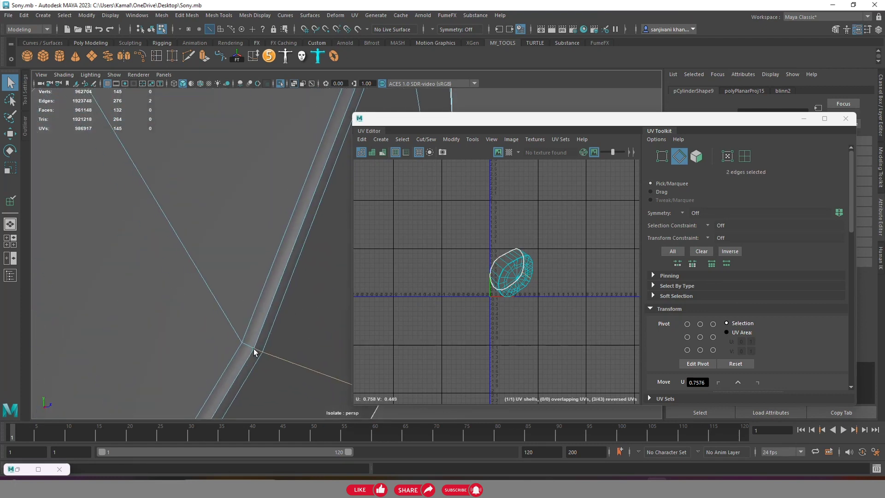
key(f)
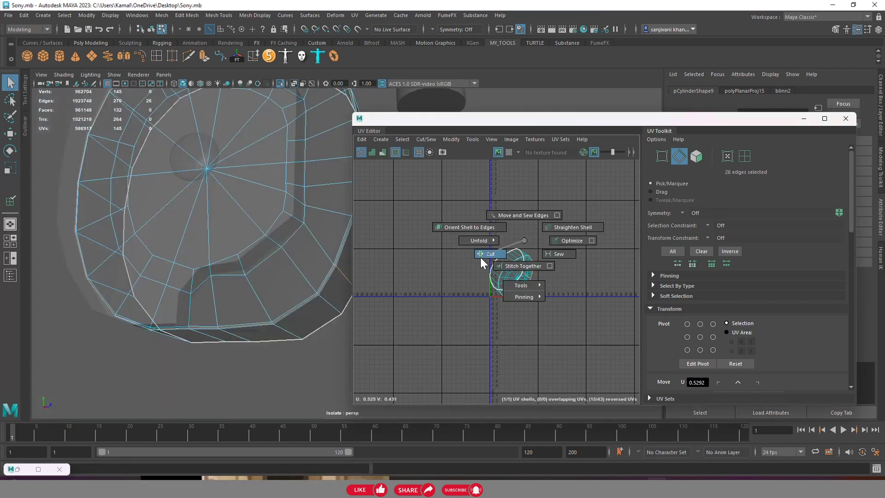
Cut the ring's UVs along the selected edge loop
shift+right_drag(524, 240, 480, 257)
key(w)
alt+drag(290, 120, 299, 217)
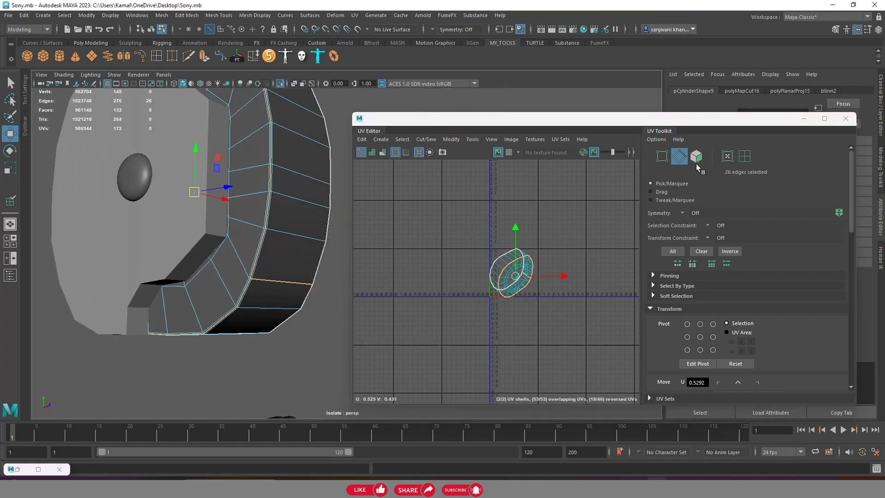
Unfold the ring's UV shells in face mode and lay them out
key(F11)
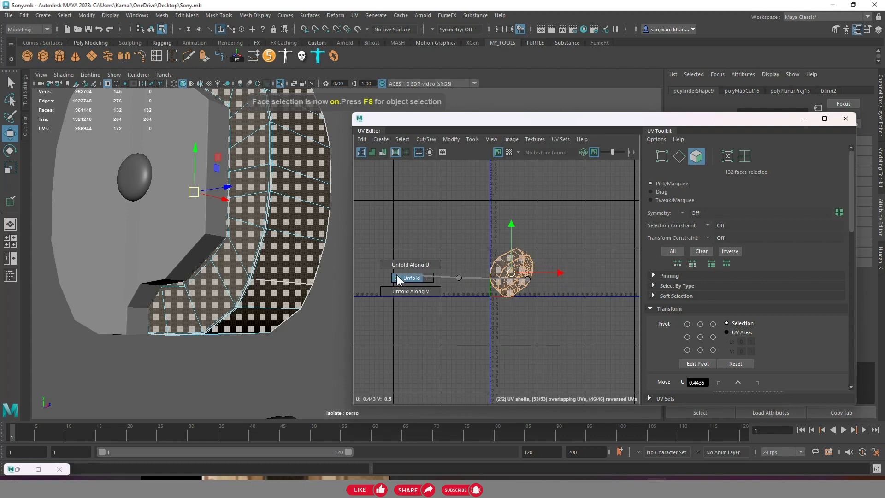
shift+right_drag(528, 282, 396, 279)
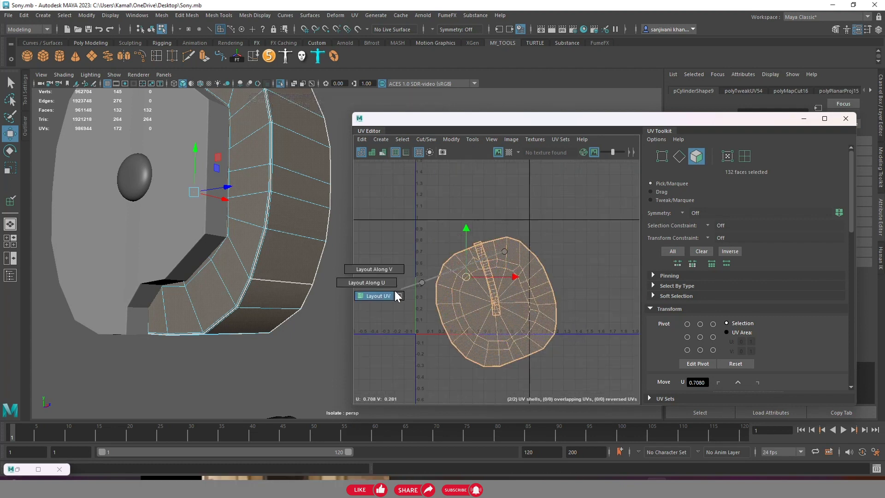
shift+right_drag(502, 258, 394, 294)
scroll(707, 345, down, 3)
scroll(716, 284, down, 2)
scroll(720, 298, down, 3)
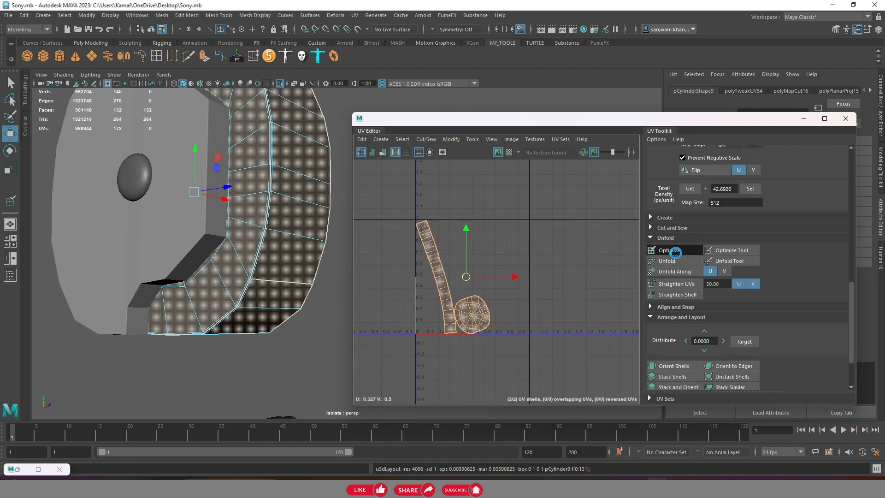
Optimize the strip shell and straighten it into a rectangle
click(441, 279)
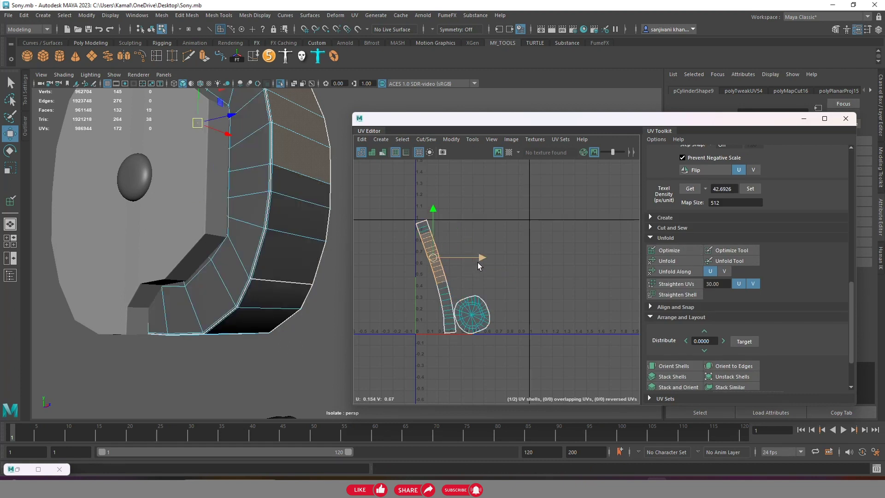
double_click(442, 285)
click(673, 251)
click(676, 284)
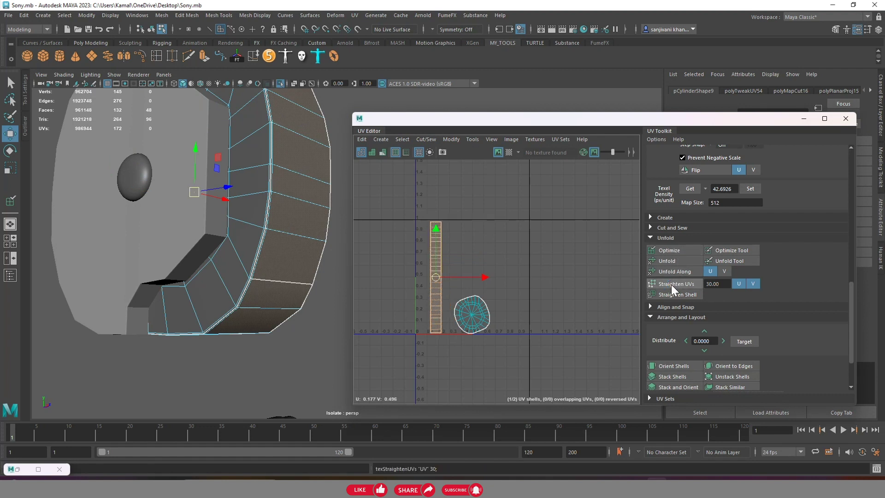
scroll(441, 251, up, 2)
scroll(441, 252, down, 3)
Orient both ring shells so the disc sits squarely beside the strip
drag(394, 200, 539, 376)
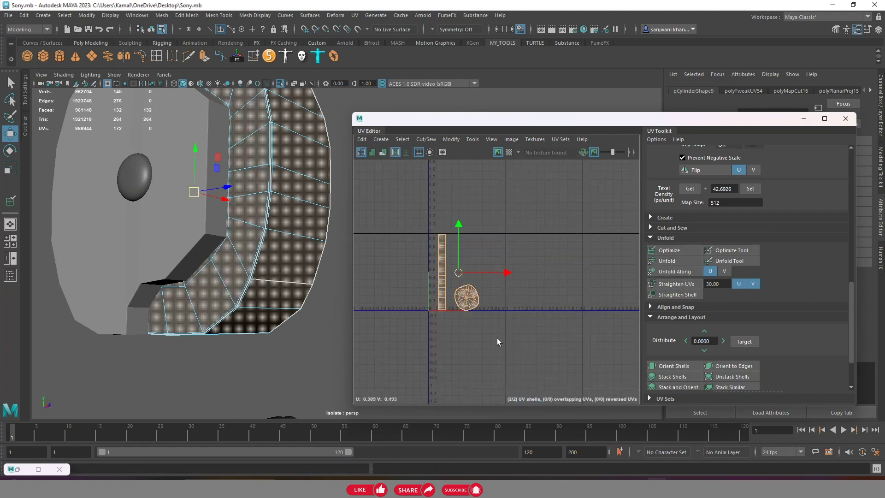
drag(413, 218, 530, 375)
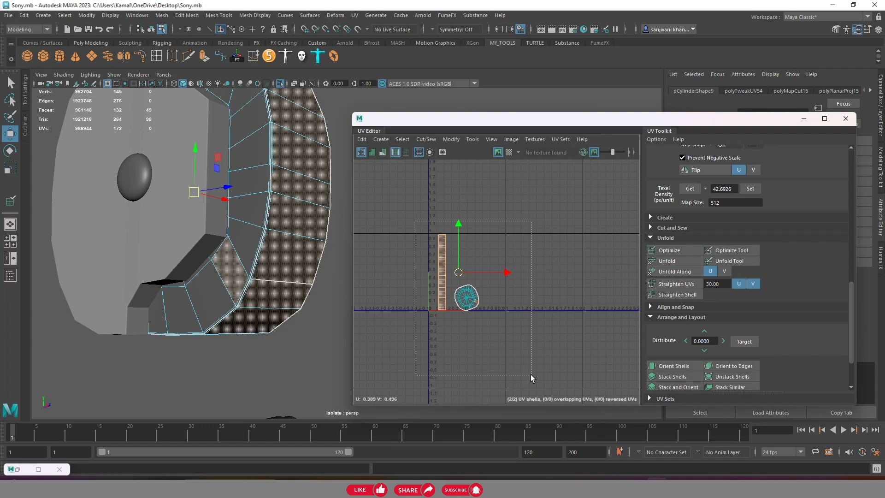
click(670, 365)
scroll(560, 253, up, 1)
scroll(507, 254, down, 1)
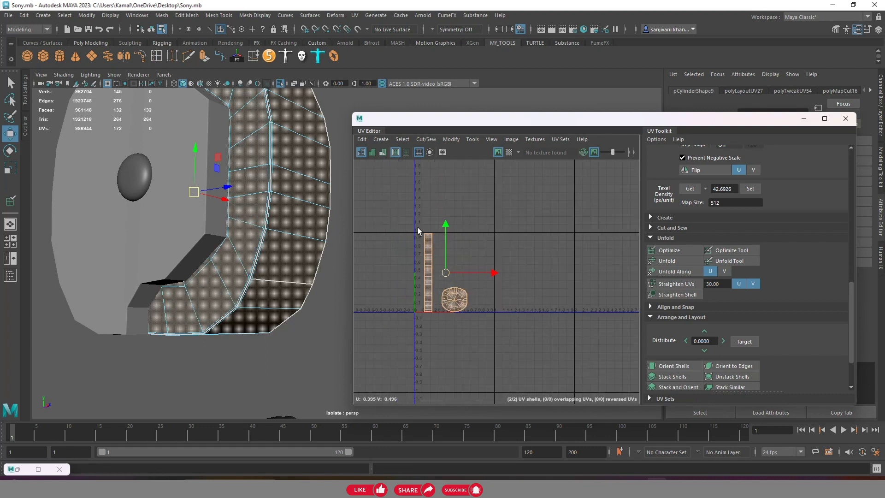
Turn on the checker and move both ring shells down-right off the 0–1 square
right_click(526, 256)
drag(405, 221, 477, 371)
scroll(496, 275, down, 3)
scroll(497, 276, down, 2)
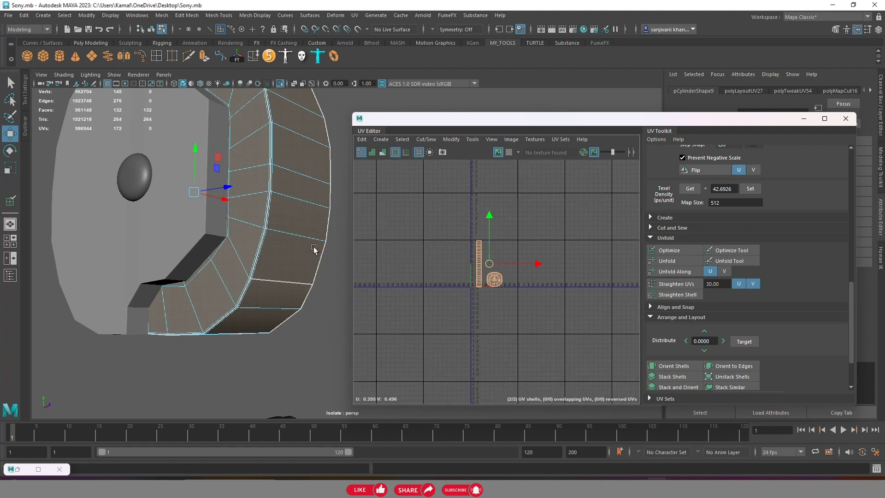
scroll(314, 250, down, 3)
click(509, 152)
mouse_move(318, 239)
alt+mouse_down()
mouse_move(404, 234)
mouse_move(380, 221)
alt+mouse_up()
scroll(549, 247, down, 2)
scroll(552, 286, down, 2)
scroll(549, 263, down, 2)
drag(548, 262, 557, 295)
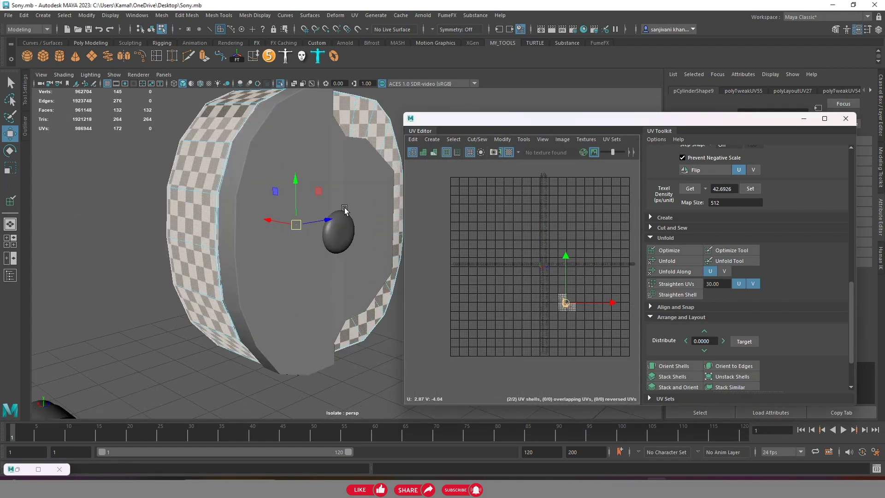
Assign a new favourite Lambert material to the wheel, then deselect it
alt+drag(351, 155, 303, 209)
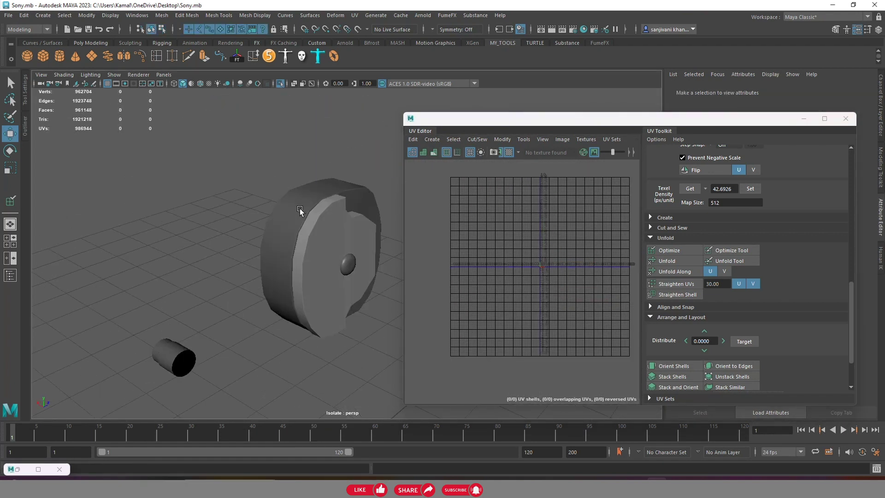
click(304, 209)
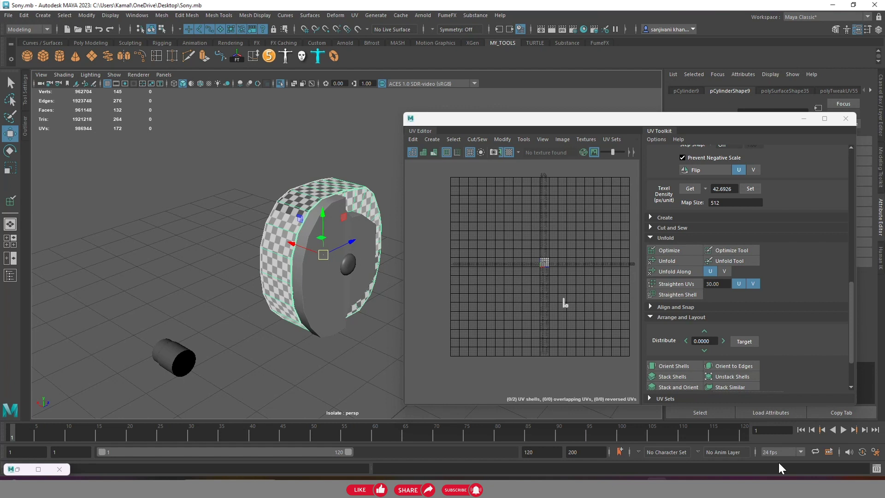
alt+drag(354, 251, 299, 176)
right_click(302, 172)
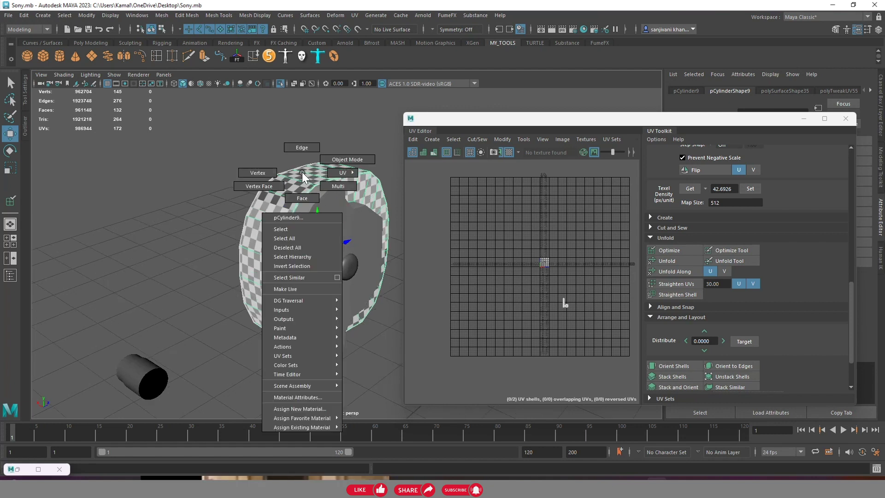
click(361, 421)
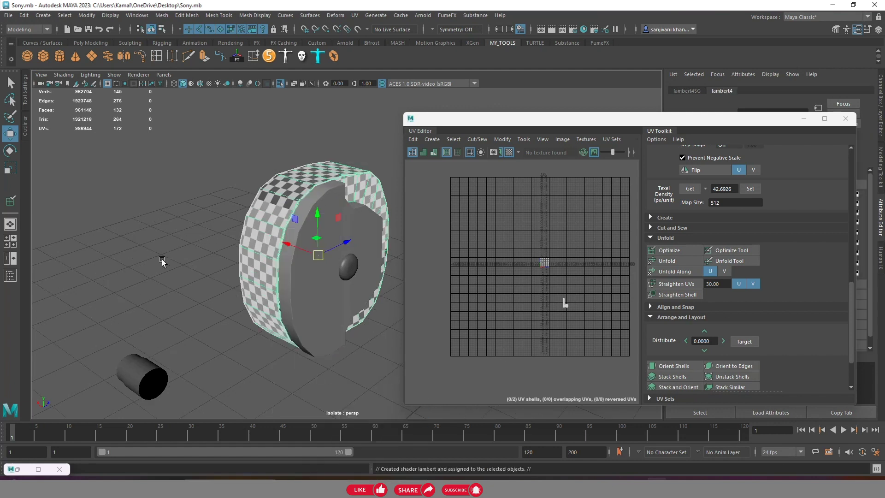
click(316, 193)
scroll(323, 217, up, 6)
Select the small knob, briefly picking the wheel in between
click(349, 234)
alt+drag(349, 235, 318, 248)
scroll(312, 260, up, 5)
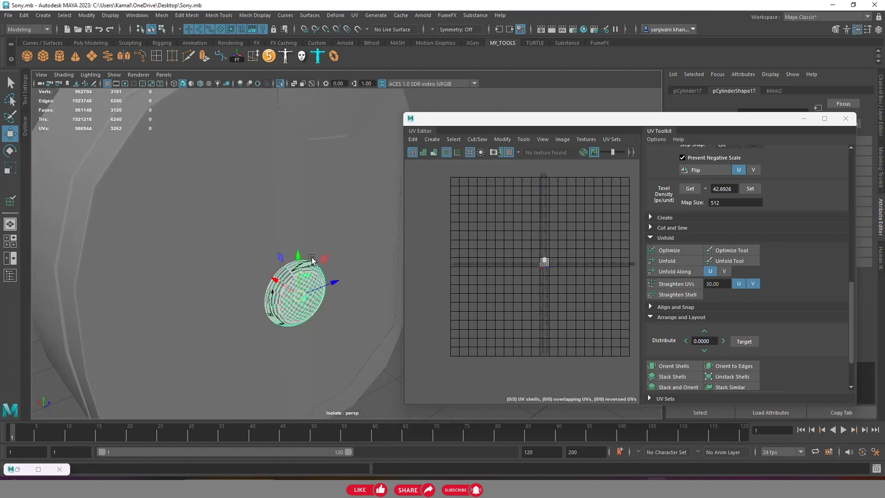
click(70, 147)
scroll(332, 262, down, 5)
scroll(314, 221, down, 2)
scroll(326, 254, up, 3)
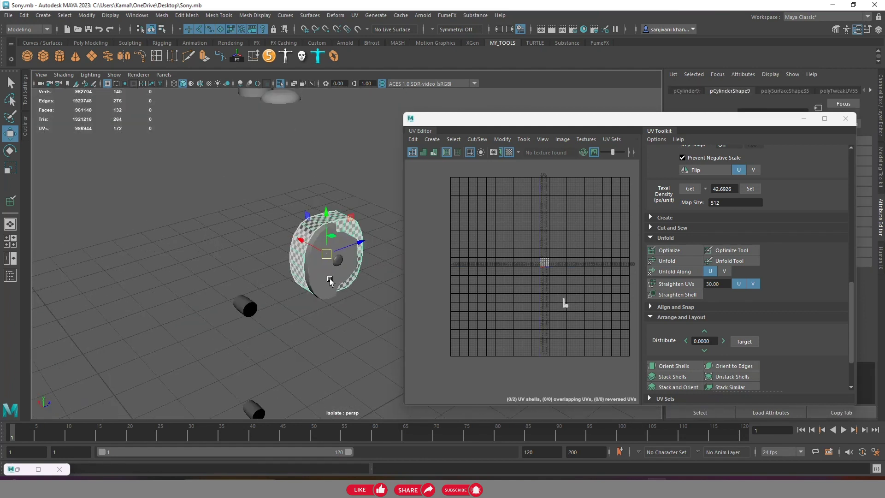
scroll(327, 270, up, 3)
click(327, 271)
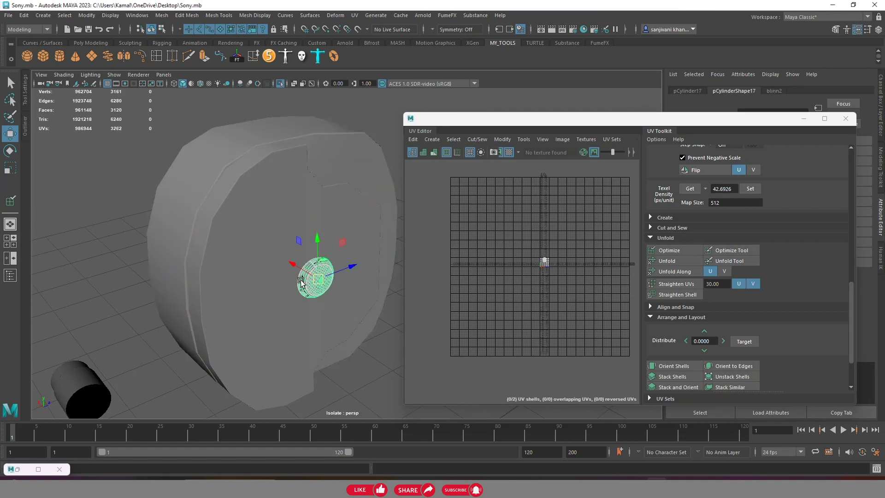
Undo the accidental knob moves and zoom in close on the knob
drag(300, 282, 342, 295)
key(ctrl+z)
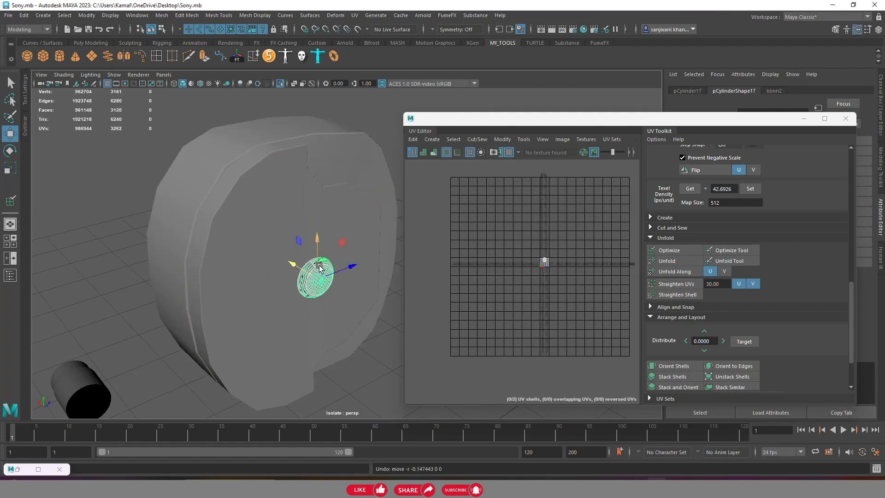
mouse_move(319, 267)
alt+mouse_down()
mouse_move(279, 157)
mouse_move(310, 164)
mouse_move(178, 187)
mouse_move(386, 271)
alt+mouse_up()
key(ctrl+z)
scroll(385, 271, up, 5)
scroll(560, 256, up, 4)
scroll(496, 259, up, 4)
scroll(502, 165, up, 3)
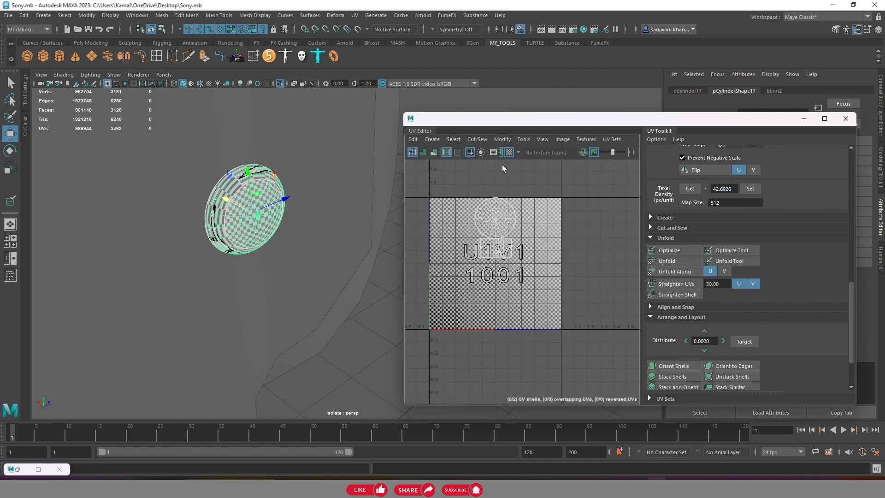
scroll(738, 228, up, 5)
scroll(687, 187, up, 4)
Apply a normal-based projection to the knob and select its rim edge loop
click(430, 138)
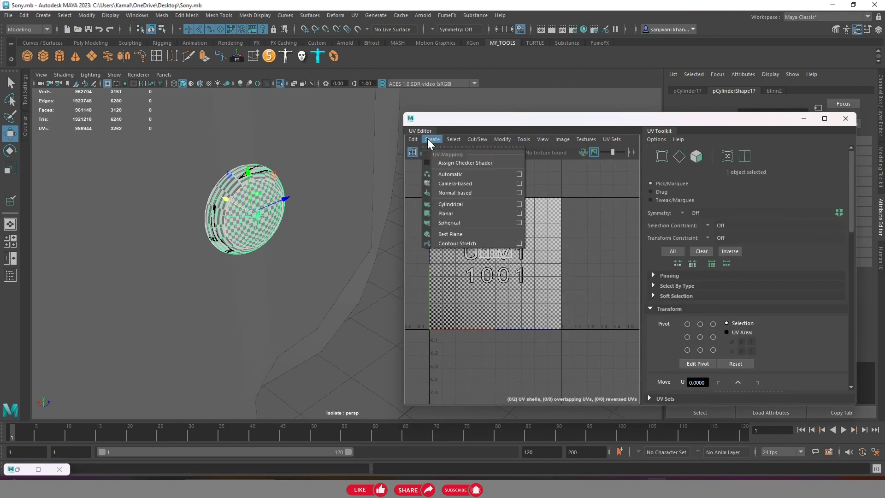
click(446, 192)
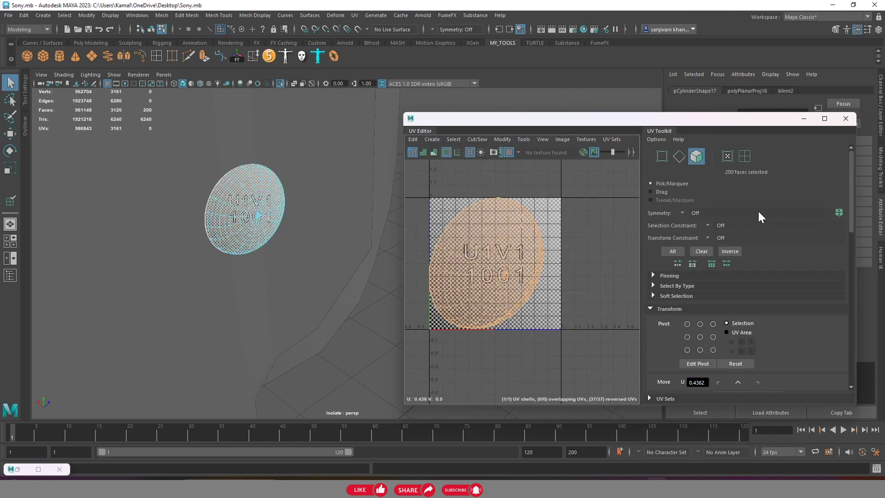
click(679, 156)
scroll(312, 259, up, 4)
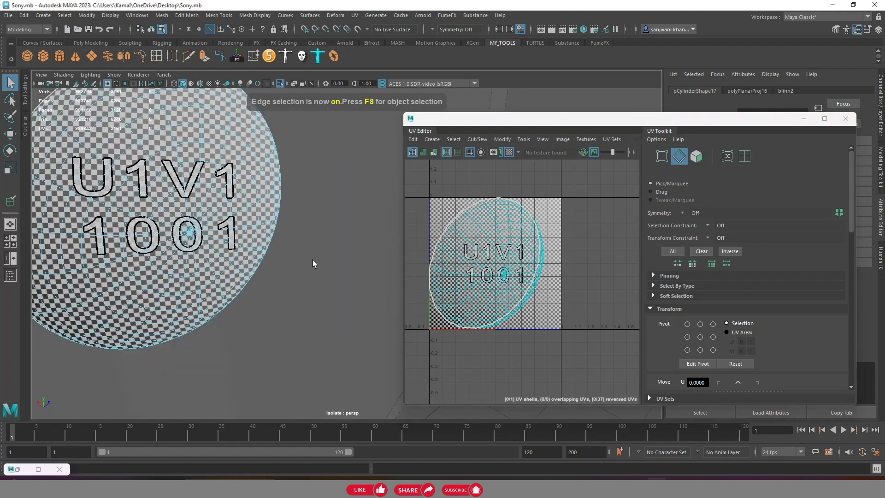
double_click(480, 245)
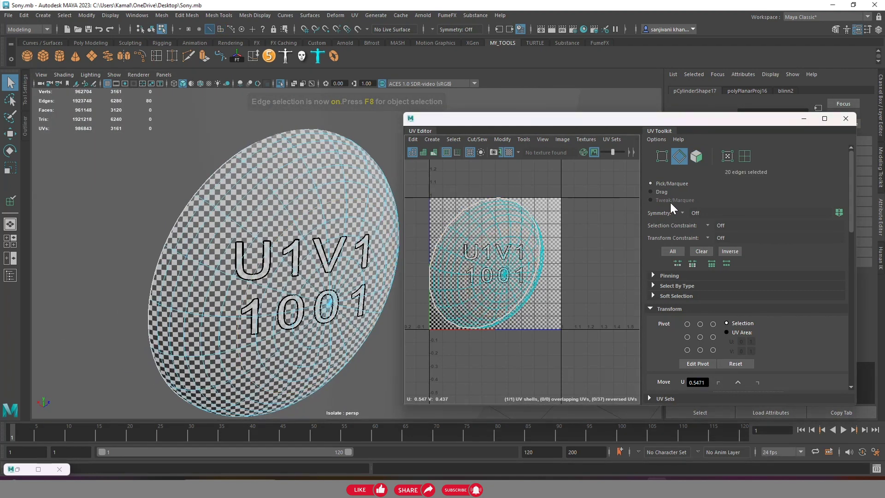
Unfold the knob's UVs and lay the shell out to fill the 1001 tile
click(696, 157)
mouse_move(513, 235)
shift+right_down()
mouse_move(453, 238)
mouse_move(517, 236)
mouse_move(433, 263)
shift+right_up()
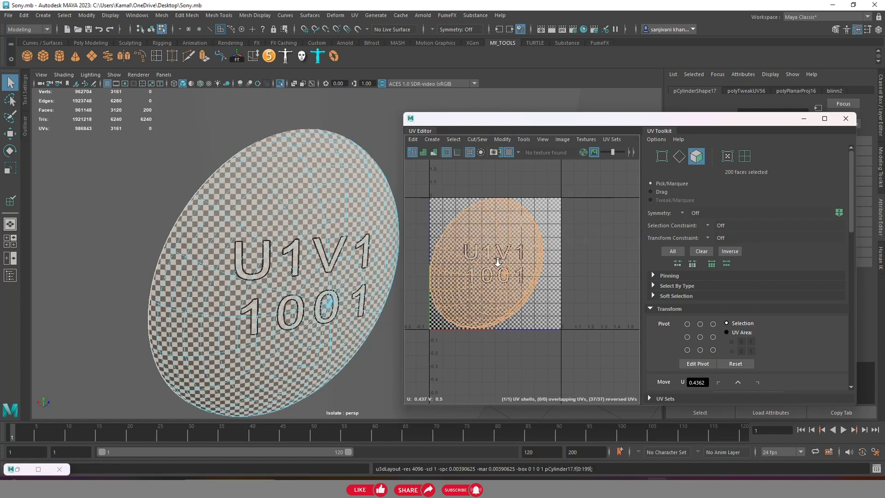
scroll(497, 262, down, 1)
shift+right_drag(497, 237, 399, 239)
scroll(429, 253, up, 3)
scroll(428, 253, down, 3)
Return to object mode and select one of the small cylinders
mouse_move(305, 253)
alt+mouse_down()
mouse_move(282, 243)
mouse_move(297, 270)
mouse_move(361, 250)
mouse_move(332, 245)
alt+mouse_up()
scroll(298, 270, down, 3)
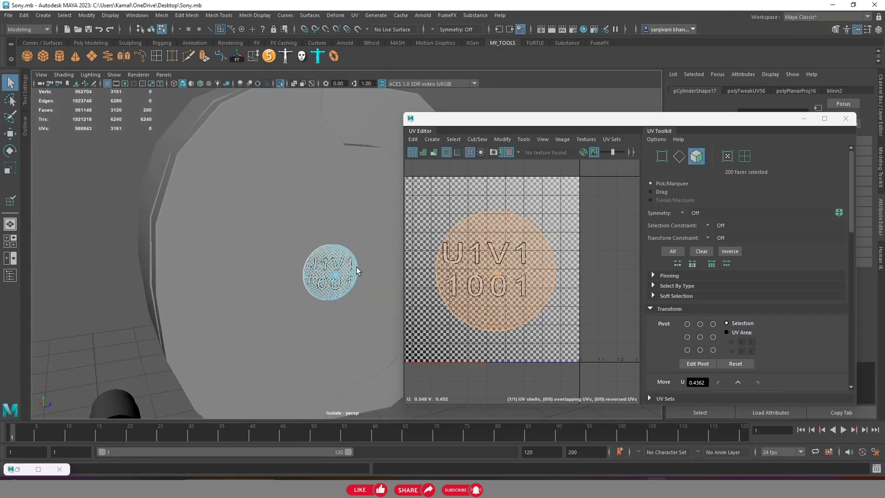
right_drag(332, 244, 360, 214)
scroll(361, 214, down, 3)
mouse_move(367, 271)
alt+mouse_down()
mouse_move(291, 255)
mouse_move(346, 302)
mouse_move(259, 293)
alt+mouse_up()
click(246, 266)
Select the small grey cylinder and frame it in the viewport
click(325, 264)
mouse_move(326, 264)
alt+mouse_down()
mouse_move(302, 285)
mouse_move(324, 263)
alt+mouse_up()
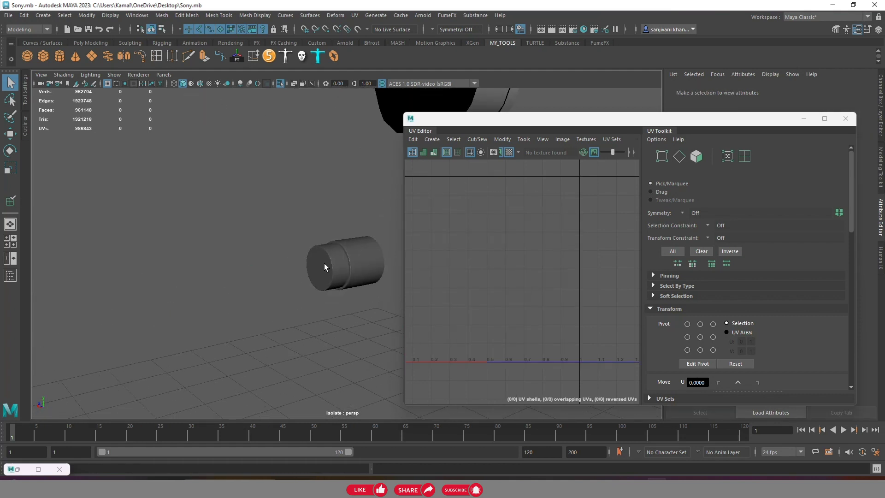
click(324, 264)
scroll(341, 264, up, 3)
scroll(345, 283, down, 2)
scroll(344, 283, down, 3)
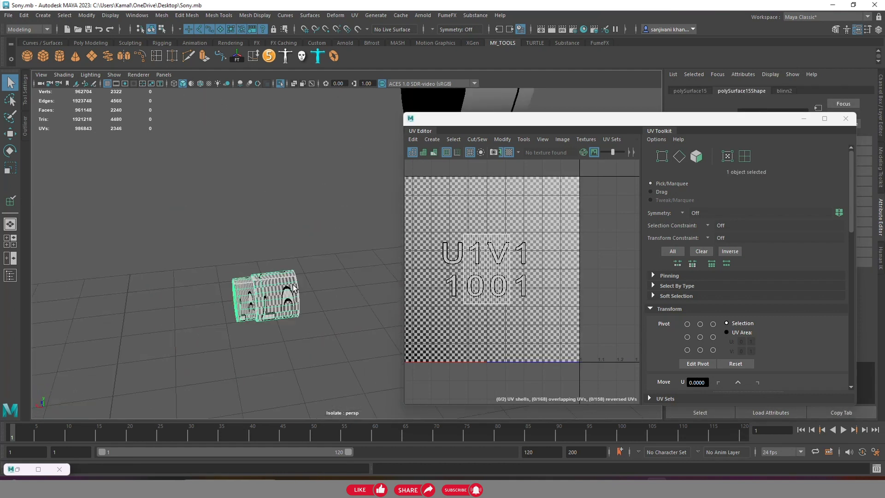
scroll(297, 238, down, 2)
scroll(312, 242, down, 2)
alt+drag(313, 242, 300, 213)
scroll(318, 266, down, 2)
scroll(334, 267, down, 2)
mouse_move(333, 267)
alt+mouse_down()
mouse_move(283, 256)
mouse_move(329, 263)
alt+mouse_up()
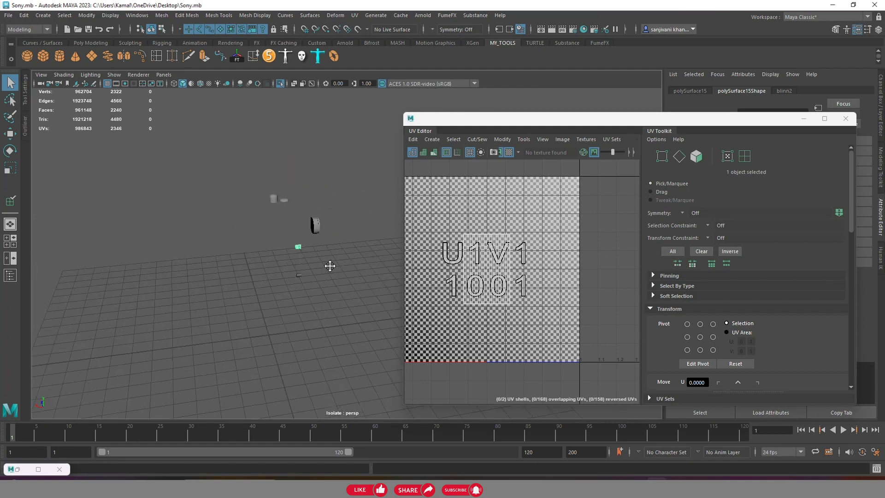
key(f)
scroll(295, 250, down, 5)
scroll(276, 258, down, 2)
click(256, 268)
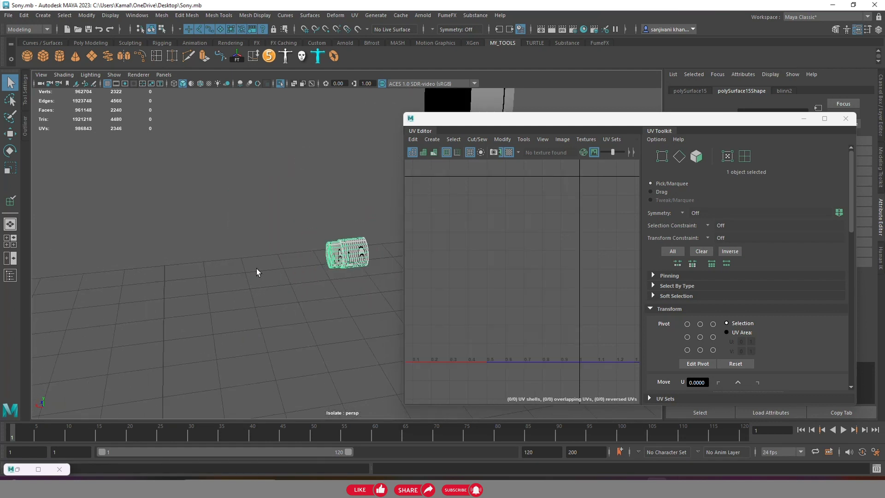
click(345, 255)
scroll(344, 258, down, 2)
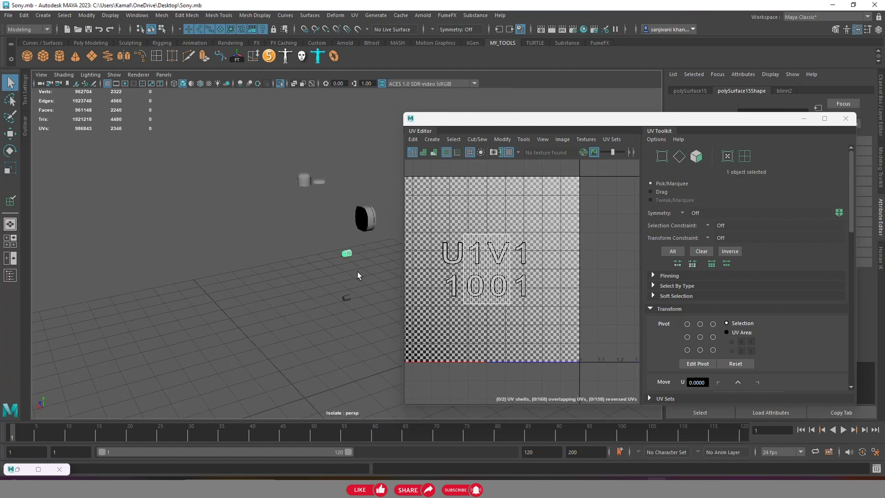
Apply a planar UV projection to the selected cylinder
key(w)
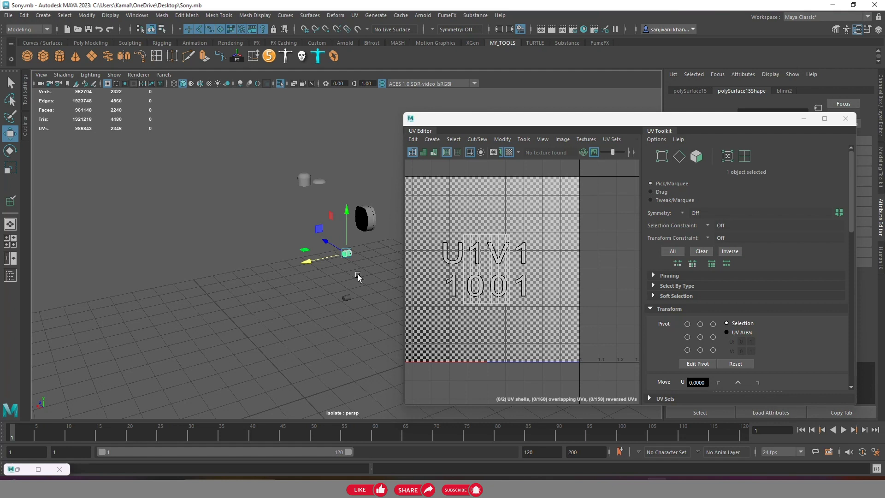
scroll(357, 275, up, 2)
scroll(350, 272, up, 2)
scroll(341, 270, up, 3)
scroll(193, 258, up, 3)
scroll(276, 230, up, 2)
scroll(294, 237, up, 2)
scroll(294, 236, up, 2)
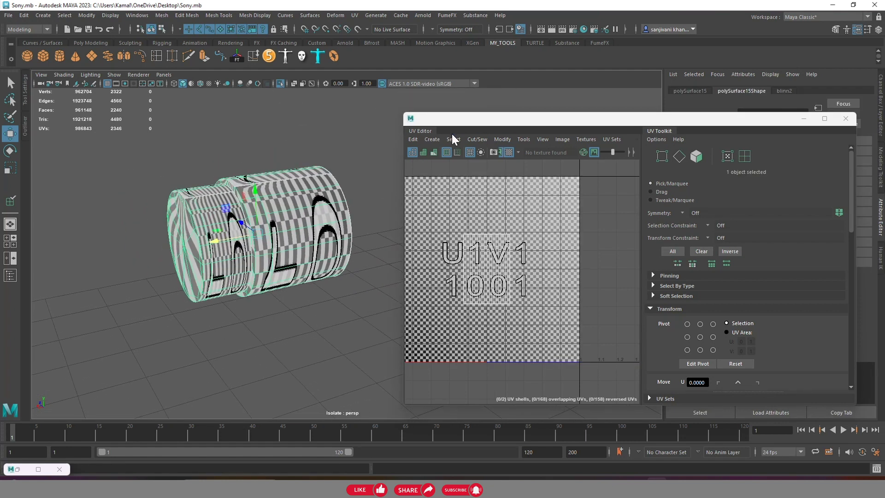
click(433, 139)
click(461, 174)
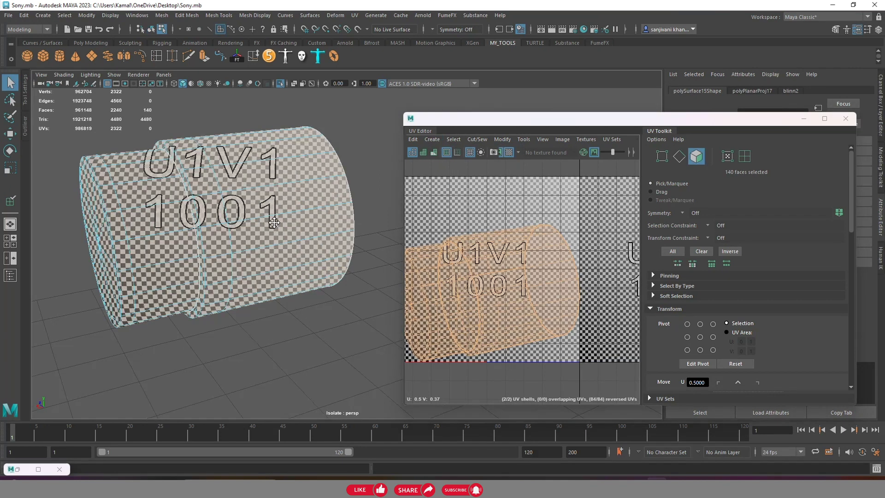
Reposition the cylinder's projected UVs within the tile
alt+drag(274, 222, 322, 217)
scroll(568, 231, down, 3)
shift+right_drag(532, 236, 470, 252)
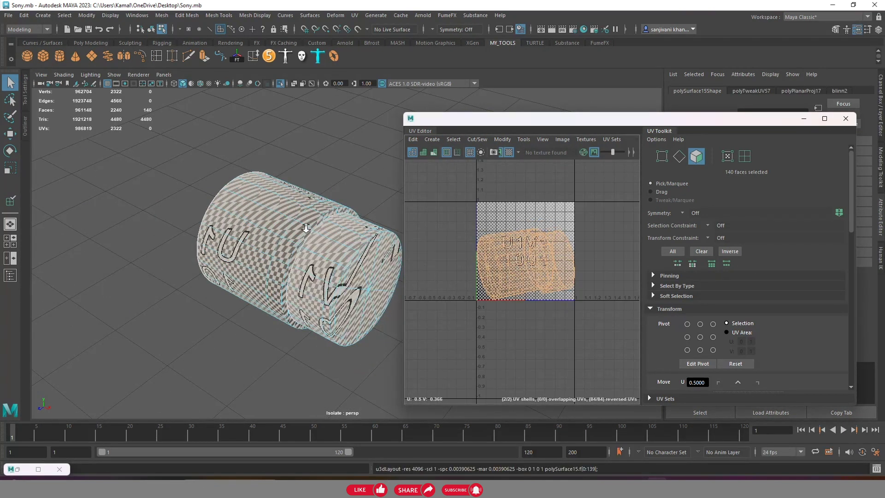
alt+drag(306, 228, 510, 252)
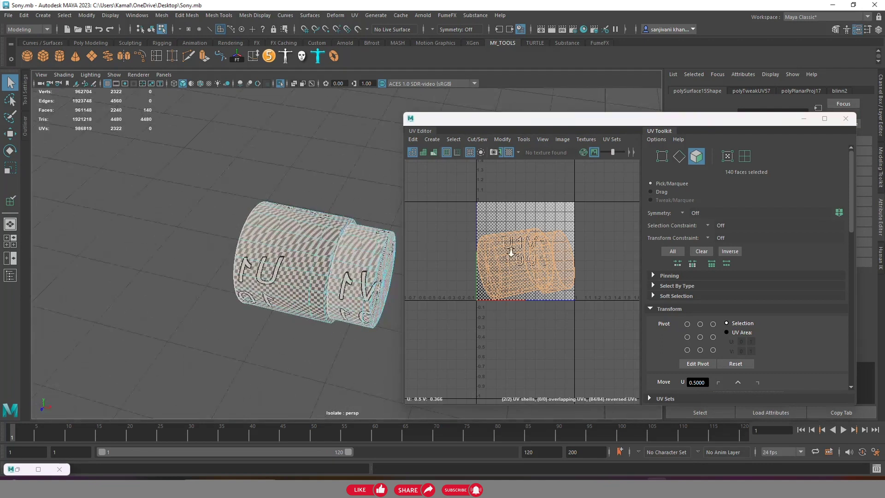
scroll(511, 252, up, 4)
Select the cylinder's 140 faces and show the U1V1 1001 grid texture
click(679, 156)
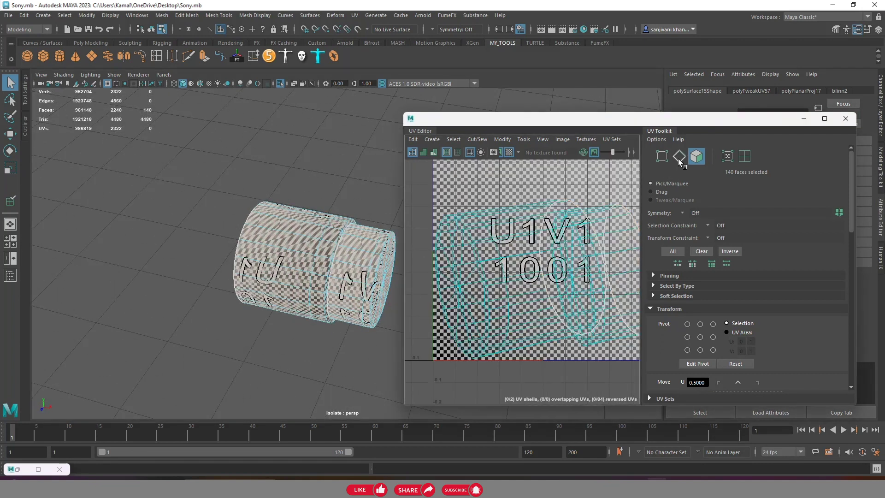
scroll(347, 244, up, 3)
key(w)
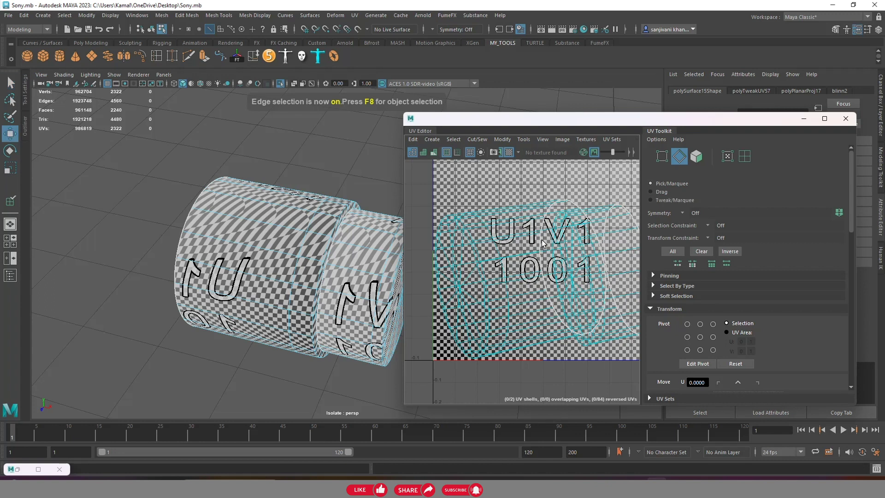
double_click(696, 156)
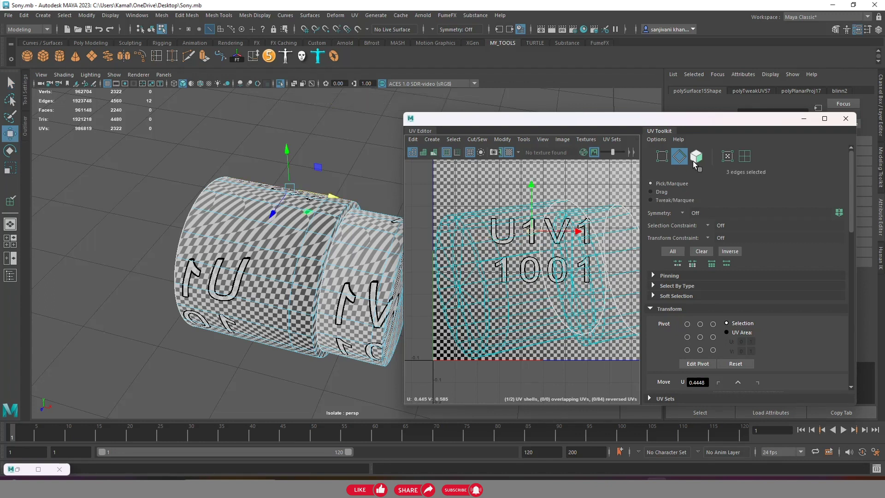
key(f)
click(427, 146)
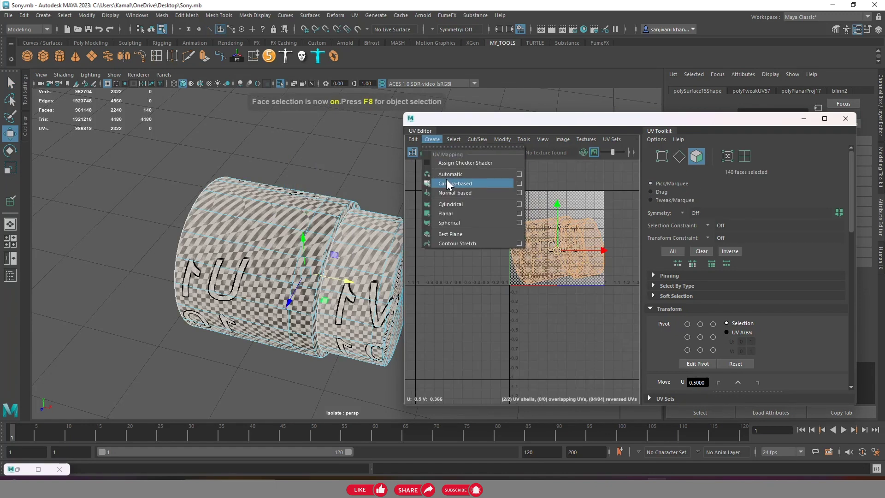
click(445, 179)
In edge mode, turn off the checker display and select the edge loop between the two parts
click(679, 156)
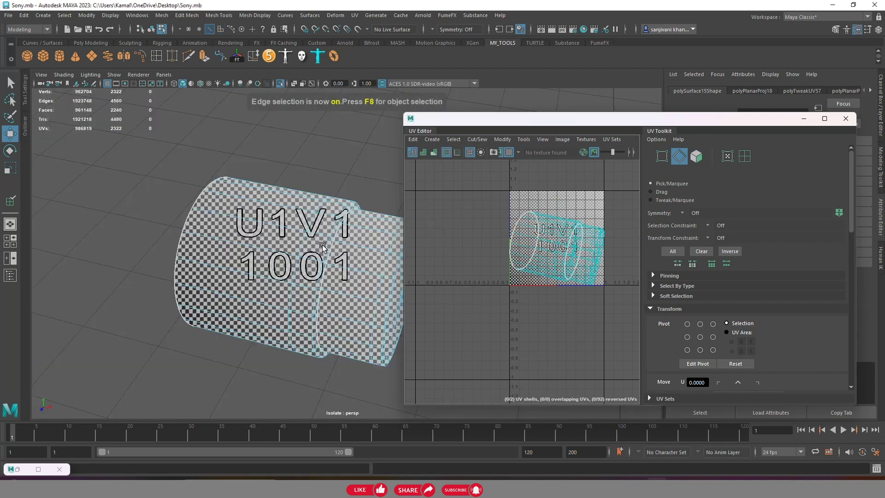
mouse_move(341, 277)
alt+mouse_down()
mouse_move(294, 259)
mouse_move(317, 256)
alt+mouse_up()
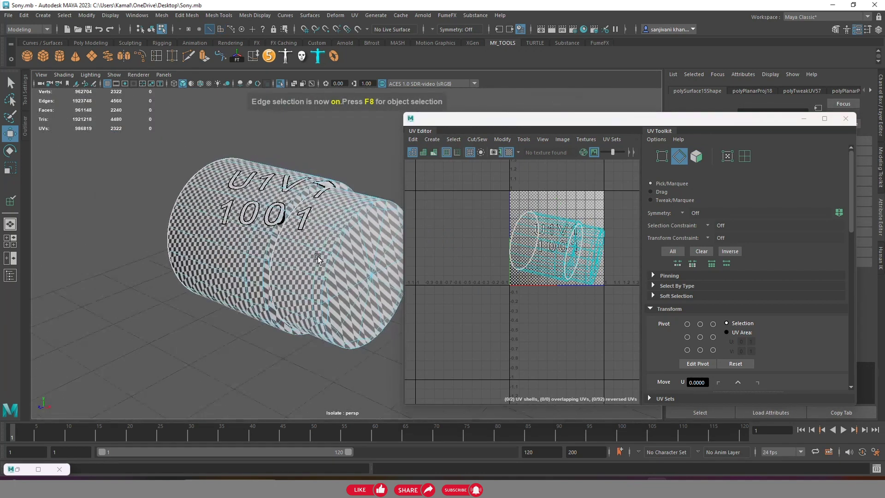
click(509, 152)
double_click(300, 249)
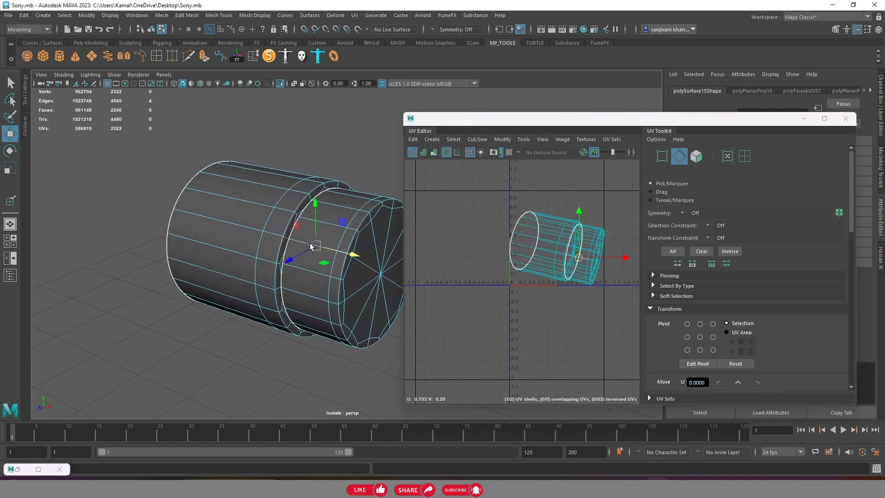
key(f)
scroll(272, 249, down, 5)
mouse_move(300, 255)
alt+mouse_down()
mouse_move(320, 242)
mouse_move(318, 264)
alt+mouse_up()
Add three more ring edge loops around the cylinder to the seam selection
shift+double_click(297, 256)
scroll(323, 259, up, 4)
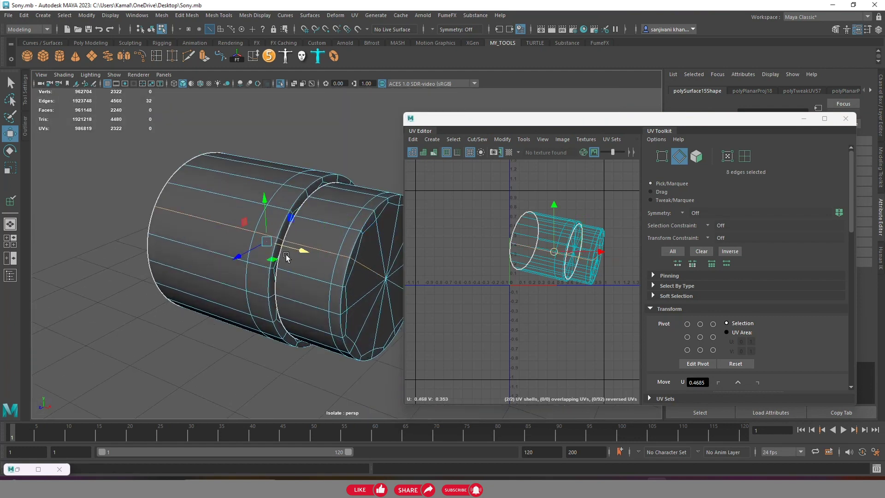
scroll(335, 266, up, 3)
shift+double_click(338, 239)
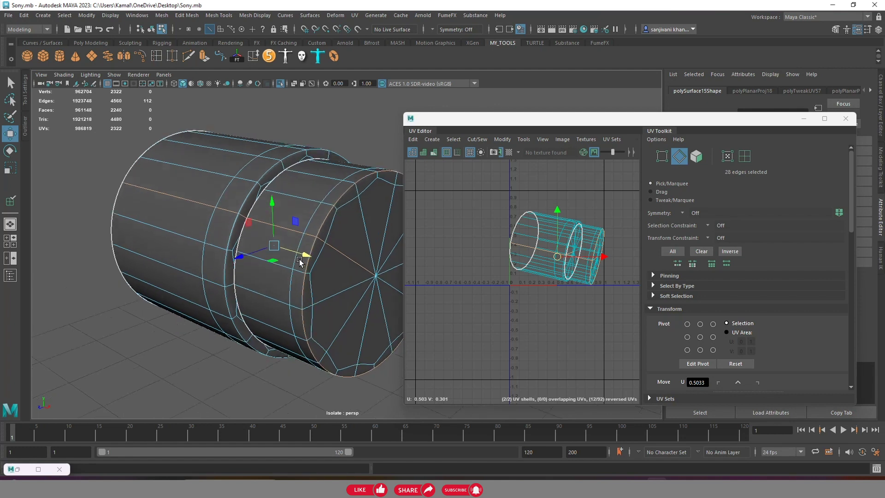
alt+drag(338, 239, 380, 306)
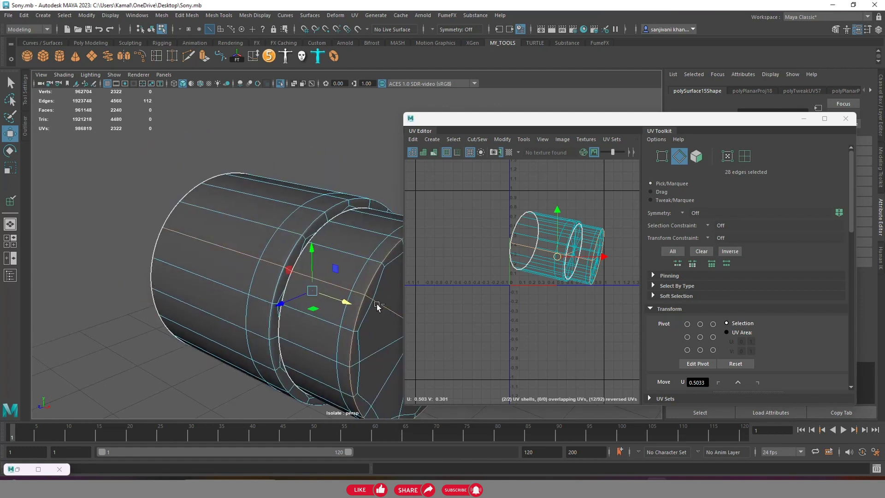
alt+drag(302, 280, 276, 258)
shift+double_click(275, 254)
scroll(275, 254, down, 5)
Cut the UVs along the selected edges, then select all faces and unfold the shells
shift+right_drag(577, 235, 572, 258)
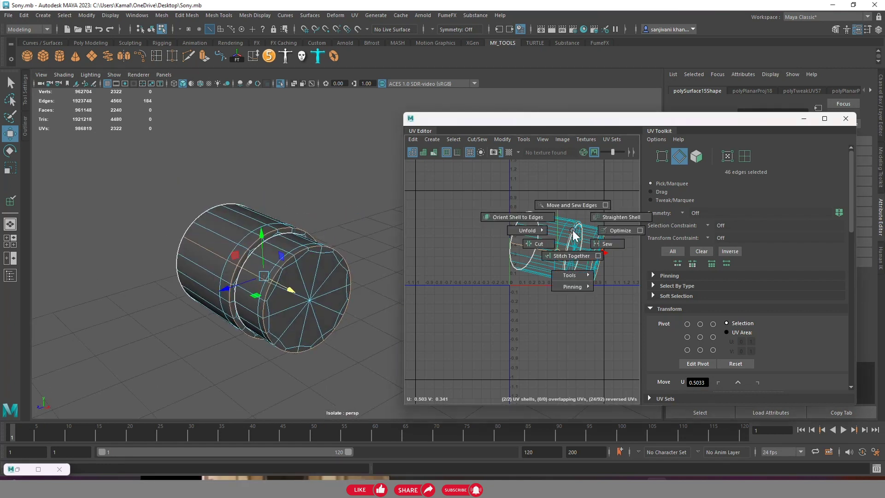
click(696, 156)
drag(503, 185, 597, 284)
scroll(550, 259, up, 3)
shift+right_drag(476, 262, 398, 262)
Orient the shells upright, lay them out in tile 1001, and show the checker pattern
scroll(581, 238, down, 1)
alt+middle_drag(581, 238, 527, 256)
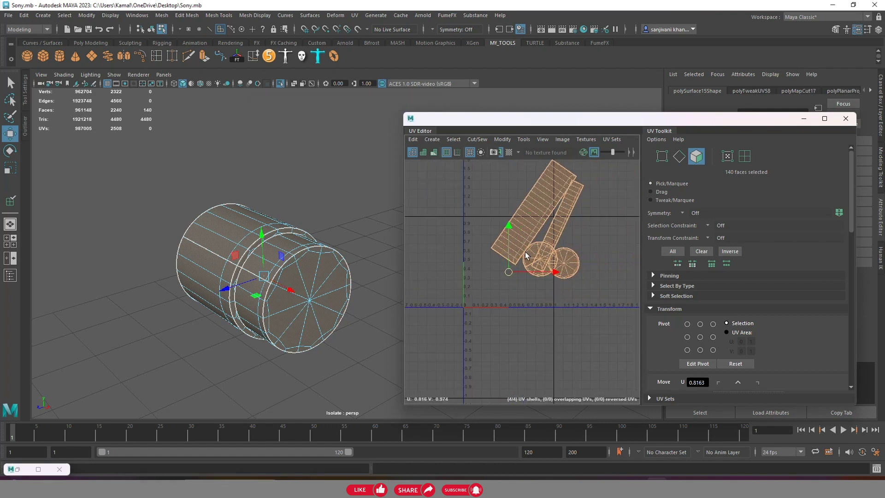
scroll(725, 311, down, 3)
scroll(726, 311, down, 3)
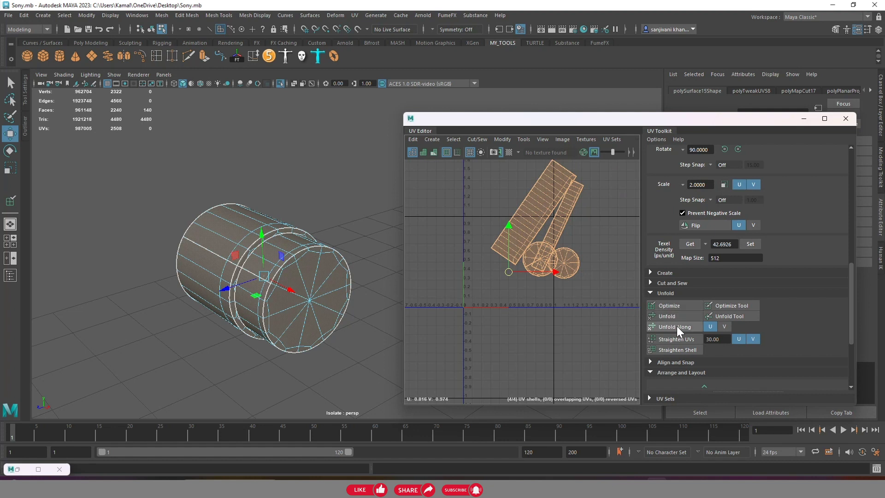
scroll(677, 325, down, 3)
scroll(507, 232, down, 2)
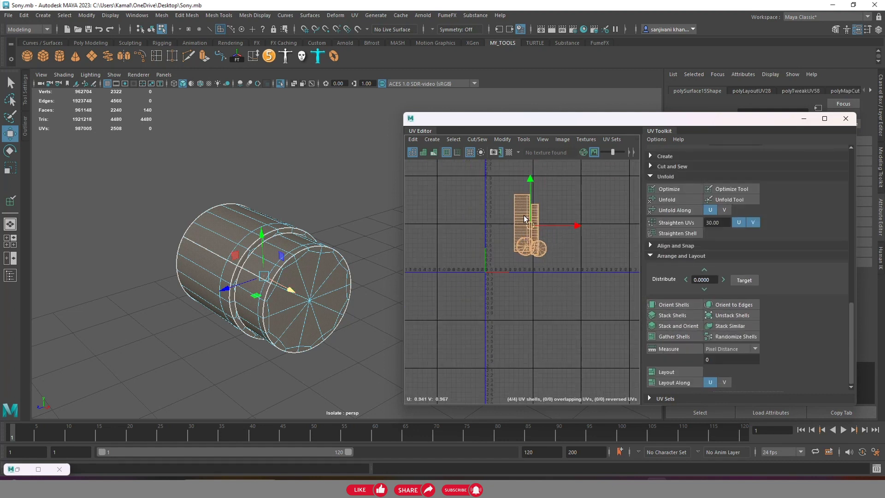
shift+right_drag(518, 210, 445, 244)
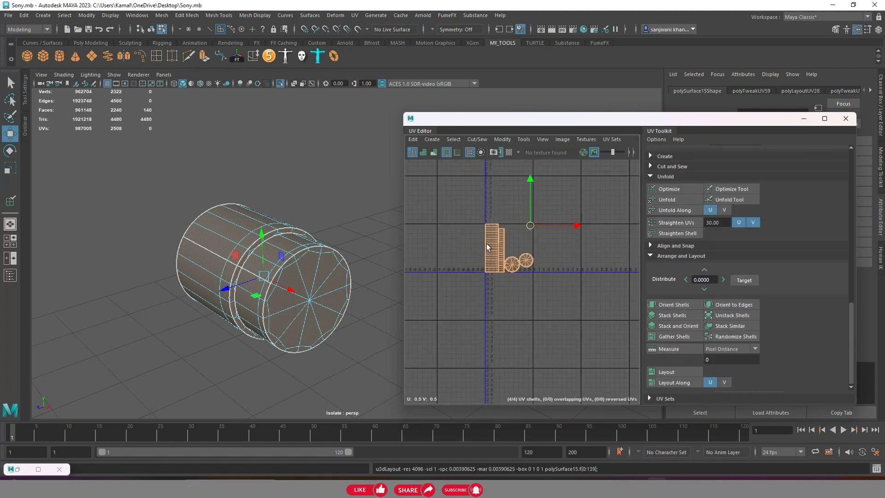
click(512, 153)
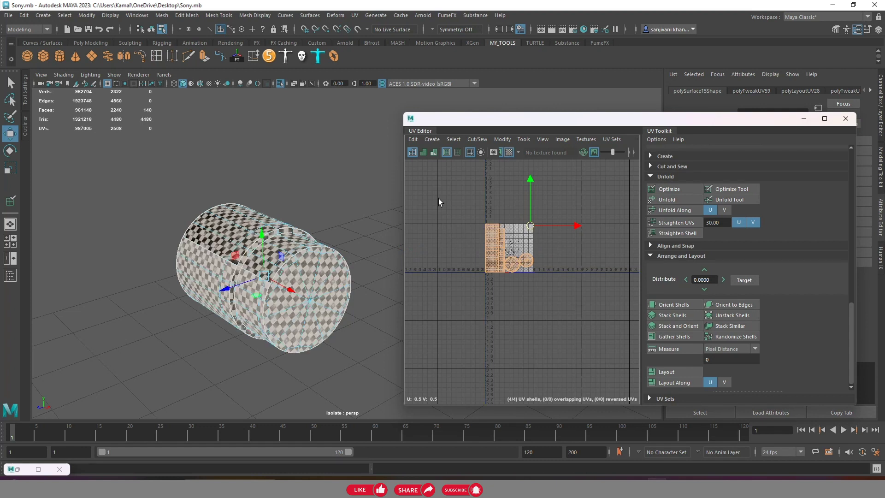
Widen the UV Editor and return to object mode with the cylinder reselected
drag(404, 193, 354, 192)
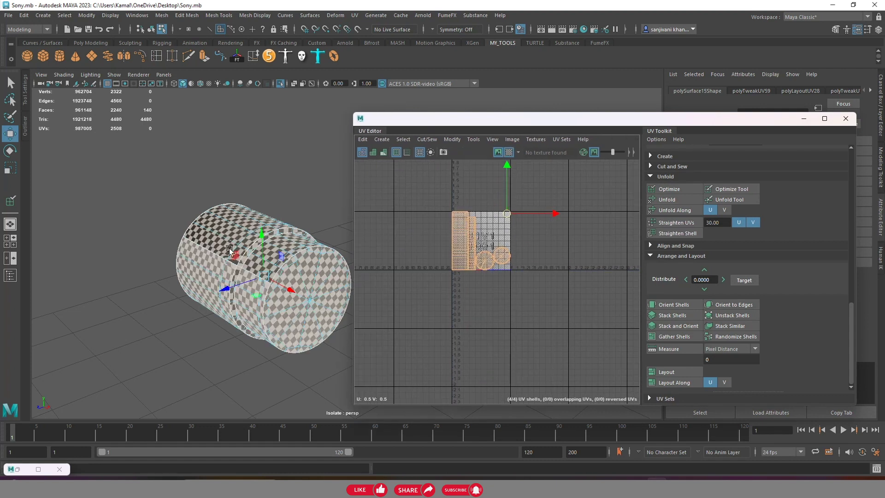
alt+middle_drag(272, 270, 202, 228)
alt+drag(203, 228, 277, 221)
right_click(210, 169)
right_drag(210, 169, 256, 156)
mouse_move(256, 156)
alt+mouse_down()
mouse_move(304, 236)
mouse_move(232, 233)
alt+mouse_up()
click(245, 240)
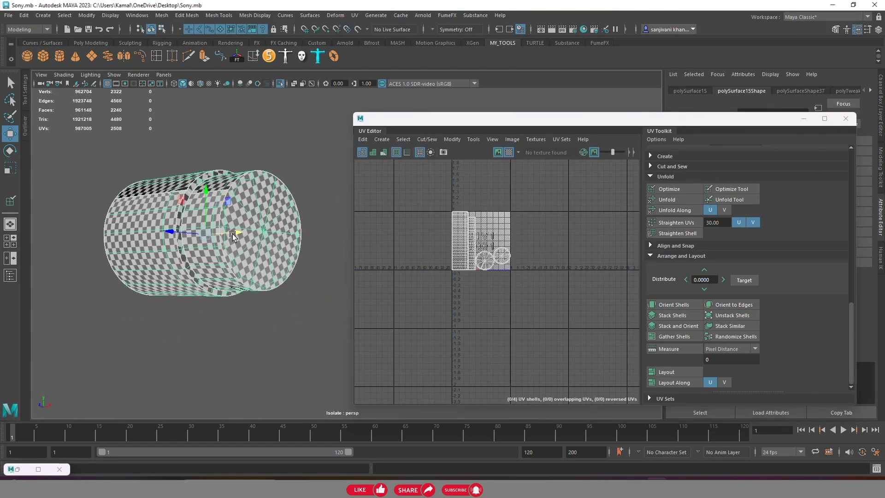
alt+right_drag(233, 234, 283, 258)
alt+drag(283, 258, 285, 272)
scroll(726, 189, up, 5)
scroll(695, 181, up, 5)
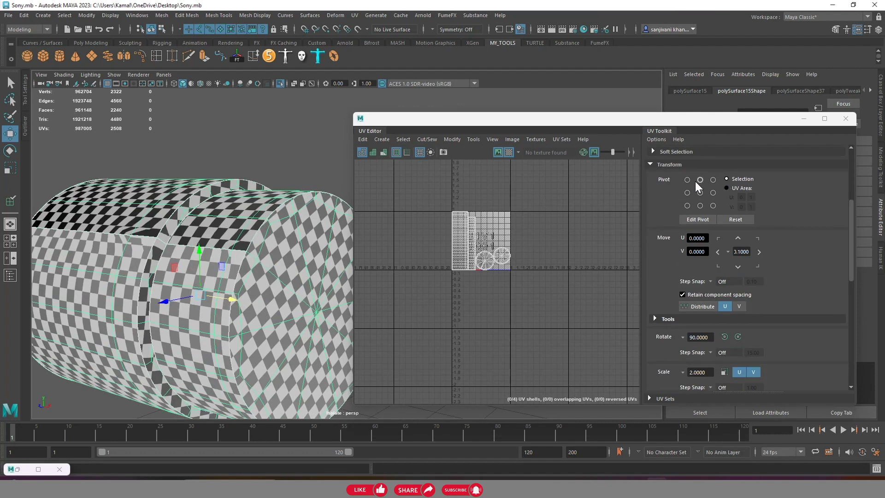
scroll(710, 181, up, 5)
Check one cylinder edge loop in the UV view, then return to object mode and clear the selection
key(F10)
alt+right_drag(286, 276, 267, 287)
alt+drag(266, 287, 240, 277)
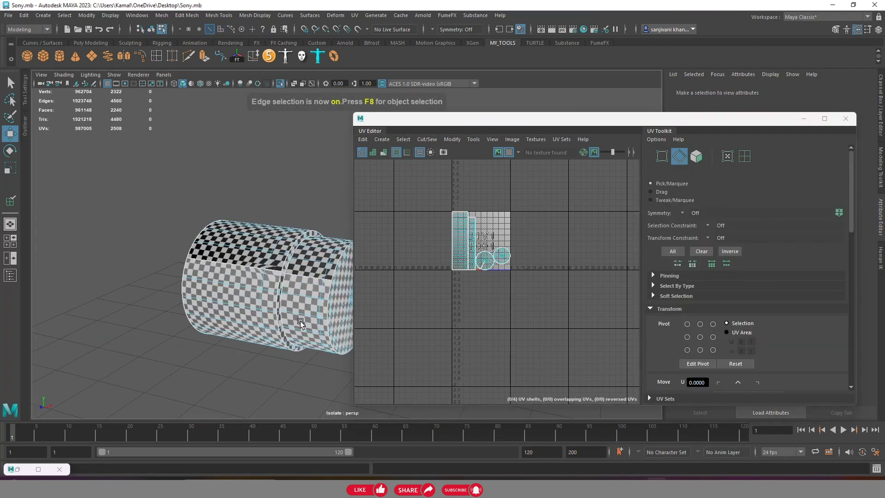
alt+right_drag(240, 277, 219, 264)
double_click(219, 265)
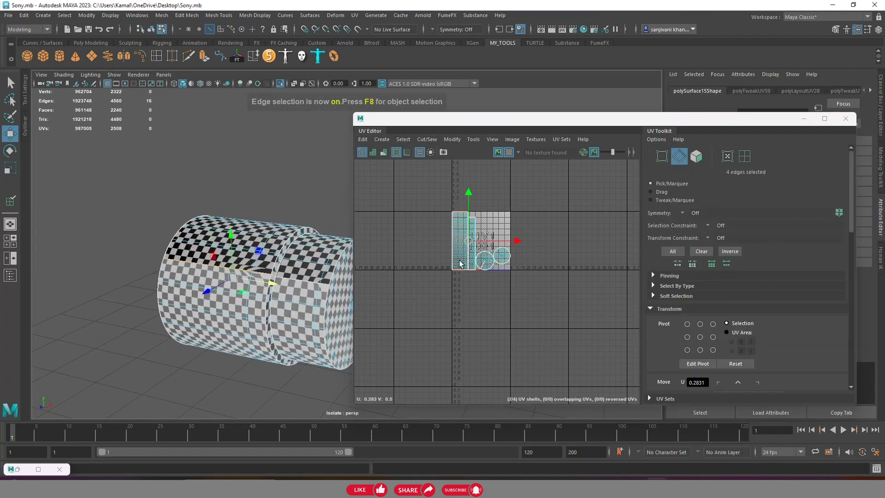
key(f)
key(F8)
scroll(270, 219, down, 5)
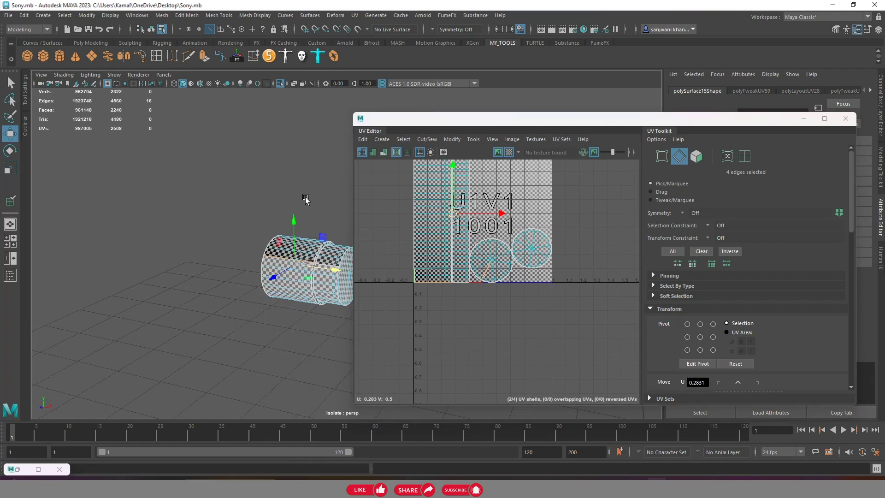
scroll(235, 176, down, 1)
click(260, 240)
Transfer the upper cylinder's UVs to the lower cylinder via Transfer Attributes with UV Sets: All
click(268, 199)
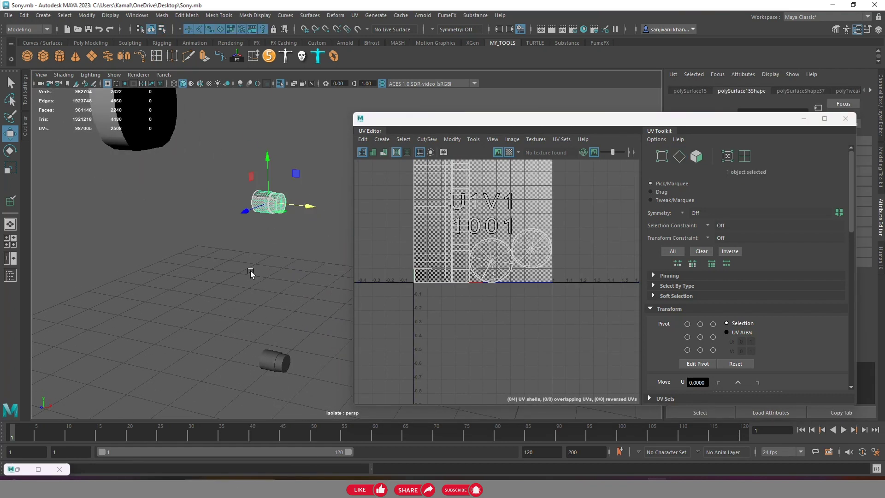
shift+click(271, 360)
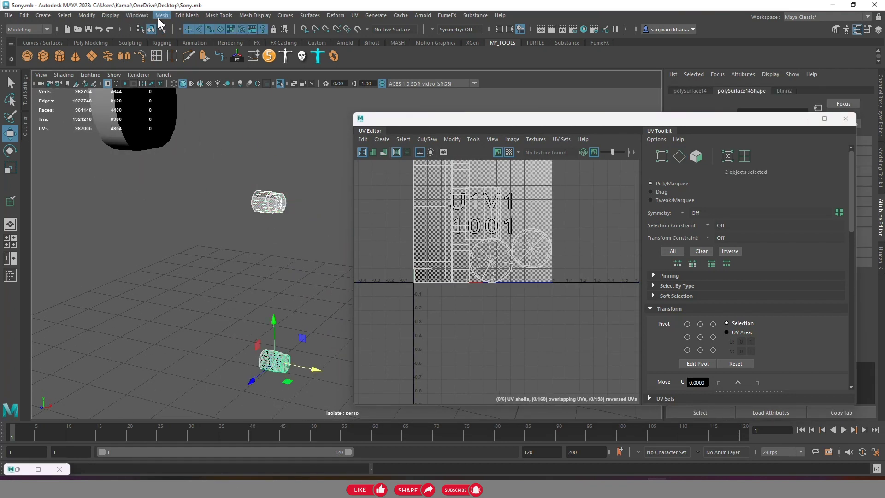
click(158, 18)
click(15, 469)
click(17, 469)
click(485, 292)
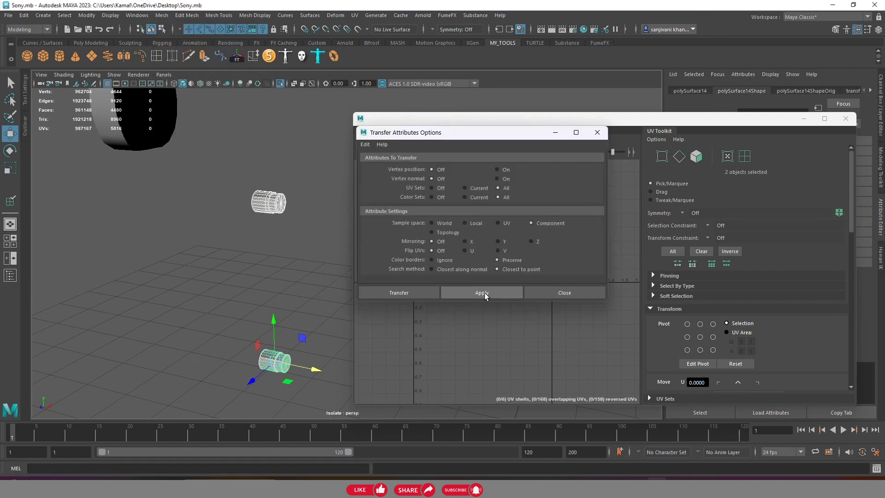
click(597, 132)
Select the small cylinder's UV faces and move its shells into another UV tile
click(221, 340)
click(275, 362)
alt+drag(274, 362, 356, 248)
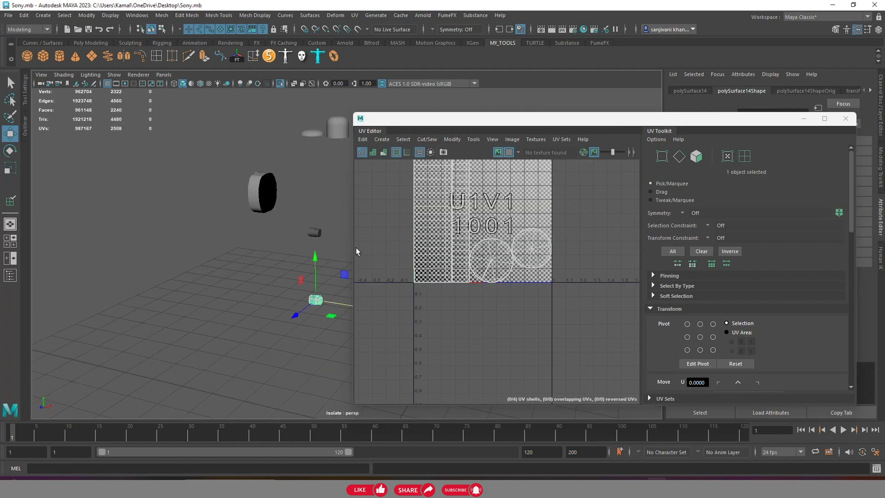
click(696, 157)
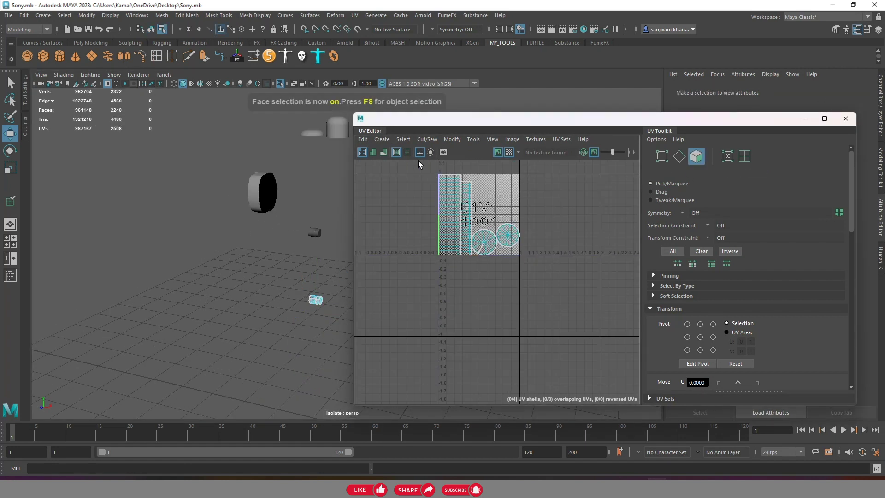
drag(446, 197, 521, 254)
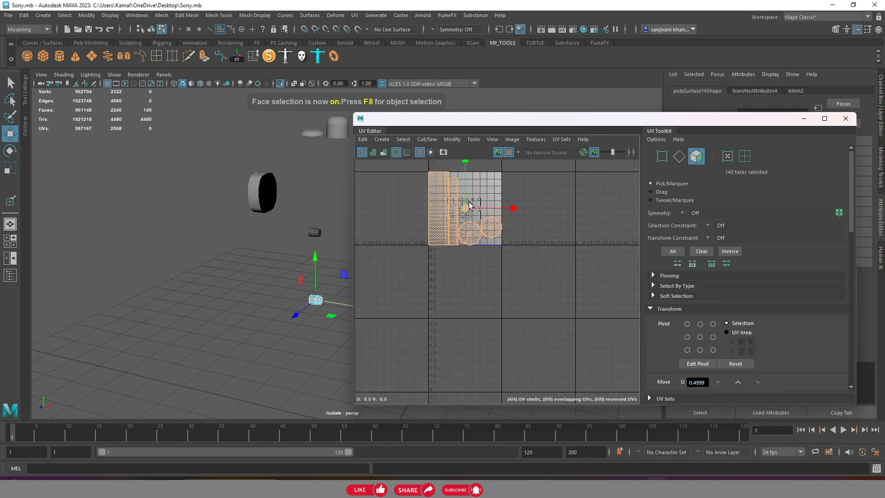
drag(468, 203, 520, 279)
Return to object mode and box-select seven parts of the model
alt+drag(323, 221, 286, 230)
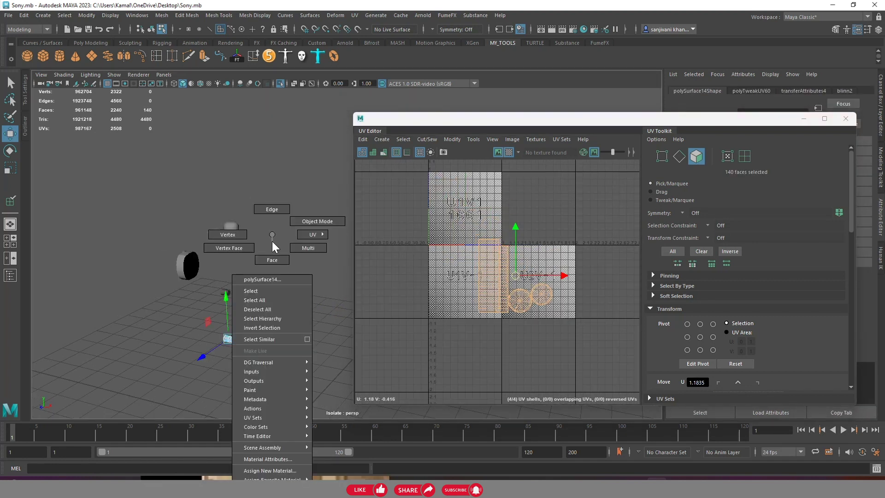
right_drag(272, 232, 301, 252)
alt+middle_drag(300, 253, 207, 212)
drag(126, 168, 249, 343)
mouse_move(286, 290)
alt+mouse_down()
mouse_move(245, 302)
mouse_move(328, 239)
alt+mouse_up()
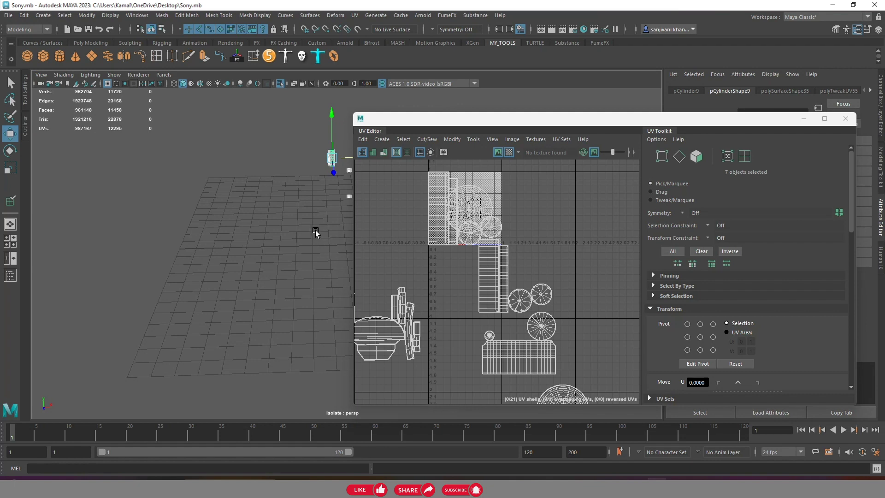
mouse_move(299, 288)
alt+mouse_down()
mouse_move(286, 247)
mouse_move(230, 266)
mouse_move(287, 248)
mouse_move(258, 224)
alt+mouse_up()
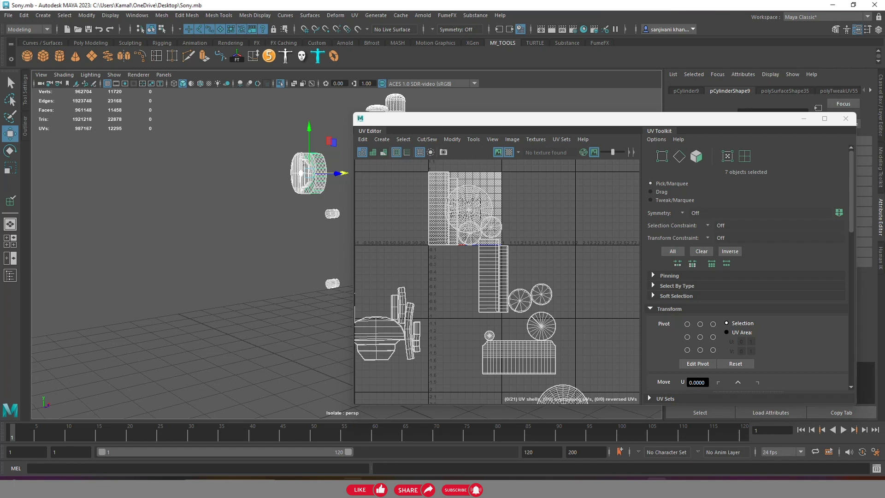
mouse_move(258, 277)
alt+mouse_down()
mouse_move(222, 297)
mouse_move(282, 279)
mouse_move(236, 256)
alt+mouse_up()
key(f)
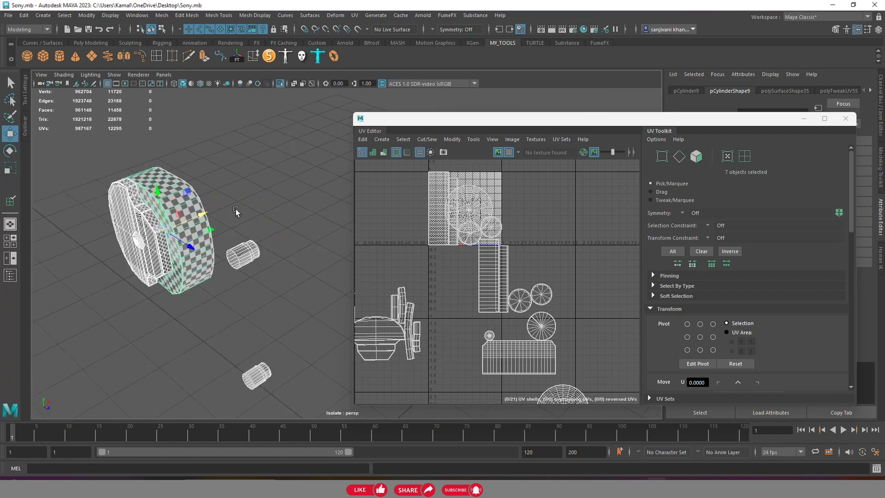
mouse_move(238, 242)
alt+mouse_down()
mouse_move(256, 248)
mouse_move(194, 255)
mouse_move(253, 251)
alt+mouse_up()
scroll(253, 251, down, 5)
scroll(255, 256, down, 5)
scroll(510, 271, down, 1)
scroll(510, 271, down, 3)
scroll(511, 263, down, 2)
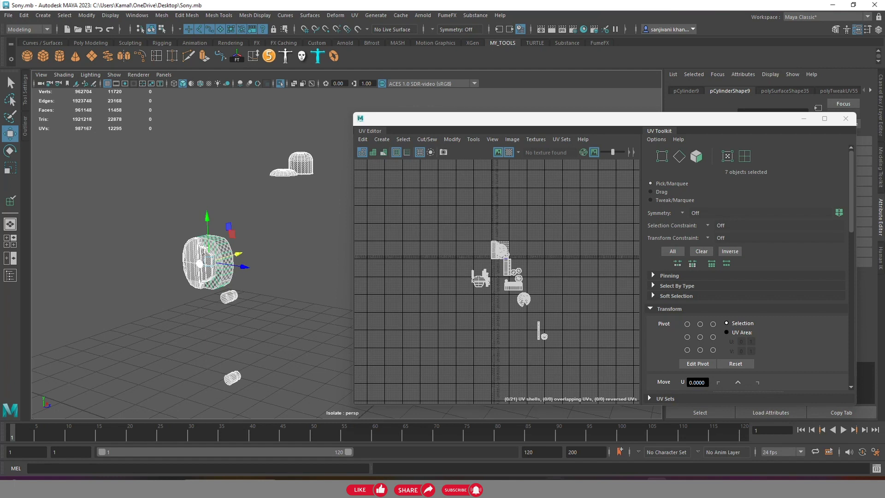
Select all UV faces of the isolated parts and pack the shells with Layout UV
scroll(319, 286, down, 3)
scroll(320, 287, down, 2)
alt+middle_drag(352, 290, 316, 268)
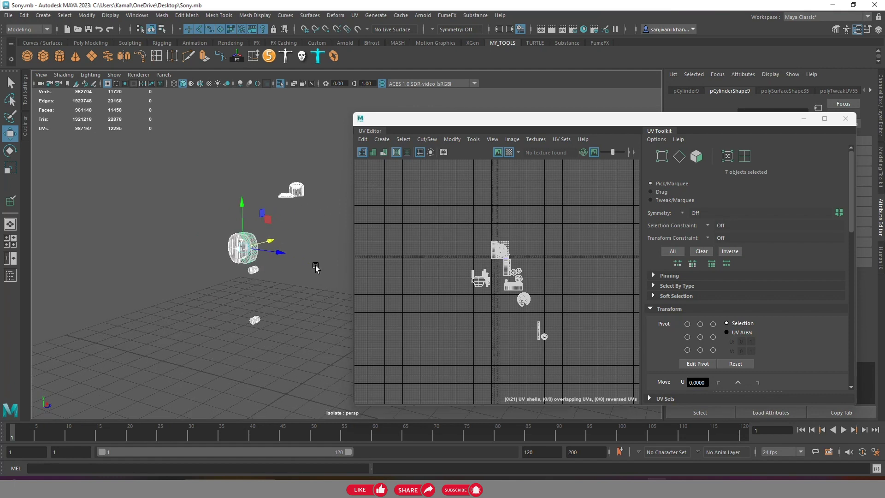
scroll(486, 281, up, 3)
click(697, 157)
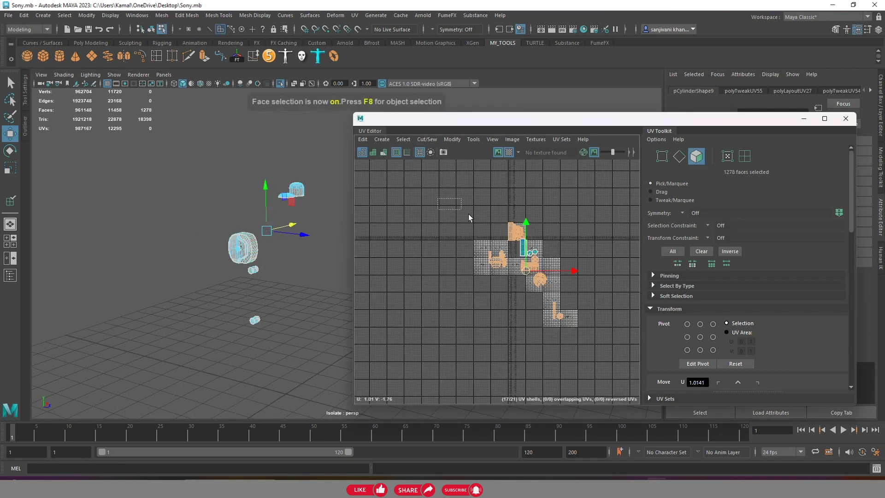
shift+right_drag(509, 226, 416, 261)
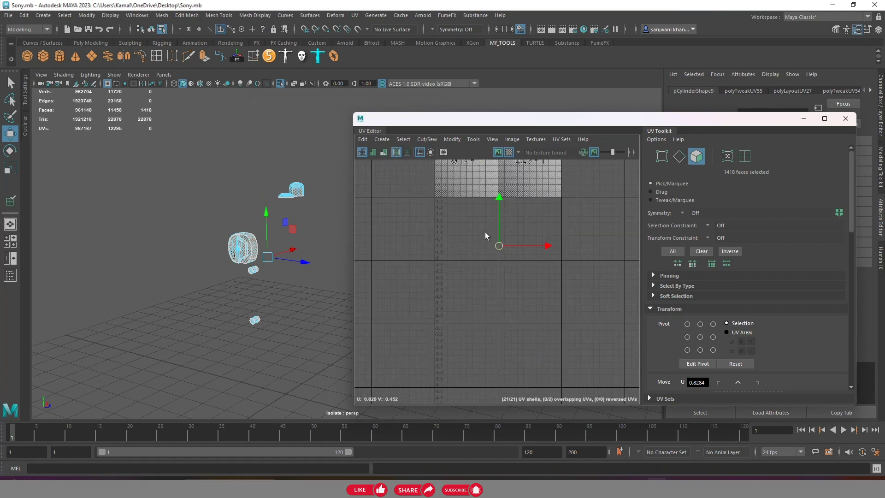
Run Layout UV again to repack the shells into one tile without overlaps
scroll(485, 231, up, 2)
scroll(511, 255, down, 2)
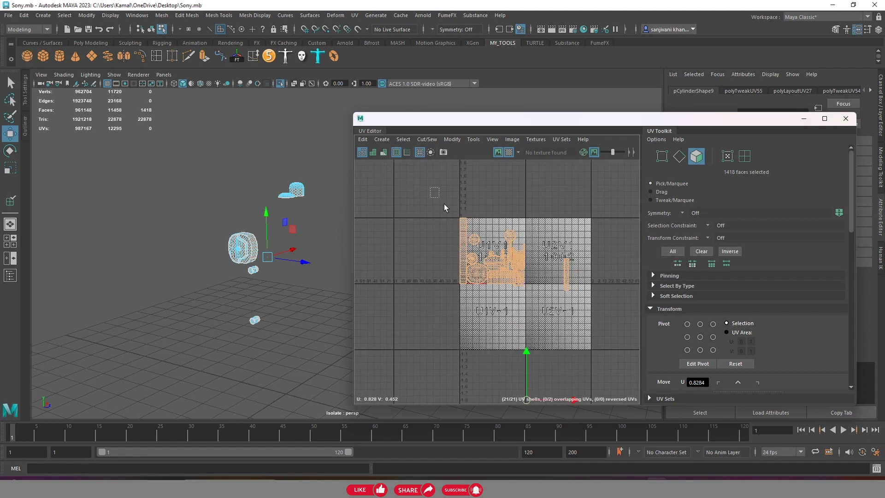
scroll(570, 297, down, 3)
scroll(565, 294, up, 2)
mouse_move(540, 225)
shift+right_down()
mouse_move(474, 265)
mouse_move(444, 267)
shift+right_up()
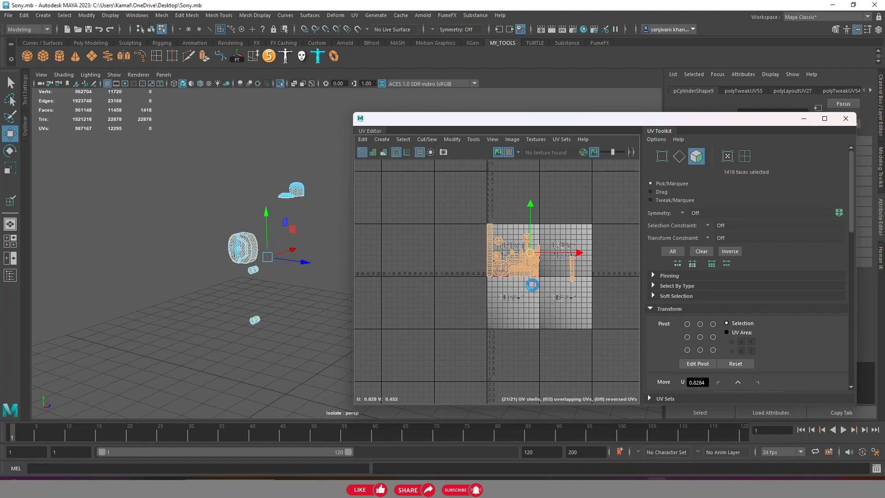
scroll(532, 284, up, 3)
scroll(512, 248, up, 3)
scroll(515, 194, down, 5)
scroll(518, 259, down, 1)
scroll(518, 259, up, 4)
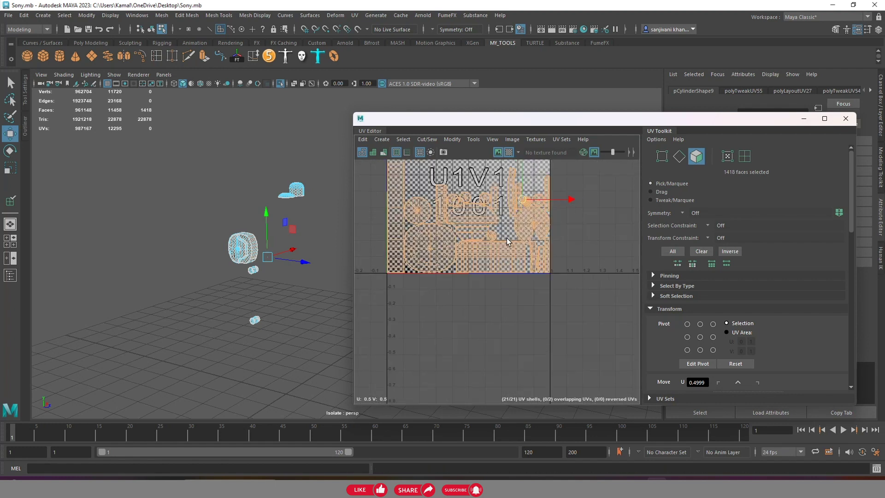
Hide the checker pattern and start sliding the packed shells right along U
click(509, 153)
scroll(507, 268, down, 2)
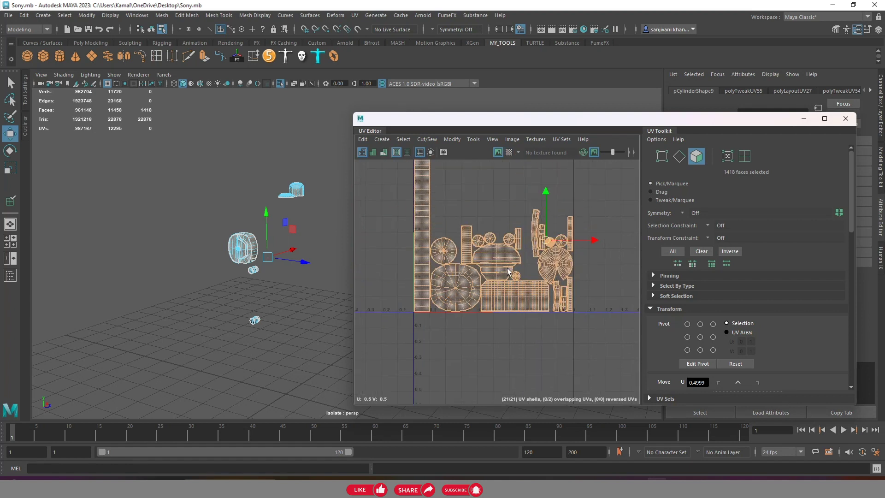
scroll(507, 267, down, 3)
scroll(561, 312, down, 5)
scroll(536, 302, up, 1)
scroll(560, 286, up, 4)
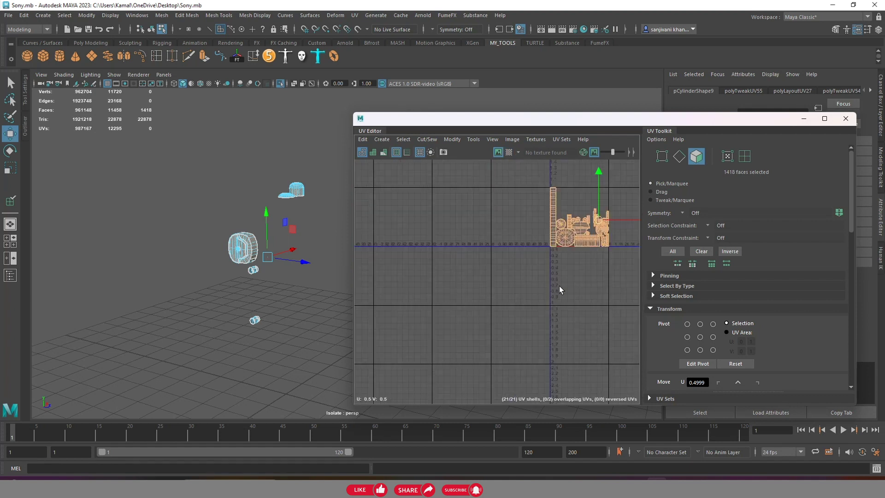
scroll(490, 291, down, 1)
drag(497, 254, 607, 250)
scroll(599, 252, down, 3)
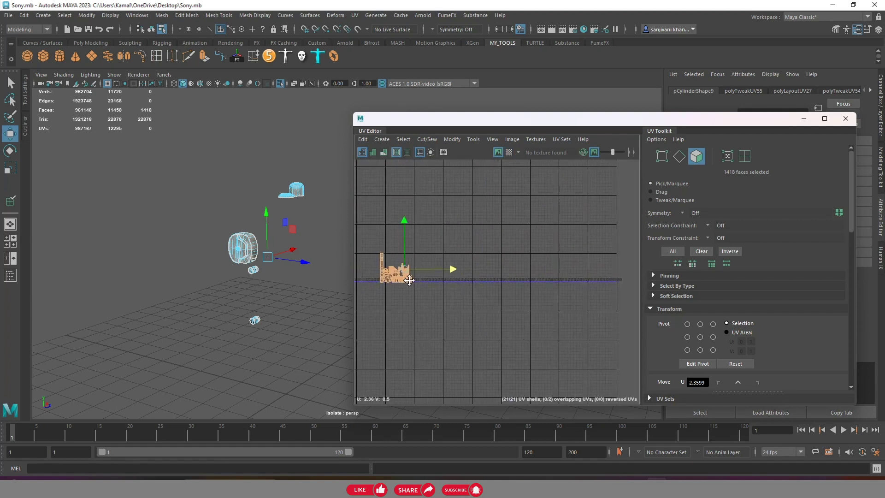
Slide the shells further right and settle them at about U 9.47
drag(449, 267, 634, 272)
scroll(599, 270, up, 2)
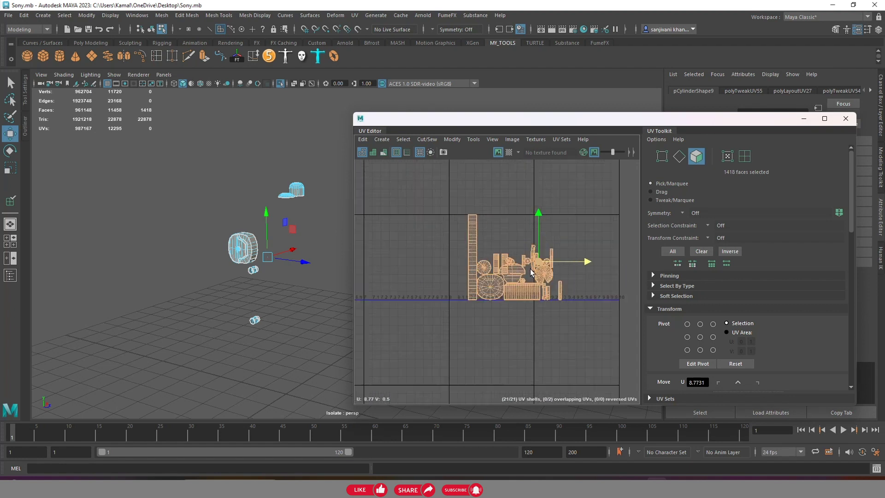
scroll(553, 265, up, 2)
scroll(507, 261, up, 2)
drag(483, 259, 570, 247)
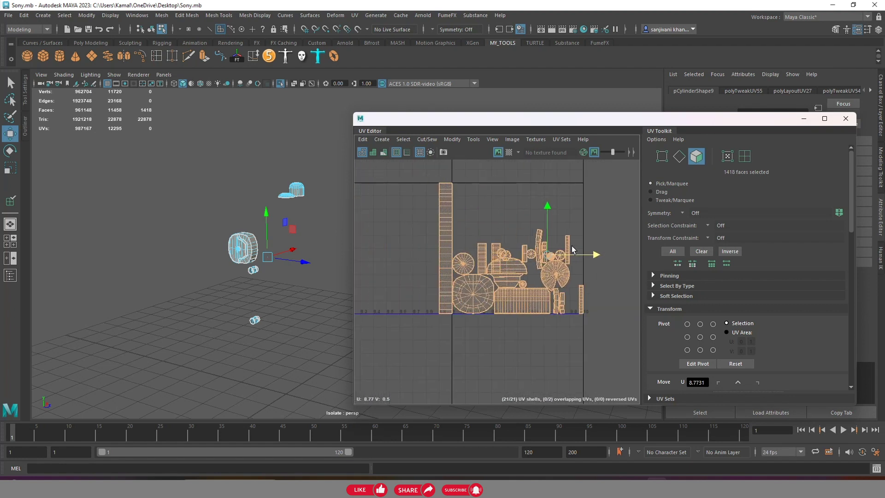
scroll(549, 250, up, 2)
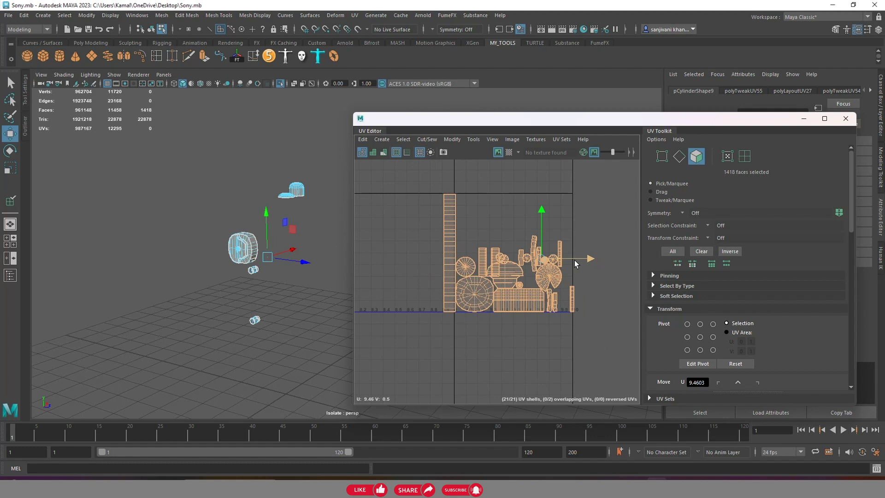
drag(574, 262, 562, 257)
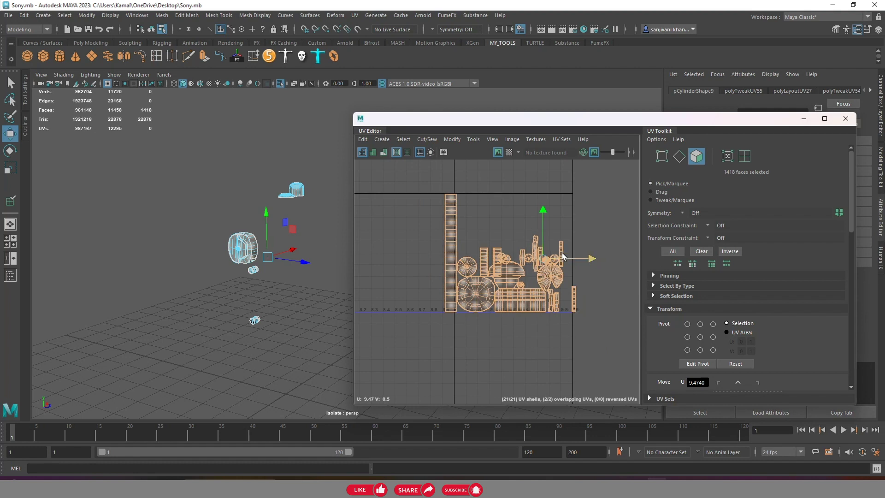
Try squeezing the shells horizontally with the Scale tool, then return to the Move tool
click(508, 153)
key(r)
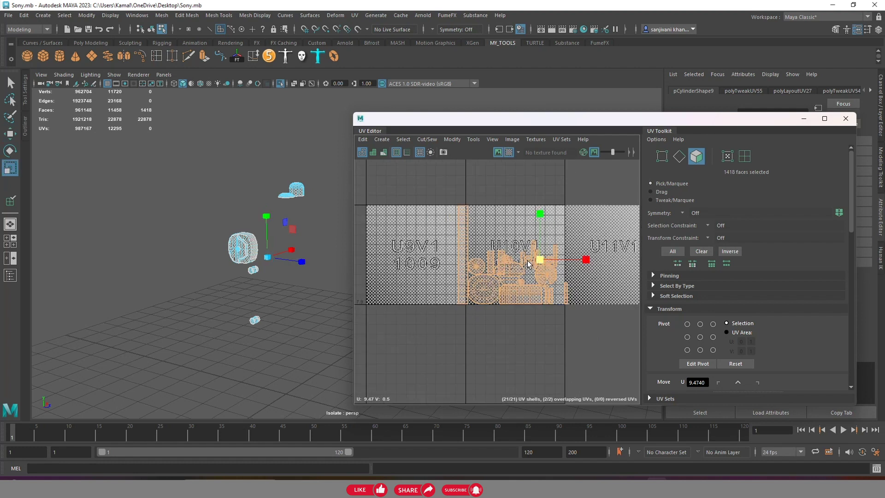
drag(544, 257, 521, 210)
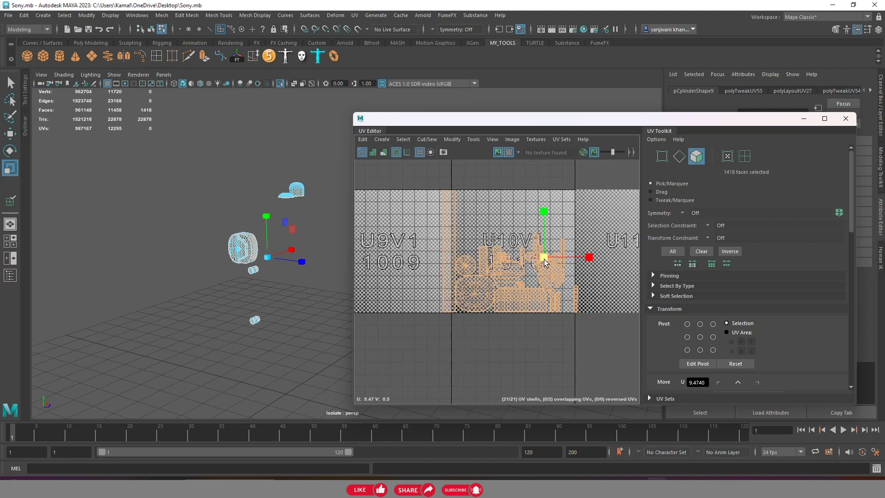
click(509, 153)
key(f)
Move the two tall rectangular shells upward in the tile
click(483, 255)
key(w)
shift+click(506, 276)
drag(489, 250, 489, 176)
key(a)
Move the dome-shaped shell to the top and a small circle into an up-left gap
click(515, 272)
double_click(515, 272)
drag(515, 270, 563, 193)
double_click(582, 283)
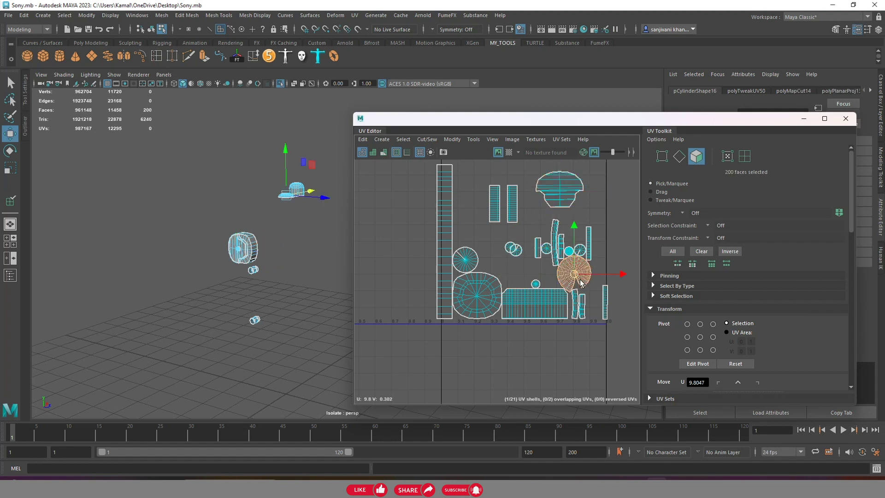
double_click(515, 249)
drag(514, 249, 476, 204)
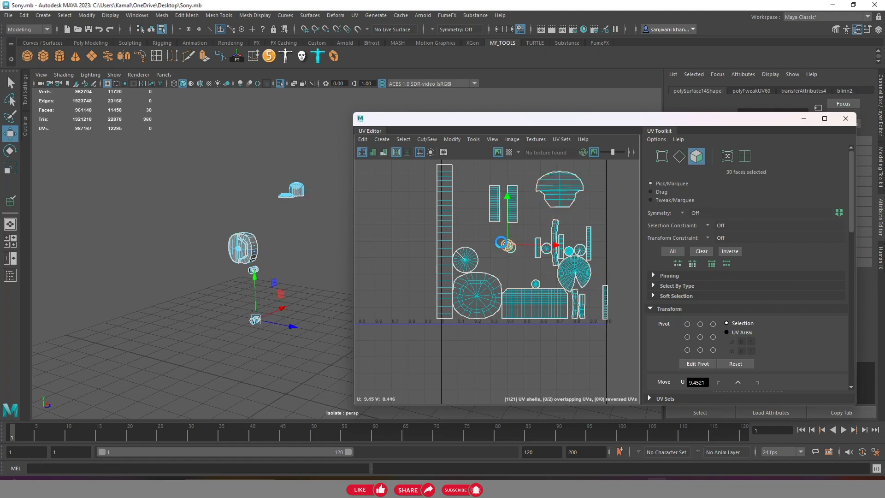
Move another small shell into open space and shift the shells slightly along U
scroll(587, 231, up, 2)
double_click(555, 250)
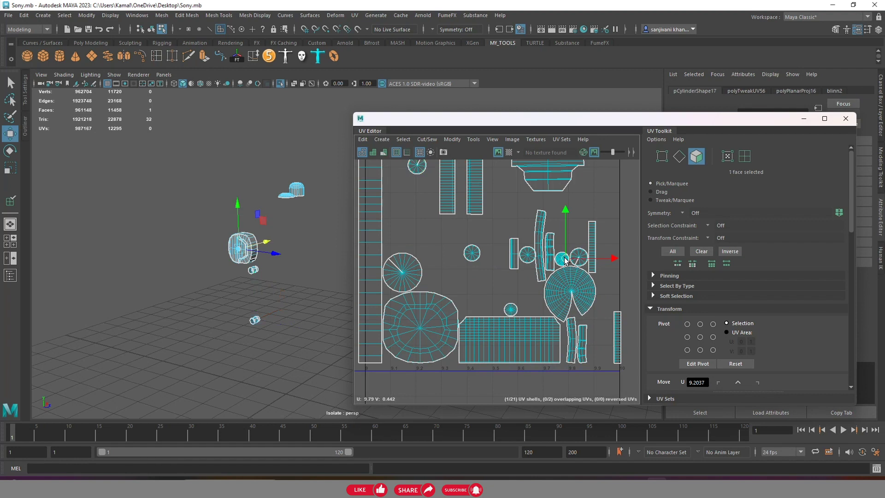
mouse_move(554, 251)
mouse_down()
mouse_move(506, 195)
mouse_move(585, 321)
mouse_up()
scroll(506, 195, down, 3)
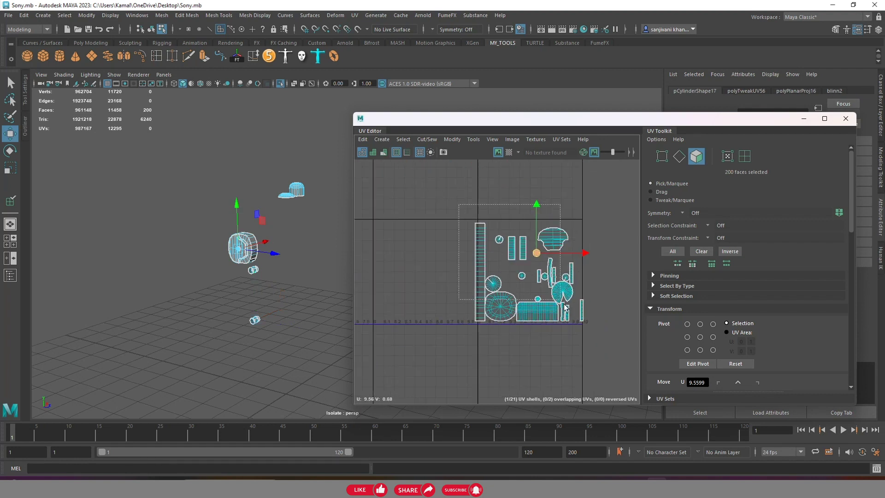
drag(545, 277, 515, 278)
double_click(525, 278)
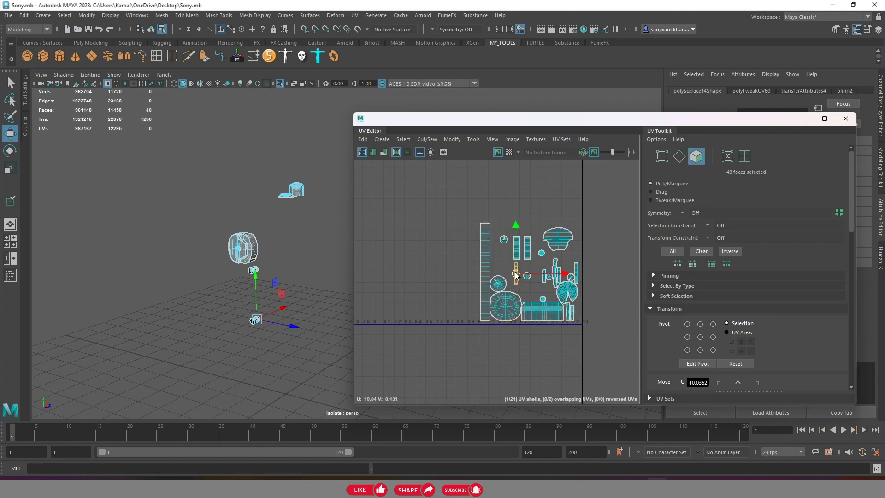
Show the checker pattern again to verify the rearranged layout has no overlaps
scroll(522, 274, up, 5)
scroll(523, 273, down, 2)
scroll(538, 280, up, 2)
scroll(455, 239, down, 2)
scroll(455, 239, down, 2)
scroll(474, 202, down, 2)
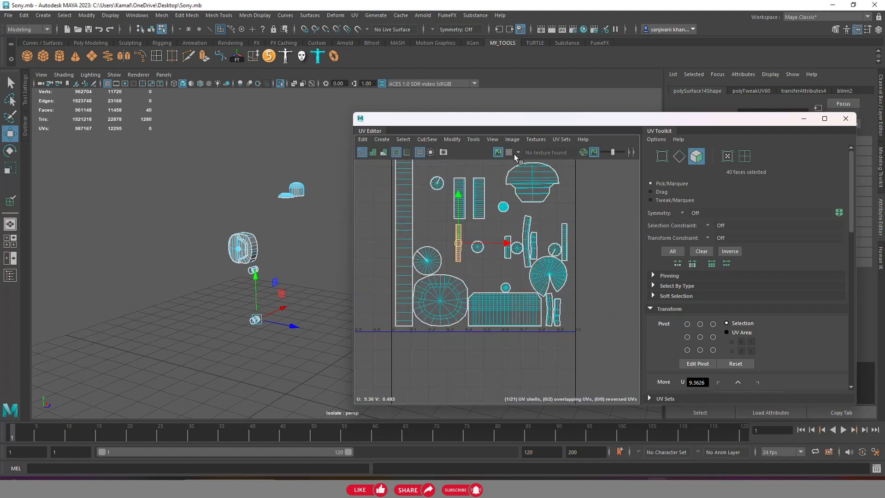
click(509, 152)
scroll(505, 242, down, 2)
mouse_move(277, 258)
alt+mouse_down()
mouse_move(256, 248)
mouse_move(312, 257)
mouse_move(284, 258)
alt+mouse_up()
Hide the checker and marquee-select all the isolated wheel-group parts
click(509, 152)
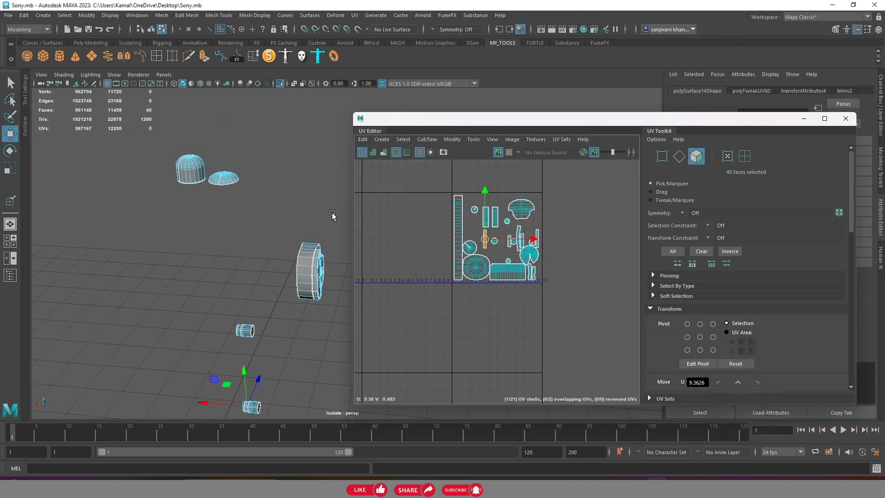
alt+drag(276, 221, 248, 213)
right_click(246, 212)
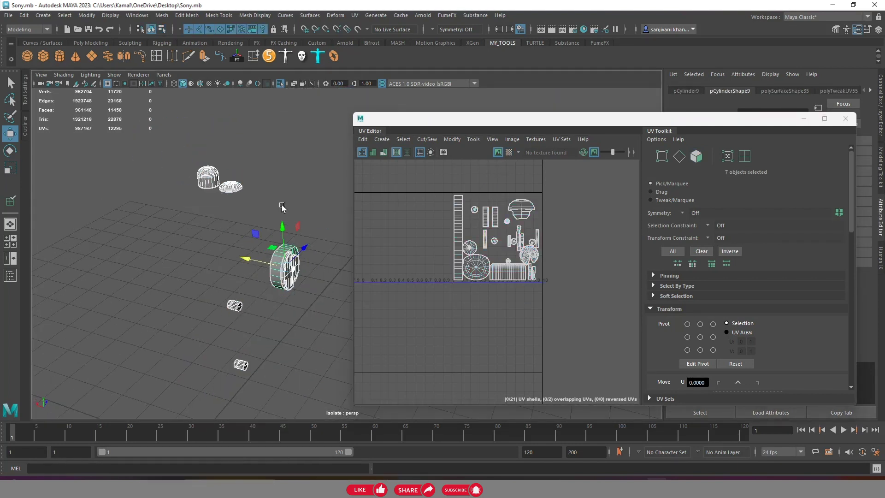
click(282, 208)
scroll(284, 207, down, 3)
drag(205, 180, 324, 349)
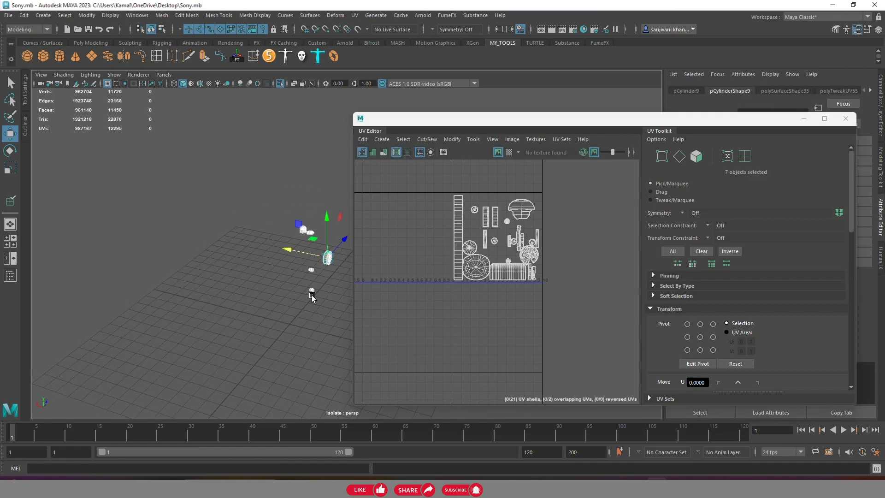
scroll(201, 261, up, 5)
alt+drag(233, 275, 284, 318)
Select the wheel's central hub and frame its UV shell for inspection
click(283, 311)
scroll(323, 265, up, 3)
click(236, 260)
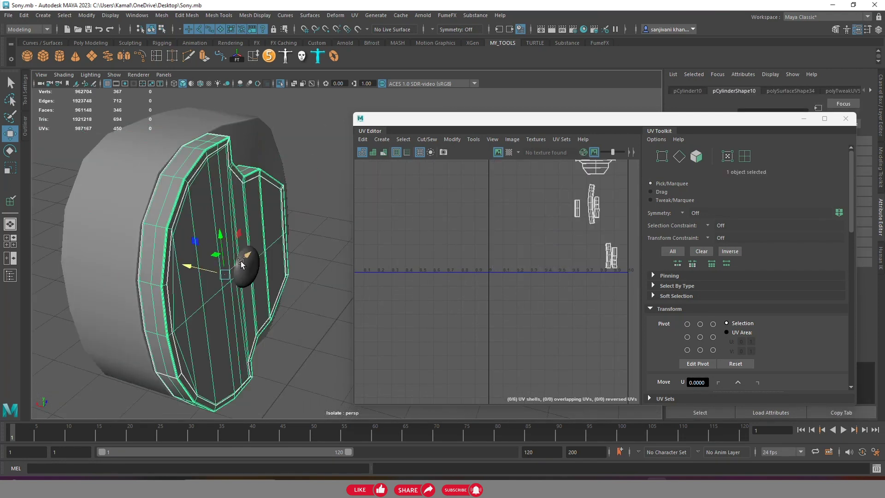
click(248, 275)
key(f)
scroll(225, 231, down, 5)
Assign the existing lambert1 material to all seven unwrapped parts
drag(209, 159, 302, 278)
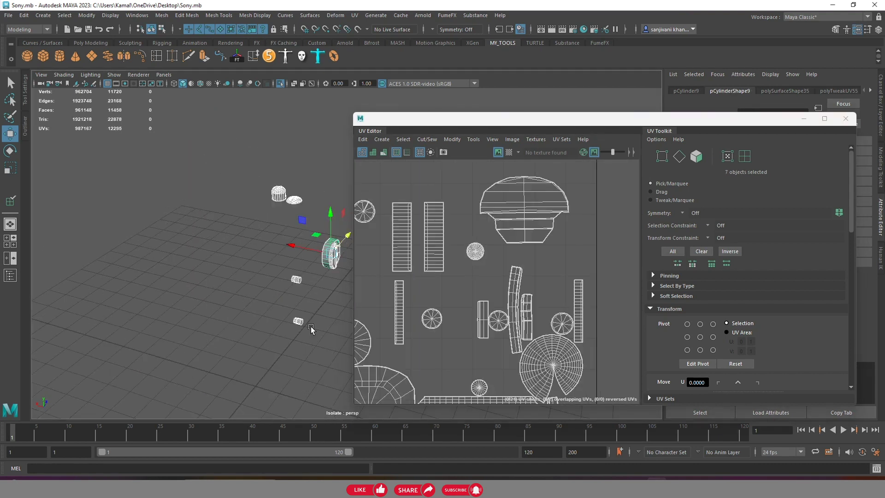
right_click(292, 224)
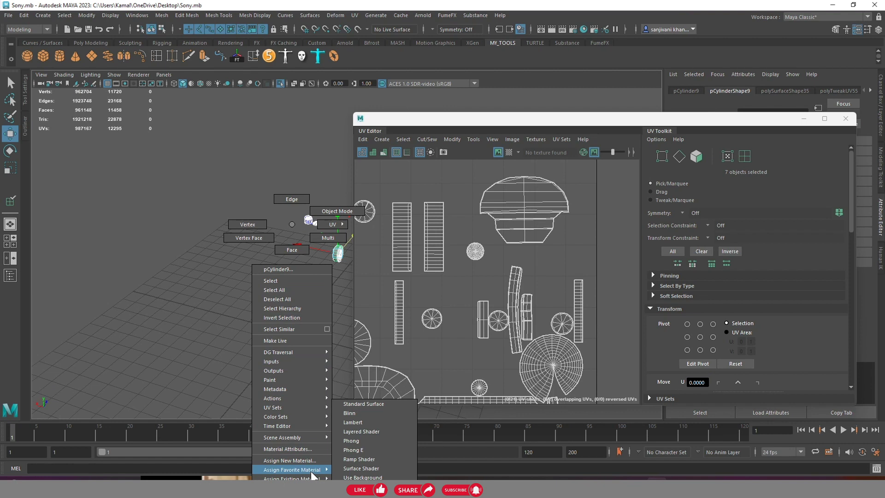
mouse_move(292, 478)
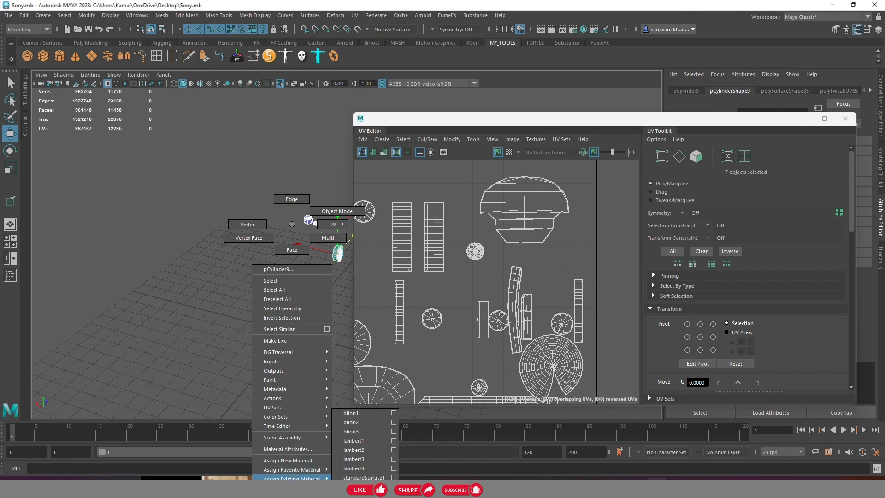
click(358, 441)
alt+drag(301, 204, 232, 204)
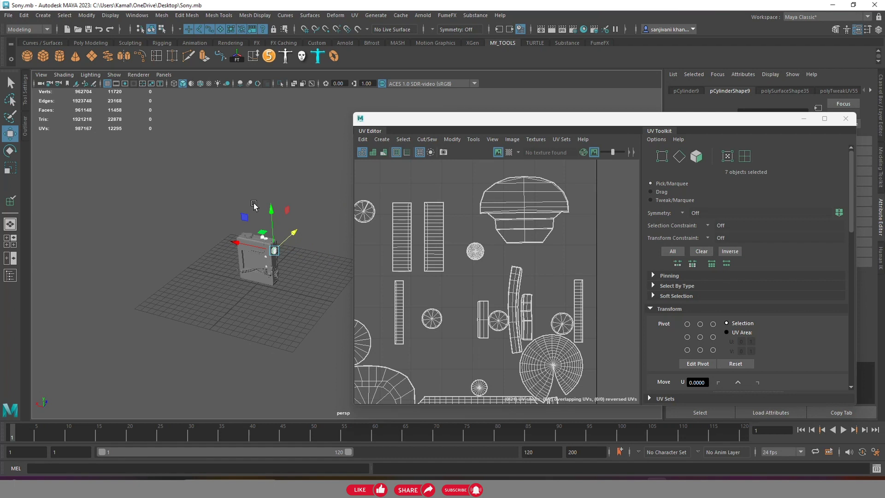
key(f)
Select the knob, a second part and two connectors on the box's side
mouse_move(254, 203)
alt+mouse_down()
mouse_move(150, 159)
mouse_move(221, 188)
alt+mouse_up()
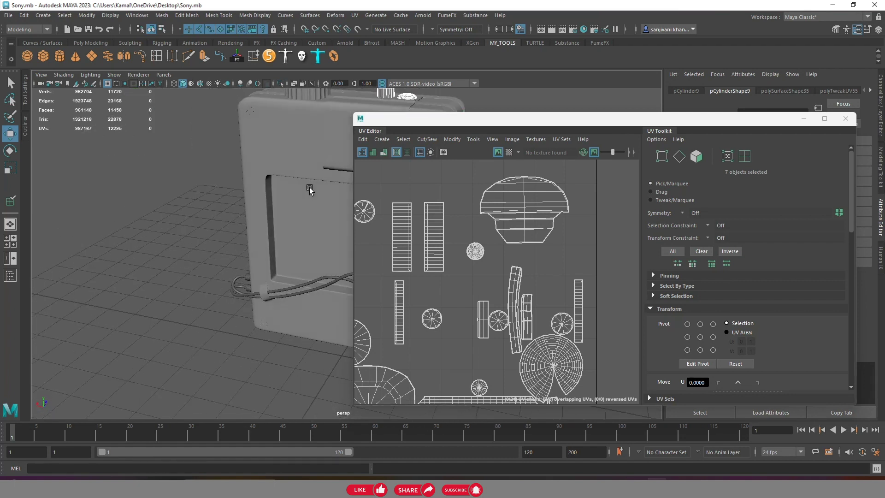
scroll(221, 188, down, 5)
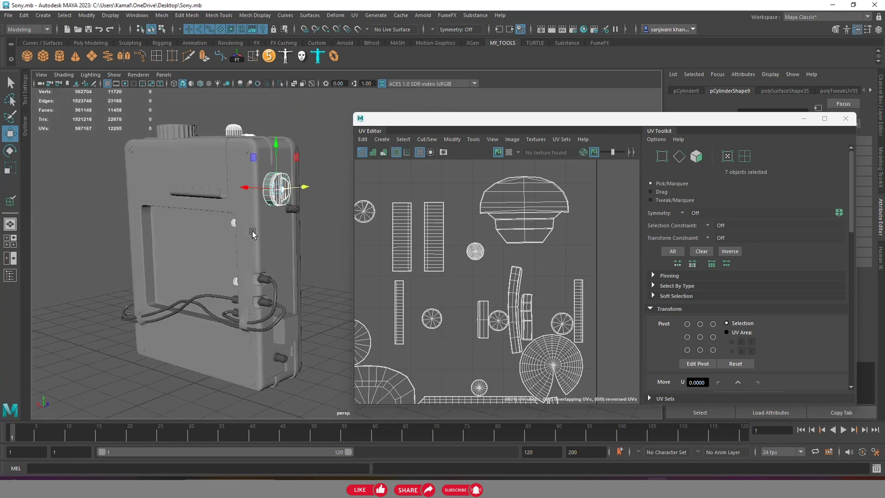
scroll(259, 206, up, 8)
click(261, 215)
mouse_move(261, 216)
alt+mouse_down()
mouse_move(249, 270)
mouse_move(289, 238)
mouse_move(276, 203)
mouse_move(299, 205)
mouse_move(273, 208)
mouse_move(223, 162)
alt+mouse_up()
scroll(290, 239, up, 2)
shift+click(260, 251)
shift+click(223, 162)
shift+click(220, 205)
Add the remaining cable parts and both cable connectors to the selection
mouse_move(220, 205)
alt+mouse_down()
mouse_move(284, 219)
mouse_move(234, 200)
mouse_move(264, 204)
alt+mouse_up()
shift+click(264, 204)
shift+click(267, 235)
mouse_move(267, 235)
alt+mouse_down()
mouse_move(238, 247)
mouse_move(232, 225)
mouse_move(253, 213)
alt+mouse_up()
alt+right_drag(254, 213, 257, 295)
shift+click(218, 248)
shift+click(217, 276)
mouse_move(217, 276)
alt+mouse_down()
mouse_move(230, 249)
mouse_move(91, 159)
alt+mouse_up()
mouse_move(249, 205)
alt+mouse_down()
mouse_move(184, 183)
mouse_move(345, 213)
mouse_move(153, 174)
mouse_move(214, 220)
mouse_move(234, 222)
mouse_move(166, 233)
mouse_move(32, 232)
mouse_move(162, 289)
mouse_move(260, 243)
alt+mouse_up()
Isolate the selected connectors and cables, then select and frame one connector
click(281, 87)
alt+drag(281, 85, 297, 305)
scroll(298, 276, up, 3)
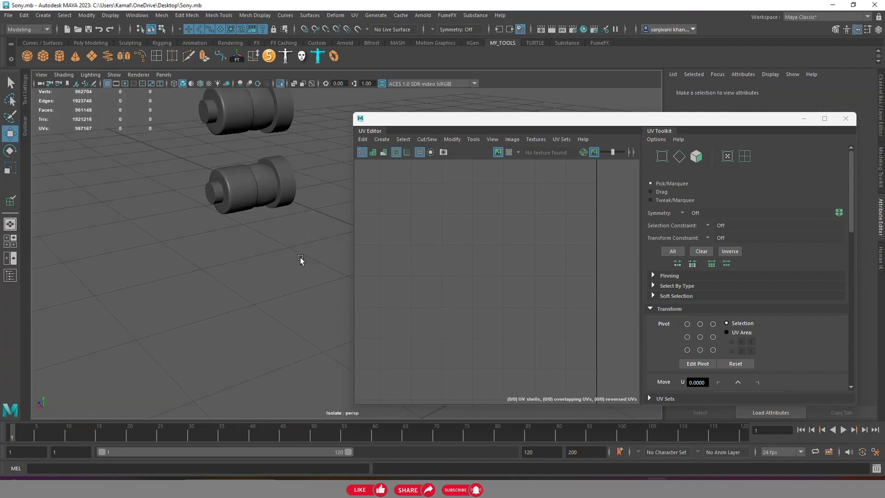
alt+drag(300, 260, 250, 242)
click(239, 234)
key(f)
scroll(230, 239, down, 5)
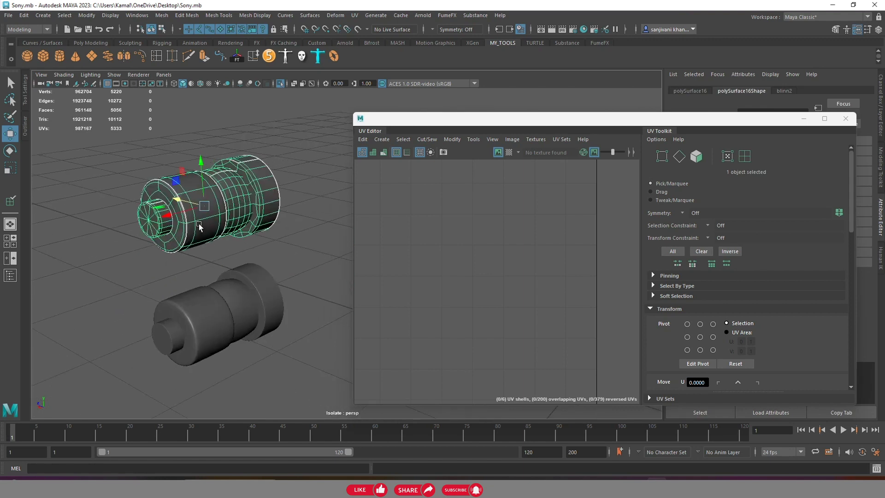
scroll(201, 222, up, 4)
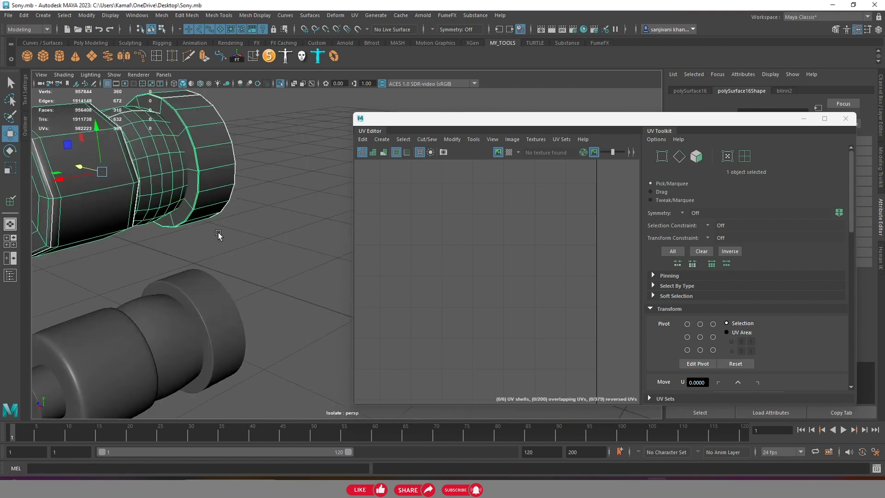
Select the upper connector instead and frame it in the viewport
click(213, 236)
scroll(271, 307, up, 3)
scroll(271, 307, down, 5)
scroll(223, 279, up, 1)
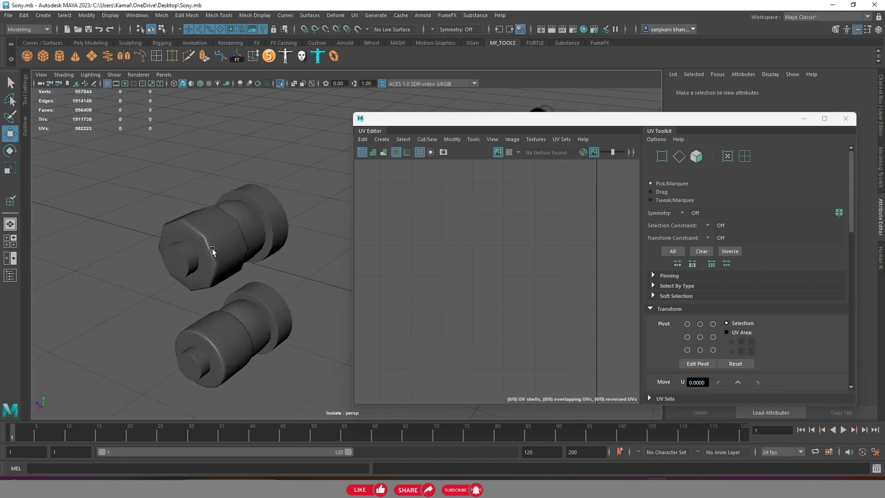
click(213, 250)
scroll(223, 276, up, 2)
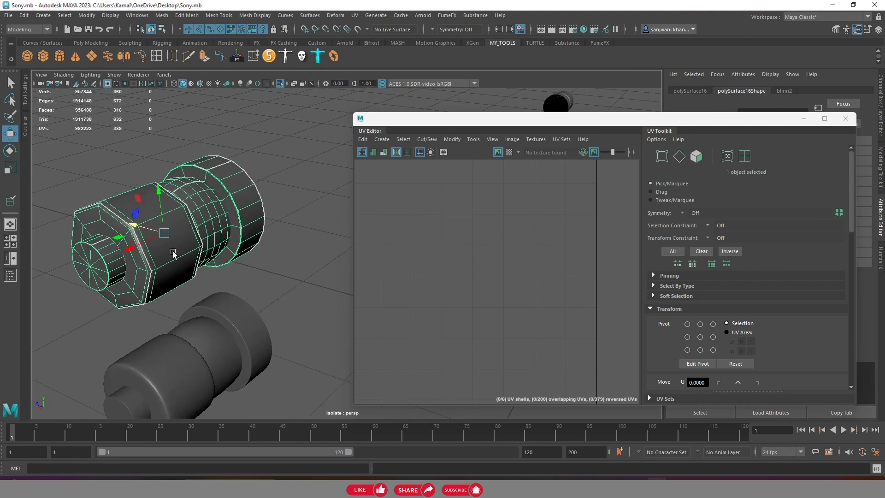
scroll(205, 249, down, 2)
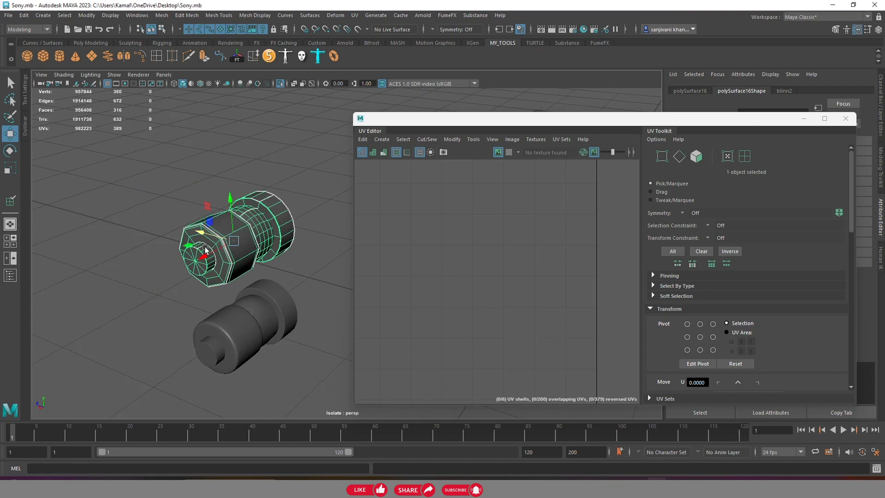
alt+drag(288, 171, 254, 231)
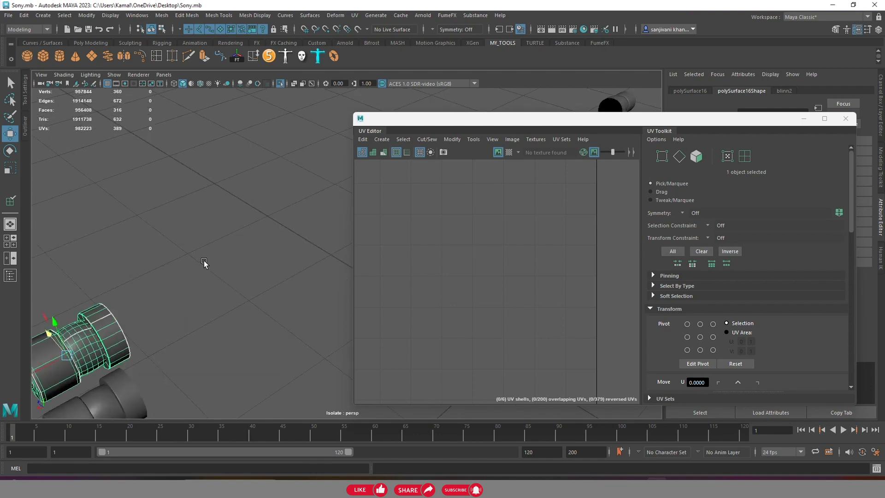
alt+drag(204, 260, 240, 221)
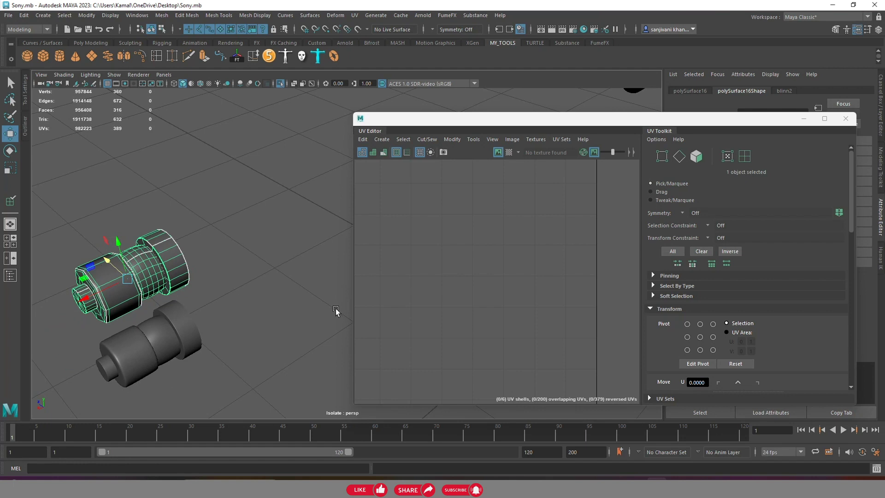
key(f)
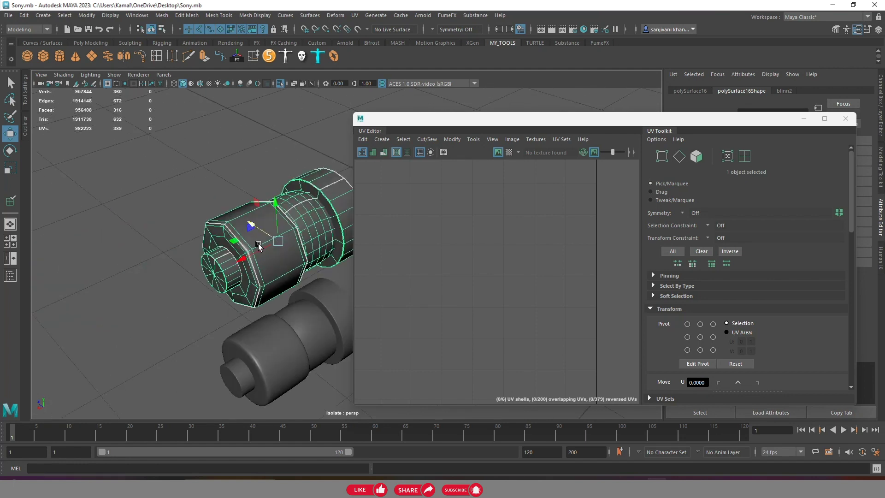
scroll(259, 257, up, 2)
mouse_move(210, 197)
alt+middle_down()
mouse_move(236, 192)
mouse_move(164, 189)
alt+middle_up()
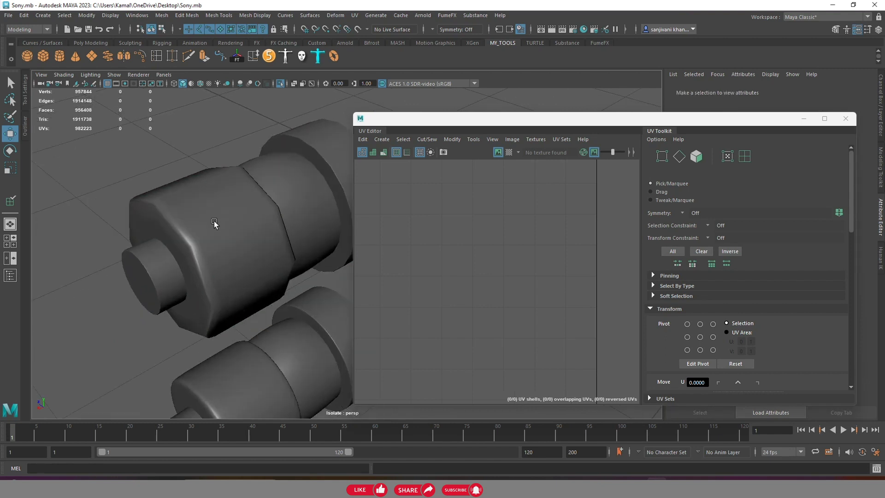
scroll(164, 189, up, 3)
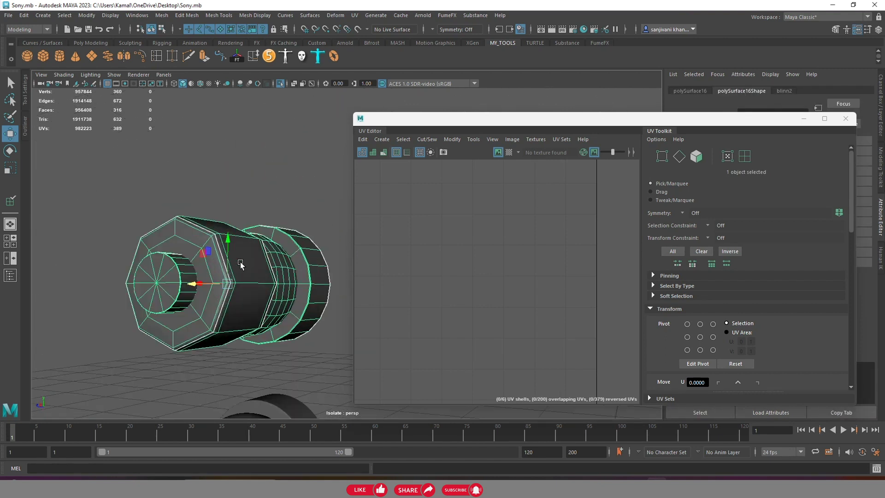
Give the upper connector a planar UV projection
alt+drag(216, 221, 258, 207)
click(382, 139)
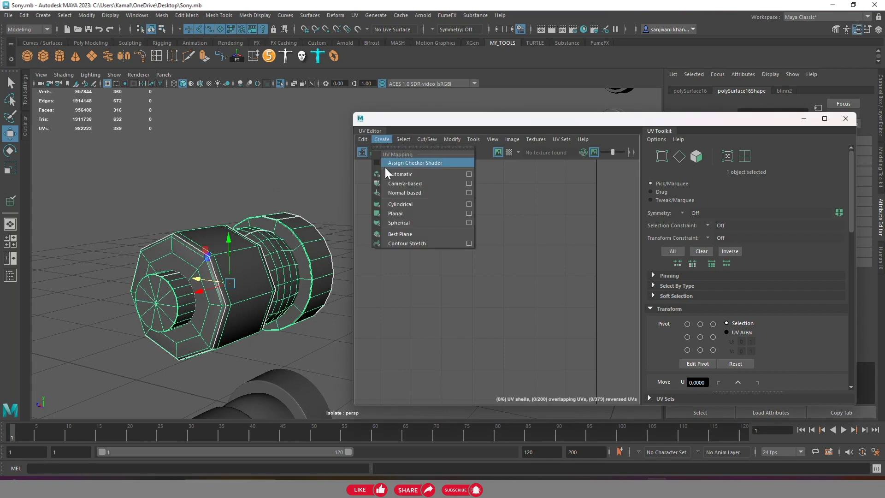
click(402, 181)
In edge mode, select the bolt cap's edge loops as UV seams
alt+drag(236, 236, 228, 272)
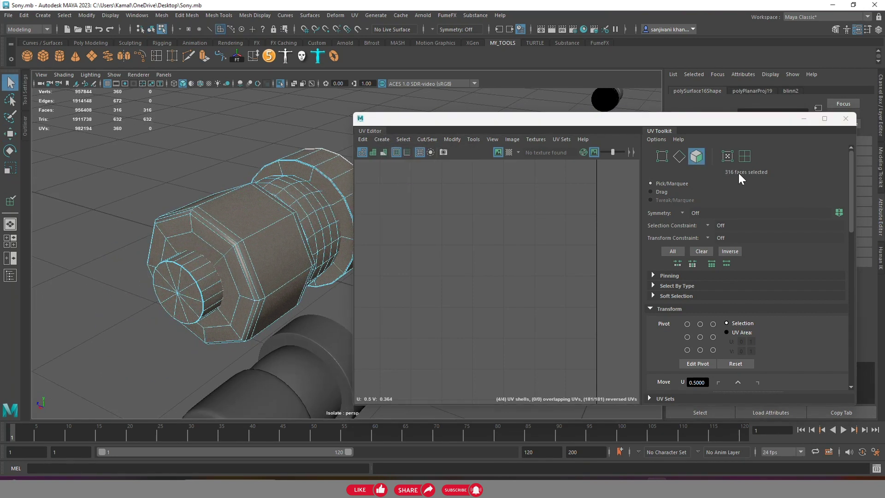
click(679, 156)
mouse_move(271, 237)
alt+right_down()
mouse_move(264, 280)
mouse_move(240, 243)
alt+right_up()
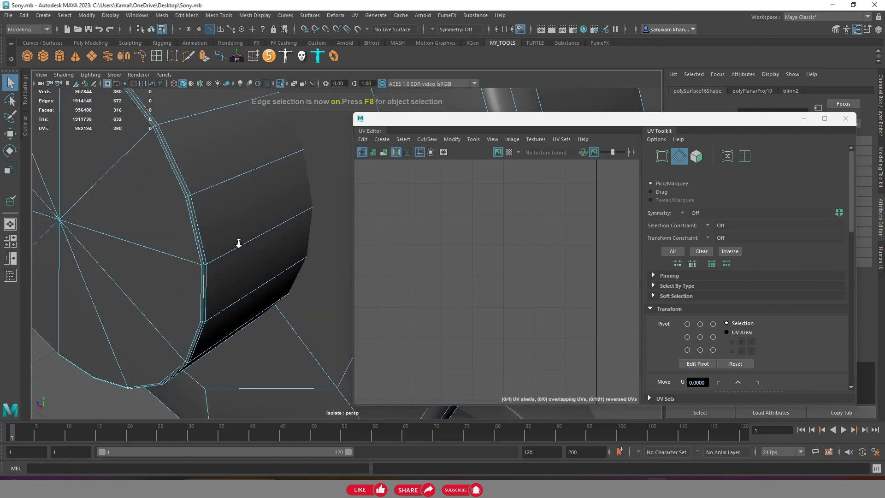
shift+click(208, 189)
mouse_move(209, 203)
alt+right_down()
mouse_move(215, 215)
mouse_move(220, 200)
alt+right_up()
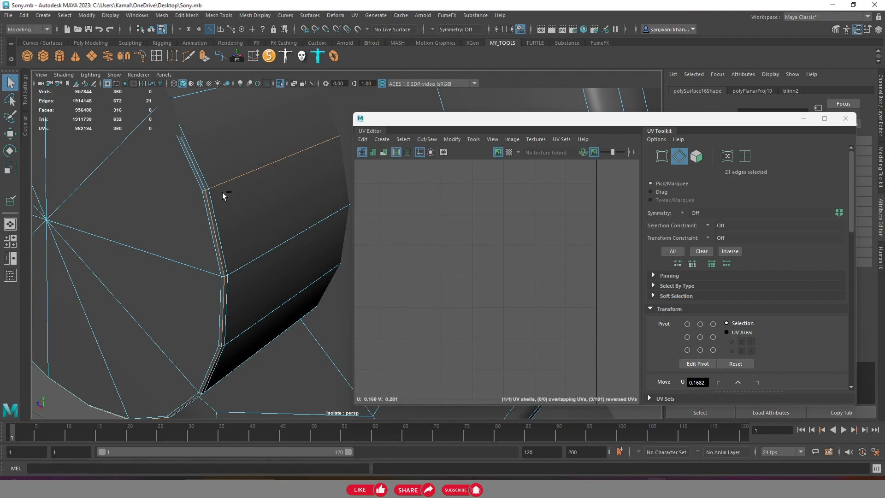
scroll(261, 196, down, 5)
mouse_move(261, 195)
alt+mouse_down()
mouse_move(306, 214)
mouse_move(229, 234)
alt+mouse_up()
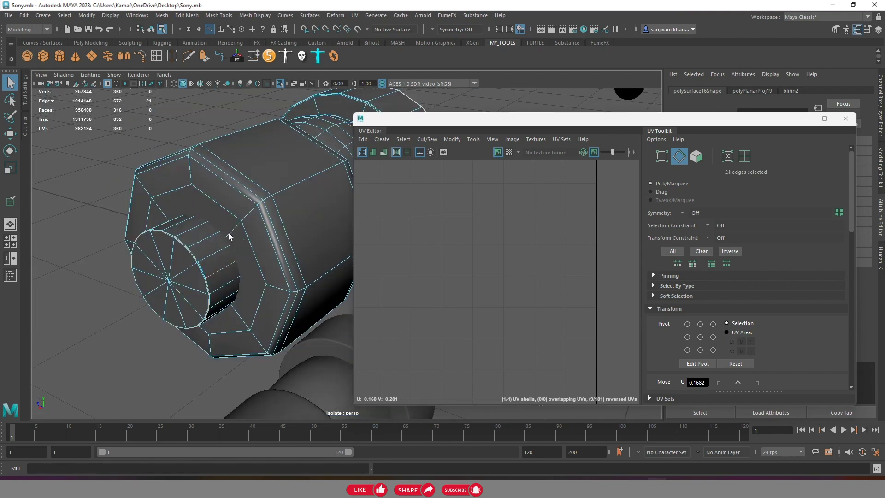
scroll(229, 234, up, 5)
alt+middle_drag(239, 286, 283, 258)
scroll(282, 259, up, 2)
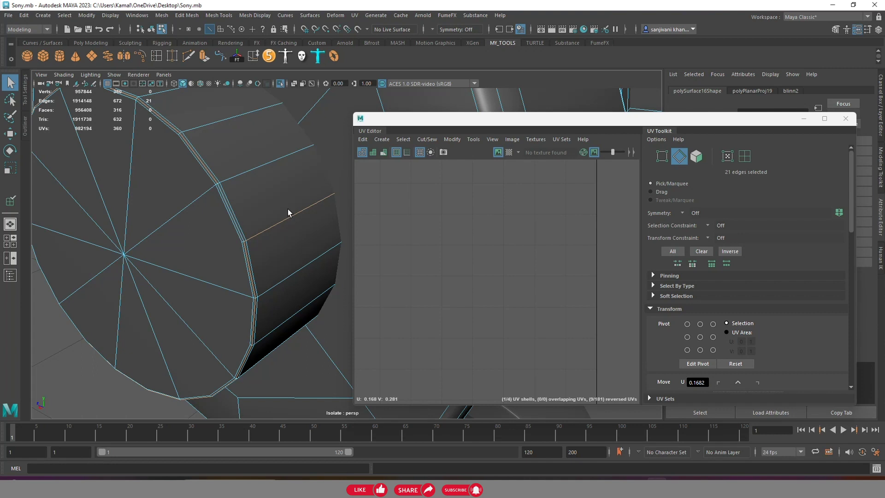
click(261, 232)
double_click(258, 236)
alt+drag(257, 239, 242, 241)
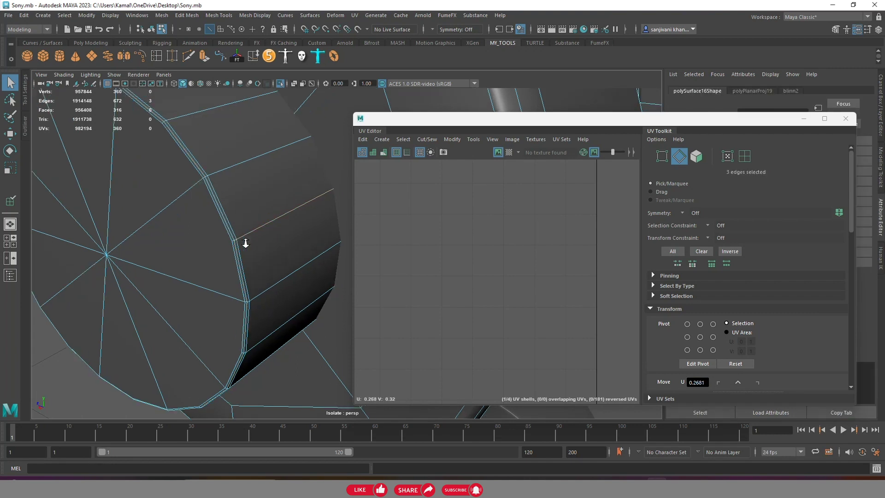
scroll(243, 249, up, 2)
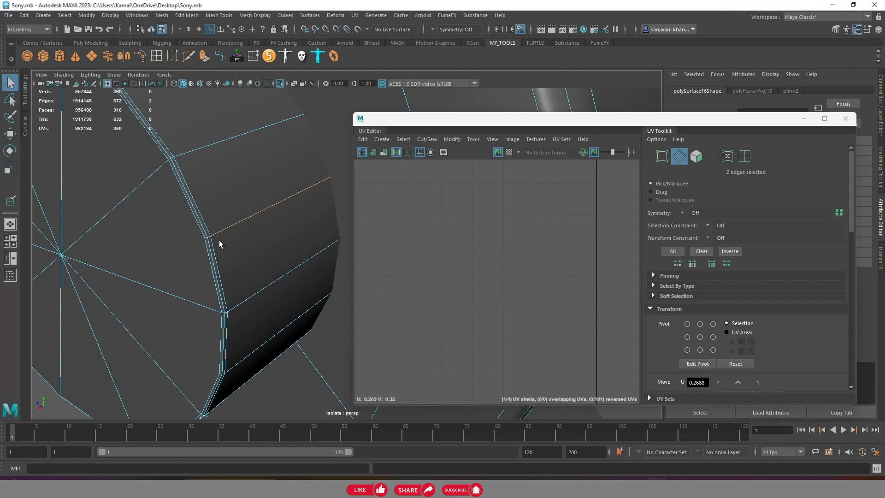
scroll(254, 216, down, 5)
mouse_move(330, 212)
alt+mouse_down()
mouse_move(327, 231)
mouse_move(299, 221)
mouse_move(294, 204)
alt+mouse_up()
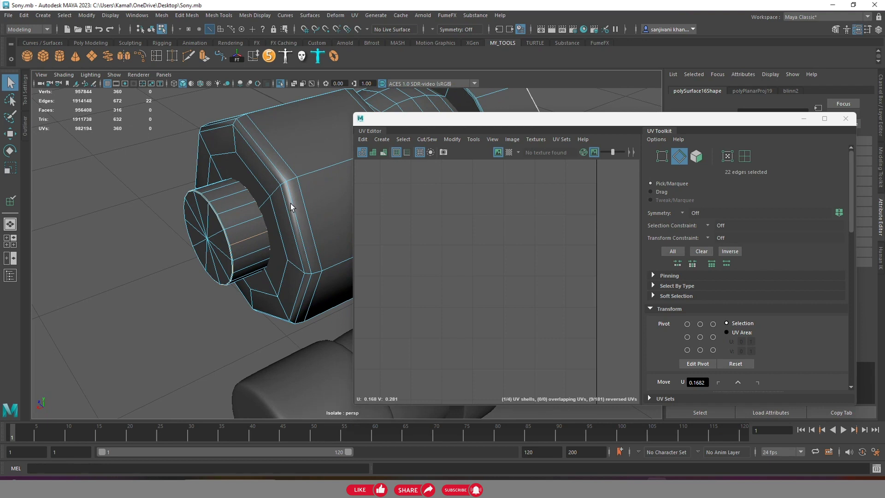
shift+double_click(288, 197)
shift+click(291, 180)
Add the ribbed section's edge loop to the seams and cut the UVs into 8 shells
mouse_move(291, 180)
alt+mouse_down()
mouse_move(283, 231)
mouse_move(193, 241)
mouse_move(225, 218)
alt+mouse_up()
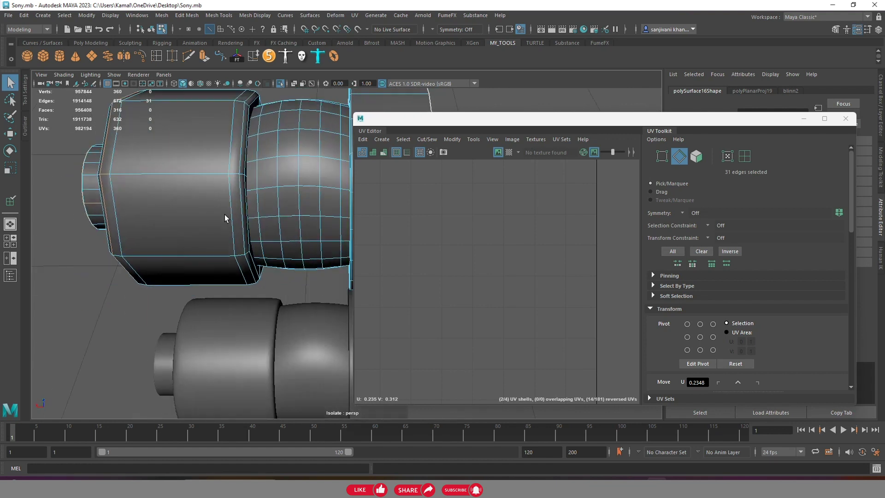
scroll(214, 139, up, 3)
mouse_move(152, 120)
alt+mouse_down()
mouse_move(253, 158)
mouse_move(267, 245)
mouse_move(221, 239)
mouse_move(197, 115)
mouse_move(217, 181)
alt+mouse_up()
scroll(261, 229, up, 5)
scroll(263, 221, up, 5)
alt+right_drag(263, 221, 259, 197)
mouse_move(258, 197)
alt+mouse_down()
mouse_move(291, 232)
mouse_move(304, 223)
alt+mouse_up()
alt+middle_drag(304, 223, 264, 210)
mouse_move(265, 210)
alt+mouse_down()
mouse_move(309, 252)
mouse_move(290, 263)
alt+mouse_up()
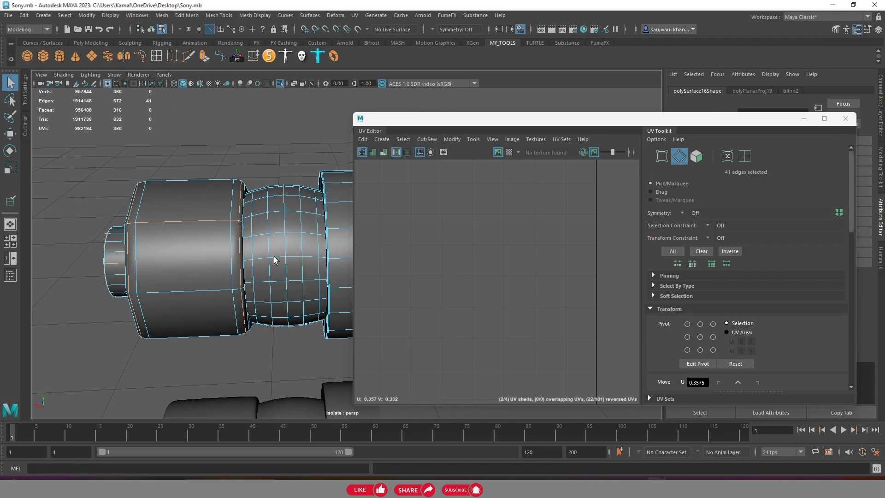
mouse_move(282, 213)
alt+mouse_down()
mouse_move(237, 227)
mouse_move(241, 253)
alt+mouse_up()
alt+middle_drag(241, 253, 243, 251)
scroll(322, 257, up, 3)
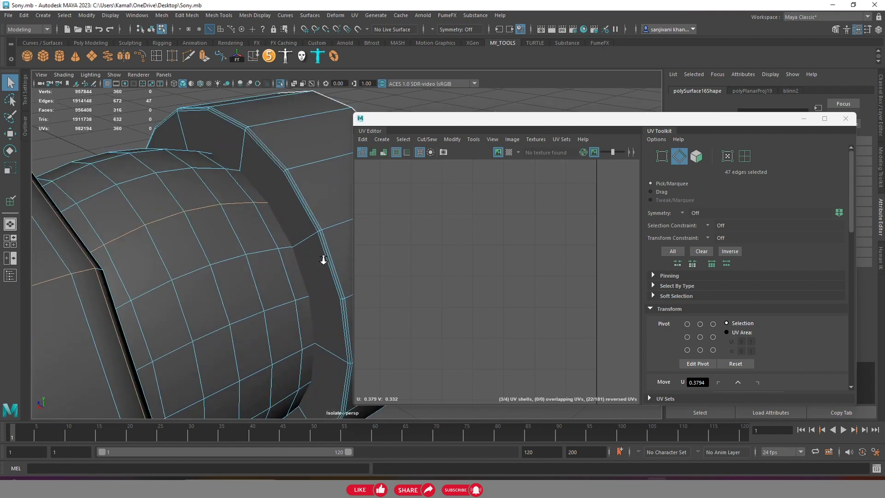
scroll(325, 257, up, 3)
shift+double_click(310, 228)
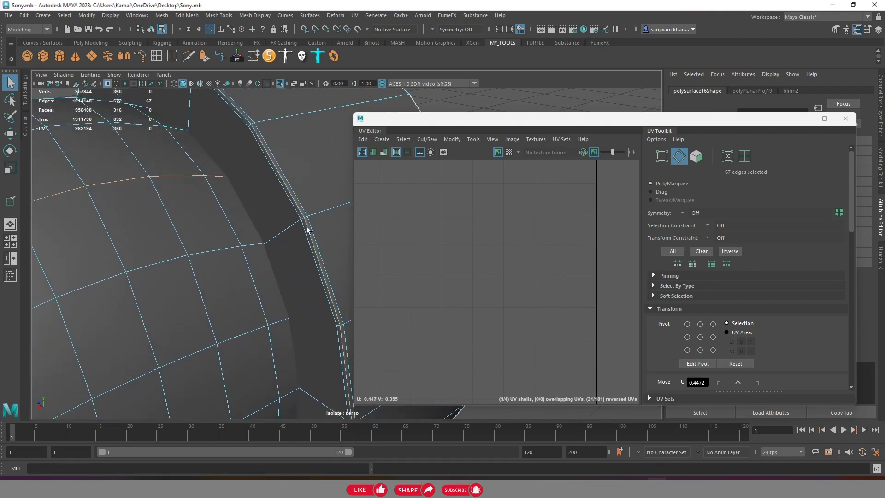
scroll(323, 258, down, 5)
scroll(326, 283, up, 3)
scroll(314, 261, up, 3)
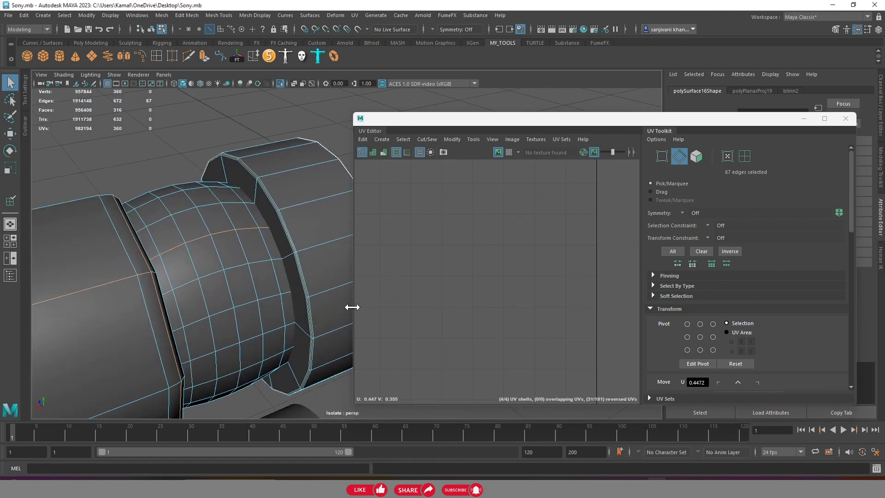
shift+click(308, 244)
scroll(247, 254, up, 3)
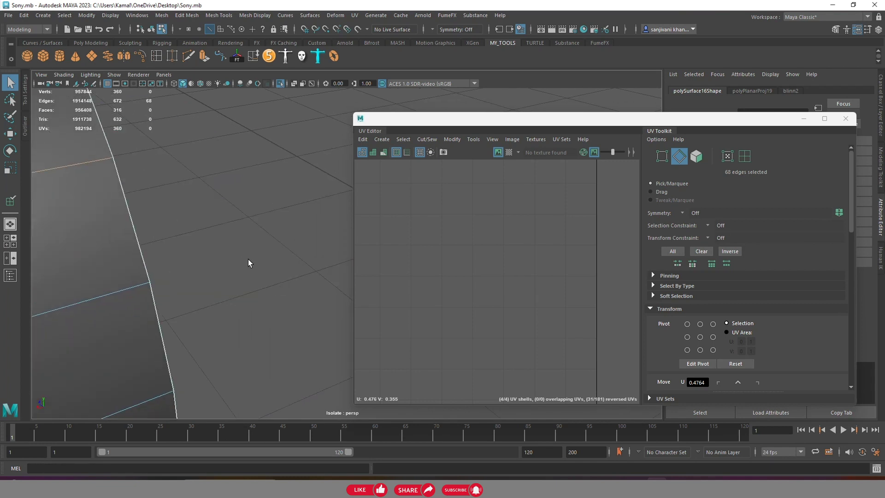
scroll(207, 249, down, 10)
alt+drag(184, 244, 322, 221)
mouse_move(575, 217)
shift+right_down()
mouse_move(521, 246)
mouse_move(522, 237)
shift+right_up()
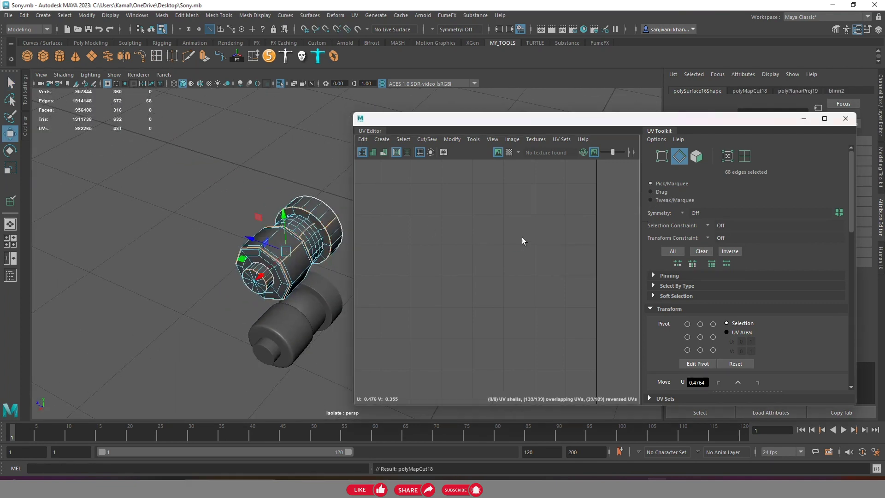
Select all of the connector's faces and unfold its UV shells
click(696, 158)
scroll(456, 234, down, 5)
scroll(468, 232, down, 5)
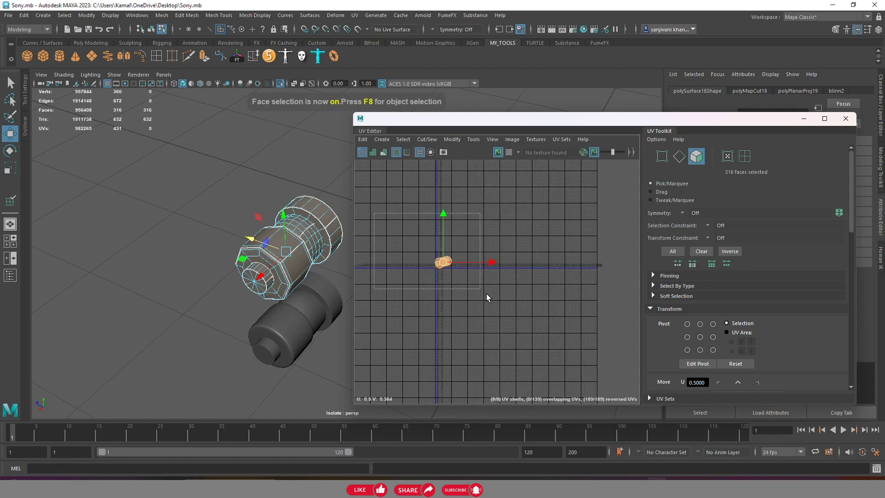
scroll(486, 294, up, 3)
scroll(568, 238, up, 3)
shift+right_drag(565, 239, 447, 243)
Pack the connector's UV shells without overlaps
scroll(712, 337, down, 3)
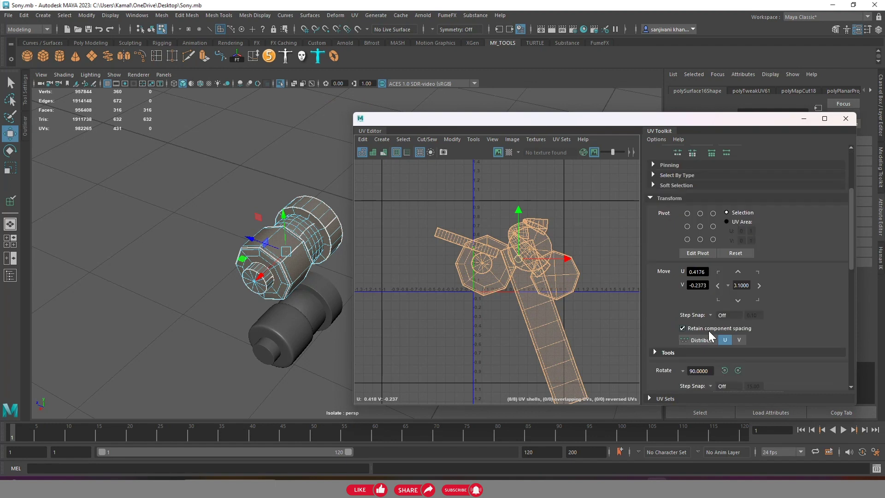
scroll(712, 336, down, 3)
scroll(668, 333, down, 3)
scroll(673, 369, down, 1)
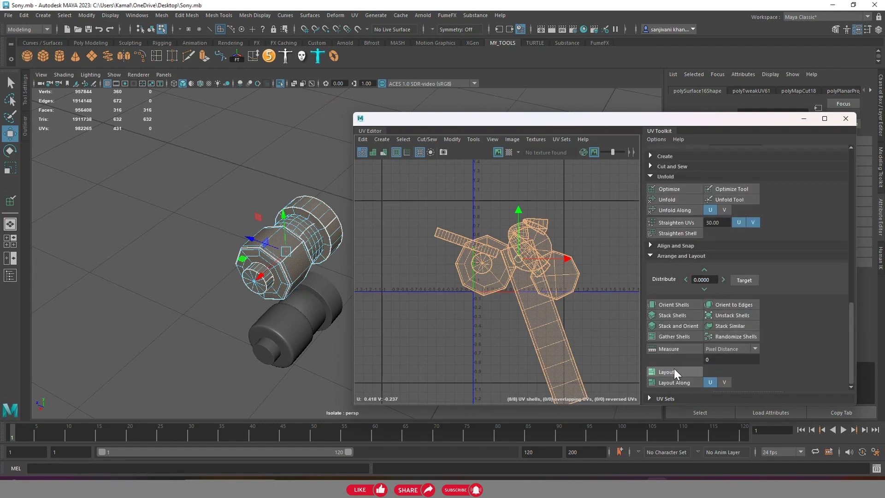
click(671, 371)
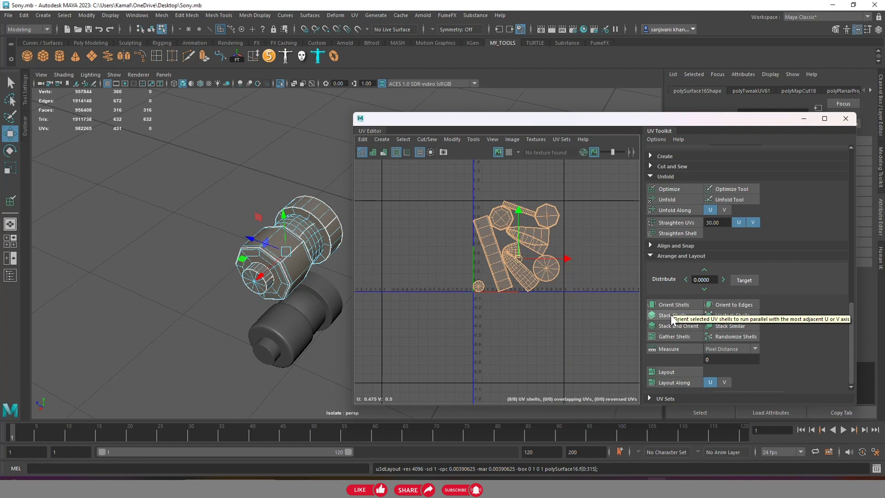
Orient the shells straight and move the bent elbow shell below the U axis
click(667, 301)
click(510, 271)
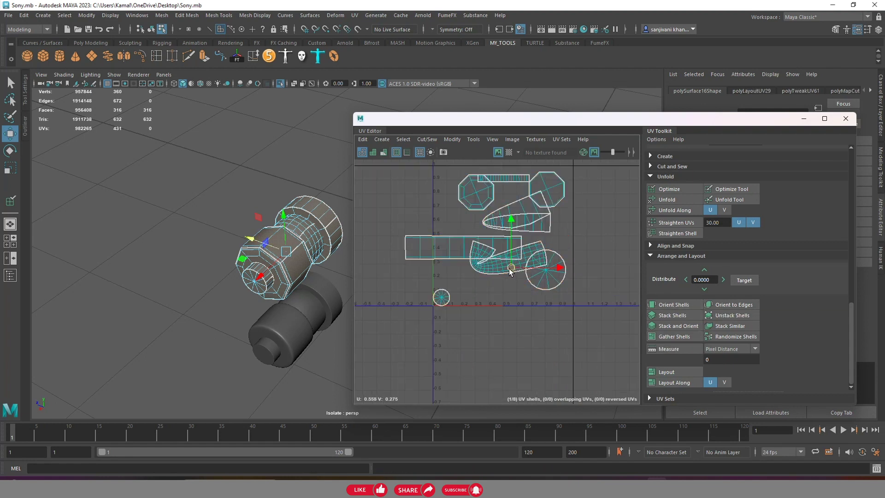
drag(511, 271, 519, 345)
scroll(692, 229, up, 4)
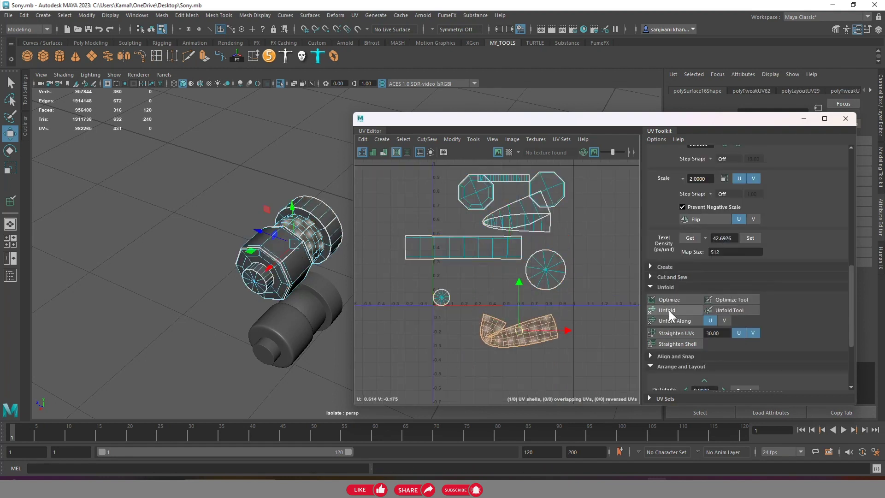
Relax the bent elbow shell with nine passes of Optimize
click(674, 298)
click(674, 298)
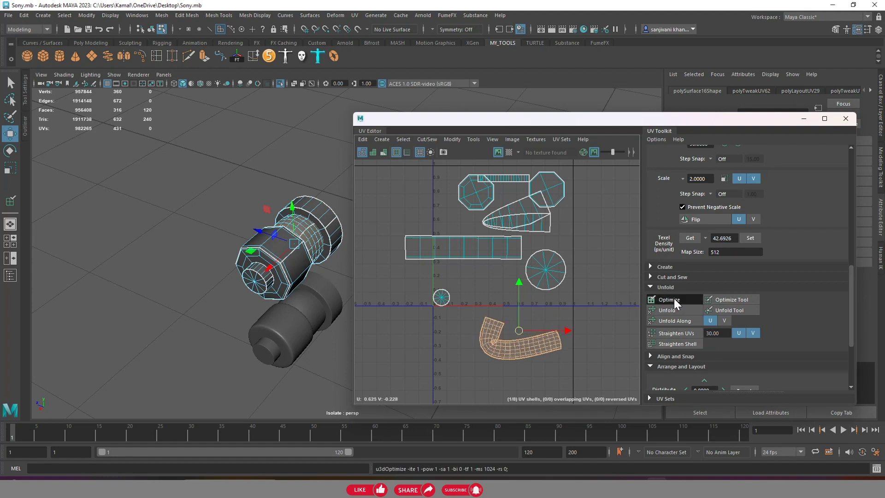
click(674, 297)
click(674, 298)
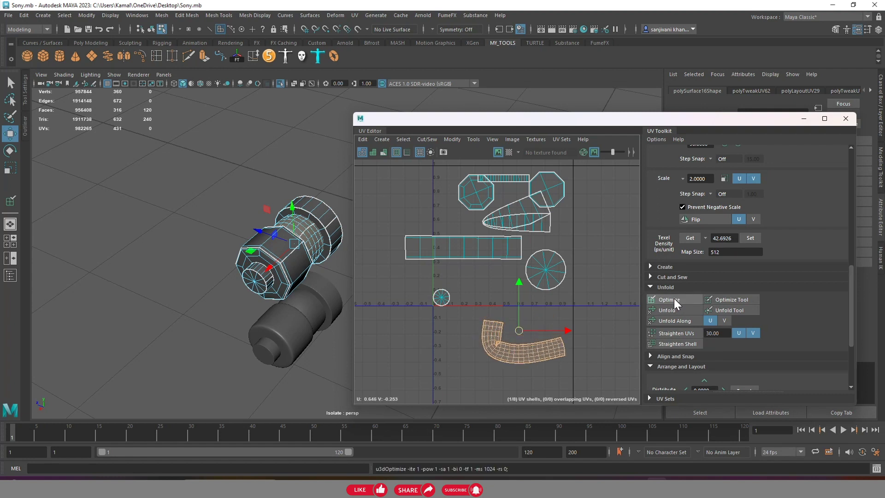
click(674, 298)
click(673, 297)
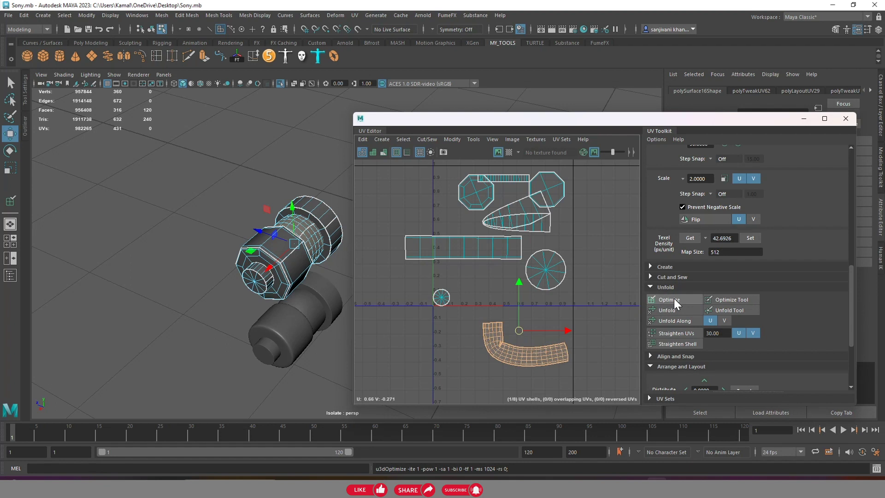
click(674, 298)
click(674, 298)
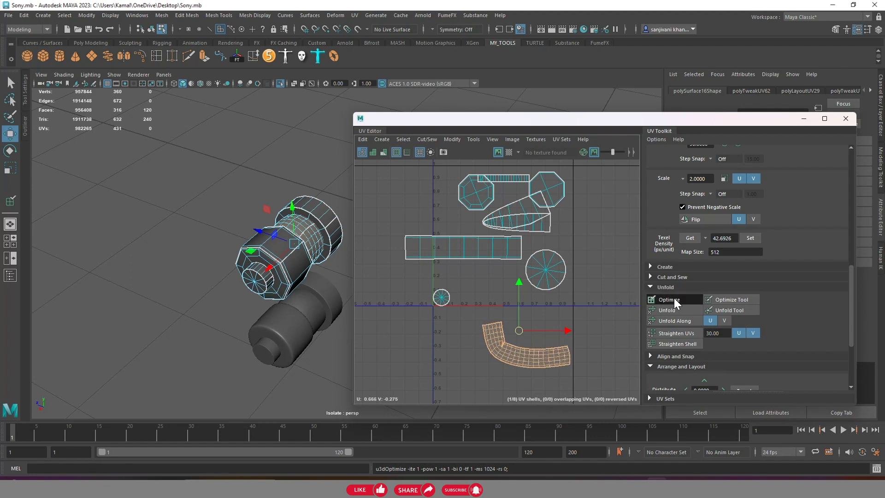
click(674, 297)
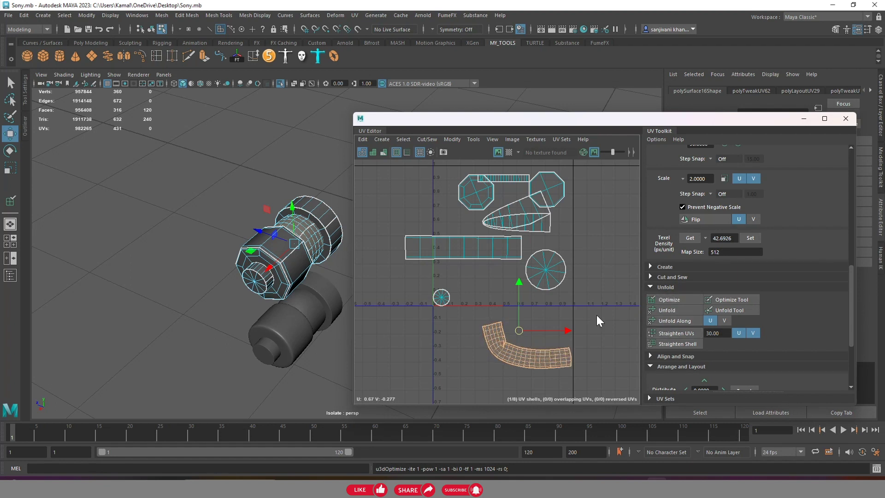
scroll(503, 236, up, 1)
scroll(503, 236, up, 3)
Straighten the shell's UV rows and smooth its sharp corner with the Optimize brush
click(670, 332)
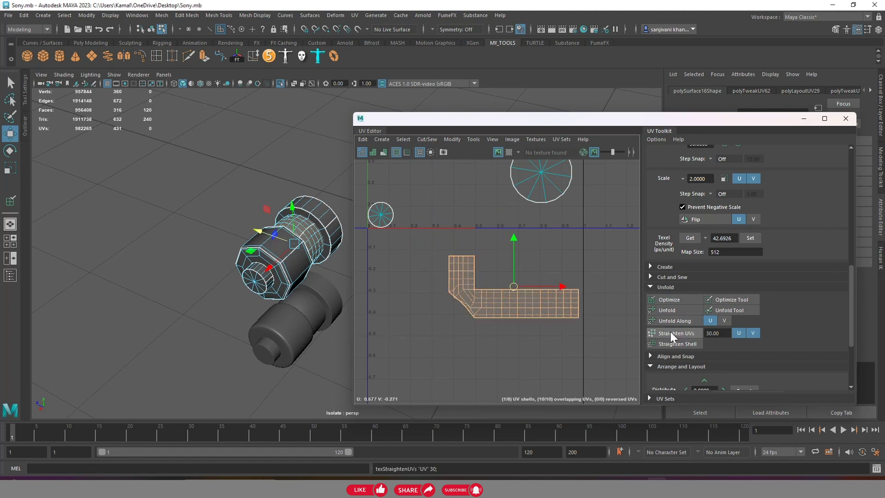
click(667, 310)
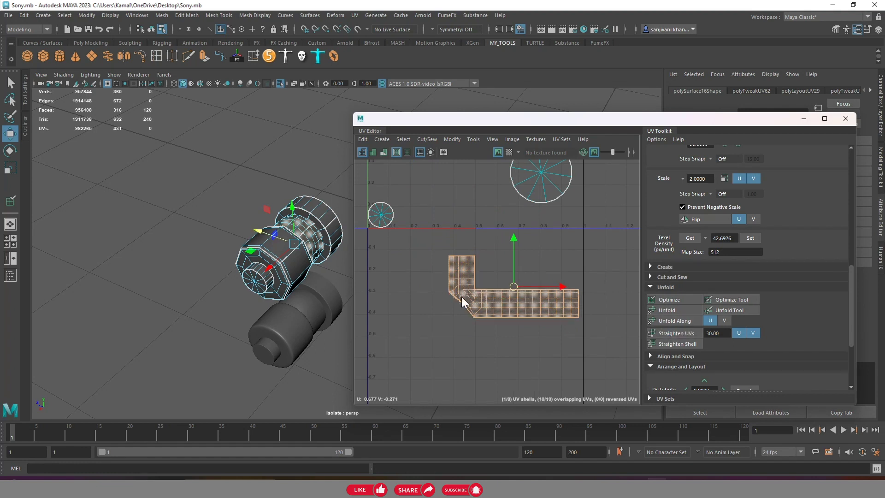
key(ctrl+z)
click(738, 300)
mouse_move(493, 302)
mouse_down()
mouse_move(450, 260)
mouse_move(489, 309)
mouse_move(385, 258)
mouse_move(627, 305)
mouse_up()
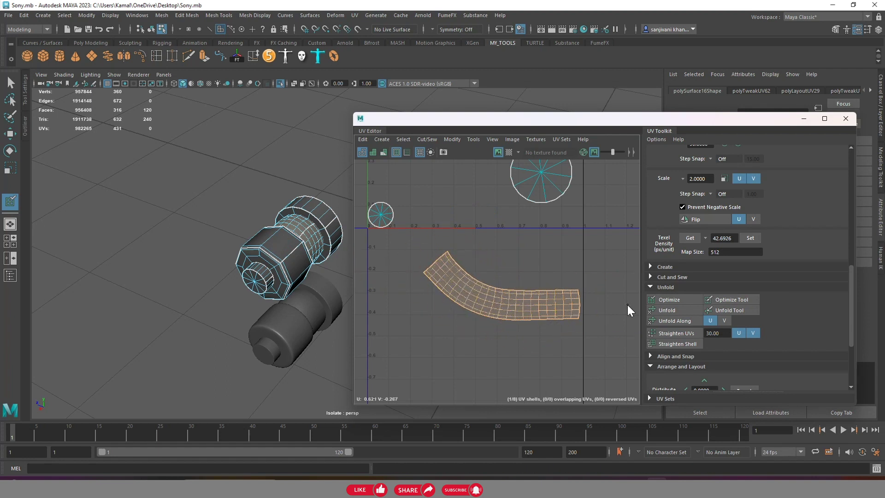
click(676, 333)
drag(457, 306, 496, 305)
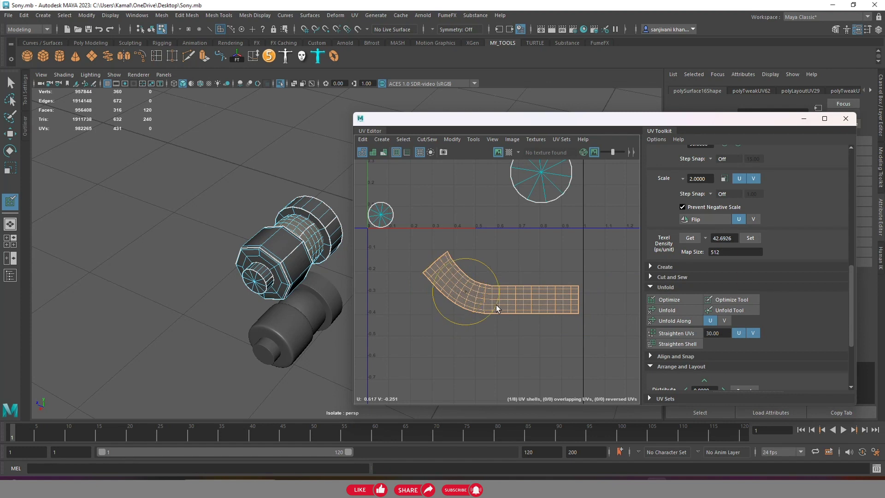
Repeatedly straighten the bend and straight sections until the shell is a flat strip
click(673, 333)
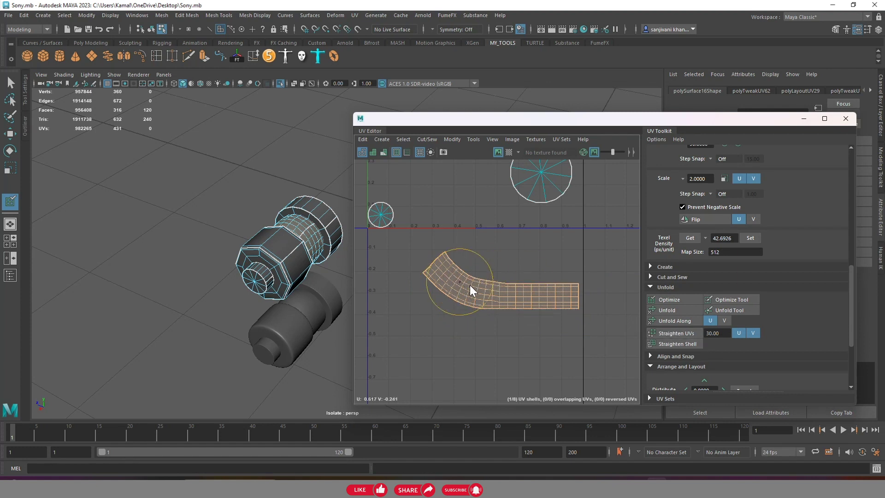
click(672, 336)
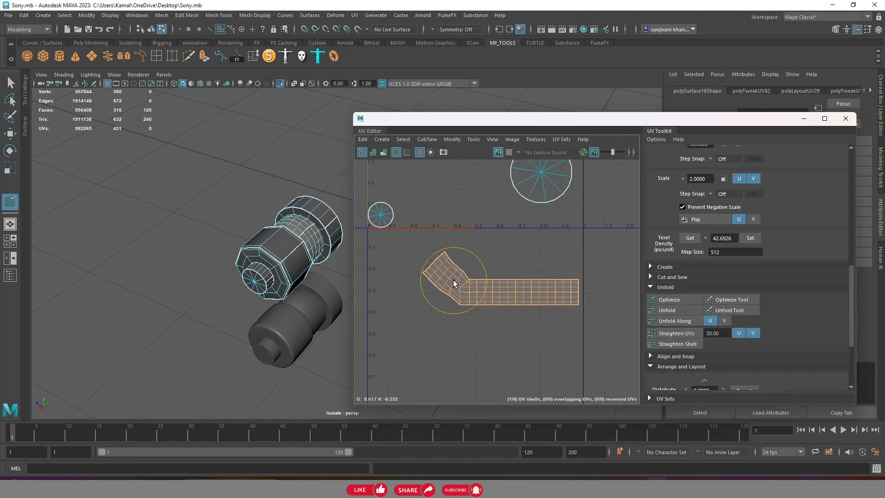
click(676, 334)
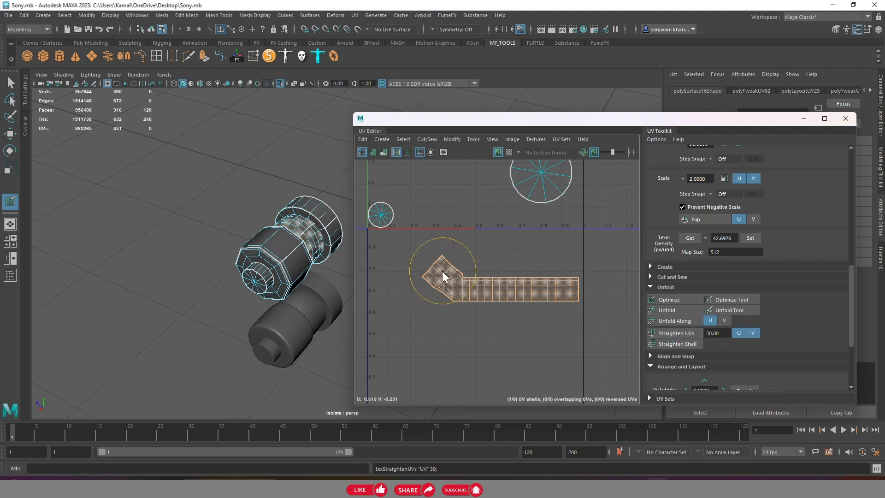
click(444, 273)
click(668, 333)
click(438, 278)
click(685, 333)
click(440, 278)
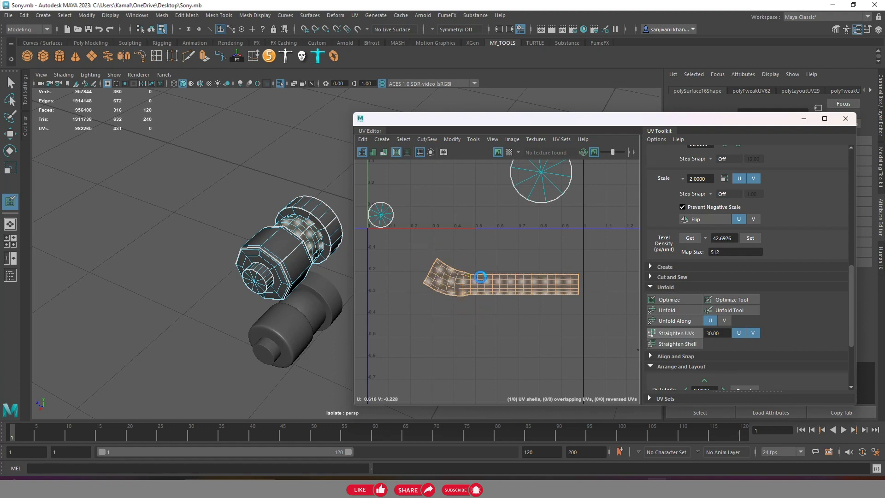
click(440, 278)
click(676, 332)
click(440, 277)
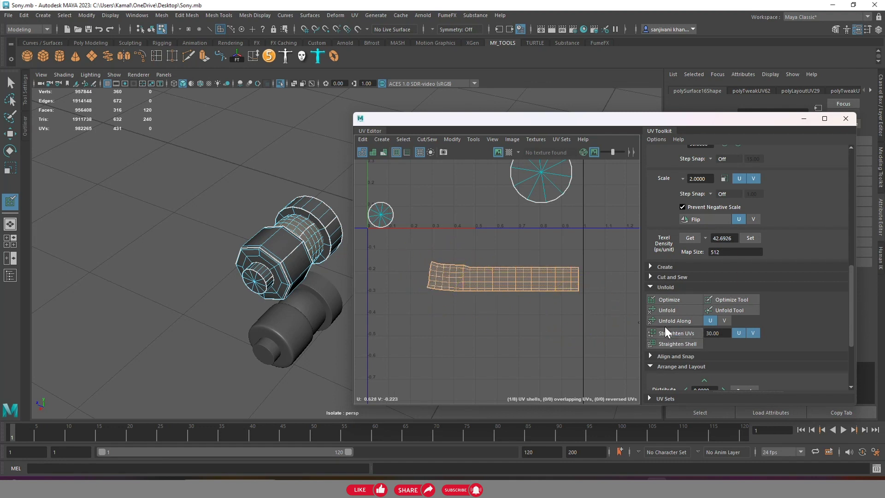
click(674, 333)
scroll(514, 272, down, 2)
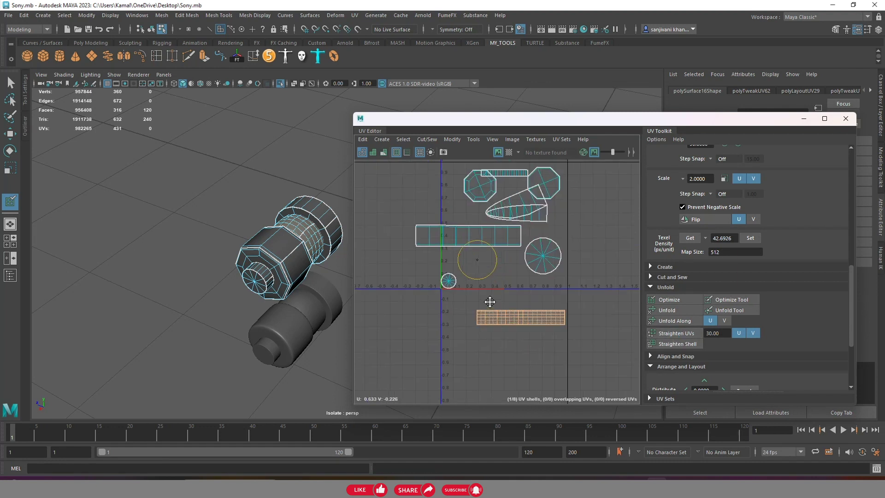
Select the cone-shaped shell and move it clear of the other shells
alt+middle_drag(518, 235, 514, 258)
key(w)
click(505, 226)
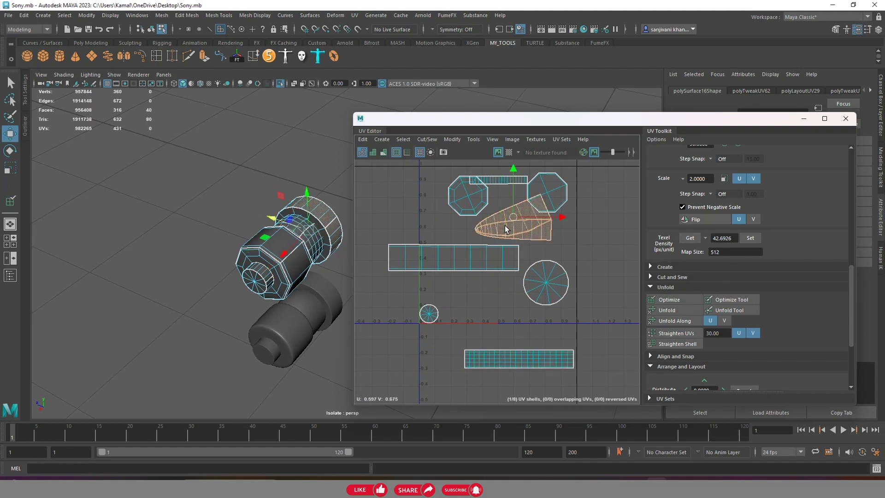
drag(510, 222, 565, 246)
alt+middle_drag(634, 253, 564, 253)
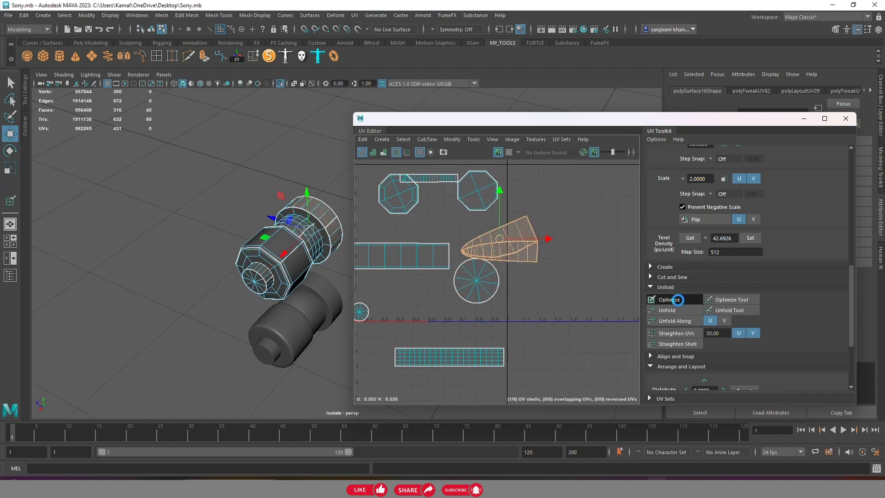
Relax the cone shell with Optimize and the Optimize brush into a C-shaped ring
click(677, 300)
click(722, 300)
scroll(518, 265, up, 3)
mouse_move(526, 201)
mouse_down()
mouse_move(472, 231)
mouse_move(548, 286)
mouse_move(477, 246)
mouse_move(430, 242)
mouse_up()
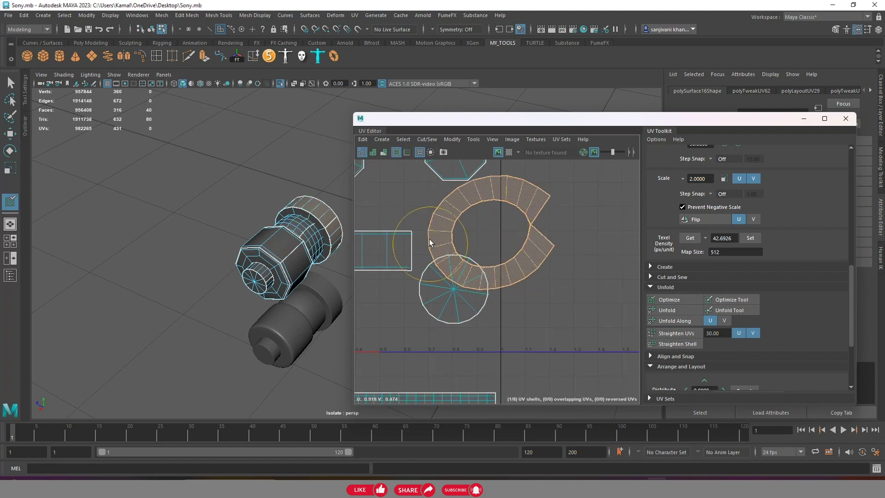
scroll(523, 235, down, 2)
scroll(523, 235, down, 1)
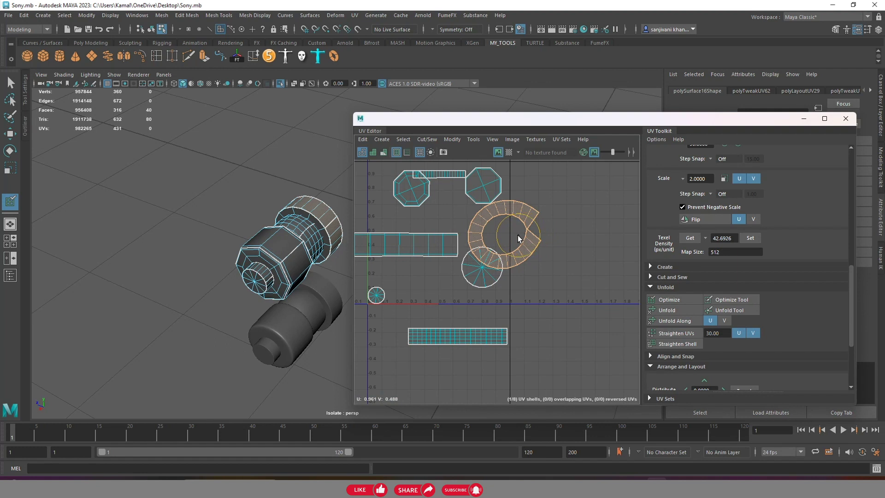
Select all eight shells, orient them straight and pack them into tile 1001
scroll(515, 242, up, 1)
scroll(539, 237, up, 1)
scroll(544, 244, up, 1)
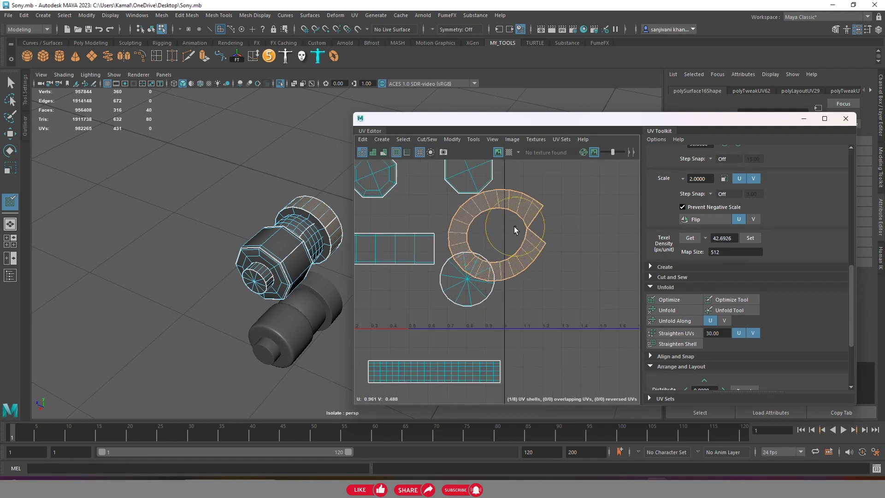
scroll(530, 244, down, 2)
key(w)
scroll(541, 259, down, 1)
drag(399, 198, 590, 346)
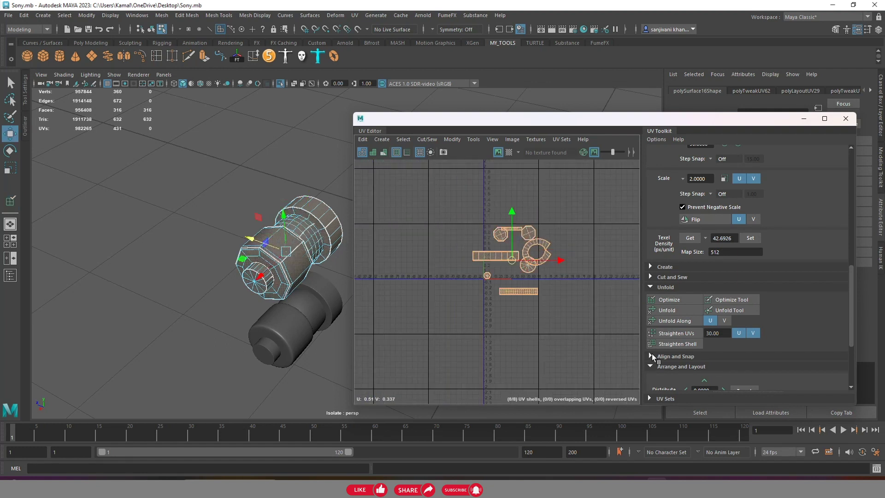
scroll(705, 374, down, 3)
click(681, 330)
shift+right_drag(540, 231, 475, 259)
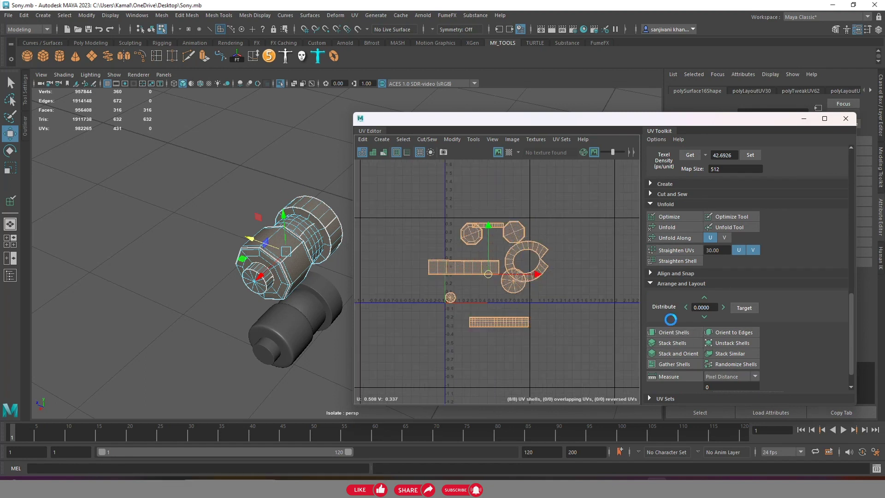
Display the checker pattern on the connector and tumble the view to inspect it
click(509, 152)
scroll(380, 226, up, 2)
alt+drag(322, 230, 280, 229)
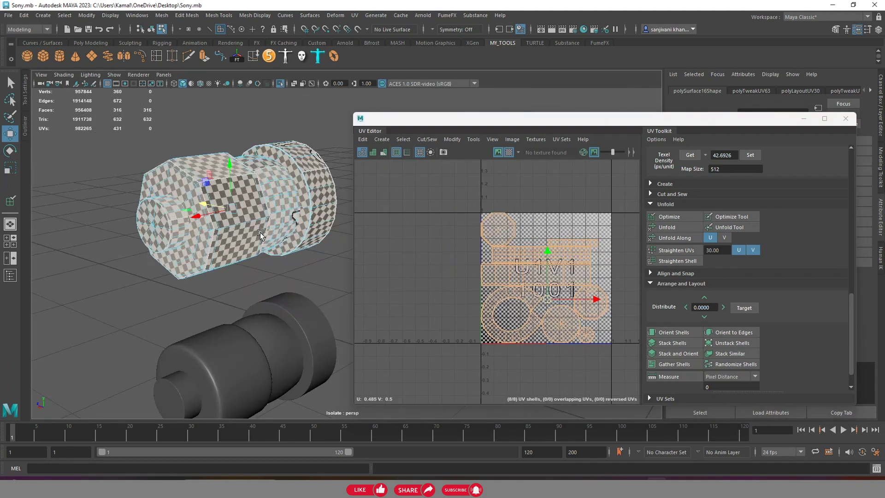
alt+right_drag(280, 229, 321, 258)
mouse_move(322, 258)
alt+mouse_down()
mouse_move(221, 281)
mouse_move(276, 272)
mouse_move(346, 219)
alt+mouse_up()
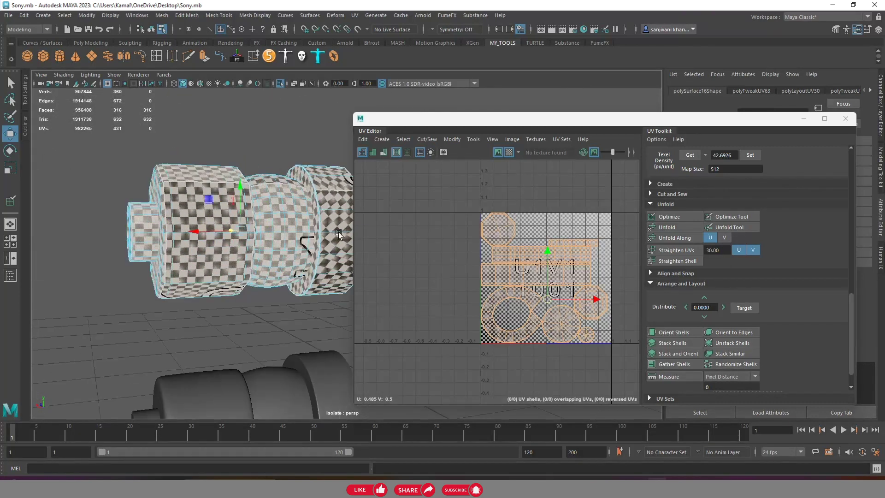
click(346, 219)
scroll(494, 294, up, 2)
Cut the middle section's UVs along its short edge
click(494, 293)
alt+drag(321, 226, 399, 272)
scroll(546, 311, up, 3)
scroll(534, 302, up, 2)
scroll(523, 294, up, 2)
scroll(522, 294, up, 3)
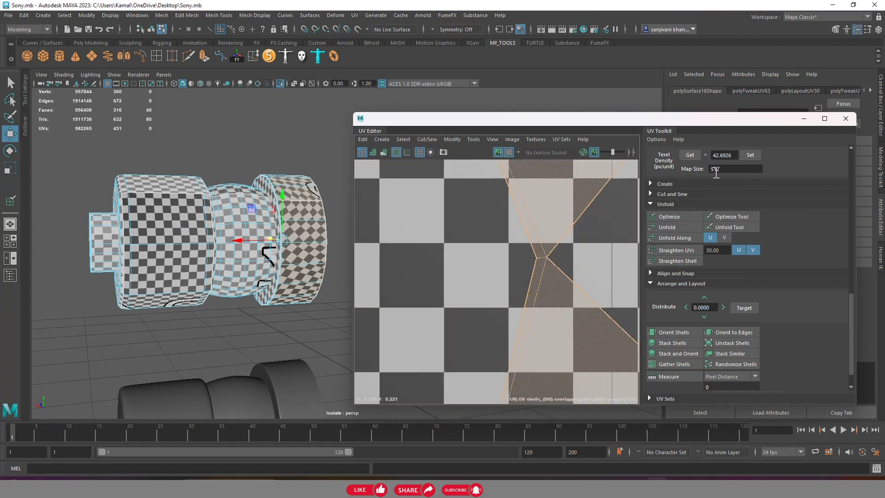
scroll(698, 165, up, 3)
scroll(685, 164, up, 3)
scroll(675, 172, up, 3)
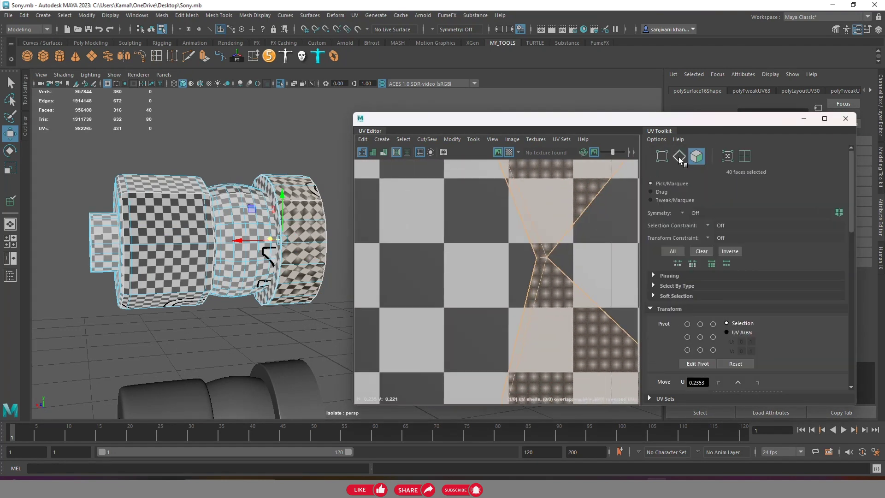
click(679, 157)
click(542, 276)
shift+right_drag(590, 248, 572, 225)
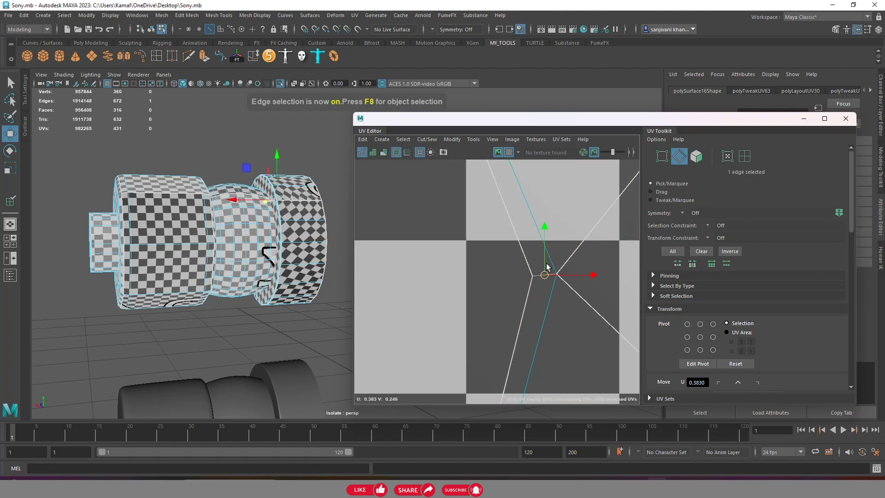
Select the middle section's whole shell and move it to the right in the tile
click(691, 161)
double_click(548, 310)
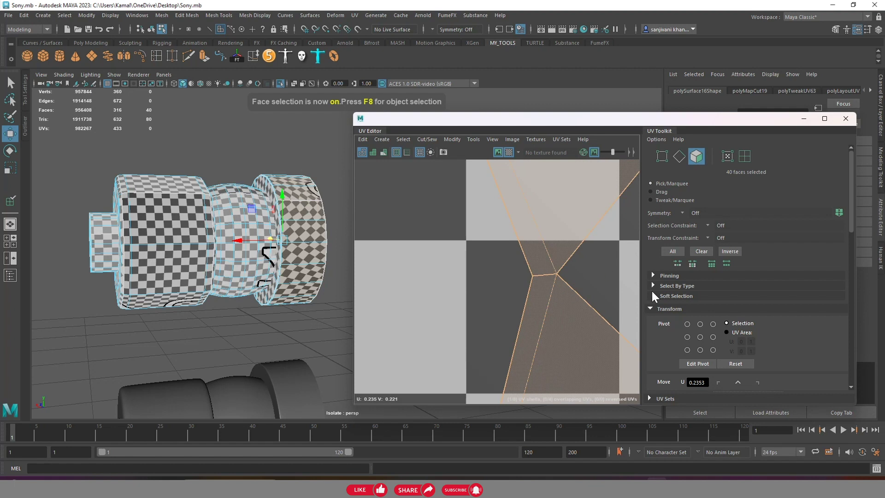
scroll(556, 272, down, 3)
right_drag(560, 267, 386, 271)
mouse_move(387, 271)
middle_down()
mouse_move(513, 251)
mouse_move(474, 237)
middle_up()
scroll(513, 251, down, 3)
scroll(463, 251, down, 2)
scroll(478, 229, down, 2)
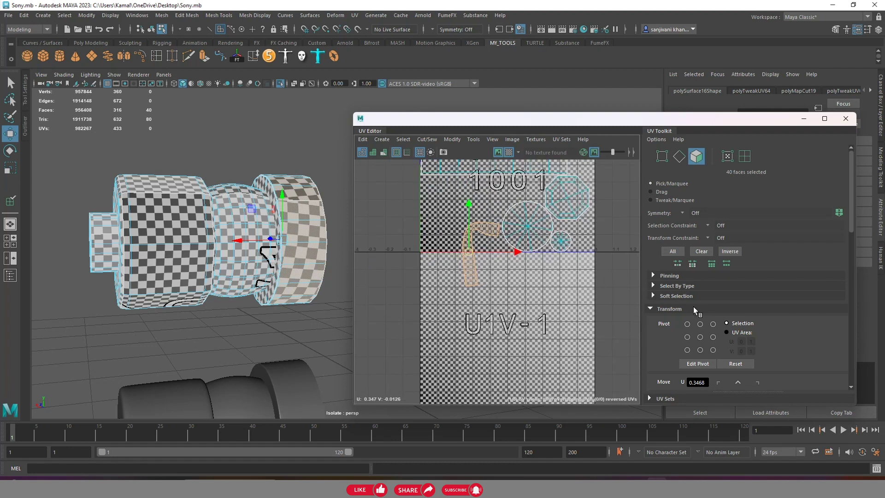
scroll(686, 284, down, 5)
scroll(701, 366, down, 5)
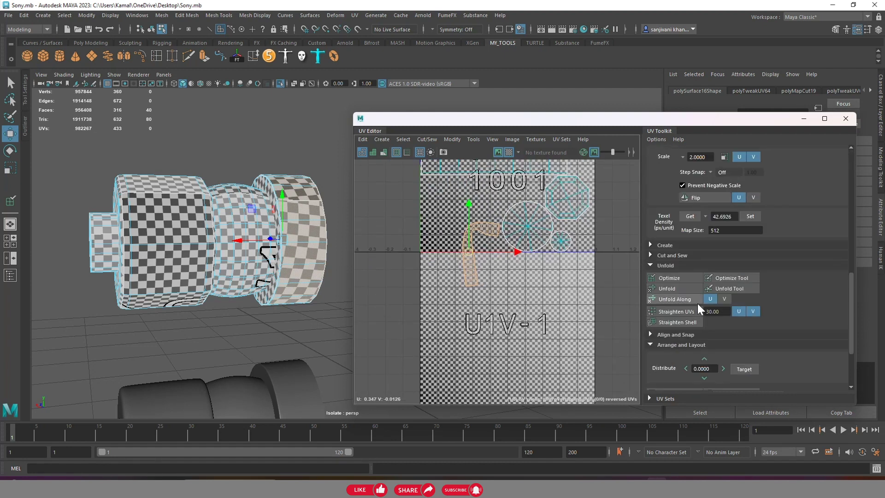
scroll(697, 303, down, 5)
Orient the strip shell to the UV axes and frame it in view
click(671, 304)
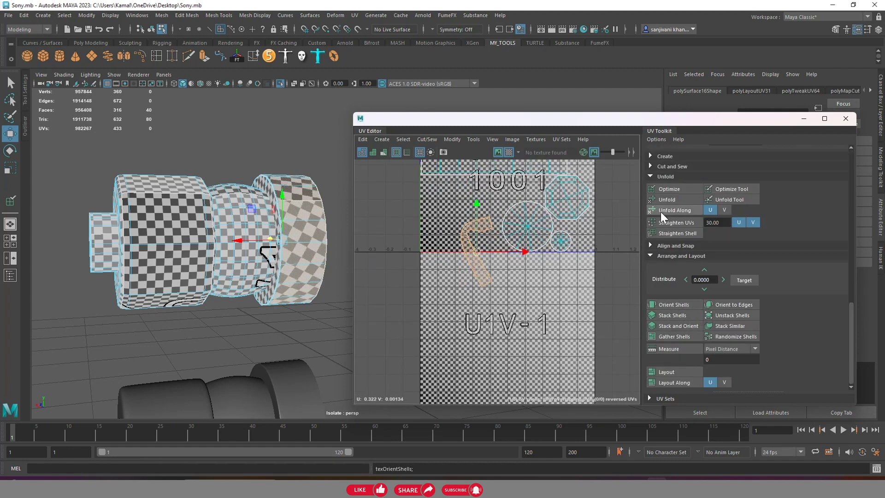
click(669, 201)
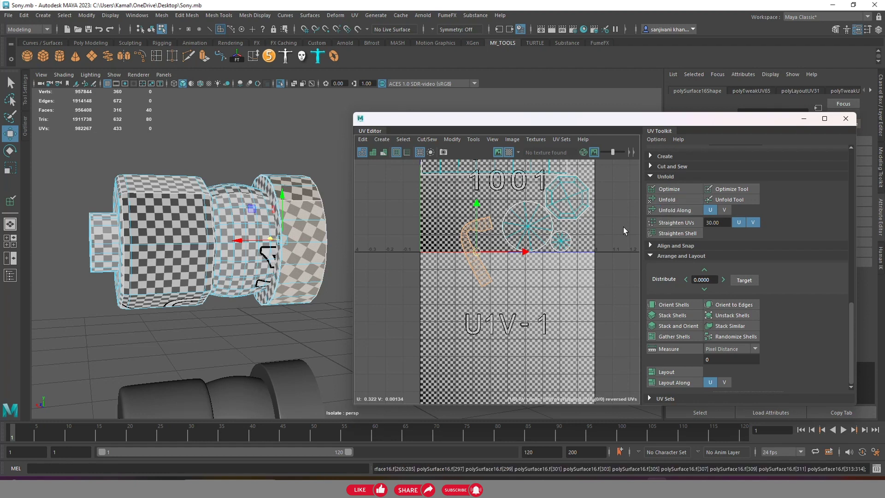
key(f)
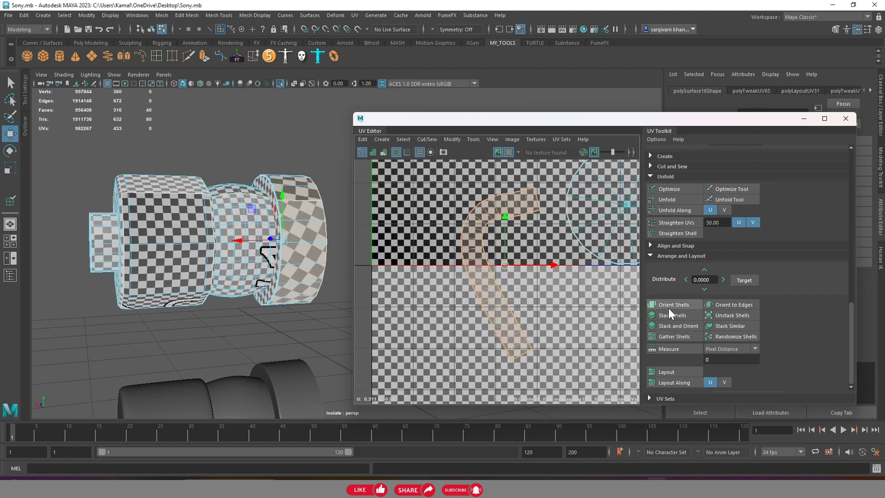
click(671, 306)
drag(462, 236, 471, 226)
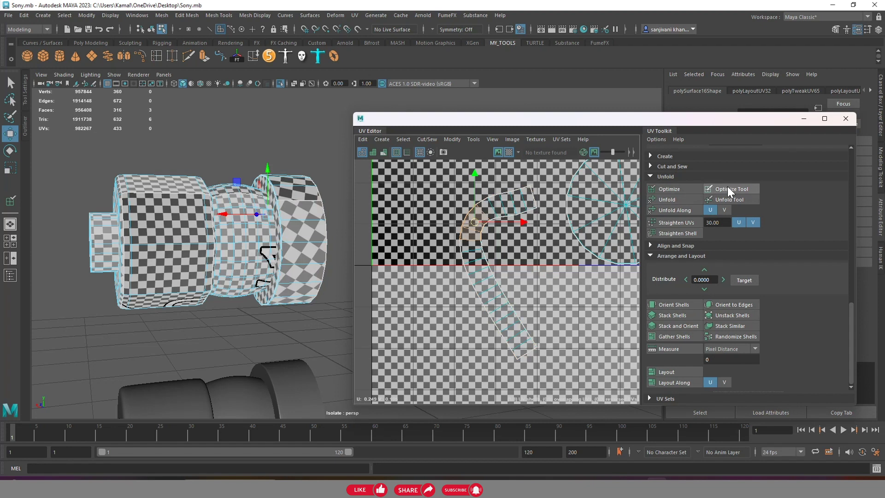
Relax the strip's bend with the UV brush, reselect the shell and hide the checker pattern
click(731, 189)
scroll(510, 226, down, 3)
double_click(489, 242)
key(w)
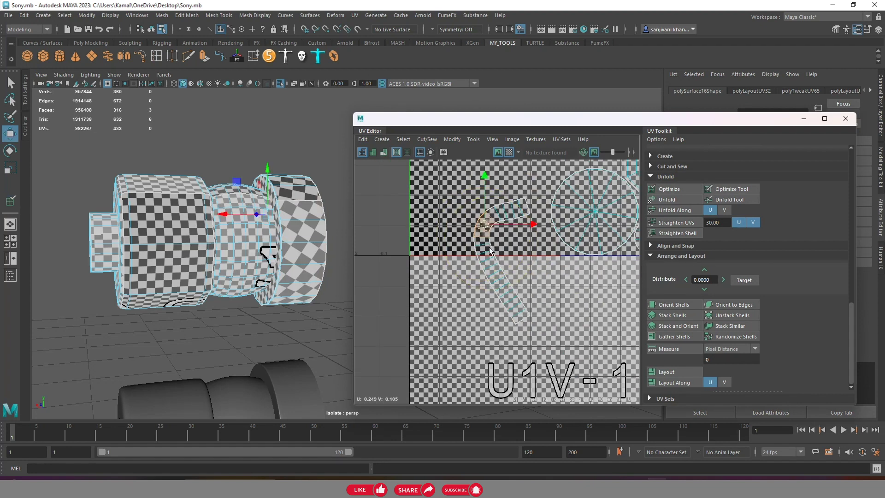
click(508, 153)
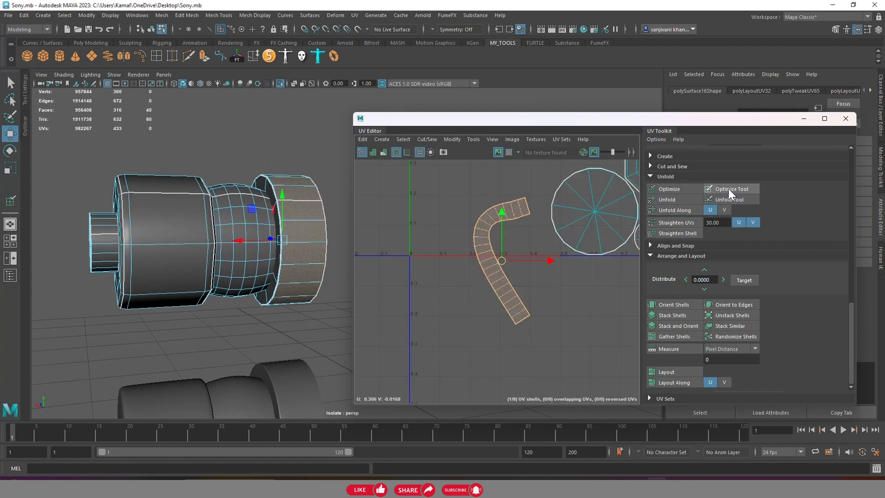
Optimize the strip shell four times, then straighten its UVs
click(665, 189)
click(664, 189)
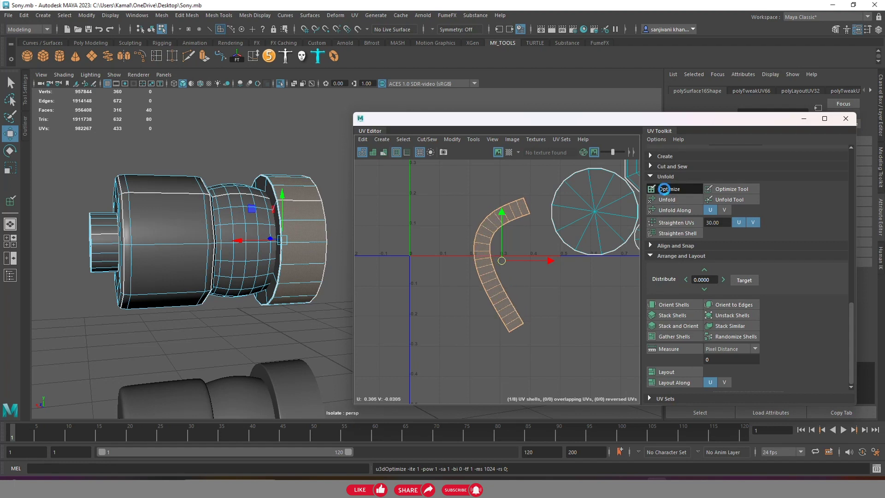
click(665, 189)
click(664, 189)
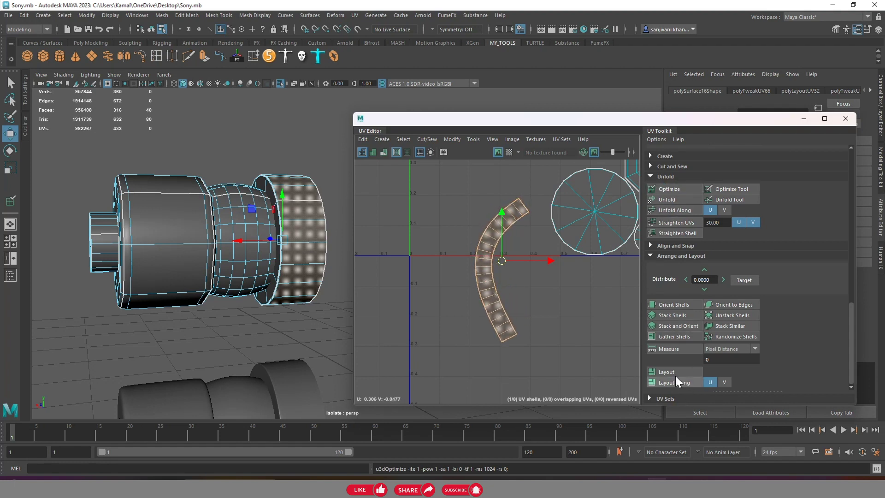
click(685, 221)
click(718, 188)
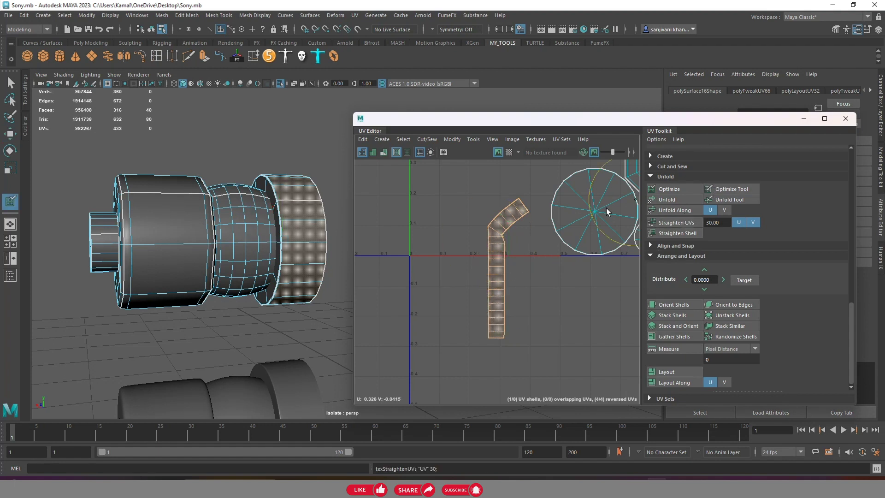
Repeatedly straighten the strip and smooth its bent top tip until no UVs overlap
click(676, 222)
click(670, 221)
click(668, 223)
click(669, 222)
mouse_move(511, 212)
mouse_down()
mouse_move(501, 205)
mouse_move(516, 212)
mouse_up()
click(669, 222)
click(678, 223)
click(666, 224)
click(668, 224)
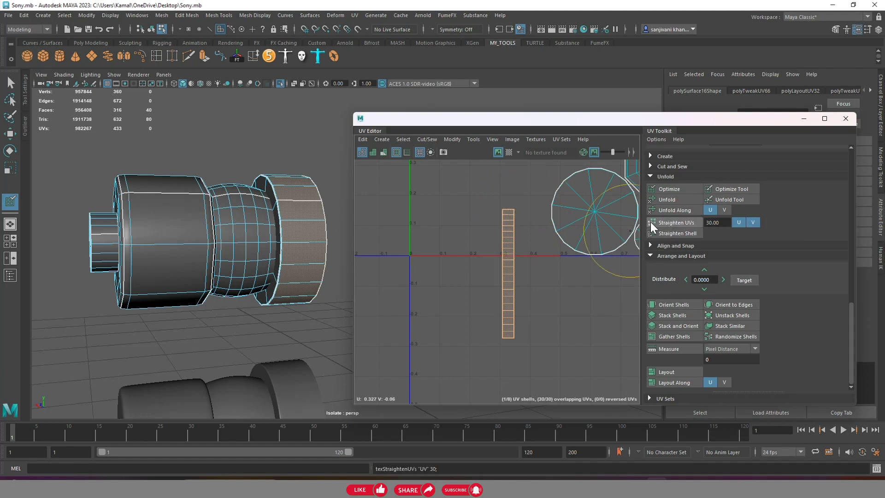
scroll(504, 245, down, 5)
key(w)
scroll(515, 240, down, 3)
scroll(515, 239, down, 1)
Select all eight UV shells and orient them to the axes
drag(543, 251, 470, 173)
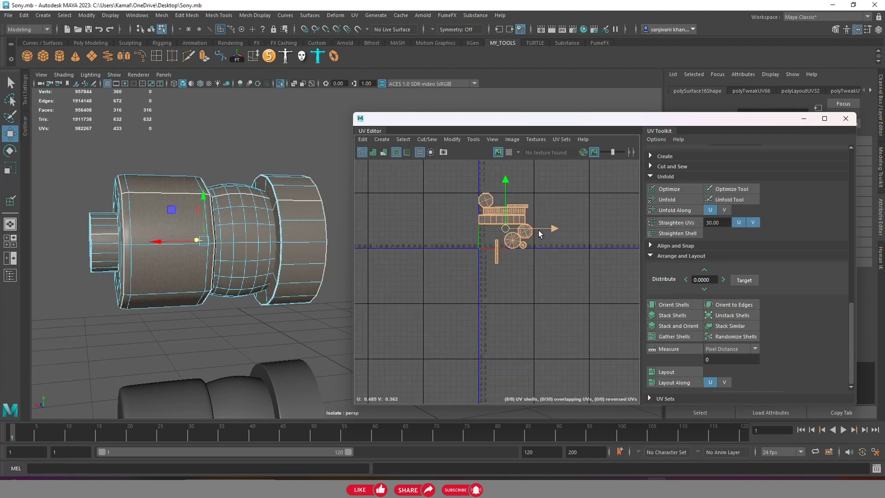
click(673, 304)
scroll(498, 225, up, 2)
scroll(523, 214, up, 2)
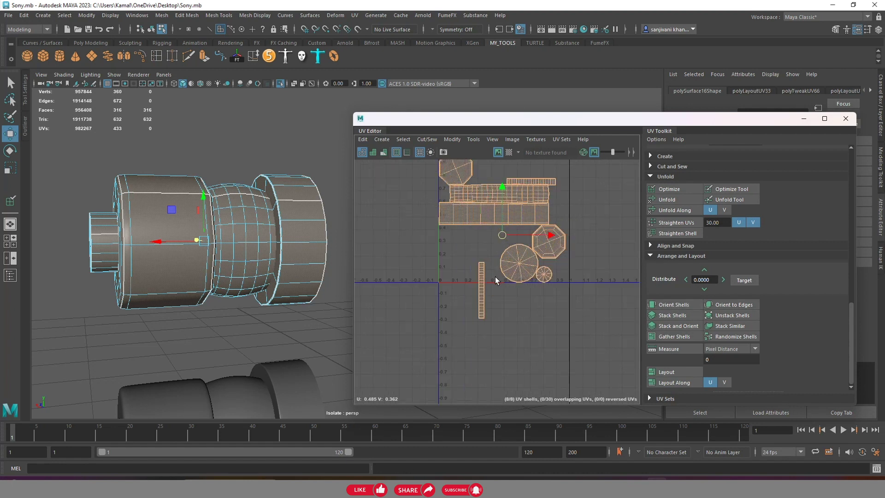
Rotate the vertical strip shell 90° so it lies horizontal
click(482, 283)
scroll(728, 211, up, 5)
scroll(727, 212, up, 3)
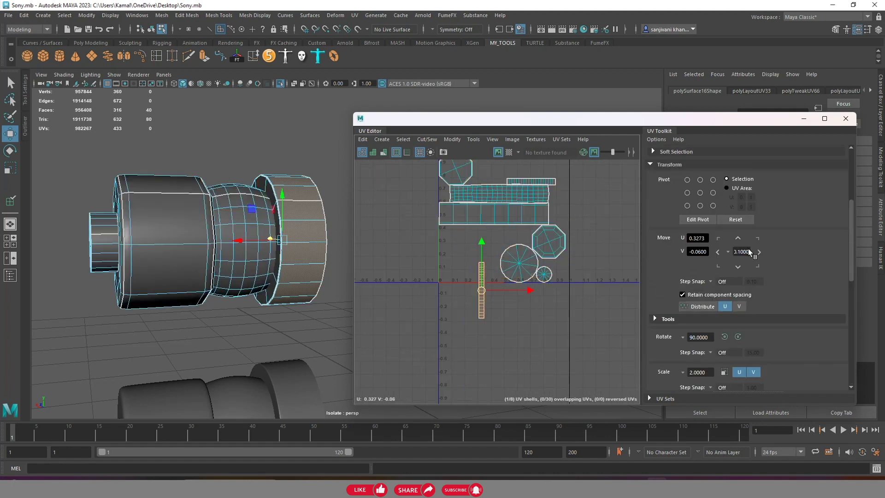
click(733, 338)
scroll(497, 226, down, 3)
Select all shells and lay them out packed without overlaps
drag(452, 187, 528, 251)
scroll(480, 198, up, 2)
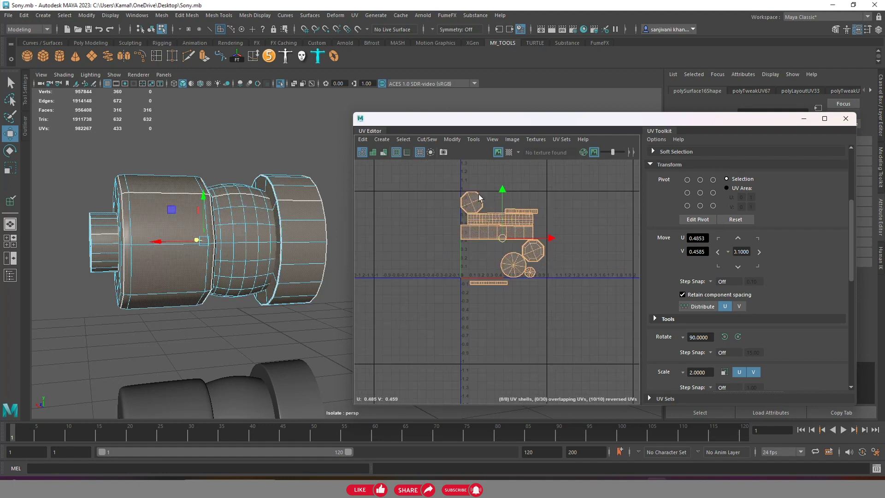
right_drag(519, 216, 421, 256)
scroll(502, 255, down, 2)
scroll(502, 258, up, 2)
scroll(502, 259, down, 3)
Return the 3D view to Object Mode selection
right_click(238, 190)
right_drag(239, 193, 273, 180)
scroll(276, 230, down, 5)
scroll(286, 249, up, 2)
scroll(294, 262, down, 2)
scroll(267, 231, down, 2)
scroll(174, 217, down, 2)
scroll(251, 192, down, 2)
scroll(207, 197, up, 2)
scroll(198, 193, up, 1)
Transfer the reference part's UVs onto a duplicate camera part via Transfer Attributes Options
click(183, 191)
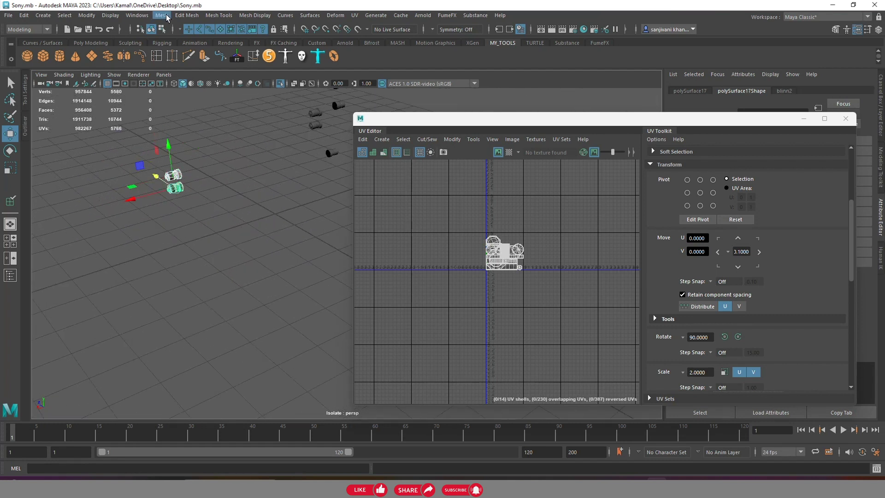
click(162, 15)
click(247, 181)
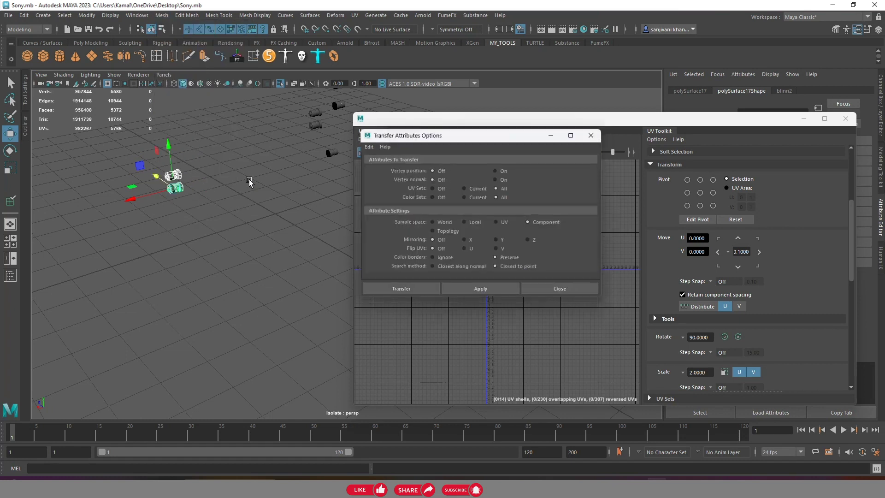
click(483, 292)
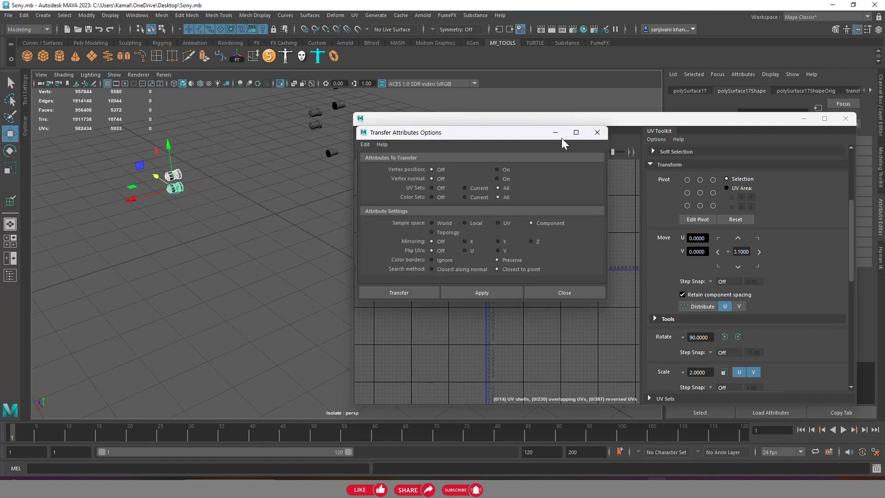
mouse_move(561, 137)
mouse_down()
mouse_move(473, 157)
mouse_move(215, 291)
mouse_up()
Inspect the lower camera copy's transferred UV shells by moving them aside in the UV Editor
click(176, 189)
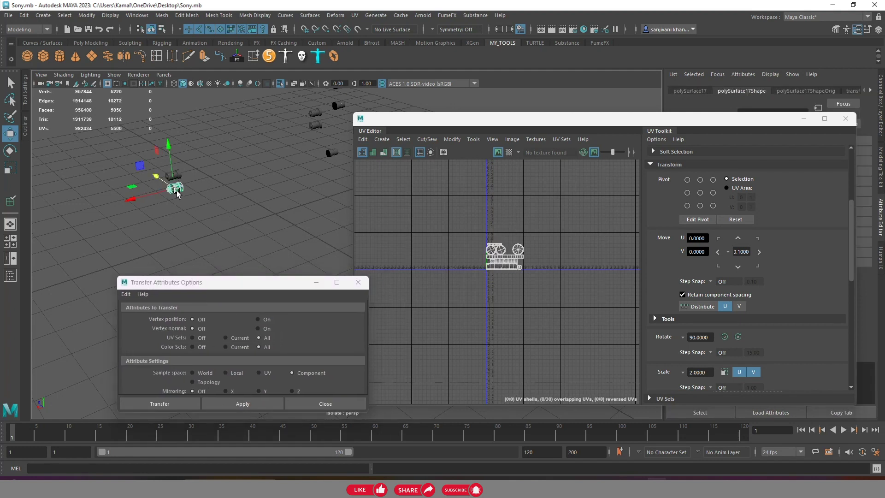
scroll(731, 191, up, 5)
click(697, 157)
drag(438, 233, 521, 266)
middle_drag(522, 266, 524, 294)
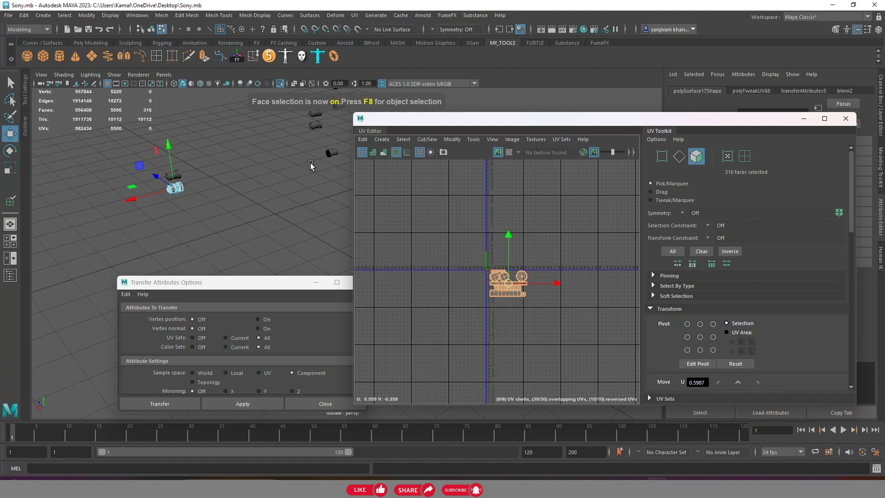
alt+middle_drag(310, 162, 258, 195)
right_drag(258, 195, 288, 181)
mouse_move(295, 178)
alt+mouse_down()
mouse_move(312, 172)
mouse_move(202, 204)
mouse_move(322, 159)
mouse_move(248, 186)
mouse_move(334, 173)
alt+mouse_up()
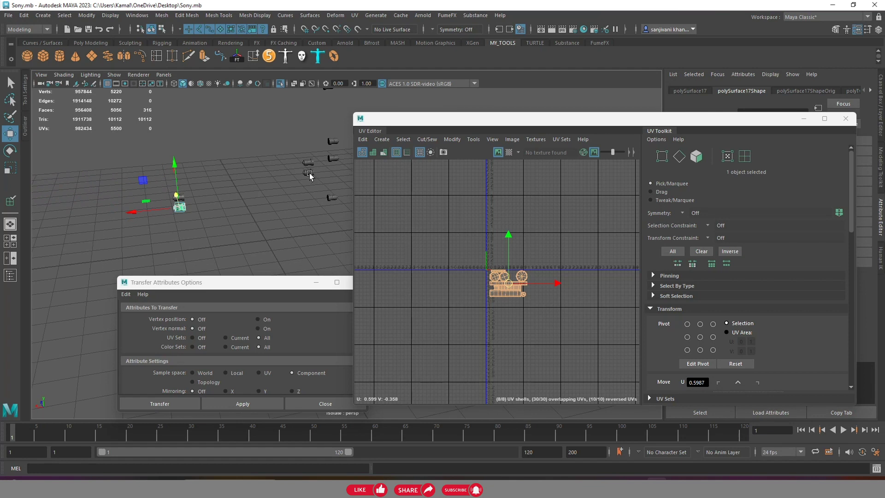
Transfer UVs from the source onto the small camera copy
shift+click(312, 175)
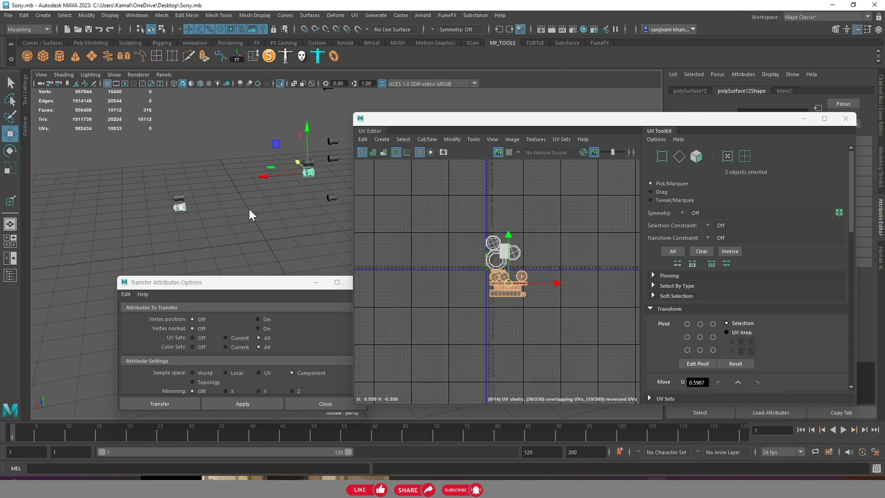
click(208, 212)
click(182, 211)
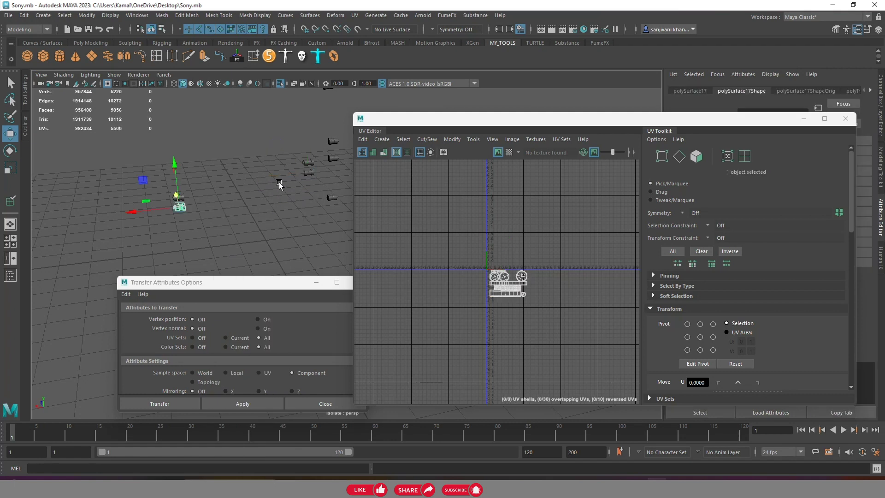
shift+click(310, 166)
drag(279, 286, 712, 119)
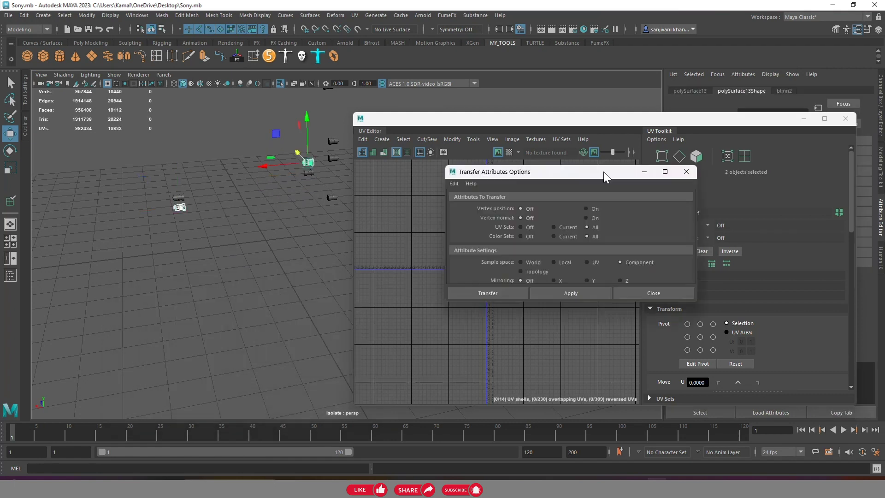
click(678, 235)
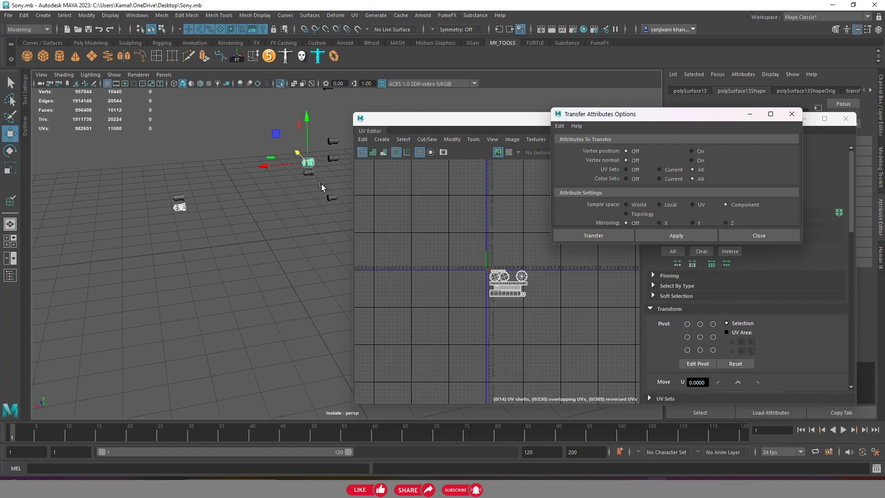
alt+middle_drag(321, 184, 271, 194)
Transfer UVs from the source onto another camera part
click(265, 169)
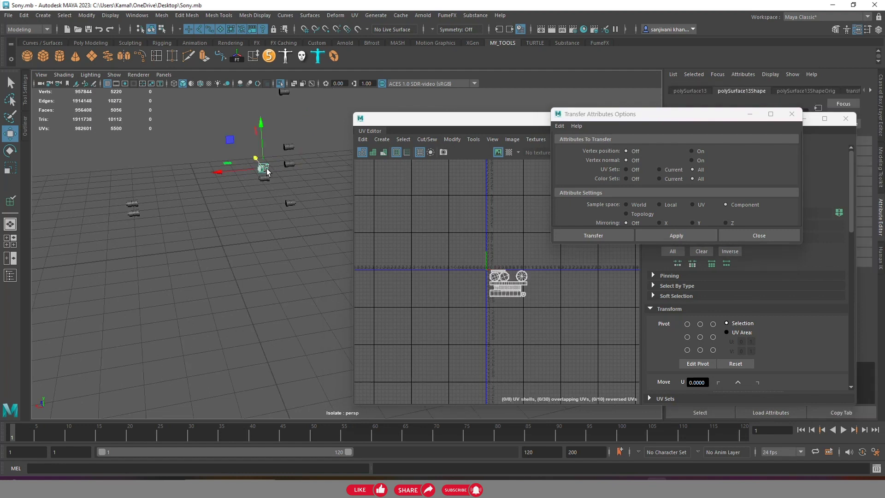
click(134, 214)
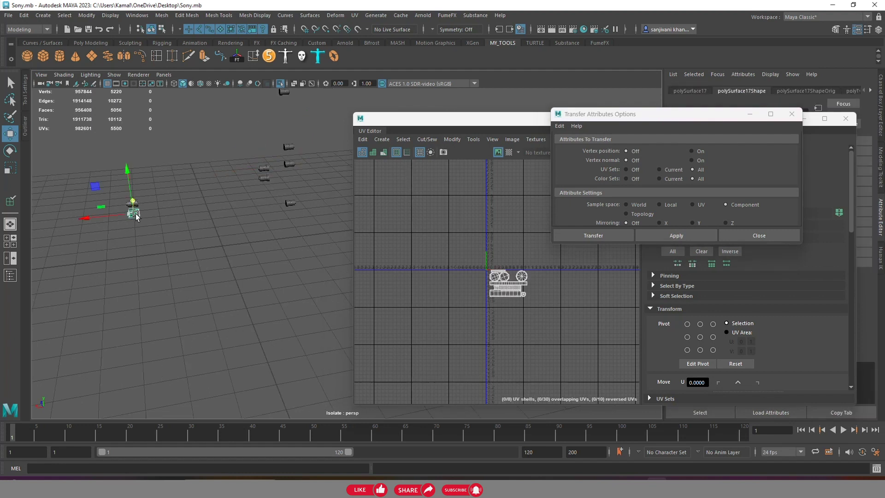
shift+click(264, 180)
click(678, 236)
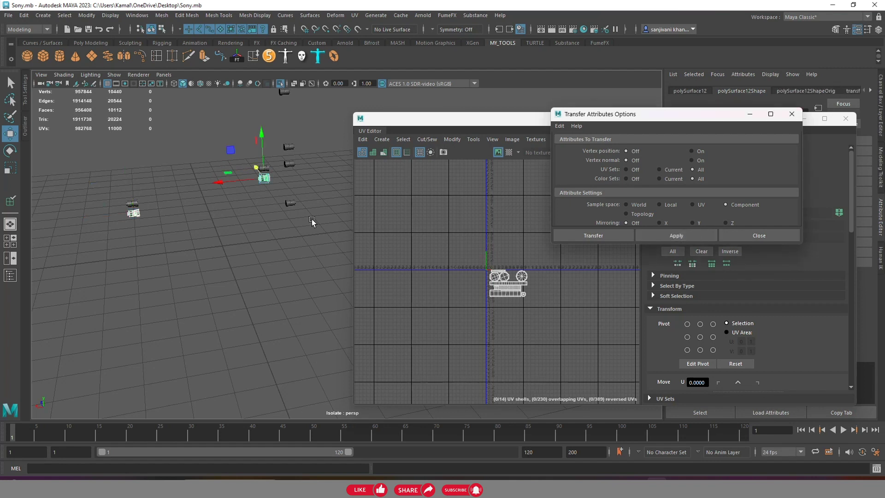
Check the next camera copy's UV shells by selecting their faces and moving them aside
click(135, 214)
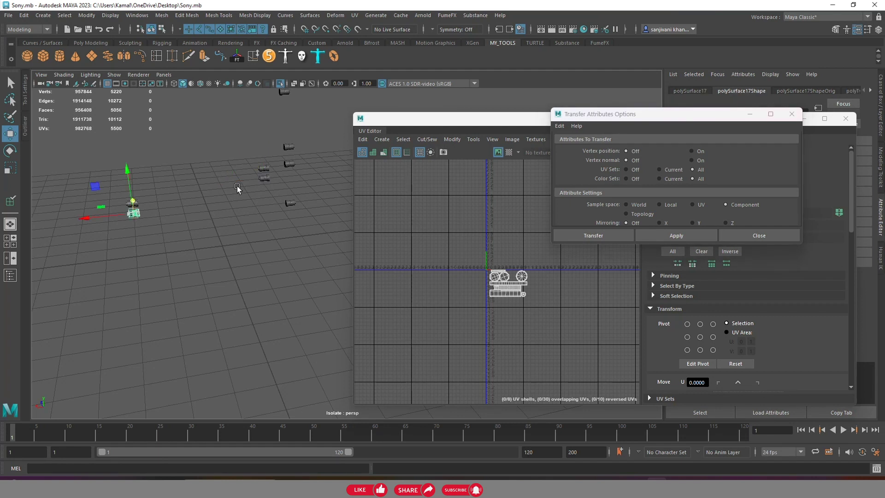
click(265, 180)
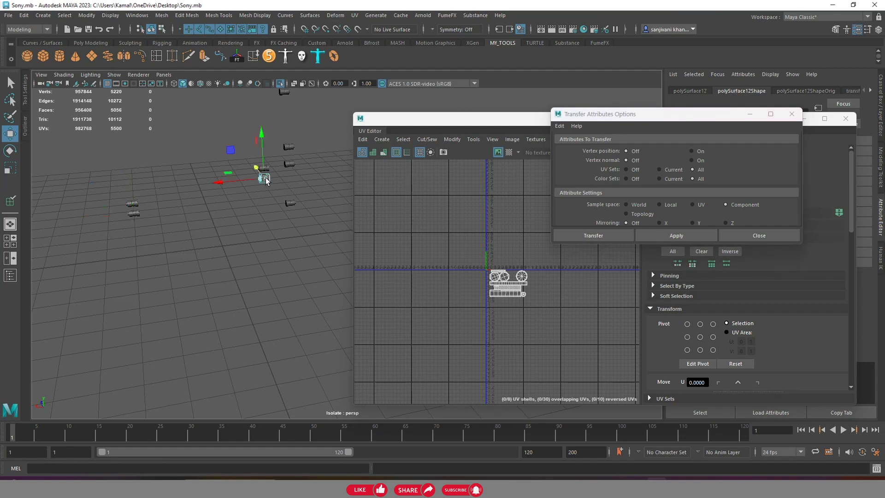
key(shift+d)
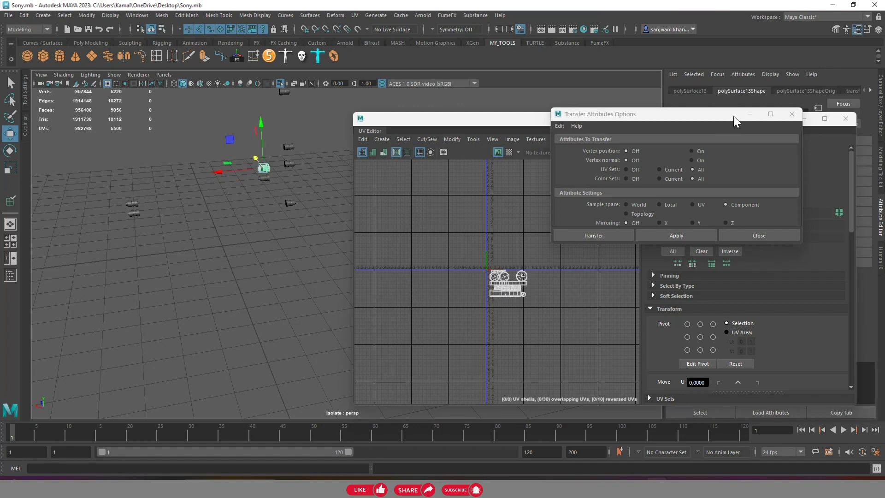
drag(734, 117, 267, 286)
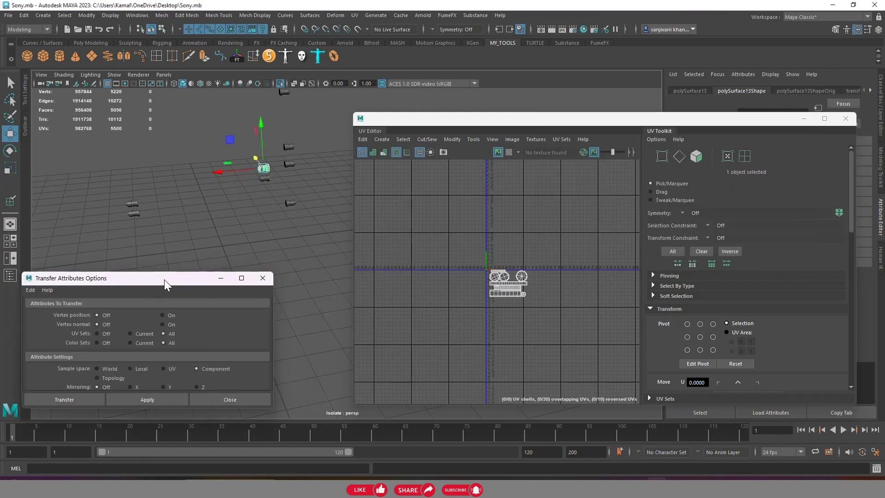
click(696, 156)
drag(449, 257, 556, 318)
drag(511, 293, 533, 327)
right_drag(268, 203, 285, 186)
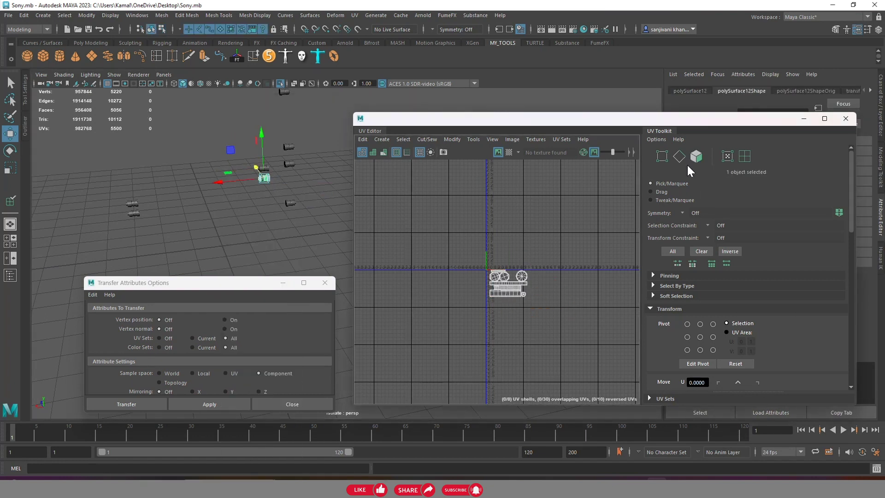
click(696, 156)
mouse_move(459, 247)
mouse_down()
mouse_move(523, 303)
mouse_move(466, 317)
mouse_up()
right_drag(198, 217, 208, 194)
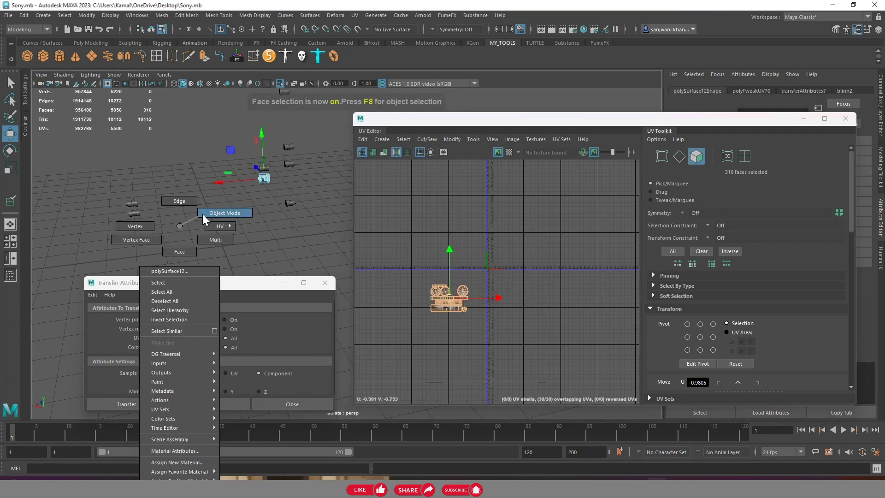
Select the reference and target parts and compare all their UV shells
click(130, 215)
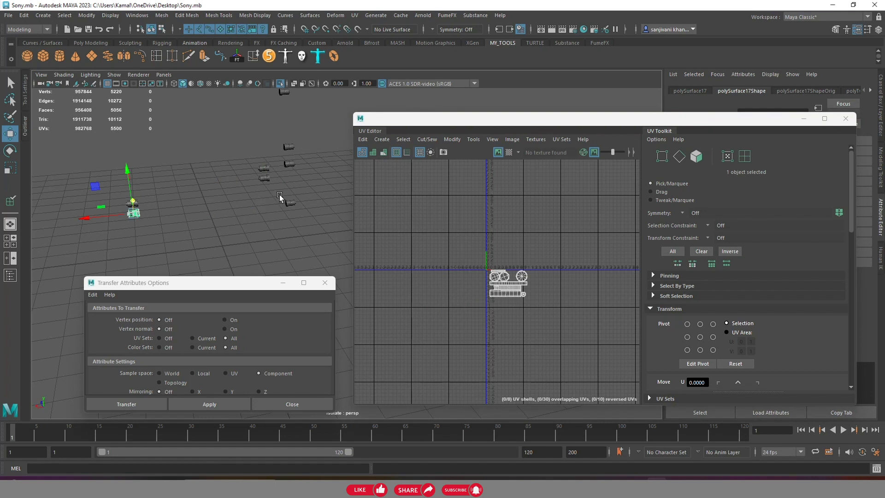
shift+click(291, 149)
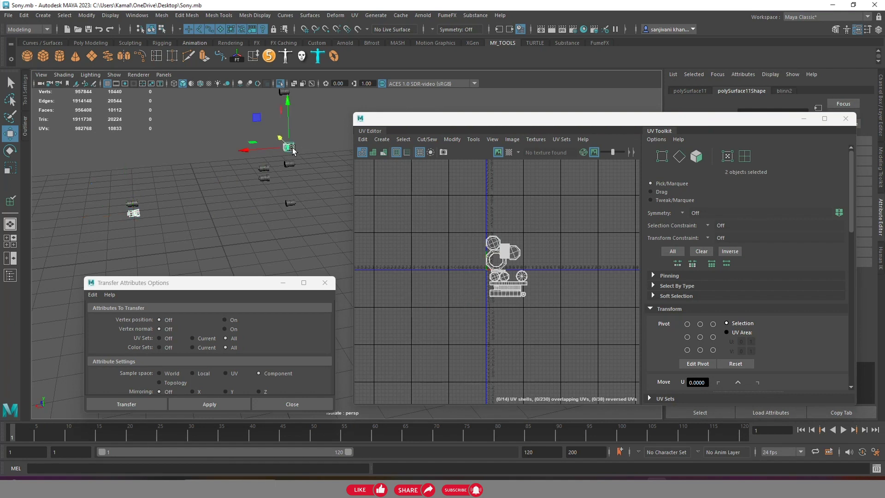
click(696, 157)
drag(451, 217, 590, 346)
right_drag(519, 256, 521, 255)
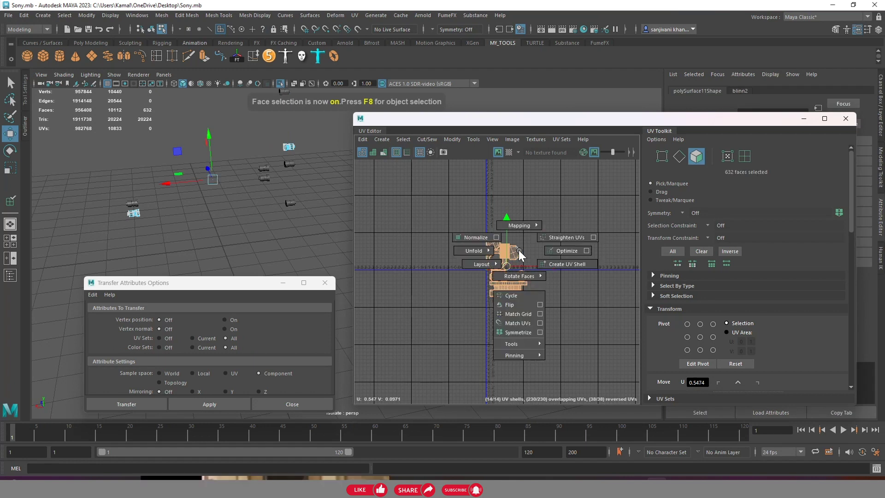
right_drag(230, 214, 264, 195)
Copy the reference UVs onto the next target part and move its shells aside to compare
click(171, 221)
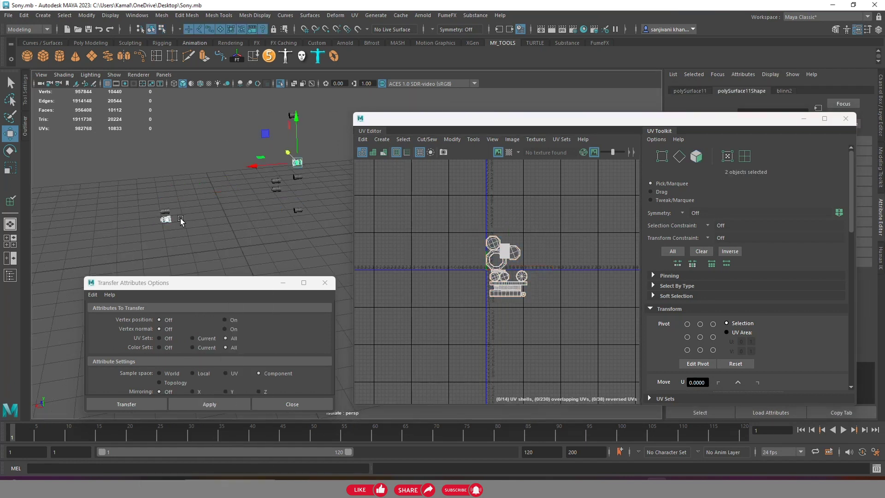
shift+click(304, 164)
click(204, 405)
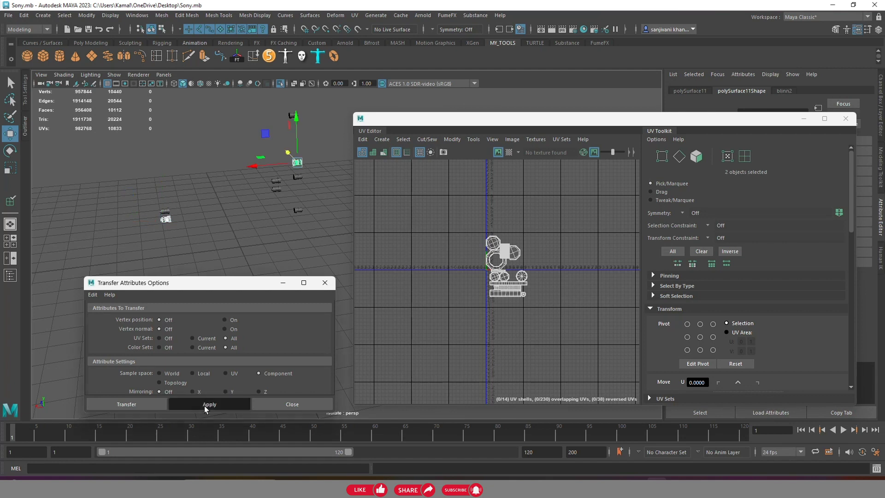
click(696, 156)
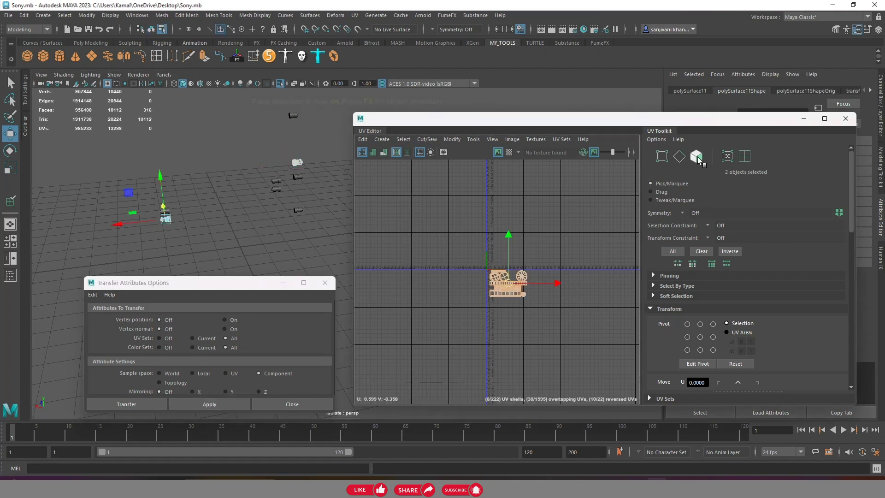
click(295, 162)
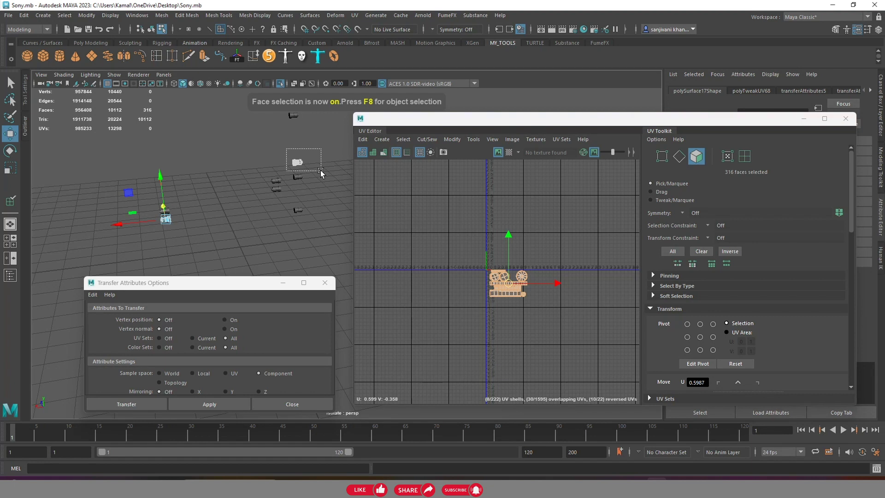
drag(516, 282, 554, 320)
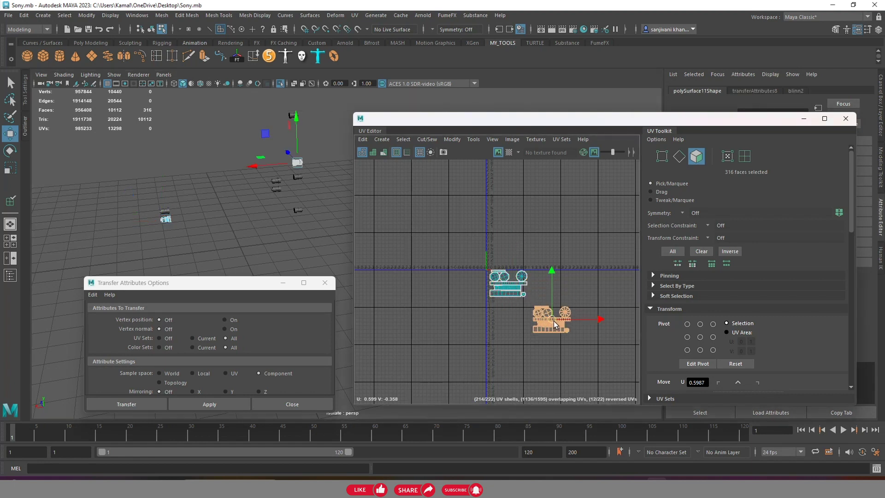
right_click(273, 209)
click(318, 195)
Select the reference and next target parts and view all their UV shells
click(234, 209)
click(166, 218)
shift+click(298, 178)
click(696, 156)
drag(461, 207, 567, 325)
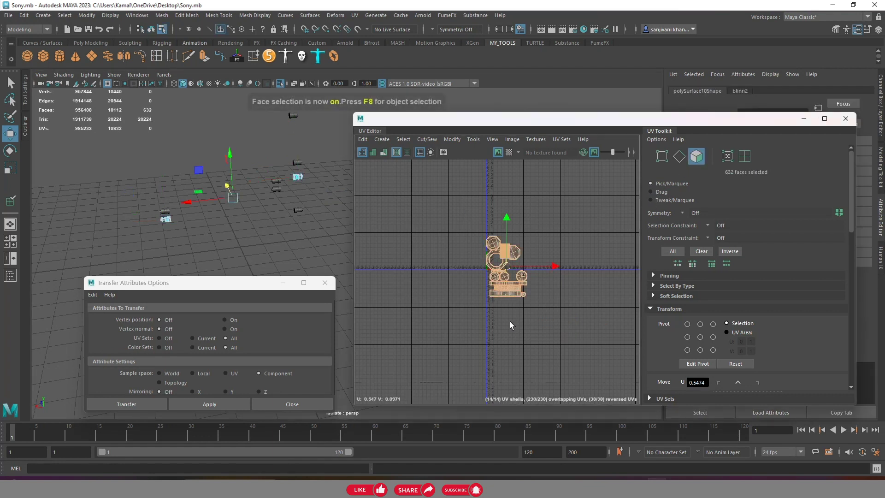
Transfer the reference part's UVs to the next duplicate and offset its copied shells
right_click(188, 244)
click(229, 228)
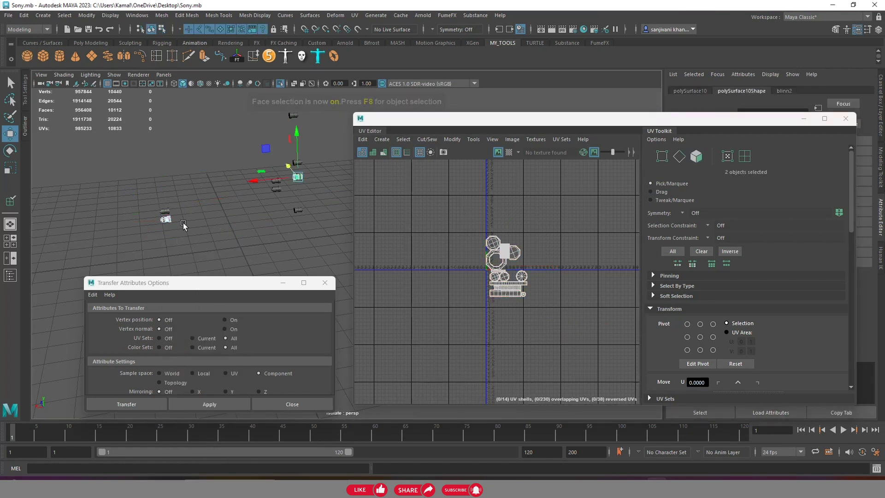
click(167, 220)
shift+click(298, 178)
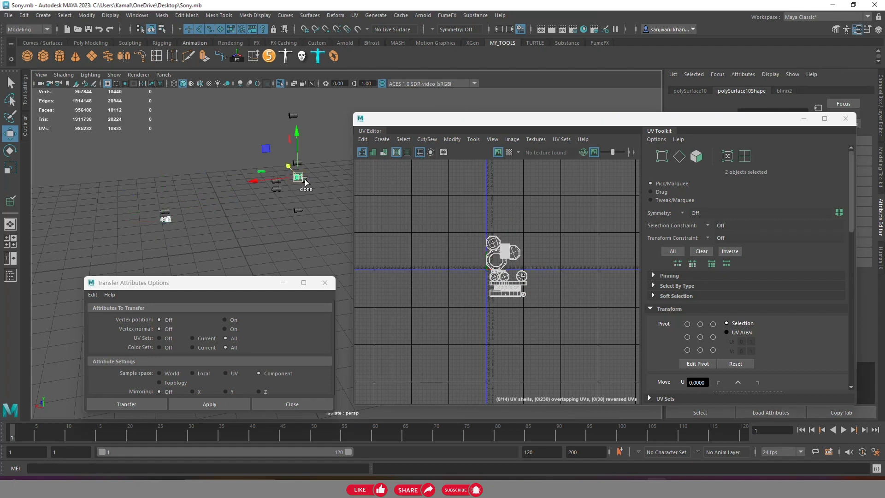
click(215, 405)
click(695, 159)
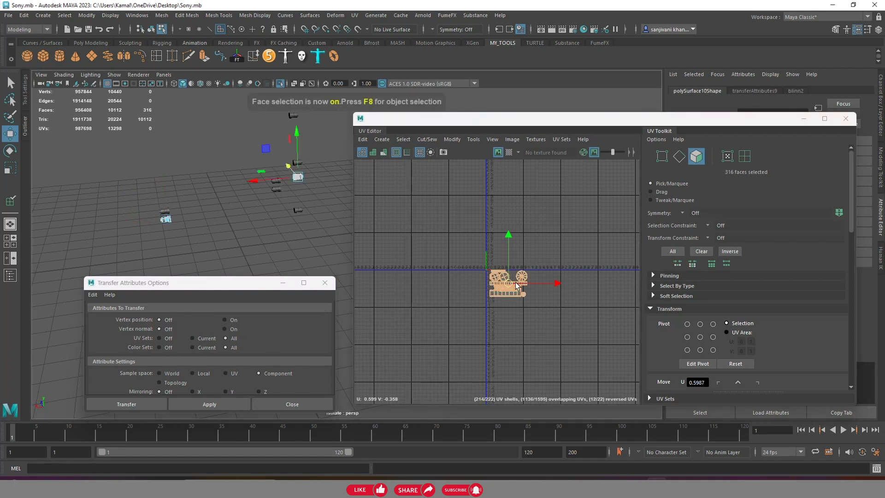
drag(517, 285, 548, 323)
Transfer the reference UVs to another duplicate and move its shells aside
right_click(250, 192)
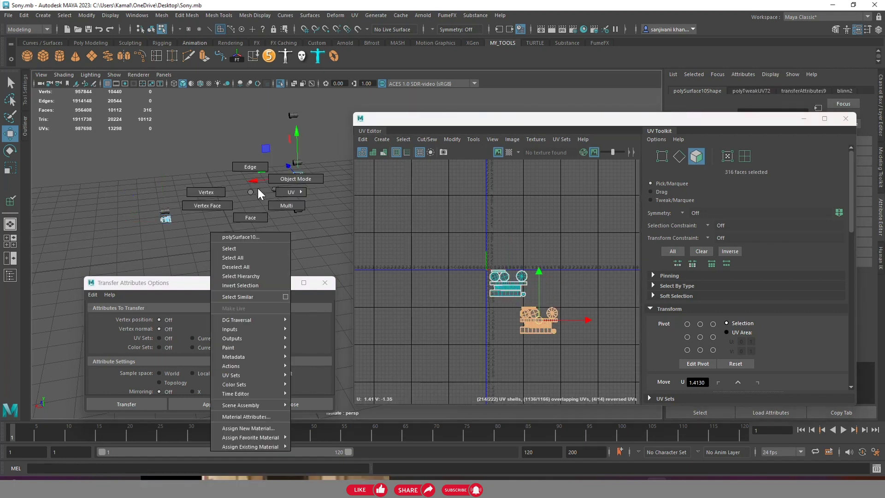
click(296, 179)
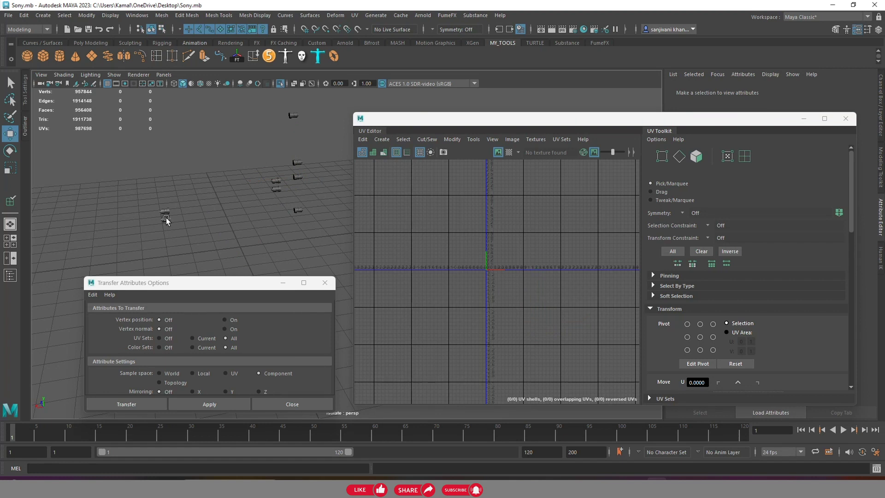
click(166, 218)
shift+click(297, 214)
click(209, 405)
click(696, 156)
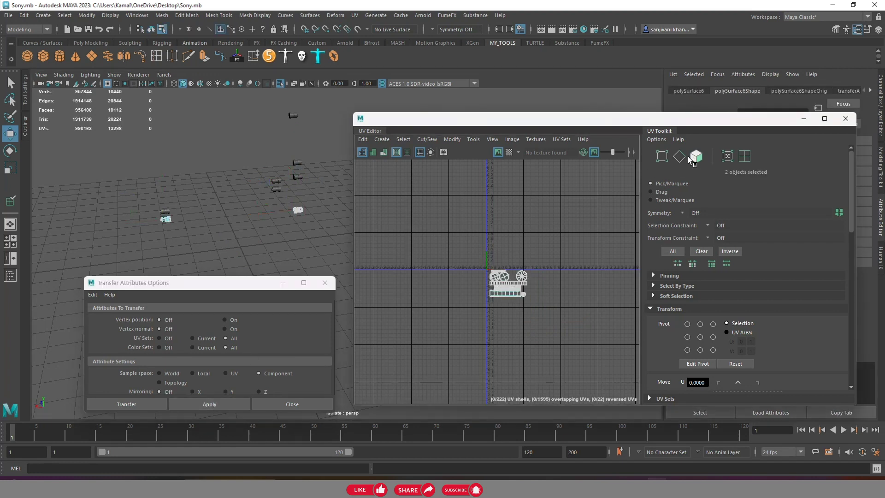
drag(260, 165, 319, 253)
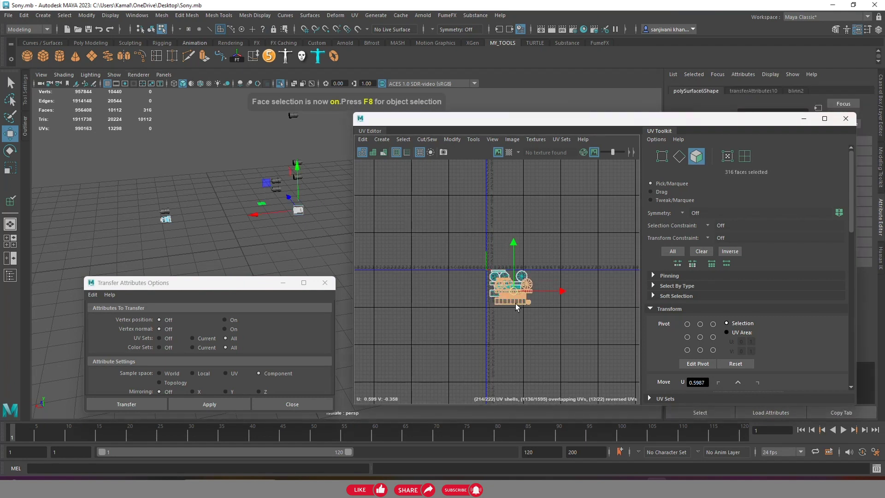
drag(501, 289, 512, 321)
Select the reference part with another duplicate and select both parts' UV shells together
right_drag(211, 217, 166, 224)
click(165, 225)
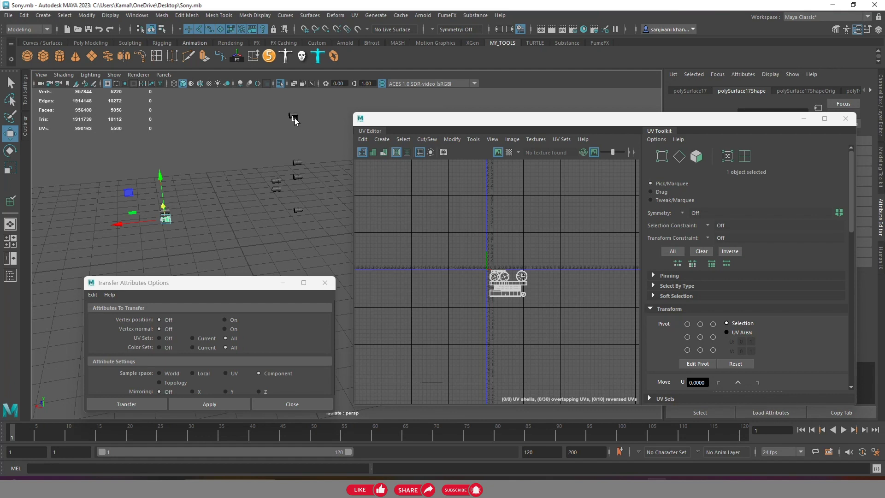
shift+click(295, 118)
click(696, 156)
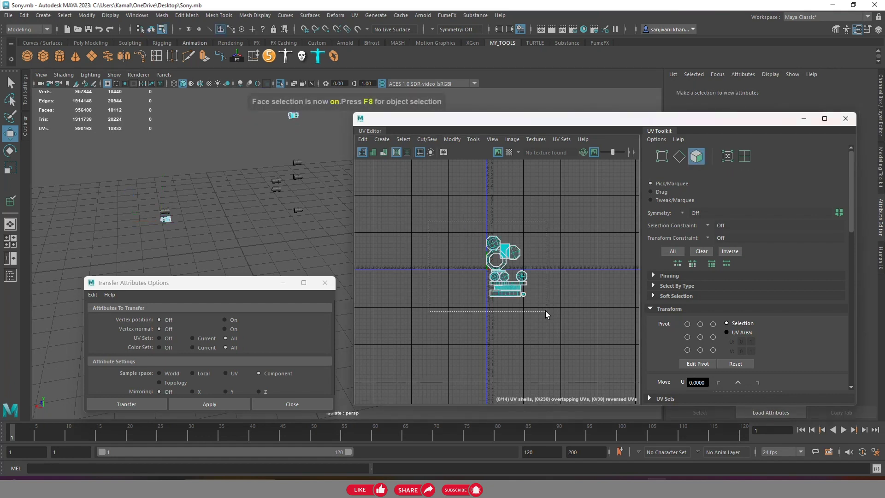
drag(456, 237, 546, 310)
right_click(428, 243)
right_drag(230, 189, 255, 178)
Copy the reference UVs to one more duplicate, offset its shells, then select all duplicates
click(169, 226)
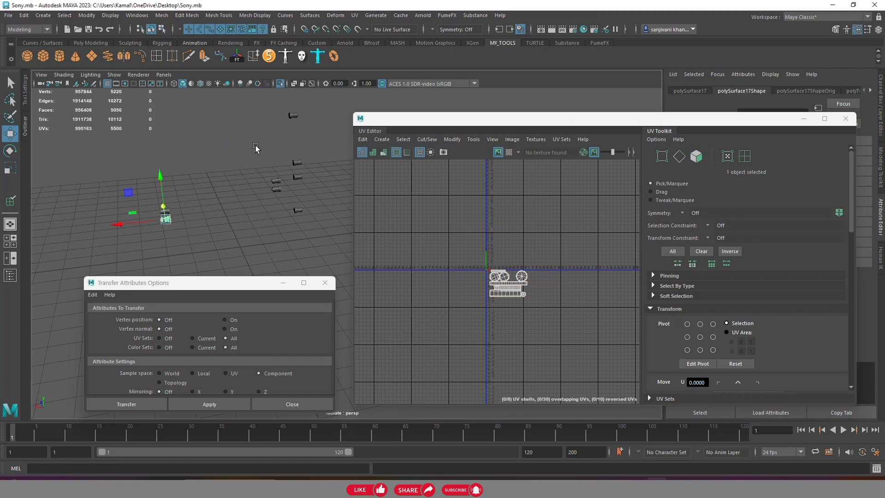
shift+click(295, 121)
click(221, 407)
alt+drag(255, 203, 270, 197)
click(697, 157)
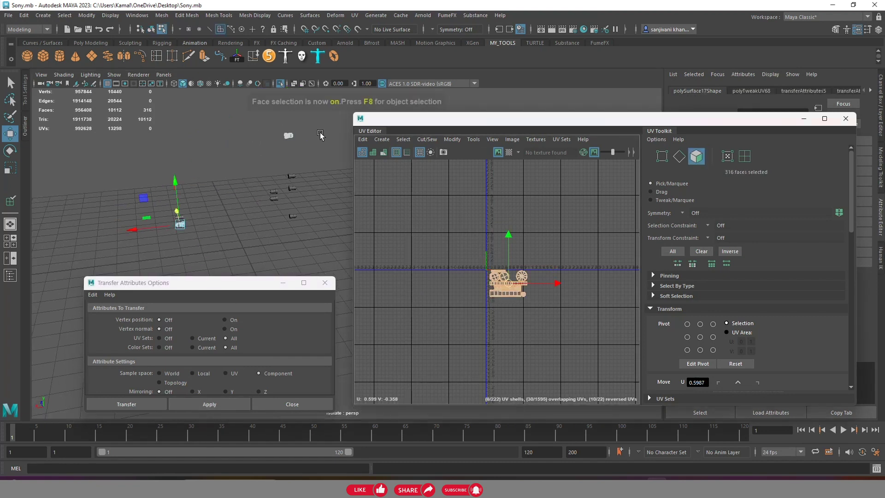
drag(511, 295, 537, 368)
right_drag(240, 174, 302, 161)
drag(197, 144, 316, 251)
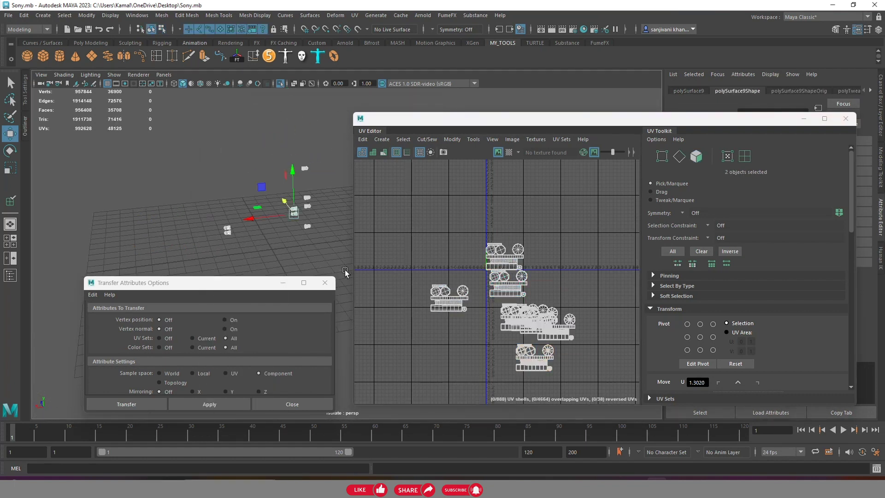
Select every part's faces and run Layout to pack the UV shells
scroll(501, 272, down, 3)
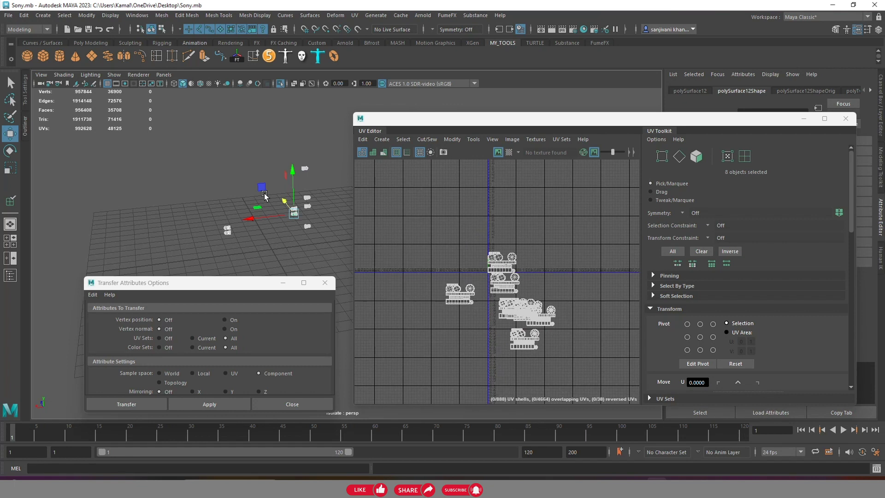
click(696, 157)
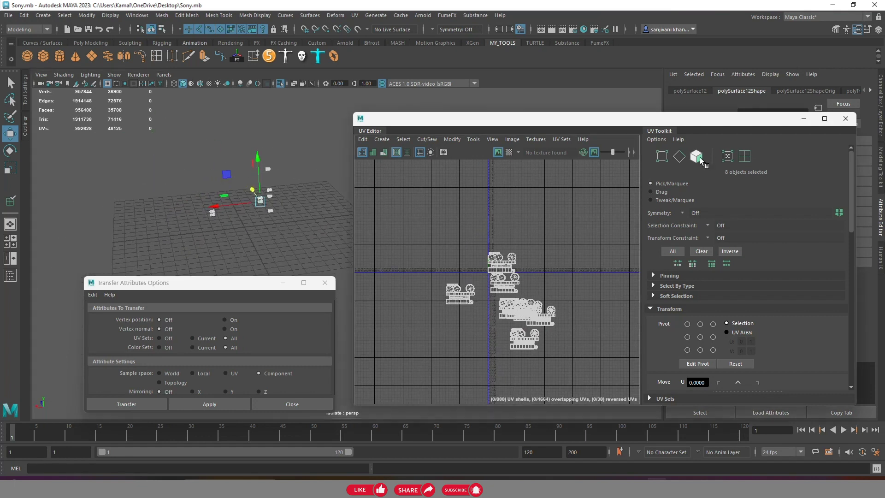
shift+right_click(525, 296)
shift+right_drag(526, 296, 420, 336)
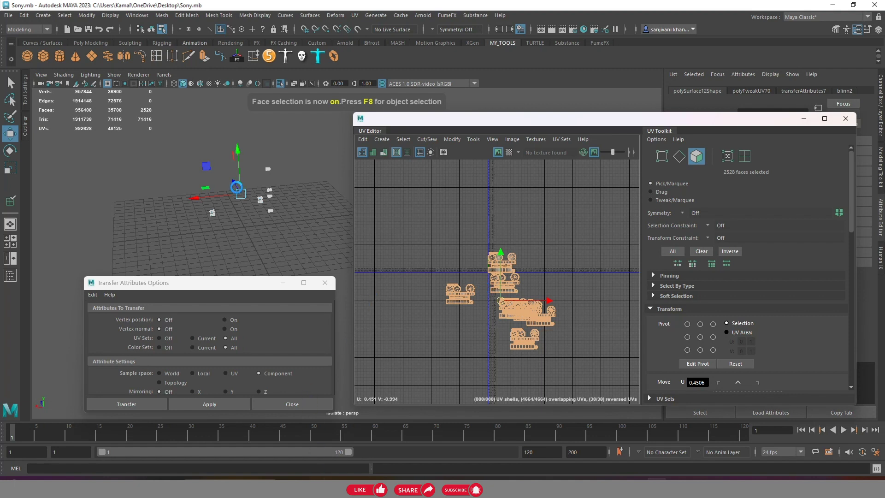
Inspect the packed result, then undo the automatic layout
key(ctrl+z)
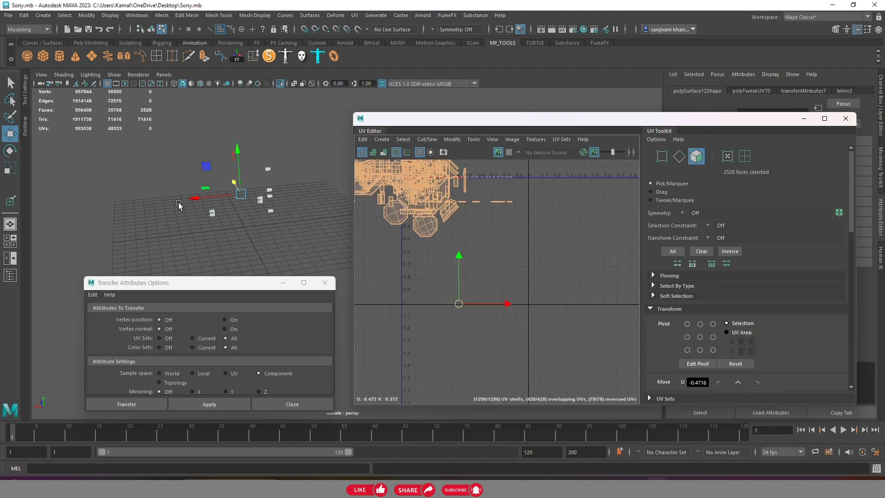
scroll(470, 256, down, 3)
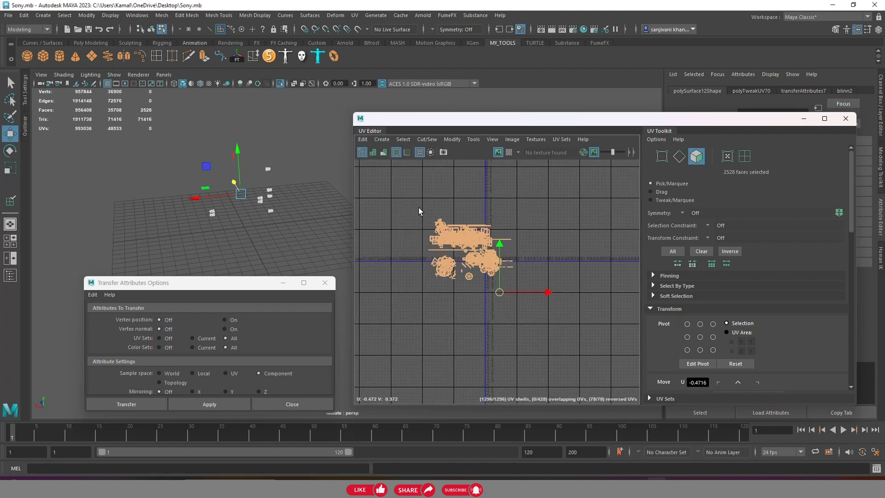
scroll(436, 237, up, 3)
scroll(415, 283, up, 2)
scroll(538, 247, up, 2)
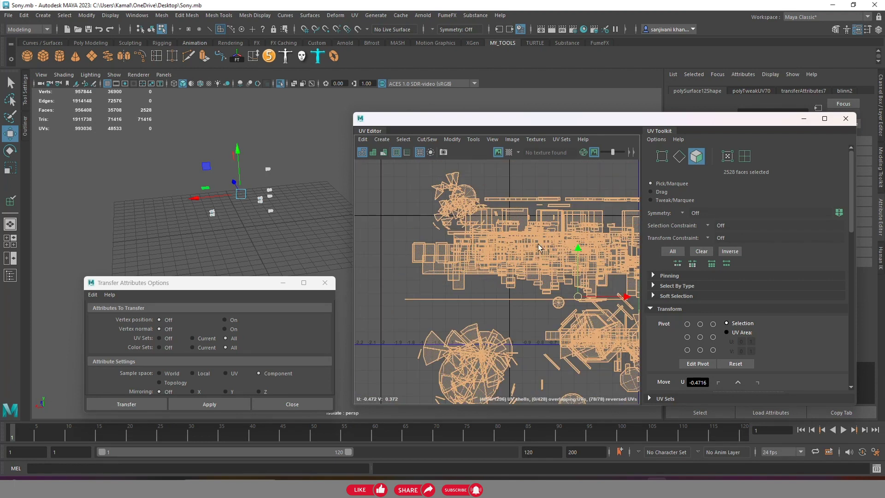
scroll(506, 238, down, 3)
key(ctrl+z)
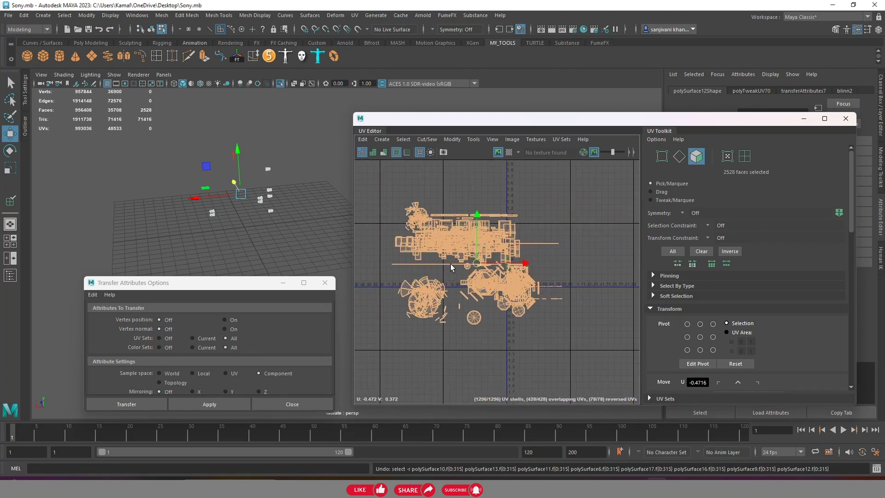
key(ctrl+z)
key(ctrl+z)
key(ctrl+z)
key(ctrl+z)
key(ctrl+z)
scroll(489, 283, up, 2)
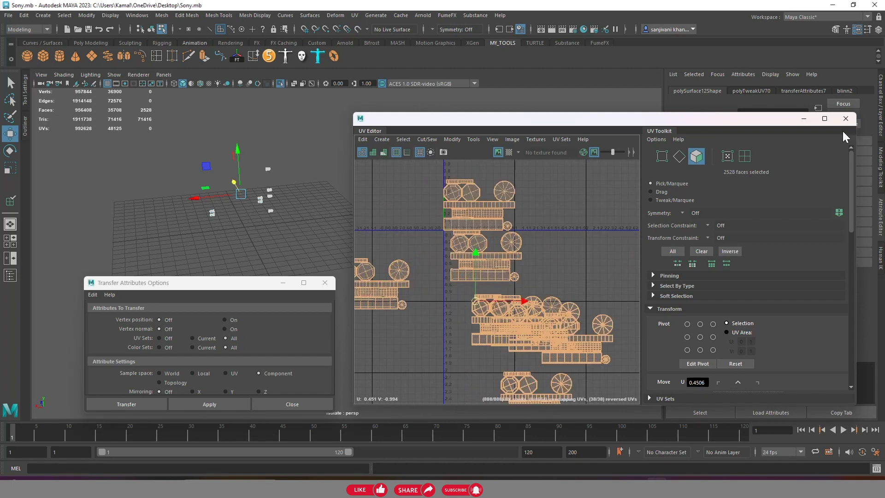
Return to Object Mode and select all 2528 faces of the connector group
right_click(261, 223)
click(305, 210)
scroll(256, 221, down, 2)
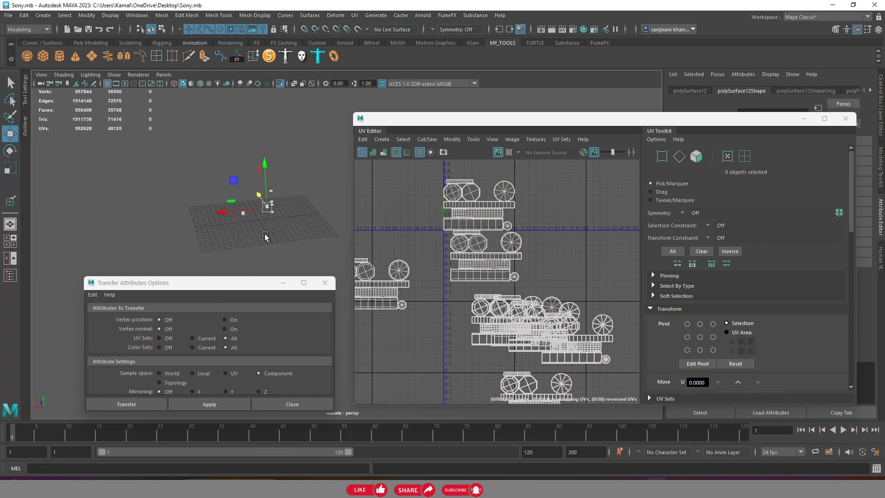
scroll(563, 244, down, 3)
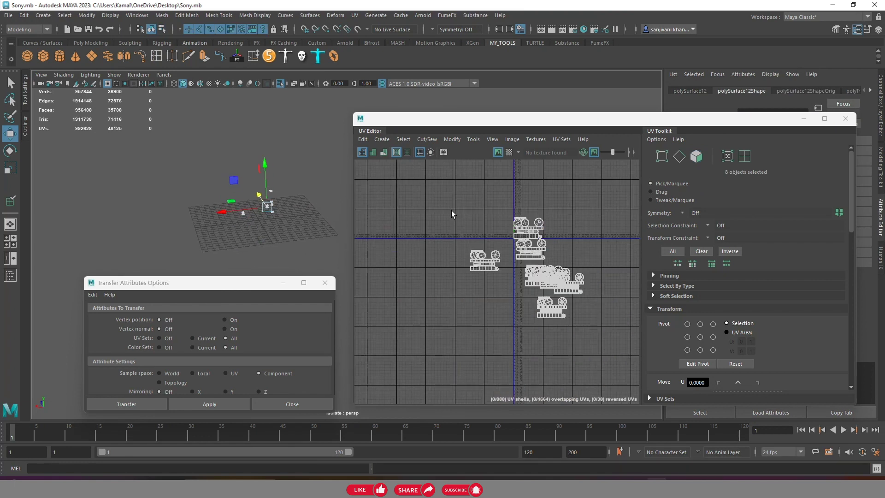
scroll(534, 277, up, 3)
scroll(533, 277, up, 2)
scroll(534, 277, down, 3)
click(696, 156)
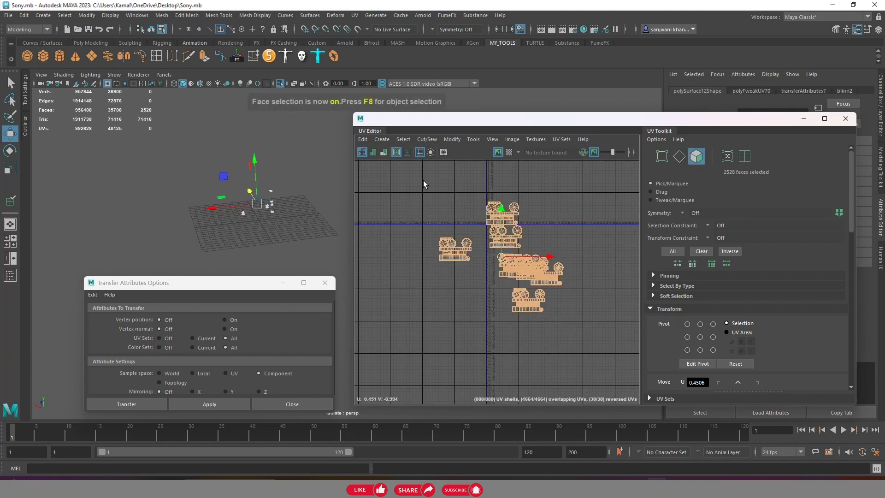
Maximize the UV Editor and scale the selected shells down
click(825, 119)
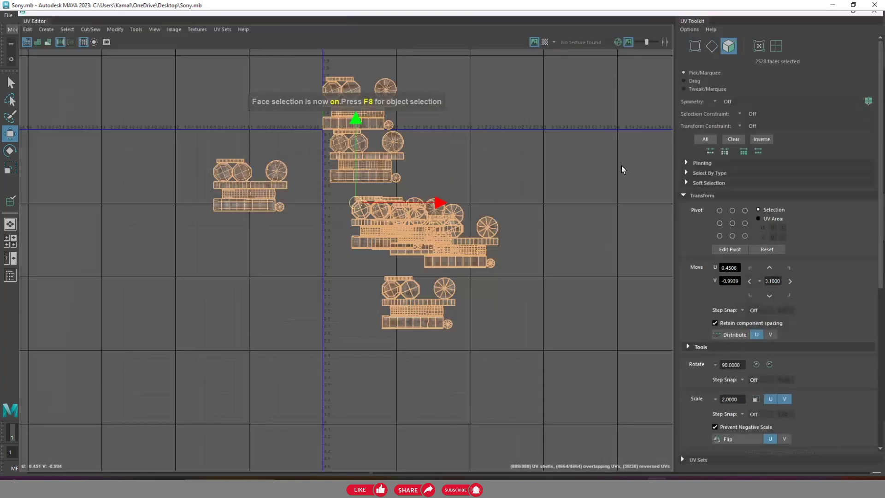
scroll(622, 165, up, 1)
alt+middle_drag(360, 190, 434, 278)
scroll(434, 278, down, 2)
scroll(417, 279, down, 1)
key(r)
mouse_move(410, 281)
mouse_down()
mouse_move(356, 205)
mouse_move(367, 209)
mouse_up()
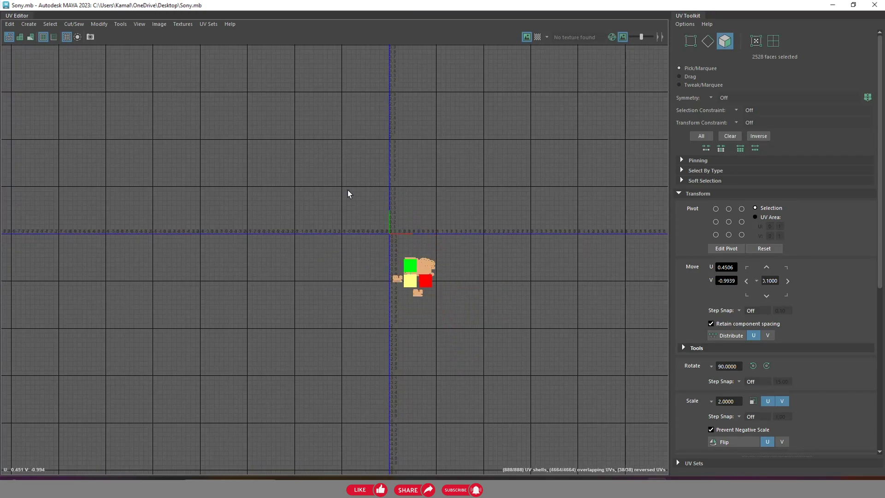
scroll(393, 264, up, 1)
scroll(432, 279, up, 1)
scroll(436, 274, up, 3)
Raise the shells into the 0–1 tile and shrink them further to fit
key(w)
middle_drag(405, 201, 404, 0)
scroll(397, 249, down, 2)
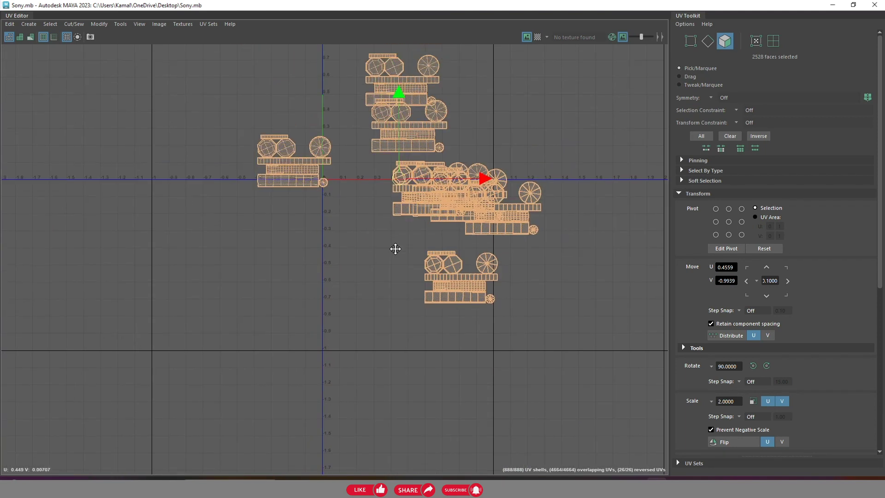
scroll(395, 257, down, 1)
scroll(409, 244, down, 1)
middle_drag(403, 258, 391, 206)
scroll(377, 188, down, 1)
key(r)
drag(391, 228, 364, 205)
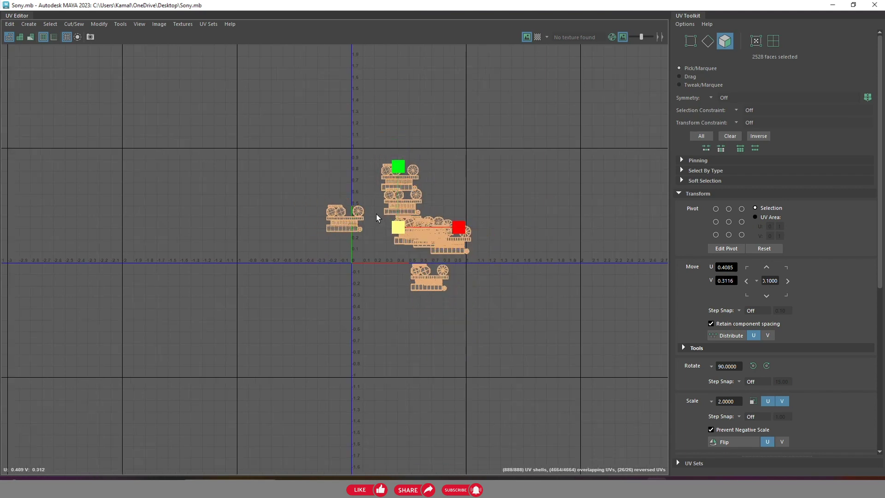
scroll(401, 210, up, 3)
scroll(401, 211, up, 2)
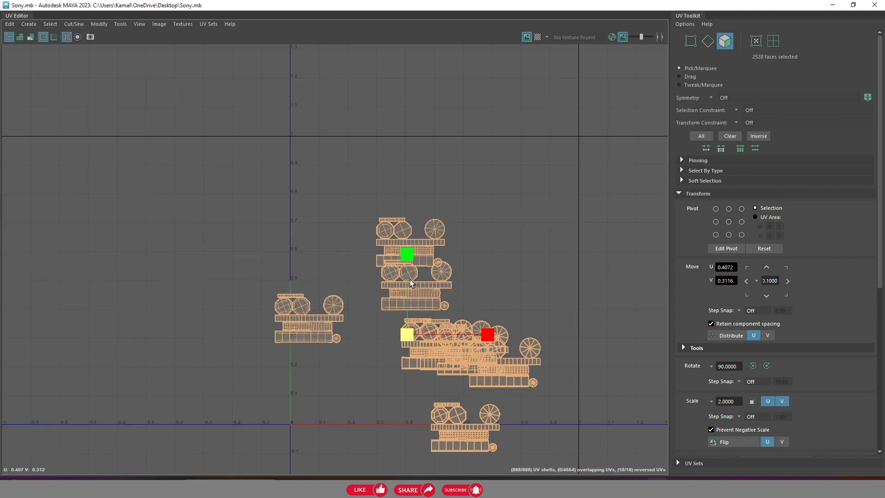
scroll(400, 214, up, 2)
Start a row of octagon shells along the tile's top edge
click(398, 223)
key(w)
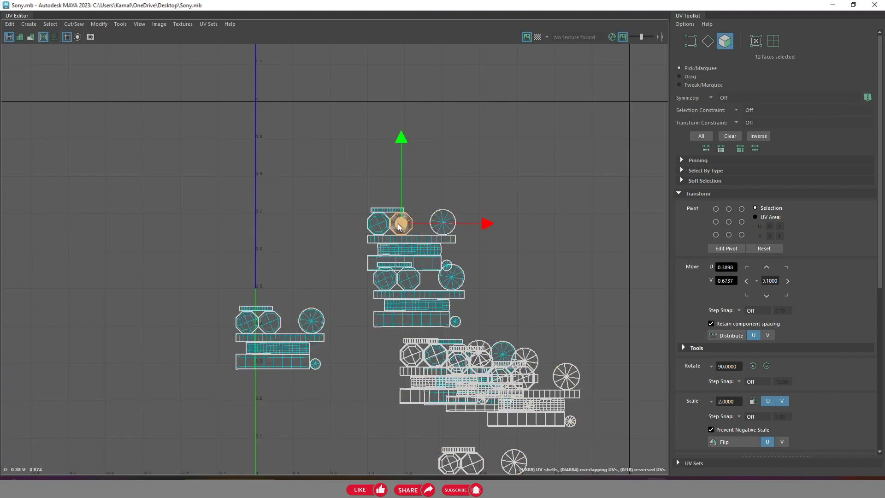
drag(400, 223, 268, 115)
click(276, 165)
drag(276, 168, 297, 116)
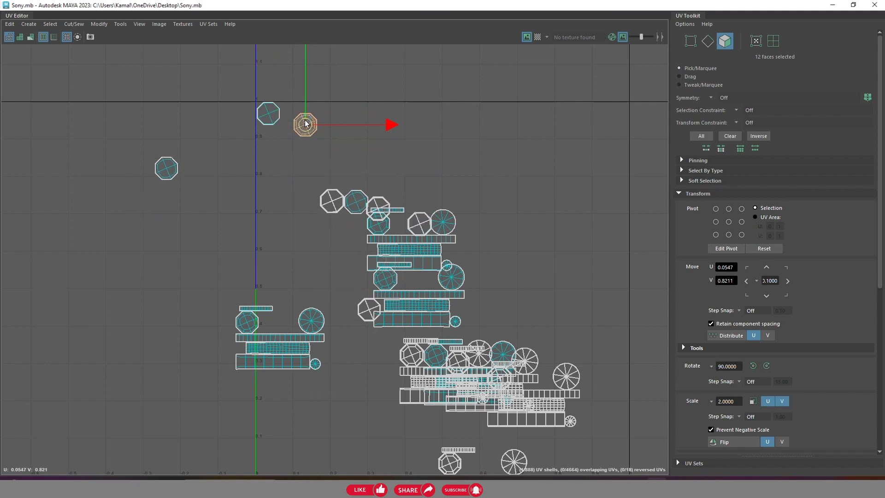
click(158, 161)
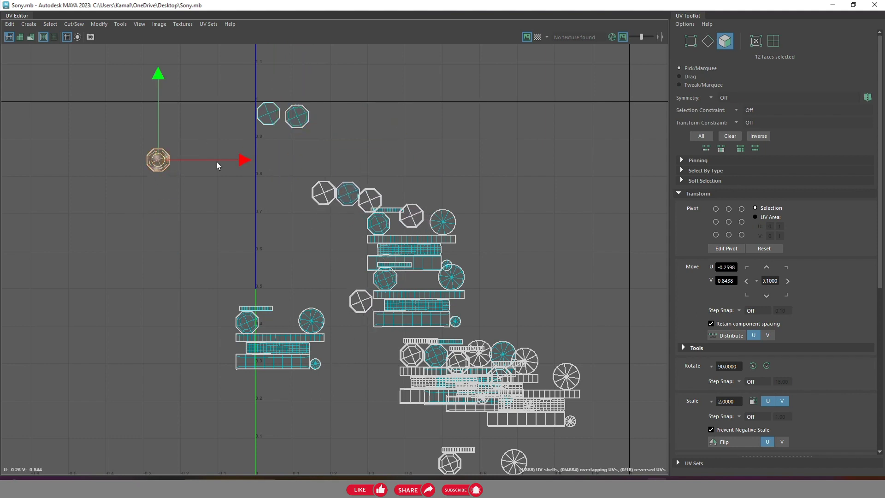
drag(157, 164, 321, 124)
click(322, 193)
mouse_move(322, 192)
mouse_down()
mouse_move(360, 115)
mouse_move(349, 119)
mouse_up()
click(348, 194)
mouse_move(347, 193)
mouse_down()
mouse_move(375, 146)
mouse_move(378, 122)
mouse_up()
click(370, 199)
drag(370, 199, 403, 122)
click(381, 230)
drag(381, 231, 429, 128)
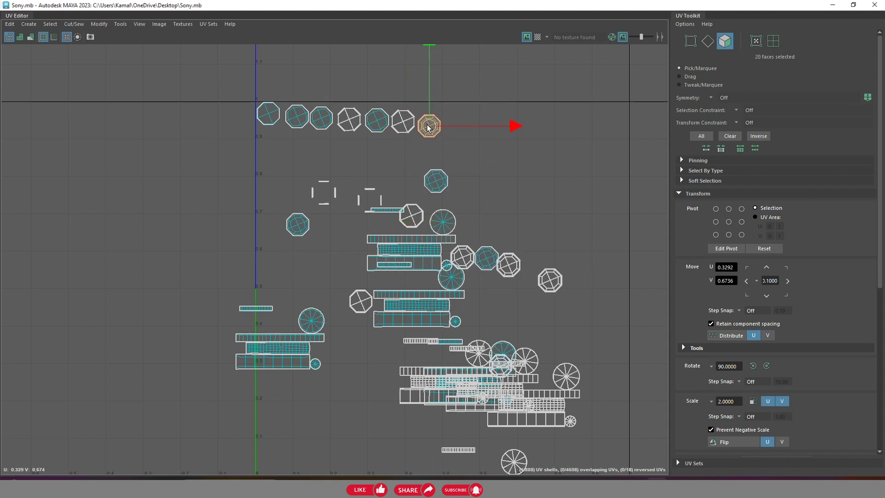
Finish the top row with the remaining octagons and the cross-shaped shell
click(436, 180)
drag(436, 179, 456, 128)
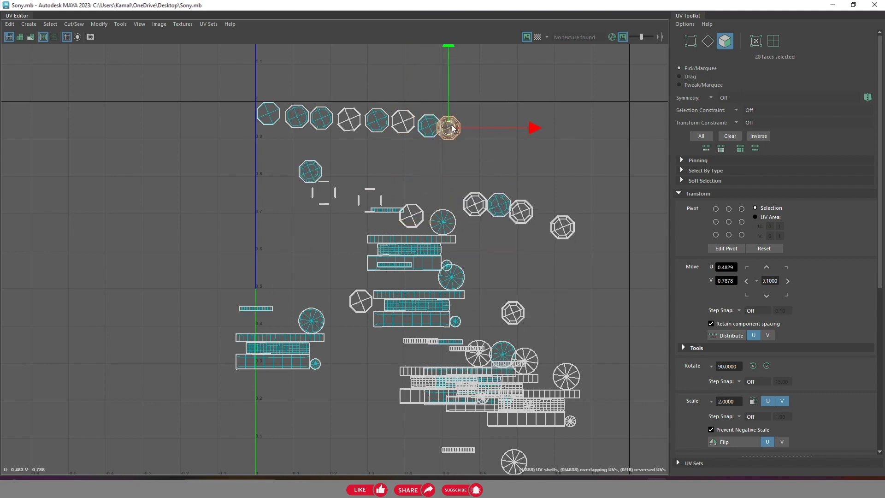
click(323, 169)
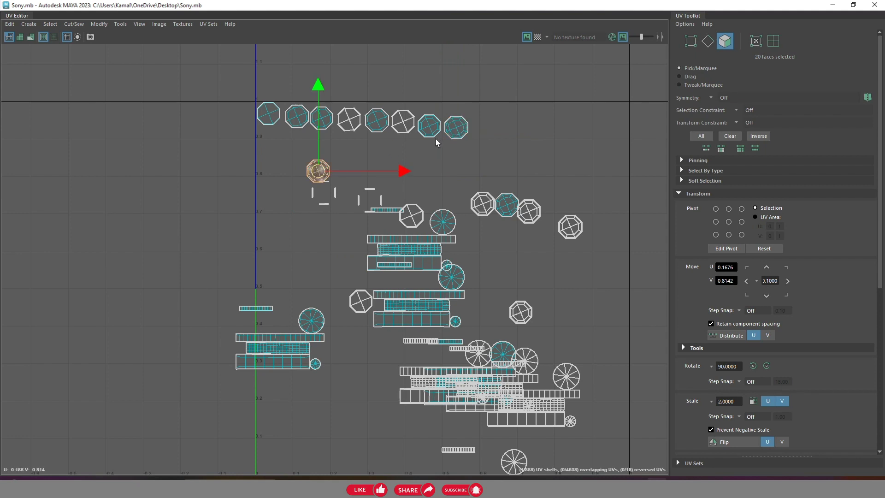
drag(320, 170, 483, 128)
click(490, 210)
drag(481, 200, 509, 132)
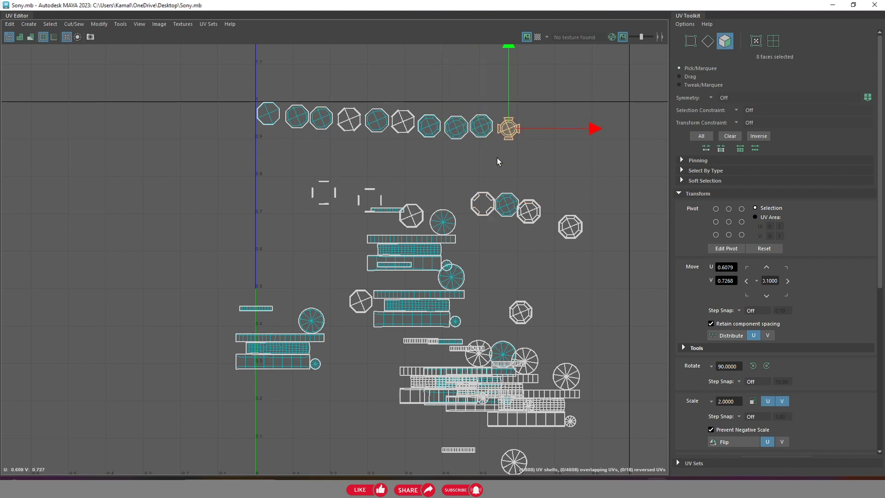
click(506, 204)
drag(505, 204, 534, 105)
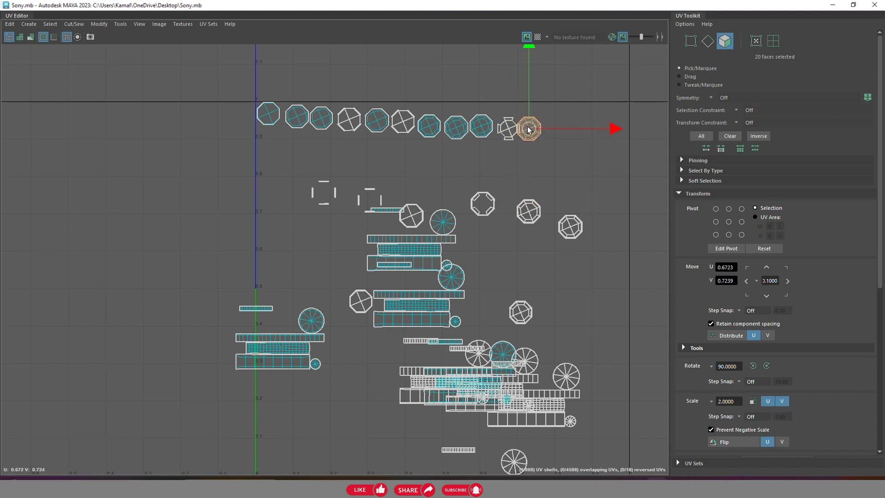
click(529, 210)
drag(555, 146, 559, 130)
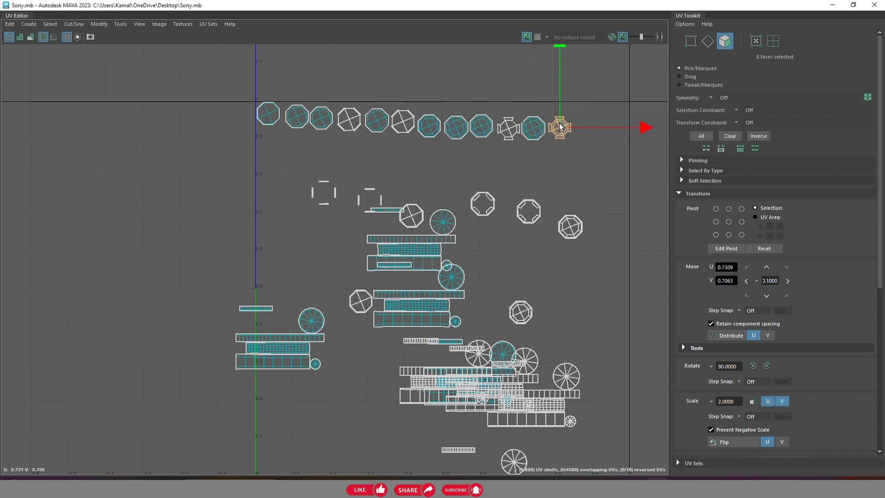
click(492, 205)
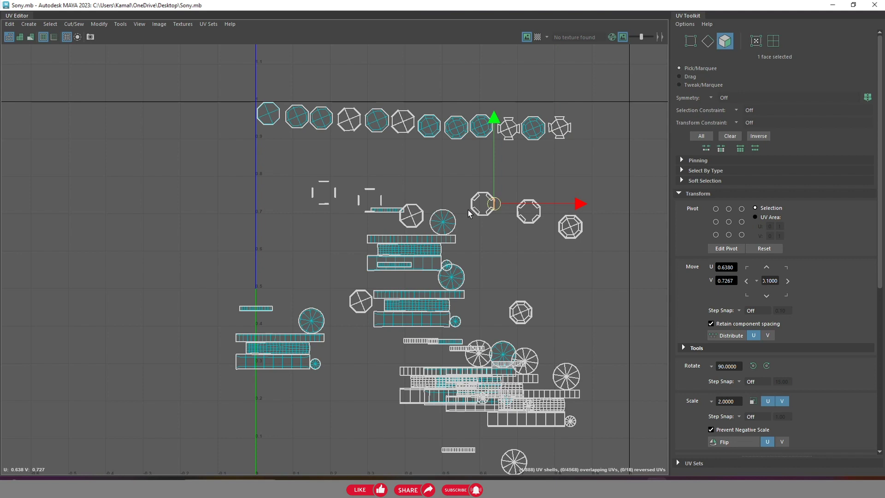
drag(496, 226, 588, 129)
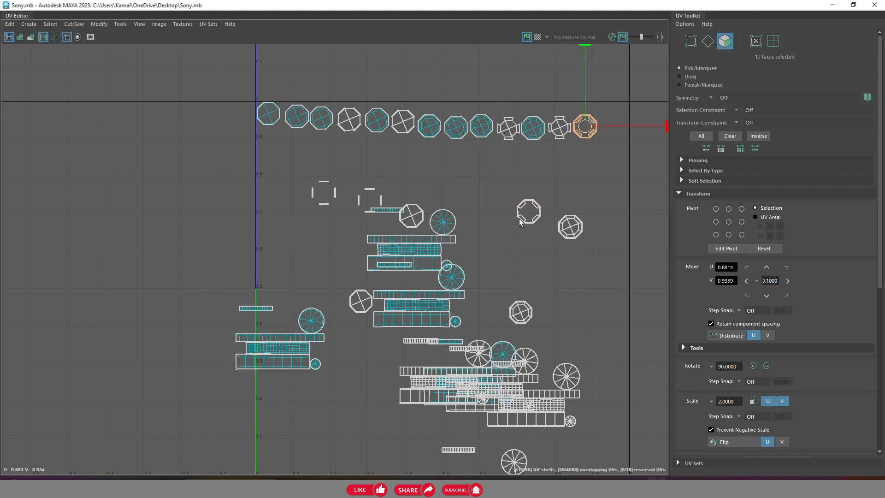
mouse_move(506, 180)
mouse_down()
mouse_move(540, 231)
mouse_move(617, 130)
mouse_up()
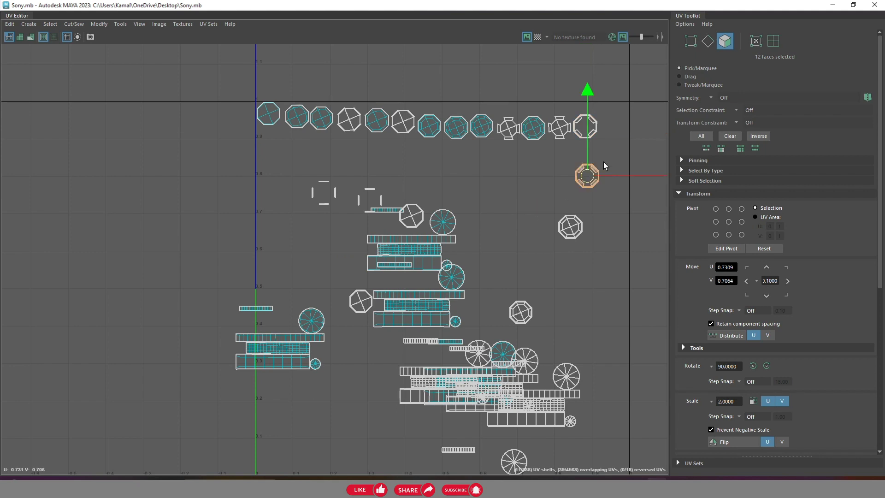
Line circle shells into a second row and move the long strip shell upper right
click(570, 226)
drag(572, 227, 282, 159)
click(439, 222)
drag(439, 222, 305, 154)
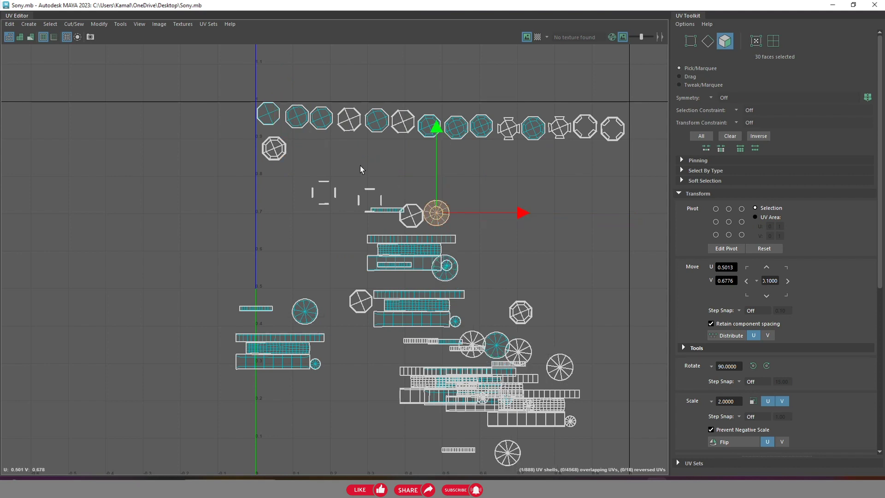
click(316, 207)
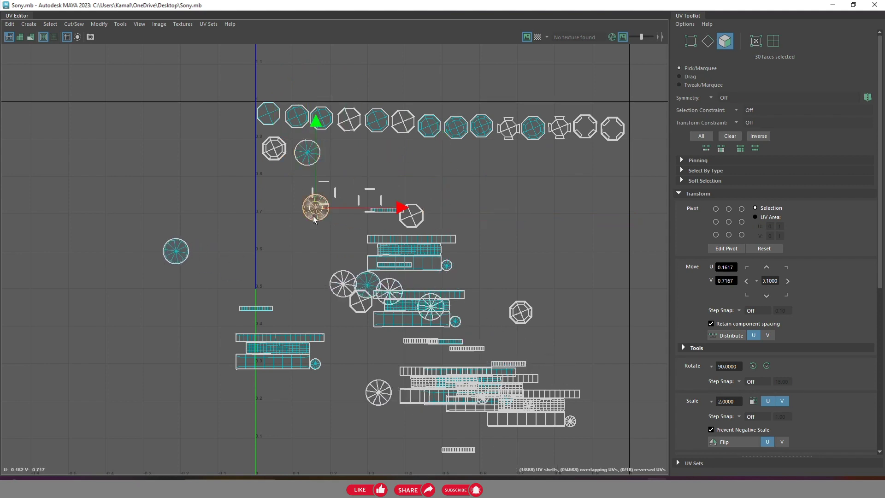
drag(317, 206, 345, 155)
click(370, 230)
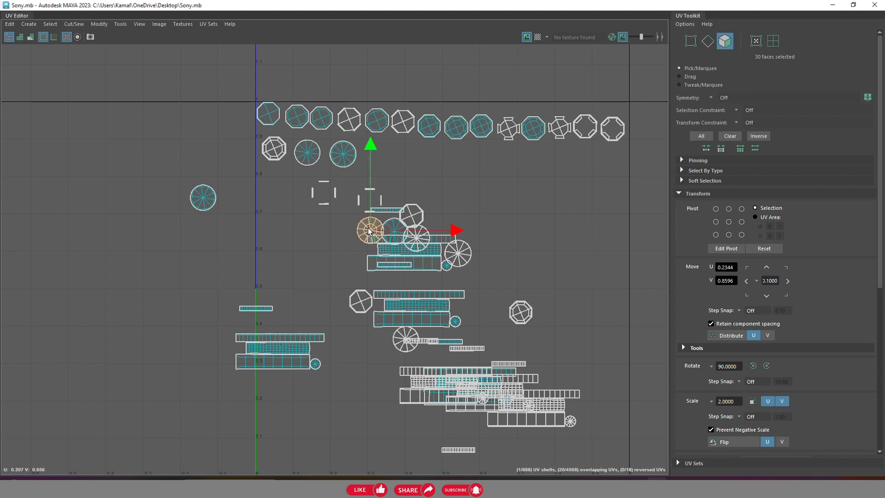
drag(370, 230, 374, 161)
click(411, 213)
drag(412, 201, 403, 149)
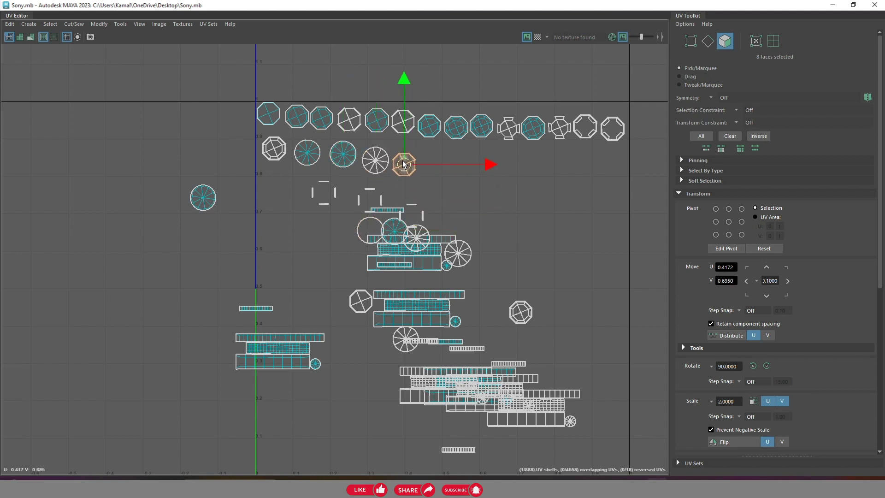
click(417, 238)
drag(417, 238, 498, 197)
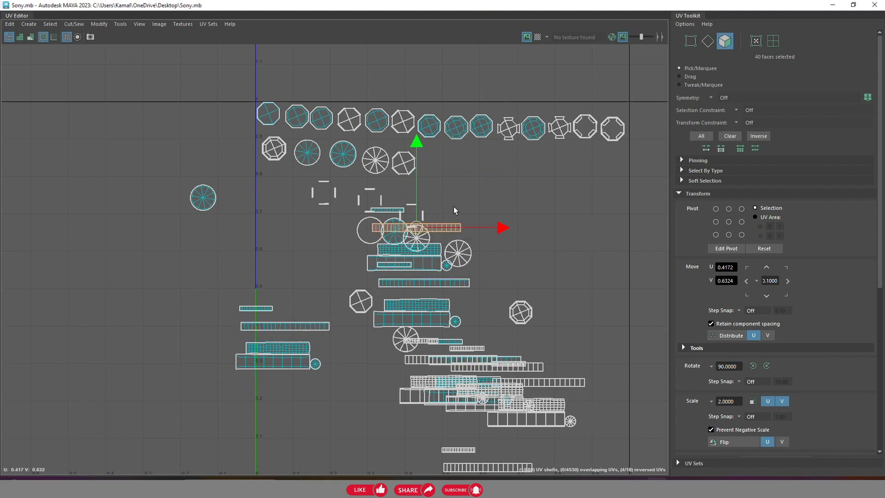
scroll(499, 222, down, 1)
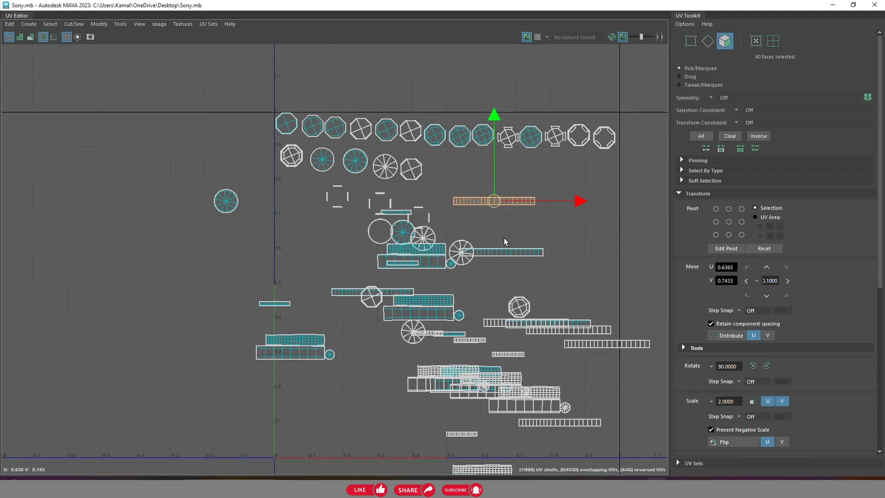
scroll(801, 250, down, 3)
scroll(786, 234, down, 2)
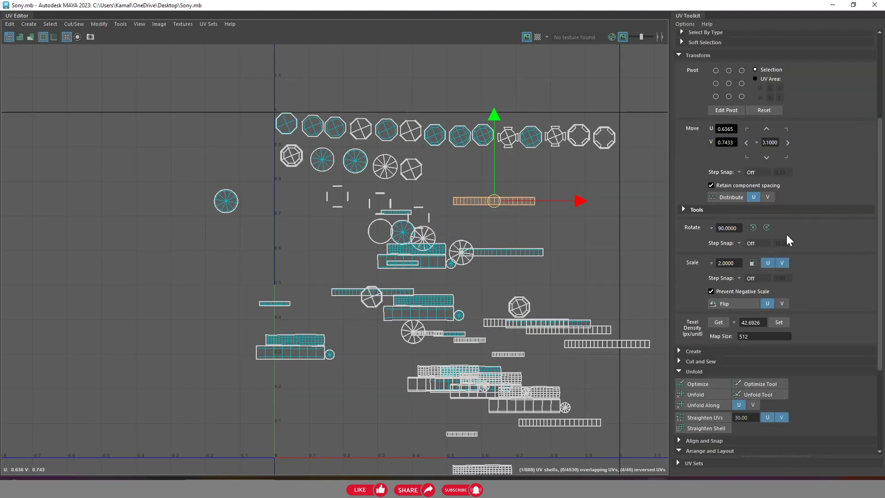
Rotate a strip shell 90° upright and move the two strip shells below it upward
click(767, 228)
scroll(488, 219, down, 1)
click(498, 248)
drag(502, 243, 504, 203)
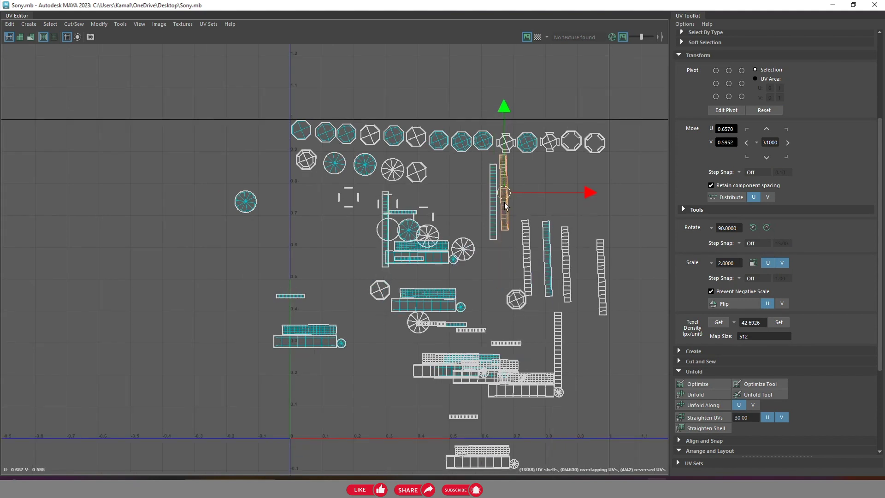
click(527, 257)
drag(528, 259, 527, 201)
click(527, 251)
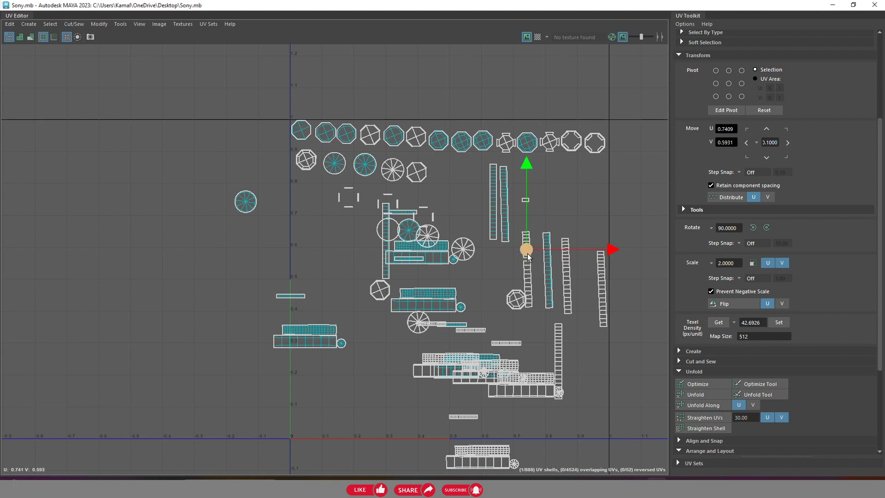
click(544, 302)
Move the small octagon shell up toward the top rows of round shells
scroll(539, 314, up, 2)
click(514, 290)
mouse_move(516, 286)
mouse_down()
mouse_move(539, 190)
mouse_move(518, 140)
mouse_up()
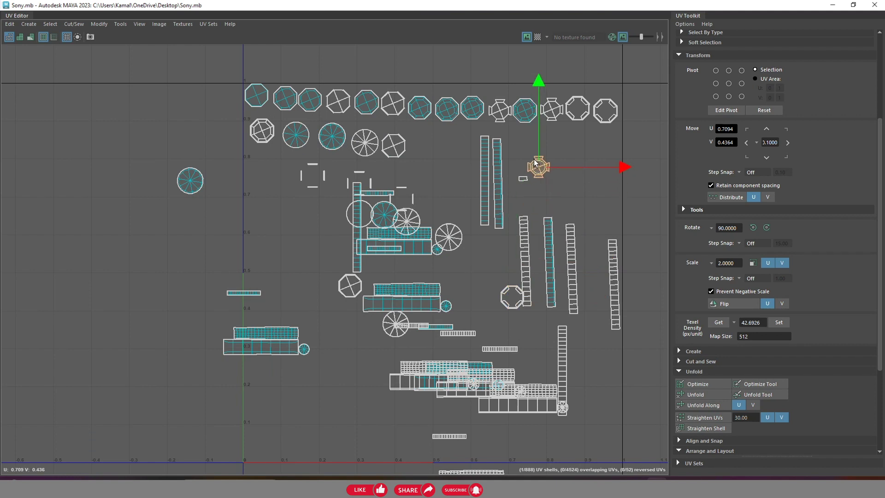
click(503, 295)
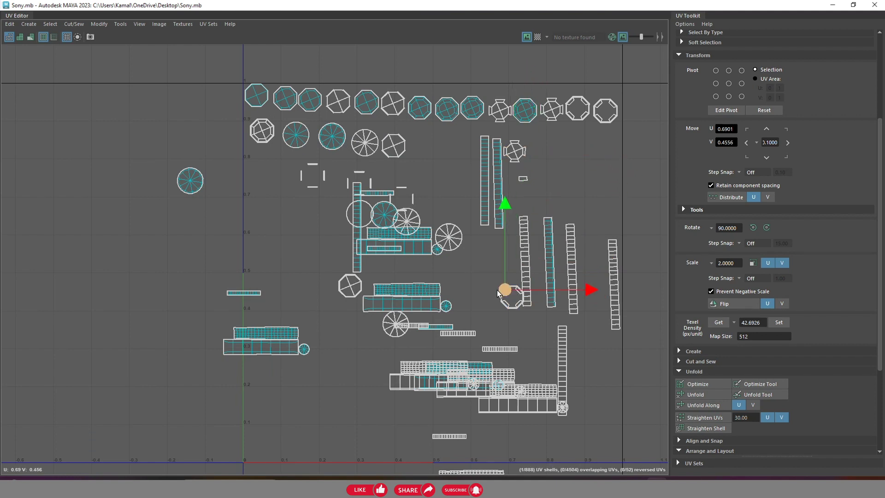
scroll(499, 294, up, 2)
scroll(500, 298, up, 2)
scroll(501, 301, up, 2)
scroll(502, 304, up, 2)
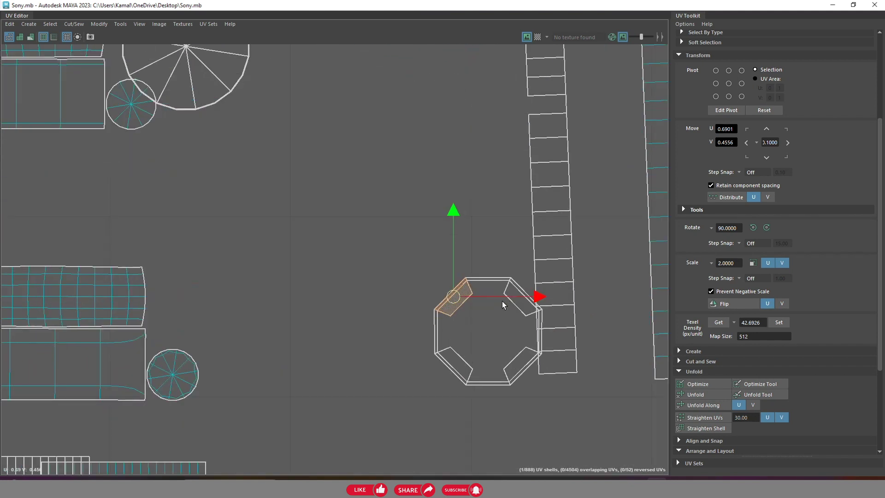
scroll(502, 305, up, 1)
Box-select the larger octagon shell and place it in open space beside the top rows
drag(368, 240, 599, 419)
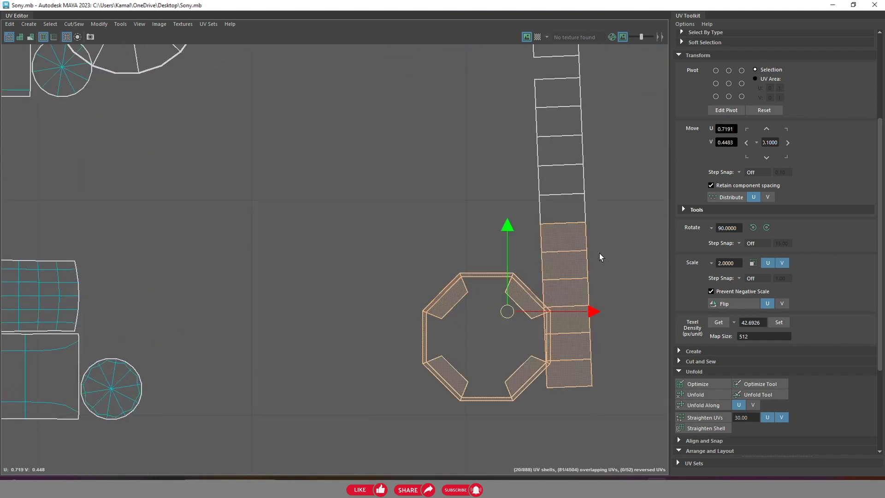
ctrl+drag(604, 237, 577, 411)
scroll(524, 342, down, 3)
drag(491, 331, 465, 232)
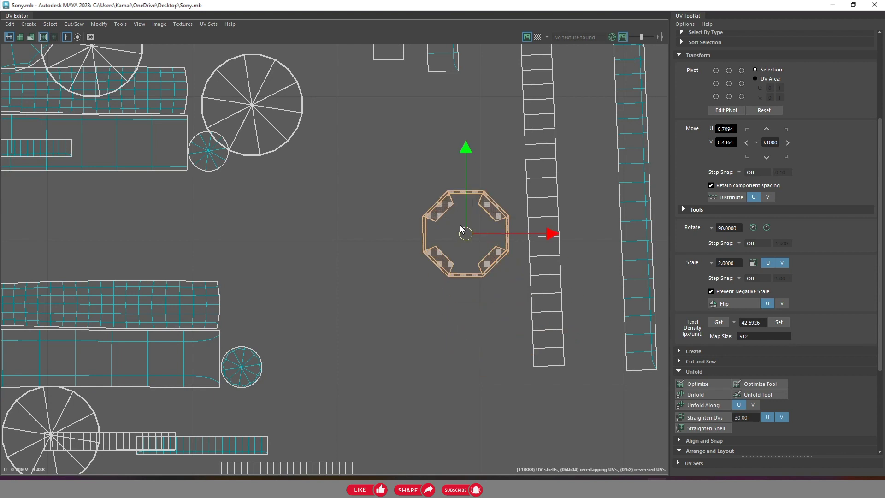
scroll(479, 266, down, 3)
alt+middle_drag(479, 266, 463, 343)
mouse_move(480, 272)
middle_down()
mouse_move(524, 182)
mouse_move(526, 361)
middle_up()
scroll(525, 361, down, 1)
mouse_move(520, 403)
middle_down()
mouse_move(545, 192)
mouse_move(526, 197)
middle_up()
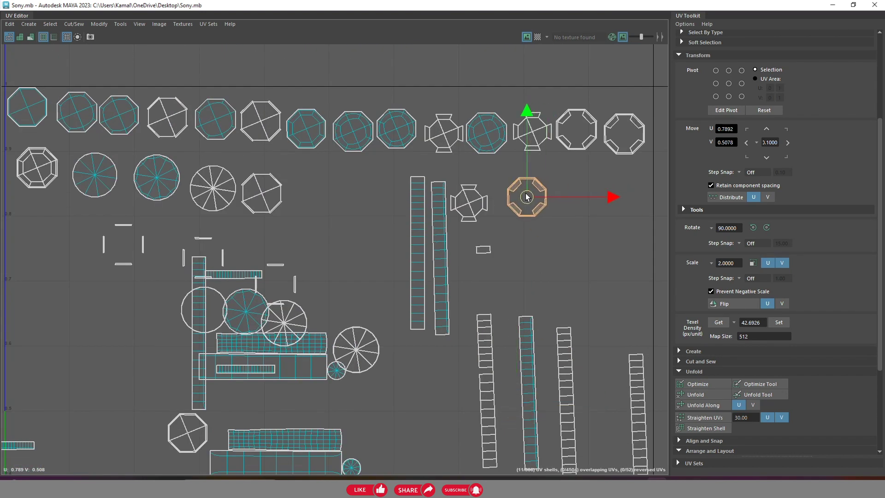
scroll(414, 276, down, 2)
alt+middle_drag(277, 346, 339, 314)
Bring the circle shell into the tile and move two spoked shells up into the round-shell rows
click(133, 218)
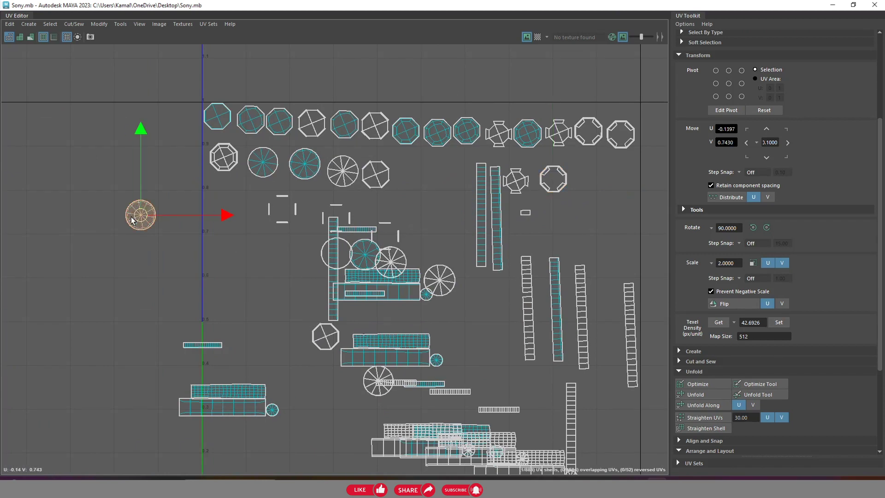
middle_drag(197, 215, 435, 173)
click(386, 258)
middle_drag(387, 258, 441, 185)
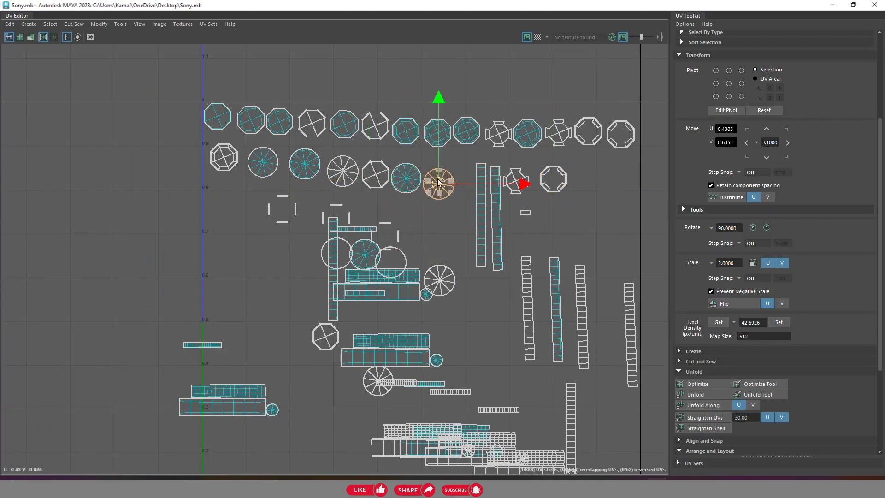
click(451, 275)
middle_drag(451, 275, 468, 208)
Move the middle grid shell down and to the right
click(428, 265)
click(404, 279)
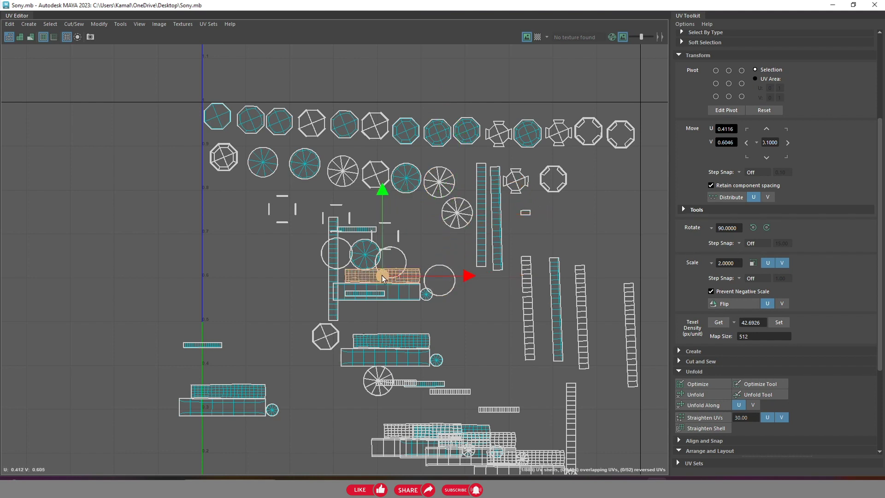
middle_drag(382, 277, 457, 310)
scroll(454, 284, down, 1)
scroll(455, 284, down, 1)
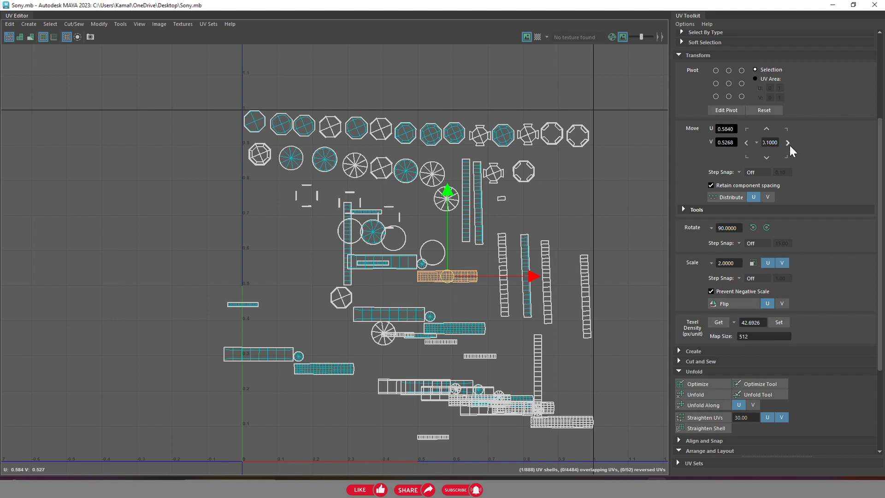
Turn the grid shell upright with Rotate 90° and line up another strip shell beside it
middle_drag(460, 281, 471, 289)
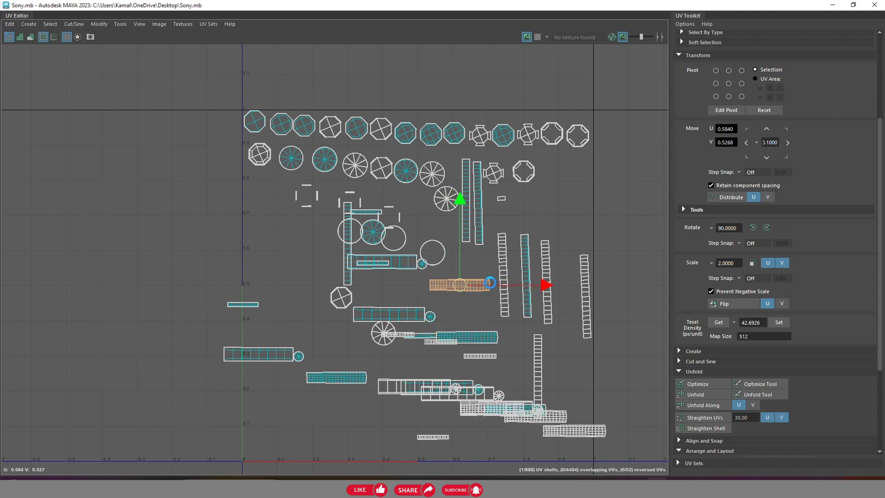
click(766, 227)
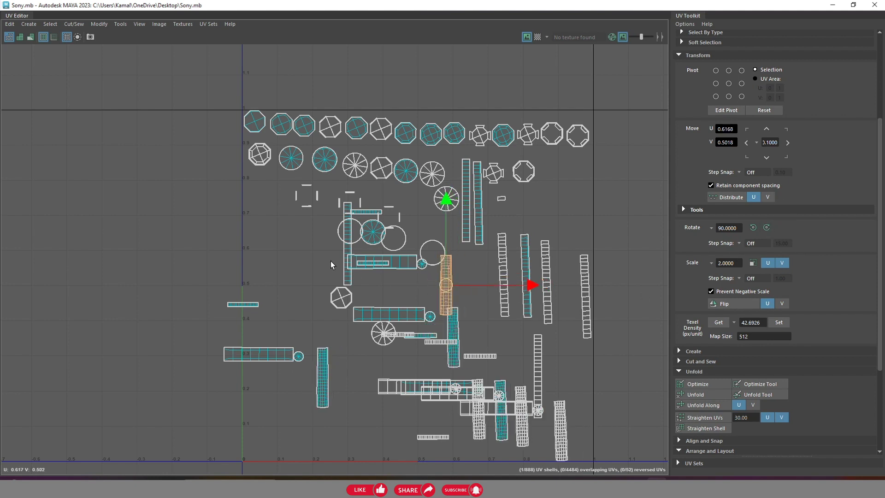
mouse_move(259, 211)
mouse_down()
mouse_move(262, 256)
mouse_move(267, 211)
mouse_up()
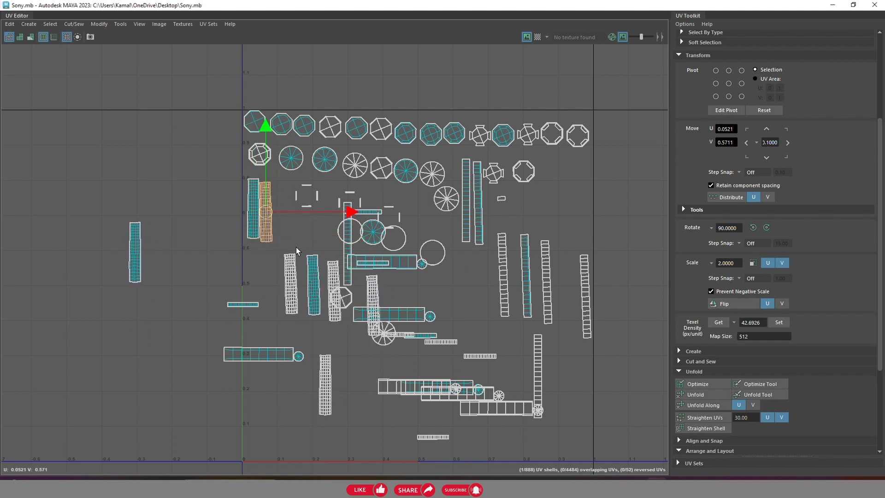
click(290, 265)
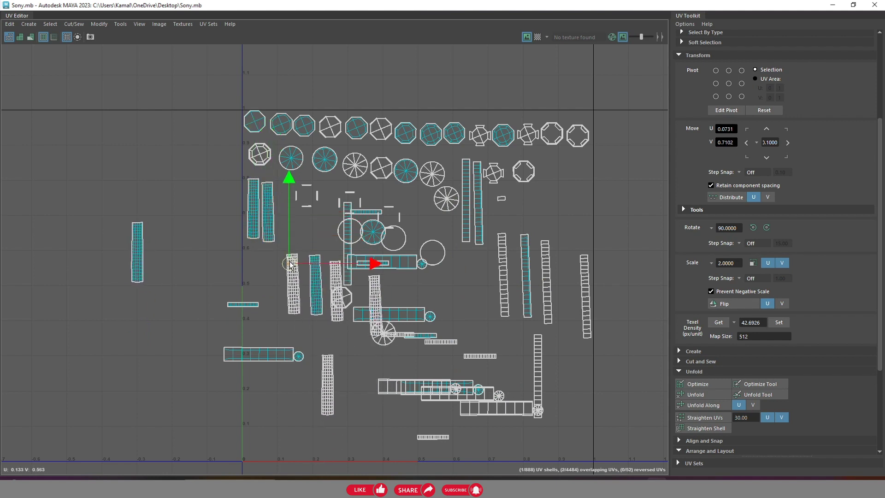
click(292, 275)
click(296, 291)
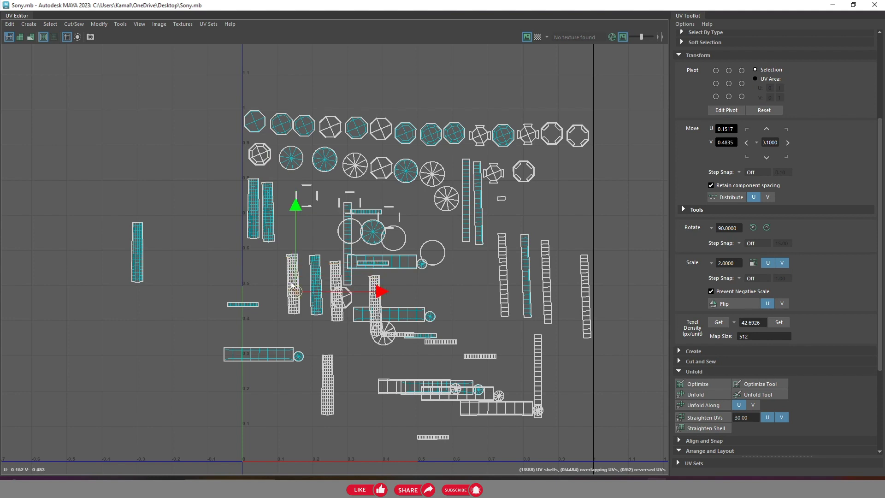
drag(305, 317, 302, 319)
scroll(370, 258, up, 2)
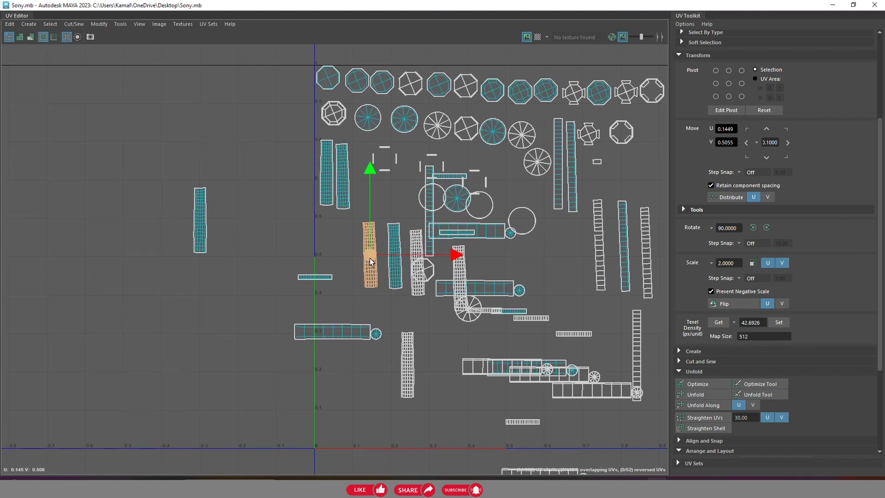
scroll(369, 257, up, 4)
scroll(369, 254, up, 2)
drag(370, 252, 250, 223)
Stand the small horizontal strip upright between the tall strips and move a tall strip beside it
click(203, 309)
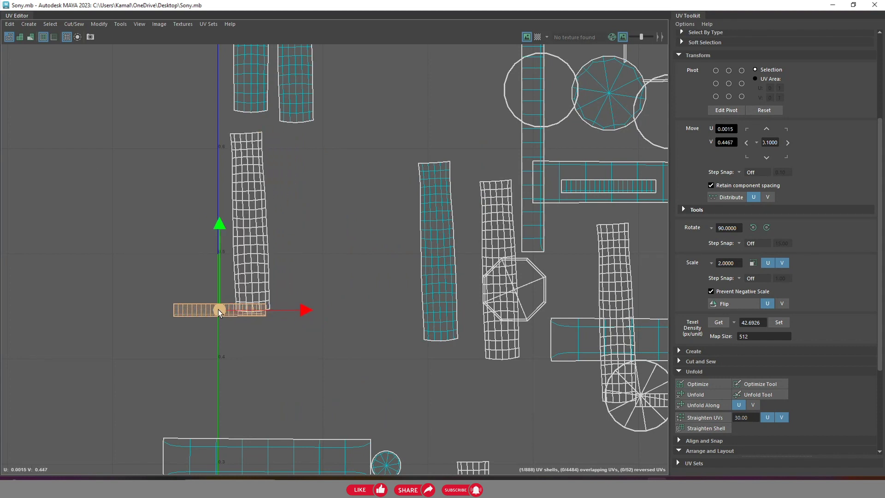
drag(217, 309, 311, 315)
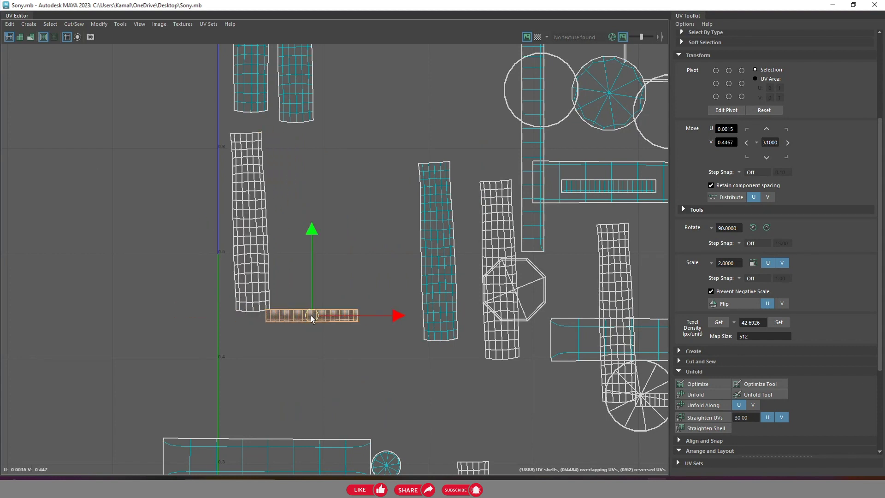
click(766, 228)
drag(303, 275, 280, 190)
click(436, 242)
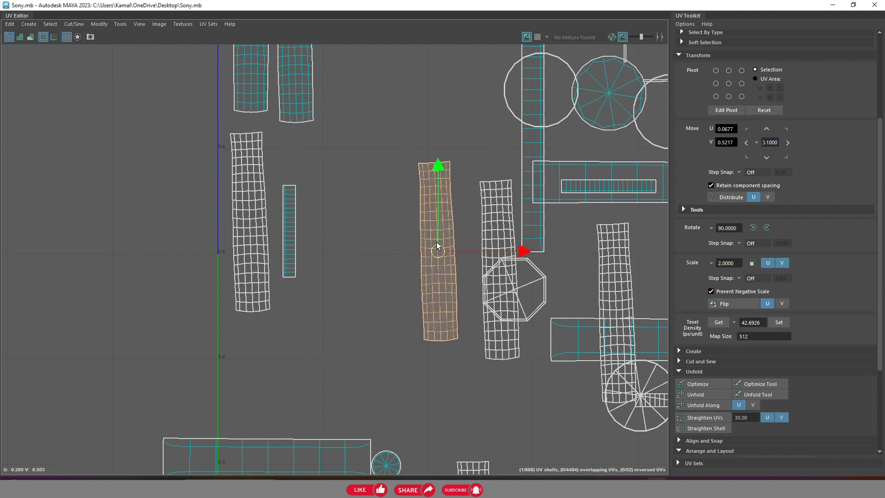
drag(433, 255, 326, 227)
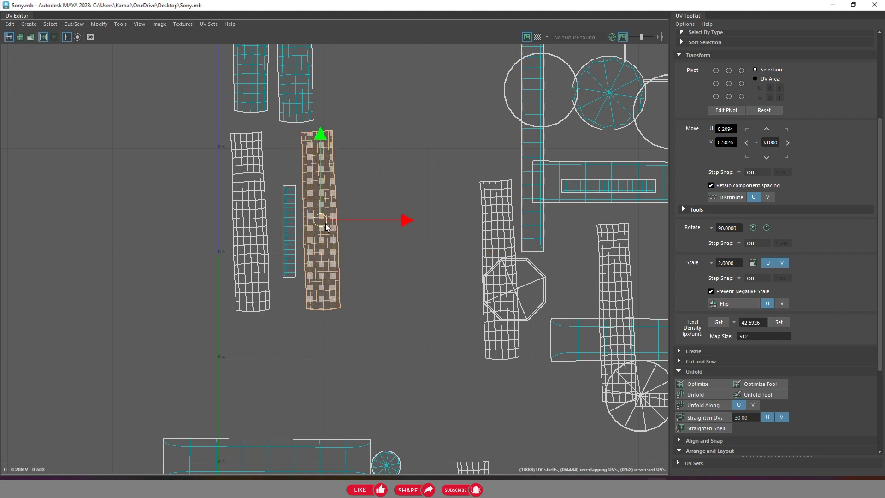
click(510, 233)
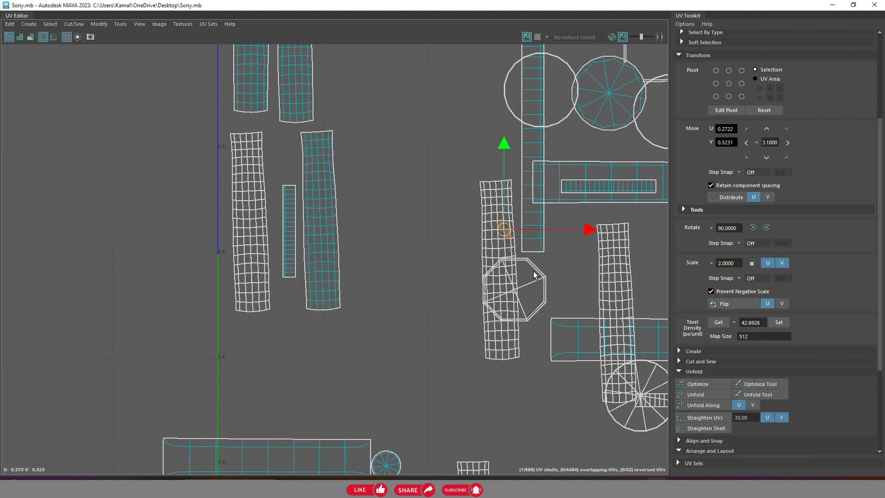
Box-select the strip overlapping the octagon, trim stray pieces, and undo a failed move
scroll(546, 266, up, 1)
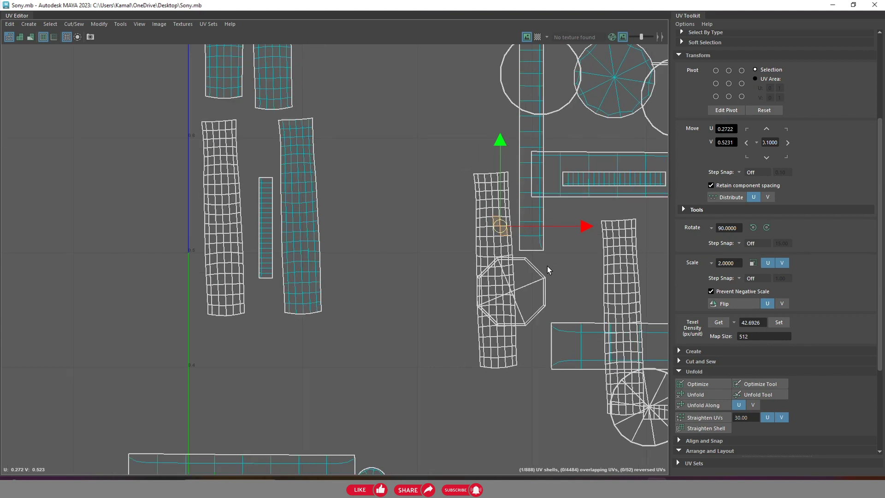
scroll(477, 274, up, 2)
scroll(358, 256, up, 2)
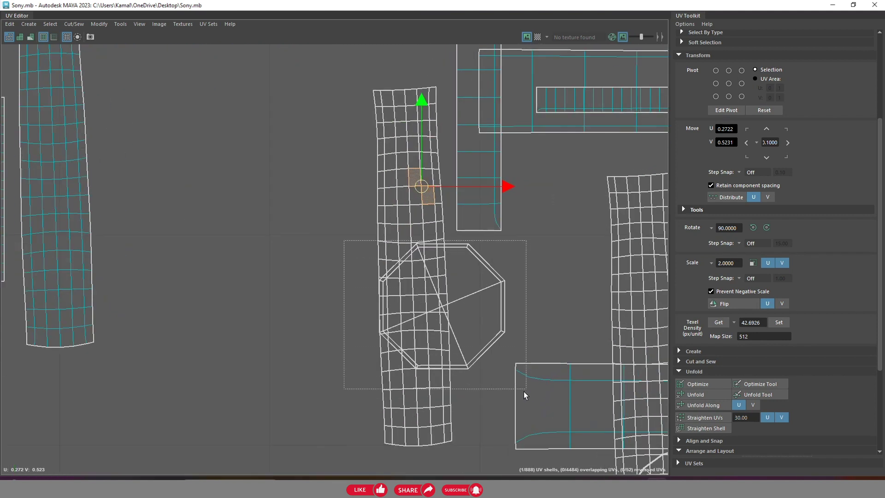
drag(432, 276, 510, 393)
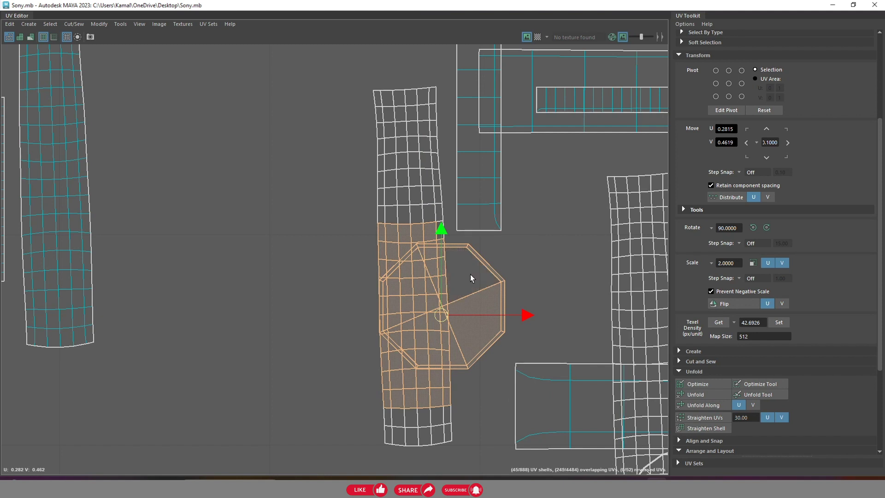
key(ctrl+z)
key(ctrl+z)
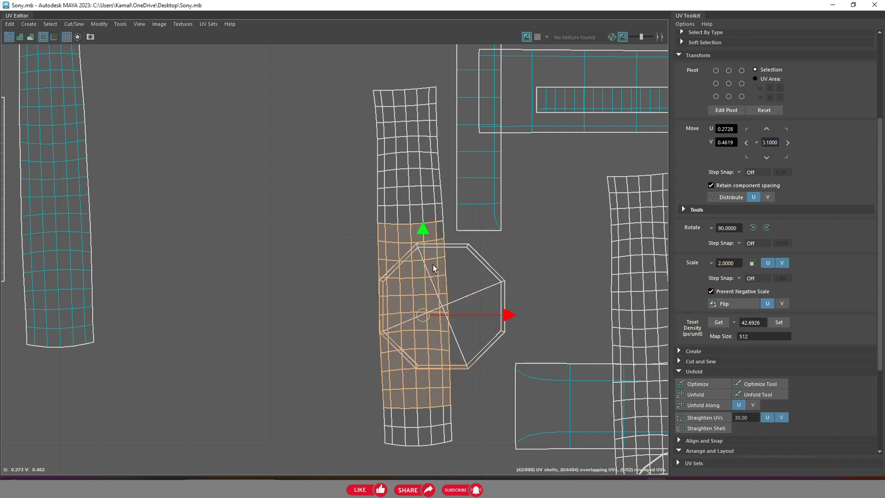
scroll(433, 341, up, 2)
key(ctrl+z)
scroll(374, 316, up, 2)
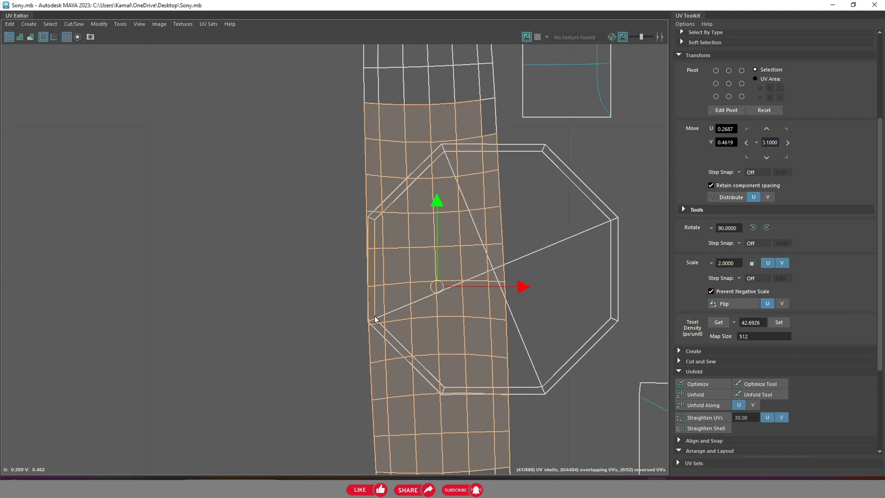
scroll(364, 327, up, 3)
scroll(355, 333, up, 2)
key(ctrl+z)
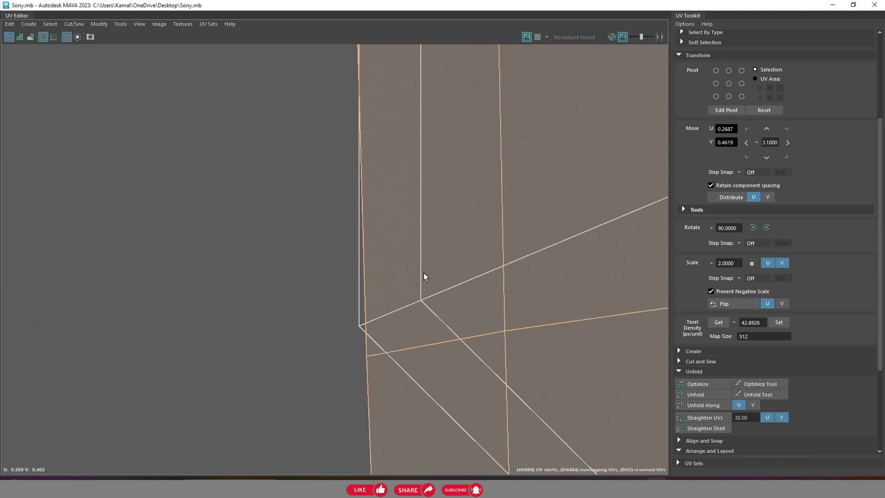
scroll(443, 269, down, 3)
scroll(484, 245, down, 3)
drag(515, 232, 379, 264)
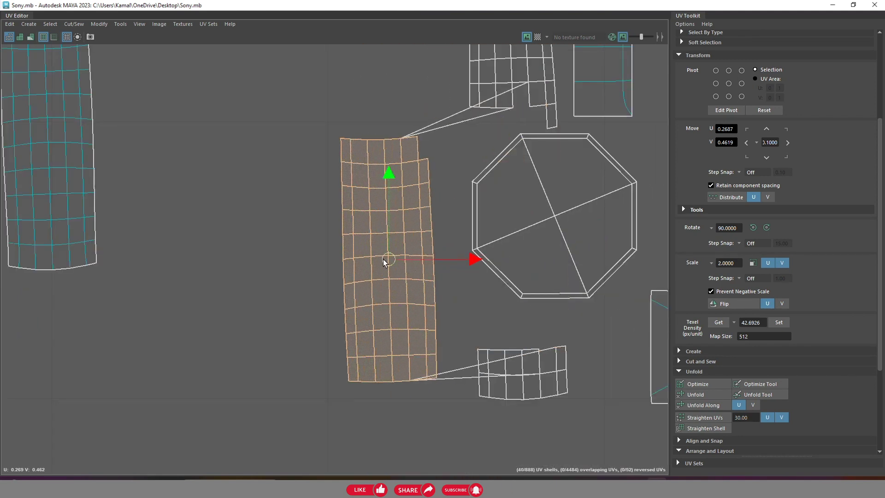
key(ctrl+z)
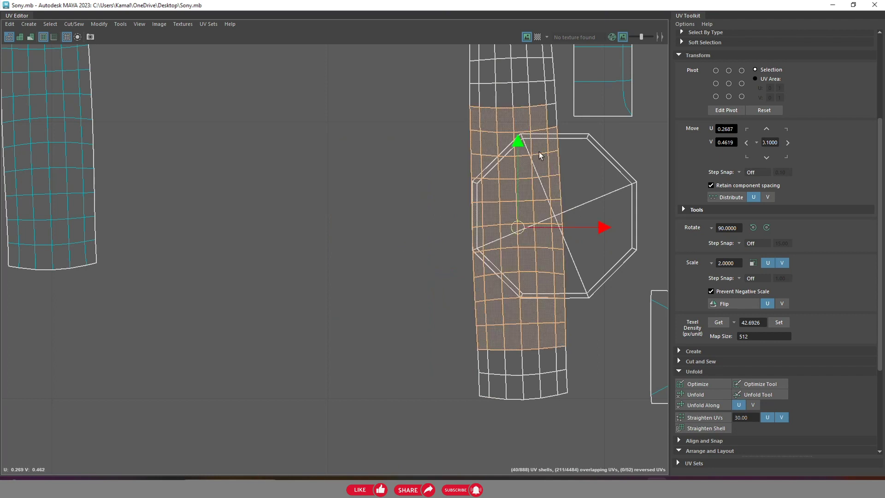
scroll(539, 155, down, 2)
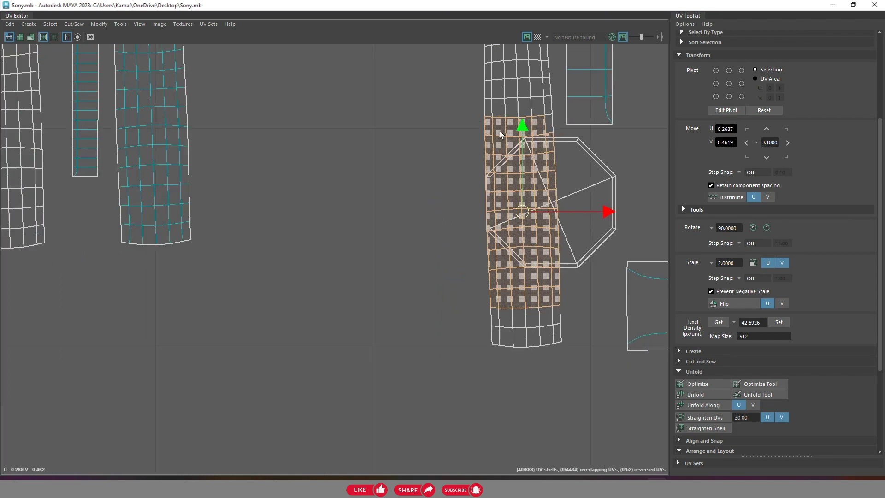
Reselect the tall strip shell and drag it off the octagon to its left
click(499, 131)
scroll(562, 173, down, 2)
click(526, 111)
scroll(532, 111, down, 1)
scroll(507, 87, down, 1)
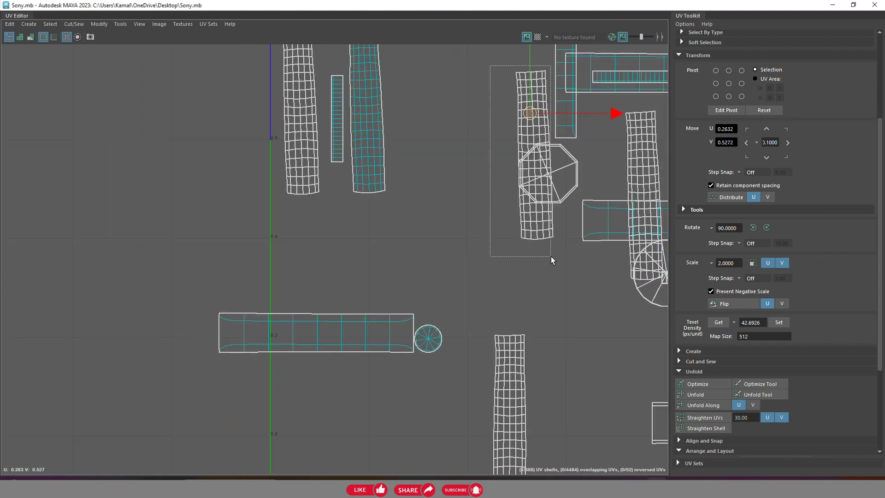
drag(551, 257, 552, 257)
scroll(538, 218, up, 2)
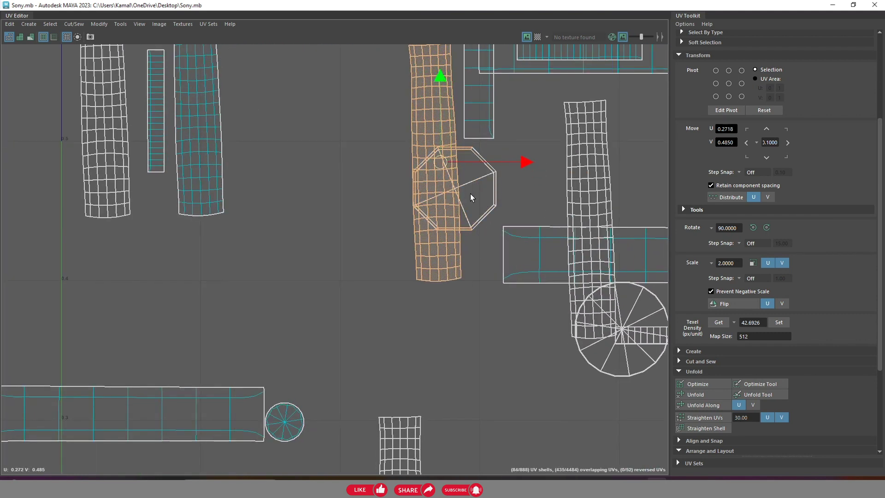
scroll(461, 168, up, 2)
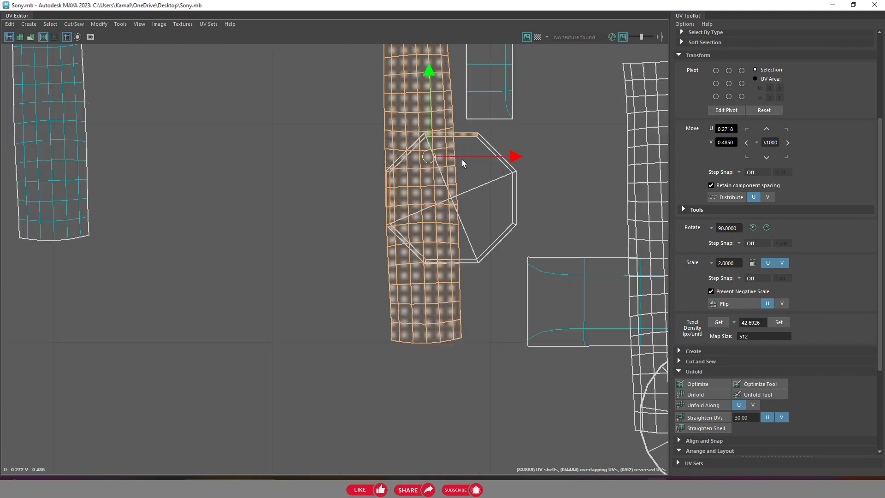
scroll(452, 153, up, 2)
scroll(405, 212, up, 2)
scroll(369, 263, up, 3)
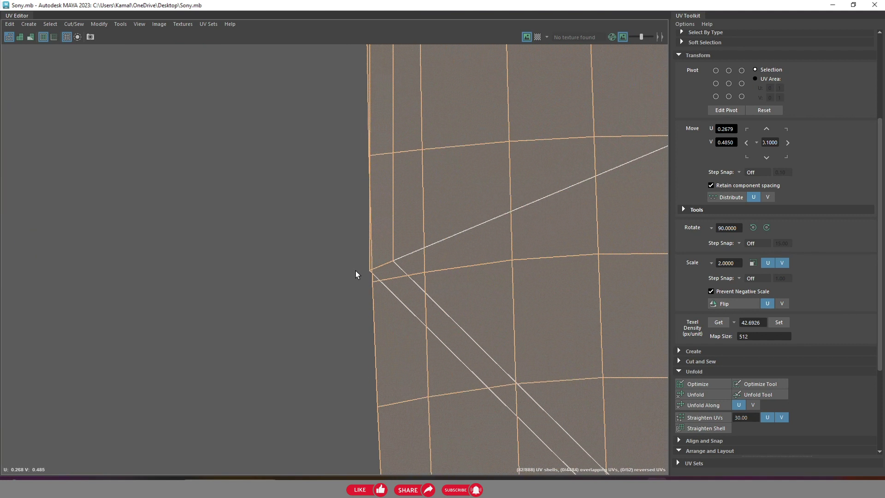
scroll(406, 244, down, 2)
scroll(461, 214, down, 3)
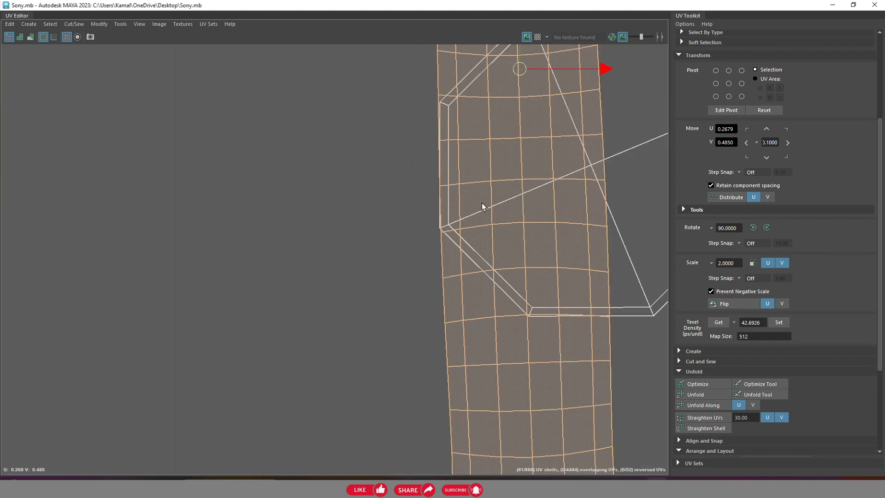
scroll(498, 189, down, 3)
mouse_move(502, 159)
mouse_down()
mouse_move(354, 215)
mouse_move(348, 121)
mouse_up()
scroll(368, 226, down, 2)
scroll(479, 208, down, 2)
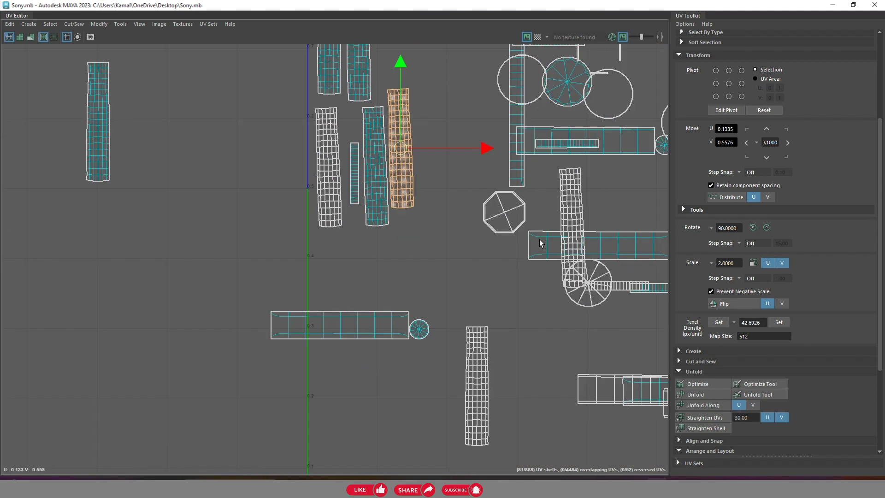
Rotate the horizontal strip shell 90° upright and place it beside the V axis
click(539, 239)
scroll(554, 242, down, 1)
alt+middle_drag(559, 246, 405, 223)
middle_drag(482, 192, 624, 175)
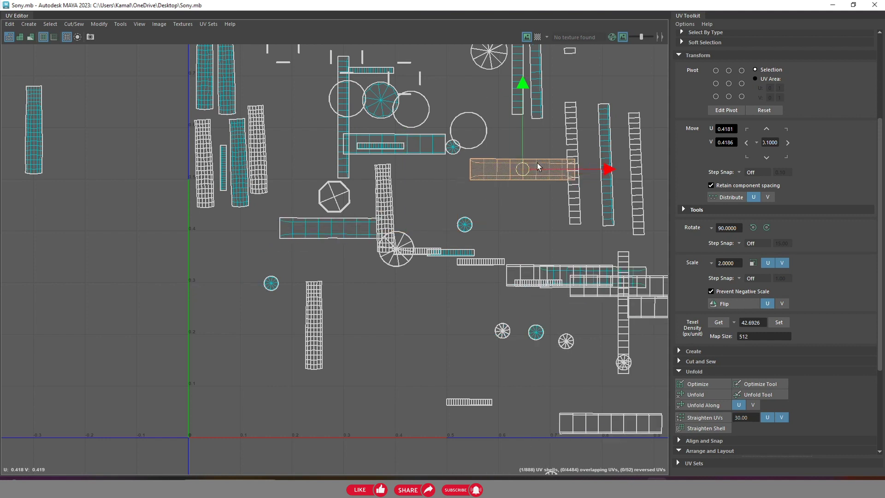
click(766, 227)
scroll(519, 193, down, 2)
alt+middle_drag(519, 193, 480, 203)
mouse_move(472, 247)
middle_down()
mouse_move(347, 279)
mouse_move(320, 260)
middle_up()
Move the ladder shell and the lower strip shell up beside the upright strips
scroll(319, 261, up, 2)
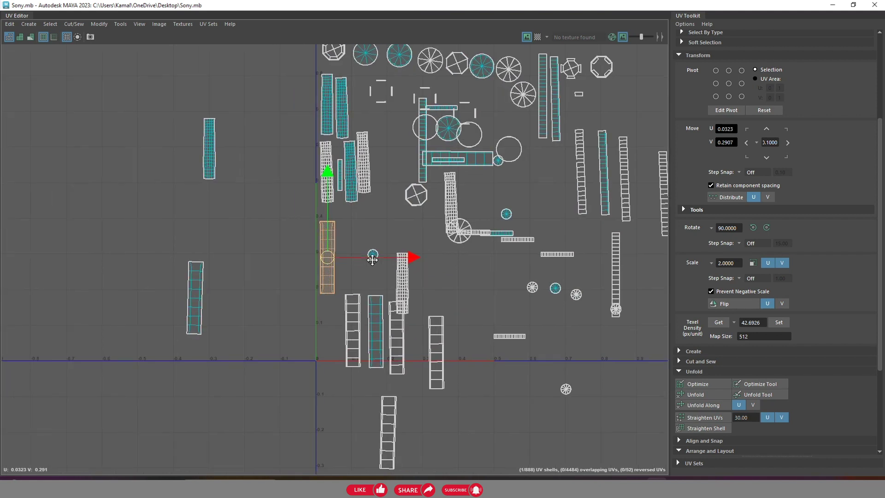
scroll(372, 259, up, 2)
click(384, 294)
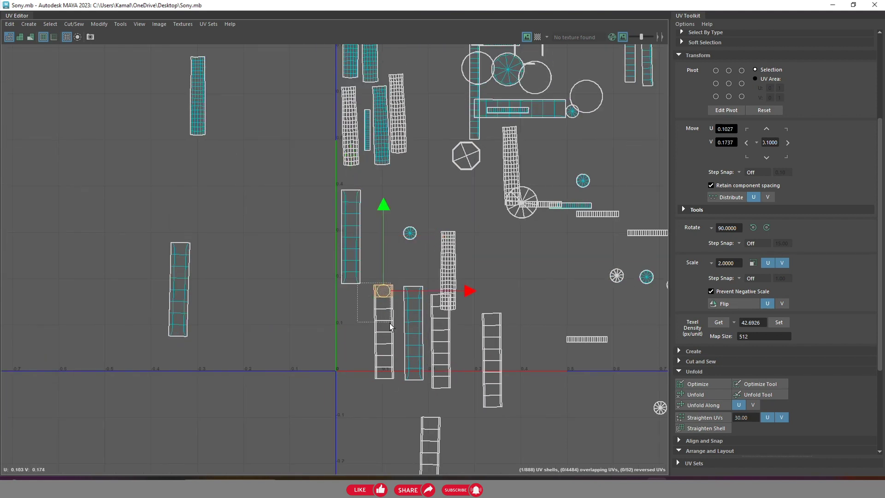
drag(400, 396, 398, 396)
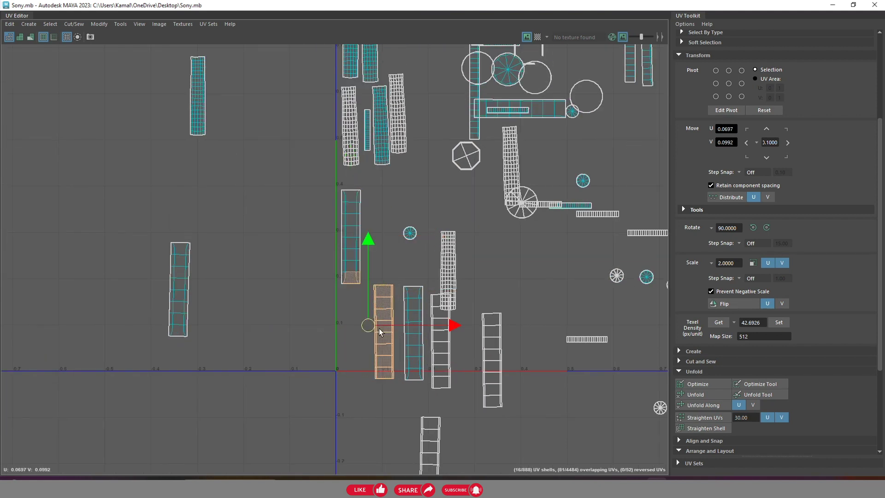
middle_drag(387, 325, 387, 408)
key(ctrl+z)
click(370, 278)
drag(370, 277, 394, 383)
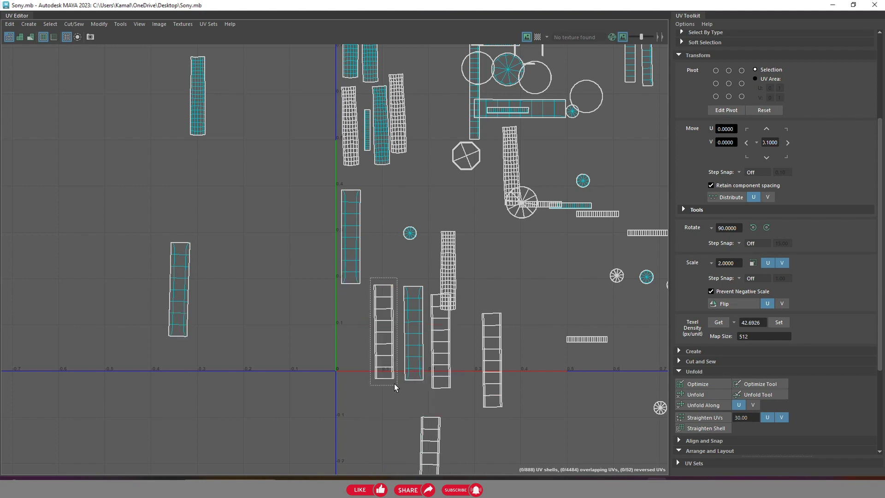
drag(386, 339, 378, 240)
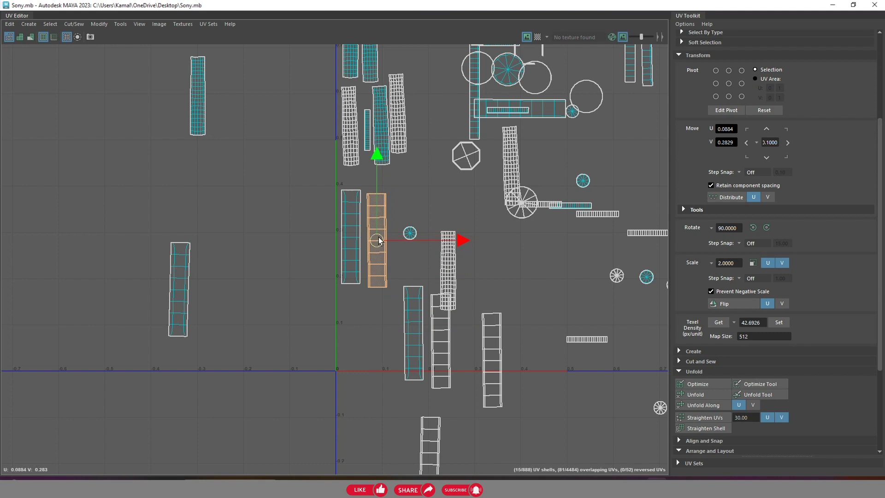
drag(421, 380, 424, 388)
mouse_move(412, 333)
mouse_down()
mouse_move(436, 200)
mouse_move(433, 159)
mouse_up()
click(432, 345)
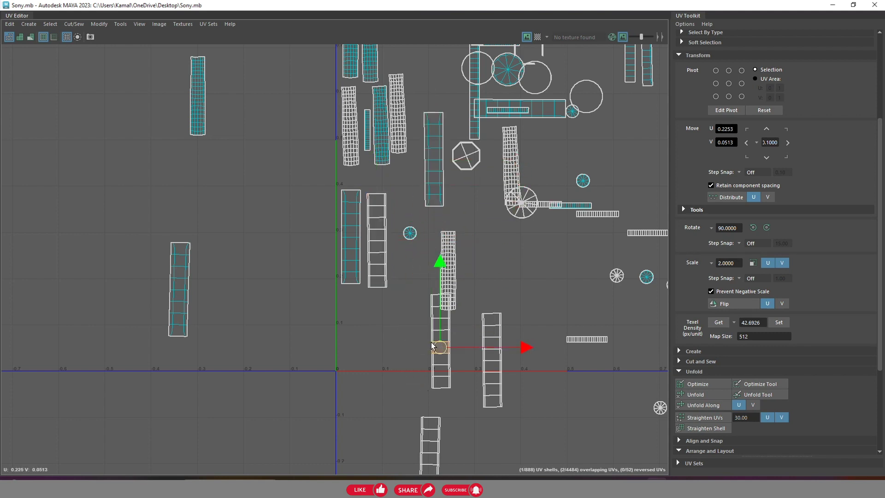
Raise the tall grid shell straight up, clear of the ladder shell
scroll(429, 288, up, 2)
scroll(457, 283, up, 3)
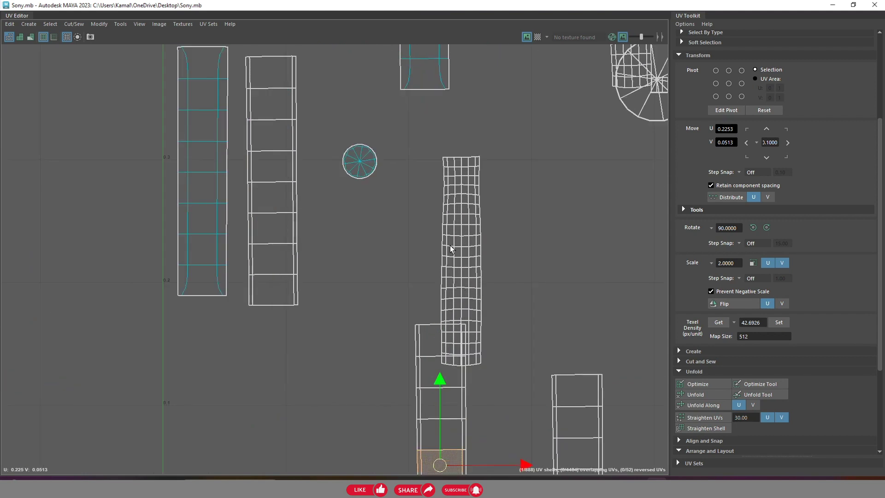
drag(433, 147, 492, 362)
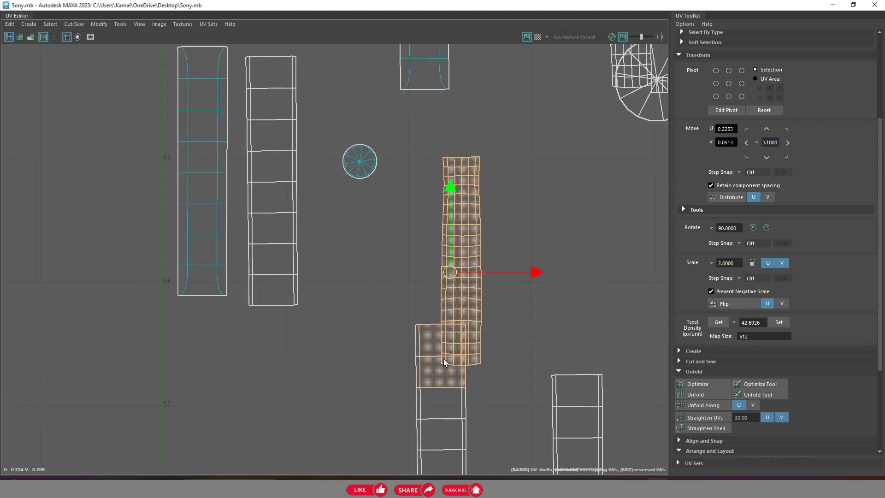
ctrl+click(422, 341)
drag(461, 271, 494, 224)
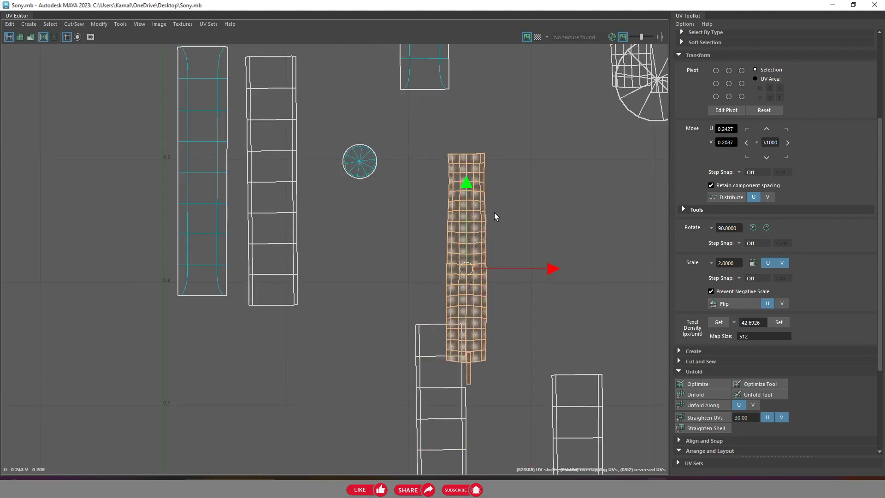
key(ctrl+z)
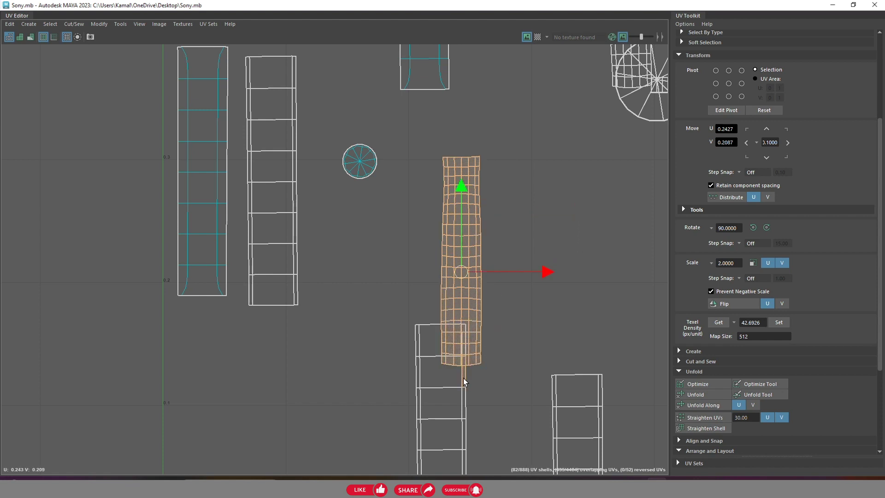
scroll(474, 317, down, 2)
middle_drag(494, 225, 502, 191)
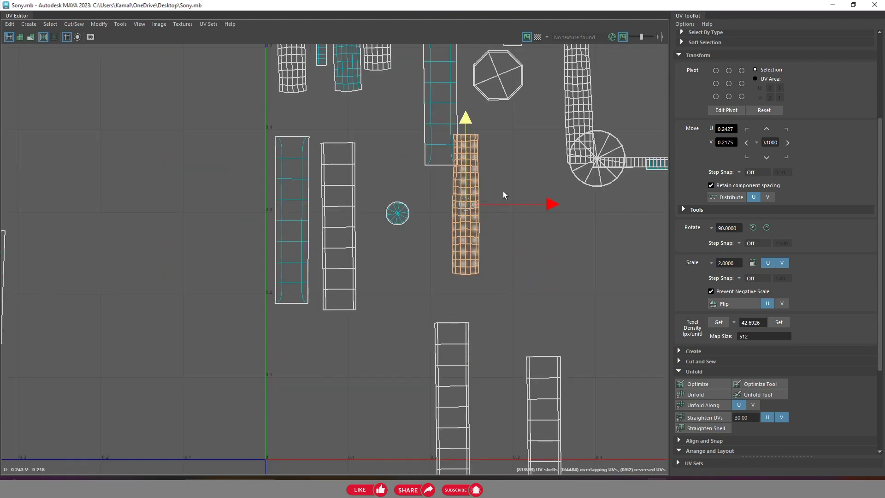
drag(473, 197, 478, 198)
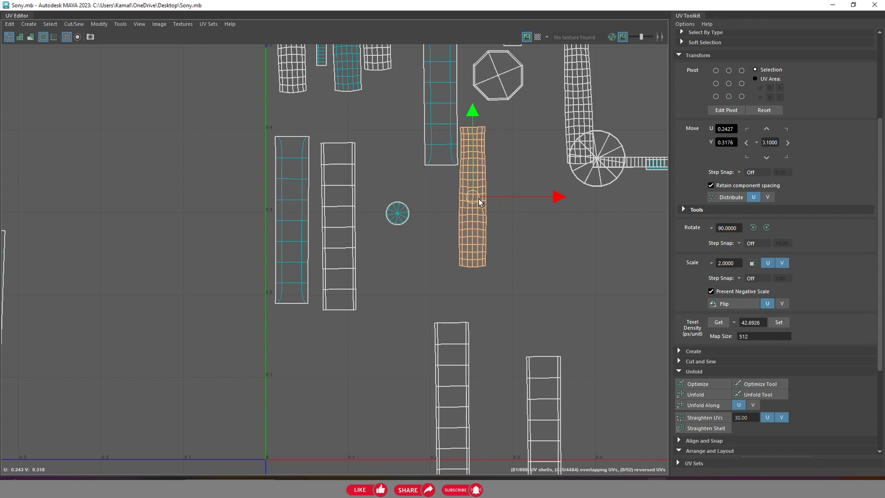
scroll(458, 306, down, 2)
Marquee-select the lower ladder shell and move it up and left beside the grid strip
drag(455, 307, 483, 418)
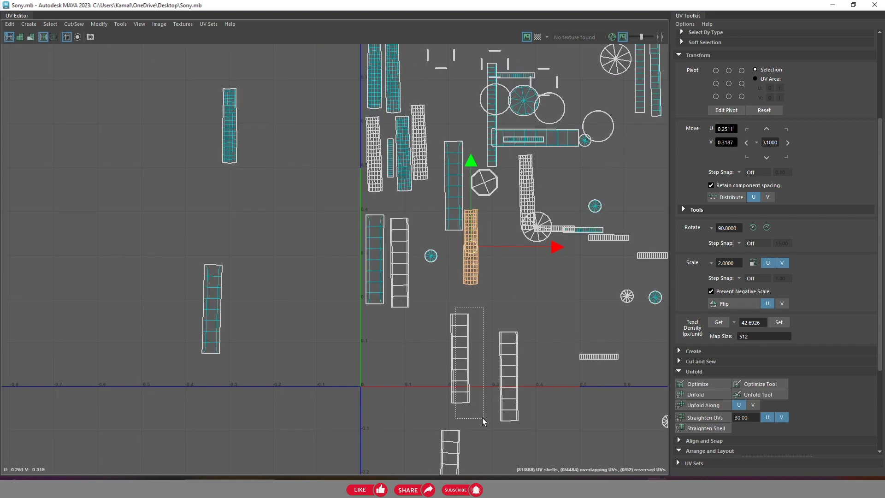
drag(432, 302, 486, 415)
mouse_move(454, 354)
mouse_down()
mouse_move(424, 279)
mouse_move(520, 303)
mouse_up()
scroll(416, 261, up, 2)
scroll(416, 262, up, 2)
Move the ladder shell up and right into the gap beside the tall grid strip
scroll(515, 303, down, 1)
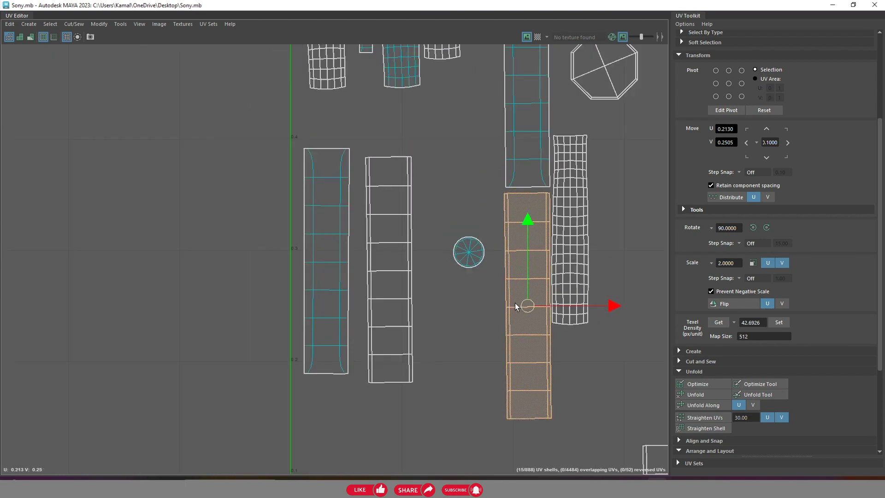
scroll(515, 303, down, 1)
scroll(417, 269, down, 1)
scroll(472, 333, down, 1)
mouse_move(513, 391)
mouse_down()
mouse_move(471, 289)
mouse_move(518, 383)
mouse_up()
scroll(513, 365, up, 1)
scroll(498, 354, up, 1)
mouse_move(486, 348)
mouse_down()
mouse_move(494, 234)
mouse_move(476, 194)
mouse_up()
scroll(484, 231, up, 1)
scroll(491, 313, up, 1)
drag(474, 266, 502, 244)
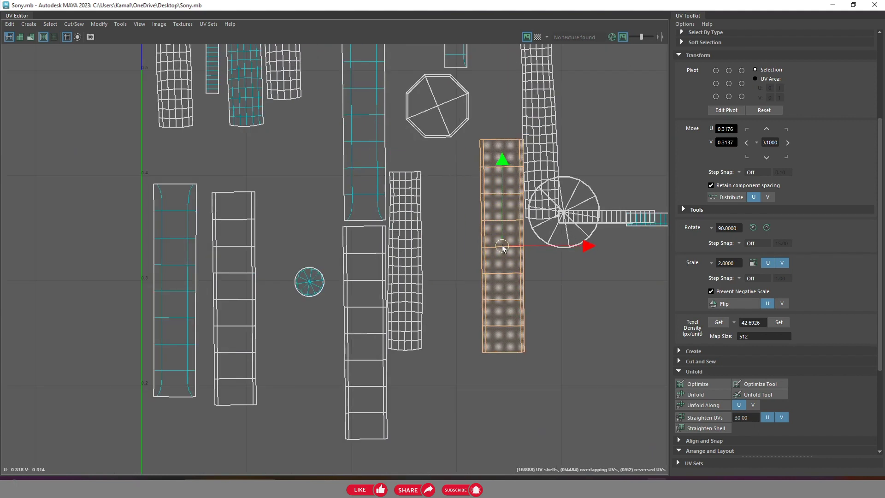
Pan to the right-hand shells and marquee-select the whole long ladder shell
scroll(516, 276, down, 2)
scroll(528, 318, down, 1)
scroll(544, 295, down, 1)
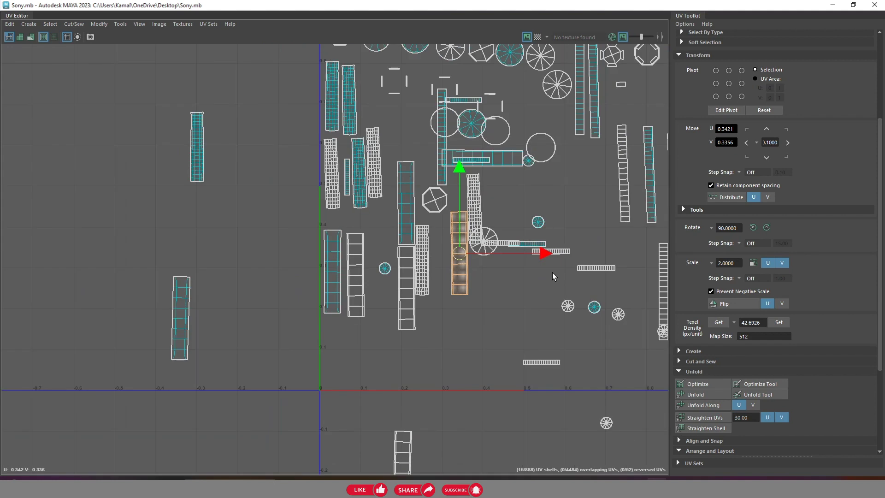
alt+middle_drag(552, 273, 519, 276)
alt+middle_drag(609, 291, 525, 298)
scroll(526, 298, up, 2)
scroll(530, 243, up, 1)
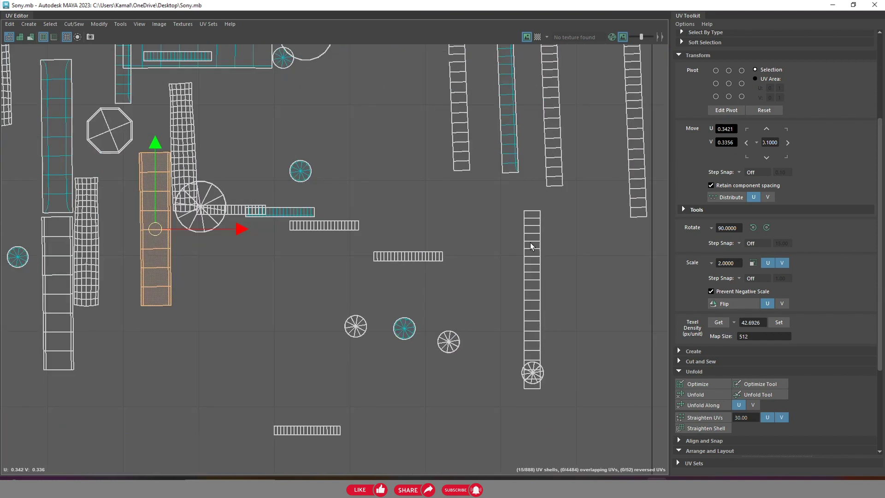
drag(515, 203, 552, 256)
scroll(530, 313, up, 2)
click(530, 298)
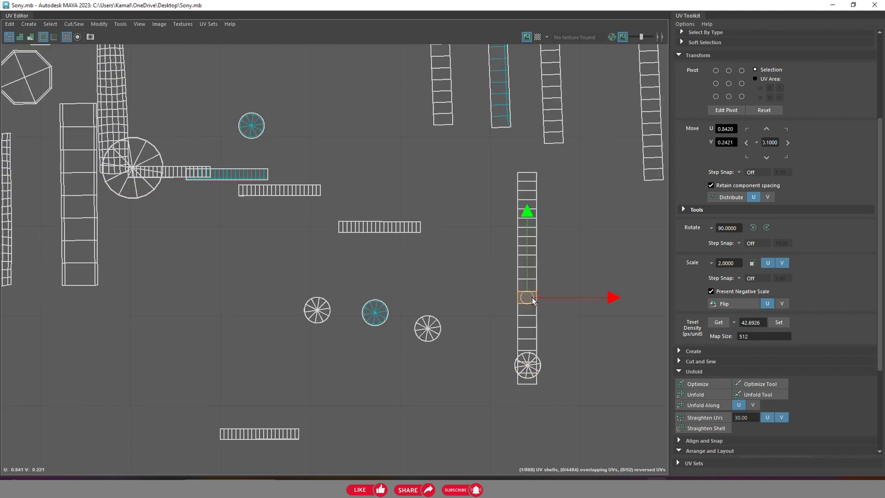
drag(506, 175, 572, 408)
scroll(518, 295, up, 3)
Move the first circle UV shell out of the strip, selected on its own
scroll(528, 240, up, 1)
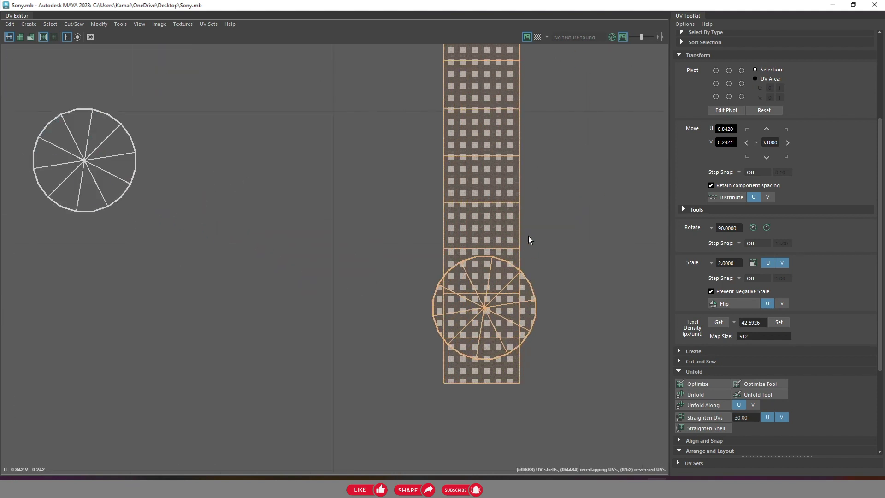
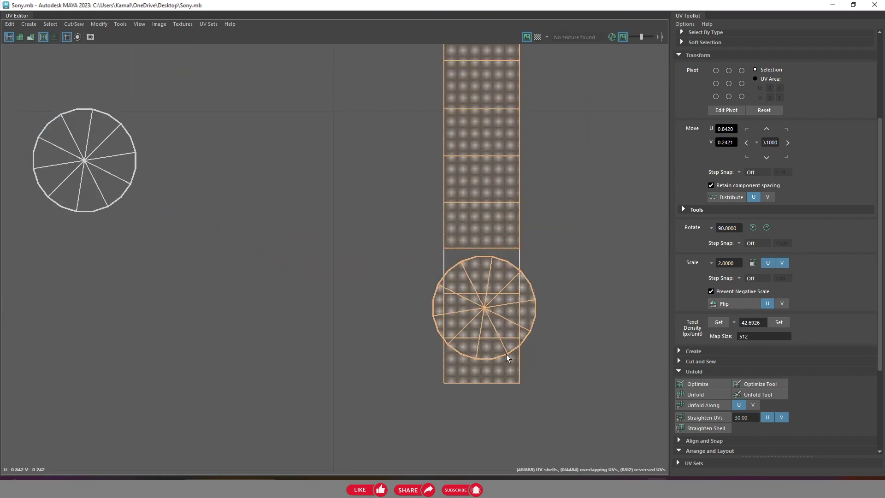
Move the first circle UV shell out of the strip, selected on its own
ctrl+click(501, 370)
scroll(501, 370, up, 2)
scroll(474, 308, up, 3)
scroll(503, 273, down, 1)
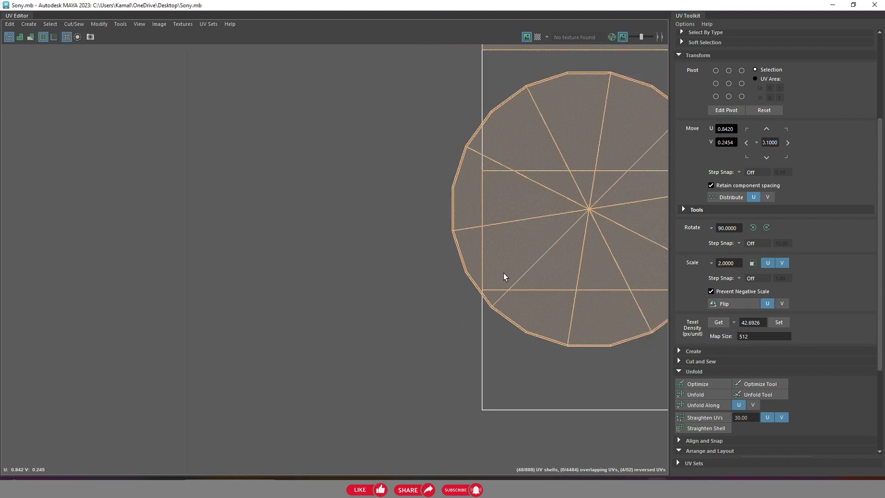
scroll(504, 276, down, 2)
click(518, 245)
scroll(559, 227, down, 1)
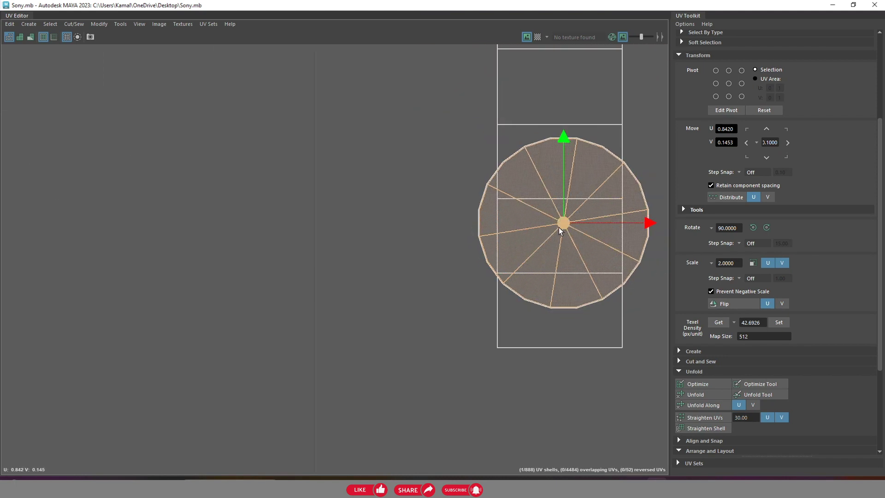
drag(558, 228, 302, 290)
scroll(395, 241, down, 3)
scroll(409, 254, down, 1)
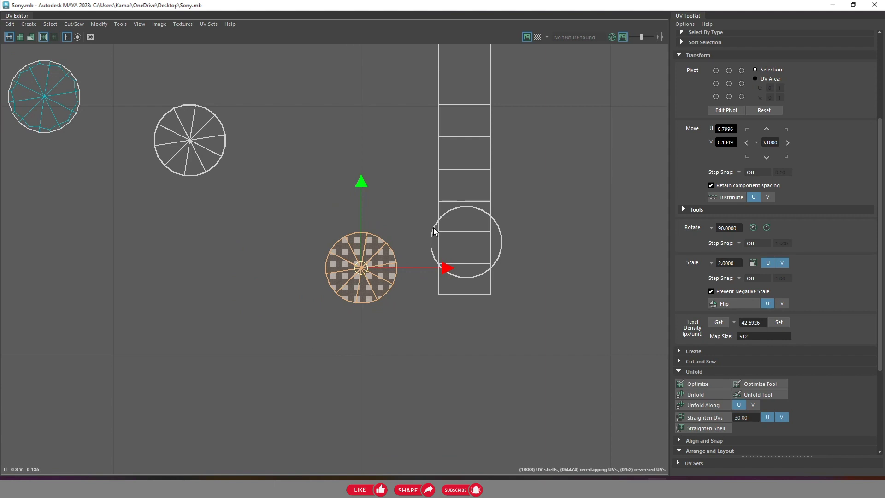
Isolate the second circle shell by deselecting the surrounding strip faces
click(433, 230)
scroll(434, 229, up, 3)
scroll(402, 264, up, 2)
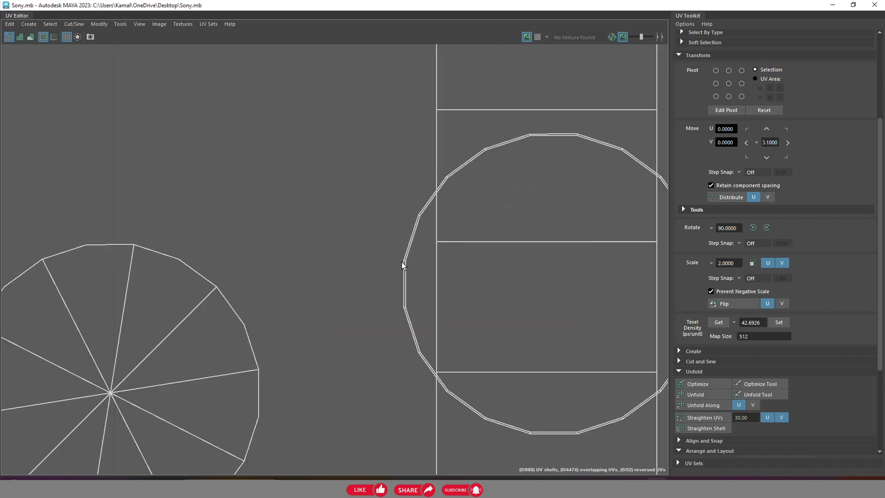
click(405, 265)
scroll(412, 242, down, 2)
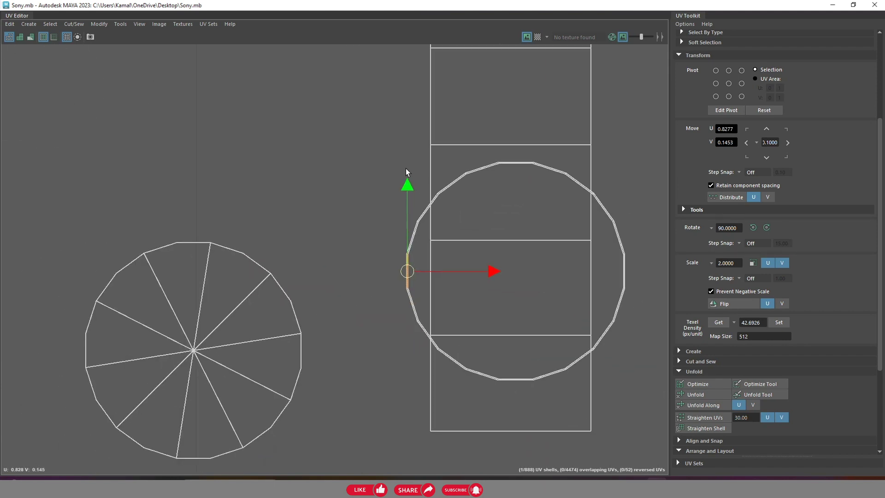
drag(547, 308, 640, 400)
ctrl+click(583, 416)
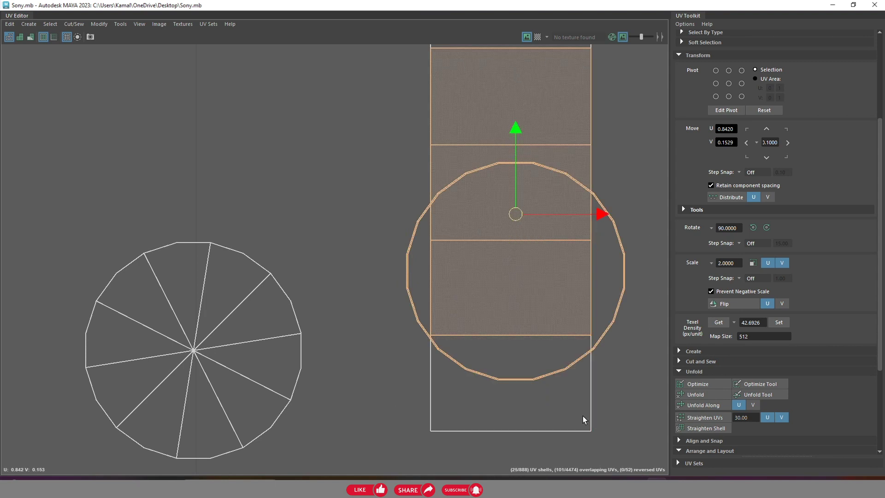
ctrl+click(542, 295)
ctrl+click(526, 233)
ctrl+click(533, 112)
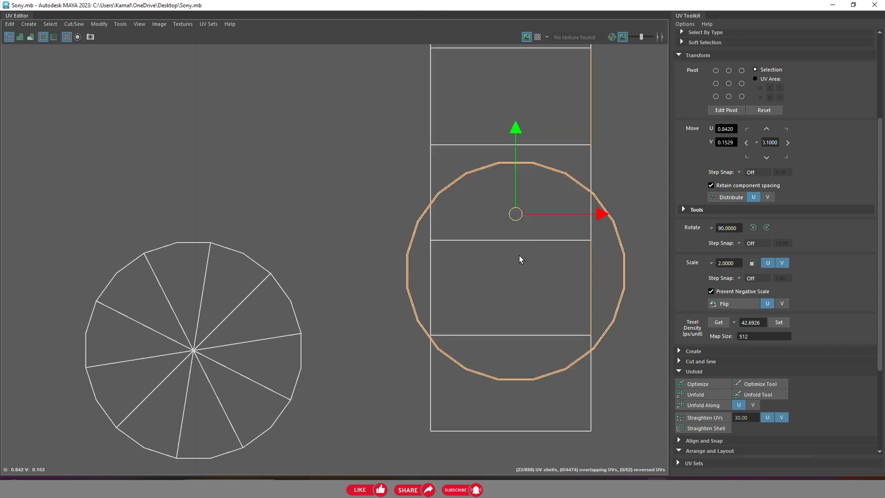
Move the second circle shell next to the first circle
scroll(519, 256, down, 2)
ctrl+click(543, 186)
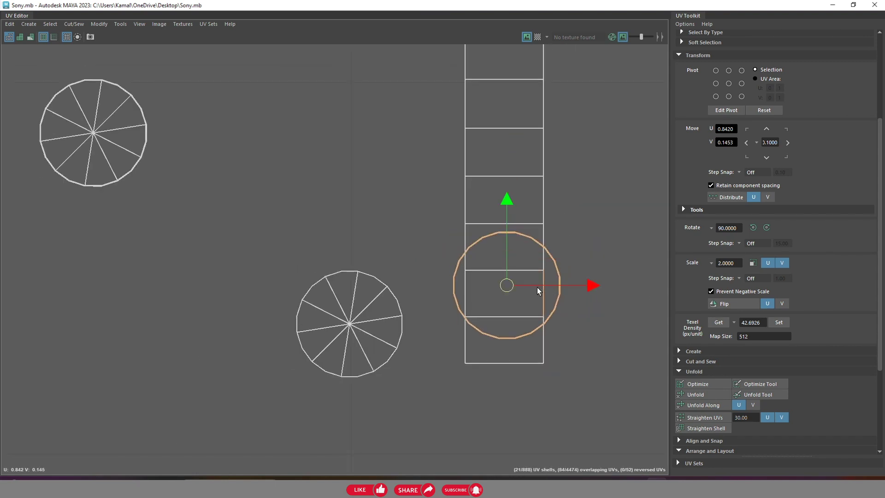
drag(538, 287, 550, 296)
scroll(541, 304, up, 2)
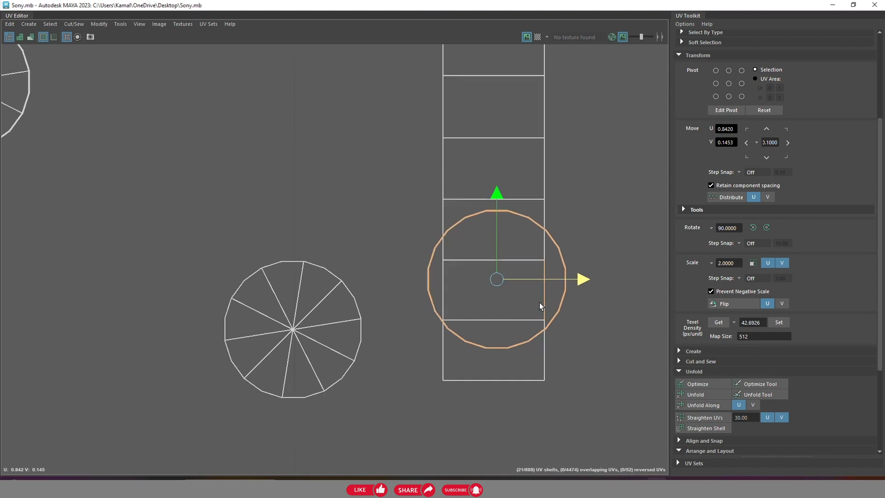
ctrl+click(547, 299)
middle_drag(531, 304, 336, 233)
scroll(500, 255, down, 4)
scroll(386, 229, down, 4)
alt+middle_drag(407, 276, 449, 327)
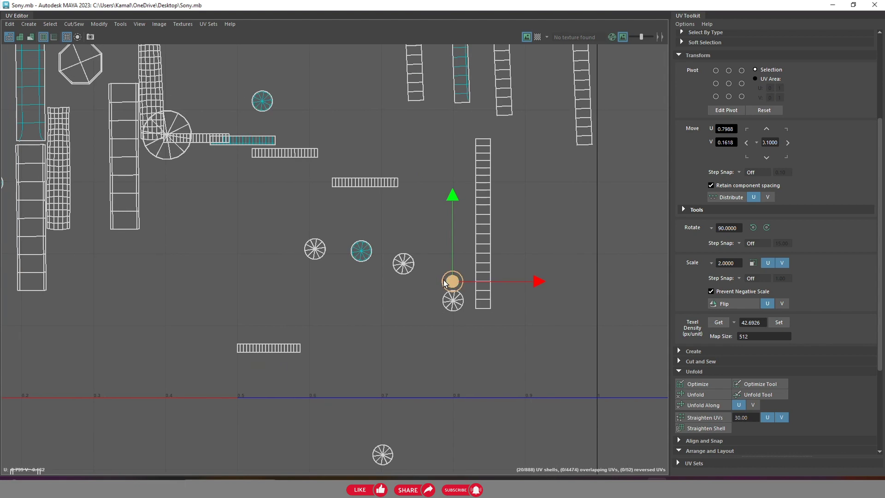
Stack the circle and wheel shells, including the cyan wheel, in a column beside the long strip
mouse_move(452, 280)
mouse_down()
mouse_move(517, 170)
mouse_move(504, 142)
mouse_up()
mouse_move(386, 239)
mouse_down()
mouse_move(418, 283)
mouse_move(511, 161)
mouse_up()
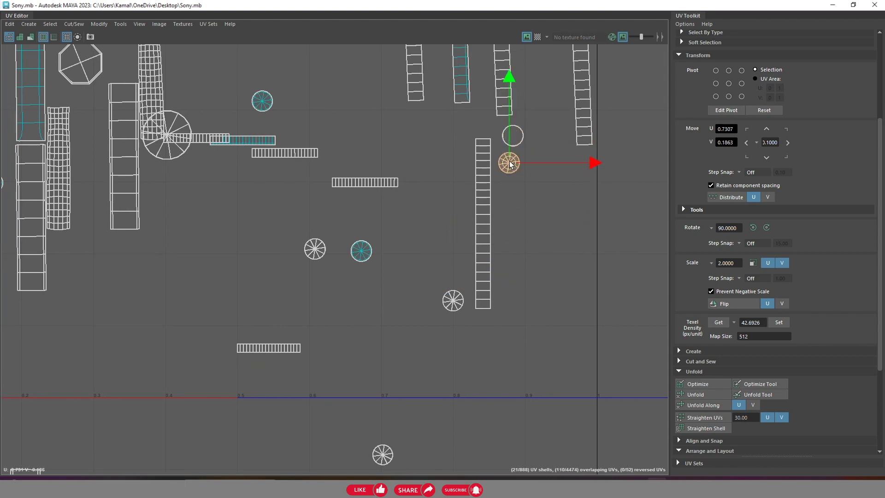
click(366, 254)
mouse_move(367, 254)
mouse_down()
mouse_move(508, 216)
mouse_move(516, 190)
mouse_up()
mouse_move(463, 320)
mouse_down()
mouse_move(459, 309)
mouse_move(522, 240)
mouse_move(522, 214)
mouse_up()
Add the remaining wheel shells to the column, the last at its foot
mouse_move(282, 227)
mouse_down()
mouse_move(344, 269)
mouse_move(517, 249)
mouse_up()
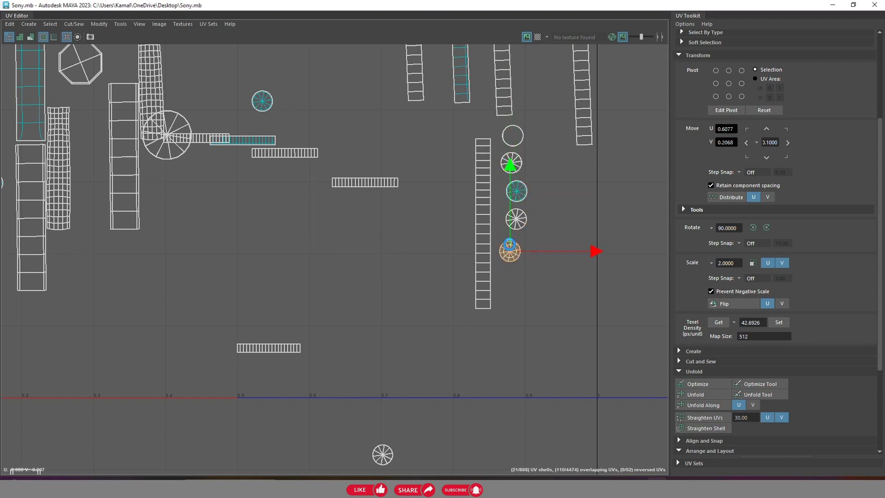
drag(411, 424, 365, 474)
drag(410, 435, 550, 268)
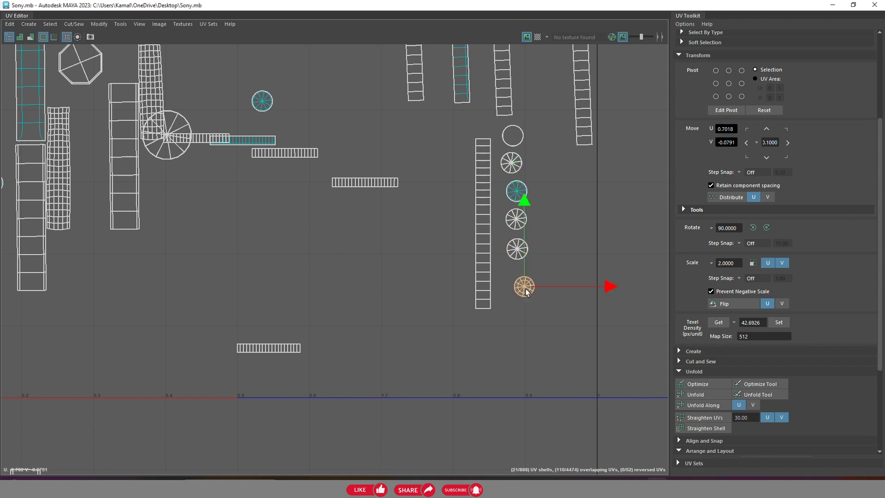
scroll(374, 333, down, 2)
scroll(280, 354, down, 4)
Move the ladder shell up from below into the 0–1 UV square
drag(240, 369, 270, 427)
scroll(293, 418, up, 2)
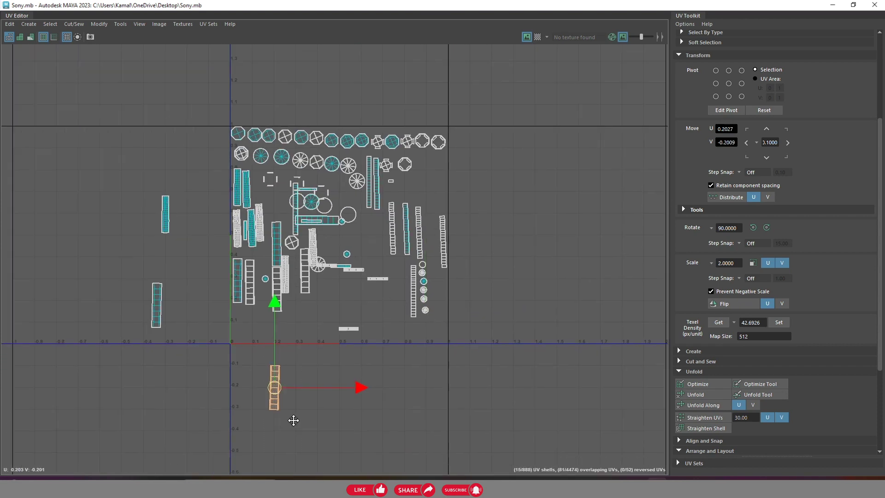
scroll(293, 418, up, 1)
mouse_move(268, 379)
mouse_down()
mouse_move(323, 275)
mouse_move(331, 278)
mouse_up()
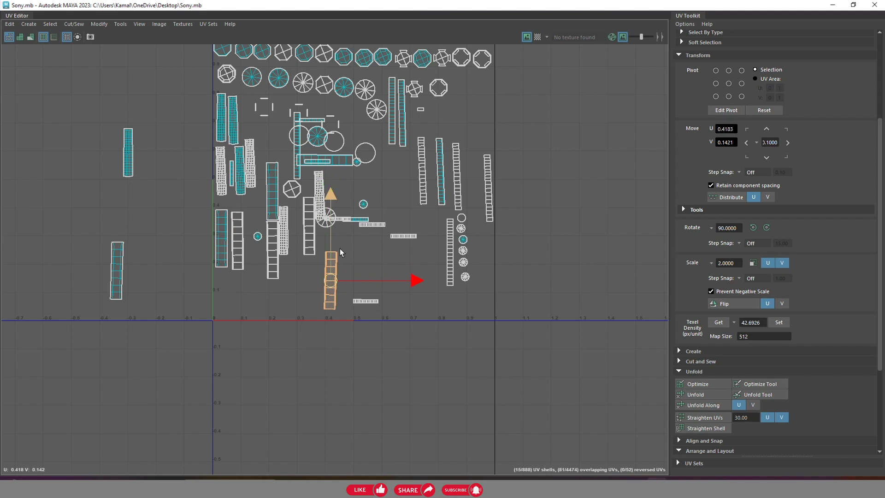
scroll(339, 239, up, 3)
scroll(320, 218, up, 1)
scroll(283, 219, up, 2)
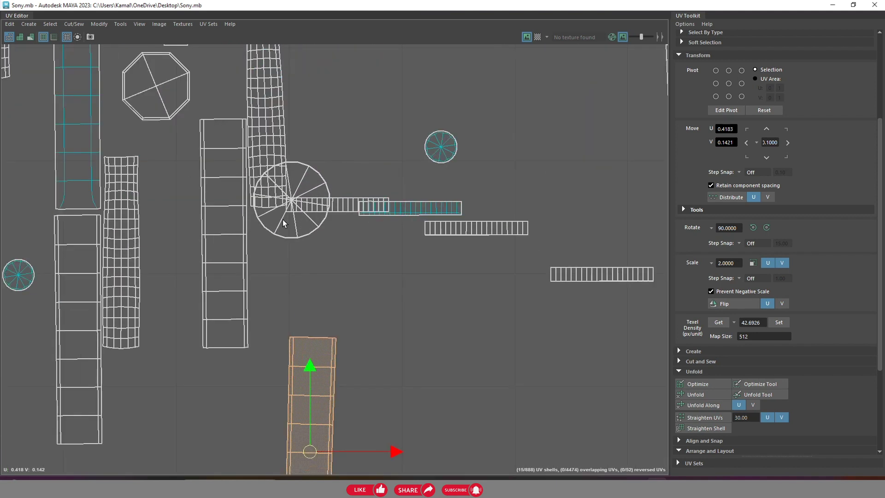
Move the spoked wheel shell off the large circle shell
click(284, 212)
drag(295, 212, 411, 367)
click(306, 235)
scroll(305, 235, up, 2)
alt+middle_drag(305, 235, 319, 276)
Select the circle shell's top edge and its neighbouring edge
scroll(284, 181, up, 2)
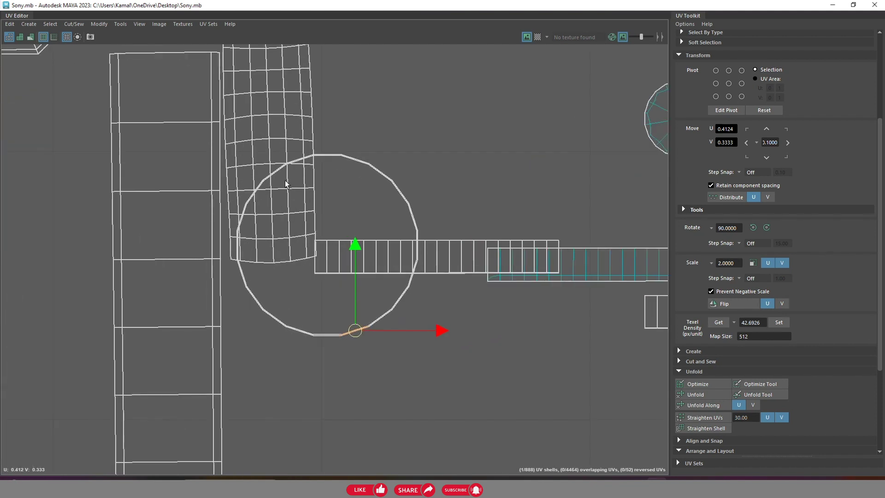
click(329, 156)
scroll(328, 154, up, 2)
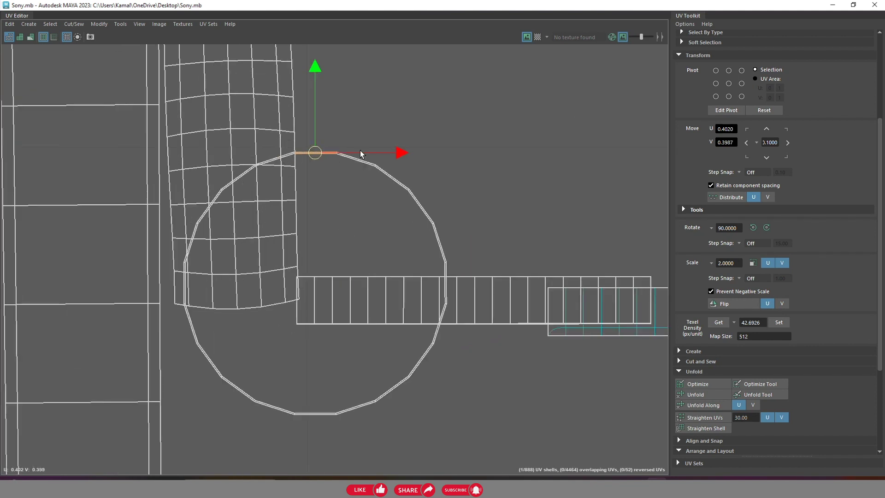
scroll(361, 150, up, 2)
shift+click(342, 162)
scroll(343, 175, down, 3)
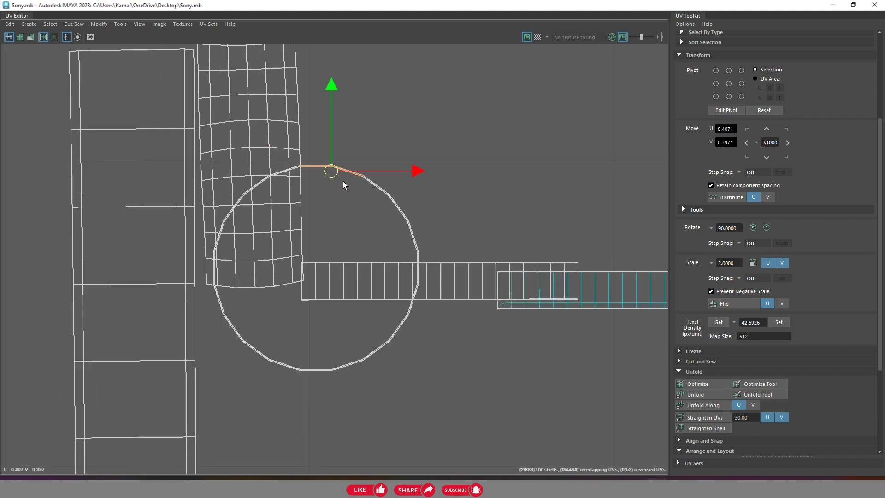
scroll(343, 181, down, 2)
Select the shells overlapping the circle, then deselect the horizontal strip and grid rows
drag(256, 179, 410, 331)
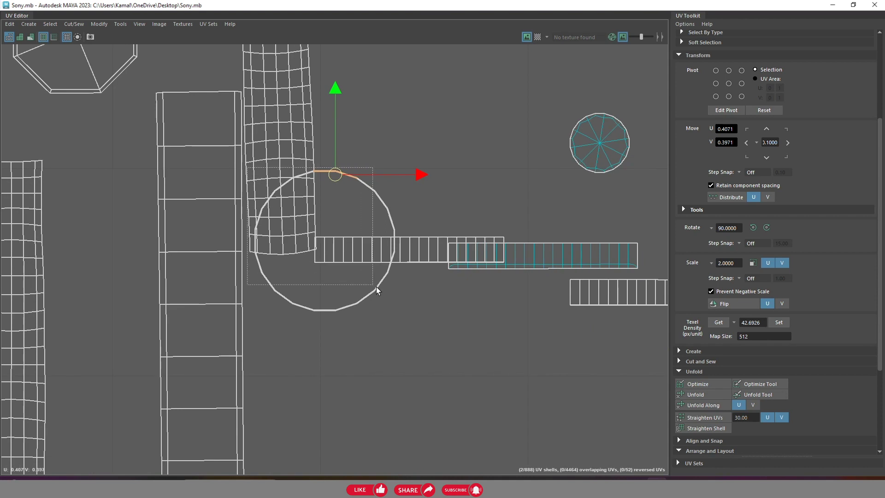
ctrl+click(411, 250)
ctrl+drag(297, 220, 424, 267)
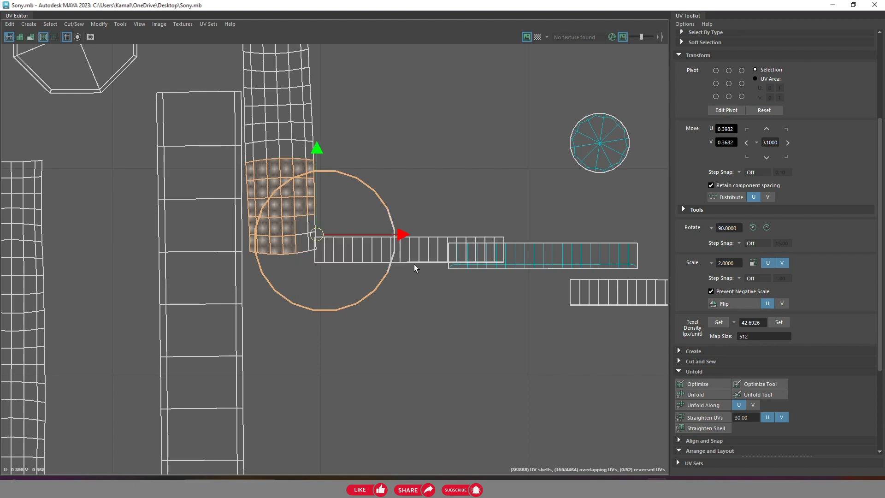
scroll(397, 265, up, 1)
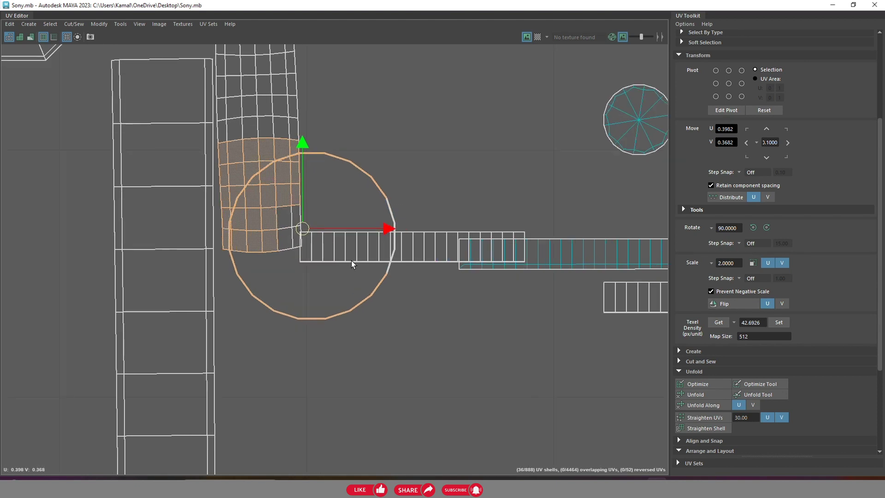
ctrl+click(259, 239)
ctrl+click(243, 220)
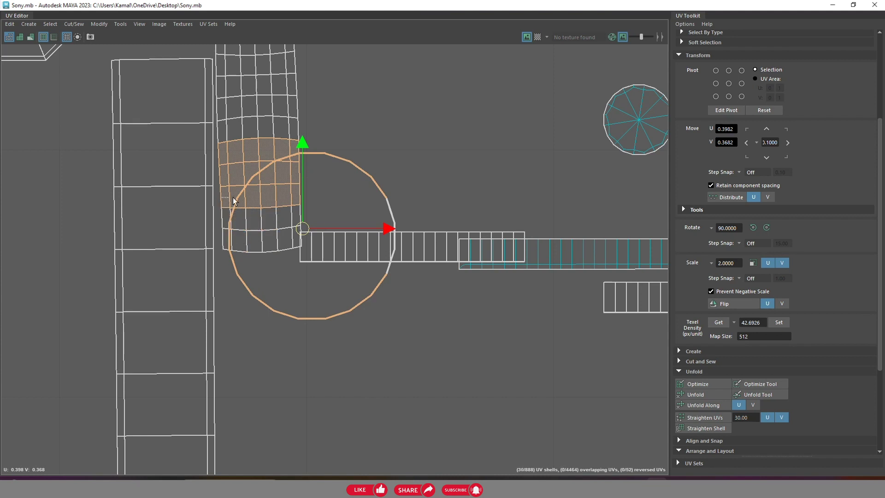
ctrl+drag(234, 200, 316, 203)
scroll(234, 184, up, 3)
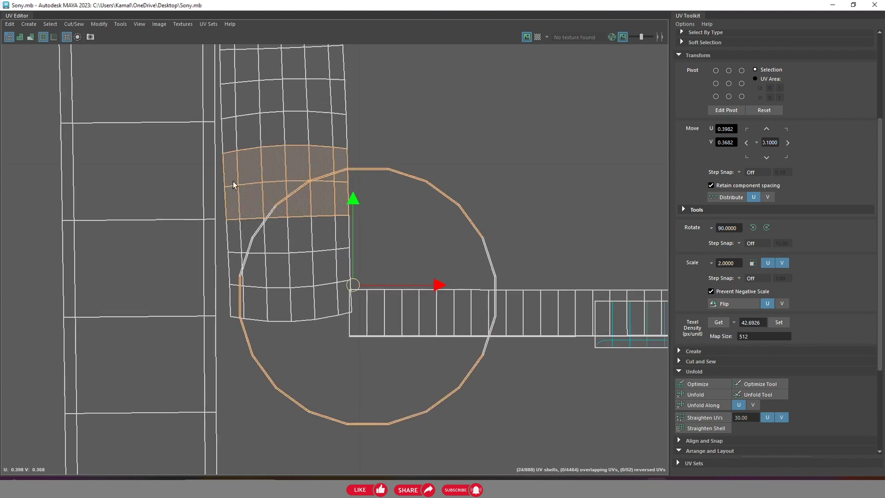
ctrl+drag(242, 185, 367, 215)
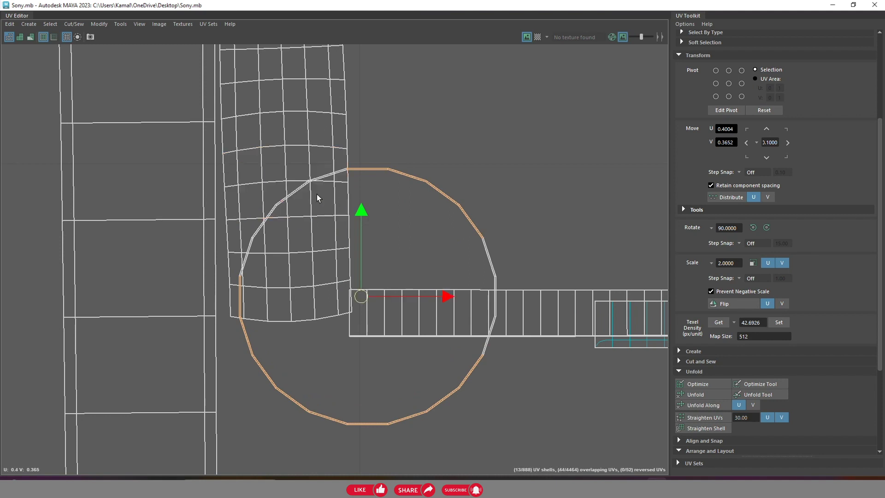
Select only the thin circle outline shell, excluding the large grid face
scroll(291, 193, up, 3)
scroll(275, 217, up, 3)
shift+click(229, 336)
shift+click(283, 184)
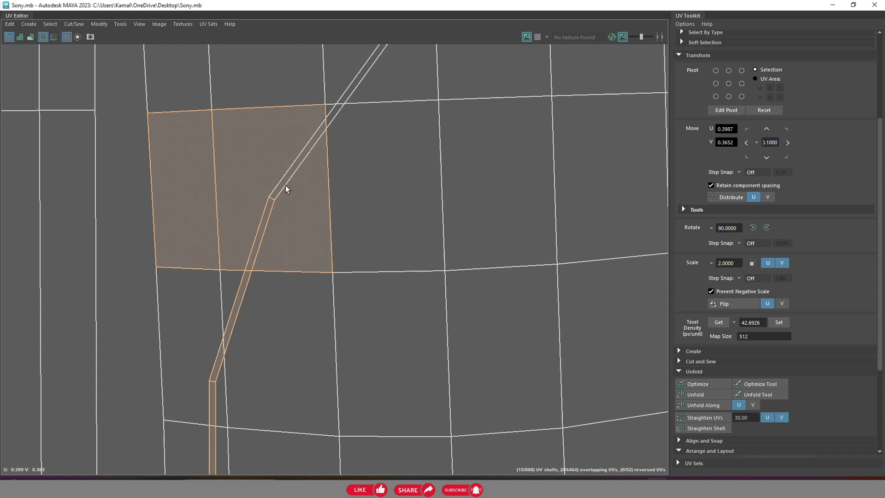
shift+click(275, 191)
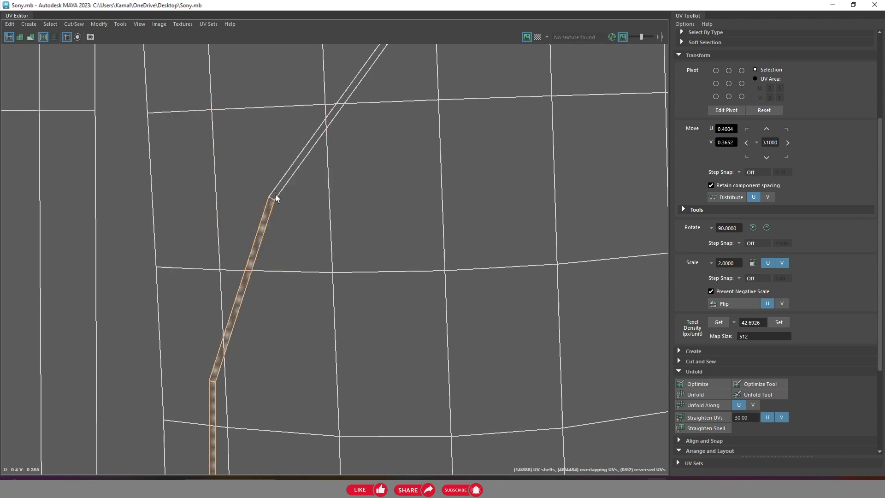
shift+click(276, 194)
scroll(277, 195, up, 1)
scroll(283, 179, up, 2)
shift+click(285, 184)
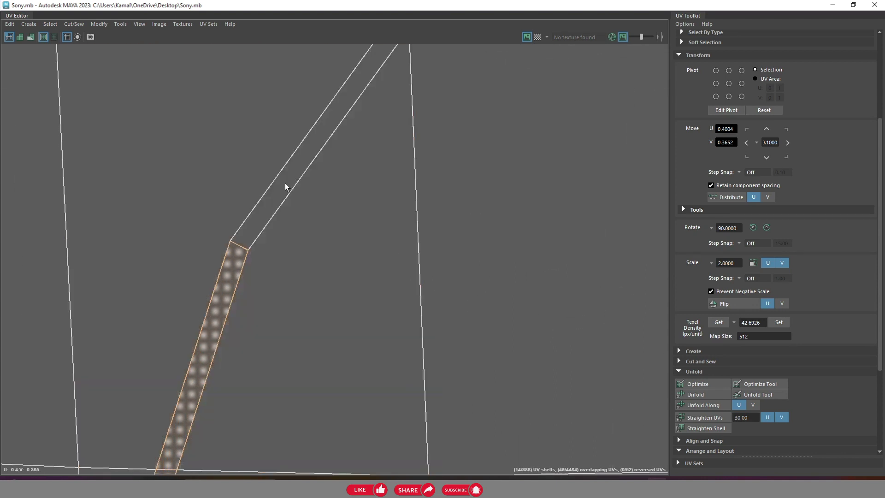
scroll(295, 193, down, 1)
scroll(318, 196, down, 3)
scroll(339, 184, down, 3)
scroll(371, 191, down, 2)
scroll(431, 218, down, 2)
scroll(467, 249, down, 1)
scroll(471, 256, up, 2)
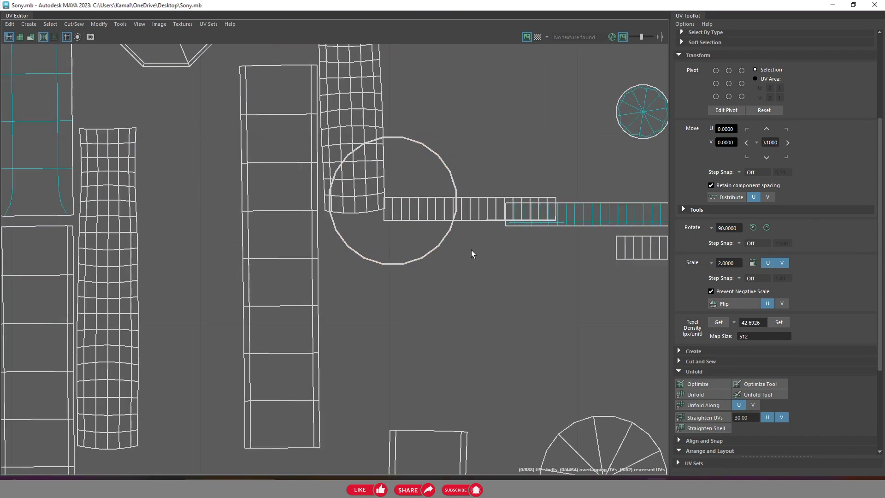
scroll(447, 267, up, 1)
Move the horizontal strip shell clear of the circle, up beside it
click(433, 265)
drag(441, 269, 366, 386)
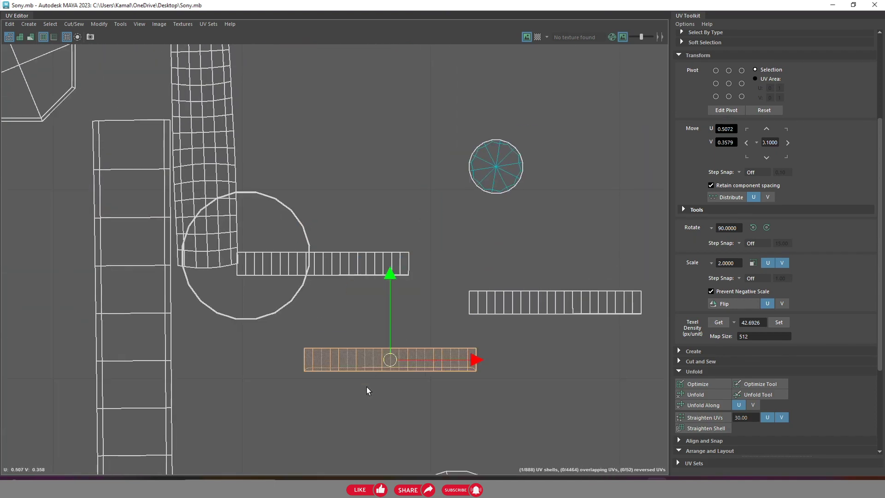
scroll(341, 332, down, 1)
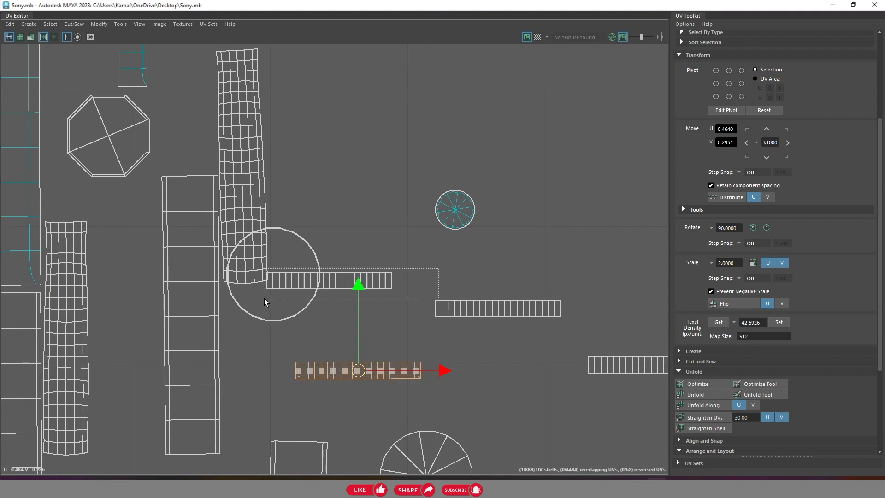
middle_drag(267, 302, 356, 257)
scroll(351, 251, up, 3)
scroll(391, 258, up, 2)
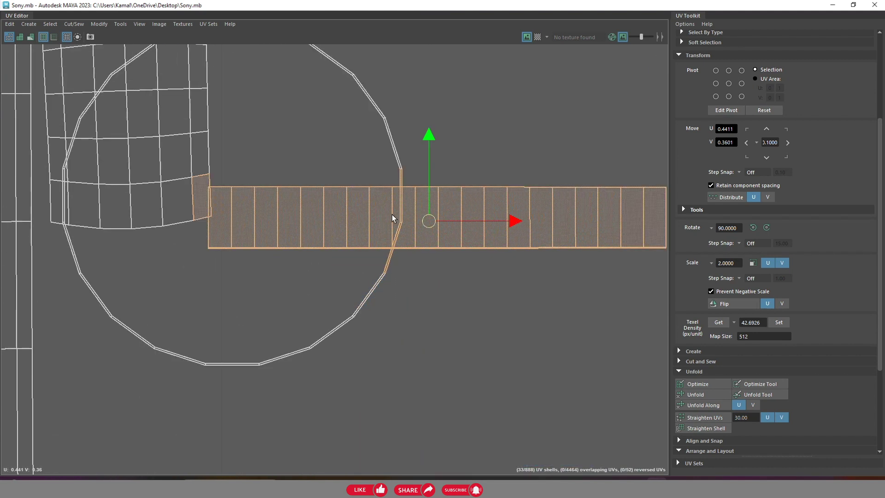
scroll(433, 224, up, 2)
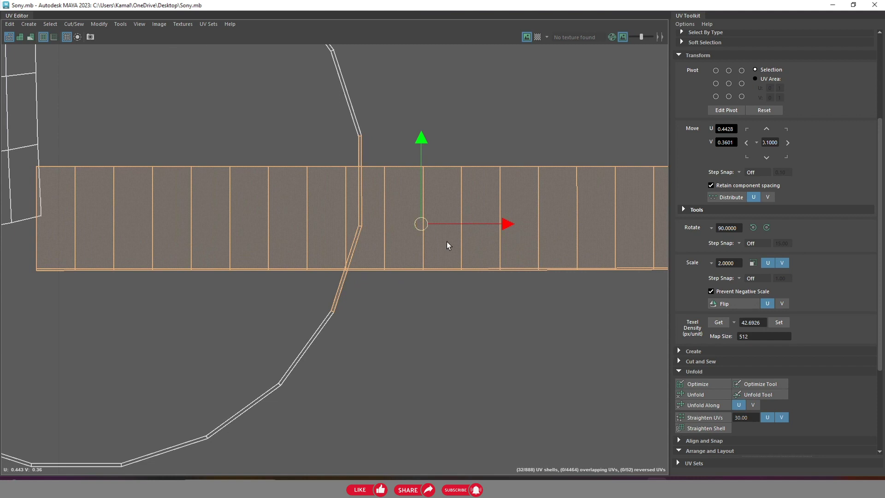
alt+middle_drag(446, 242, 506, 269)
scroll(410, 223, down, 2)
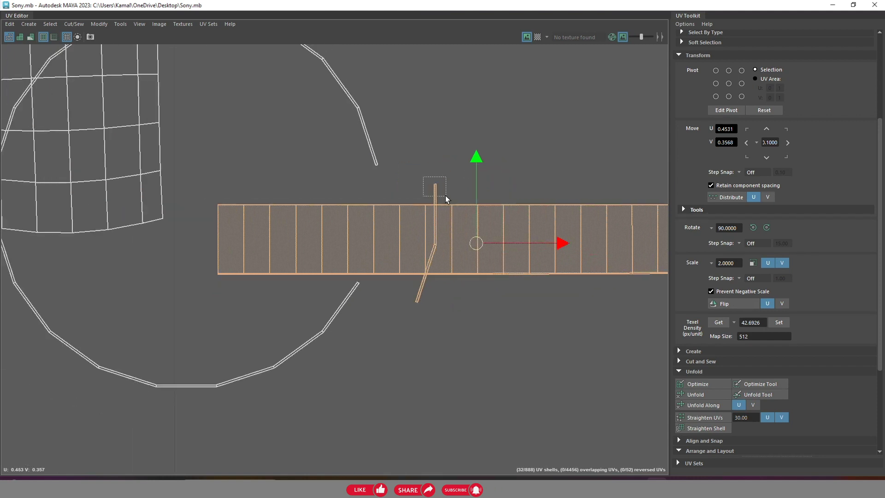
Nudge the thin edge piece slightly left and reselect the strip
drag(445, 198, 446, 199)
mouse_move(425, 243)
mouse_down()
mouse_move(365, 229)
mouse_move(414, 233)
mouse_move(503, 308)
mouse_up()
shift+click(413, 233)
scroll(414, 233, down, 2)
scroll(455, 231, down, 2)
scroll(489, 309, up, 2)
scroll(474, 272, up, 1)
Select only the strip's left-end seam edge and move it into the circle's gap
drag(342, 302, 364, 308)
ctrl+drag(483, 320, 484, 320)
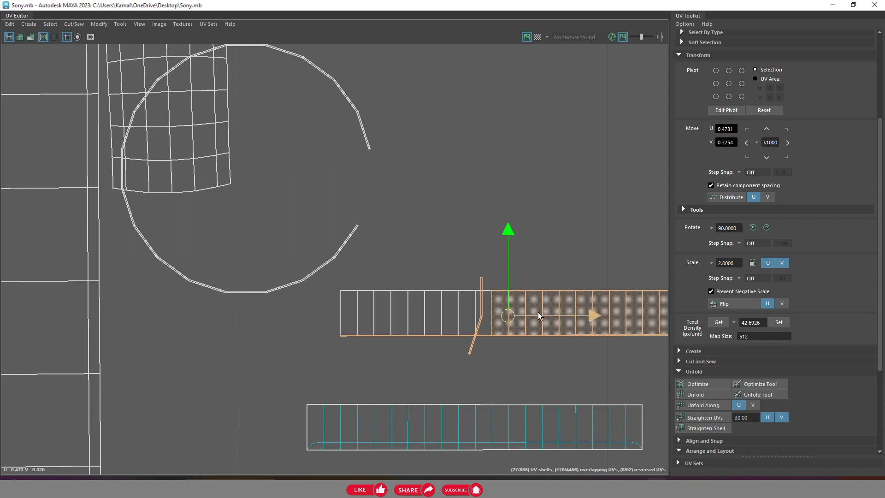
scroll(533, 350, down, 1)
ctrl+drag(360, 306, 480, 361)
scroll(507, 359, down, 1)
ctrl+drag(622, 367, 498, 276)
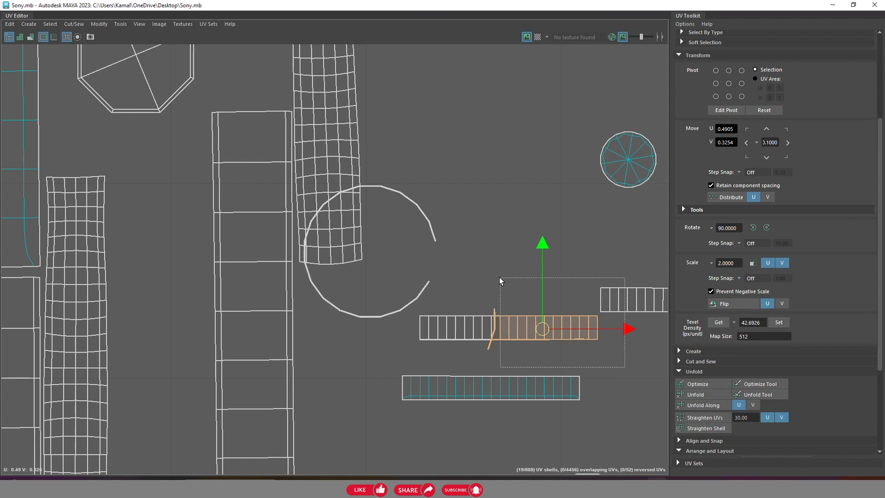
scroll(521, 313, up, 1)
scroll(521, 314, up, 1)
drag(471, 339, 375, 231)
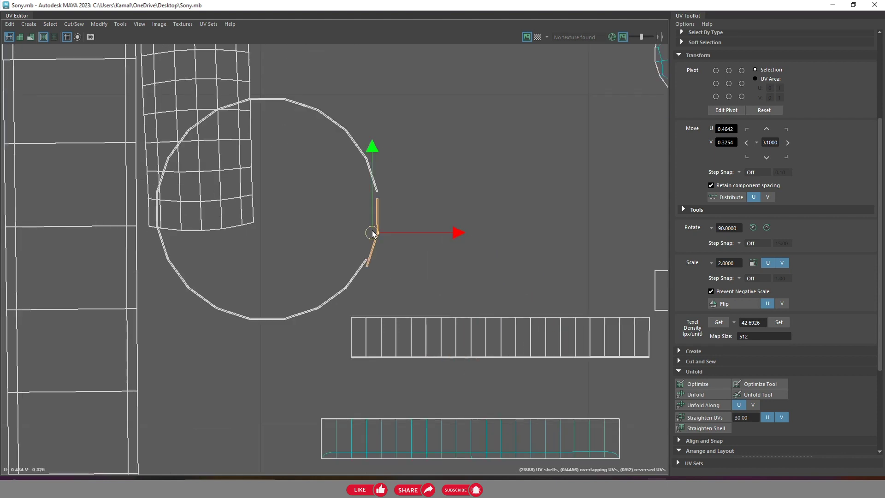
scroll(429, 284, down, 4)
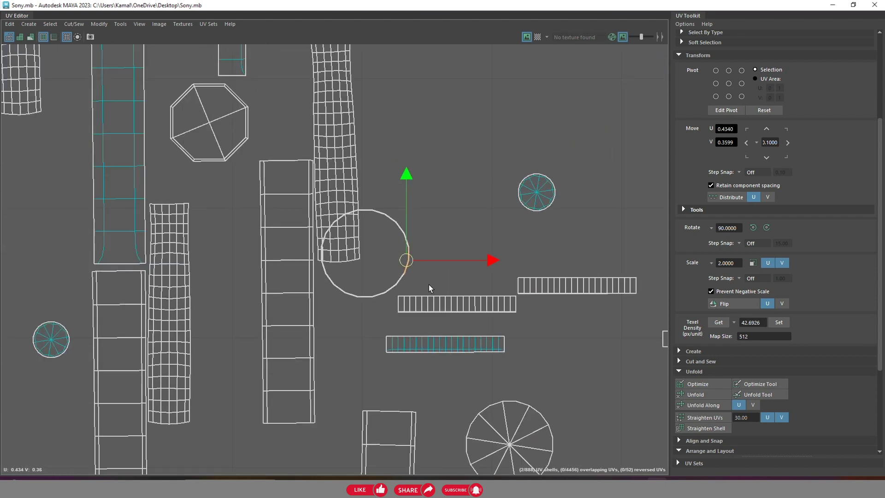
scroll(428, 284, down, 2)
Select a face on the grid shell, then the top face of the ladder shell
scroll(356, 234, up, 2)
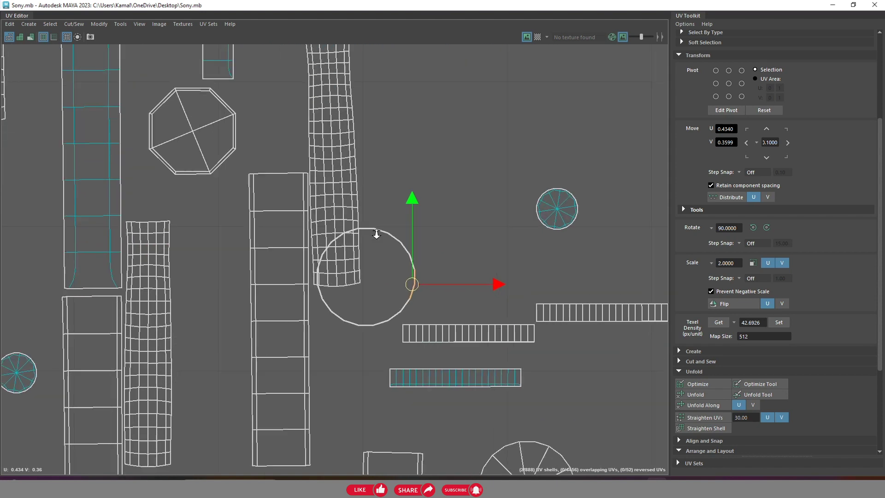
scroll(320, 217, up, 2)
click(319, 216)
scroll(318, 217, down, 1)
scroll(313, 179, down, 2)
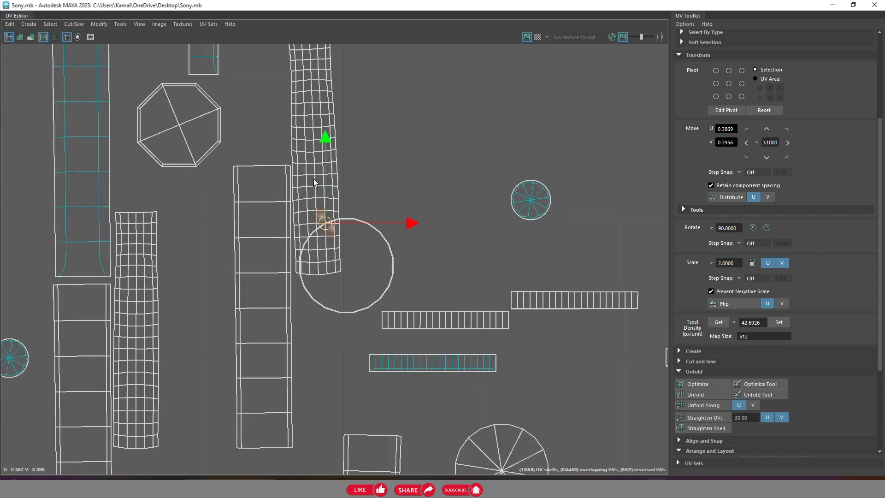
scroll(306, 188, down, 1)
click(256, 172)
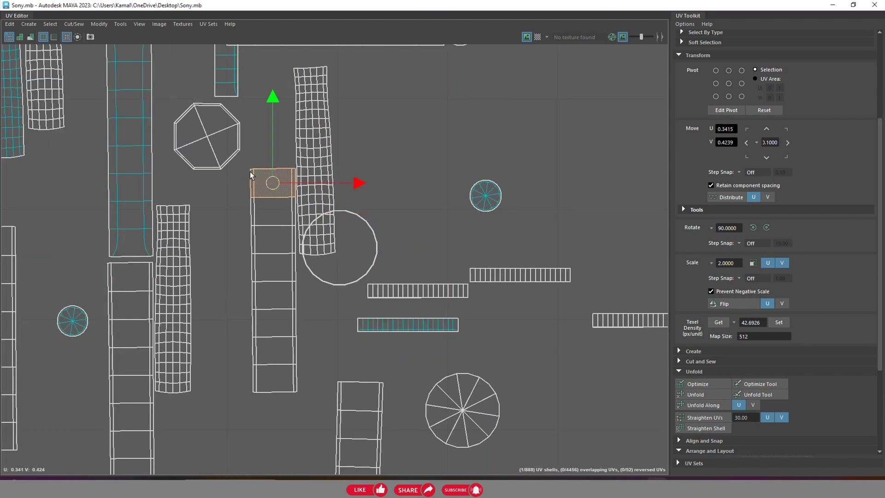
scroll(403, 252, up, 1)
scroll(372, 250, up, 1)
scroll(371, 250, up, 1)
scroll(367, 222, up, 1)
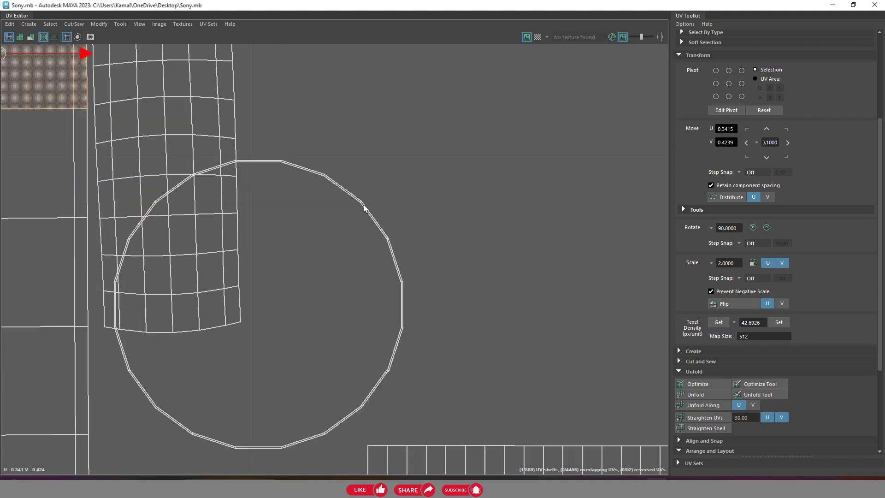
scroll(217, 165, up, 1)
Marquee-select the circle and grid shell together, dropping the bottom grid row and growing the circle selection
drag(171, 160, 358, 414)
scroll(285, 296, up, 2)
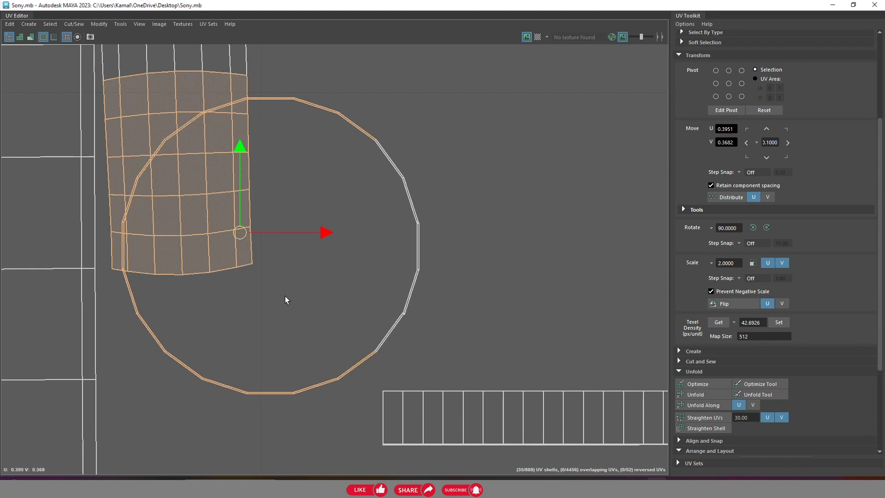
alt+middle_drag(284, 296, 319, 229)
ctrl+drag(394, 258, 392, 259)
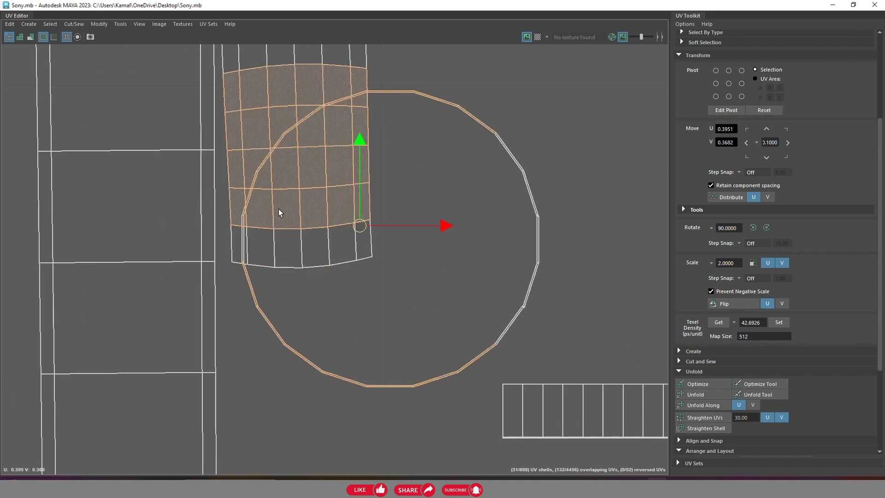
ctrl+drag(393, 219, 392, 216)
scroll(316, 257, up, 1)
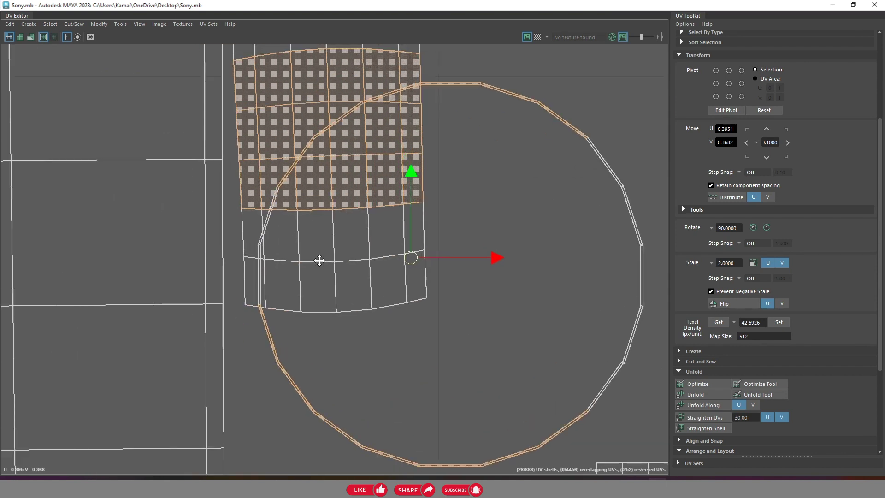
scroll(305, 257, up, 3)
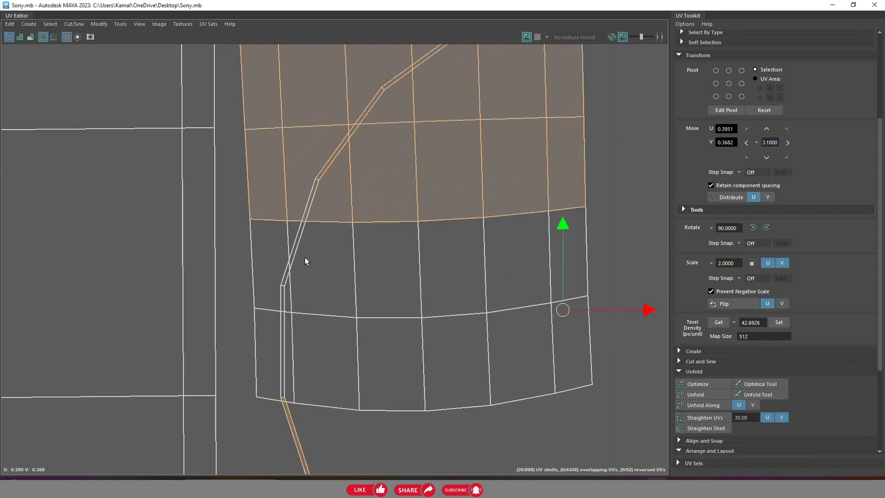
shift+click(283, 294)
key(shift+period)
key(shift+period)
scroll(388, 264, down, 3)
scroll(487, 365, down, 1)
Deselect the remaining grid columns, rows and stray faces, keeping the circle's right side selected
mouse_move(495, 368)
mouse_down()
mouse_move(358, 253)
mouse_move(367, 226)
mouse_up()
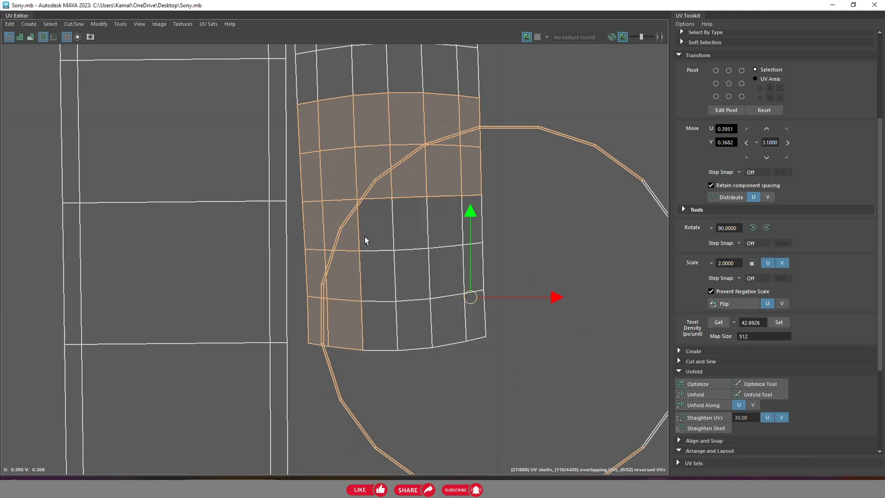
ctrl+drag(352, 322, 353, 324)
ctrl+drag(296, 232, 309, 353)
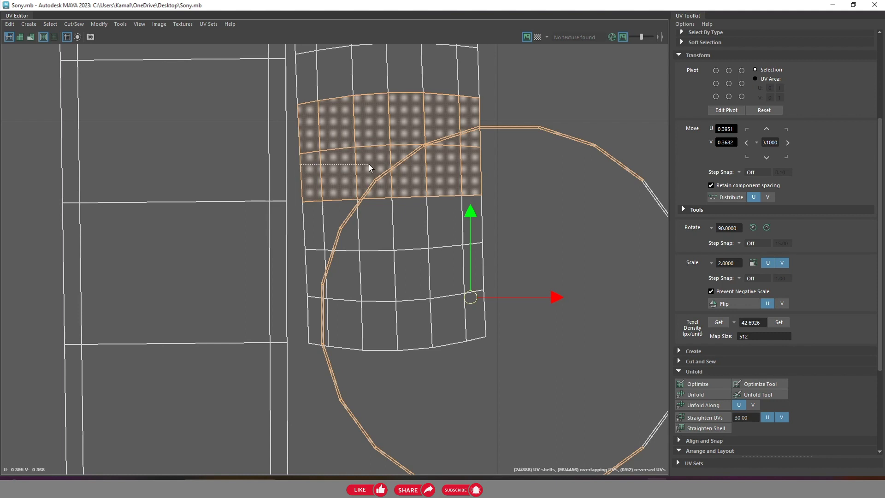
ctrl+drag(369, 164, 382, 153)
ctrl+click(393, 150)
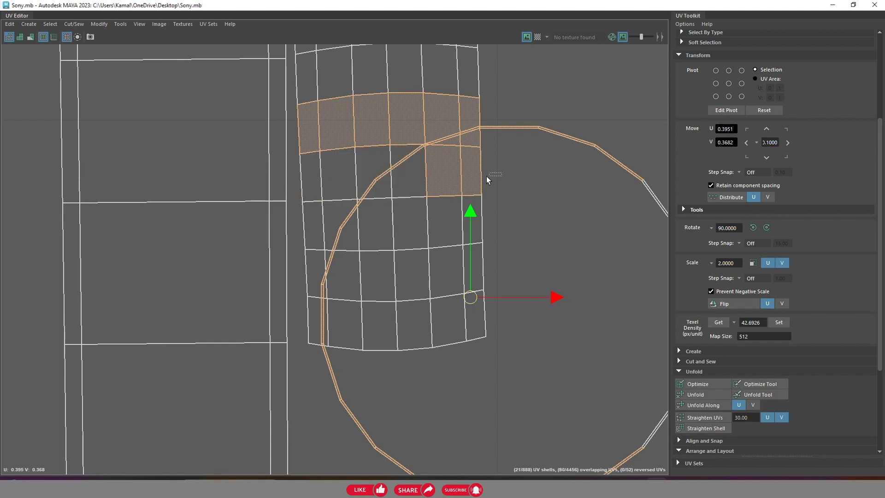
ctrl+drag(428, 189, 428, 189)
ctrl+drag(298, 129, 444, 109)
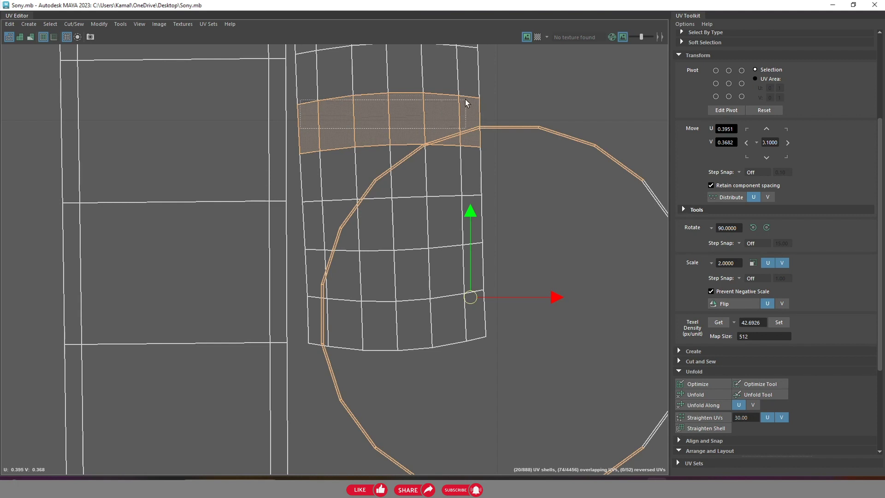
ctrl+drag(444, 109, 450, 102)
ctrl+click(460, 136)
scroll(461, 175, down, 3)
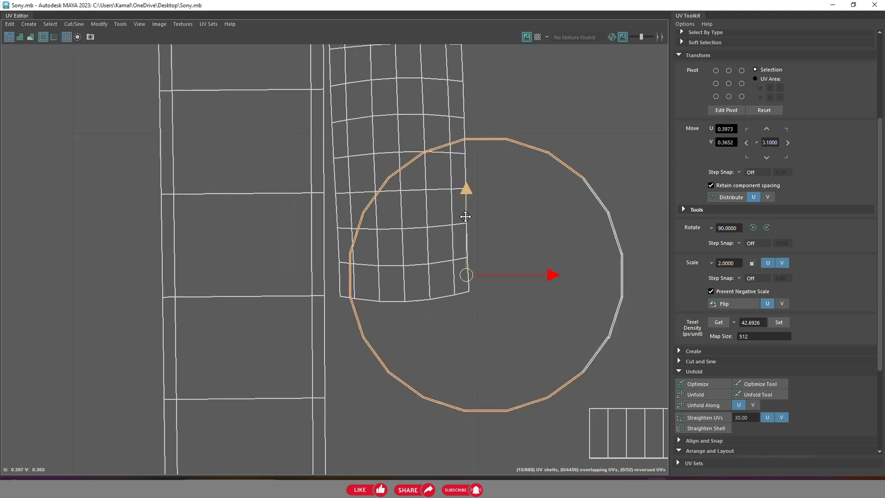
scroll(571, 193, up, 2)
shift+drag(530, 172, 603, 325)
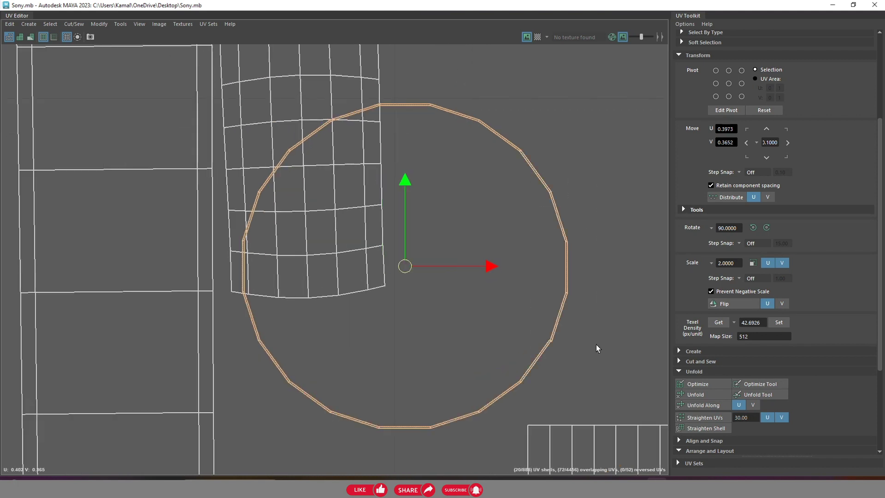
Zoom out and marquee-select the stray strip shell left of the 0–1 UV square
scroll(444, 209, down, 3)
alt+middle_drag(441, 224, 529, 148)
scroll(471, 206, down, 3)
scroll(471, 206, down, 2)
drag(101, 185, 170, 325)
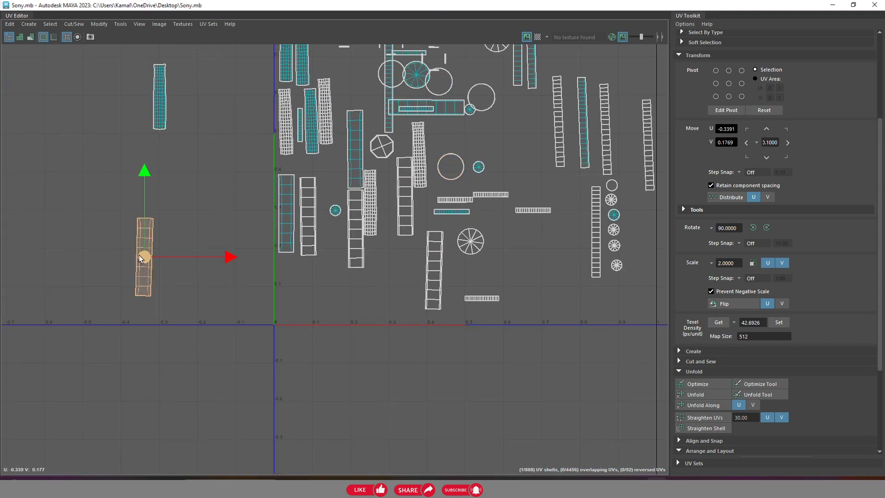
Move the stray strip shell into the layout, to the right of the circle shells
drag(140, 255, 520, 274)
scroll(519, 274, down, 3)
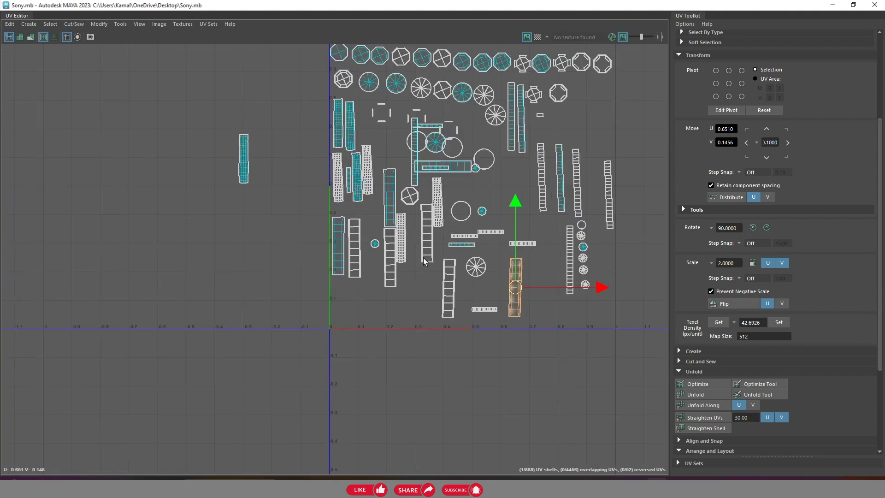
scroll(415, 152, up, 3)
middle_drag(413, 147, 429, 184)
scroll(409, 144, up, 2)
mouse_move(430, 172)
mouse_down()
mouse_move(594, 254)
mouse_move(604, 243)
mouse_up()
scroll(605, 246, up, 3)
Move the small circle clear of overlaps and pull the thin strip out of the long rectangle, placing it upright to the left
click(508, 176)
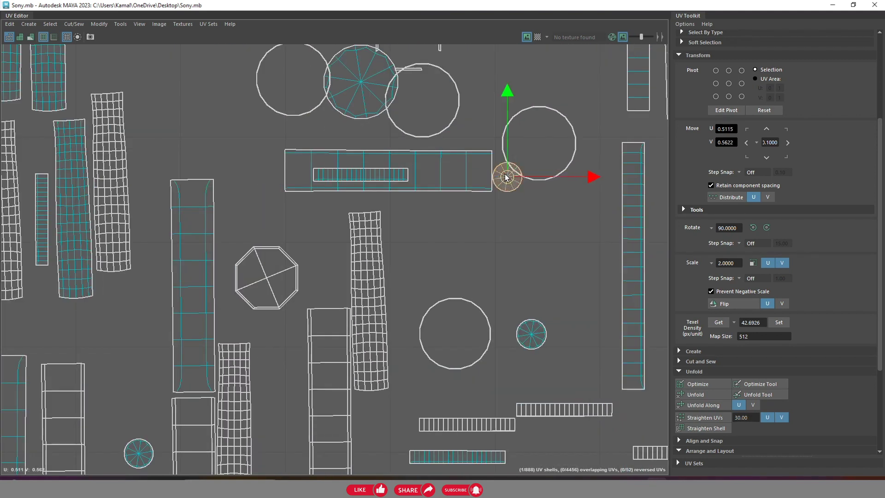
drag(507, 176, 504, 253)
click(391, 175)
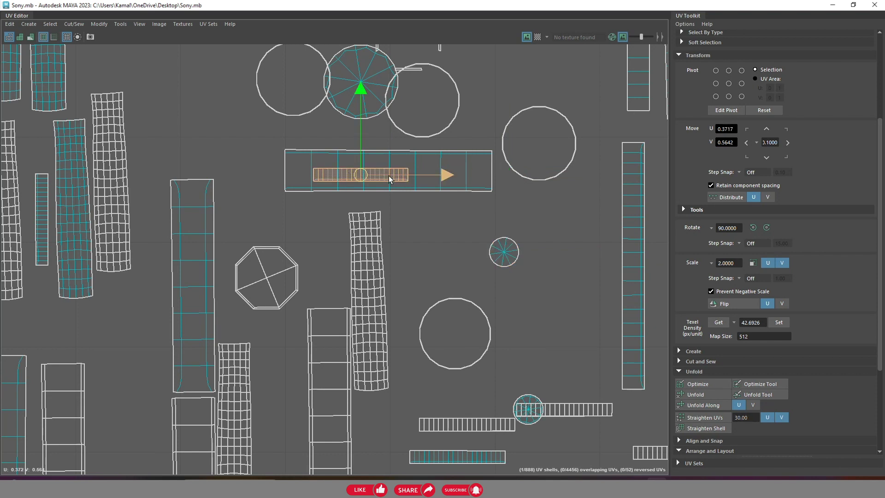
drag(401, 186, 488, 221)
scroll(178, 244, down, 3)
mouse_move(366, 223)
mouse_down()
mouse_move(184, 248)
mouse_move(176, 214)
mouse_up()
Select the whole circle shell and move it to the right
scroll(405, 303, down, 1)
scroll(417, 344, down, 1)
scroll(453, 279, down, 1)
scroll(453, 279, up, 1)
scroll(345, 242, up, 1)
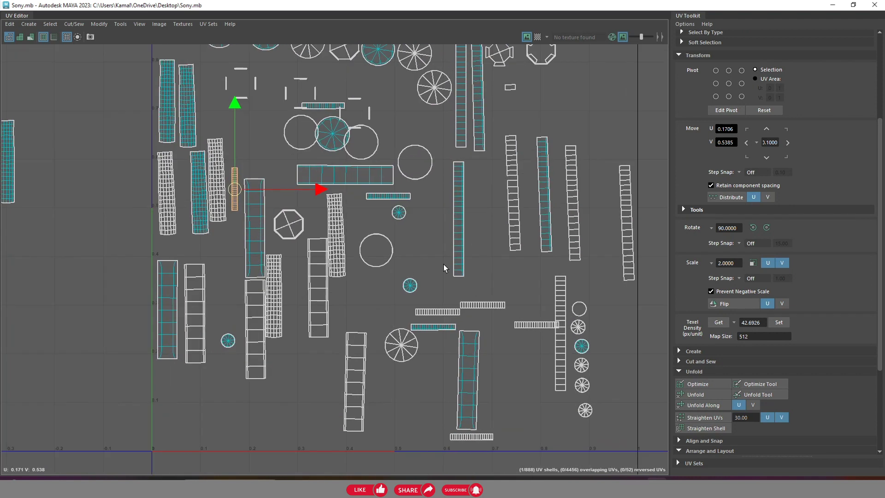
scroll(444, 264, up, 1)
scroll(314, 282, up, 1)
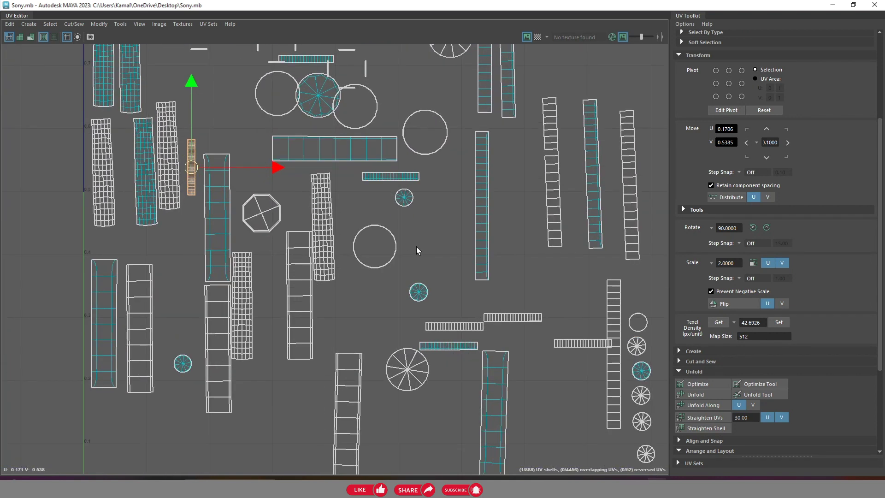
scroll(415, 249, down, 2)
scroll(376, 323, up, 1)
scroll(368, 288, up, 1)
click(369, 287)
double_click(369, 287)
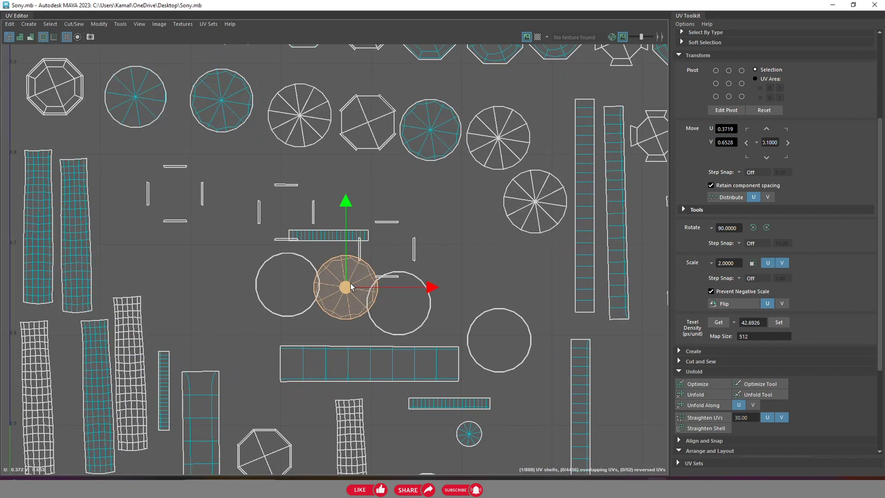
drag(368, 287, 488, 271)
Select the long striped strip shell and move it up and to the right
scroll(410, 277, up, 2)
scroll(378, 280, up, 2)
click(378, 275)
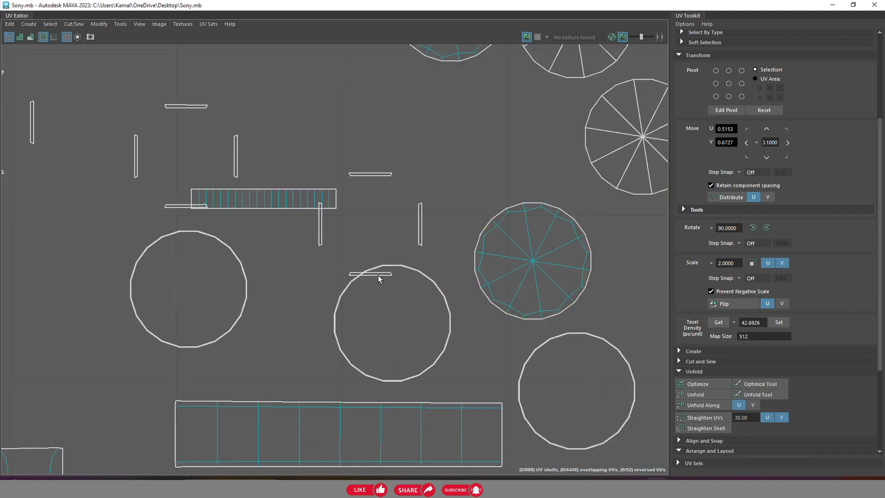
double_click(375, 273)
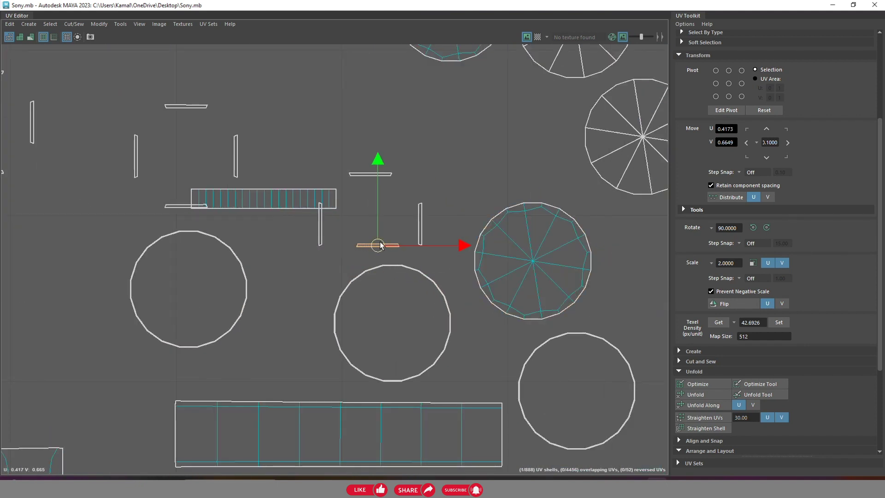
double_click(295, 193)
scroll(295, 195, down, 1)
scroll(365, 322, down, 1)
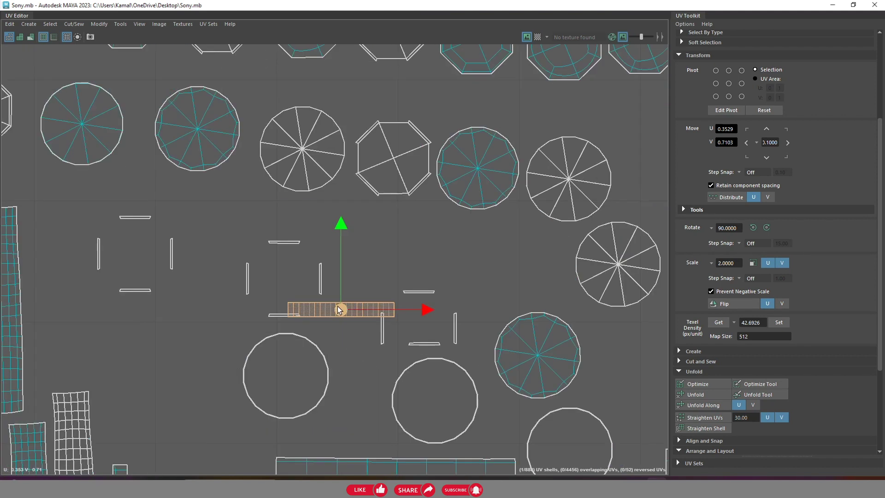
drag(341, 309, 385, 243)
scroll(379, 281, down, 1)
scroll(392, 206, down, 2)
Nudge the vertical strip shell upward and shift the small horizontal strip down-right
double_click(298, 259)
drag(300, 258, 309, 229)
scroll(371, 259, down, 2)
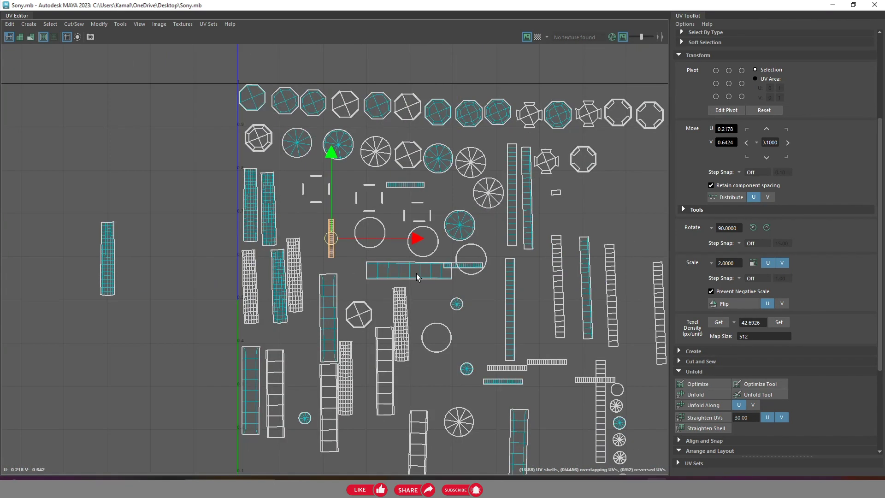
scroll(422, 263, down, 1)
click(425, 237)
mouse_move(435, 239)
mouse_down()
mouse_move(443, 262)
mouse_move(449, 260)
mouse_up()
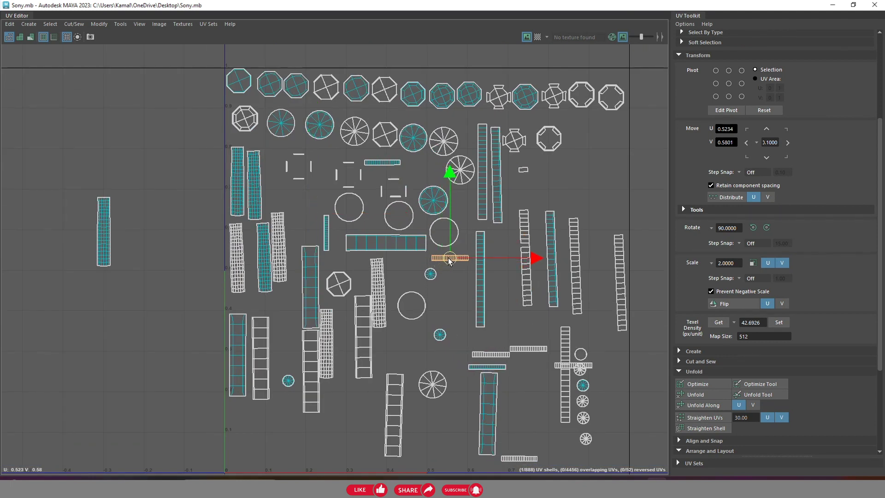
Select the horizontal strip shell and the small shell beside it
click(497, 359)
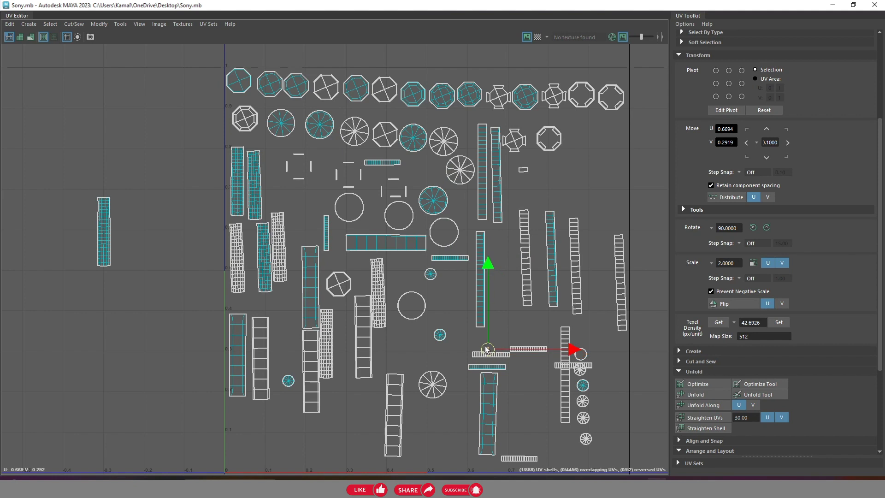
scroll(498, 366, up, 2)
scroll(438, 313, up, 2)
drag(386, 272, 473, 303)
scroll(522, 308, down, 1)
scroll(498, 283, up, 3)
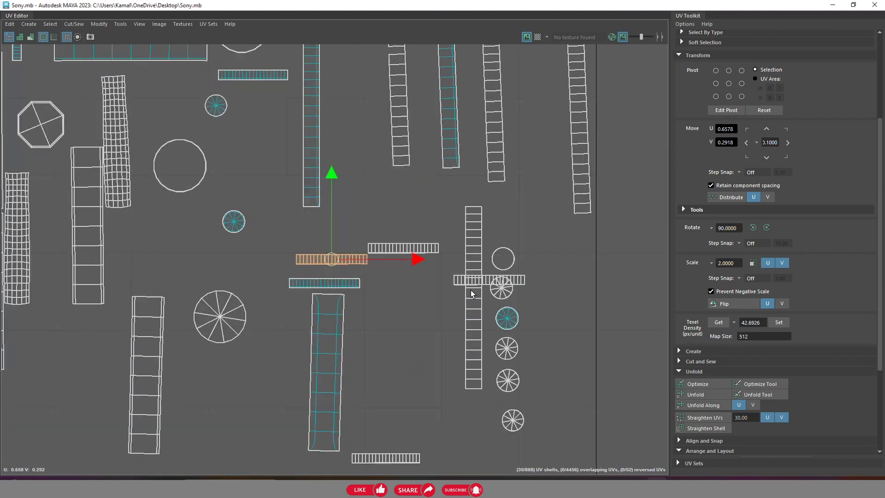
scroll(512, 277, up, 2)
click(525, 273)
scroll(525, 272, up, 2)
Move the spoked circle shell down and to the right
click(498, 300)
drag(500, 300, 549, 323)
scroll(484, 309, up, 1)
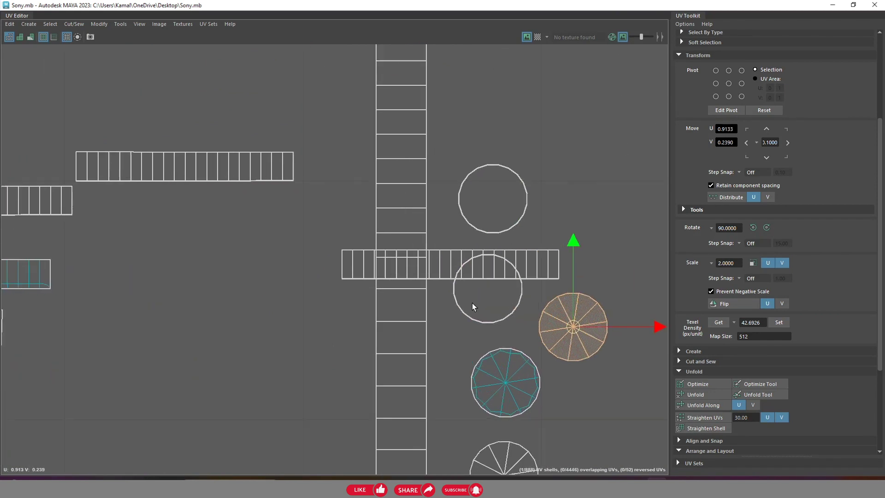
scroll(472, 303, up, 1)
Isolate the circle overlapping the strip, undoing an accidental stretch, and move it up-right off the strip
drag(449, 242, 532, 336)
scroll(516, 308, up, 1)
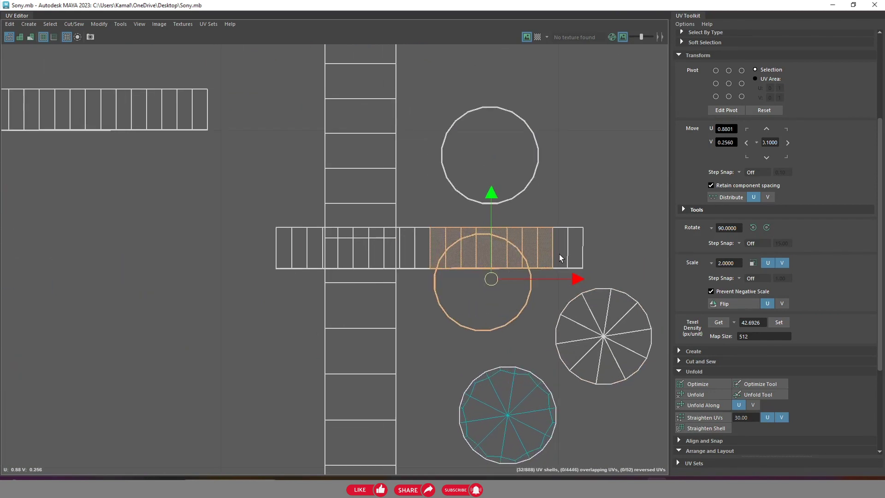
scroll(517, 277, down, 2)
mouse_move(585, 232)
ctrl+mouse_down()
mouse_move(517, 276)
mouse_move(618, 182)
ctrl+mouse_up()
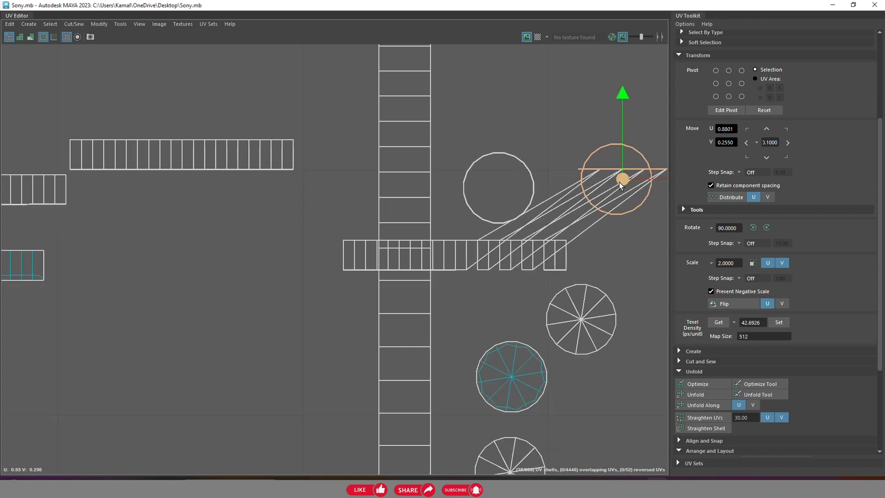
key(ctrl+z)
scroll(554, 266, up, 1)
scroll(425, 253, up, 1)
ctrl+drag(336, 271, 336, 271)
ctrl+drag(496, 303, 376, 253)
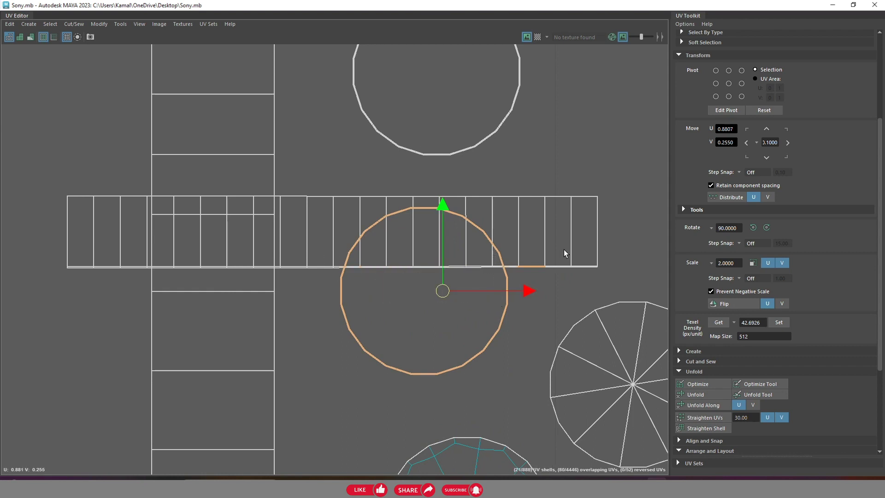
scroll(444, 283, down, 2)
drag(443, 283, 588, 200)
scroll(486, 252, down, 1)
Marquee-select the horizontal strip shell, briefly picking a face of the vertical strip
click(482, 252)
scroll(479, 251, down, 2)
scroll(392, 235, up, 1)
mouse_move(362, 233)
mouse_down()
mouse_move(535, 280)
mouse_move(546, 272)
mouse_up()
click(433, 317)
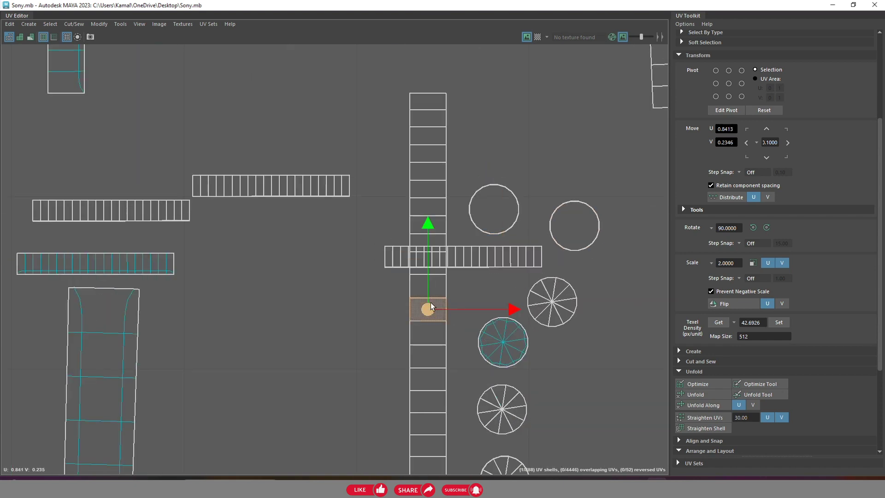
drag(407, 252, 532, 273)
Deselect the vertical strip's upper and lower faces, then try and undo a downward strip move
scroll(461, 258, up, 2)
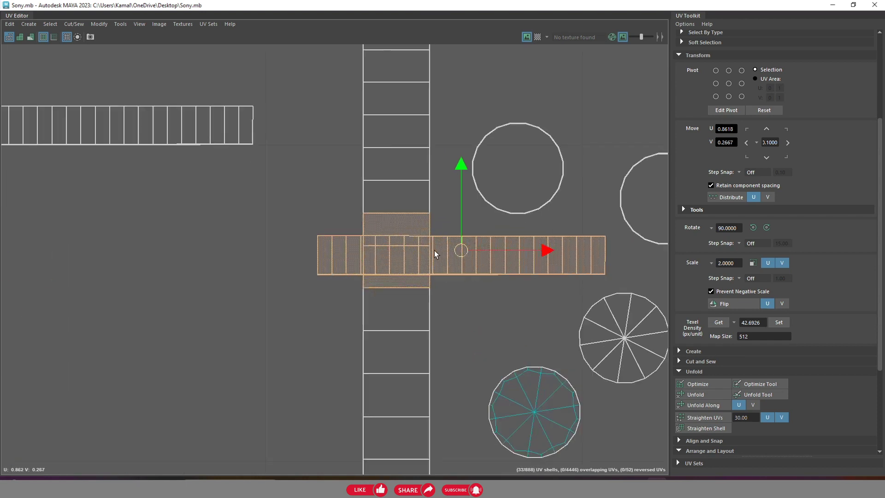
ctrl+click(398, 213)
ctrl+click(412, 283)
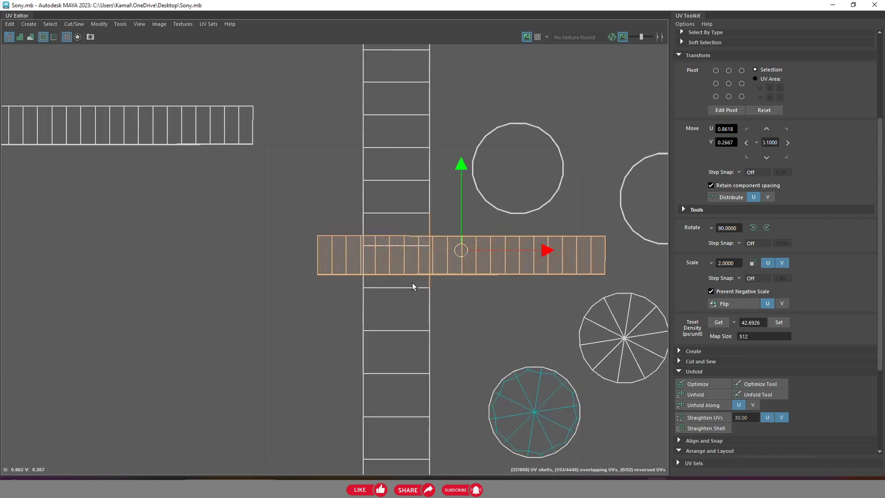
scroll(413, 281, up, 2)
scroll(422, 266, up, 1)
drag(491, 233, 502, 267)
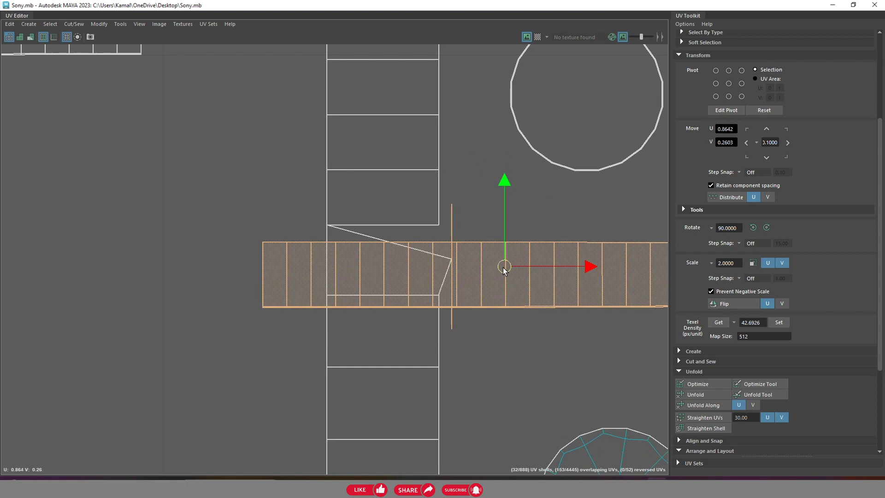
key(ctrl+z)
scroll(435, 241, up, 2)
scroll(435, 241, down, 3)
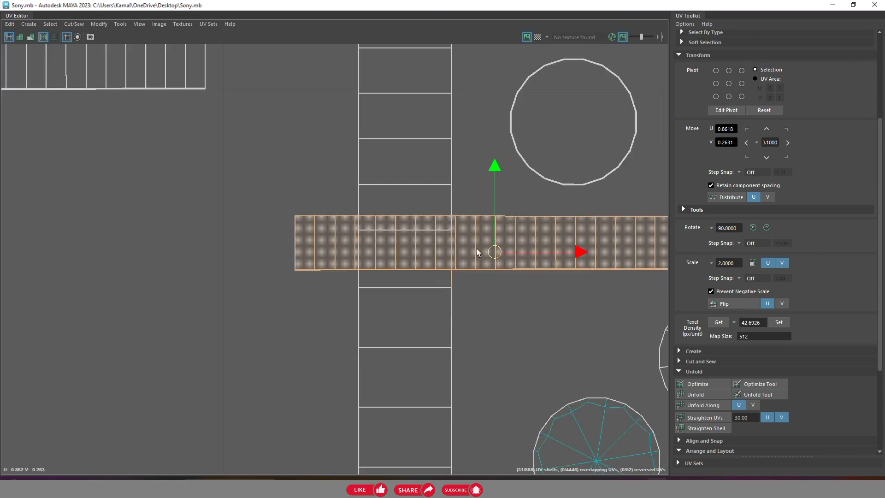
Shift the strip shell right, then try and undo sliding the wedge shell left
drag(515, 253, 568, 260)
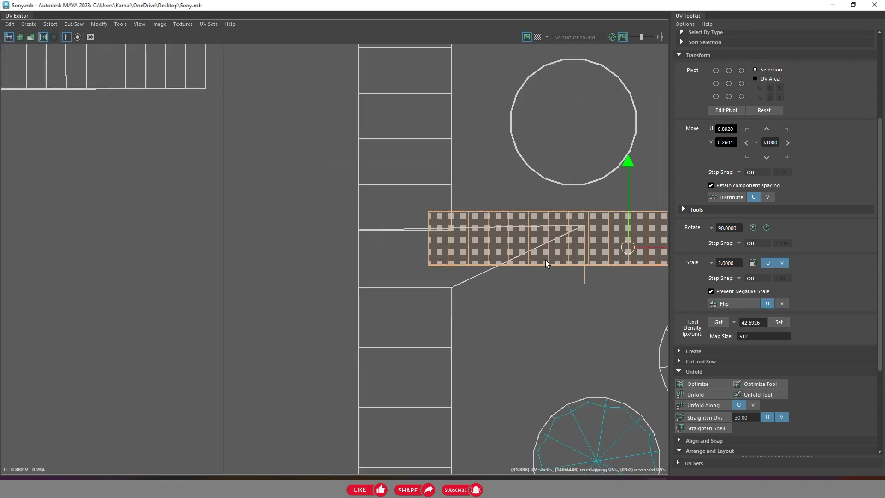
scroll(557, 293, down, 2)
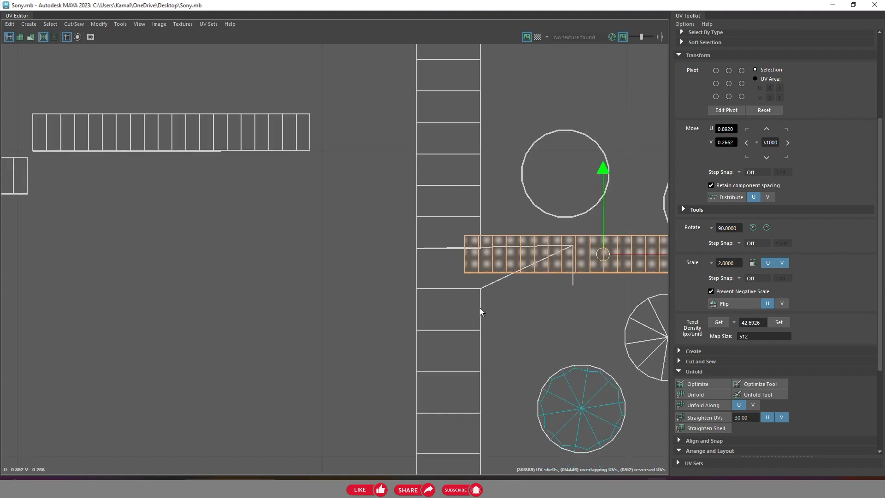
scroll(479, 308, down, 2)
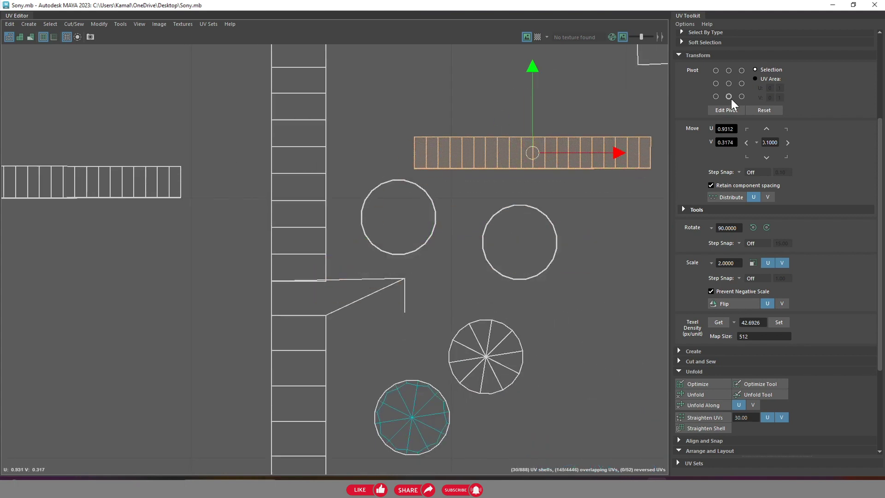
scroll(373, 323, up, 2)
click(367, 274)
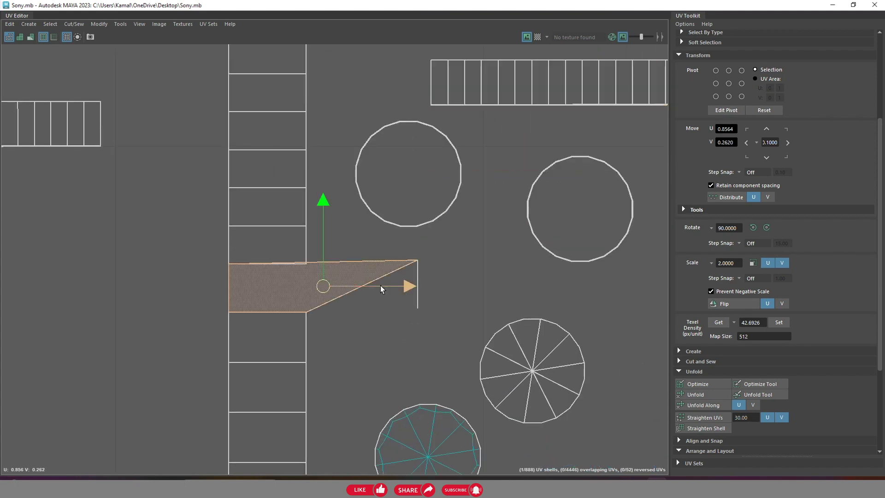
drag(388, 286, 331, 286)
key(ctrl+z)
key(ctrl+z)
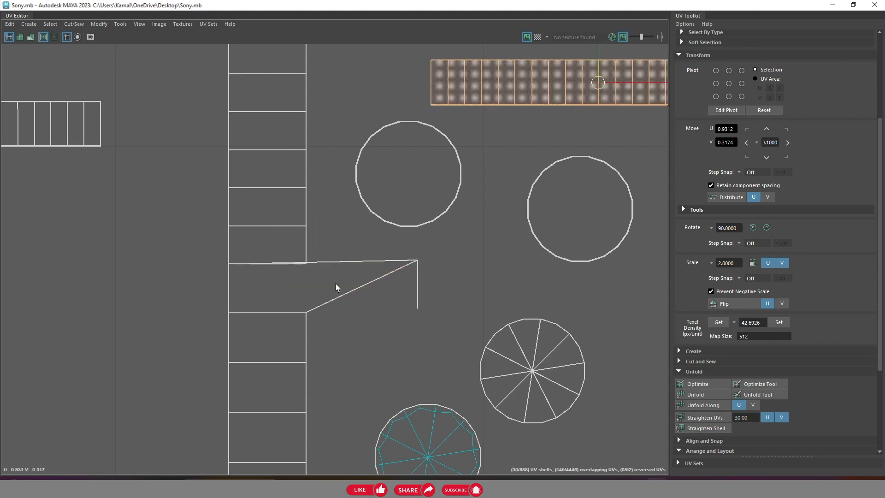
key(ctrl+z)
key(ctrl+z)
Grow the selection into the adjacent column faces, keeping only strip faces right of the column
scroll(325, 259, up, 2)
scroll(307, 280, up, 1)
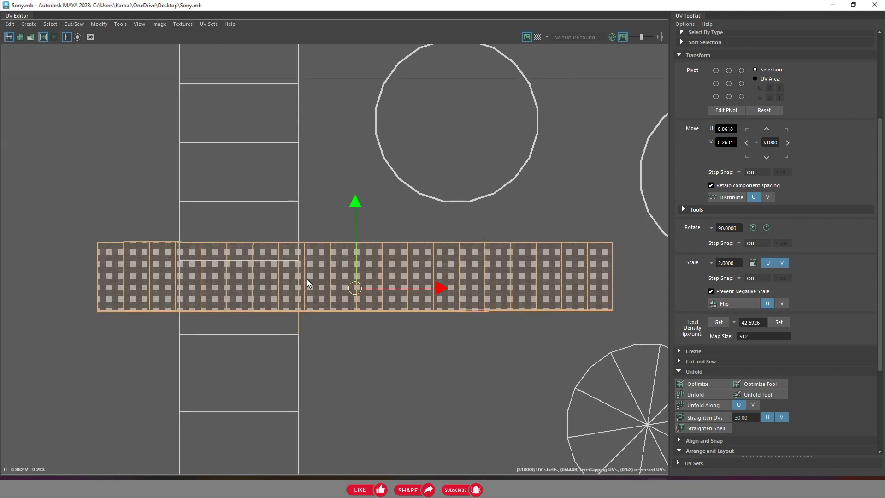
scroll(311, 280, down, 2)
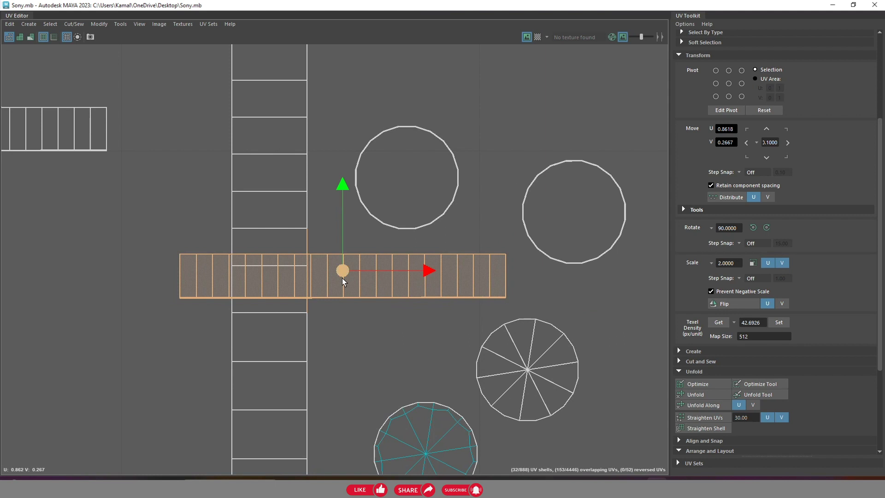
key(shift+period)
drag(510, 278, 319, 294)
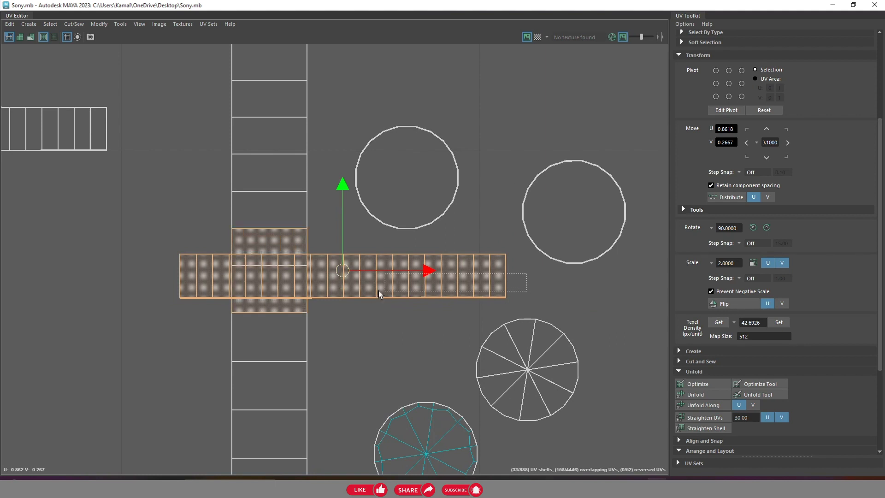
Add the remaining strip faces one by one, out to the leftmost face
scroll(321, 294, up, 1)
scroll(394, 300, up, 2)
scroll(395, 299, up, 2)
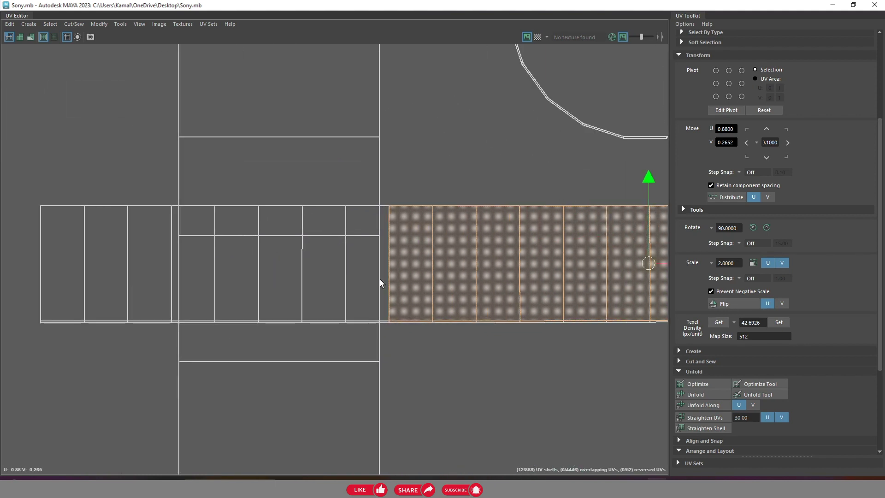
shift+click(381, 276)
shift+click(323, 272)
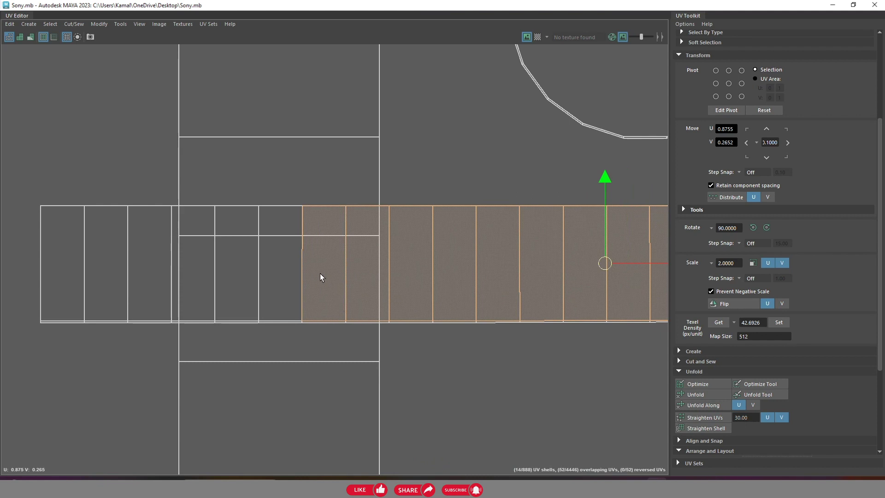
shift+click(287, 269)
shift+click(235, 262)
shift+click(192, 259)
shift+click(145, 259)
shift+click(106, 258)
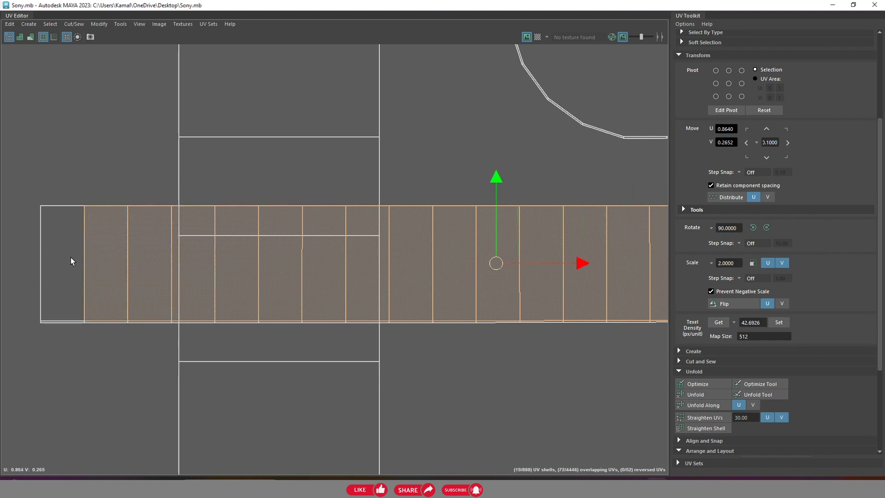
shift+click(69, 256)
Box-select the left strip cells and shells into the selection
drag(54, 335, 59, 322)
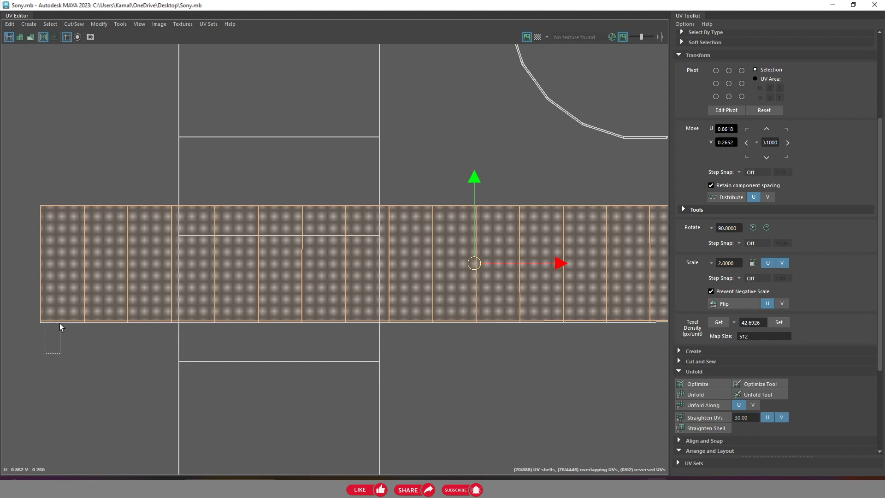
drag(60, 321, 158, 294)
scroll(162, 292, up, 2)
scroll(59, 260, down, 1)
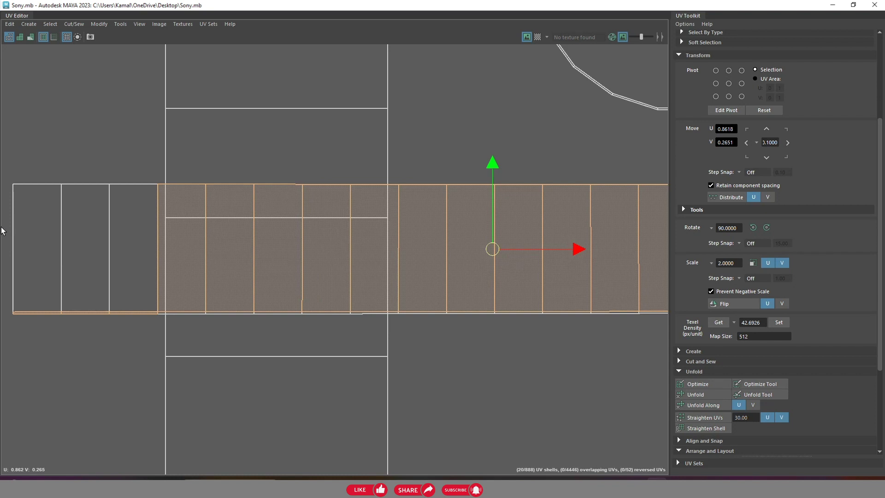
scroll(9, 237, down, 2)
drag(9, 237, 125, 263)
scroll(133, 298, up, 1)
alt+middle_drag(132, 297, 227, 296)
Extend the selection across the whole strip, undoing the extra picks, with the Move handle active
scroll(225, 294, up, 2)
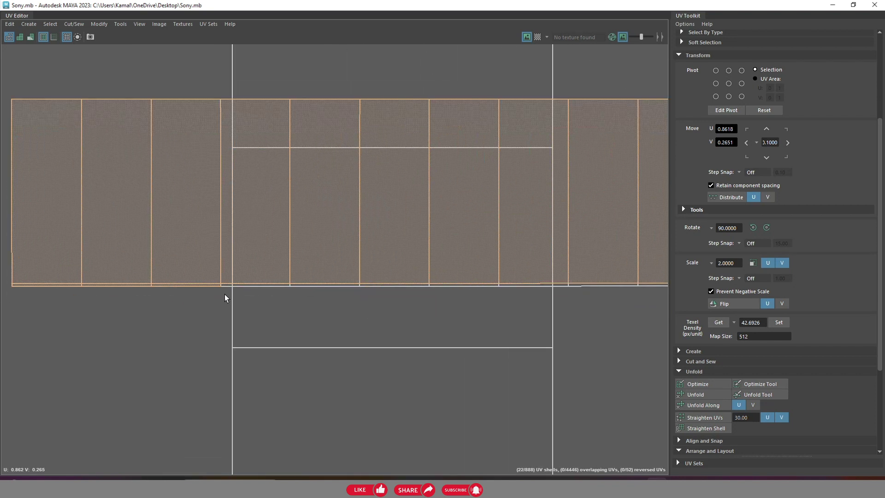
scroll(225, 295, up, 3)
scroll(286, 304, down, 3)
alt+middle_drag(317, 311, 257, 322)
drag(589, 340, 179, 296)
ctrl+click(271, 322)
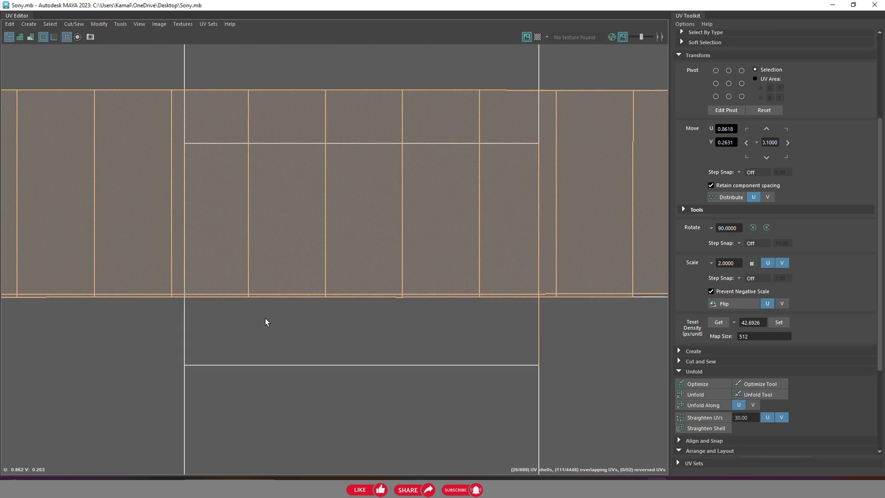
key(ctrl+z)
key(ctrl+z)
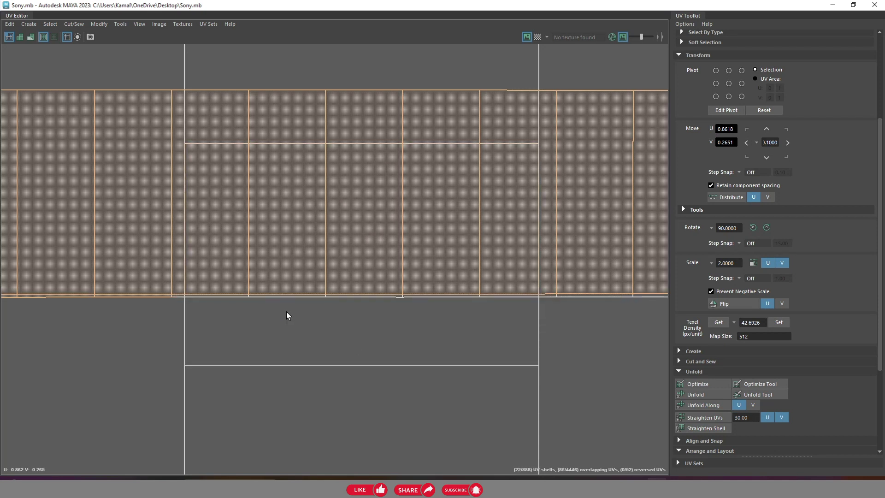
key(w)
Pick three seam edges on the cable shell and unfold it into a straight strip
scroll(202, 339, up, 2)
scroll(128, 304, up, 2)
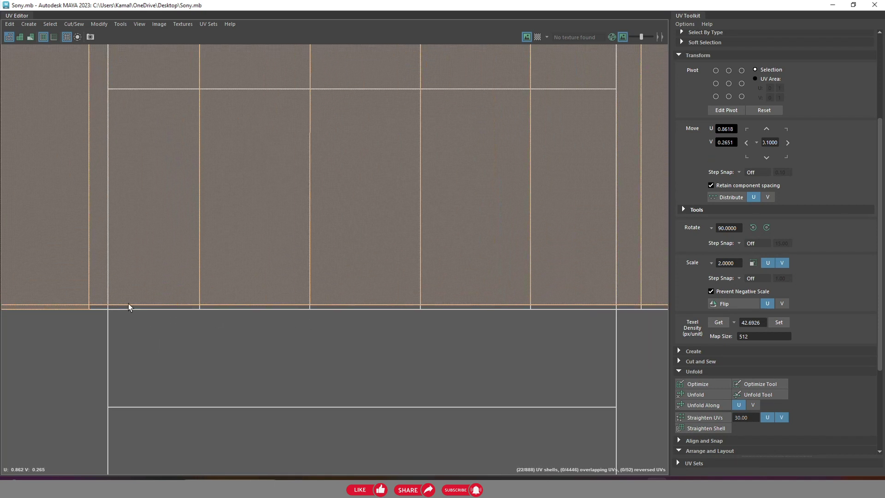
shift+click(120, 306)
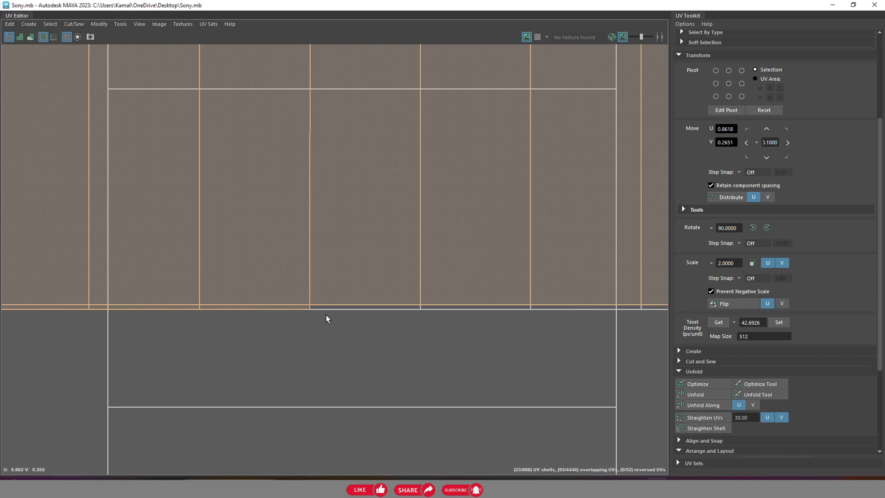
scroll(207, 321, up, 2)
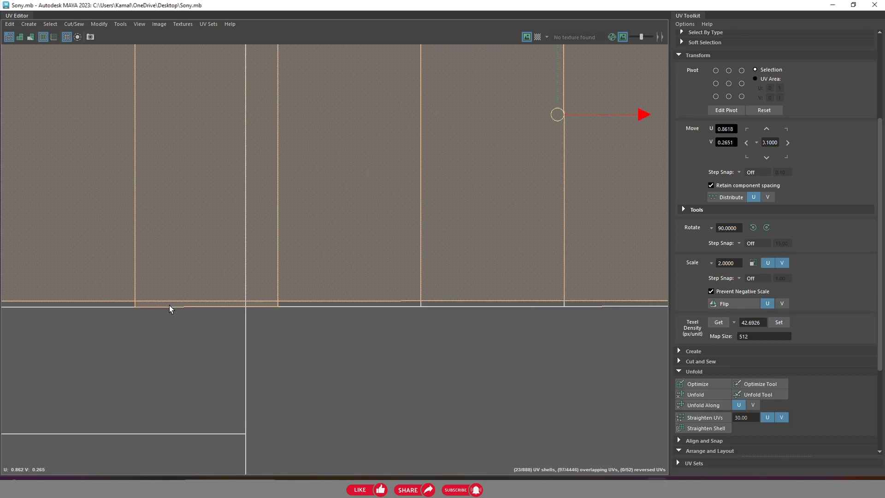
shift+click(99, 306)
shift+click(293, 306)
key(ctrl+u)
Select the entire unfolded cable strip shell
scroll(383, 316, down, 3)
scroll(397, 319, down, 2)
scroll(314, 313, up, 3)
scroll(387, 325, down, 1)
alt+middle_drag(395, 328, 300, 349)
scroll(456, 341, down, 1)
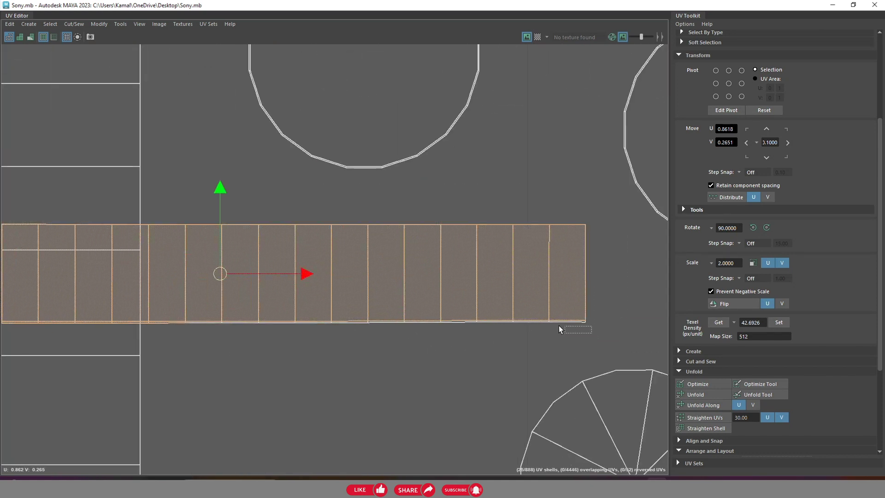
drag(559, 325, 192, 322)
scroll(440, 315, up, 2)
scroll(462, 324, up, 3)
scroll(498, 330, up, 1)
scroll(415, 345, down, 1)
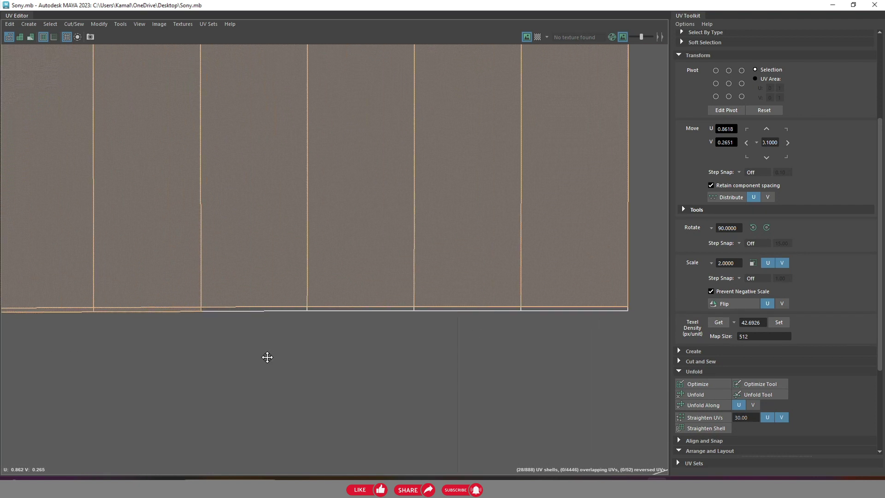
alt+middle_drag(267, 358, 286, 373)
drag(562, 393, 145, 320)
Move the strip shell up beside the circle shells near the 0–1 square's right edge
scroll(239, 349, down, 3)
scroll(290, 316, down, 1)
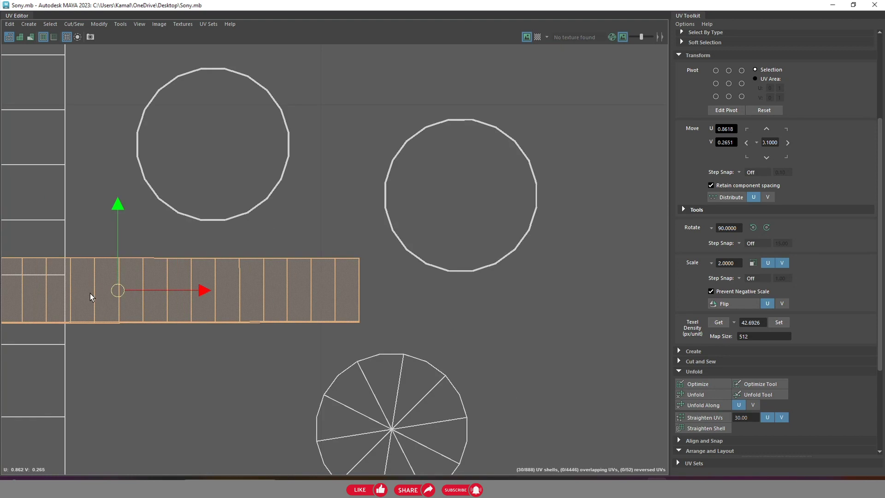
mouse_move(115, 290)
mouse_down()
mouse_move(298, 311)
mouse_move(358, 146)
mouse_up()
scroll(295, 323, down, 2)
scroll(300, 325, down, 2)
scroll(353, 259, down, 2)
Nudge the strip shell lower toward the bottom of the UV layout
scroll(323, 276, down, 2)
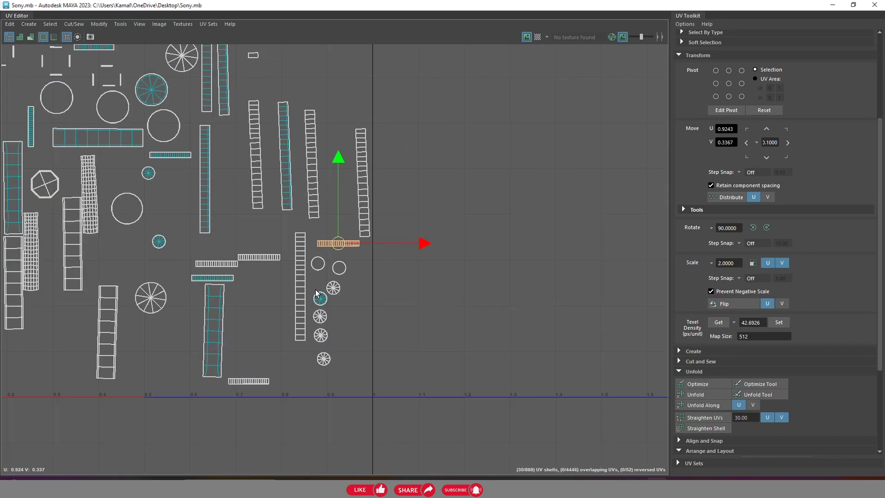
alt+middle_drag(316, 293, 378, 267)
middle_drag(309, 358, 290, 355)
drag(289, 351, 354, 373)
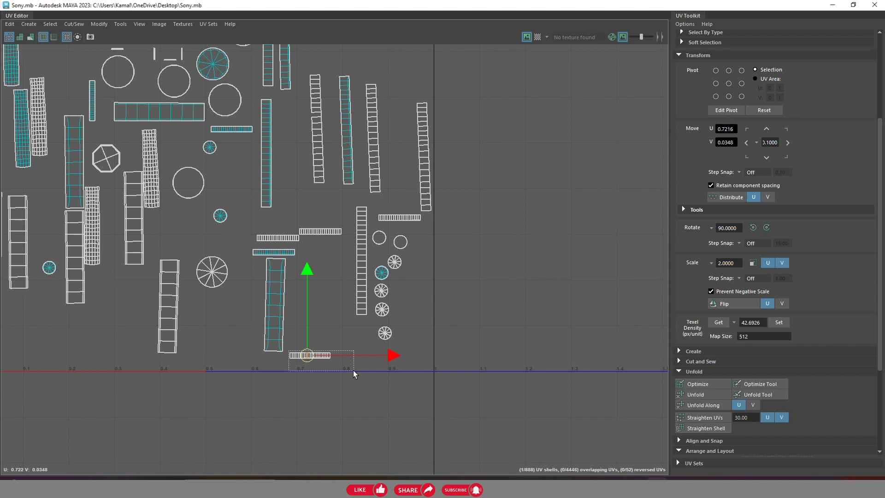
drag(308, 354, 333, 330)
alt+middle_drag(294, 342, 417, 383)
Move the stray strip shell on the left into the 0–1 square near the bottom
scroll(417, 383, down, 2)
scroll(272, 252, down, 2)
scroll(267, 252, down, 2)
drag(74, 181, 152, 272)
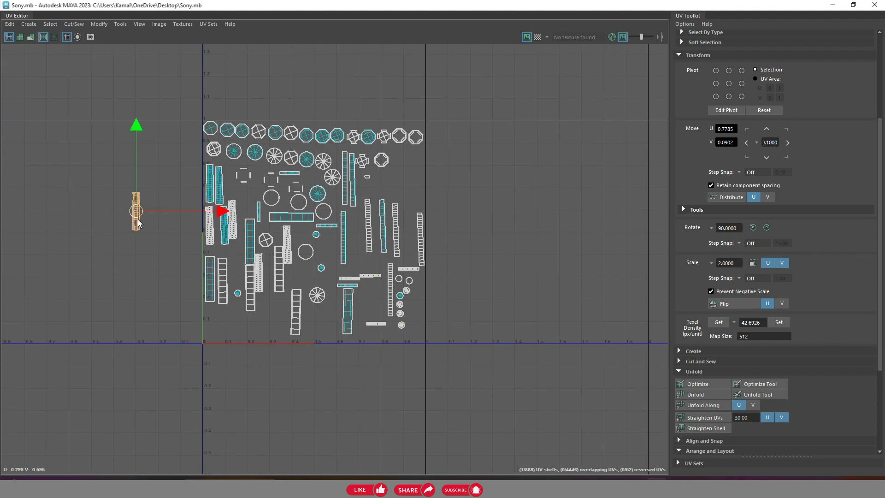
drag(139, 224, 334, 317)
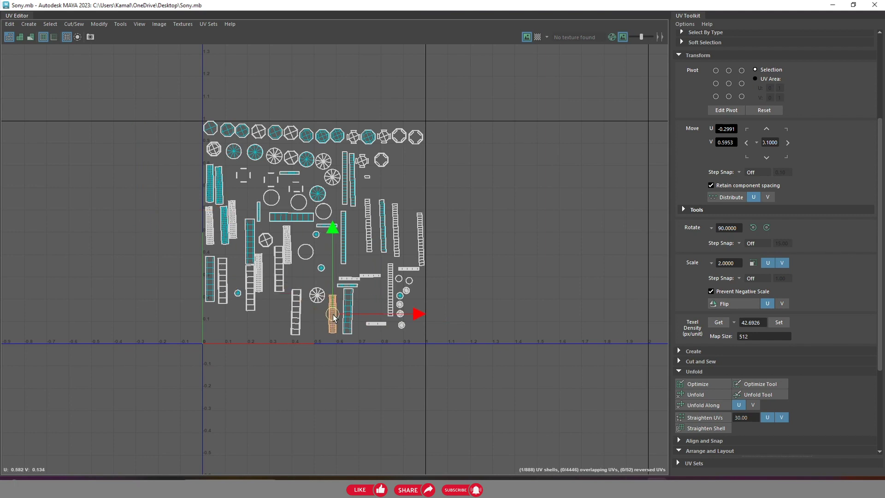
scroll(190, 193, down, 2)
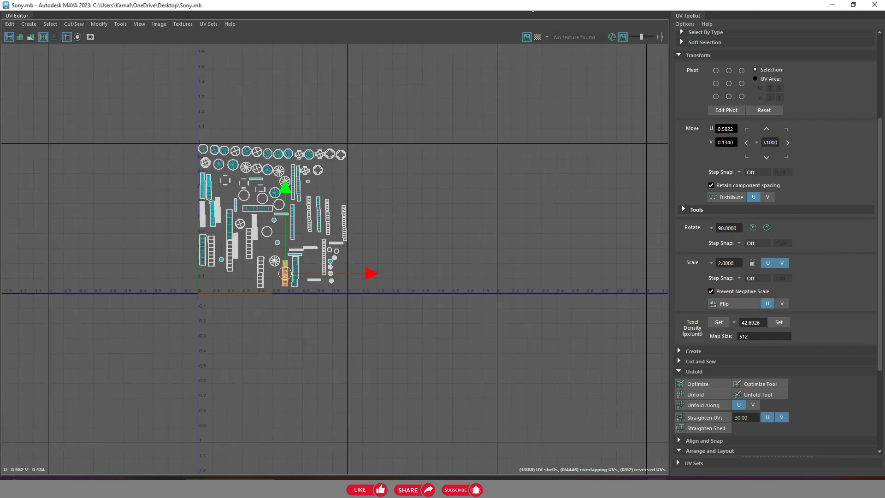
Show the checker texture and restore the UV Editor to a smaller window
click(537, 38)
scroll(368, 115, down, 1)
scroll(295, 152, up, 2)
scroll(295, 152, up, 2)
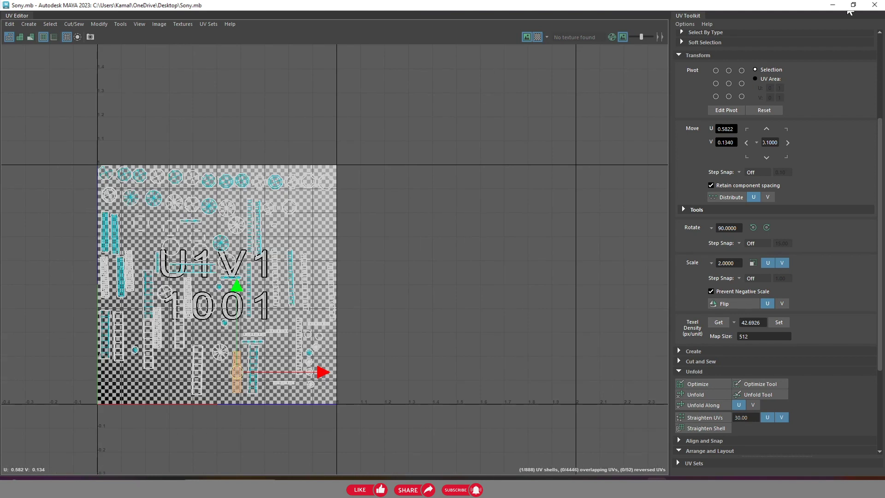
click(853, 5)
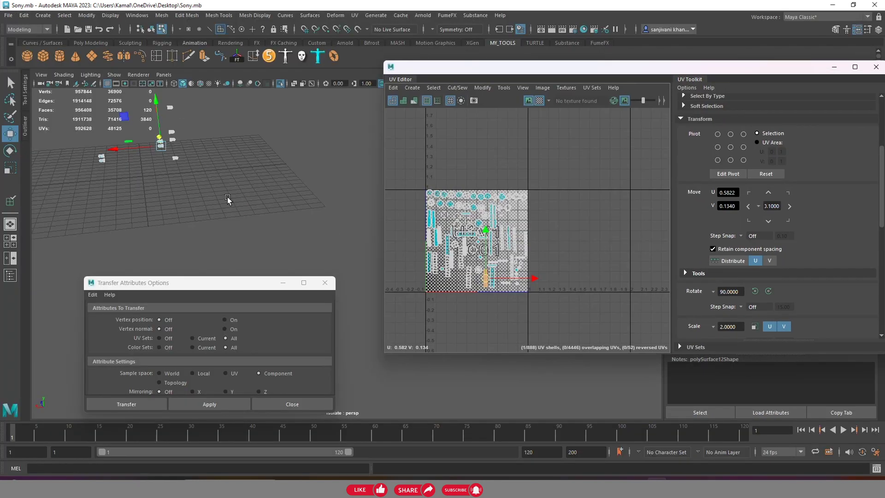
Clear the mesh selection in the viewport and minimize the Transfer Attributes Options dialog
scroll(231, 194, up, 3)
scroll(221, 166, up, 3)
scroll(203, 116, up, 2)
scroll(201, 108, down, 3)
mouse_move(228, 119)
right_down()
mouse_move(270, 110)
mouse_move(230, 115)
right_up()
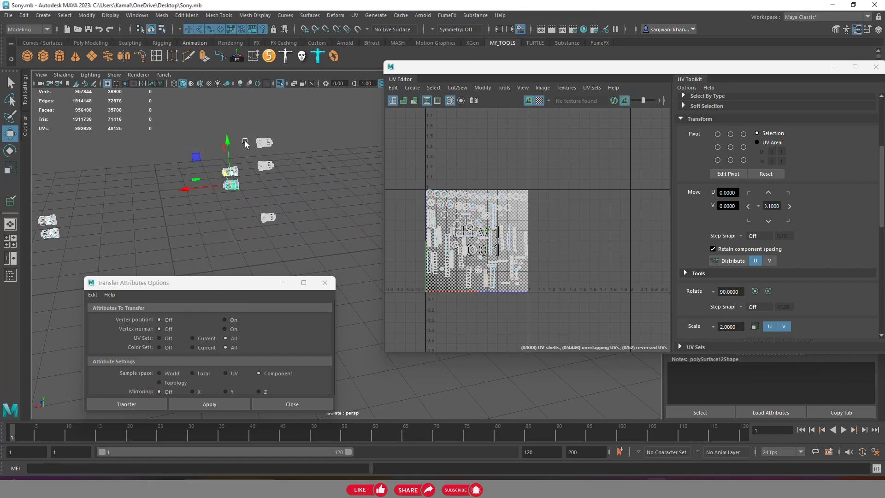
click(281, 145)
mouse_move(220, 125)
mouse_down()
mouse_move(309, 190)
mouse_move(262, 198)
mouse_up()
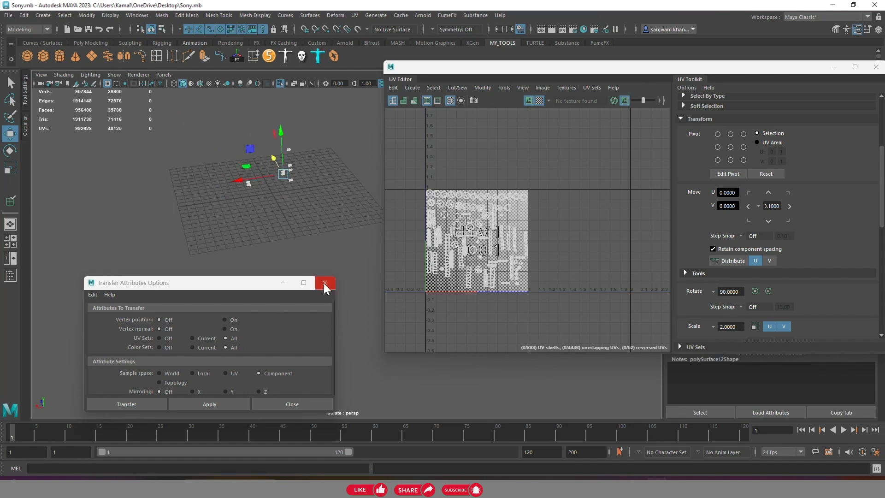
click(283, 283)
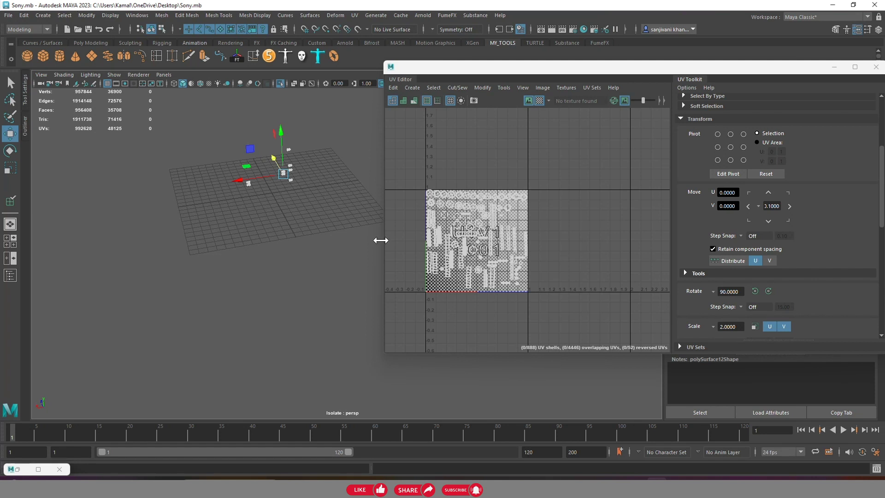
Assign the initialShadingGroup favorite material to polySurface11
scroll(330, 341, up, 5)
scroll(295, 318, up, 2)
scroll(268, 295, up, 2)
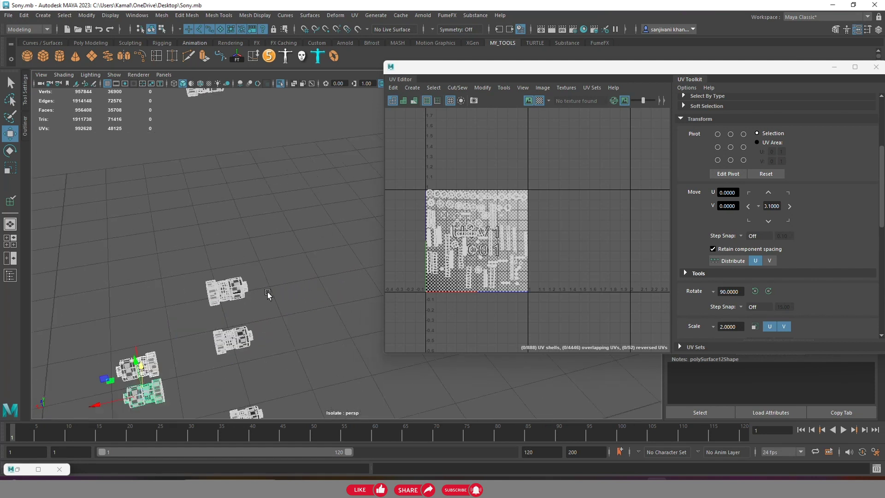
right_drag(242, 292, 268, 478)
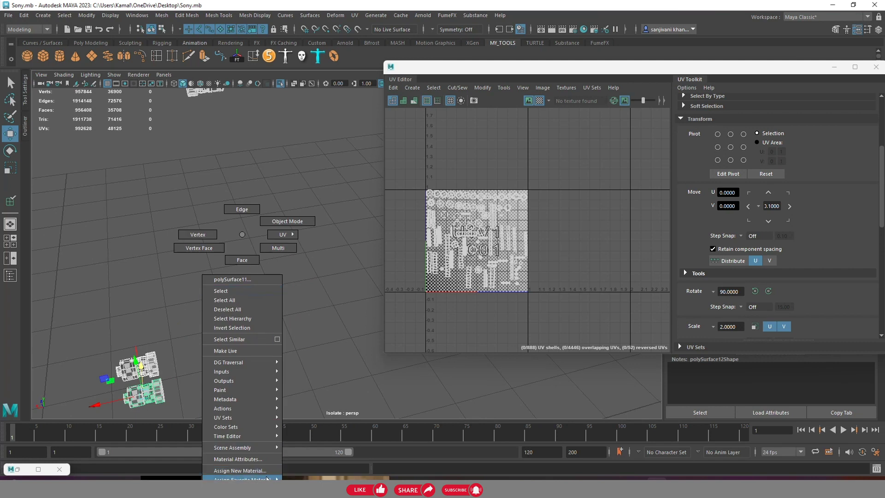
right_drag(267, 478, 302, 448)
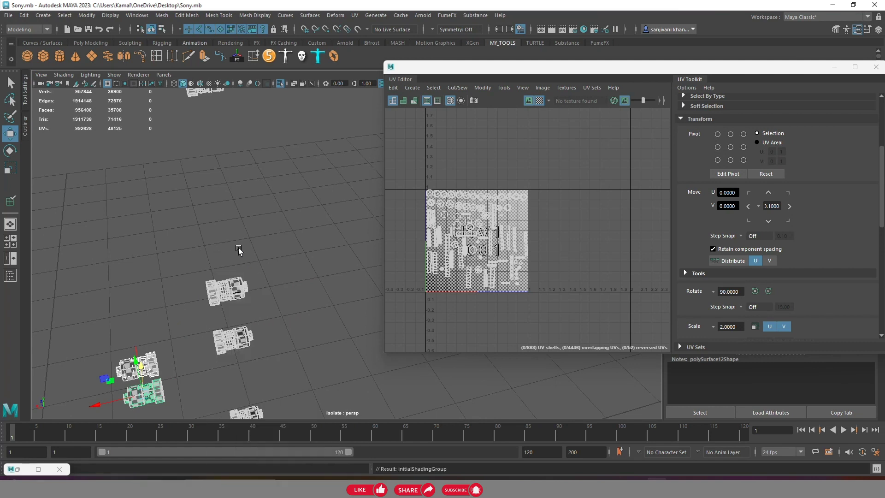
Select all 888 UV shells and move them up one tile into UDIM 1011
scroll(242, 244, down, 3)
scroll(295, 216, down, 3)
scroll(494, 227, down, 5)
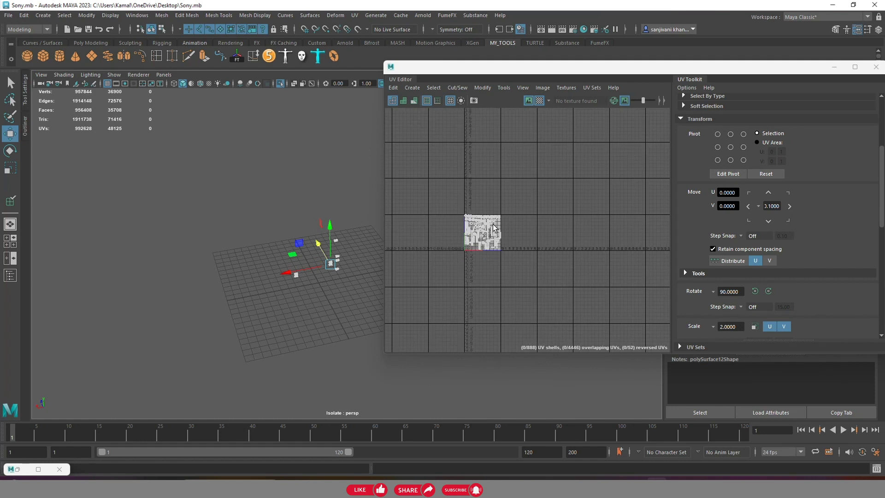
scroll(494, 227, down, 3)
click(727, 104)
drag(466, 235, 507, 208)
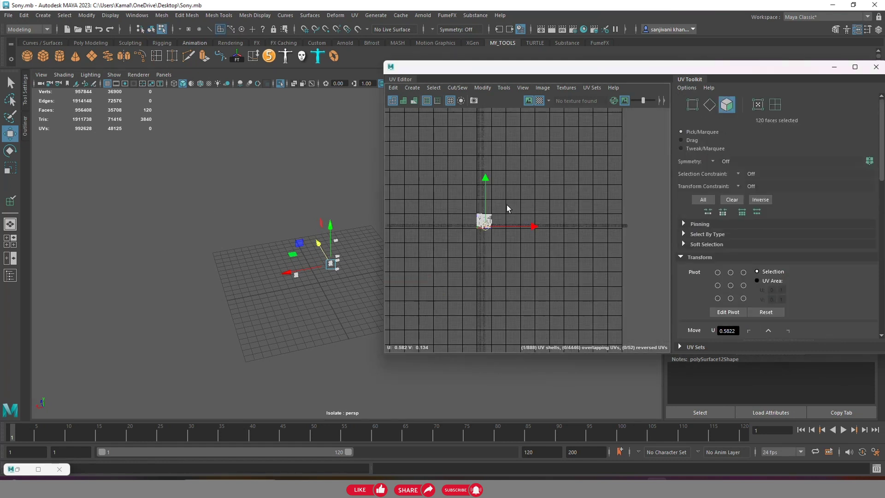
key(ctrl+shift+a)
scroll(497, 201, up, 3)
scroll(461, 217, up, 4)
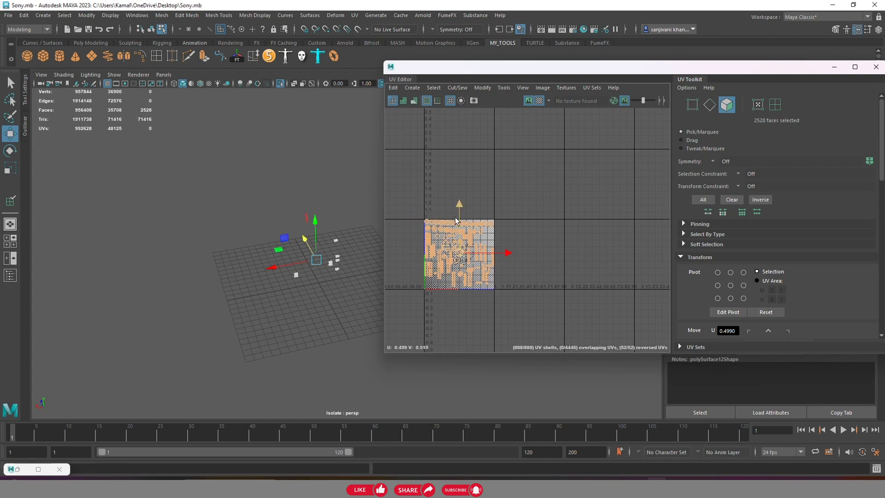
drag(455, 220, 455, 140)
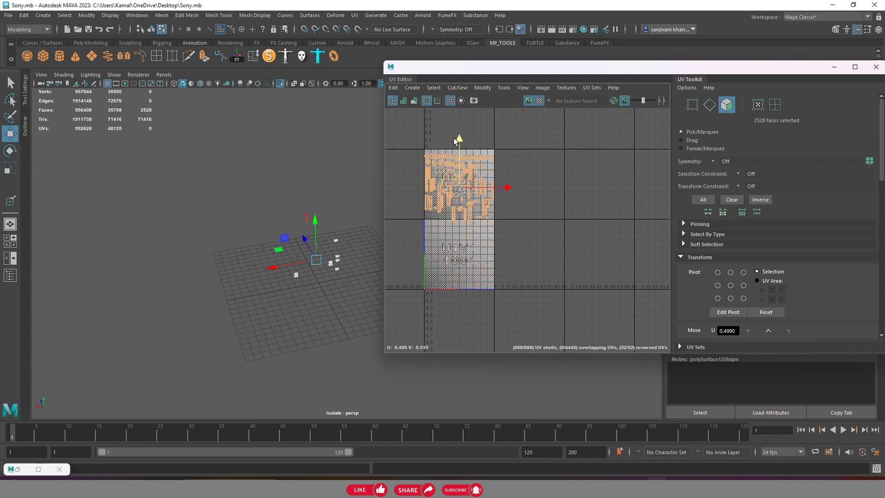
Frame the moved shells, toggle the checker map off and on, and return to object selection
key(f)
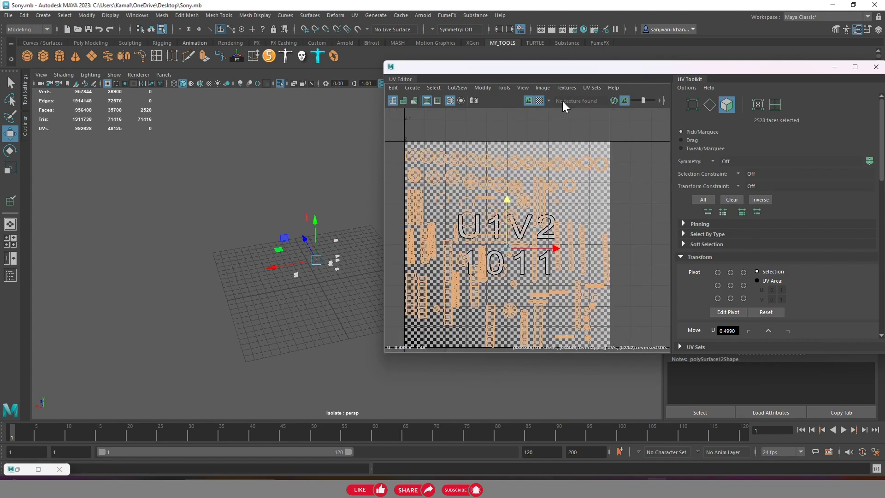
click(540, 100)
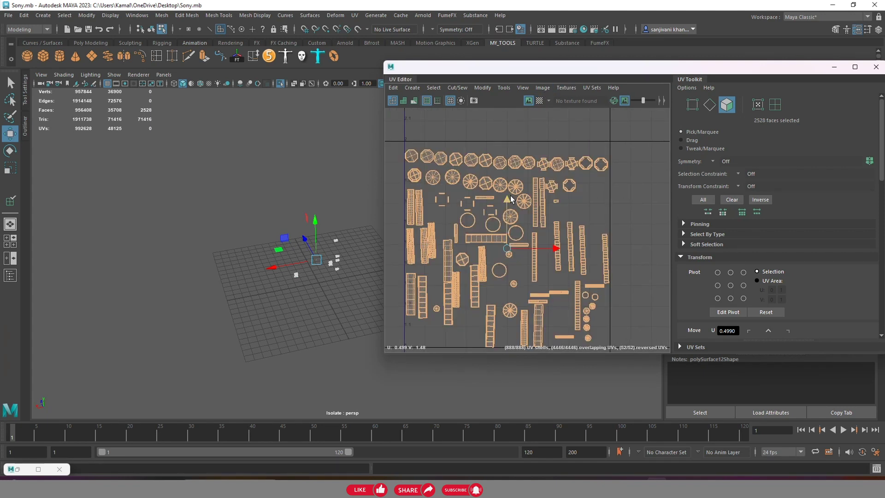
scroll(510, 199, down, 3)
scroll(511, 199, down, 2)
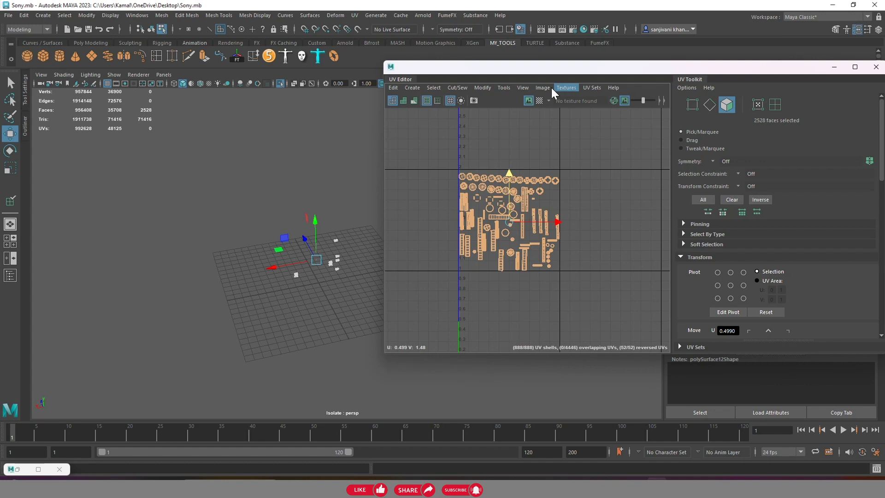
click(540, 101)
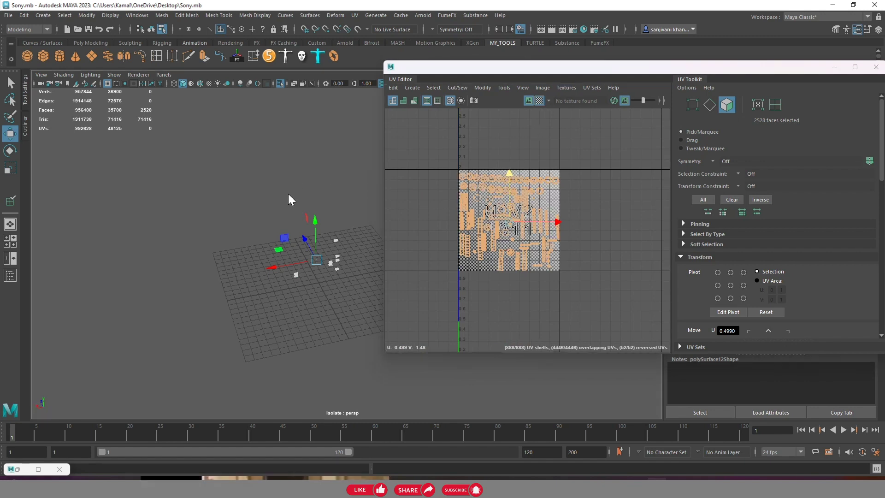
key(F8)
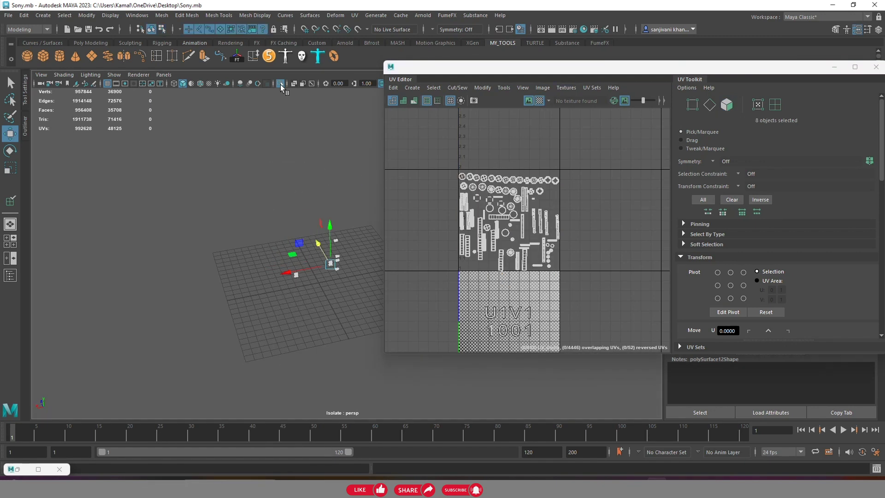
click(280, 83)
scroll(330, 94, up, 5)
scroll(332, 217, up, 2)
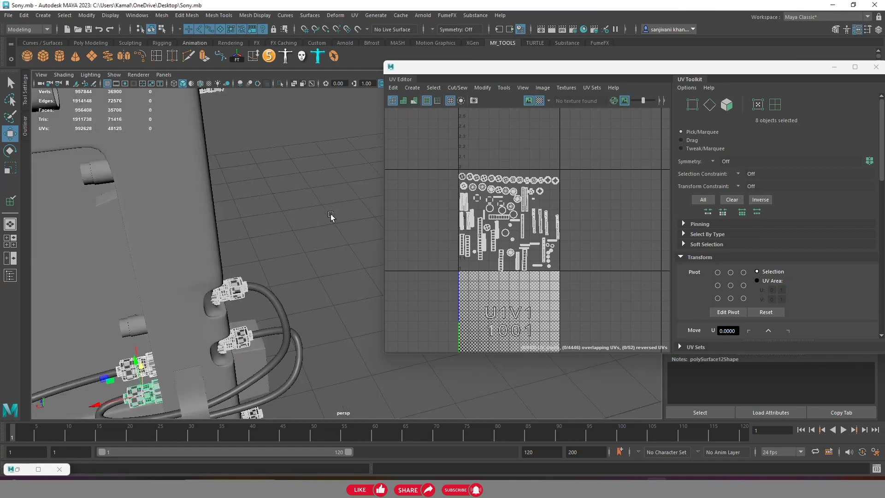
click(300, 227)
scroll(299, 227, down, 3)
scroll(307, 208, down, 3)
drag(221, 163, 316, 277)
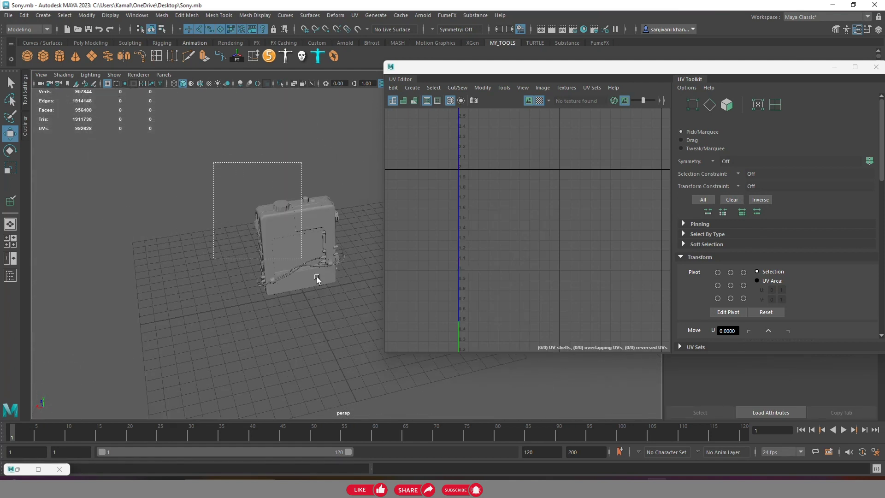
scroll(526, 223, down, 5)
scroll(397, 262, up, 4)
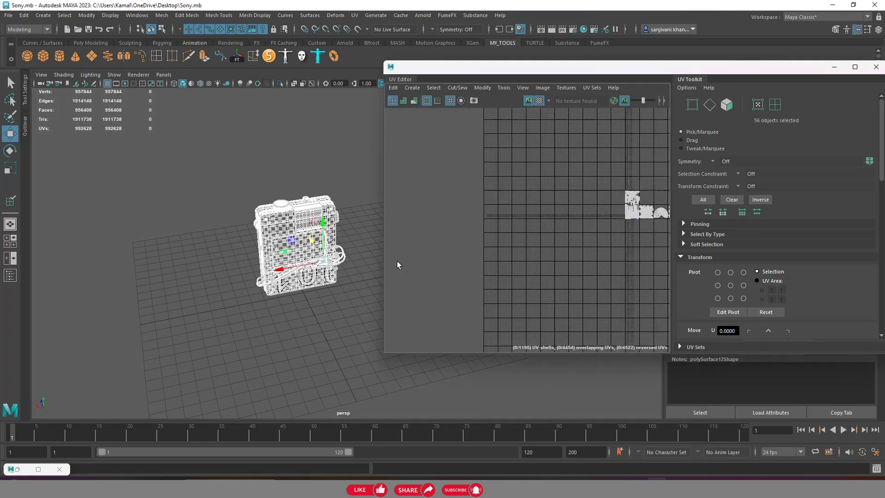
scroll(324, 239, up, 5)
click(324, 239)
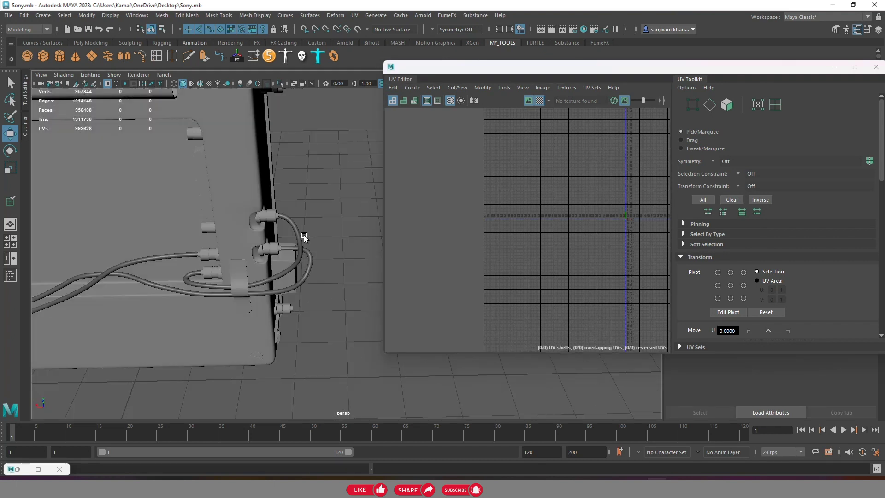
mouse_move(312, 262)
alt+mouse_down()
mouse_move(251, 242)
mouse_move(332, 273)
alt+mouse_up()
shift+click(251, 242)
key(f)
scroll(305, 257, up, 2)
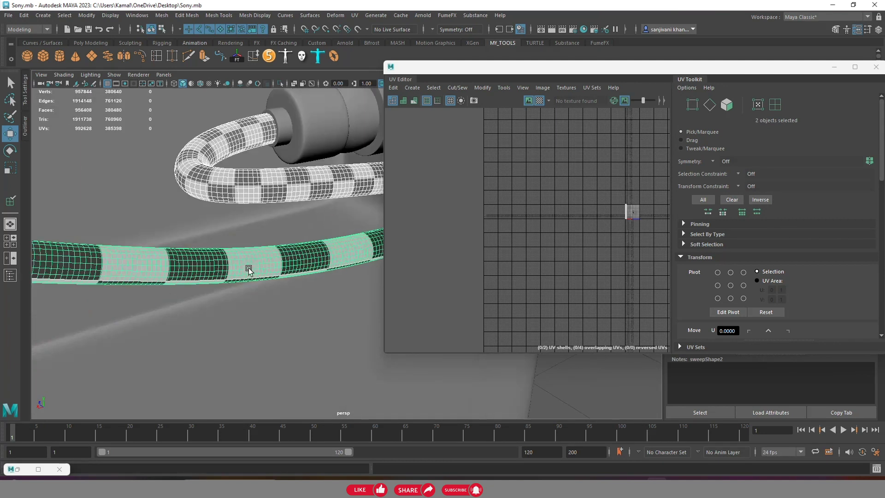
scroll(306, 258, down, 5)
scroll(309, 259, down, 3)
scroll(315, 261, up, 5)
scroll(315, 261, up, 5)
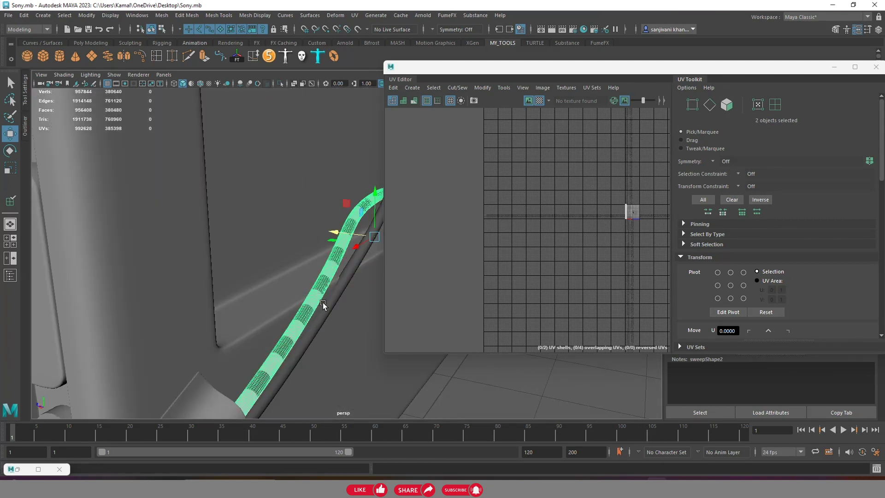
scroll(330, 307, down, 3)
shift+click(318, 295)
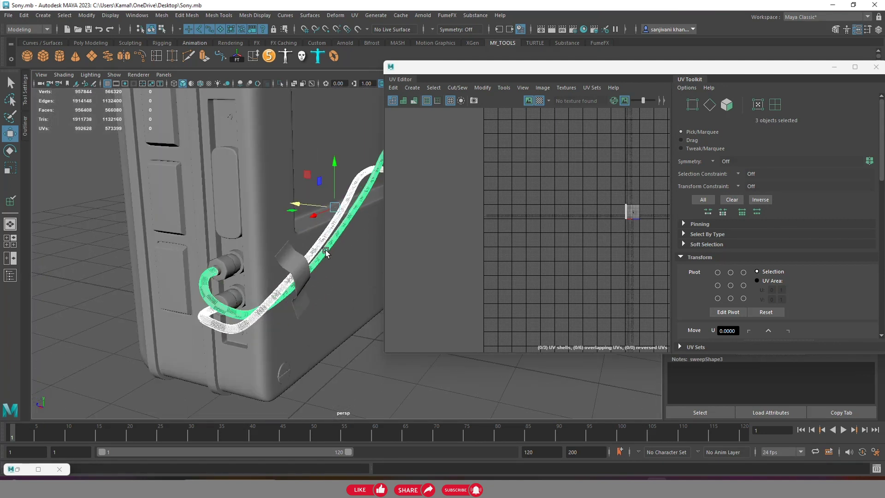
scroll(271, 234, down, 3)
mouse_move(271, 234)
alt+mouse_down()
mouse_move(214, 272)
mouse_move(263, 280)
alt+mouse_up()
scroll(210, 279, down, 2)
scroll(205, 284, up, 5)
scroll(266, 279, up, 3)
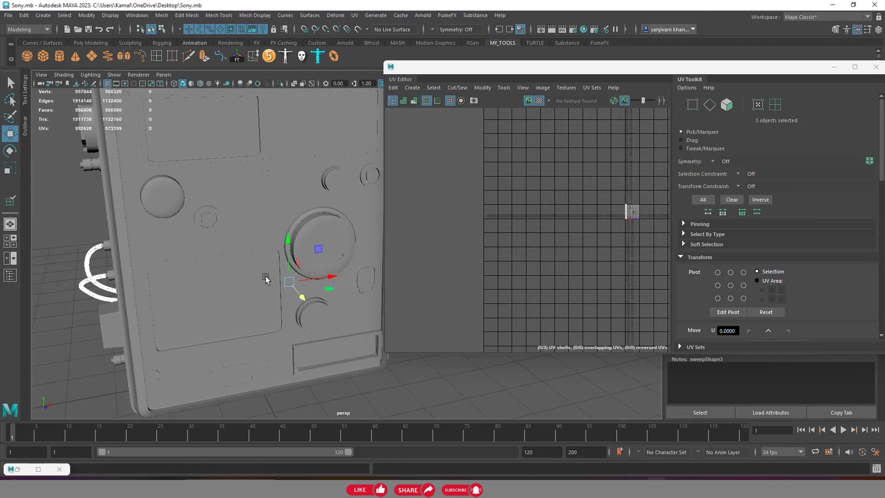
key(ctrl+s)
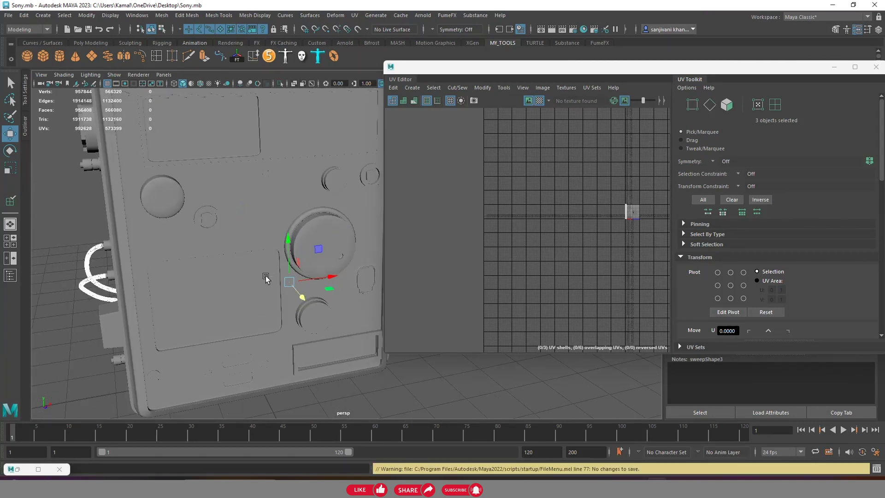
scroll(265, 279, down, 3)
mouse_move(323, 291)
alt+mouse_down()
mouse_move(302, 297)
mouse_move(300, 276)
alt+mouse_up()
scroll(297, 208, up, 3)
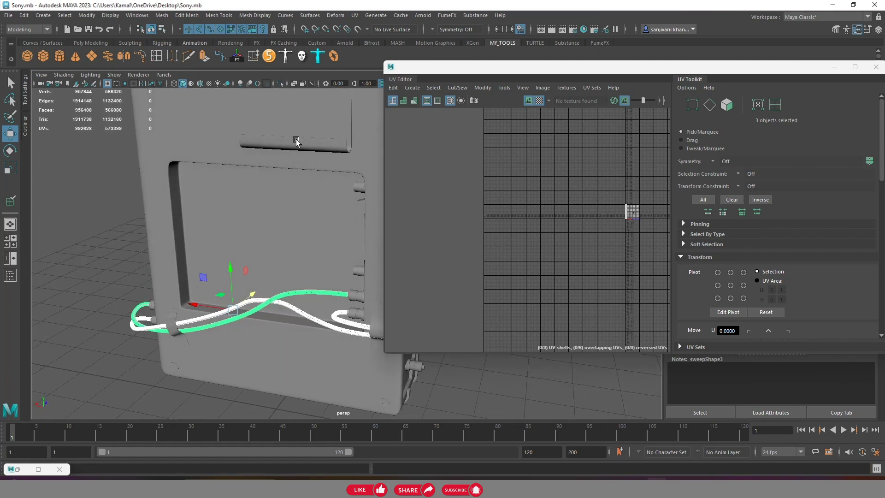
scroll(281, 172, down, 3)
mouse_move(281, 173)
alt+mouse_down()
mouse_move(172, 184)
mouse_move(225, 194)
mouse_move(248, 233)
mouse_move(201, 237)
alt+mouse_up()
scroll(248, 234, up, 3)
click(262, 242)
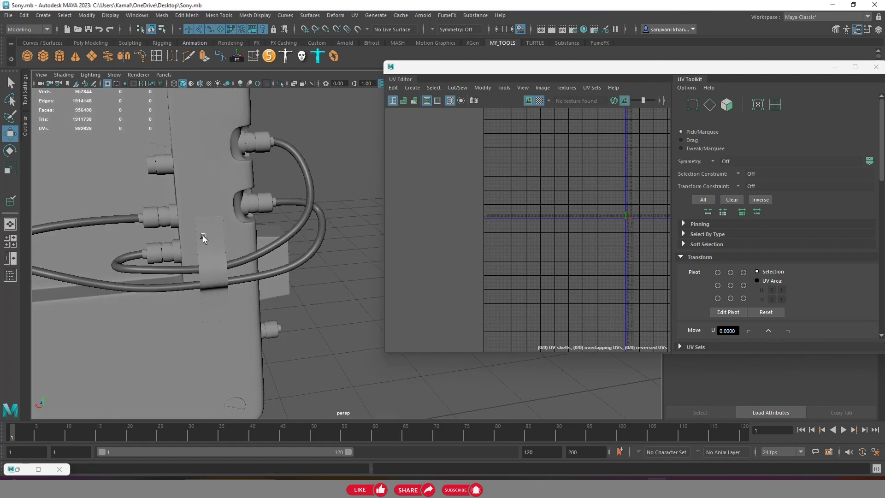
scroll(257, 231, up, 3)
click(303, 250)
alt+drag(303, 251, 336, 267)
scroll(336, 267, down, 5)
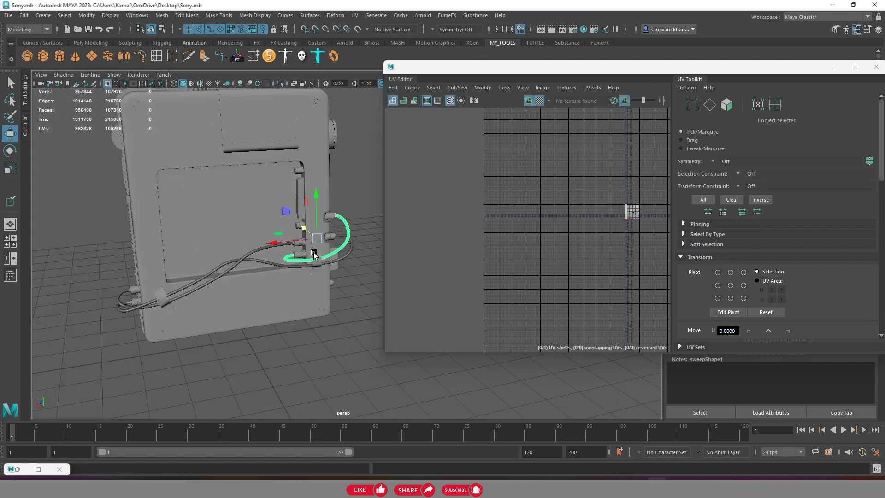
shift+click(334, 261)
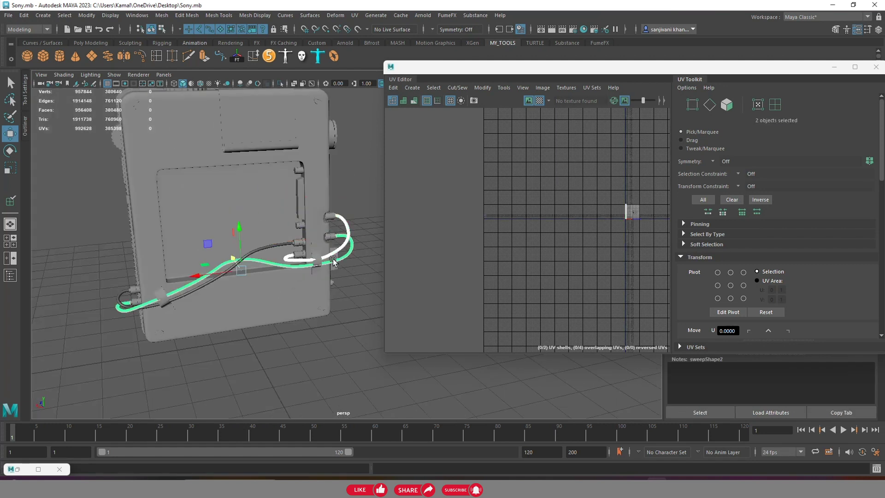
shift+click(270, 247)
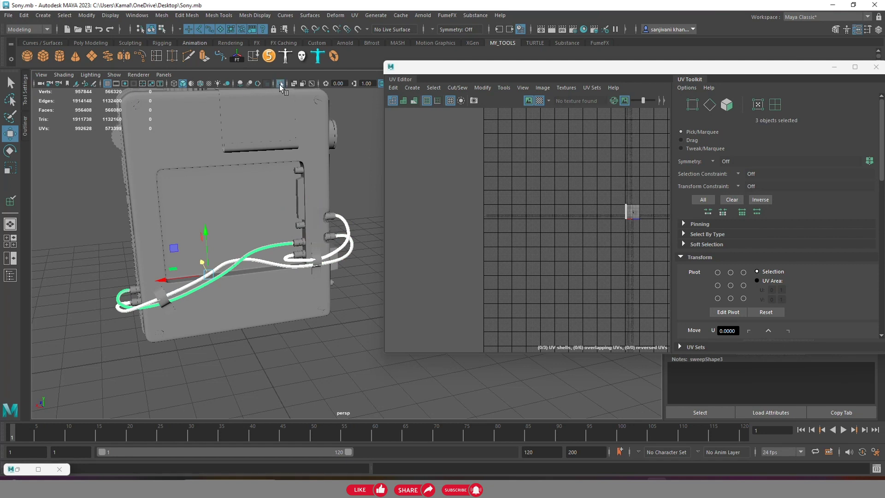
click(280, 84)
key(f)
click(279, 84)
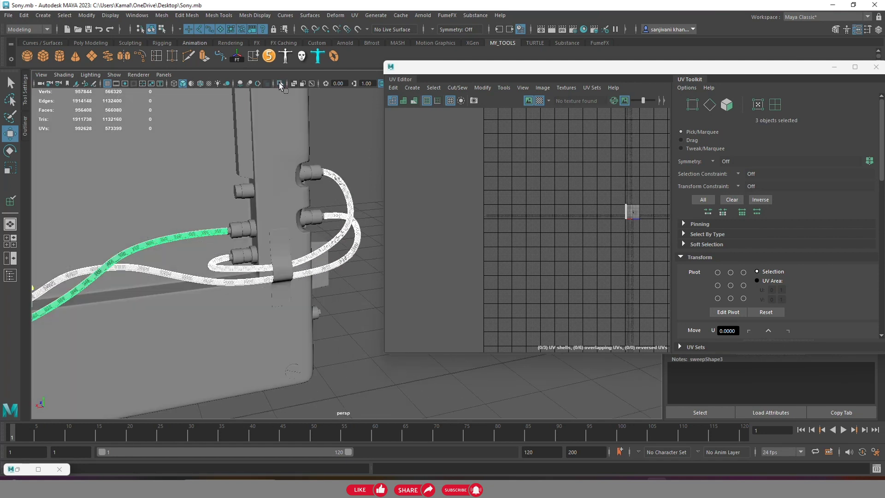
click(279, 84)
scroll(286, 192, up, 5)
alt+drag(287, 191, 193, 217)
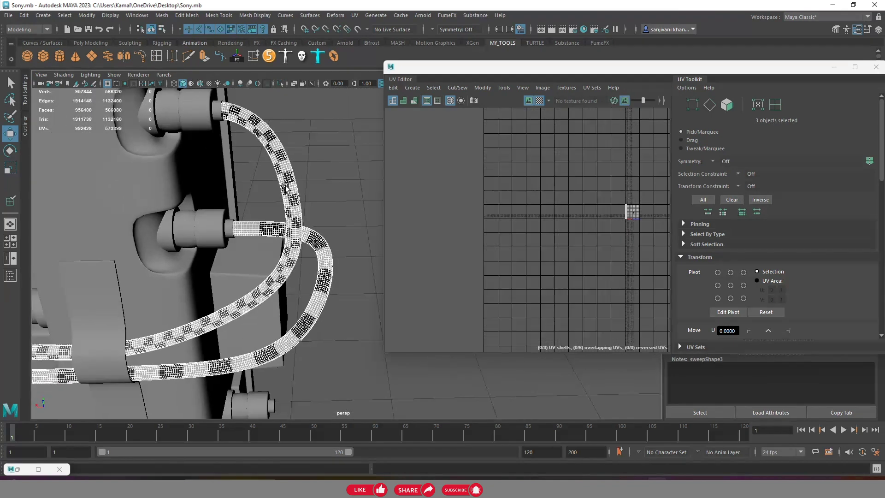
scroll(223, 231, up, 3)
click(187, 222)
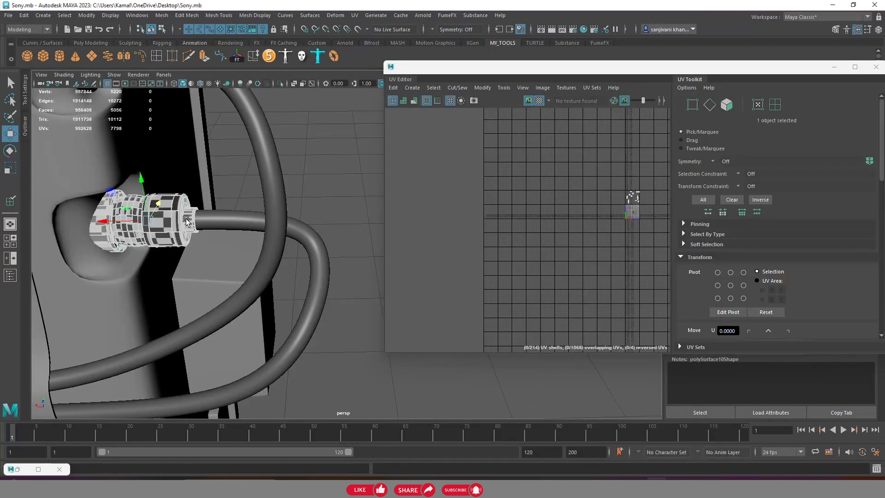
scroll(556, 220, up, 1)
key(f)
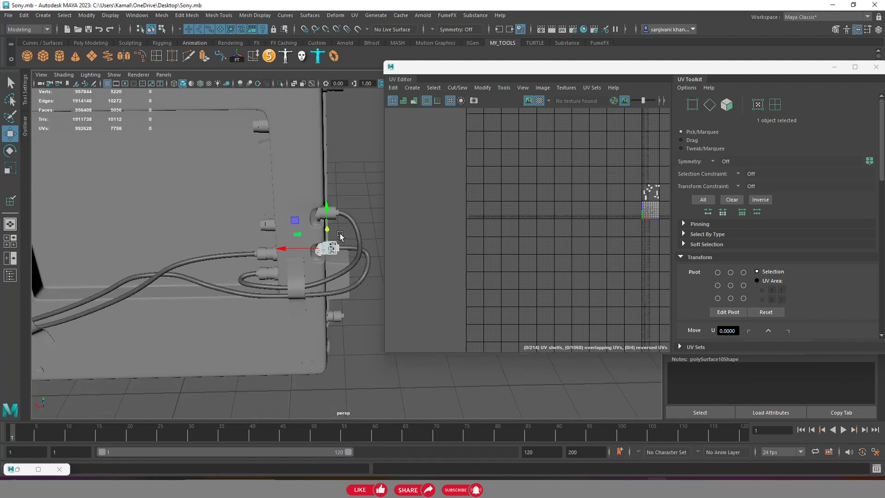
Isolate the three cables in the viewport and frame them
click(341, 220)
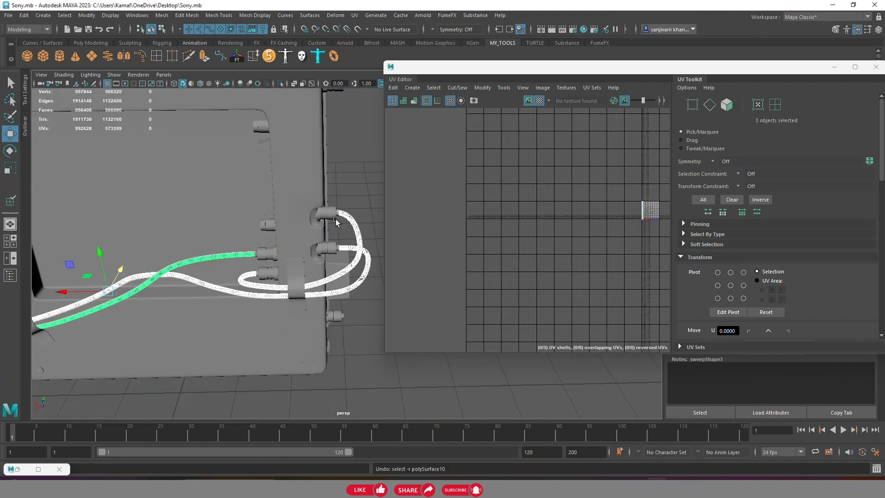
key(f)
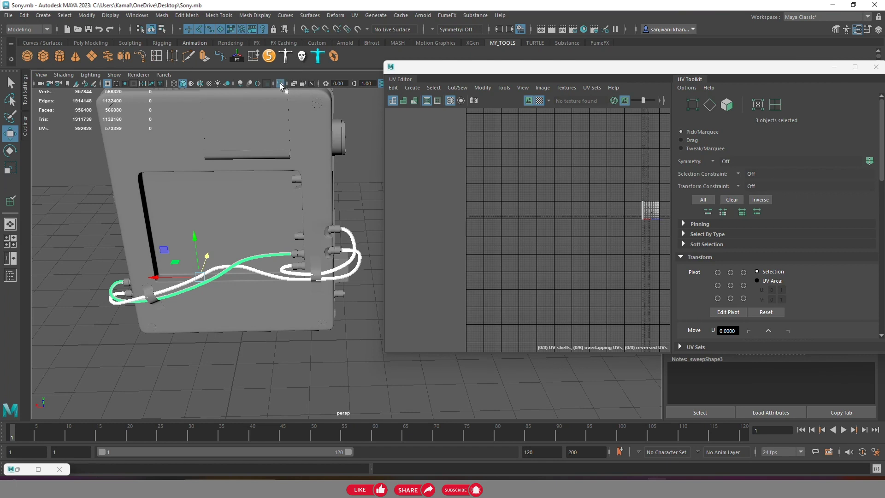
click(280, 83)
key(f)
click(307, 229)
scroll(277, 244, up, 3)
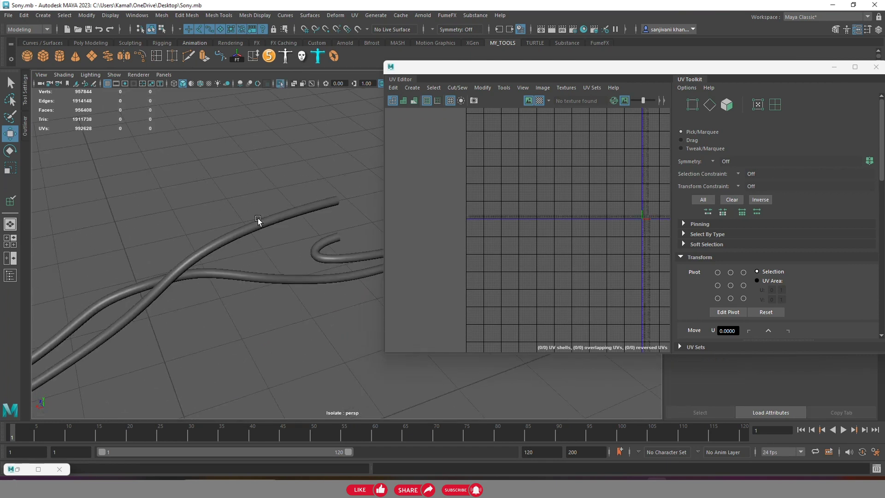
scroll(263, 202, up, 3)
Select a single cable and orbit in closer to it
click(274, 180)
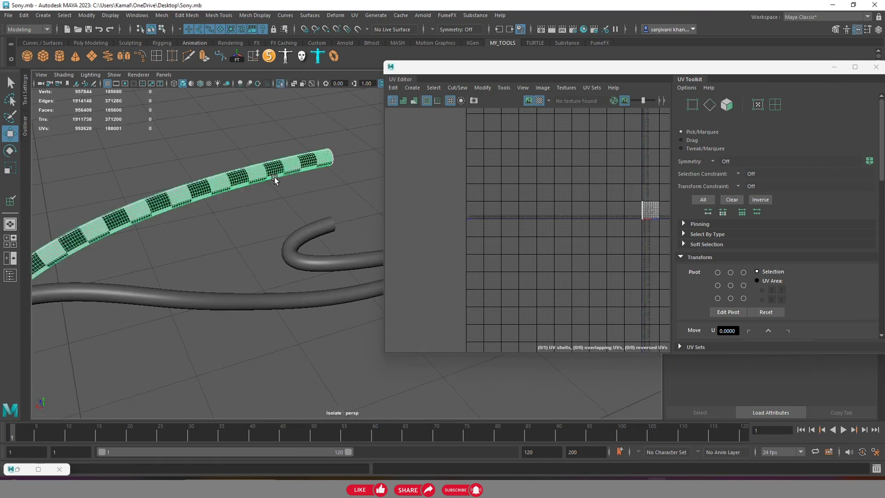
mouse_move(275, 180)
alt+mouse_down()
mouse_move(158, 192)
mouse_move(312, 262)
mouse_move(291, 263)
mouse_move(226, 215)
mouse_move(194, 207)
alt+mouse_up()
scroll(277, 258, up, 3)
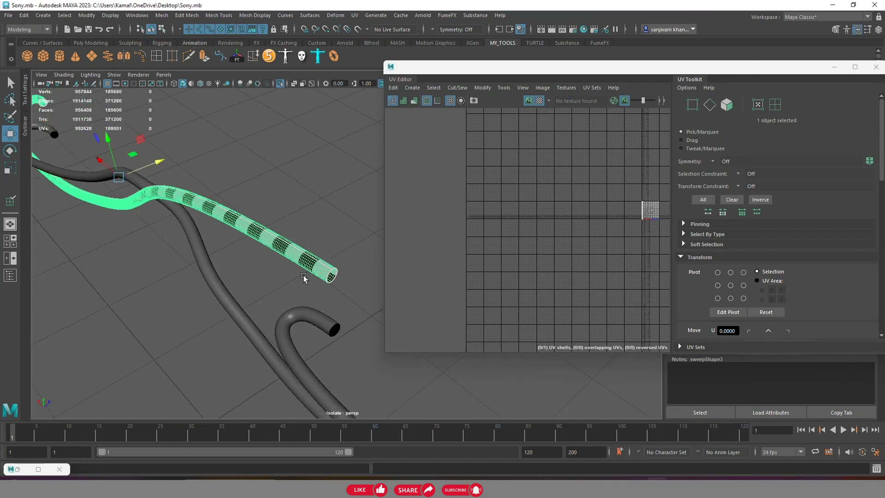
scroll(316, 297, up, 3)
scroll(366, 241, up, 2)
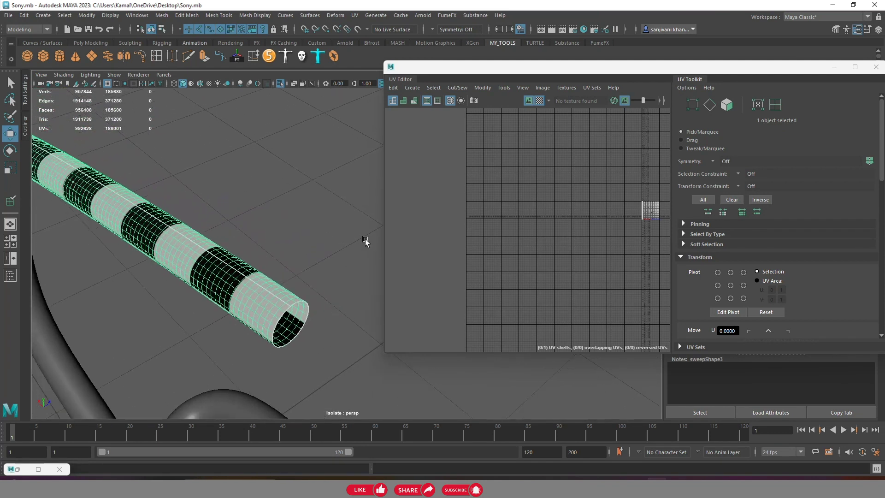
Select all the cable's faces in the UV Editor and Layout its shell into 0–1 space
click(410, 97)
click(431, 128)
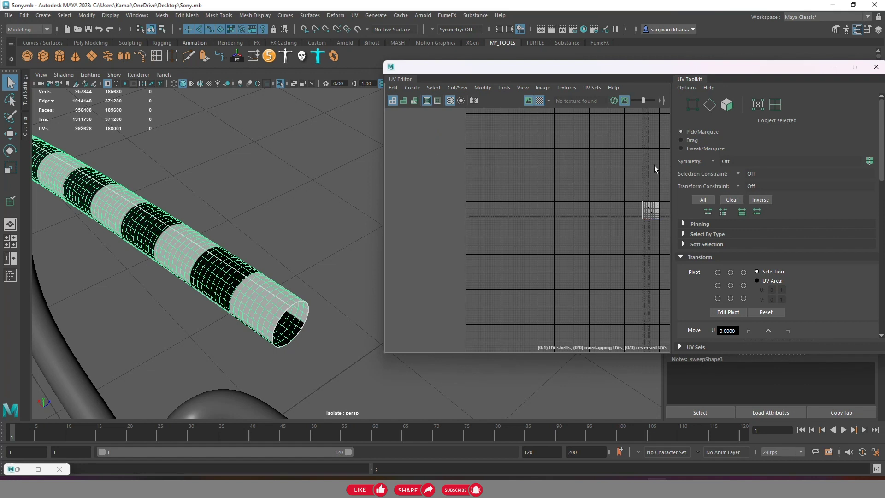
click(727, 104)
scroll(612, 210, up, 3)
scroll(556, 220, up, 2)
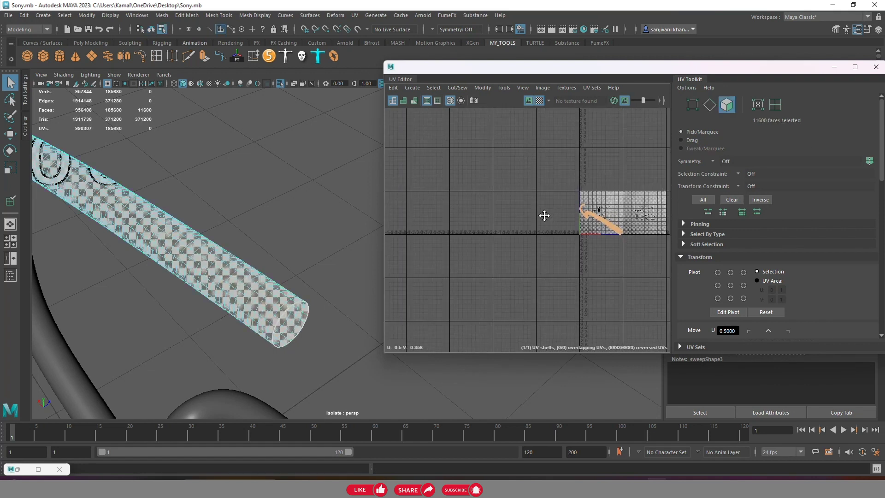
scroll(544, 215, up, 2)
shift+right_click(570, 244)
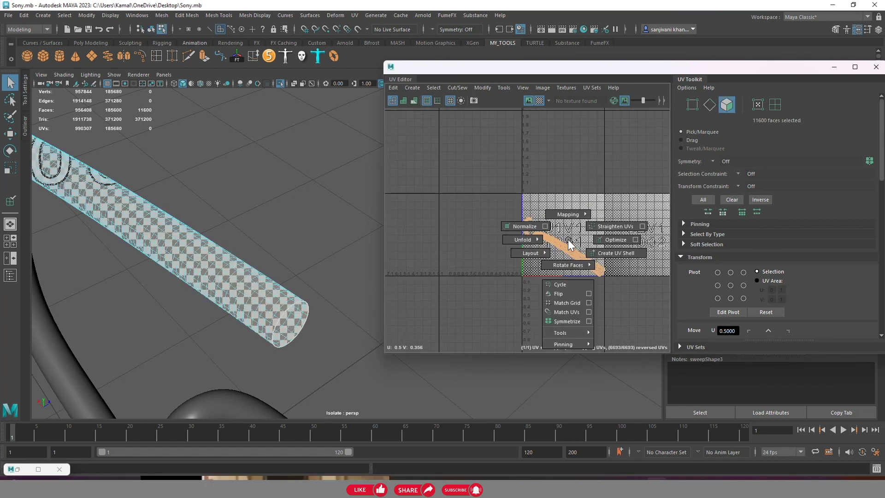
click(468, 263)
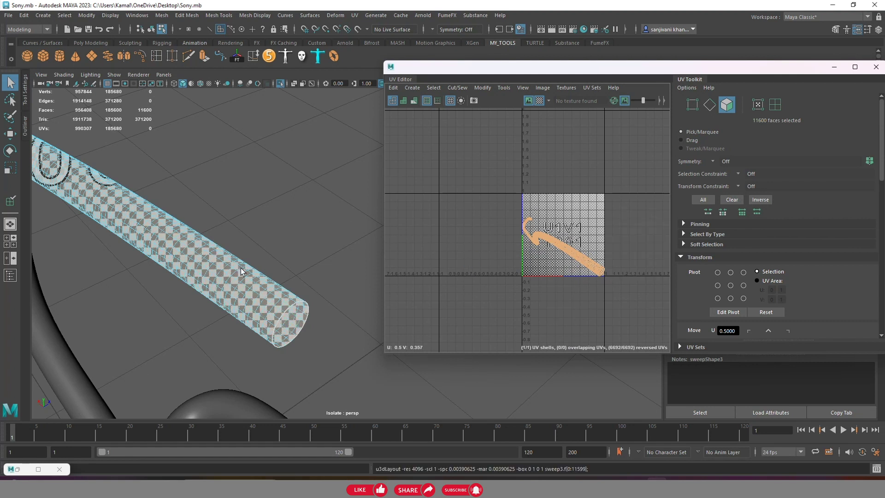
Switch to edge selection and pick the edge loop for the seam on the cable tube
scroll(241, 271, down, 3)
alt+drag(231, 263, 281, 263)
scroll(281, 263, up, 2)
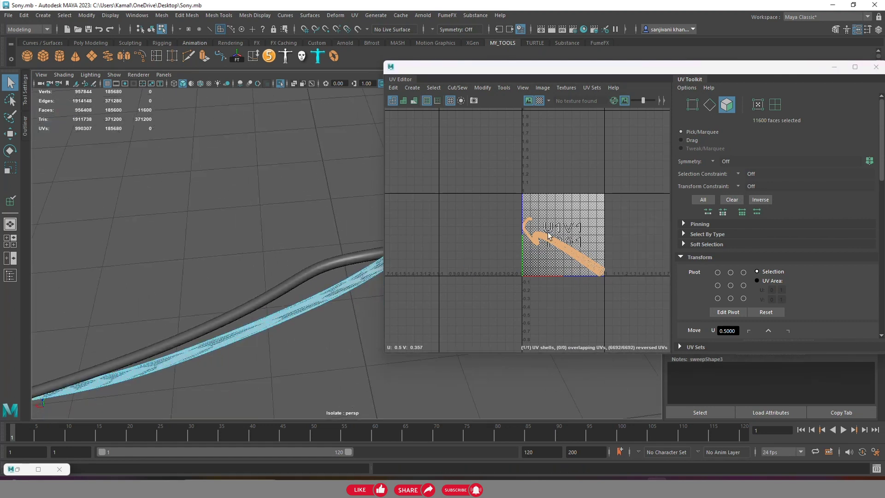
click(706, 110)
scroll(454, 232, up, 3)
scroll(454, 233, up, 2)
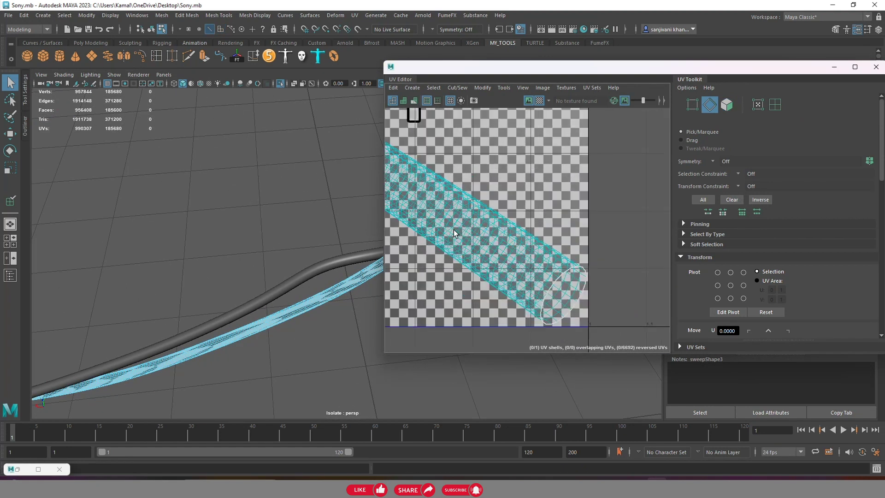
scroll(454, 233, up, 2)
click(548, 282)
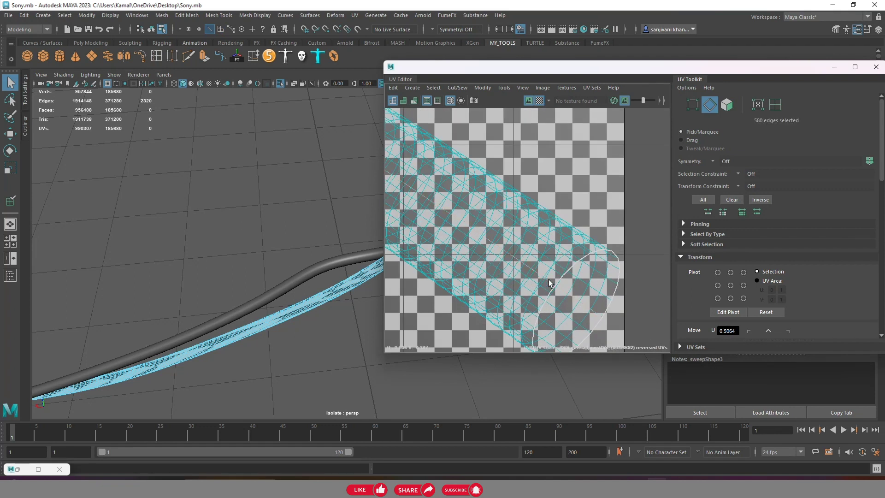
Cut the cable's UVs along the selected edges to create the seam
alt+drag(352, 285, 198, 322)
mouse_move(198, 321)
alt+middle_down()
mouse_move(77, 323)
mouse_move(206, 300)
alt+middle_up()
scroll(368, 233, up, 3)
scroll(300, 230, up, 3)
scroll(299, 230, down, 5)
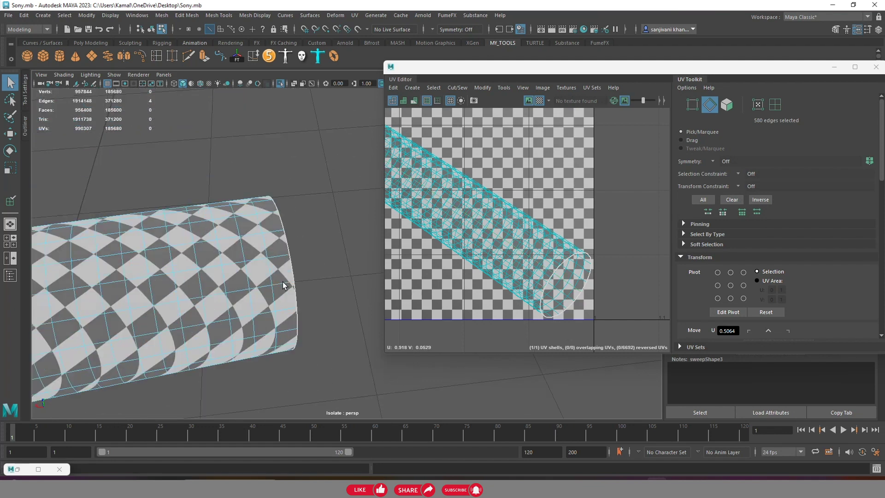
shift+right_drag(506, 184, 454, 197)
Select all the cable's UV faces, then Unfold and Layout the shell
key(w)
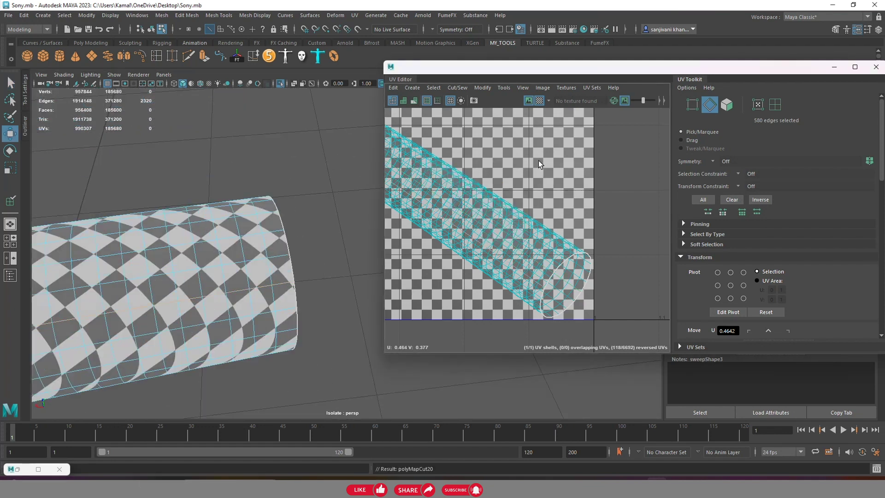
click(727, 105)
scroll(498, 194, down, 4)
scroll(498, 194, up, 2)
shift+right_drag(497, 193, 373, 190)
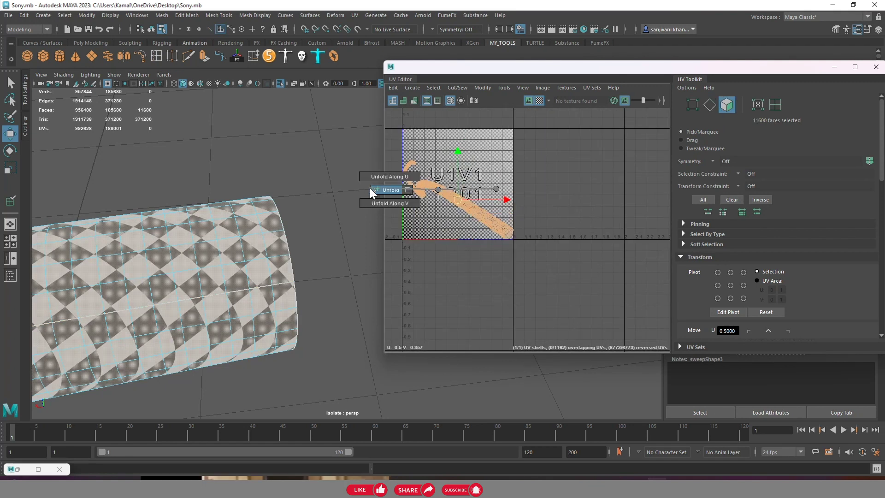
mouse_move(507, 159)
shift+right_down()
mouse_move(484, 197)
mouse_move(392, 199)
shift+right_up()
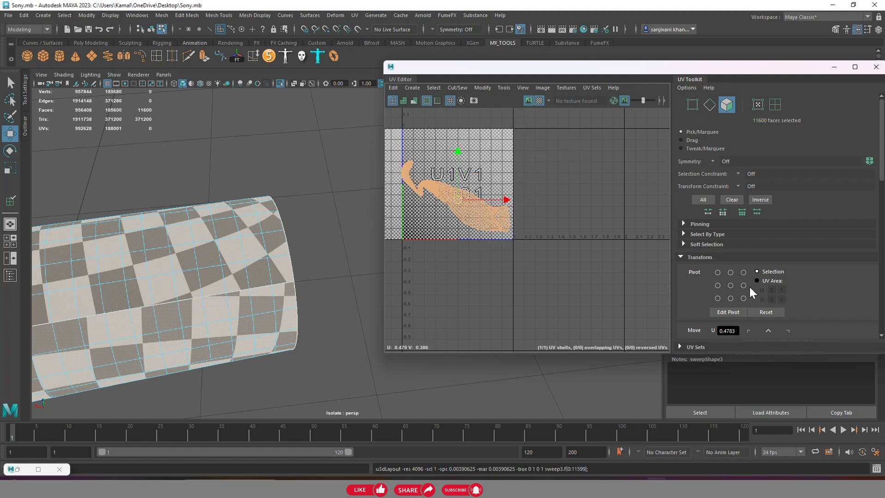
Orient the cable shell horizontally, Optimize it, and Straighten its UVs
scroll(750, 287, down, 5)
scroll(740, 280, down, 4)
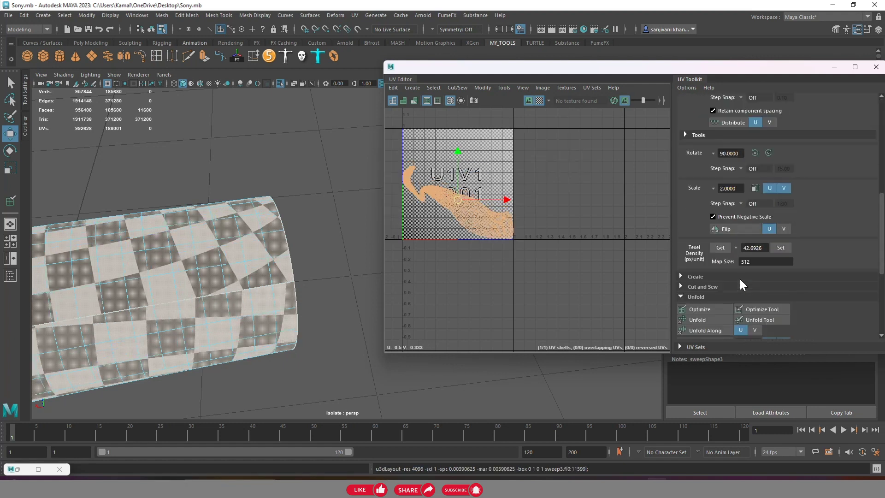
scroll(705, 308, down, 4)
click(704, 313)
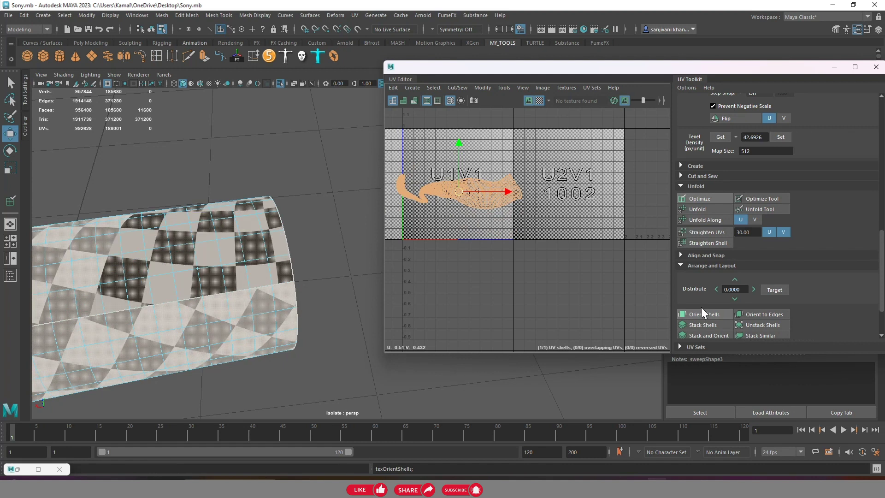
click(708, 200)
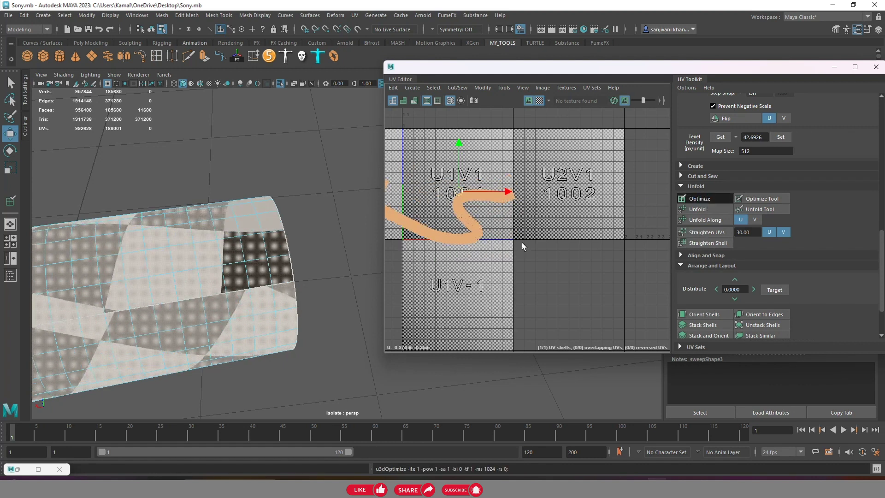
scroll(543, 228, down, 3)
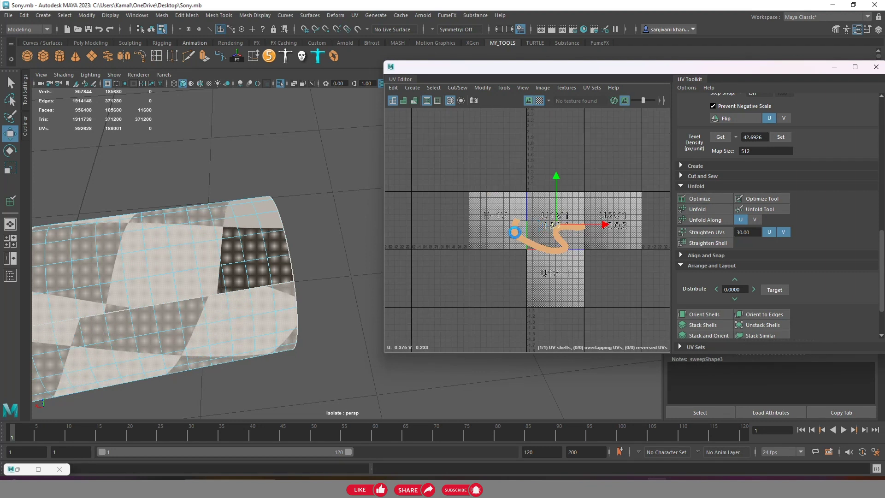
scroll(548, 240, up, 4)
scroll(554, 249, up, 2)
scroll(554, 250, down, 2)
alt+middle_drag(553, 250, 528, 250)
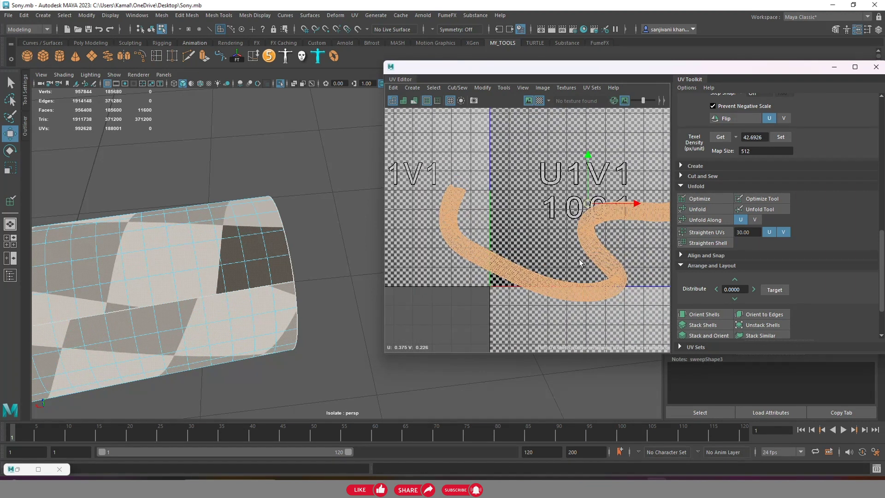
scroll(531, 249, down, 1)
click(691, 230)
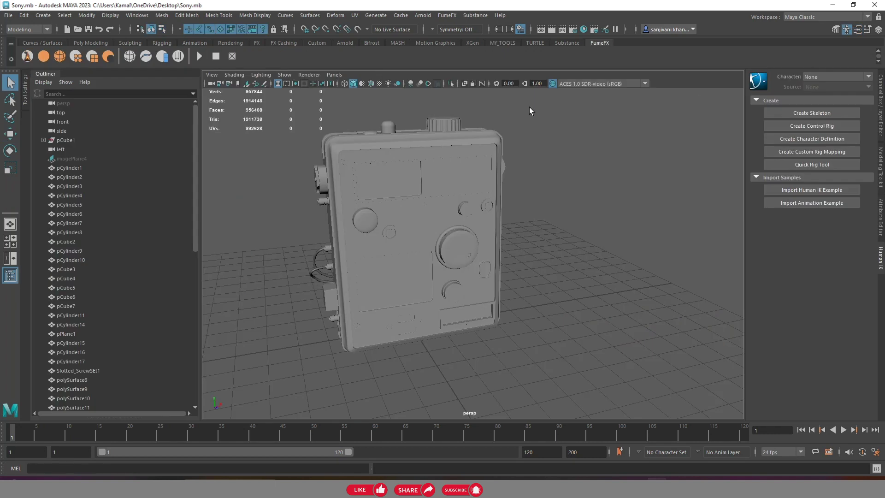
Orbit around the Sony box and select one of its cables
mouse_move(530, 111)
alt+mouse_down()
mouse_move(402, 218)
mouse_move(526, 229)
mouse_move(460, 270)
alt+mouse_up()
scroll(461, 270, up, 5)
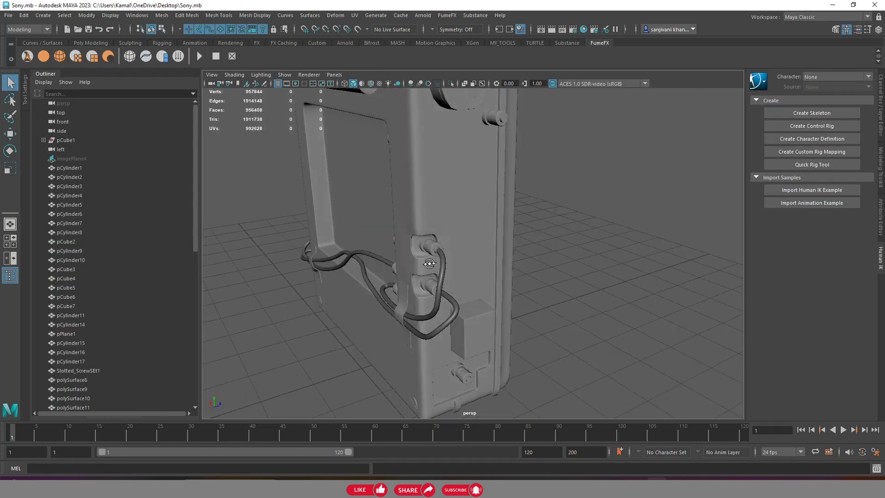
scroll(479, 257, up, 5)
click(478, 257)
scroll(478, 249, down, 5)
scroll(439, 237, up, 5)
alt+drag(439, 237, 493, 235)
scroll(479, 242, up, 5)
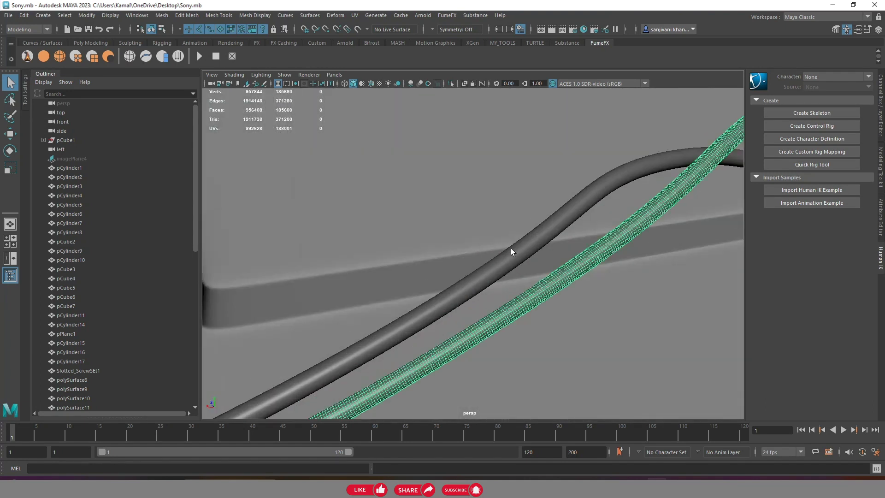
scroll(514, 252, down, 3)
scroll(411, 259, up, 4)
scroll(387, 237, down, 4)
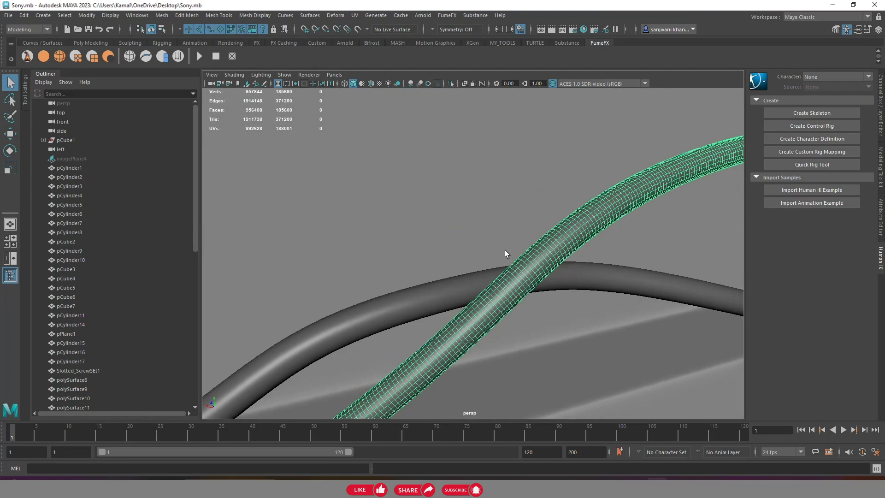
scroll(512, 249, up, 2)
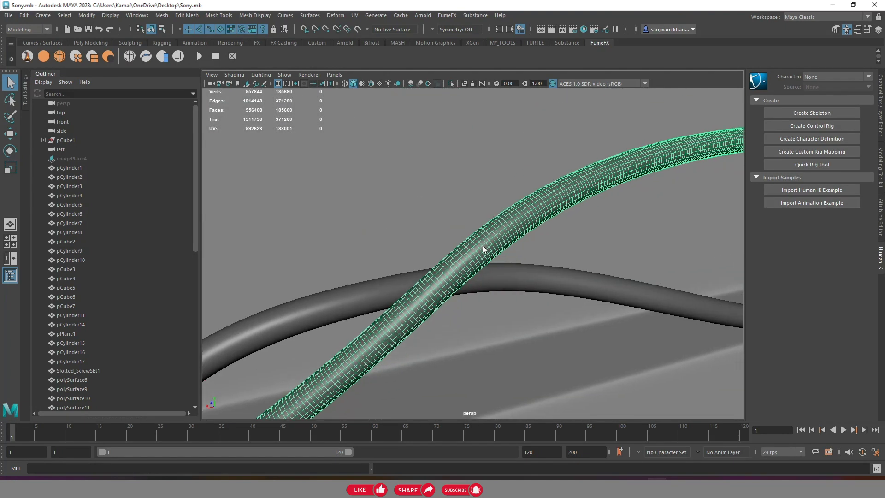
Open the Mesh > Reduce options, showing Percentage 27.1127 with quads preserved
click(162, 15)
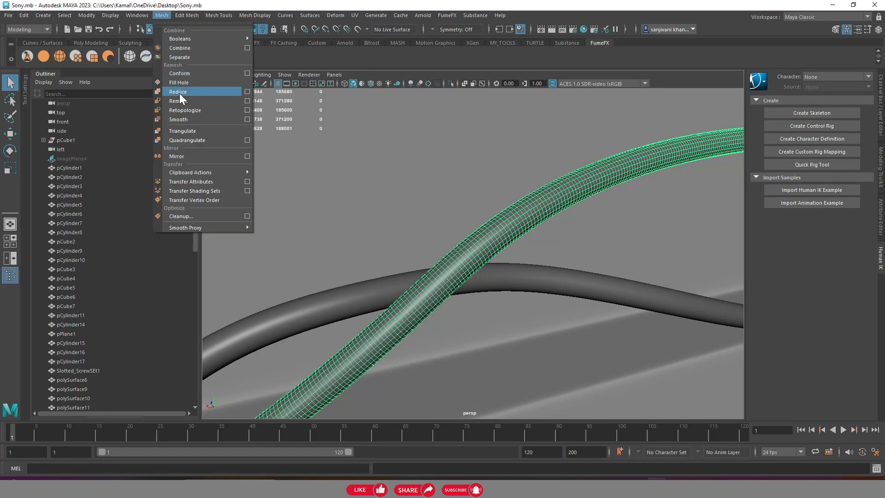
click(247, 91)
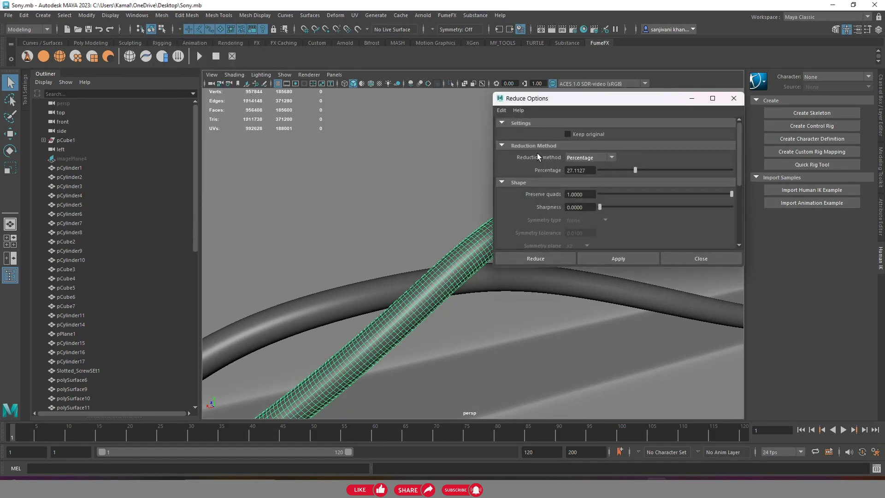
alt+drag(425, 186, 336, 183)
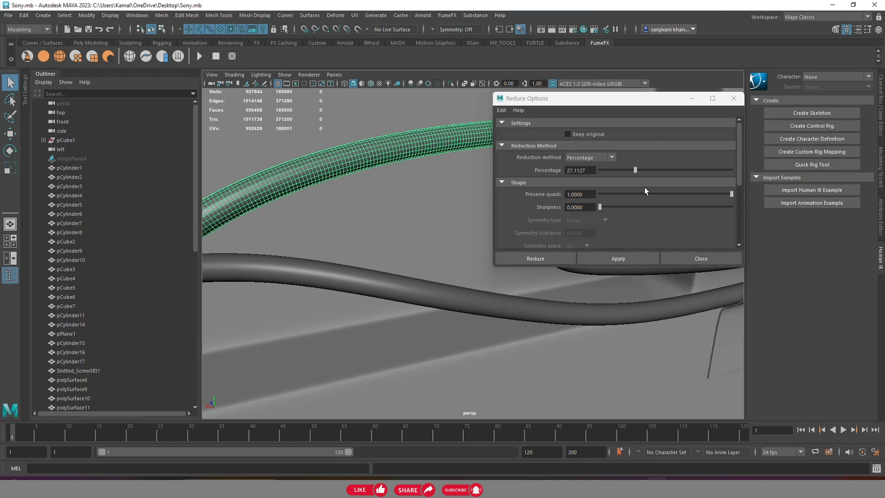
Set the Reduce percentage to 18.31 and apply it to the cable
drag(634, 170, 624, 170)
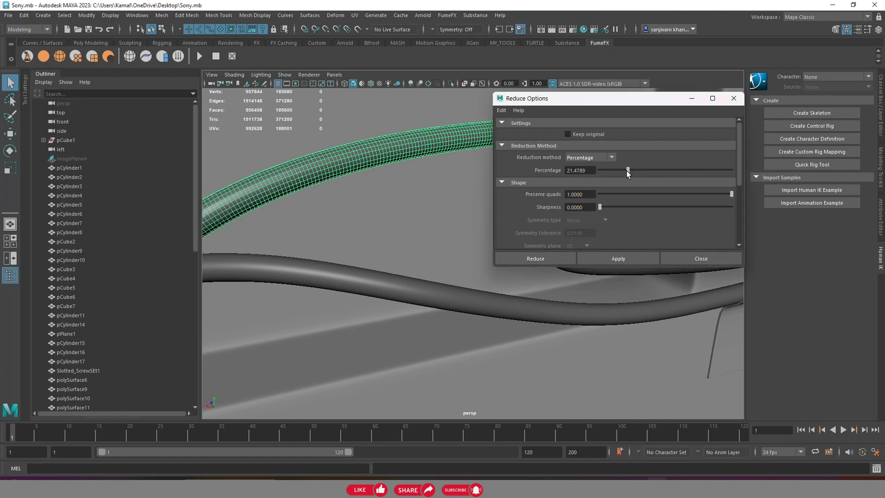
click(550, 258)
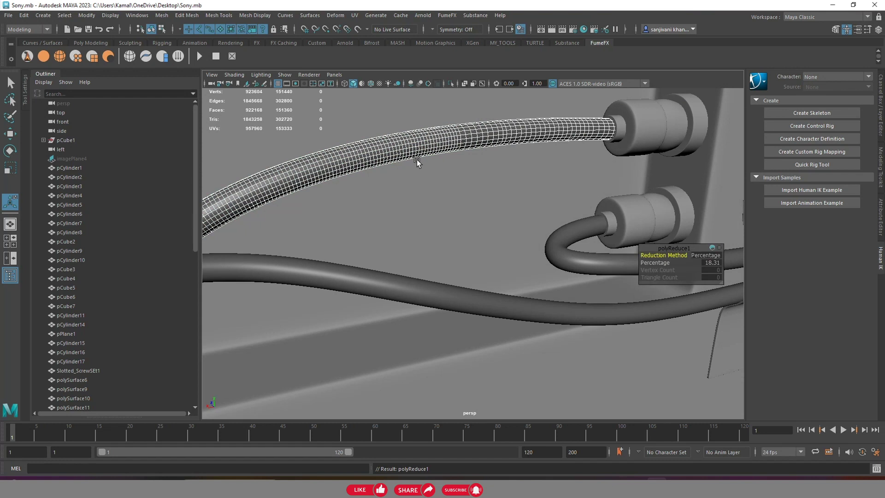
mouse_move(418, 162)
alt+mouse_down()
mouse_move(492, 191)
mouse_move(466, 271)
mouse_move(512, 253)
alt+mouse_up()
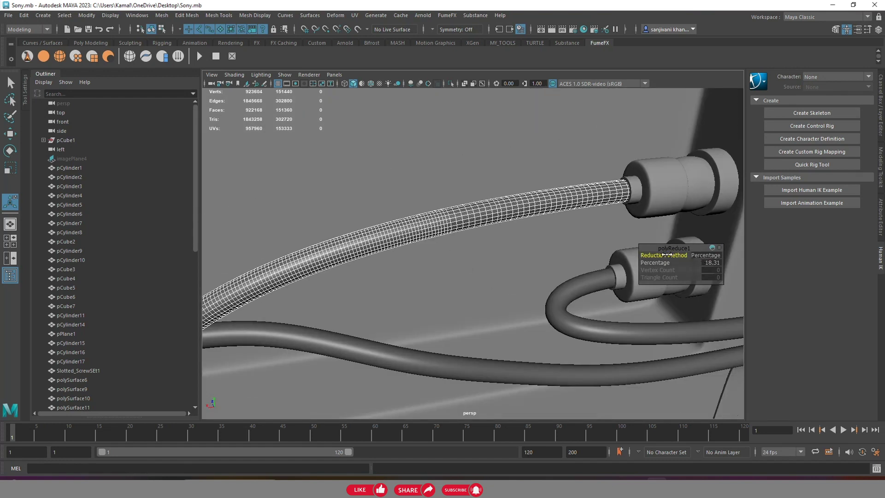
Drag the polyReduce1 percentage from 15.61 up to about 97 and inspect the cable
mouse_move(663, 263)
mouse_down()
mouse_move(628, 263)
mouse_move(825, 260)
mouse_up()
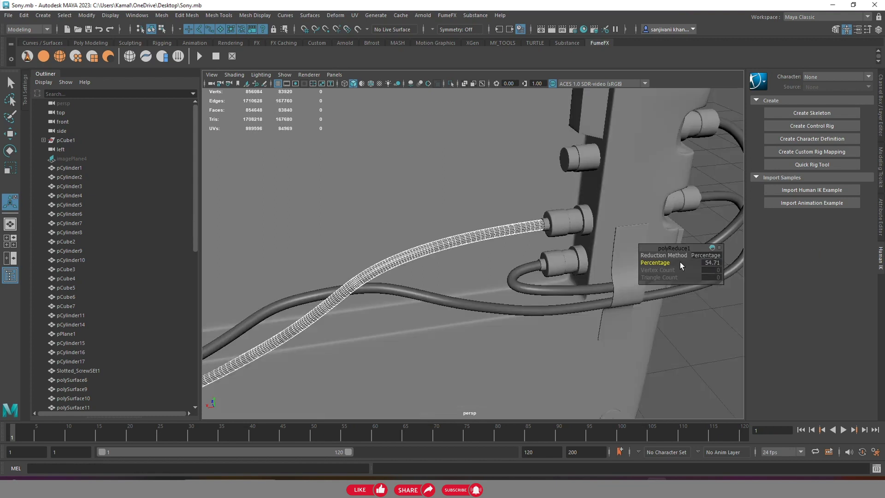
mouse_move(690, 262)
mouse_down()
mouse_move(846, 263)
mouse_move(836, 263)
mouse_up()
scroll(468, 256, up, 3)
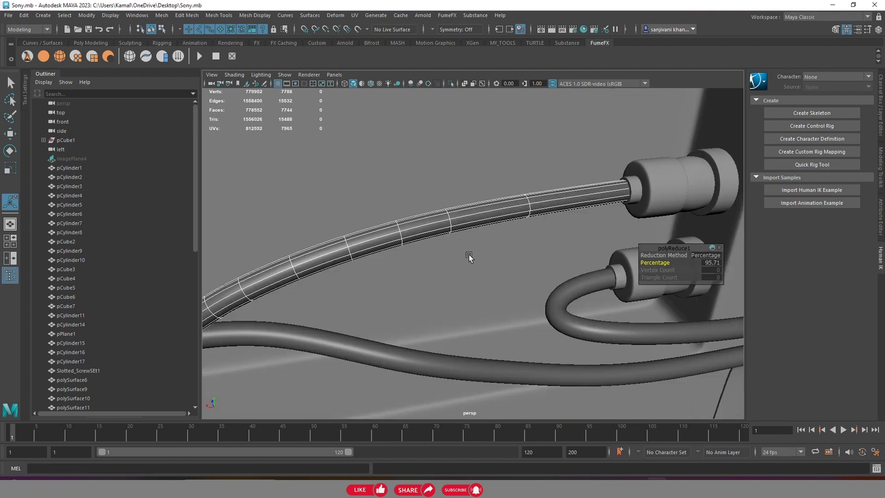
scroll(457, 254, down, 8)
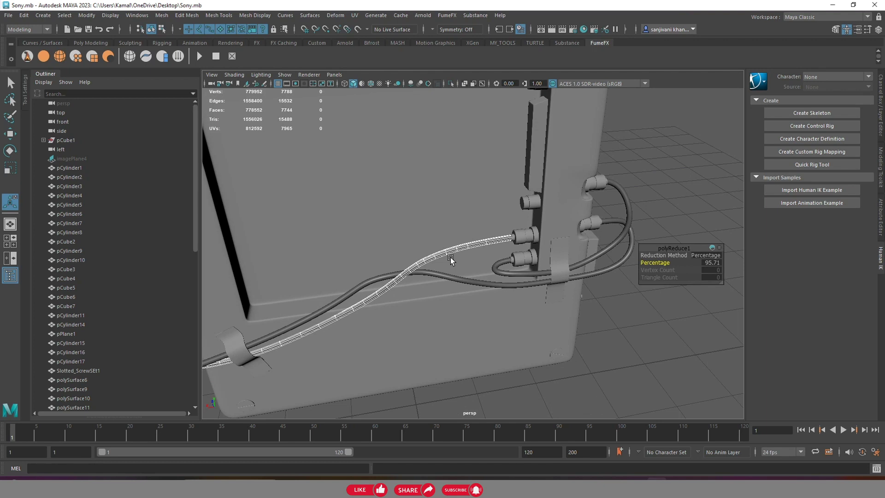
alt+drag(451, 260, 456, 279)
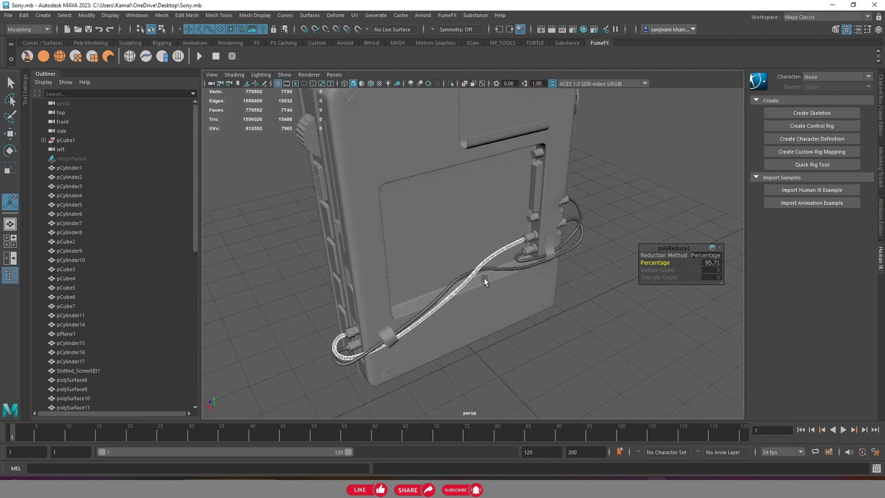
scroll(463, 297, up, 3)
scroll(470, 312, down, 2)
alt+drag(471, 312, 473, 267)
scroll(472, 295, up, 2)
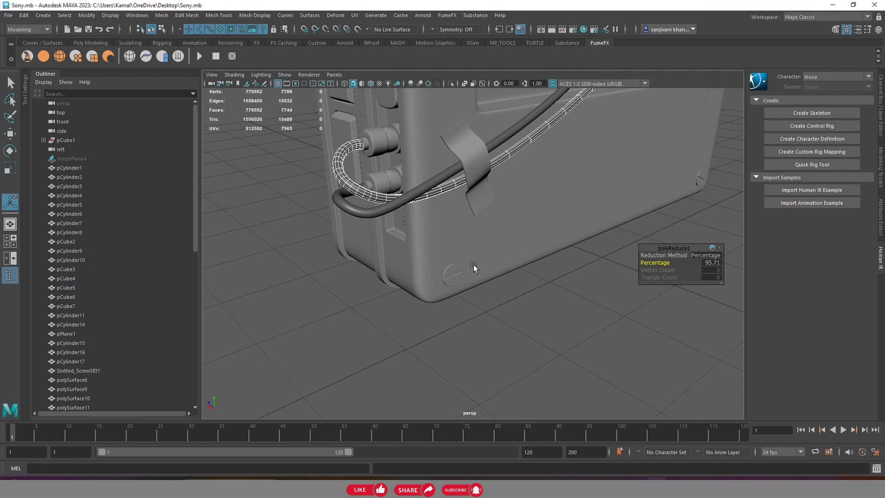
scroll(424, 272, up, 3)
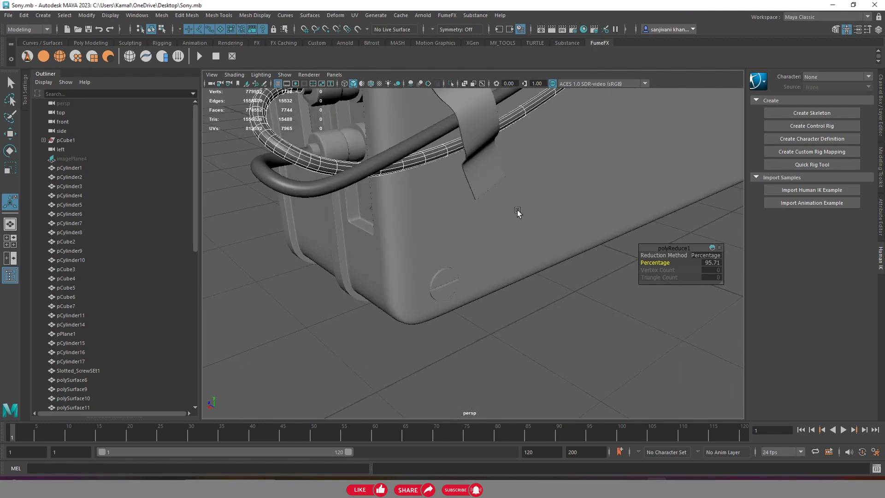
Fine-tune the polyReduce1 percentage, settling near 94.31 for a sparse wireframe
mouse_move(644, 261)
mouse_down()
mouse_move(665, 263)
mouse_move(645, 263)
mouse_move(654, 261)
mouse_up()
mouse_move(491, 199)
alt+mouse_down()
mouse_move(563, 245)
mouse_move(544, 284)
alt+mouse_up()
scroll(547, 272, up, 3)
scroll(540, 262, up, 2)
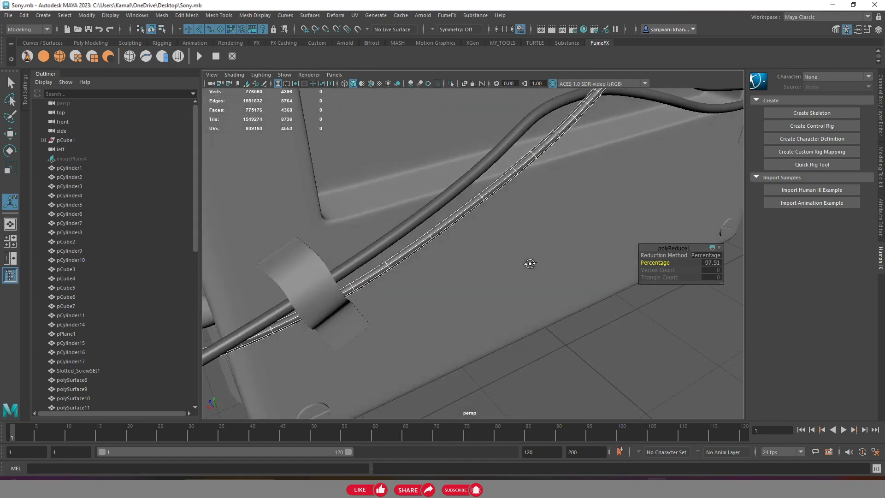
scroll(530, 263, up, 2)
mouse_move(646, 263)
mouse_down()
mouse_move(559, 296)
mouse_move(576, 289)
mouse_move(546, 316)
mouse_up()
scroll(599, 258, down, 5)
Switch to the Move tool, closing the polyReduce in-view editor
key(w)
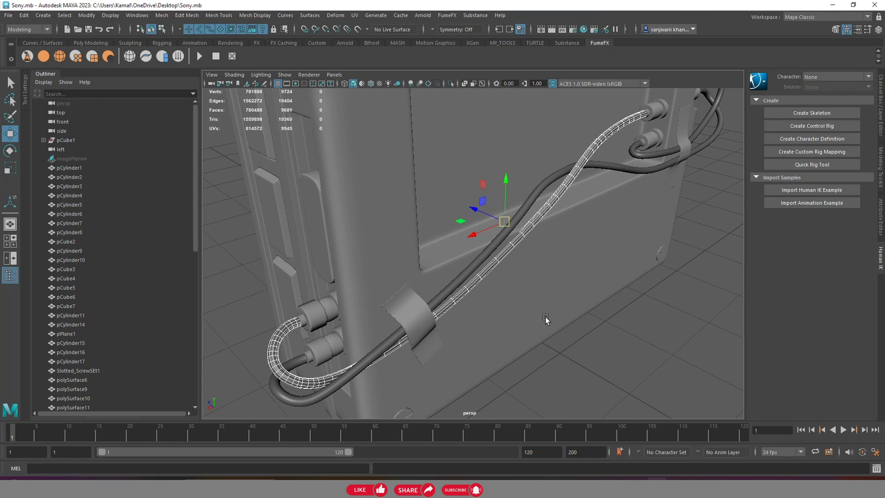
Return to object mode and select the long white cable
alt+drag(546, 319, 468, 308)
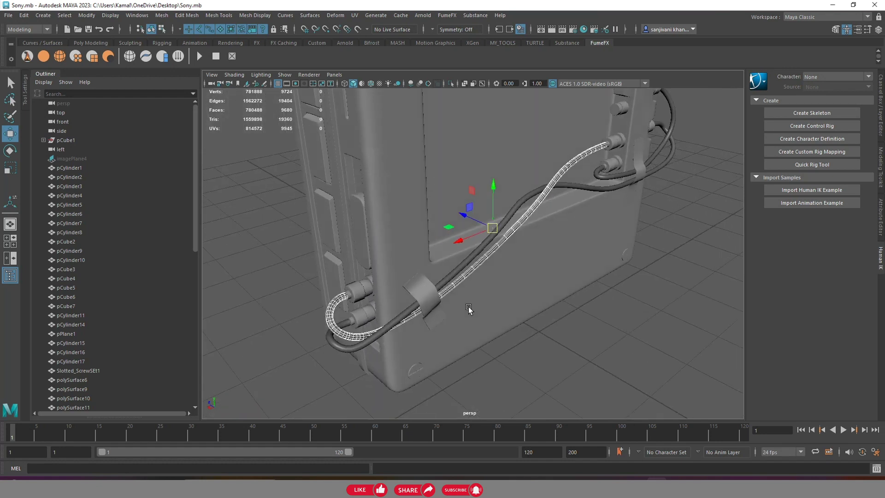
scroll(450, 296, up, 2)
scroll(457, 276, up, 5)
right_drag(457, 234, 488, 228)
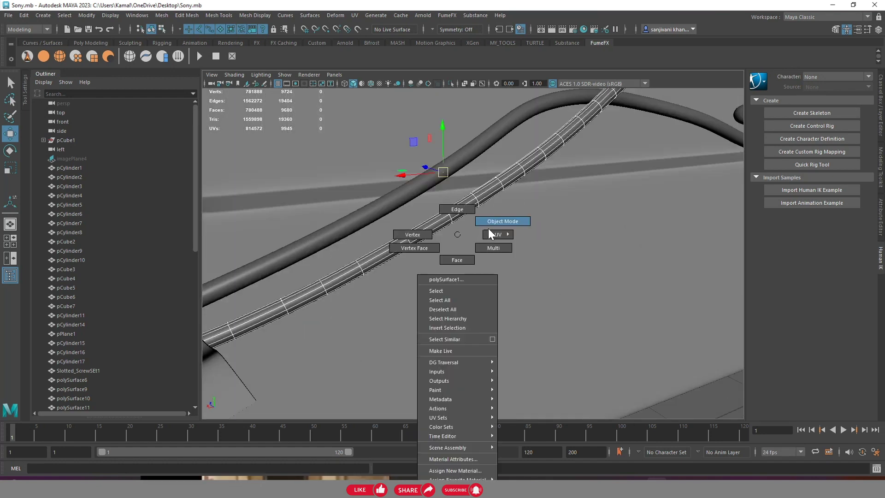
scroll(491, 219, down, 5)
click(543, 365)
scroll(470, 253, up, 3)
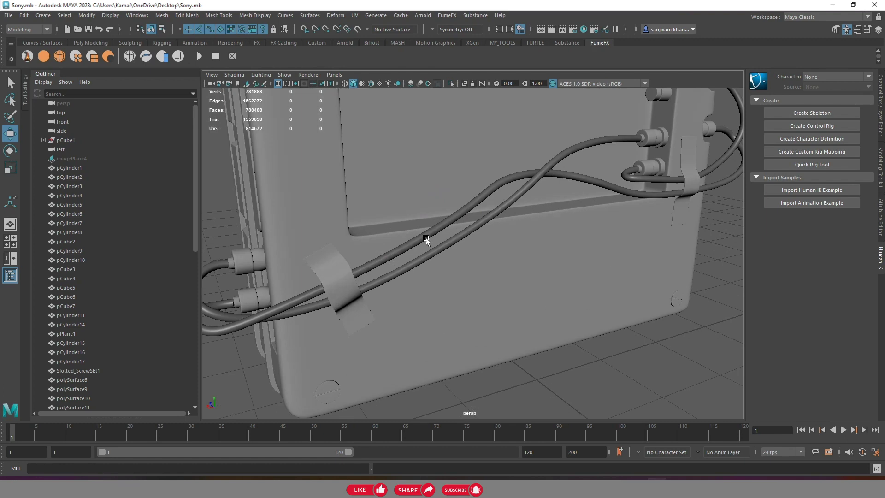
click(423, 234)
scroll(461, 258, down, 5)
scroll(435, 249, up, 6)
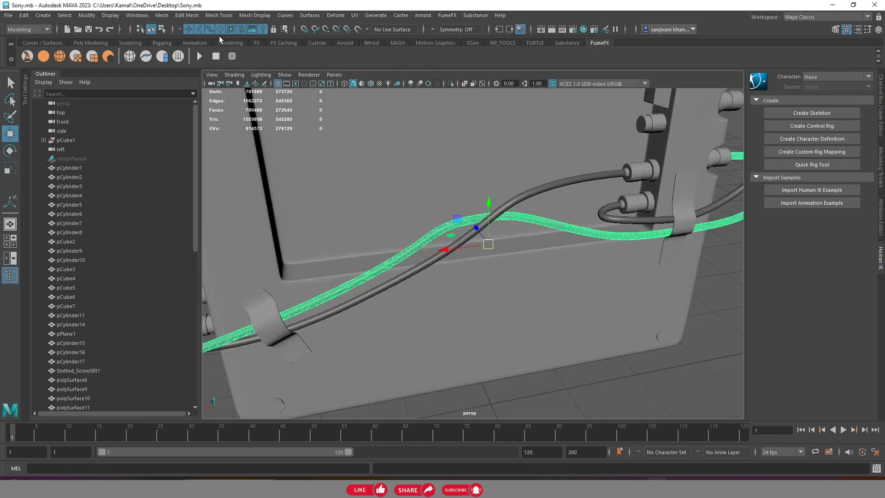
Apply Mesh > Reduce to the long cable and raise polyReduce2 to 61.11 percent
click(161, 15)
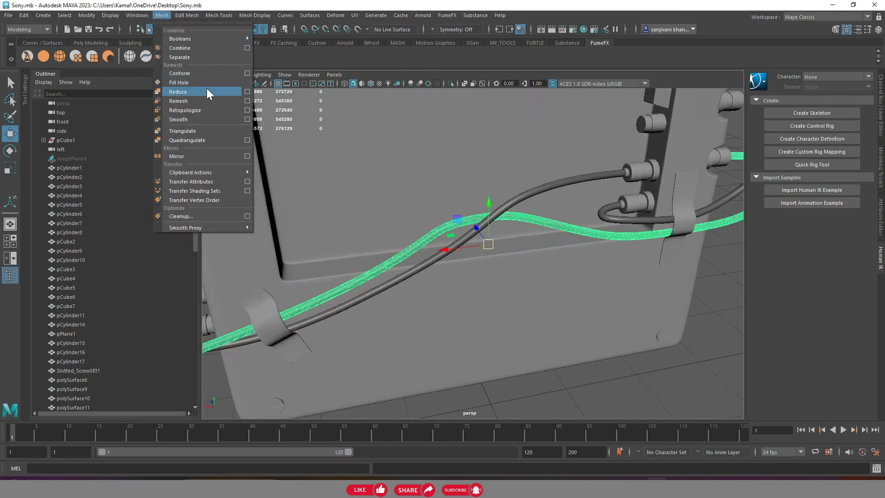
click(234, 92)
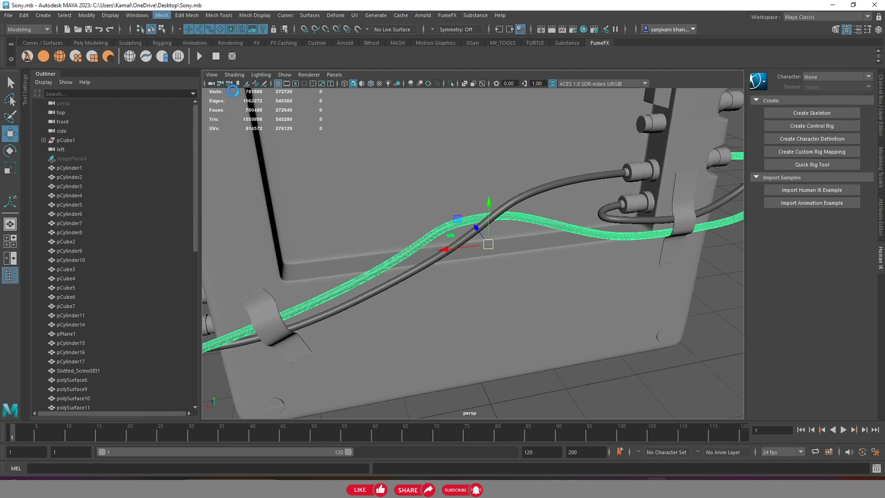
scroll(428, 255, up, 4)
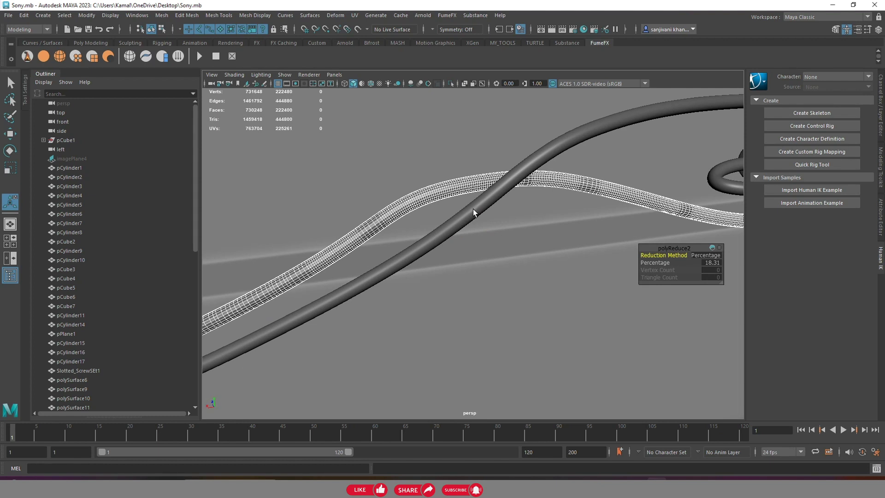
mouse_move(527, 178)
alt+mouse_down()
mouse_move(519, 243)
mouse_move(590, 214)
alt+mouse_up()
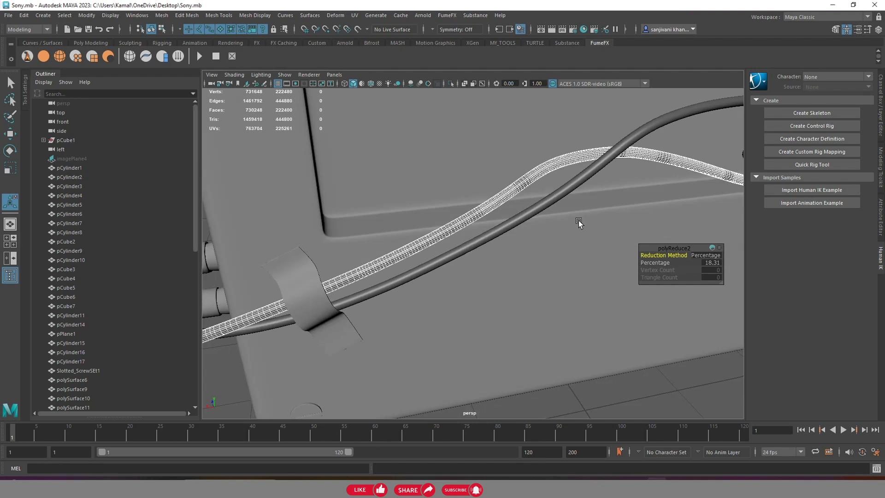
scroll(595, 194, up, 5)
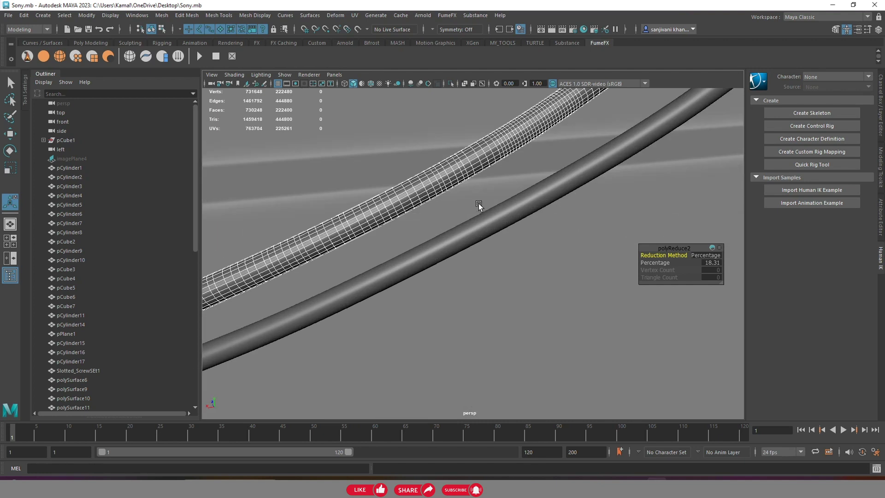
scroll(477, 212, down, 5)
scroll(470, 238, down, 5)
alt+drag(479, 240, 507, 248)
scroll(534, 351, up, 8)
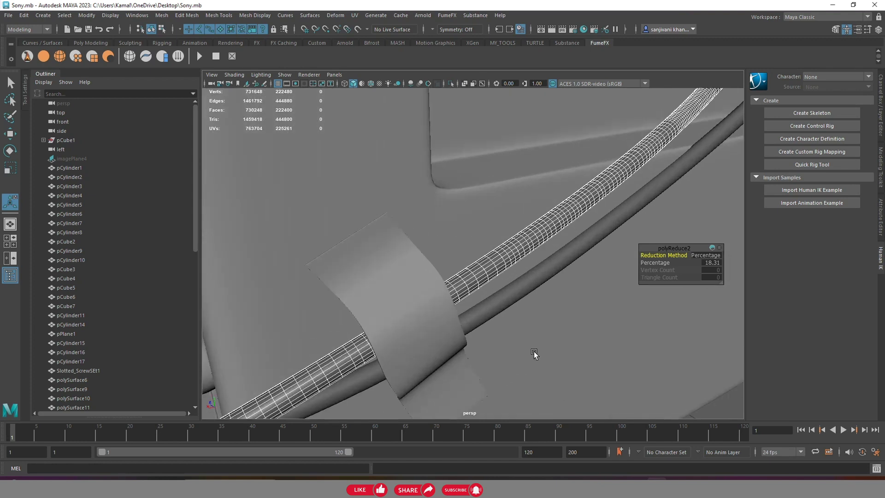
scroll(709, 265, up, 3)
drag(712, 263, 763, 259)
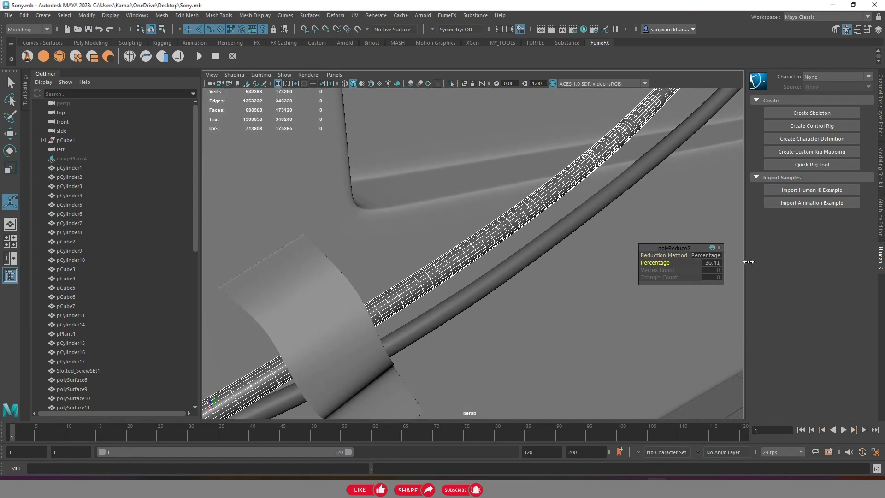
scroll(589, 257, down, 5)
drag(657, 262, 740, 262)
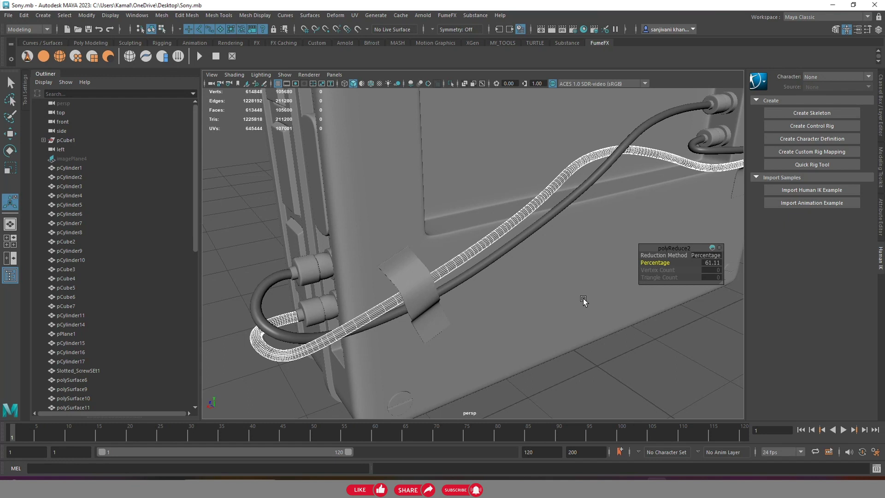
Raise polyReduce2 from 61.11 to 79.11 percent, leaving about 56,640 faces
alt+drag(583, 300, 631, 281)
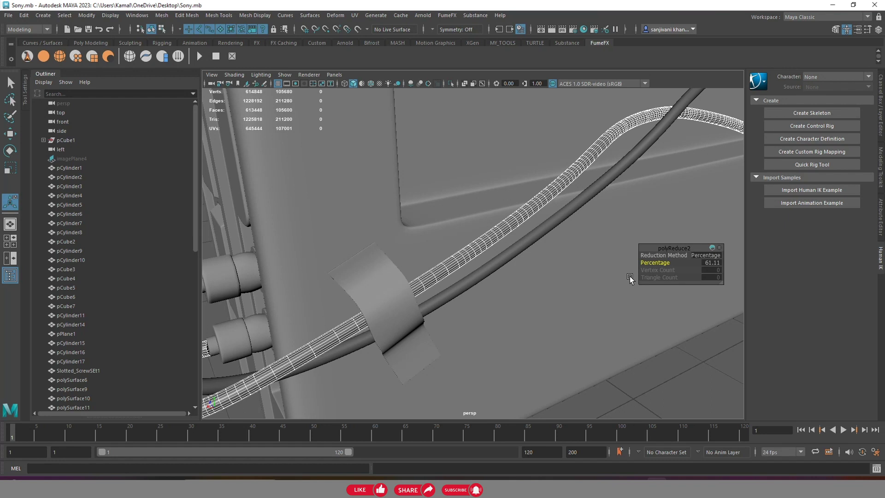
drag(653, 262, 709, 262)
Frame the reduced cable and switch to Move, closing the reduce settings
key(f)
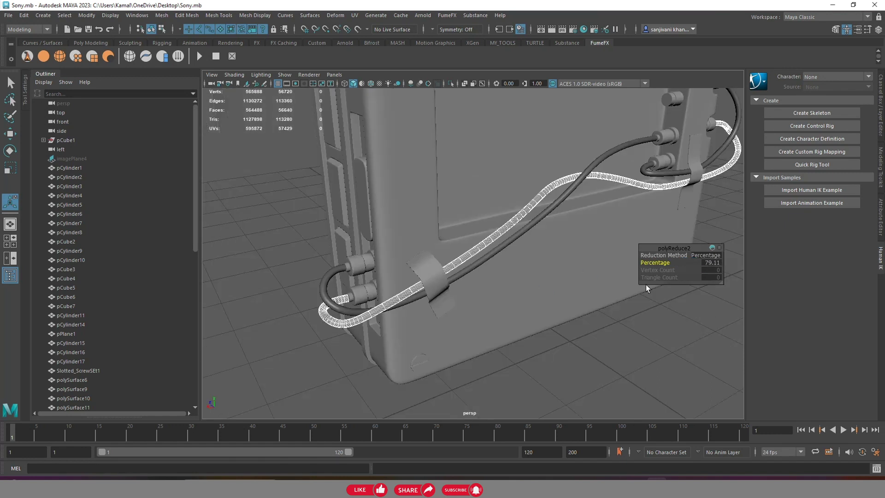
key(w)
scroll(535, 223, up, 5)
scroll(501, 198, up, 5)
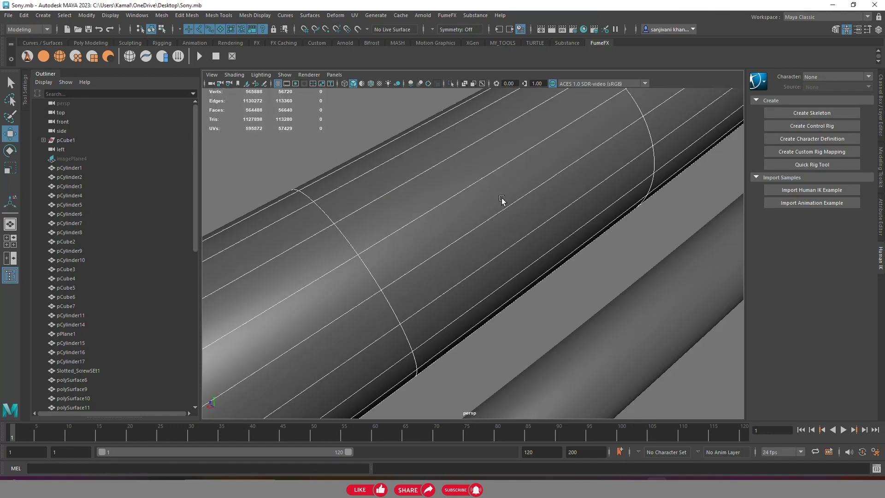
scroll(501, 198, down, 10)
right_drag(502, 188, 660, 350)
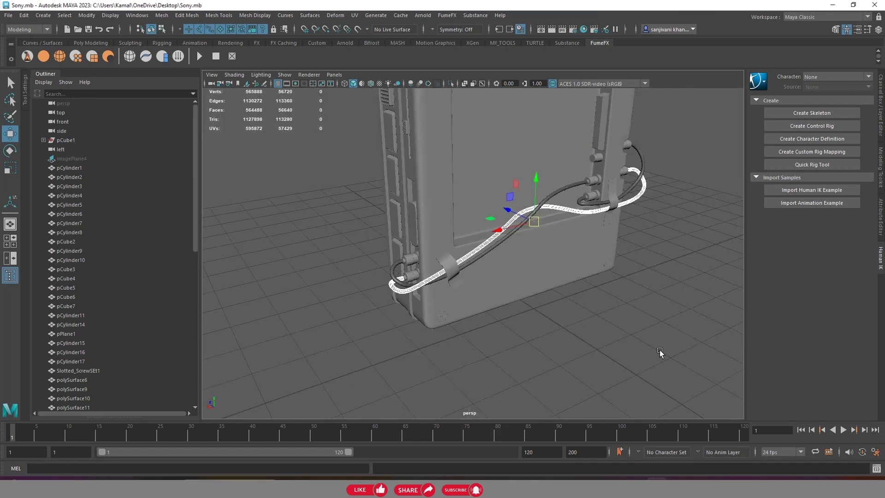
scroll(599, 299, up, 5)
scroll(527, 234, up, 4)
Select the short looped hose beside the connectors, still unreduced at 107,840 faces
click(511, 230)
scroll(505, 229, up, 3)
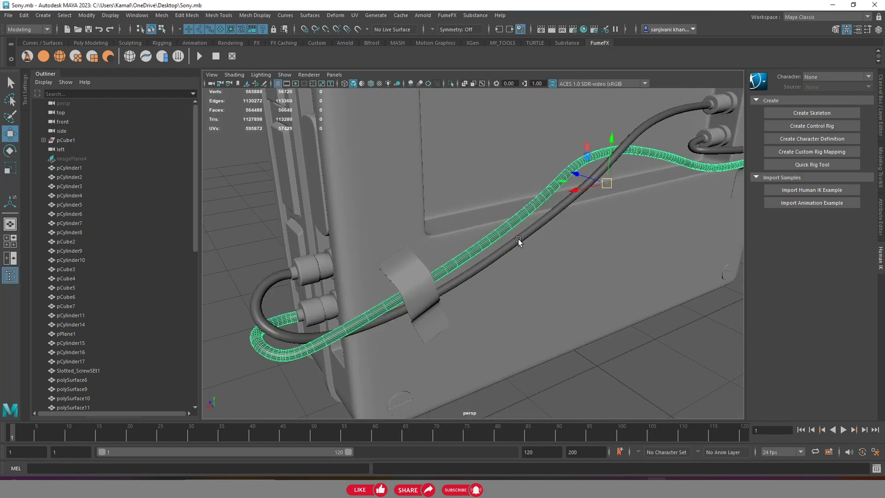
scroll(523, 239, down, 5)
mouse_move(544, 247)
alt+mouse_down()
mouse_move(565, 262)
mouse_move(504, 253)
alt+mouse_up()
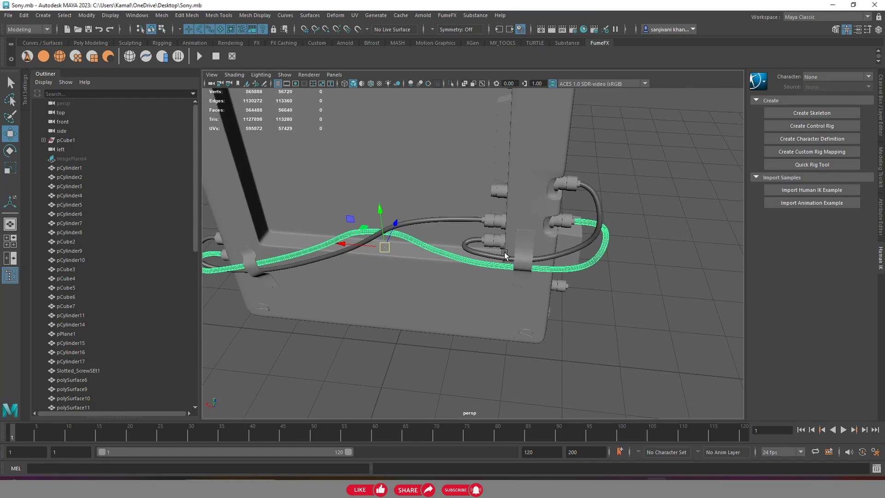
click(574, 250)
alt+drag(574, 250, 521, 286)
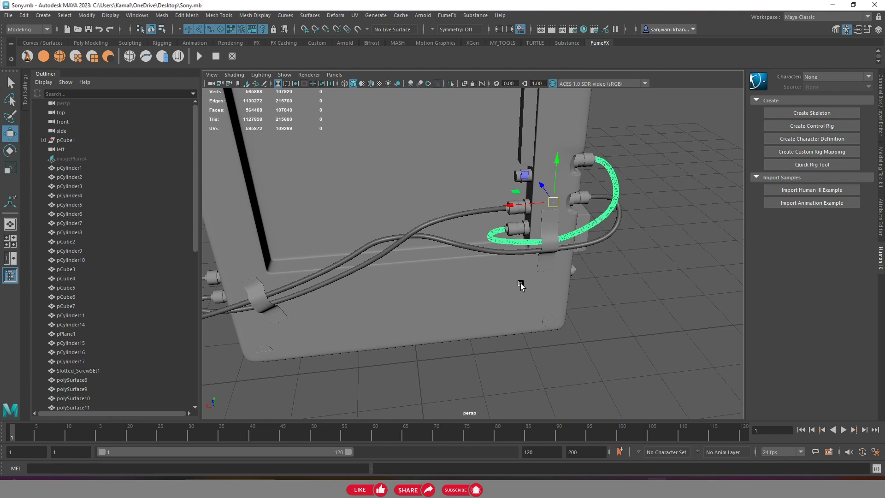
scroll(608, 212, up, 5)
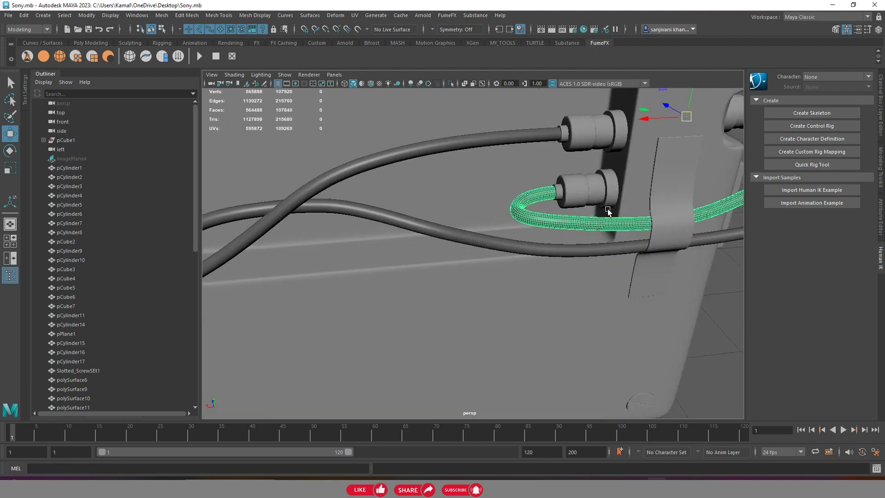
scroll(601, 229, up, 3)
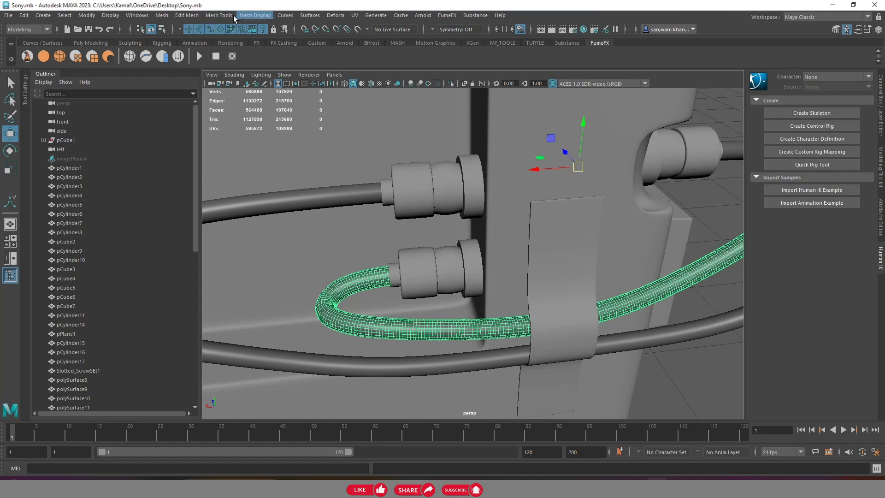
Reduce the looped hose with polyReduce3 set to 71.71 percent
click(190, 16)
mouse_move(161, 15)
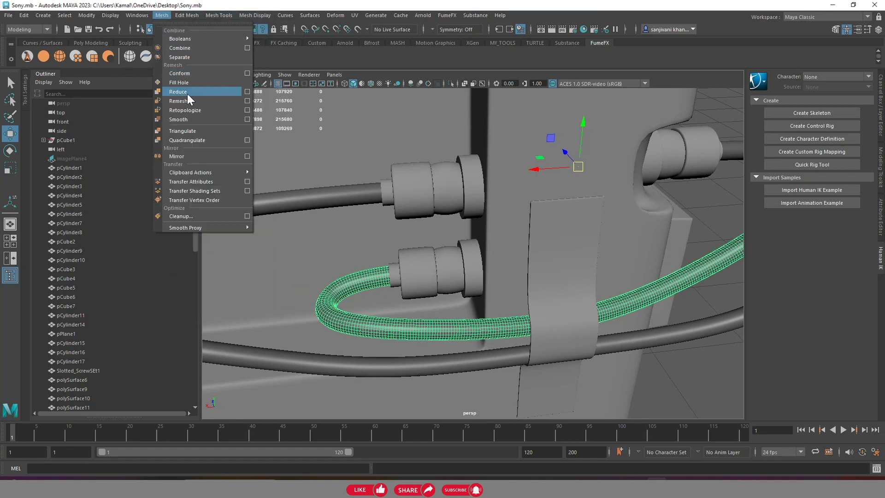
click(187, 92)
drag(655, 263, 881, 265)
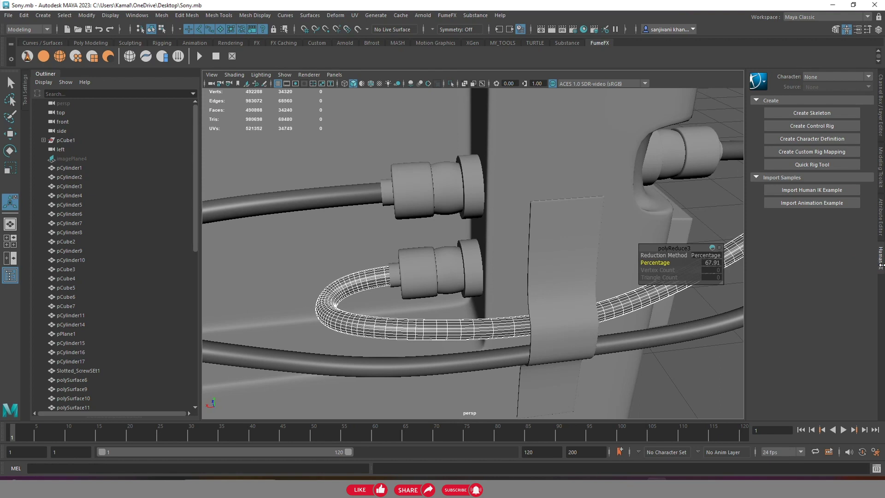
mouse_move(648, 263)
mouse_down()
mouse_move(704, 265)
mouse_move(480, 280)
mouse_up()
Close the reduce editor with W and reselect the long cable
key(w)
click(584, 227)
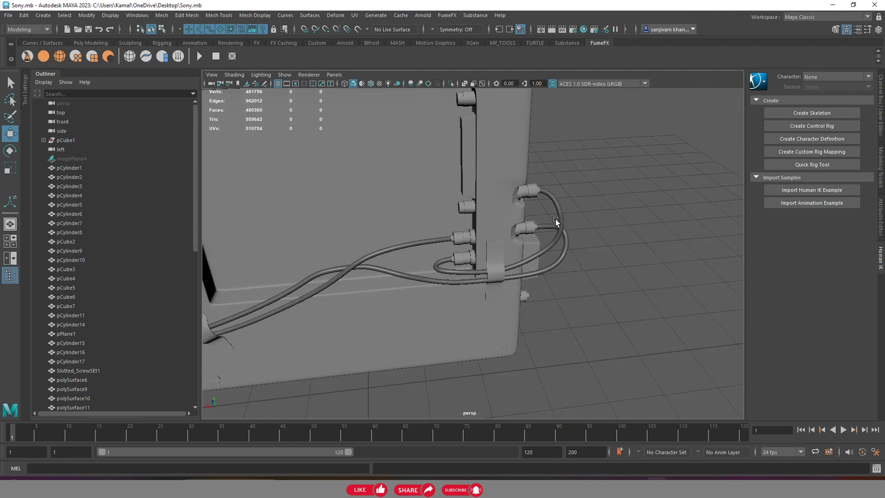
click(570, 247)
alt+drag(570, 247, 509, 262)
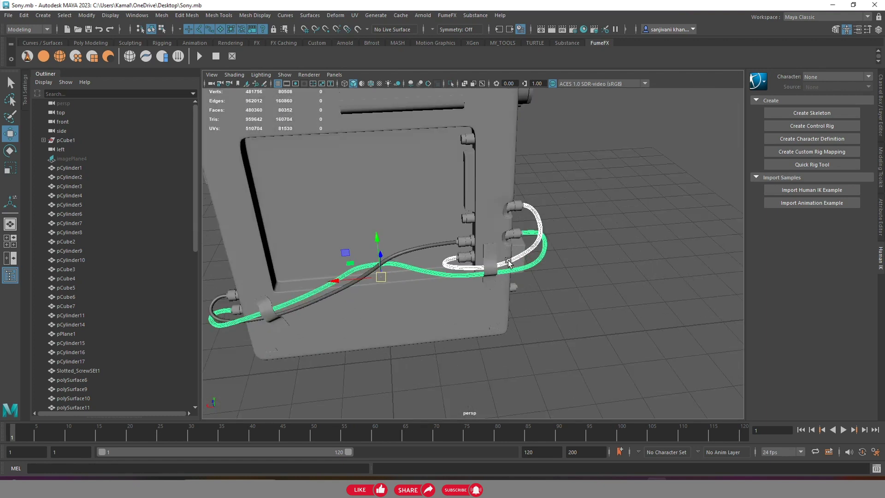
Select the looped, left and crossing cables and isolate them, hiding the box
click(538, 221)
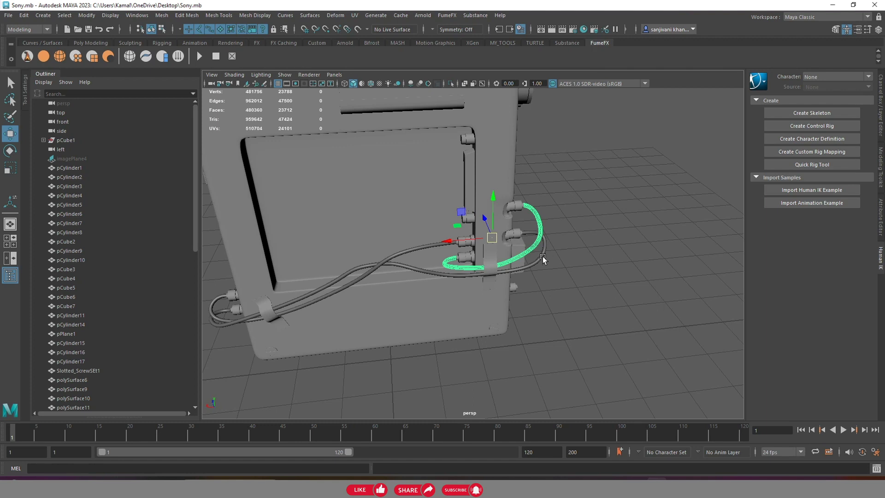
shift+click(389, 261)
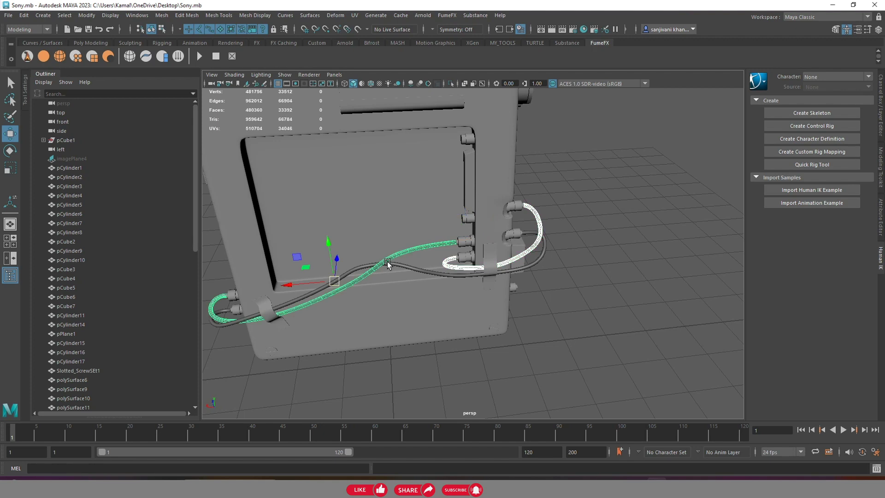
shift+click(386, 248)
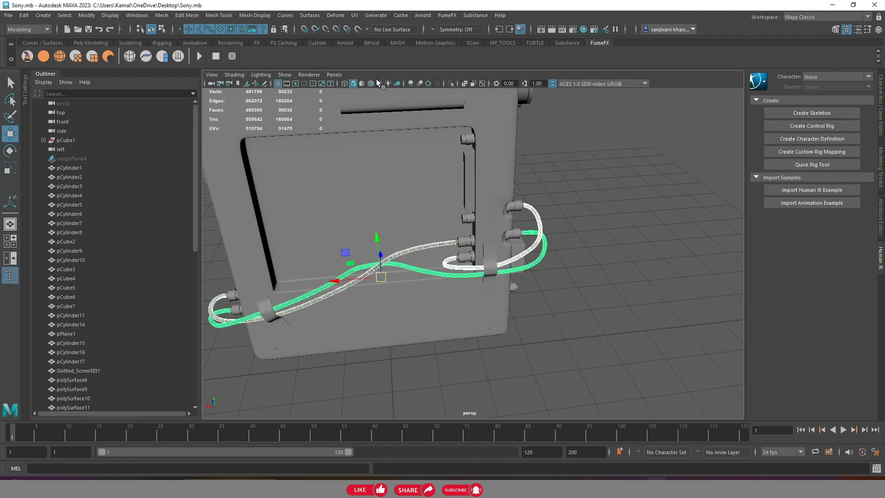
click(453, 82)
Zoom in on the isolated cables and open the UV Editor for them
scroll(471, 171, up, 3)
scroll(507, 231, up, 3)
scroll(449, 283, up, 3)
scroll(449, 284, down, 2)
scroll(458, 280, down, 5)
scroll(501, 208, up, 4)
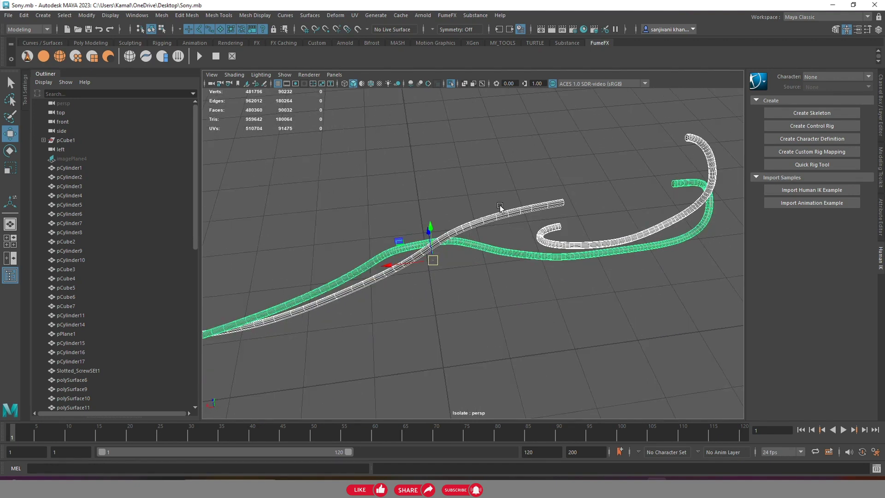
click(354, 15)
click(376, 30)
Dock the UV Toolkit panel into the UV Editor
drag(720, 112, 637, 134)
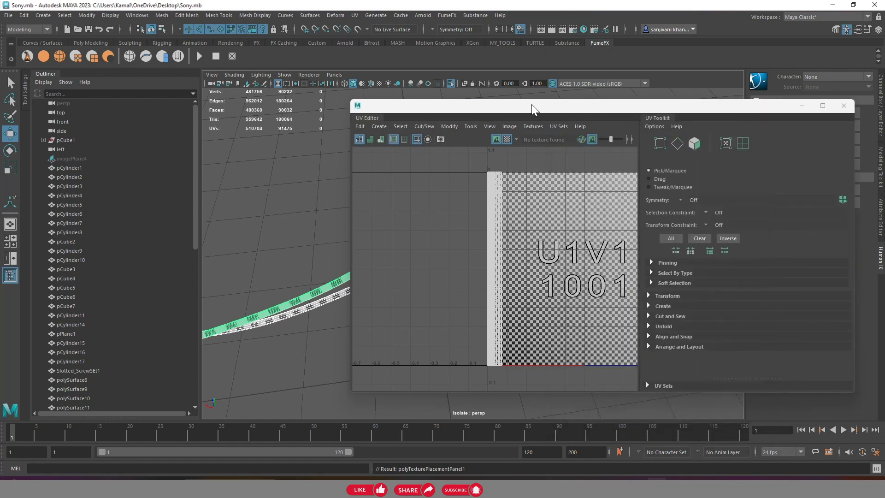
drag(534, 108, 626, 113)
alt+drag(371, 201, 332, 198)
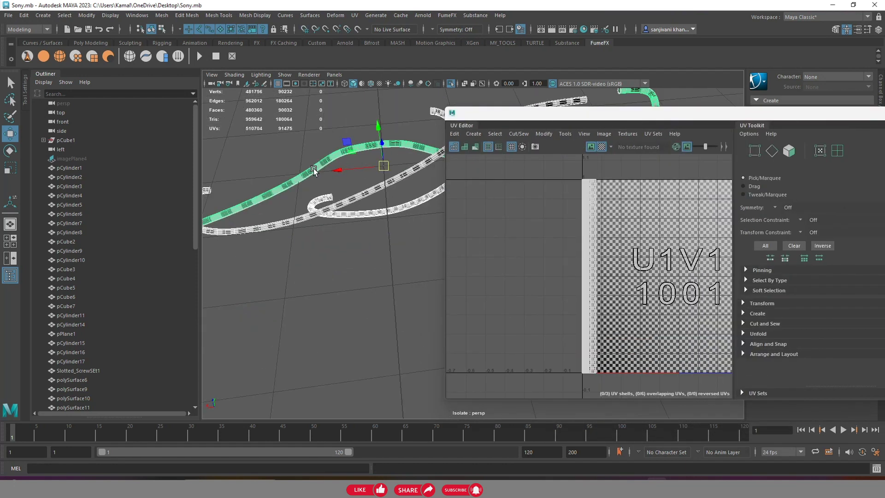
Switch to face mode and select all 3540 faces of the cable's UV strip
scroll(582, 188, up, 3)
scroll(565, 217, up, 2)
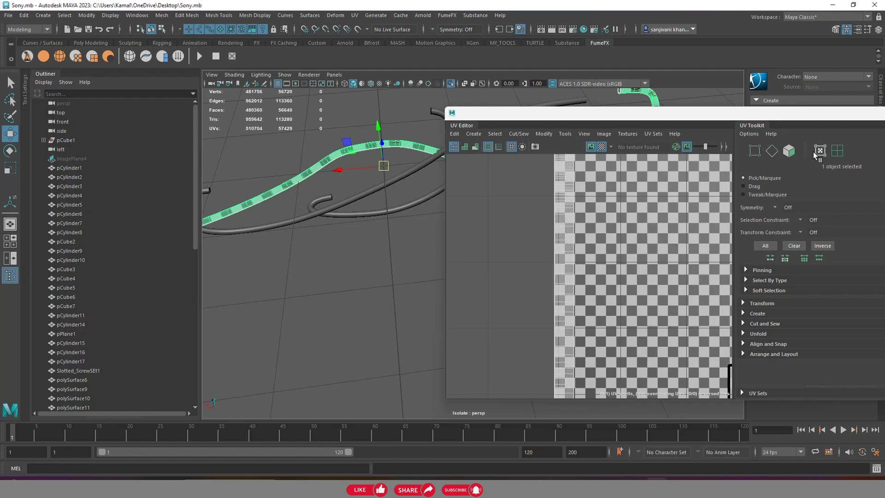
key(F11)
double_click(568, 206)
scroll(602, 276, down, 2)
scroll(604, 280, up, 1)
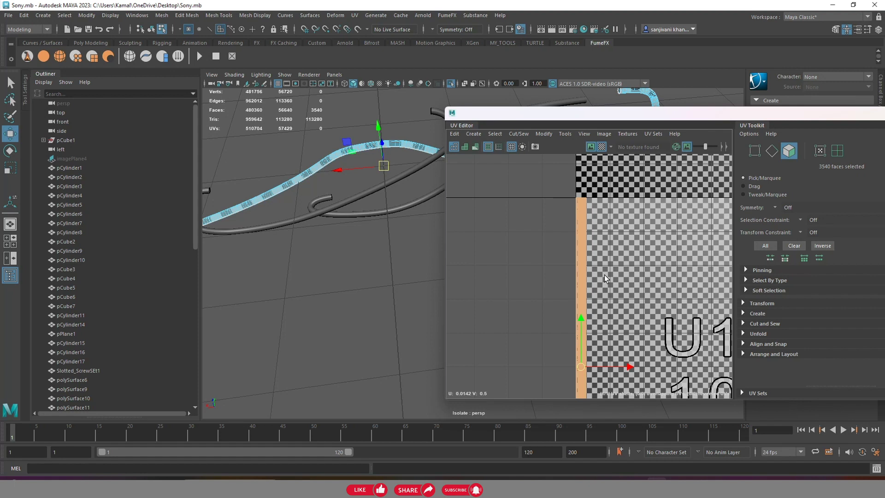
Lay out the selected cable strip's UVs using the UV marking menu
scroll(626, 261, down, 2)
shift+right_click(625, 261)
shift+right_drag(623, 261, 521, 295)
scroll(651, 250, up, 1)
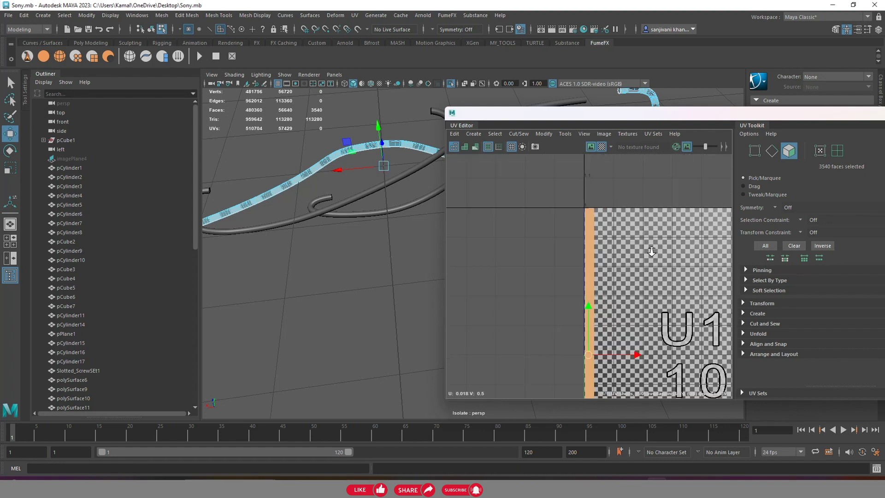
scroll(651, 249, up, 2)
scroll(392, 185, up, 2)
scroll(382, 212, up, 2)
scroll(375, 239, up, 2)
scroll(588, 232, down, 2)
Inspect the curved tube, then undo the accidental UV shell move and ribbon displacement
scroll(401, 199, down, 2)
alt+drag(399, 199, 349, 246)
scroll(595, 251, up, 2)
scroll(657, 314, up, 1)
scroll(592, 284, down, 2)
scroll(593, 287, down, 2)
alt+middle_drag(593, 287, 567, 258)
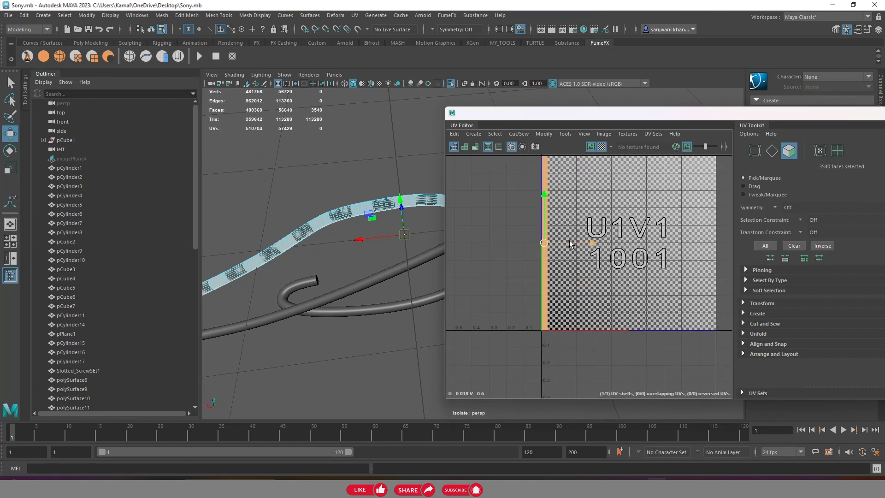
drag(594, 243, 627, 243)
right_click(355, 235)
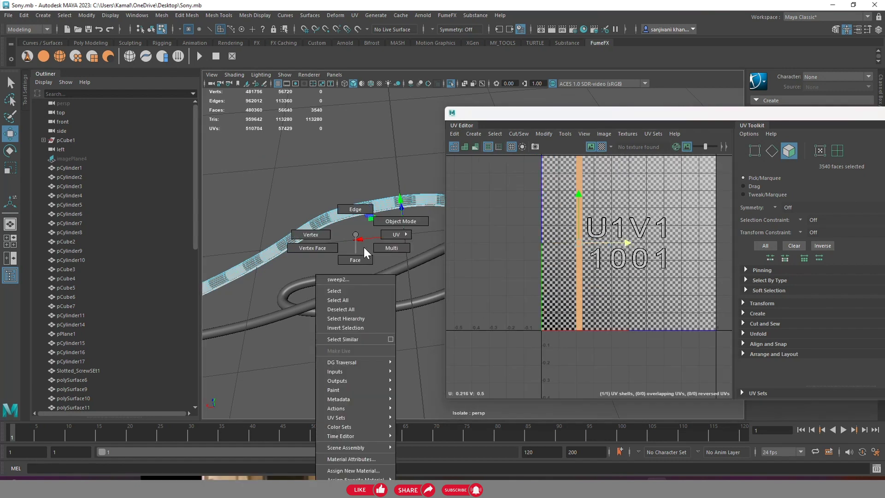
click(400, 221)
key(ctrl+z)
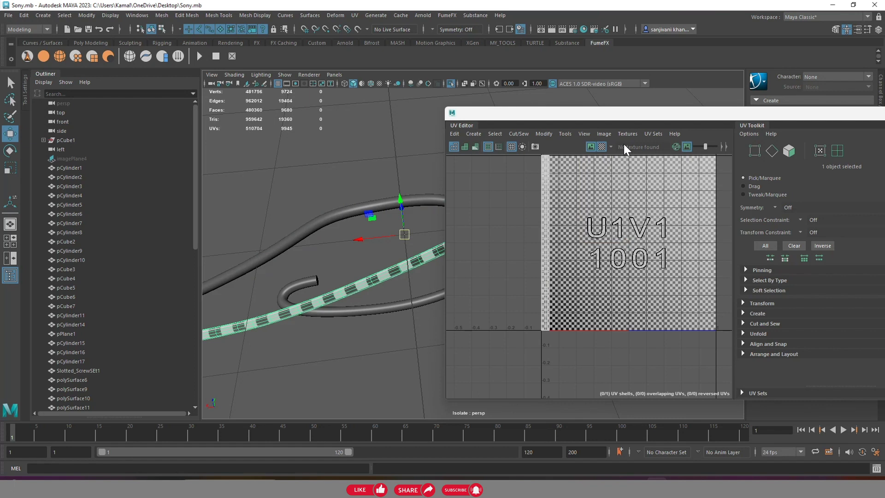
scroll(596, 218, down, 3)
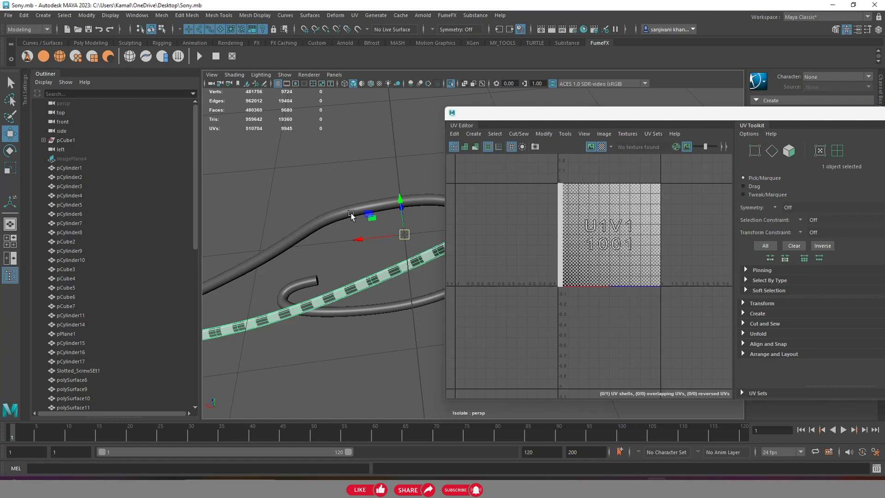
key(ctrl+z)
Reselect the upper strip's 3540 faces, then unfold and lay them out in the 0–1 tile
click(790, 147)
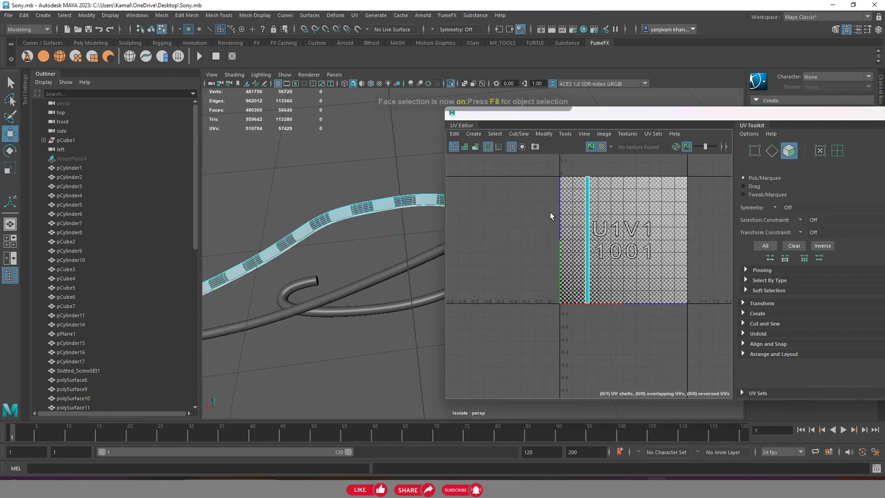
drag(574, 319, 645, 367)
scroll(599, 262, up, 3)
shift+right_drag(599, 262, 487, 260)
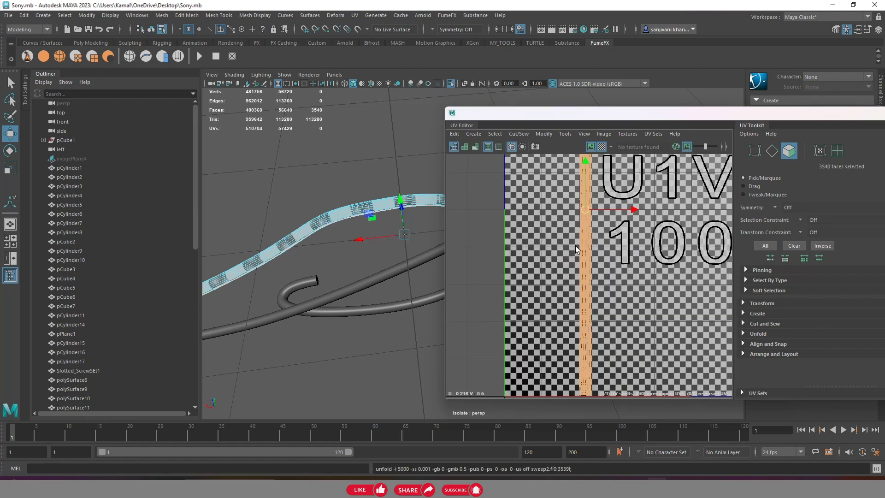
scroll(581, 242, down, 2)
scroll(582, 248, up, 4)
shift+right_drag(582, 248, 491, 276)
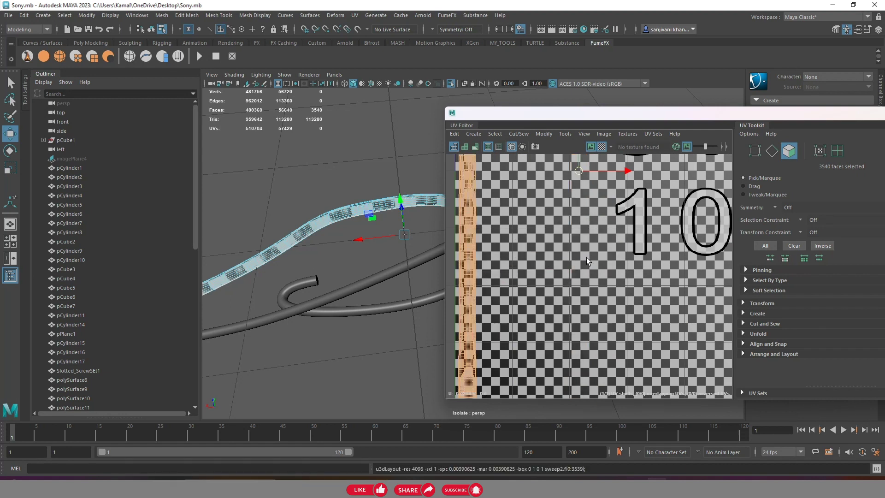
scroll(563, 257, down, 3)
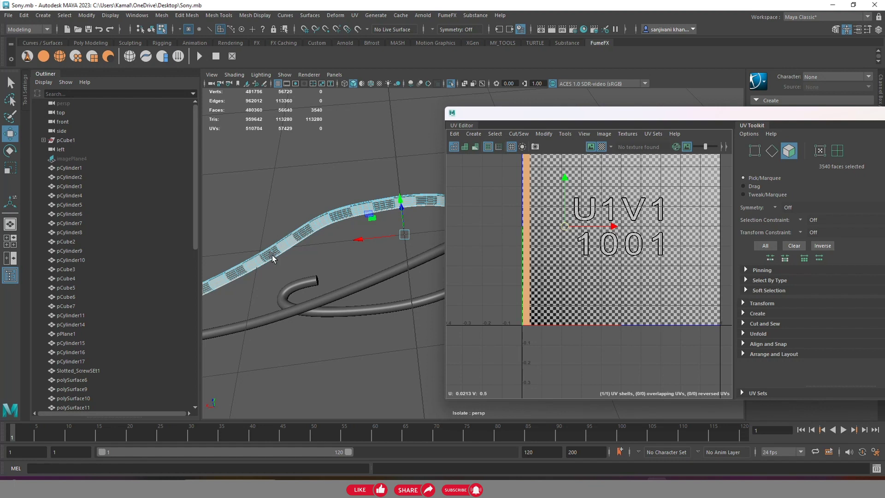
Select the lower strip's 605 faces, then unfold and lay out its UVs
click(344, 293)
key(ctrl+F11)
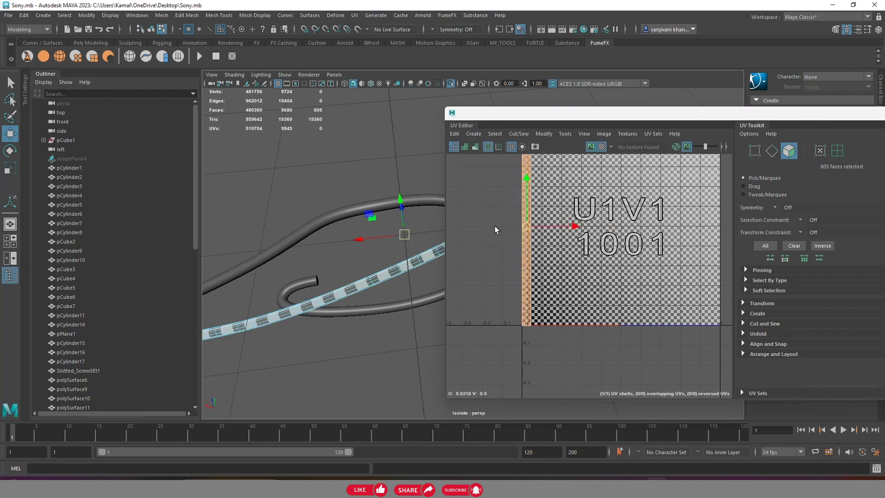
scroll(584, 221, down, 2)
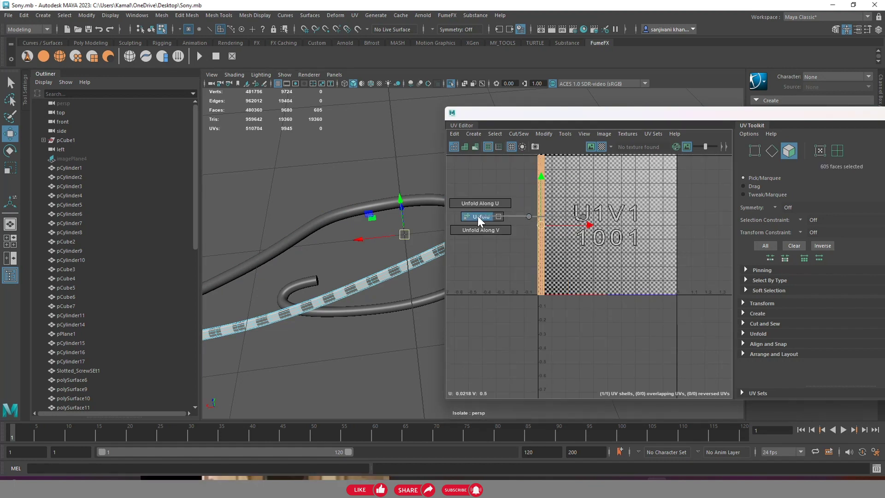
shift+right_drag(584, 222, 477, 216)
shift+right_drag(594, 202, 473, 255)
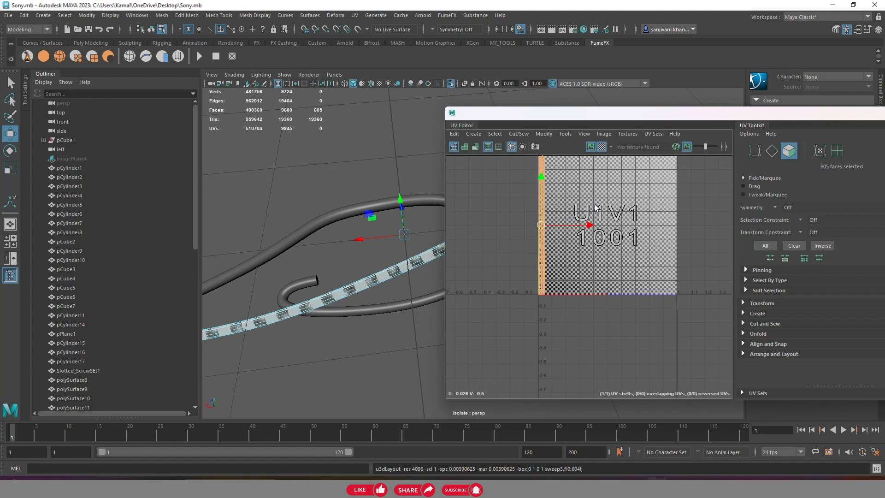
Lay the shell out again near the origin and frame it in the UV view
alt+right_drag(576, 217, 603, 231)
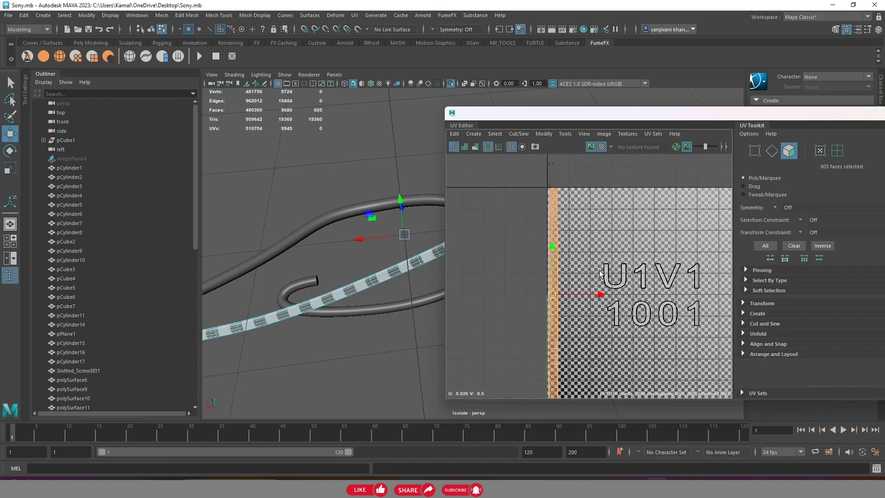
scroll(603, 231, up, 2)
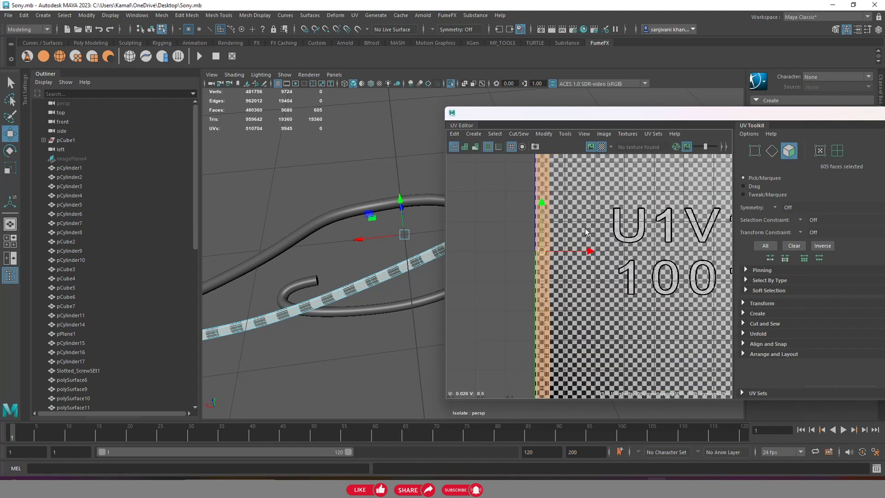
shift+right_drag(585, 228, 523, 254)
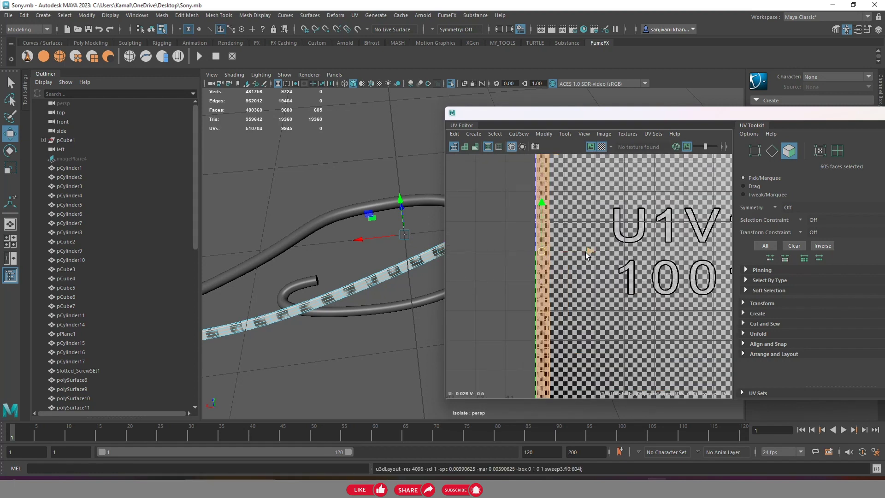
key(f)
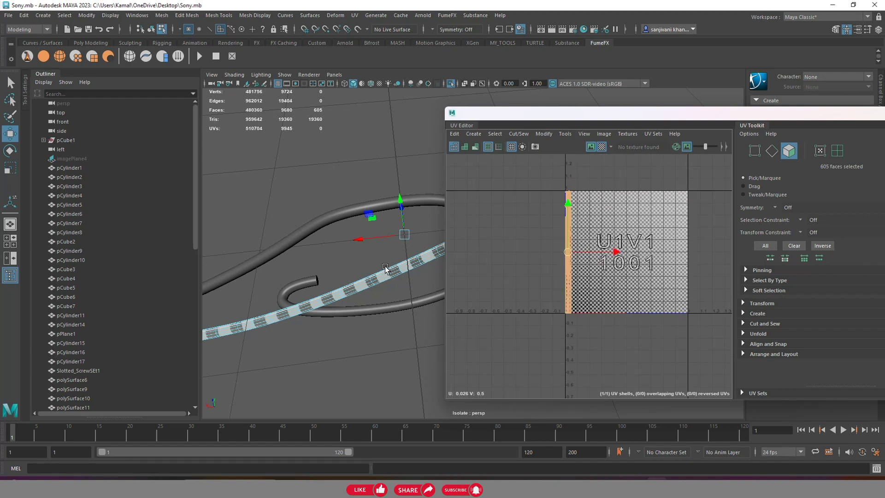
Return to object mode and reduce the curled cable mesh from 23712 to 18720 faces
right_drag(360, 235, 378, 259)
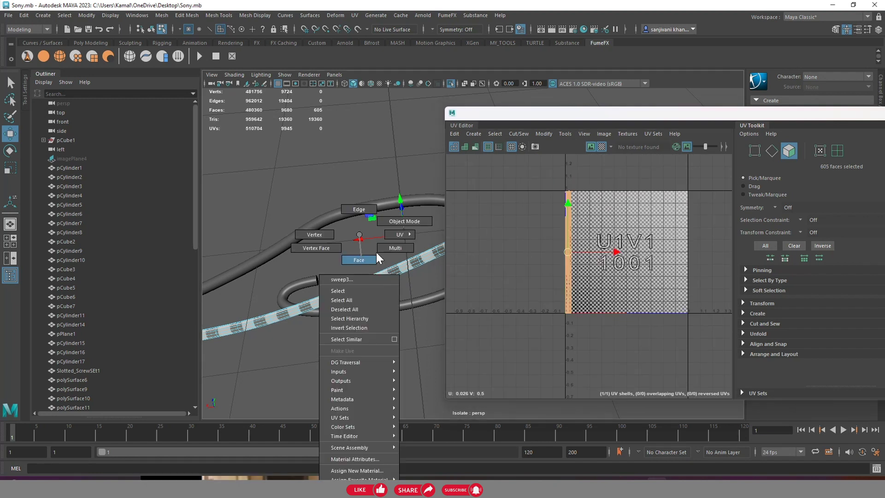
click(405, 306)
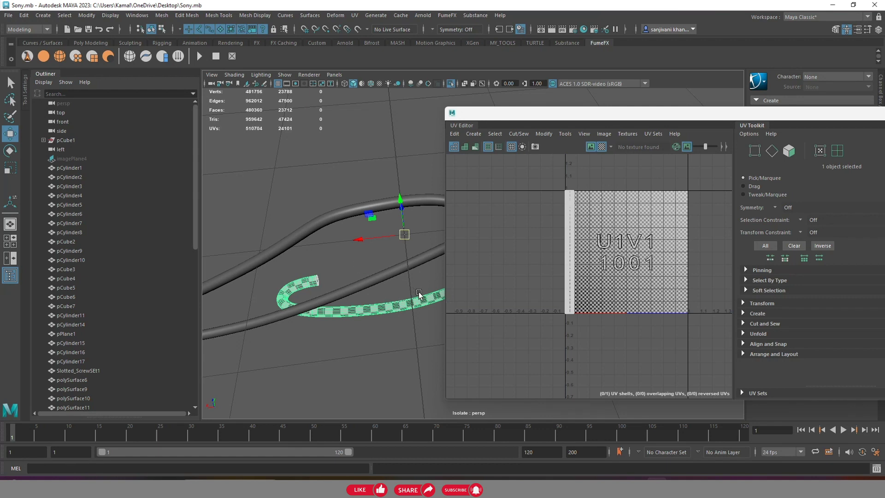
alt+drag(419, 294, 410, 300)
mouse_move(331, 316)
alt+mouse_down()
mouse_move(316, 306)
mouse_move(274, 316)
alt+mouse_up()
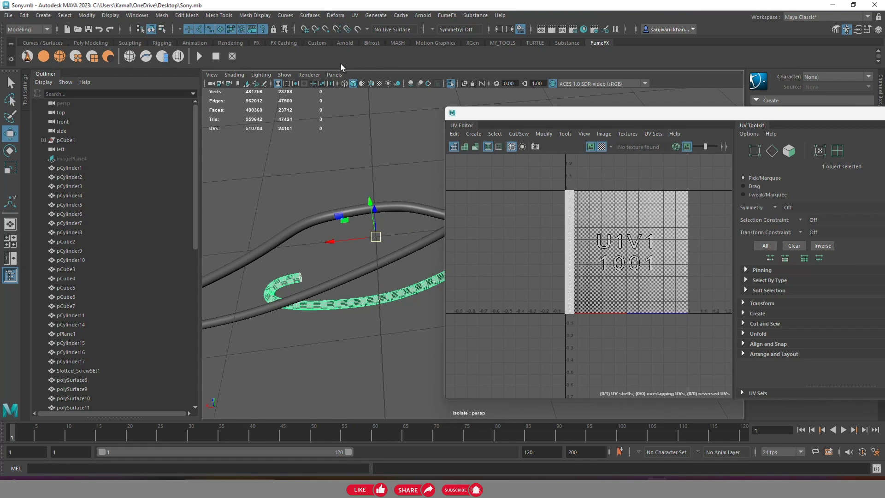
click(178, 15)
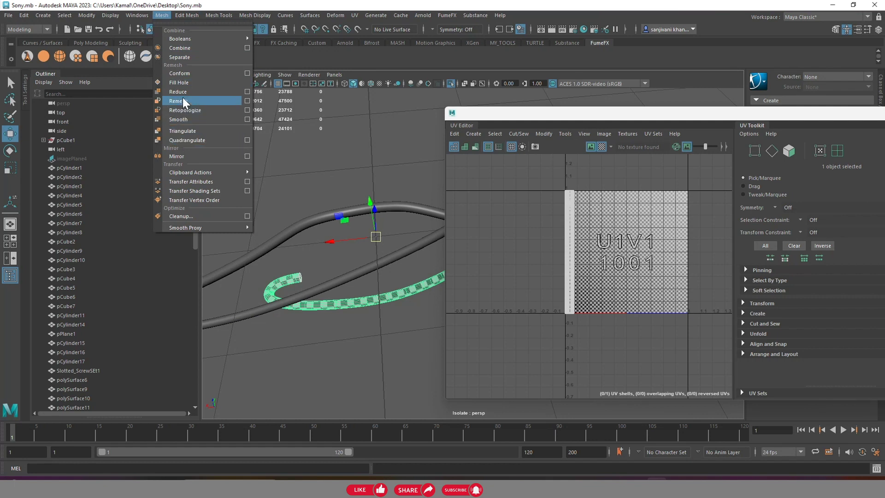
click(228, 91)
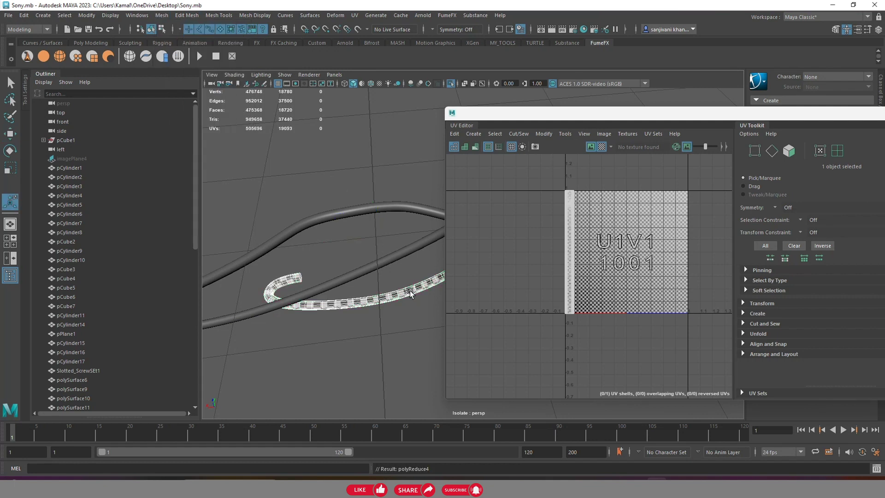
Move the UV Editor aside, then enlarge and restore it as a floating window
mouse_move(629, 115)
mouse_down()
mouse_move(602, 245)
mouse_move(619, 135)
mouse_up()
mouse_move(818, 129)
mouse_down()
mouse_move(459, 213)
mouse_move(443, 345)
mouse_up()
scroll(494, 284, up, 2)
scroll(463, 261, up, 3)
scroll(463, 261, down, 4)
right_drag(549, 253, 571, 220)
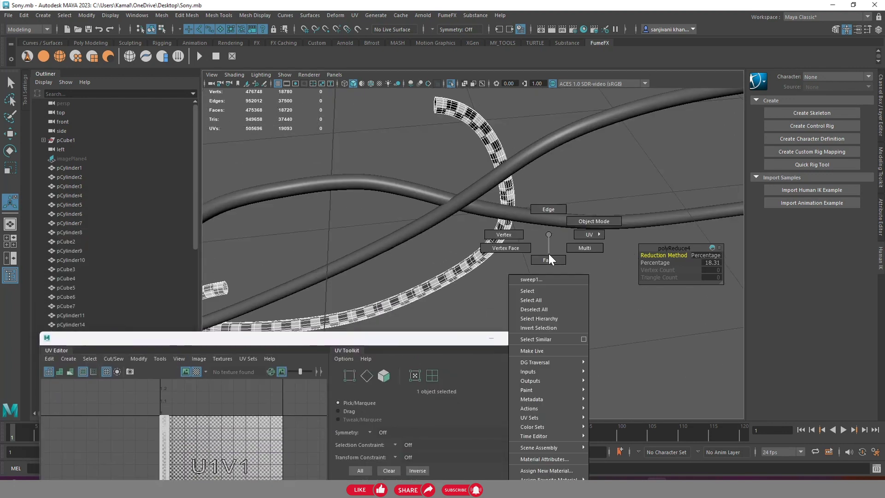
scroll(553, 265, down, 3)
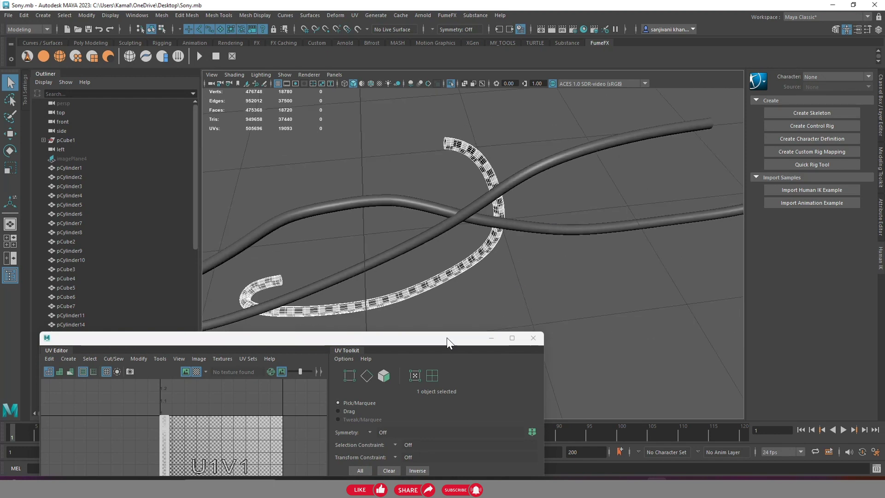
drag(446, 337, 883, 138)
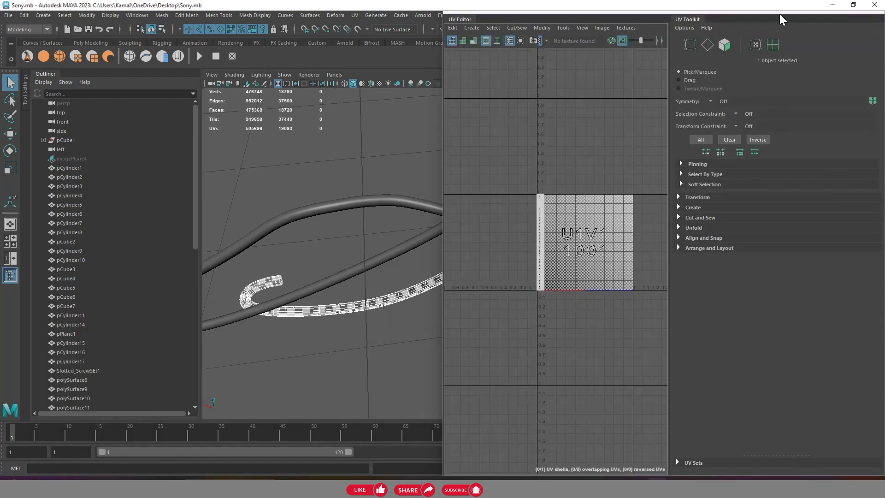
double_click(779, 14)
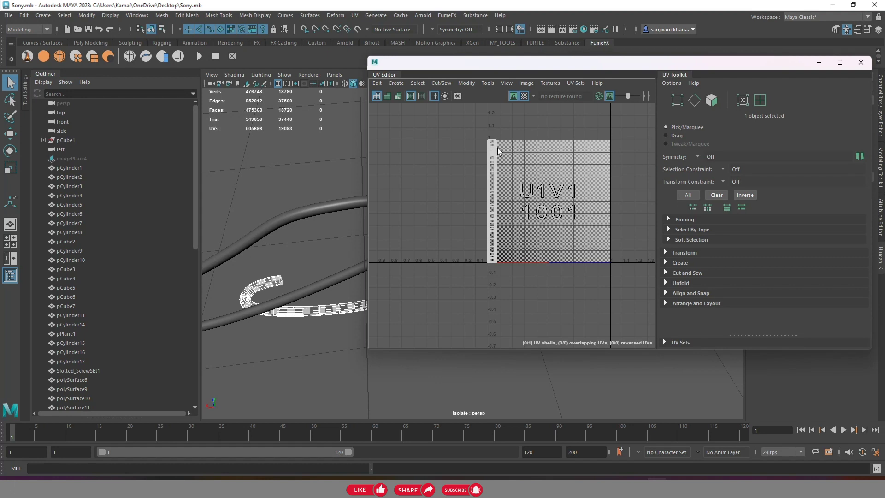
Select the 1170-face cable shell and lay it out in the 0–1 tile
click(712, 100)
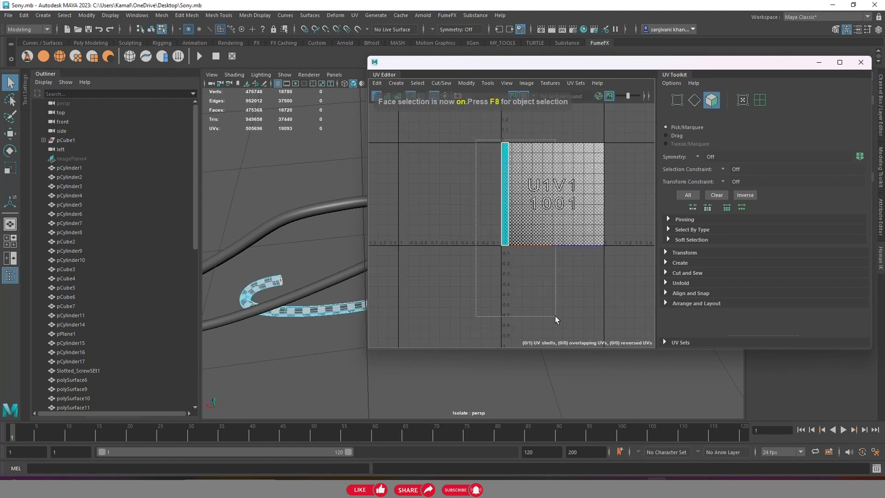
drag(490, 144, 555, 316)
shift+right_drag(525, 156, 433, 197)
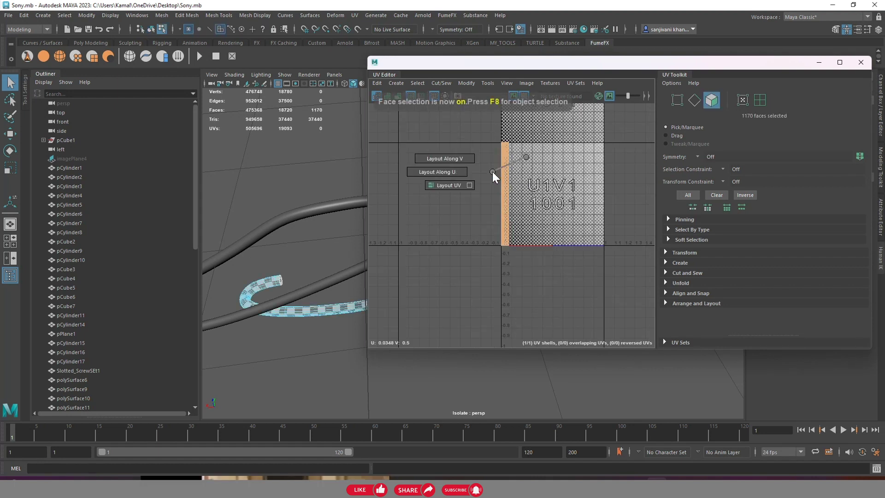
scroll(530, 178, down, 2)
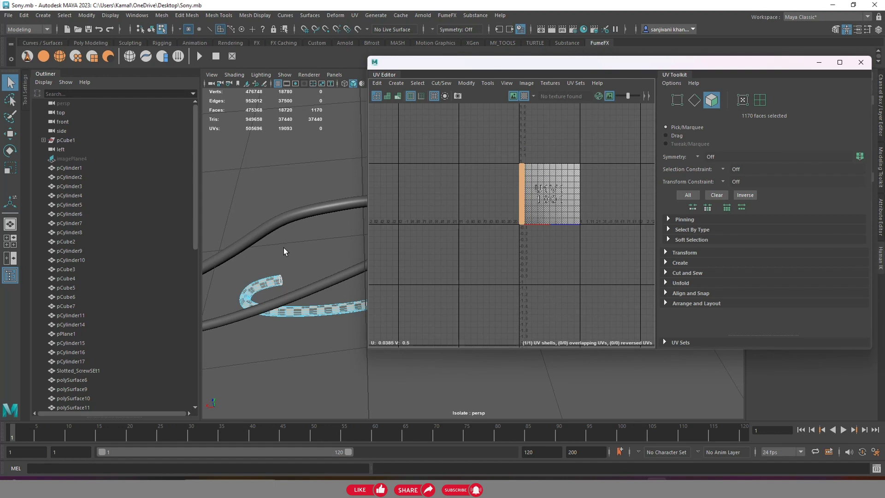
Select all three cables' faces and lay out their shells together
right_drag(314, 217, 365, 206)
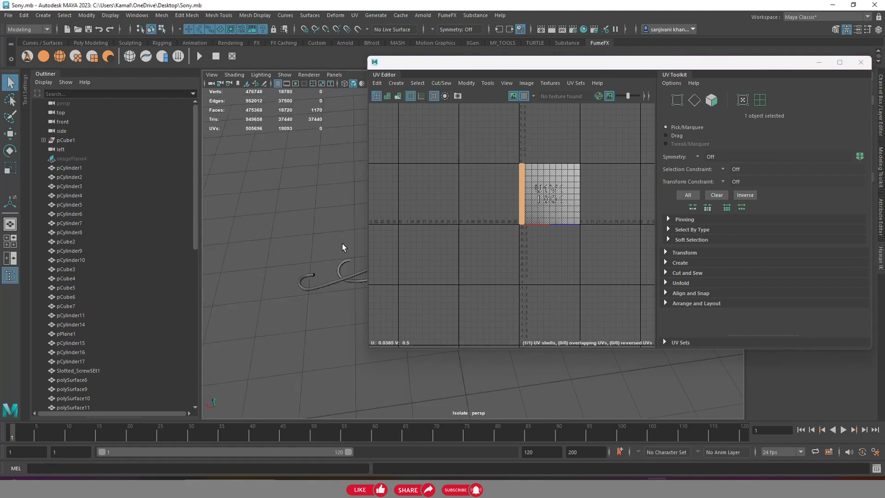
mouse_move(342, 243)
alt+mouse_down()
mouse_move(336, 230)
mouse_move(369, 283)
mouse_move(340, 269)
alt+mouse_up()
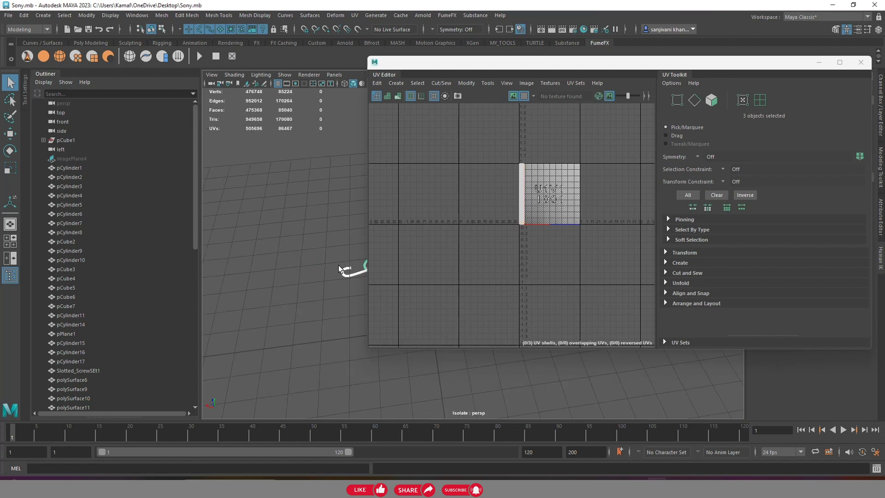
alt+drag(303, 239, 296, 271)
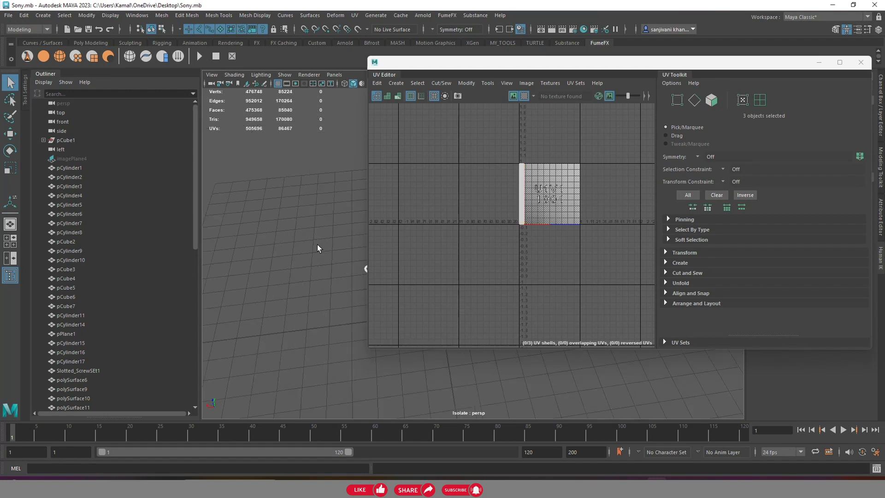
click(712, 98)
shift+right_drag(533, 209, 430, 253)
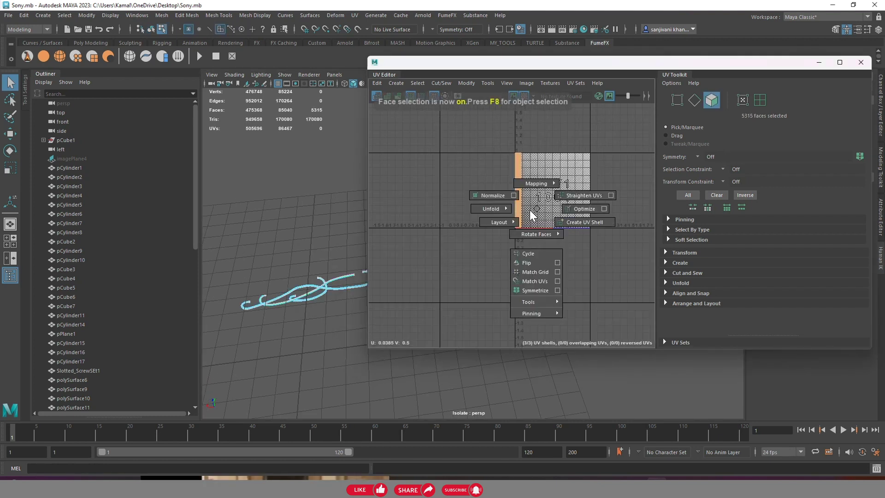
scroll(516, 217, up, 3)
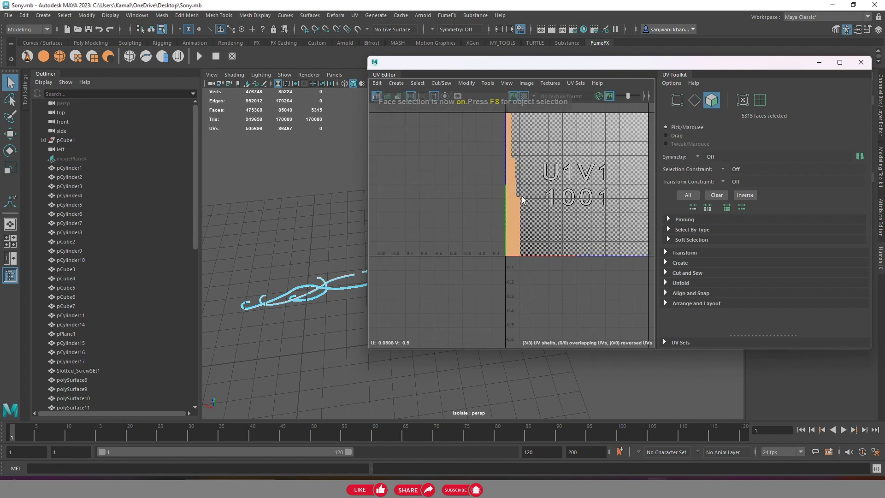
scroll(509, 225, up, 3)
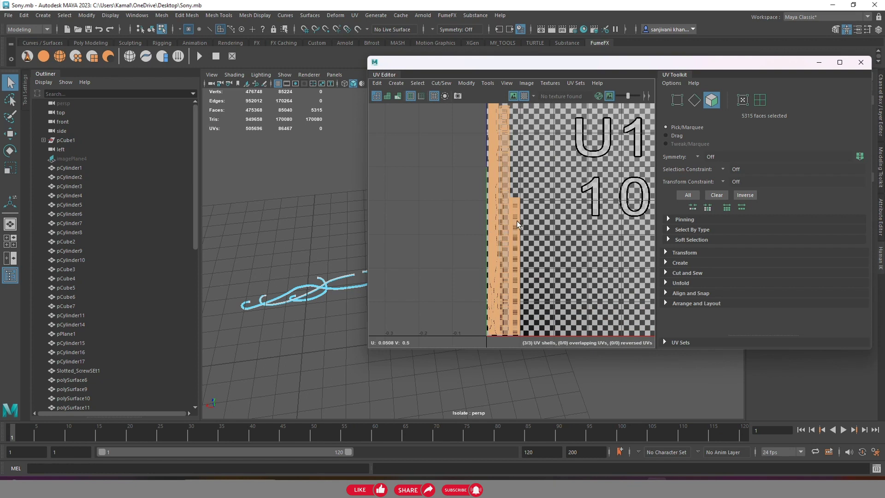
Space the shells apart: 1170-face shell to U 0.57, shorter to U 0.37, 605-face beside them
click(517, 225)
key(w)
key(f)
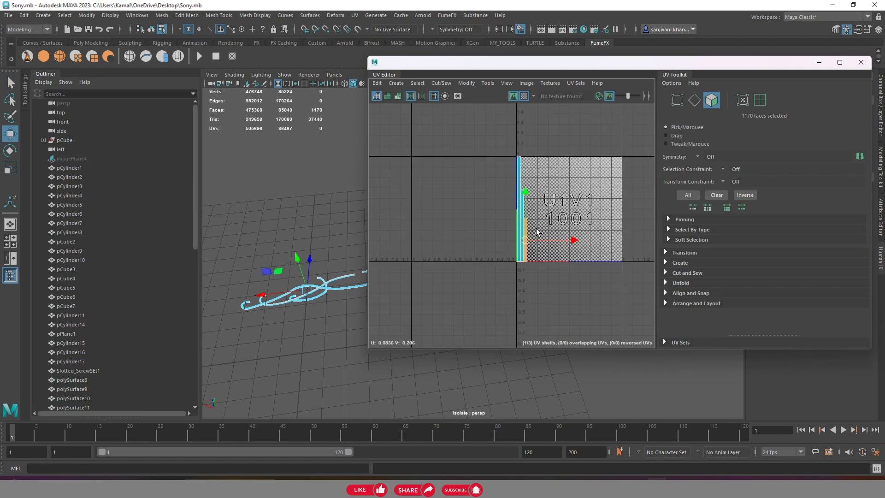
drag(543, 239, 594, 239)
scroll(527, 218, up, 2)
click(521, 219)
drag(534, 229, 585, 229)
click(516, 208)
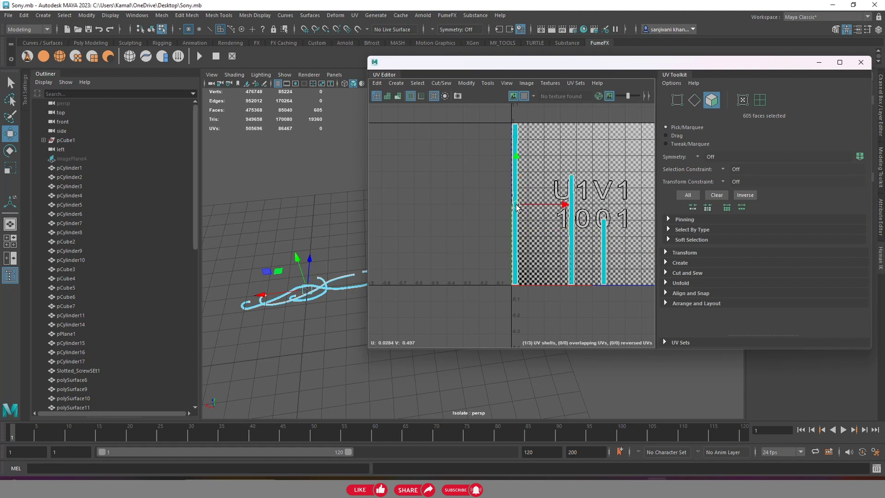
drag(517, 206, 572, 206)
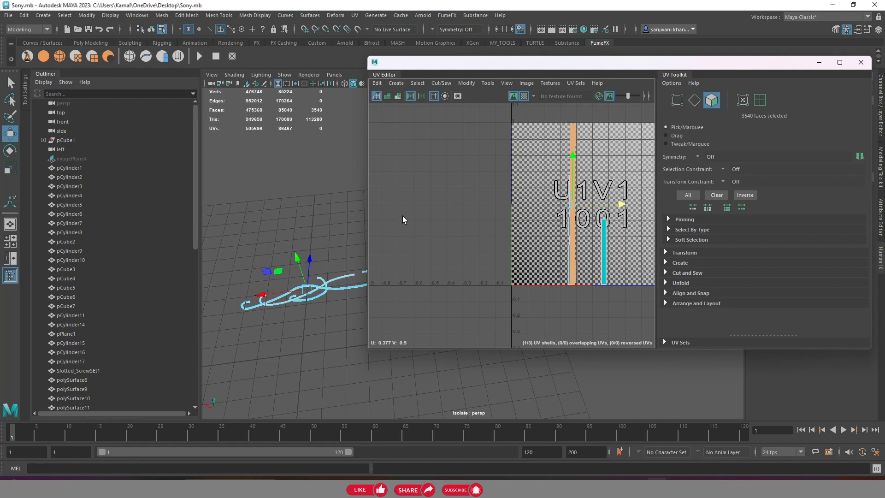
drag(565, 203, 537, 203)
Select all three cable meshes together and return to object mode
alt+drag(272, 219, 304, 221)
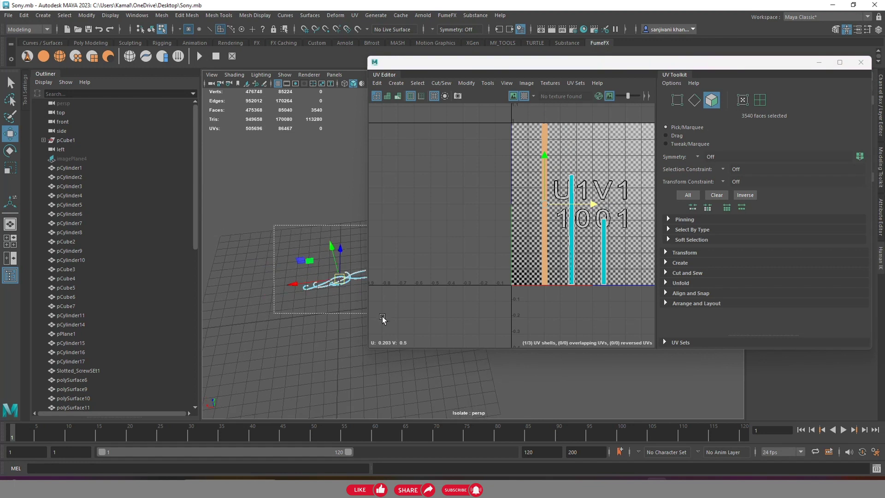
shift+drag(613, 276, 543, 206)
mouse_move(309, 233)
right_down()
mouse_move(326, 221)
mouse_move(346, 409)
mouse_move(396, 423)
right_up()
scroll(602, 191, down, 1)
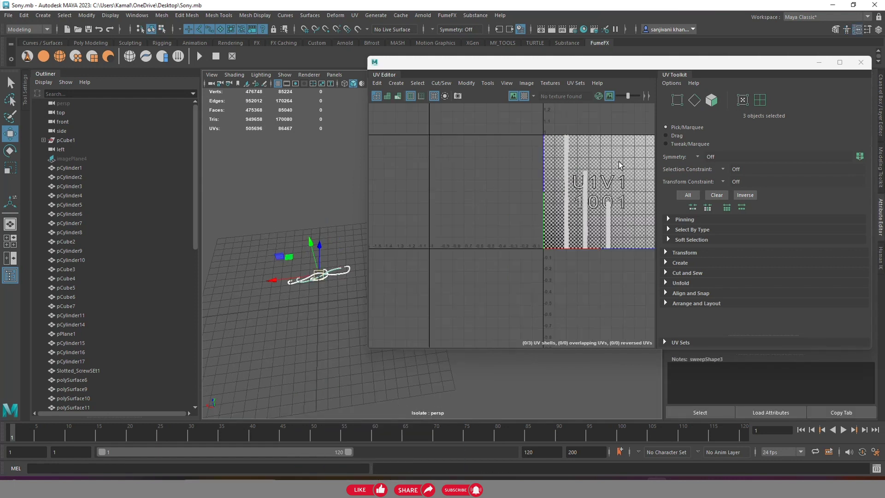
scroll(601, 190, down, 1)
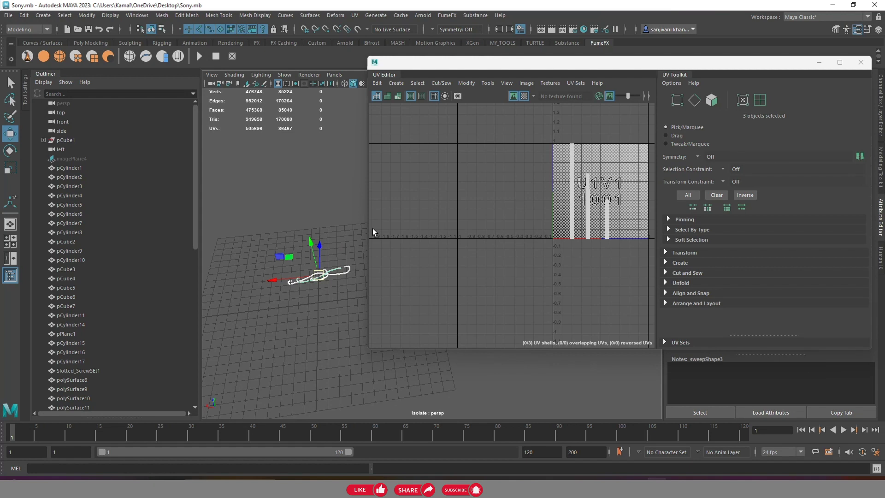
Assign the existing lambert1 material to the cables
shift+right_click(330, 245)
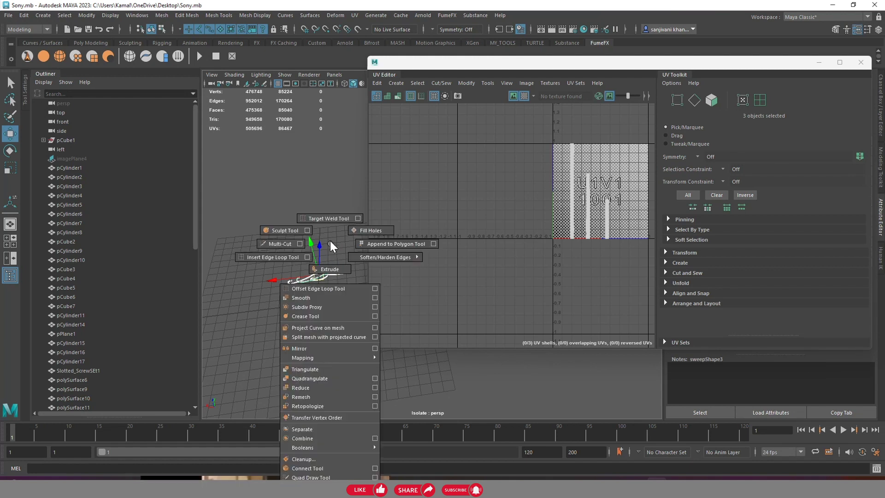
right_click(338, 234)
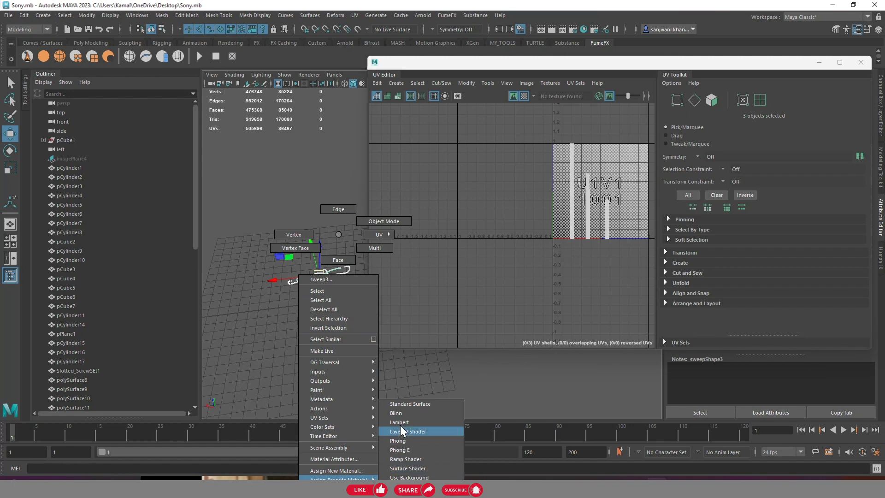
mouse_move(338, 479)
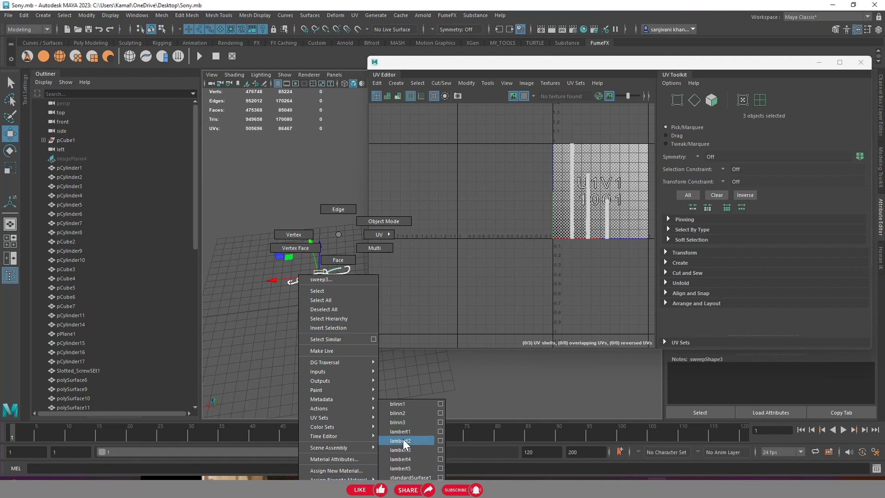
click(399, 431)
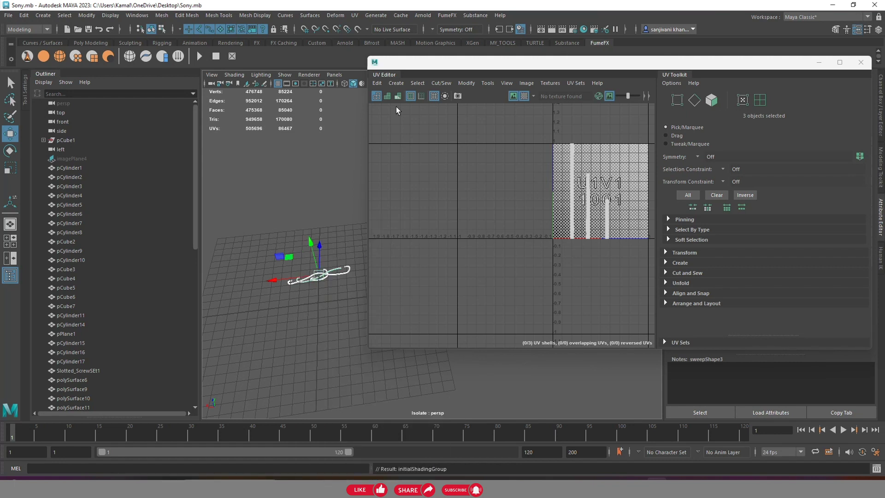
Exit isolate to show the whole model and move the cable UV strips down one tile
drag(438, 63, 570, 84)
key(ctrl+1)
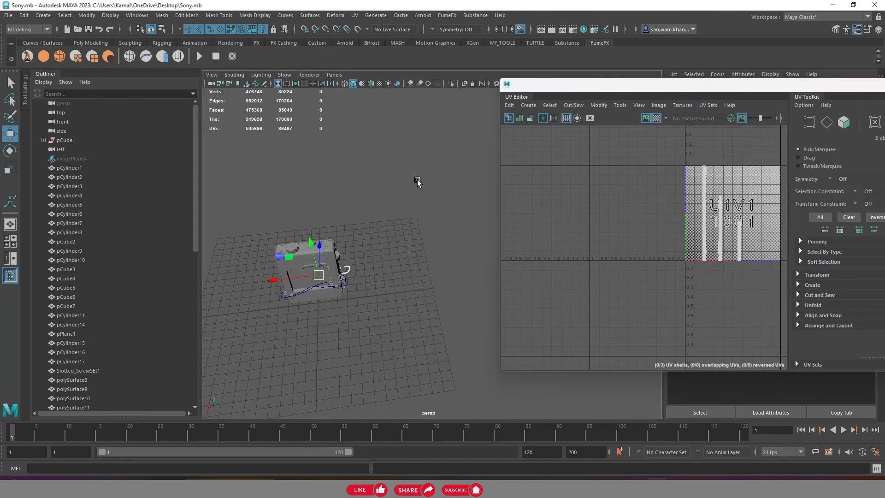
scroll(743, 193, down, 5)
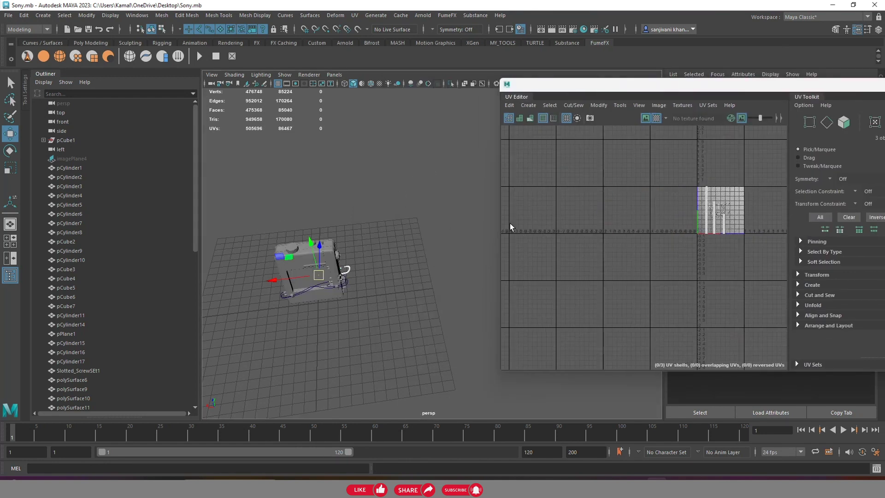
click(844, 122)
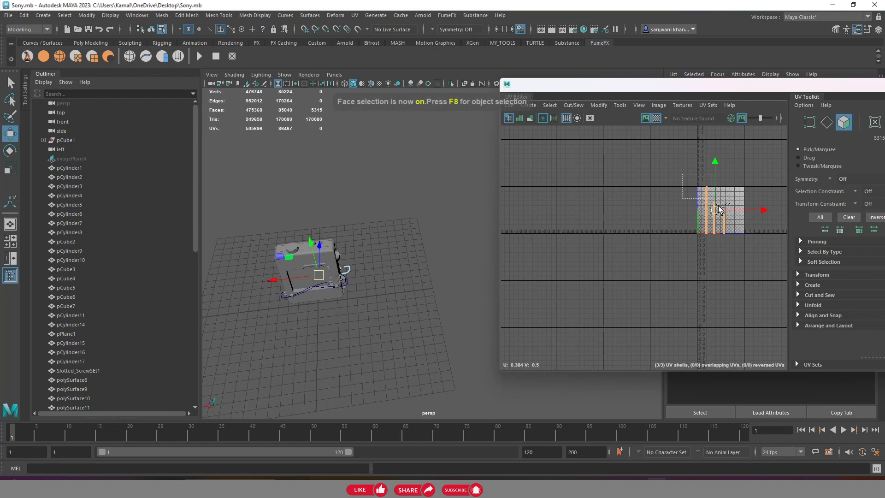
middle_drag(721, 265, 721, 341)
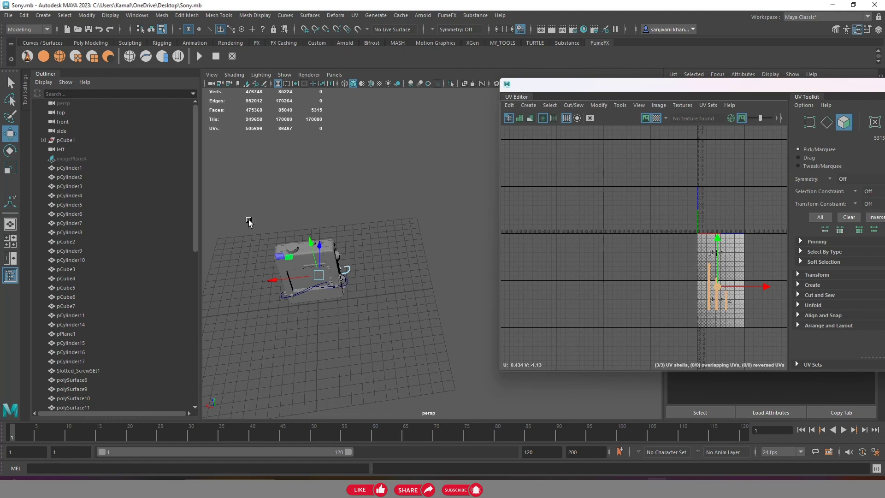
Select every object in the model in object mode
right_drag(393, 189, 435, 176)
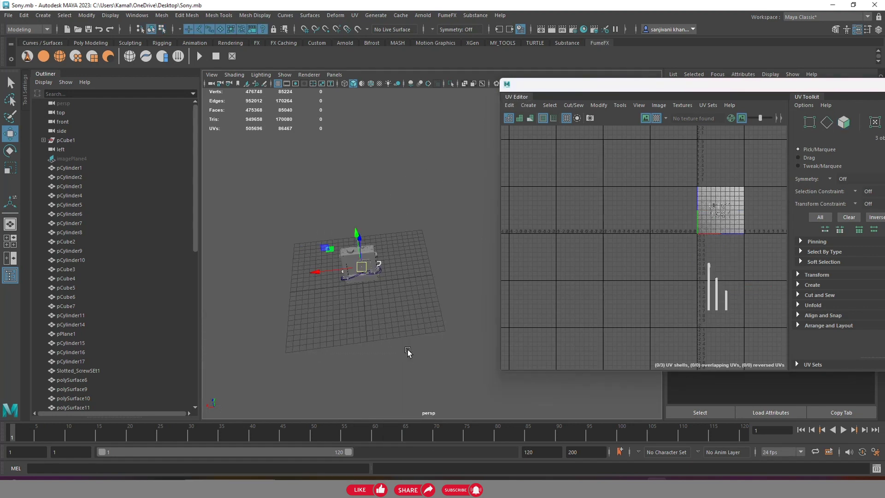
drag(300, 201, 409, 352)
scroll(737, 226, down, 2)
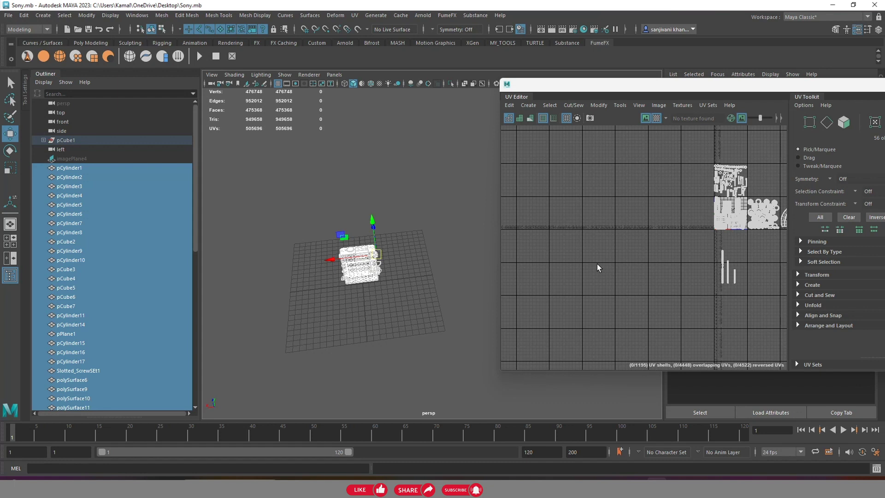
Move the cable UV strips one tile right and two tiles up
alt+middle_drag(415, 228, 366, 218)
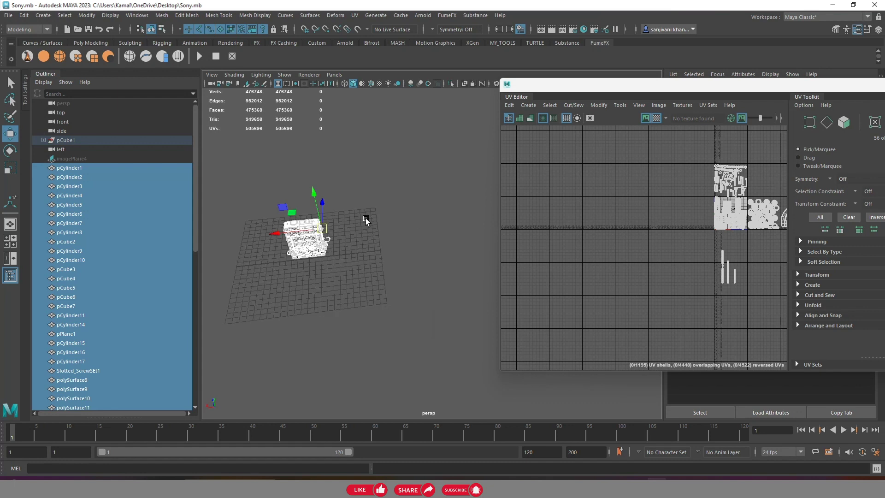
alt+middle_drag(707, 237, 582, 249)
click(845, 122)
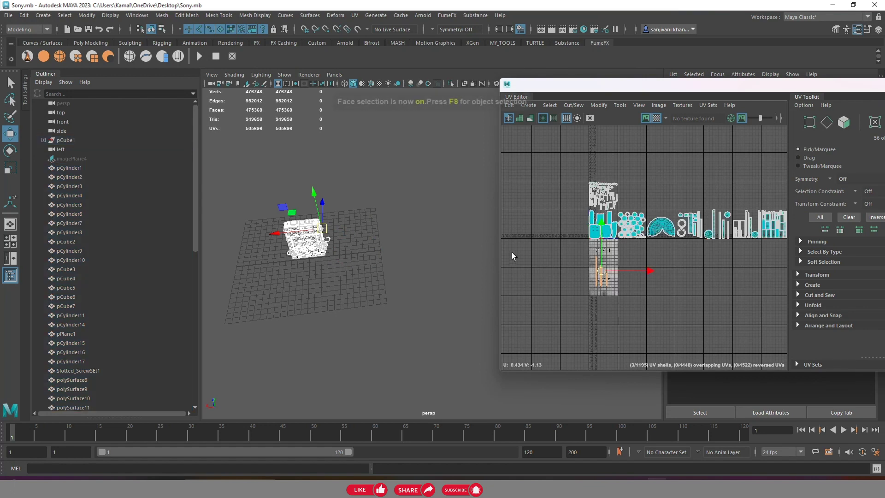
alt+middle_drag(607, 277, 588, 293)
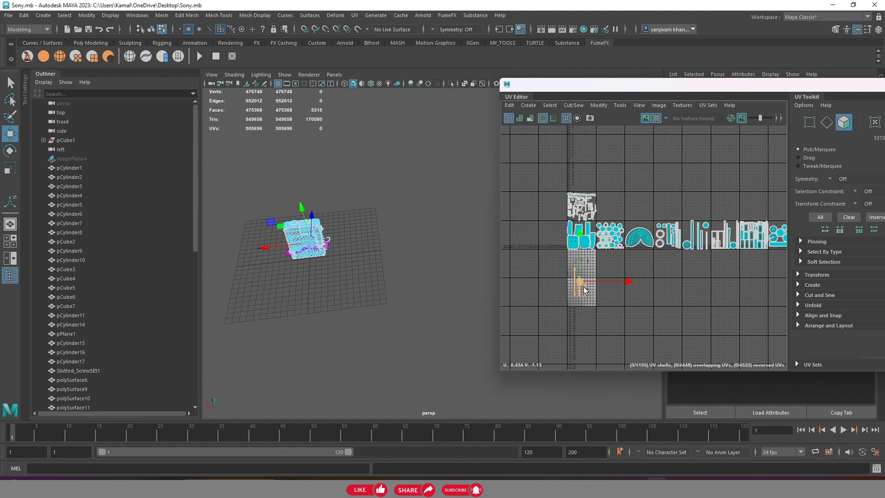
drag(588, 279, 615, 201)
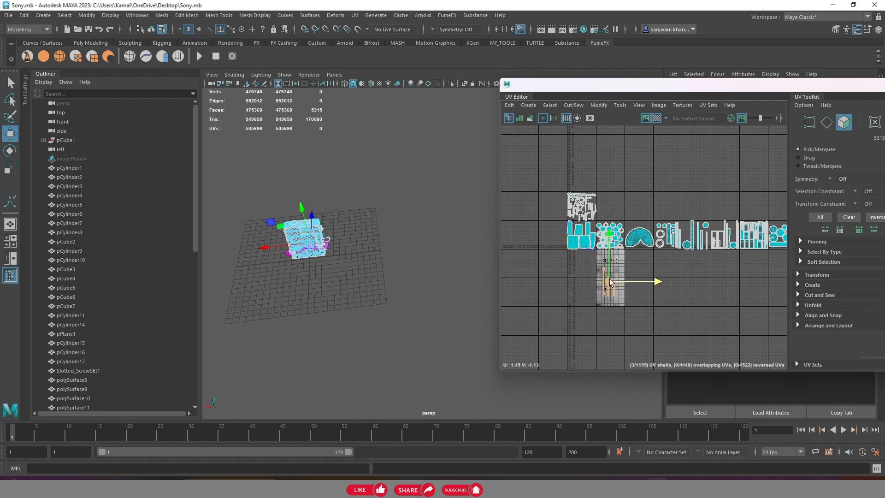
drag(613, 208, 609, 199)
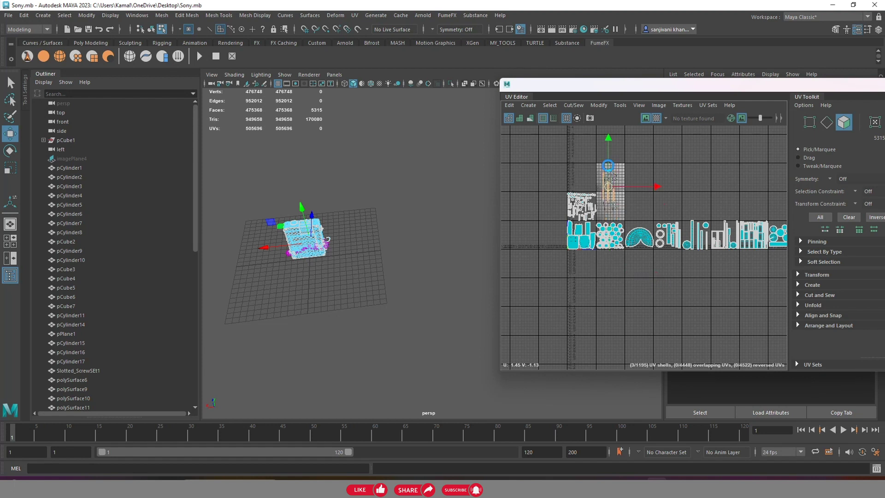
Nudge the cable strips slightly down and scale them slightly smaller
scroll(612, 199, up, 5)
drag(593, 246, 594, 251)
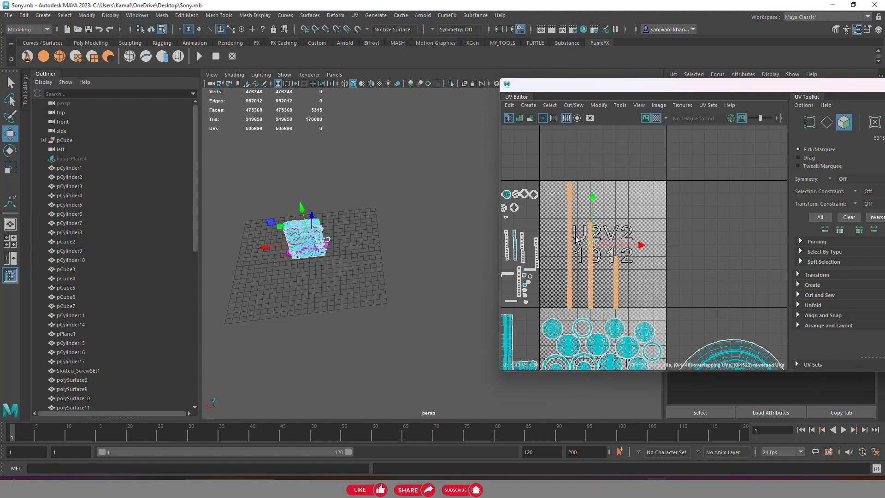
key(r)
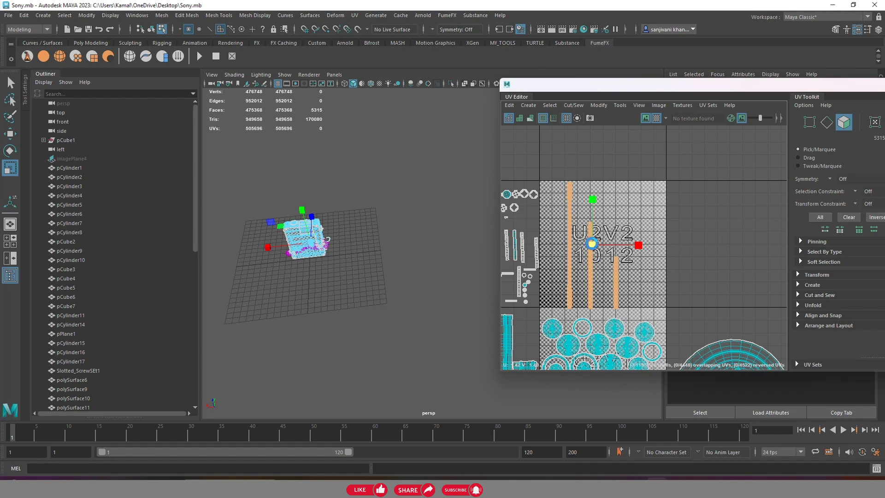
drag(592, 245, 584, 246)
scroll(584, 246, down, 2)
Return to object mode, frame the whole device and clear the selection
right_drag(342, 224, 391, 206)
alt+drag(372, 228, 366, 260)
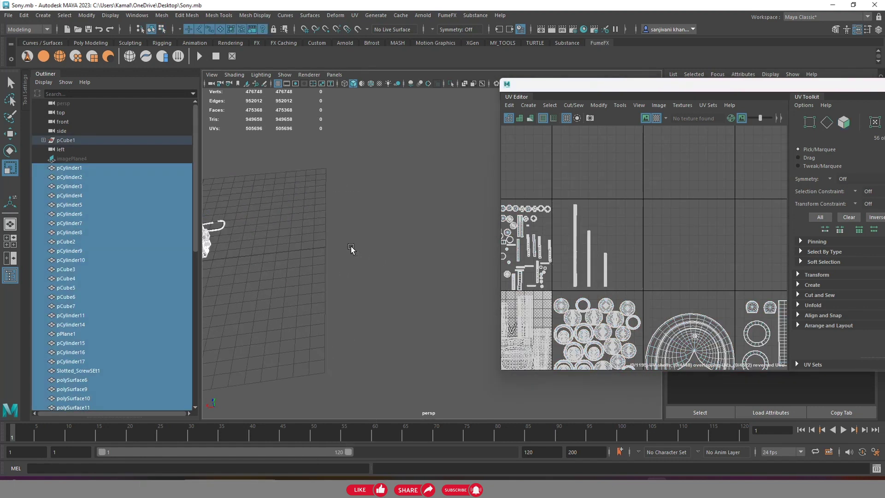
key(f)
mouse_move(339, 226)
alt+mouse_down()
mouse_move(371, 216)
mouse_move(361, 244)
mouse_move(389, 257)
mouse_move(350, 270)
mouse_move(377, 267)
alt+mouse_up()
click(360, 243)
scroll(389, 257, up, 5)
scroll(378, 261, down, 5)
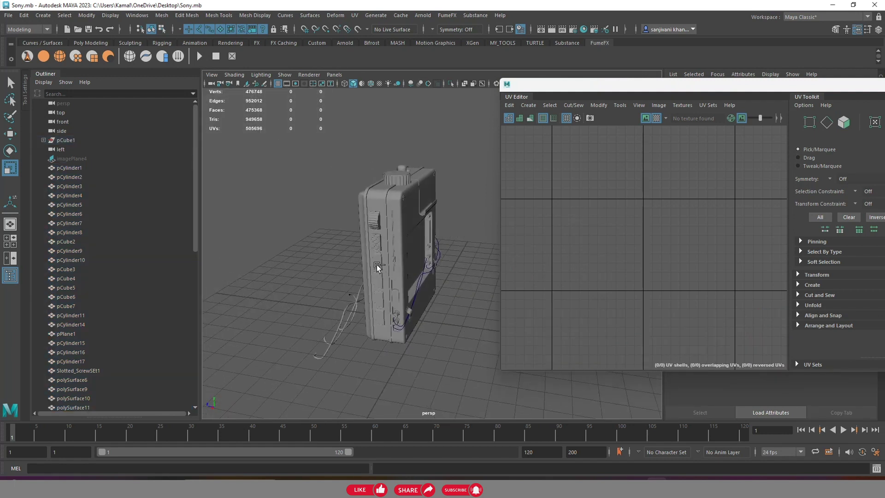
Undo the cable UV repositioning three times, then redo the cable selection
key(ctrl+z)
key(ctrl+z)
key(ctrl+z)
key(ctrl+z)
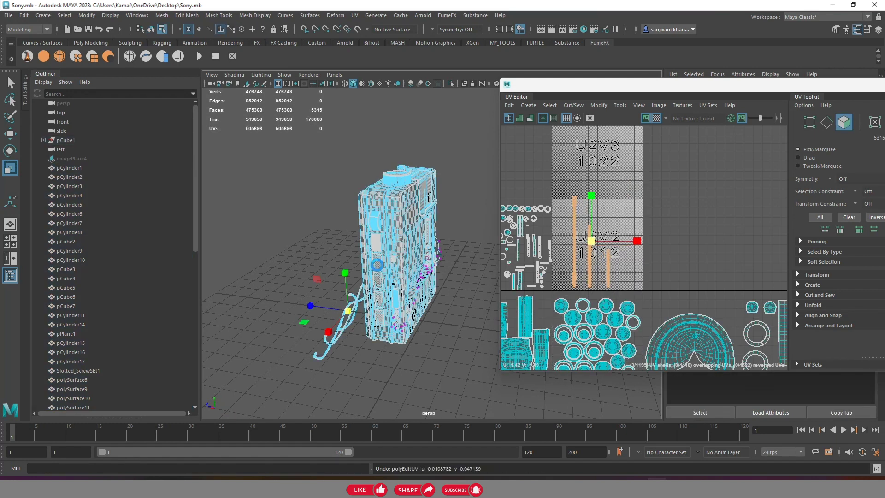
key(ctrl+z)
key(ctrl+z)
key(ctrl+z)
key(ctrl+z)
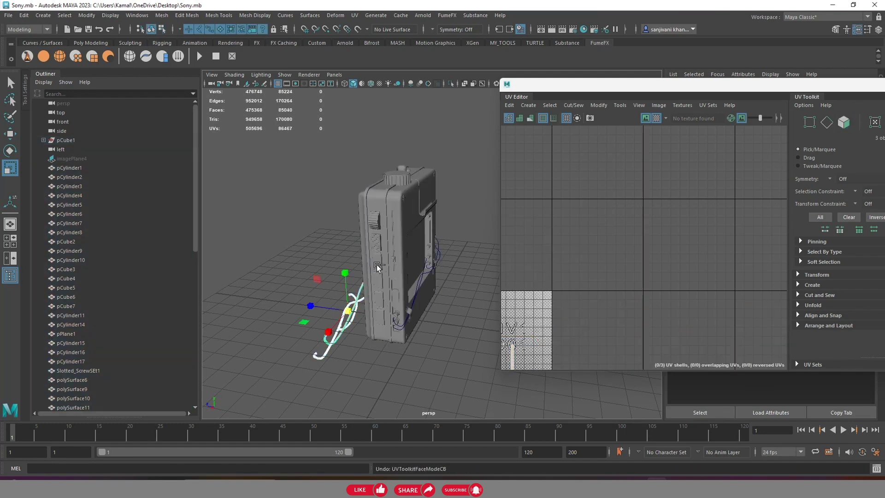
key(ctrl+z)
key(ctrl+z)
key(ctrl+z)
key(ctrl+z)
key(ctrl+z)
key(ctrl+z)
key(ctrl+z)
key(ctrl+z)
key(ctrl+z)
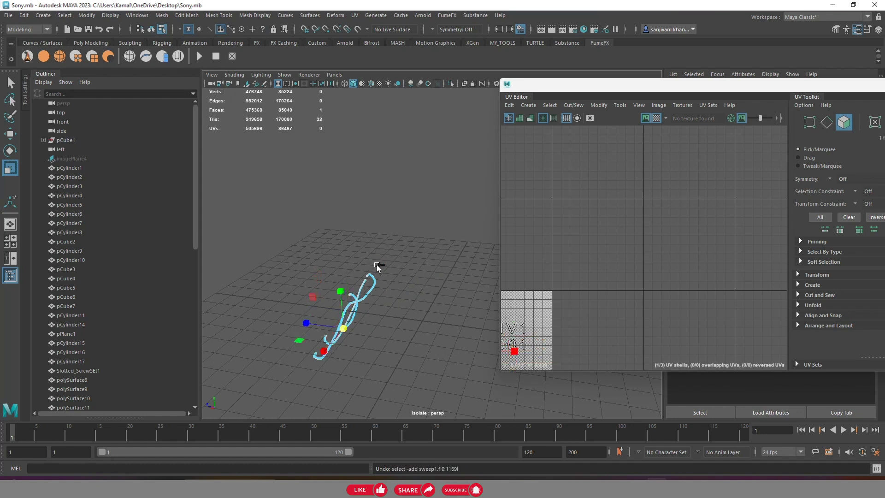
key(shift+z)
key(shift+z)
key(shift+z)
key(shift+z)
key(shift+z)
key(shift+z)
key(shift+z)
key(shift+z)
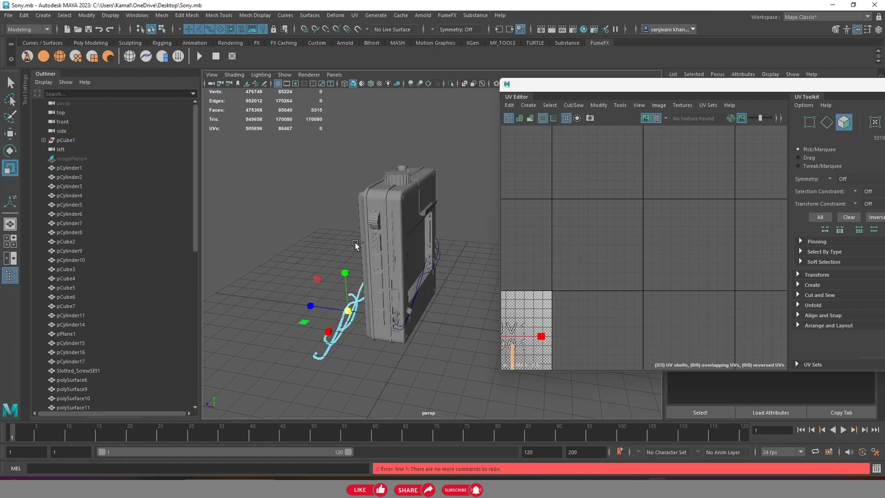
Move the cable curve so its tube loops closer to the radio's side connectors
key(F8)
right_drag(305, 197, 339, 179)
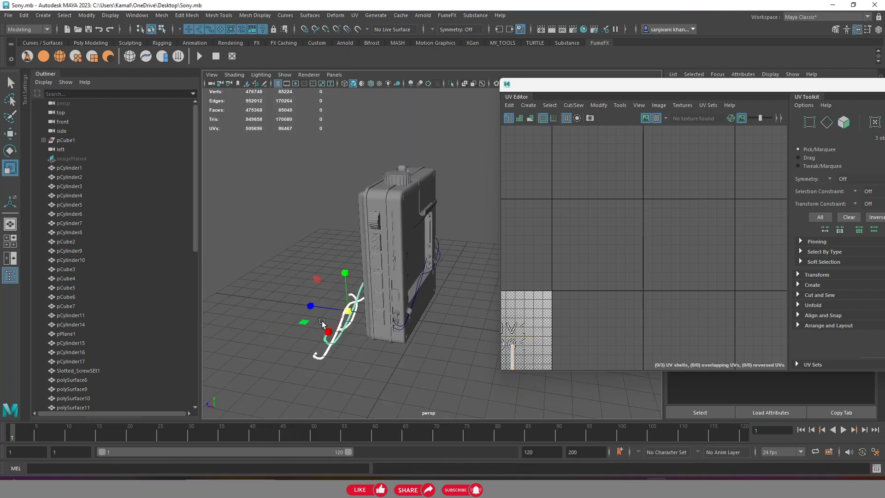
key(w)
mouse_move(310, 306)
mouse_down()
mouse_move(373, 320)
mouse_move(397, 313)
mouse_move(369, 305)
mouse_move(377, 329)
mouse_move(377, 282)
mouse_move(361, 239)
mouse_up()
scroll(413, 279, up, 5)
mouse_move(413, 280)
alt+mouse_down()
mouse_move(386, 312)
mouse_move(368, 295)
mouse_move(361, 261)
mouse_move(328, 262)
mouse_move(361, 266)
mouse_move(283, 305)
mouse_move(361, 265)
alt+mouse_up()
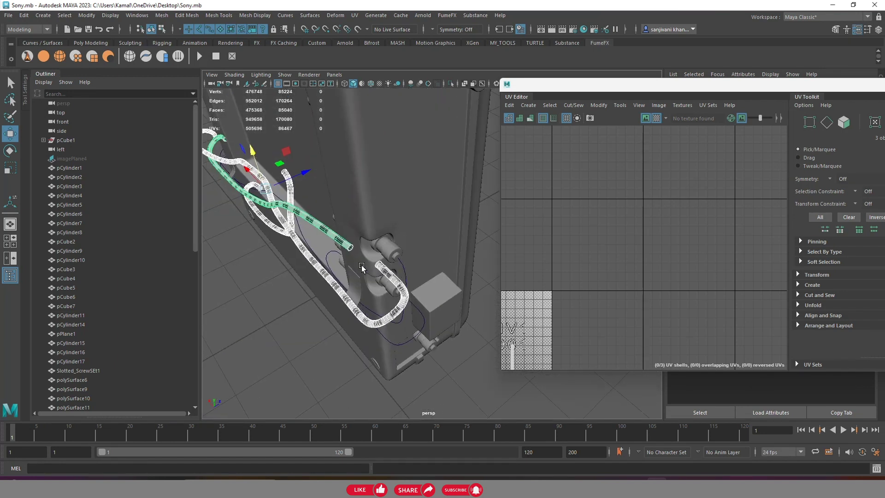
mouse_move(306, 173)
mouse_down()
mouse_move(314, 168)
mouse_move(223, 150)
mouse_up()
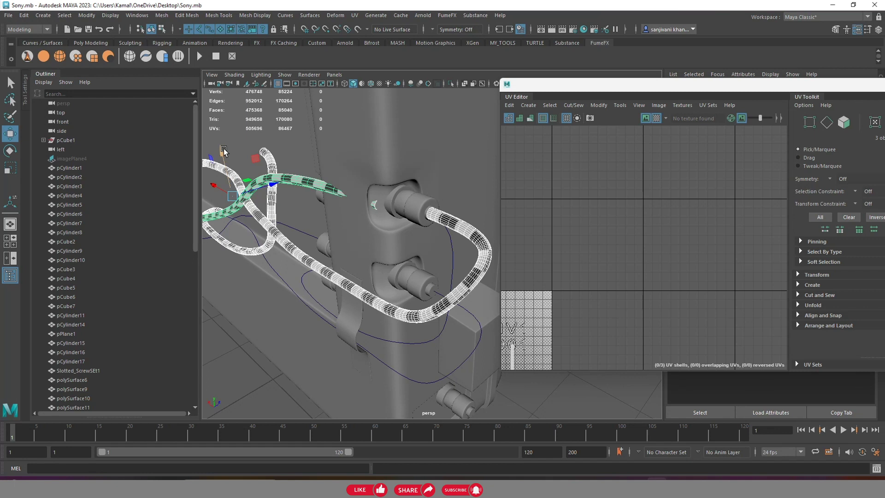
Orbit toward the lower part of the model and nudge the selected cables upward
click(223, 150)
scroll(274, 169, down, 5)
alt+drag(277, 193, 375, 253)
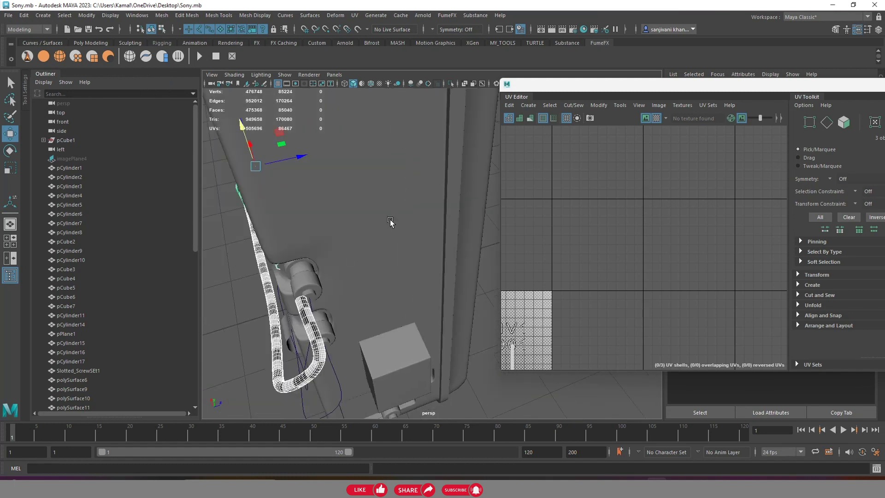
alt+drag(390, 222, 332, 184)
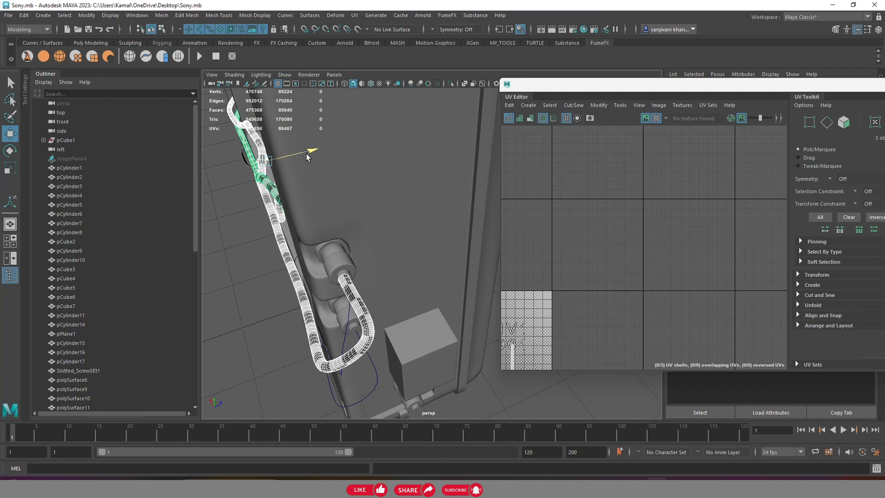
mouse_move(306, 157)
mouse_down()
mouse_move(359, 144)
mouse_move(262, 102)
mouse_up()
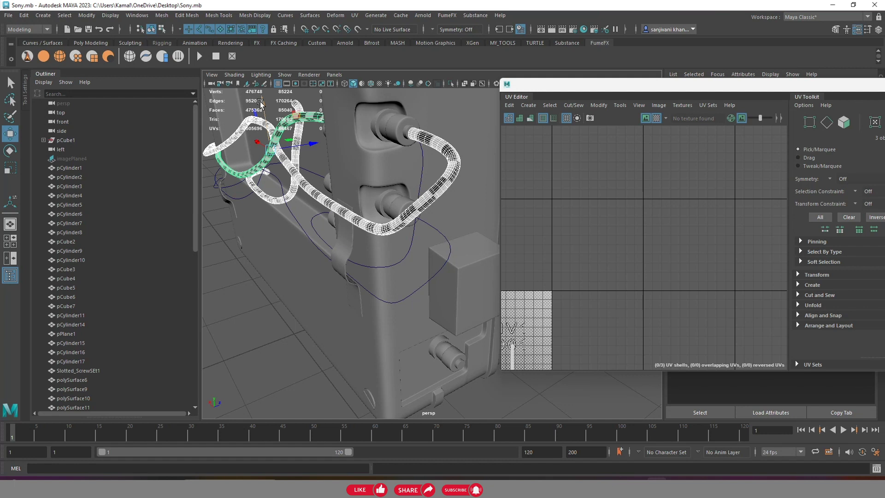
Inspect the tubes and bracket up close, then nudge the cable loops slightly sideways
alt+drag(385, 184, 366, 207)
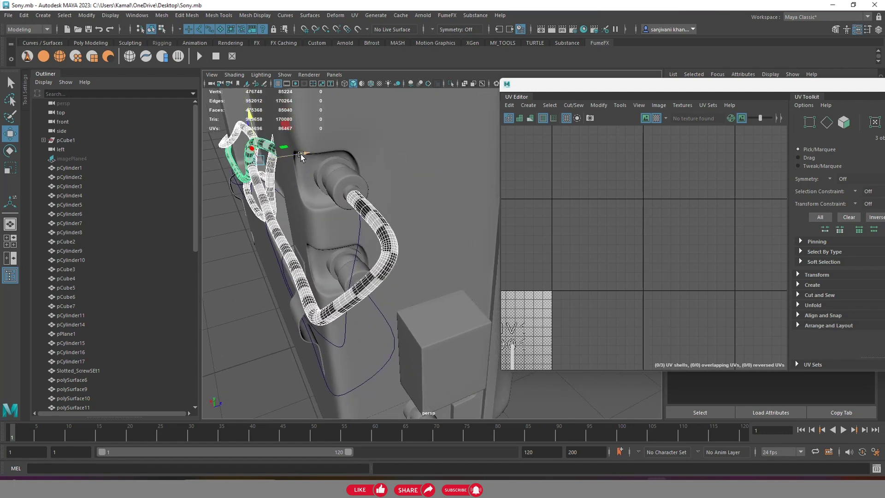
mouse_move(367, 207)
alt+mouse_down()
mouse_move(433, 187)
mouse_move(369, 214)
alt+mouse_up()
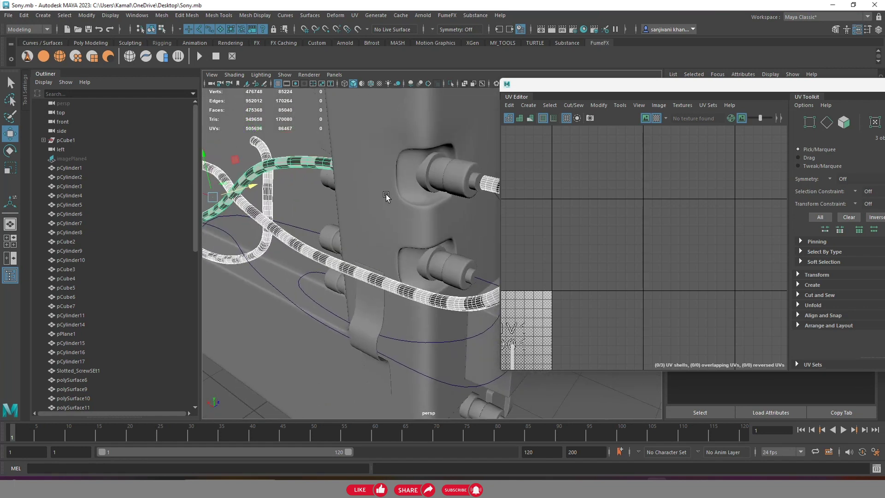
alt+drag(256, 220, 382, 218)
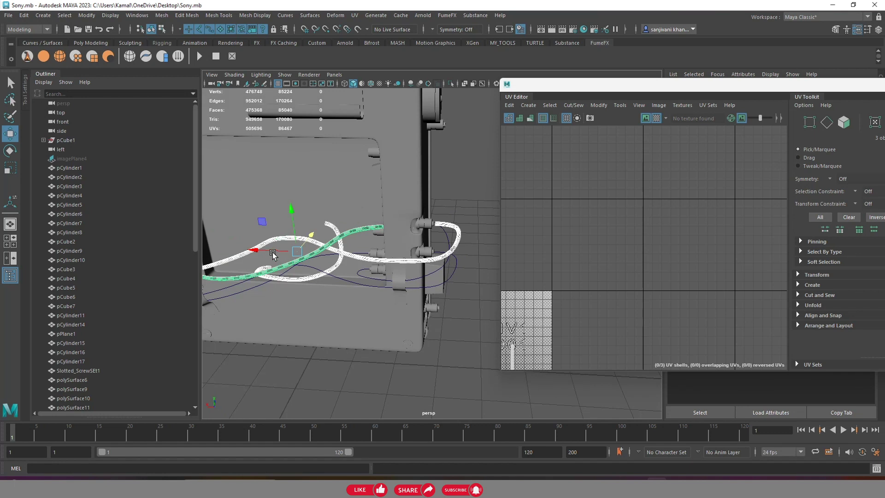
alt+drag(270, 250, 249, 256)
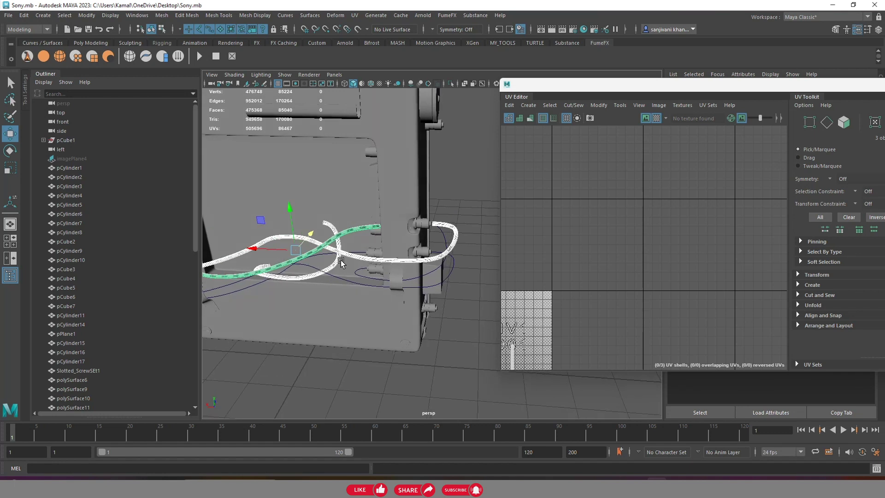
scroll(228, 261, up, 2)
scroll(227, 260, up, 1)
scroll(226, 258, up, 1)
scroll(224, 257, up, 1)
drag(216, 249, 332, 304)
scroll(210, 250, down, 5)
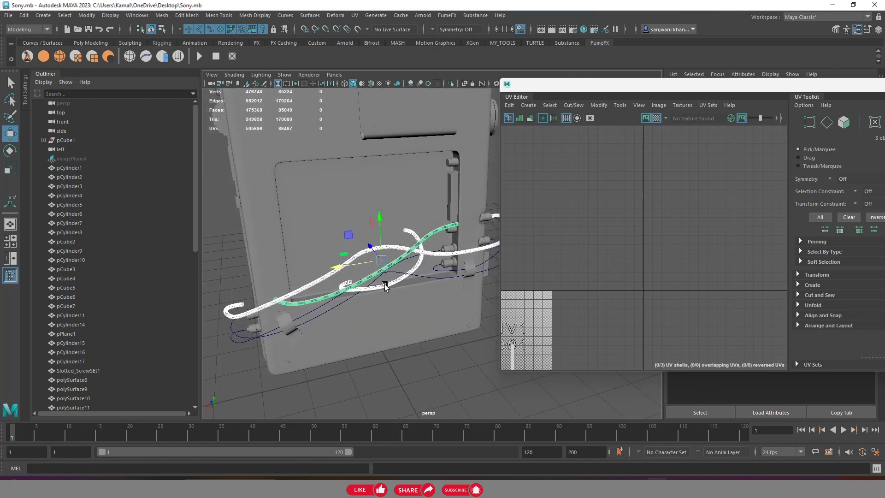
Check a single cable's UVs, then undo the last cable move
click(366, 331)
scroll(361, 271, up, 3)
click(398, 233)
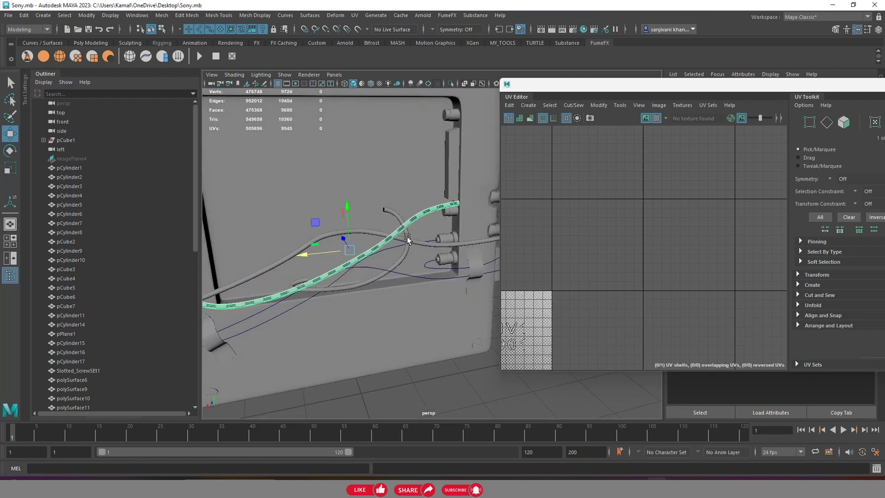
scroll(386, 255, up, 2)
scroll(386, 257, down, 4)
alt+drag(386, 256, 372, 266)
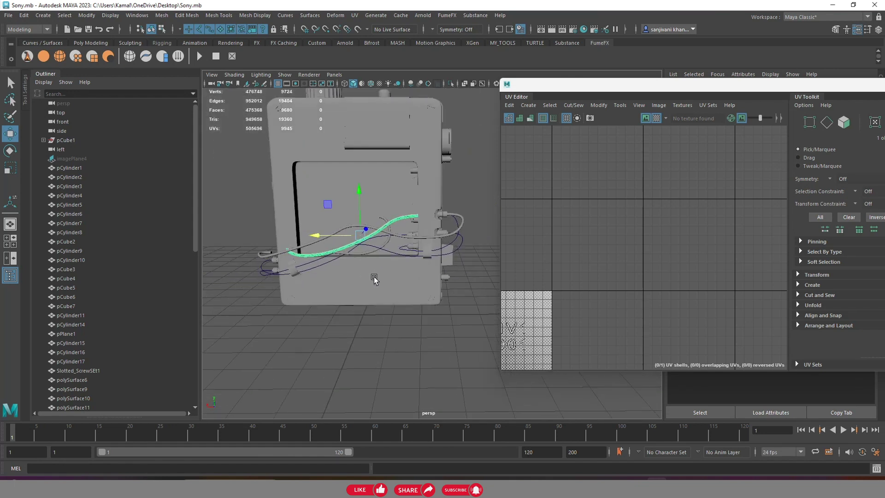
scroll(372, 266, up, 3)
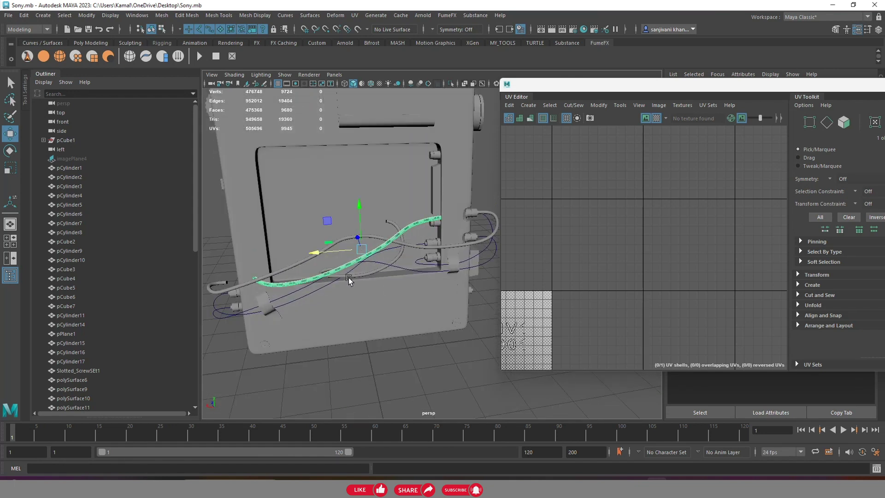
key(ctrl+z)
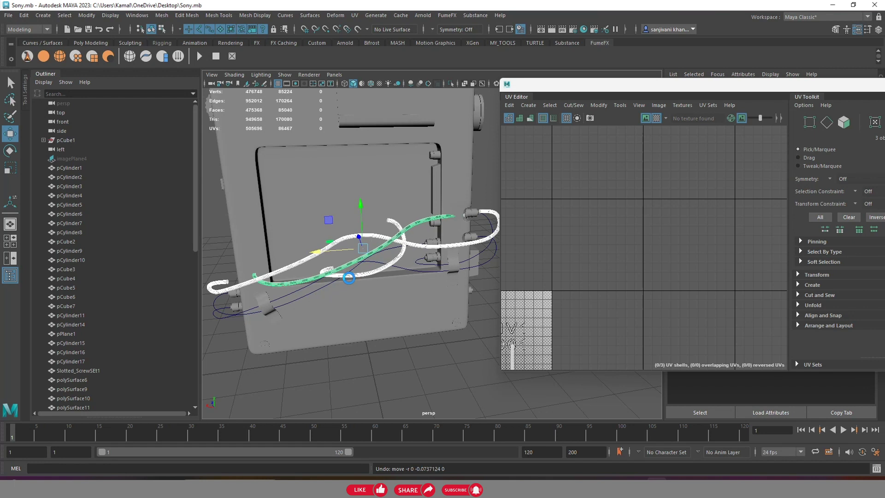
Isolate the cables and lay out the first cable tube's UVs in face mode
key(ctrl+1)
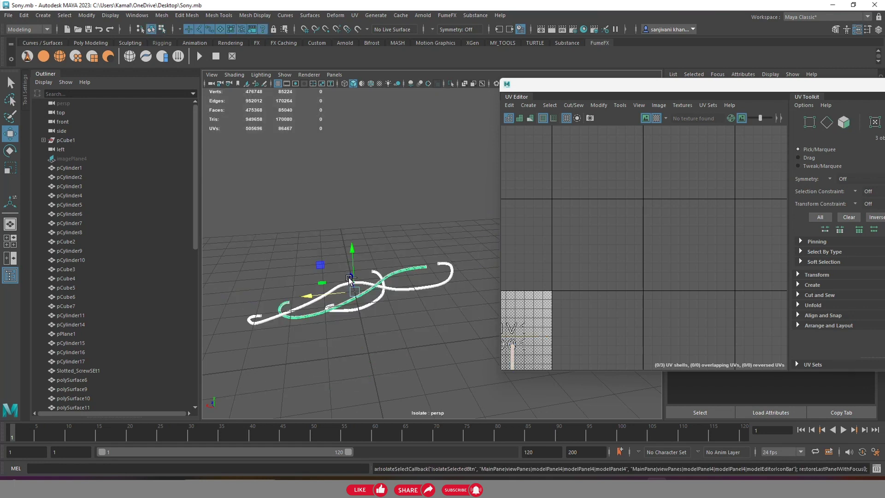
key(F11)
key(ctrl+z)
key(ctrl+z)
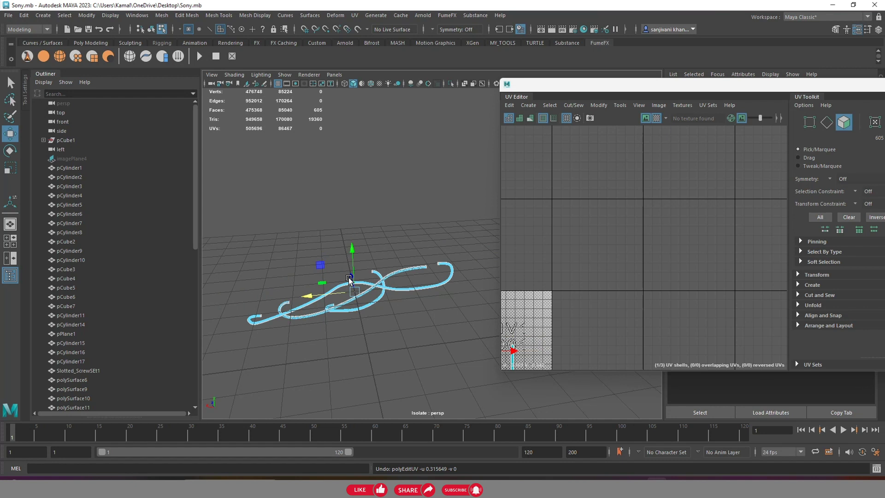
key(ctrl+z)
key(ctrl+z)
key(ctrl+z)
key(ctrl+z)
key(ctrl+z)
key(ctrl+z)
key(ctrl+z)
key(ctrl+z)
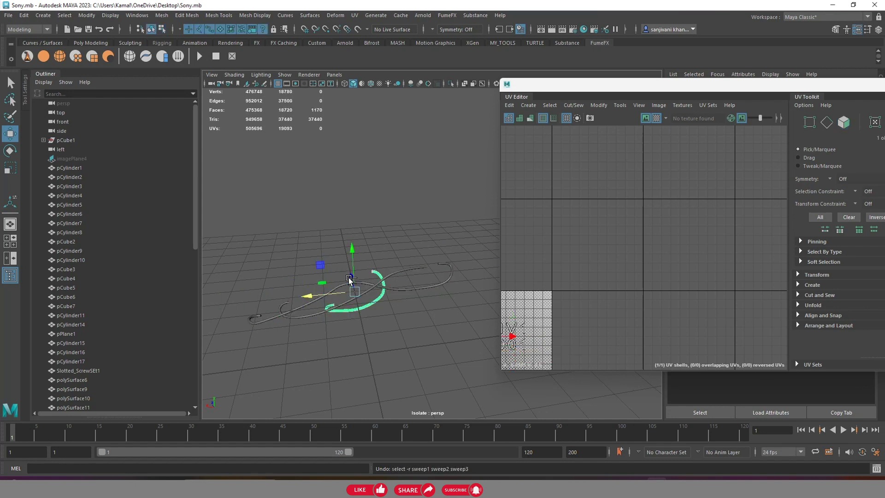
key(ctrl+z)
key(ctrl+z)
key(ctrl+z)
key(ctrl+z)
key(ctrl+z)
key(ctrl+z)
key(ctrl+z)
key(ctrl+z)
key(ctrl+z)
Lay out the next tube's UVs, return to object mode and bring the whole device back
key(ctrl+z)
key(ctrl+z)
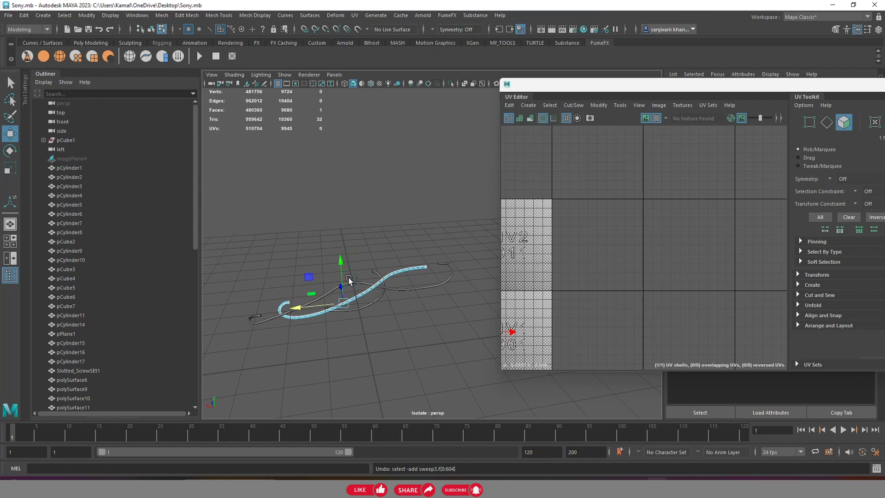
key(ctrl+z)
key(ctrl+z)
key(ctrl+z)
key(ctrl+z)
key(ctrl+z)
key(ctrl+z)
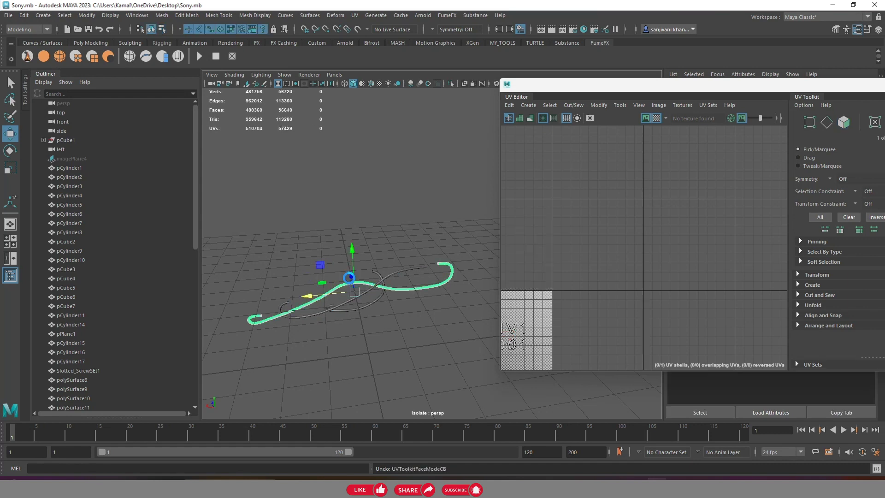
key(ctrl+z)
key(shift+z)
key(shift+z)
key(shift+z)
key(shift+z)
key(ctrl+z)
key(ctrl+z)
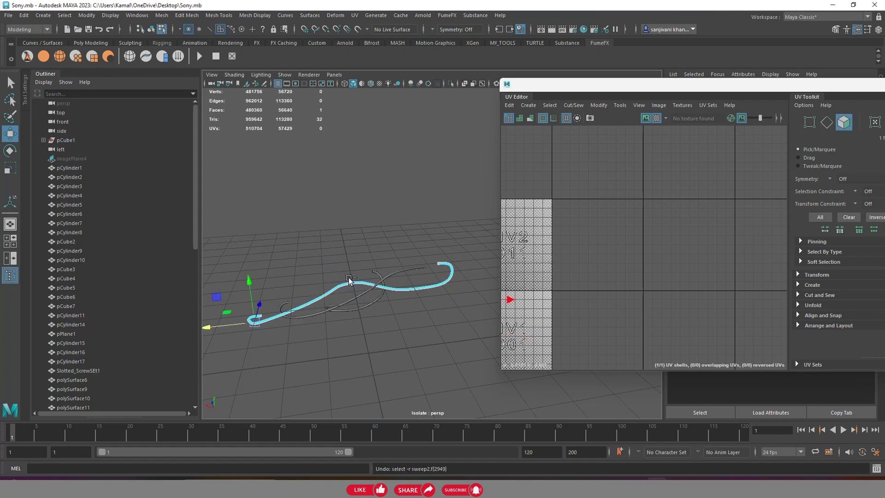
key(ctrl+z)
key(ctrl+z)
key(ctrl+z)
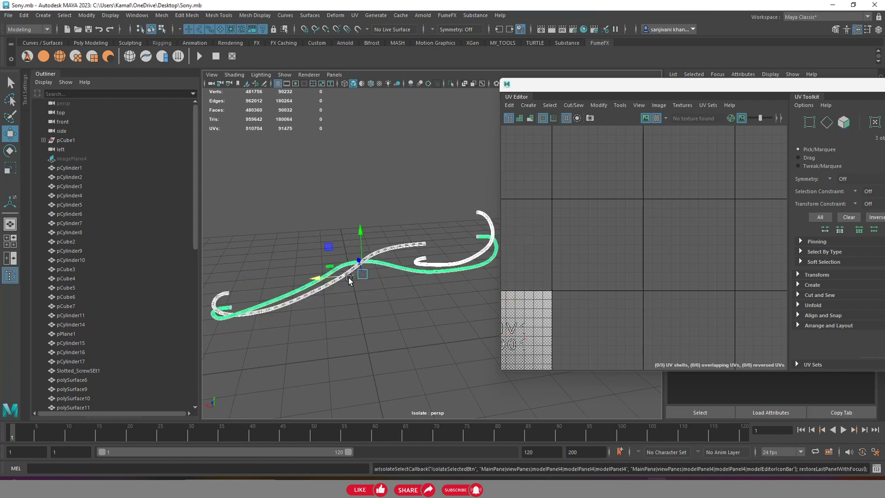
key(ctrl+z)
key(ctrl+z)
key(ctrl+z)
key(ctrl+z)
key(ctrl+z)
key(ctrl+z)
key(ctrl+z)
key(ctrl+z)
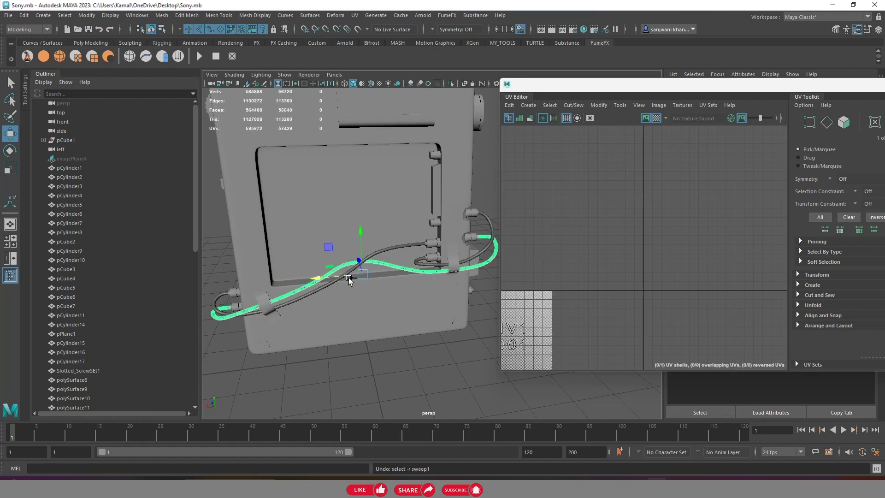
key(ctrl+z)
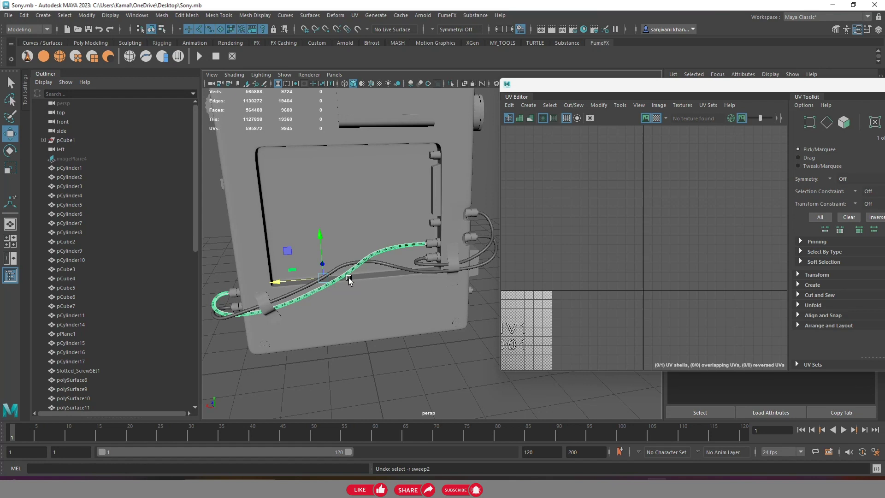
Select the longer cable to check its UVs, then deselect it
key(ctrl+z)
key(ctrl+z)
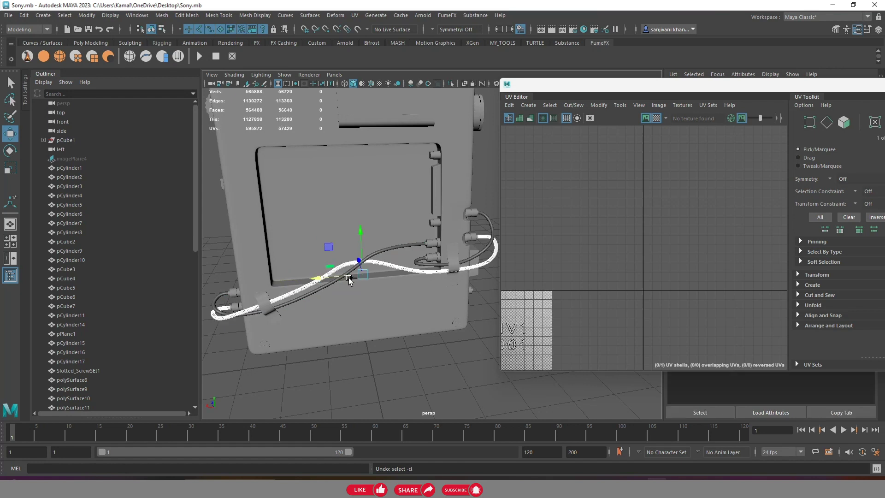
scroll(349, 277, up, 2)
scroll(348, 277, down, 3)
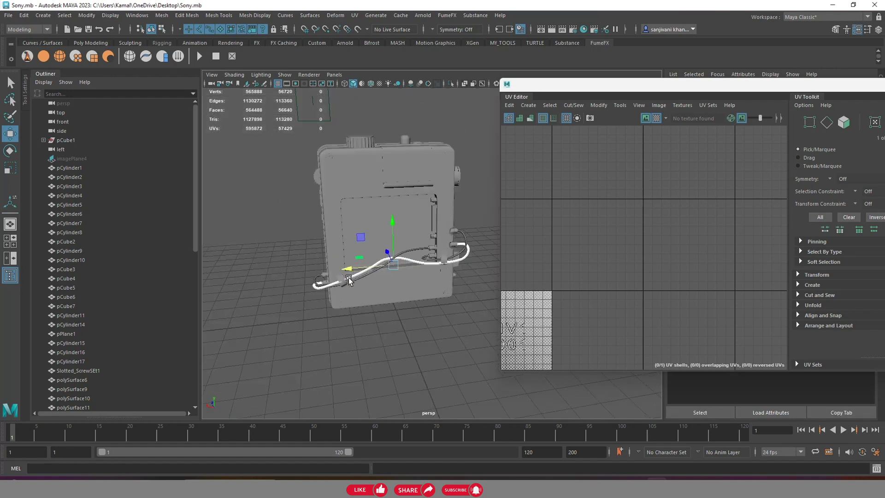
scroll(380, 297, down, 2)
click(440, 353)
Select another cable and enlarge the 0–1 tile to inspect its single UV shell
scroll(430, 283, up, 5)
scroll(409, 291, up, 1)
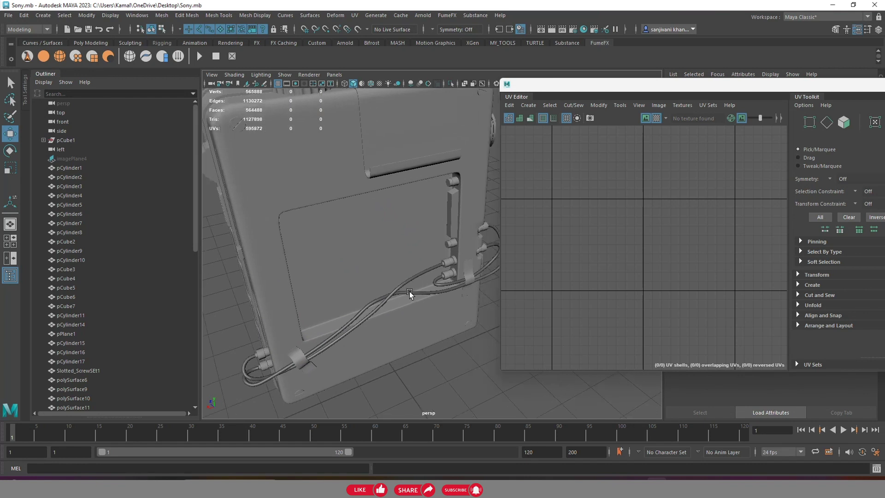
scroll(408, 293, up, 1)
scroll(408, 293, up, 2)
scroll(405, 281, up, 3)
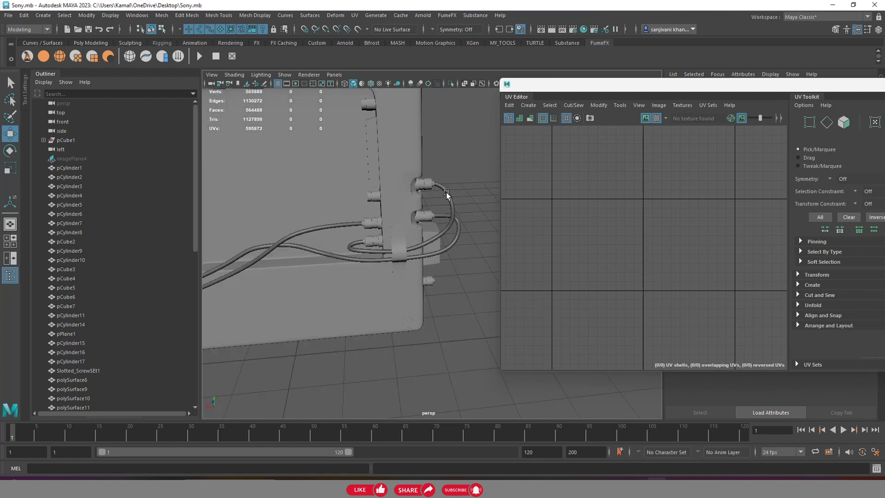
click(451, 210)
alt+middle_drag(561, 255, 620, 251)
scroll(621, 250, up, 2)
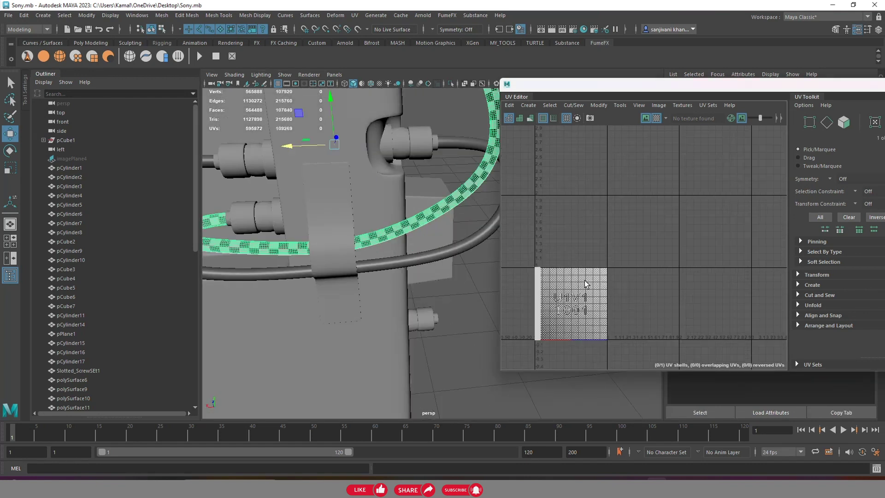
scroll(567, 292, up, 1)
scroll(381, 226, down, 3)
Inspect the lower cable's UVs, undo the selection changes and deselect the upper cable
click(366, 265)
alt+drag(366, 277, 392, 295)
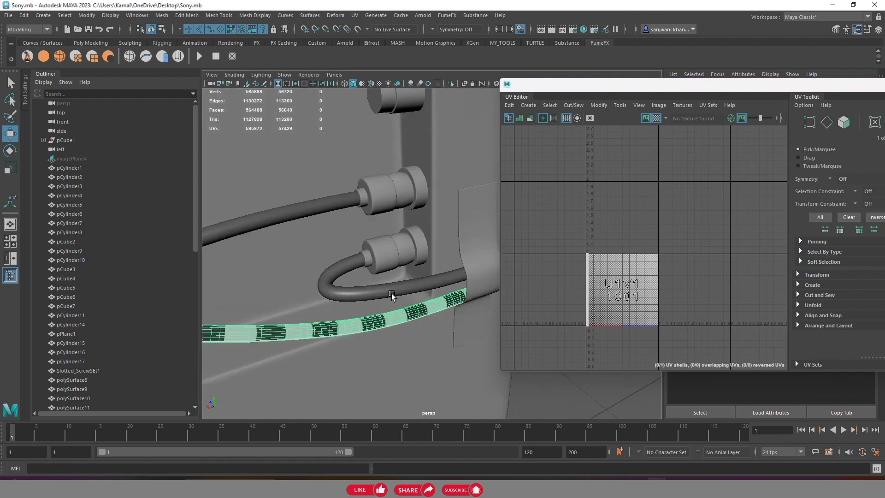
scroll(391, 295, up, 3)
key(ctrl+z)
key(ctrl+z)
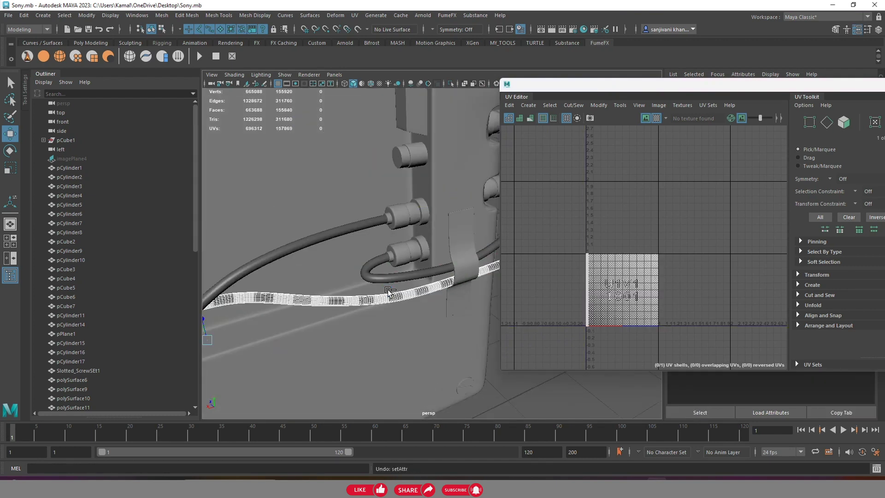
key(ctrl+z)
key(ctrl+z)
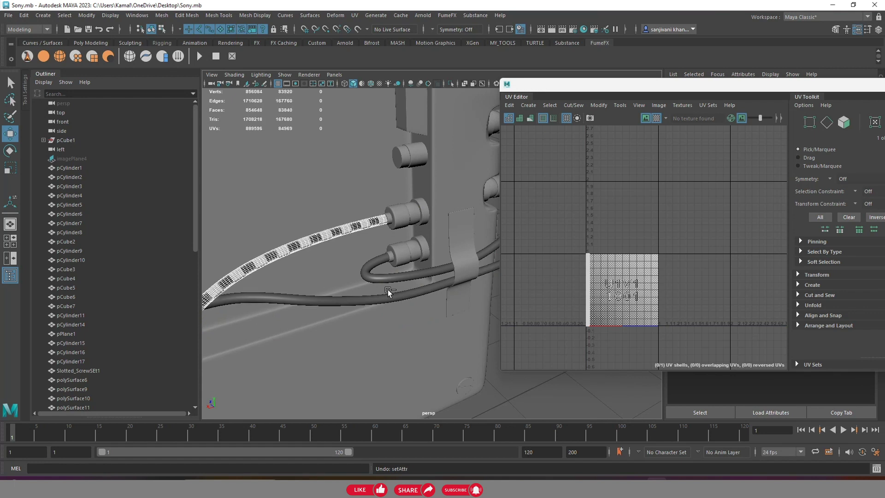
key(ctrl+z)
click(389, 290)
Frame the whole device, select the main box body pCube1, save, and zoom in on the cables
key(f)
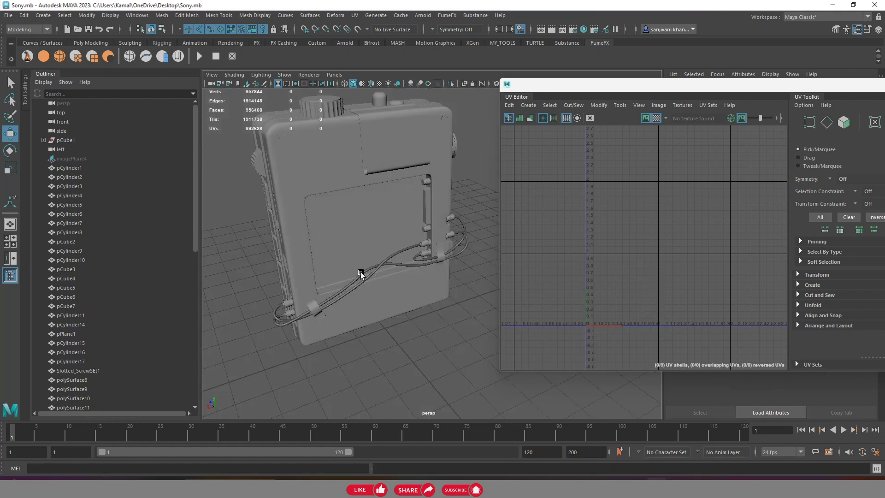
click(362, 202)
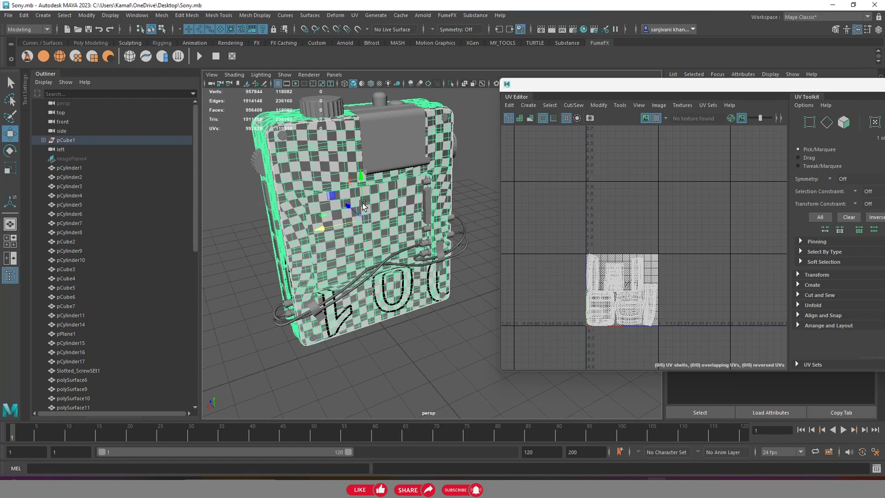
key(ctrl+s)
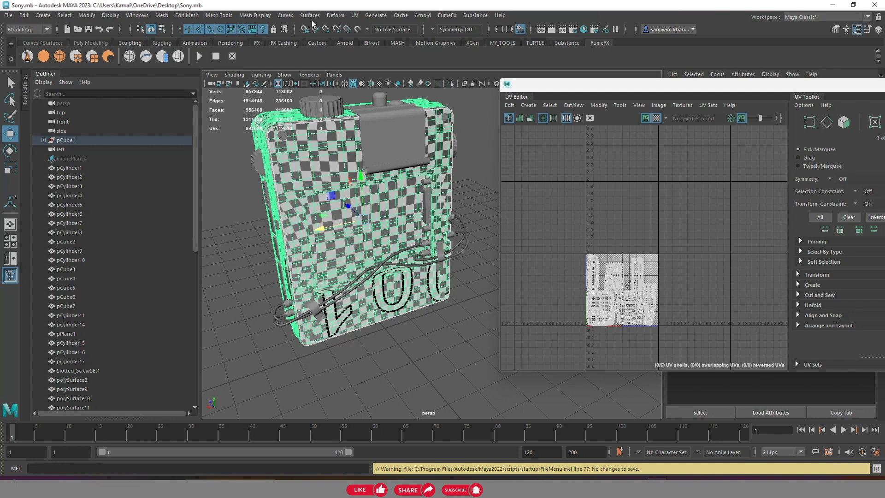
scroll(364, 242, up, 5)
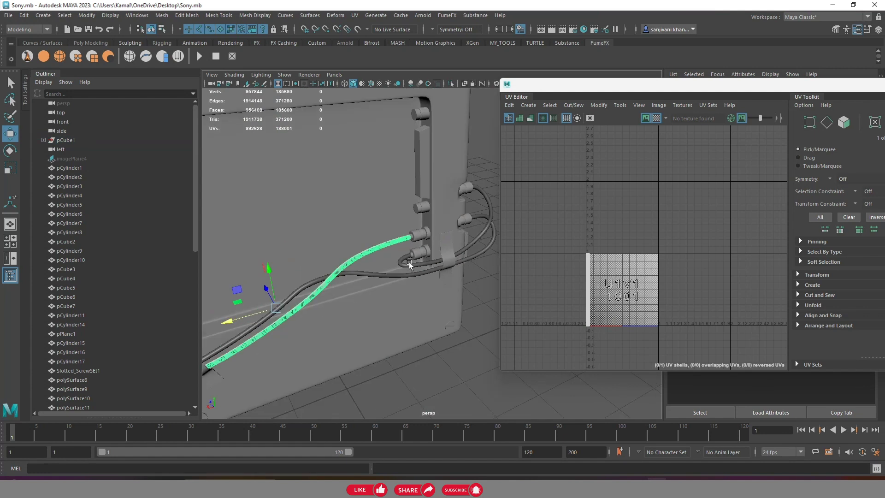
Select a single cable in face mode and marquee its long narrow UV shell in tile 1001
shift+click(407, 264)
shift+click(371, 278)
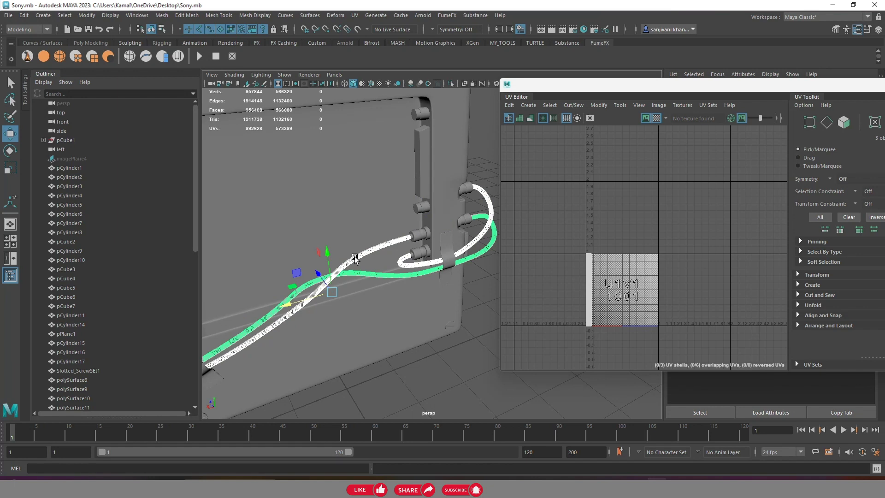
alt+right_drag(355, 259, 401, 339)
alt+right_drag(401, 297, 343, 254)
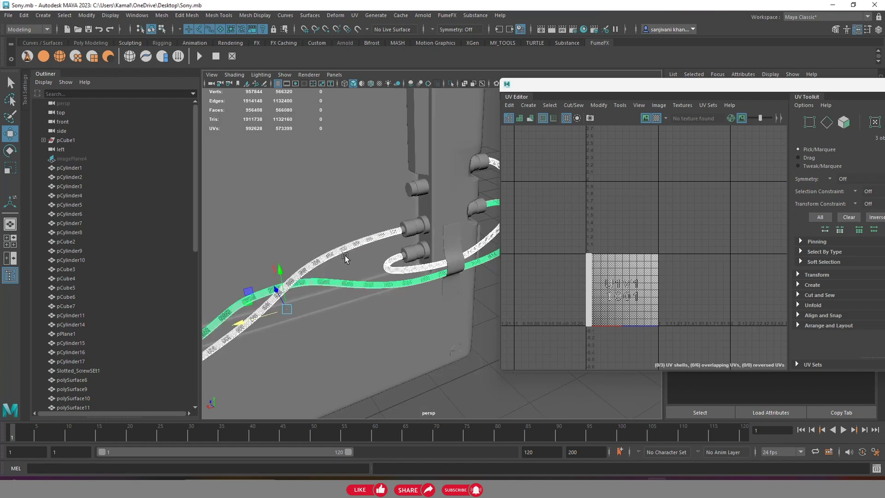
click(344, 254)
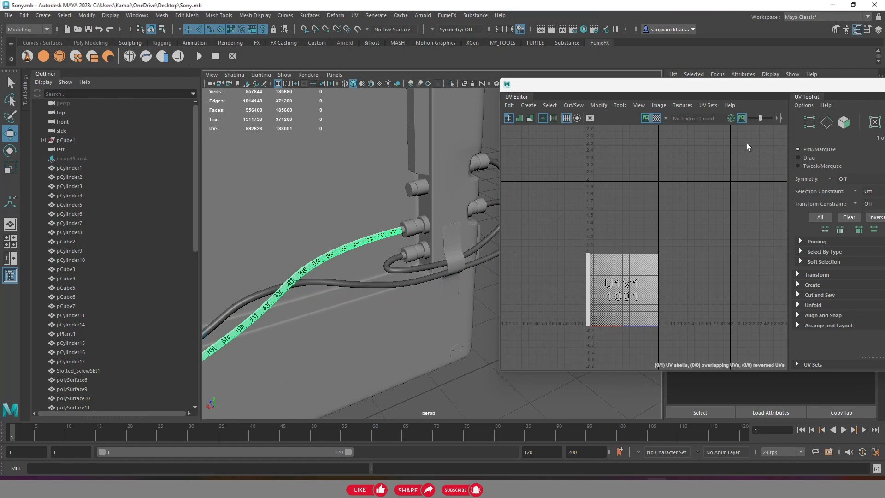
click(844, 122)
drag(554, 225, 632, 339)
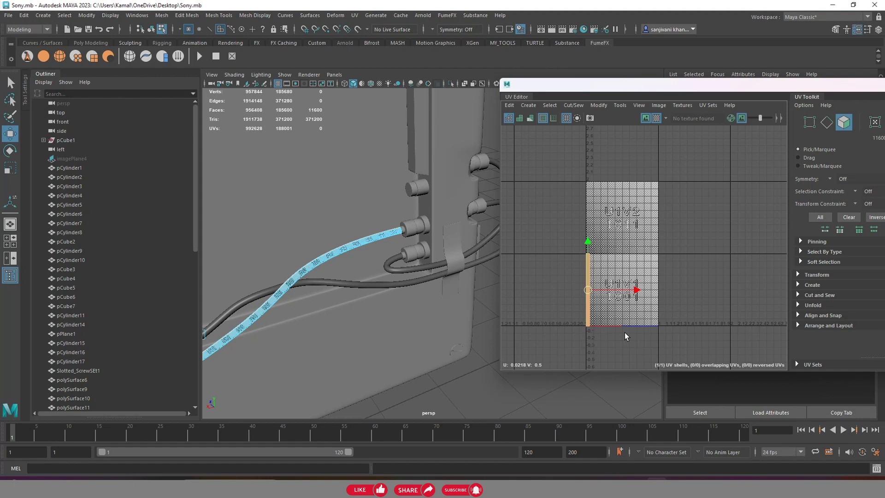
Widen the cable's UV strip horizontally with the Scale tool, keeping its original height
scroll(605, 261, up, 3)
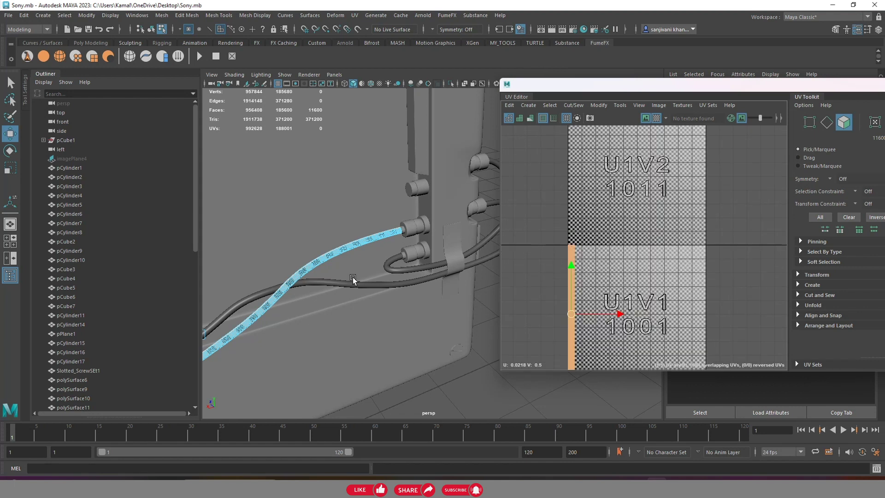
alt+drag(377, 272, 417, 258)
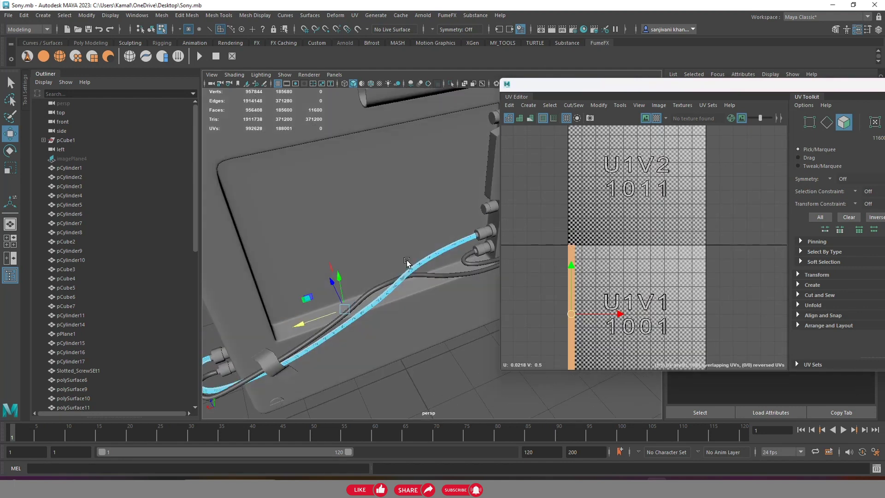
scroll(638, 267, up, 2)
key(r)
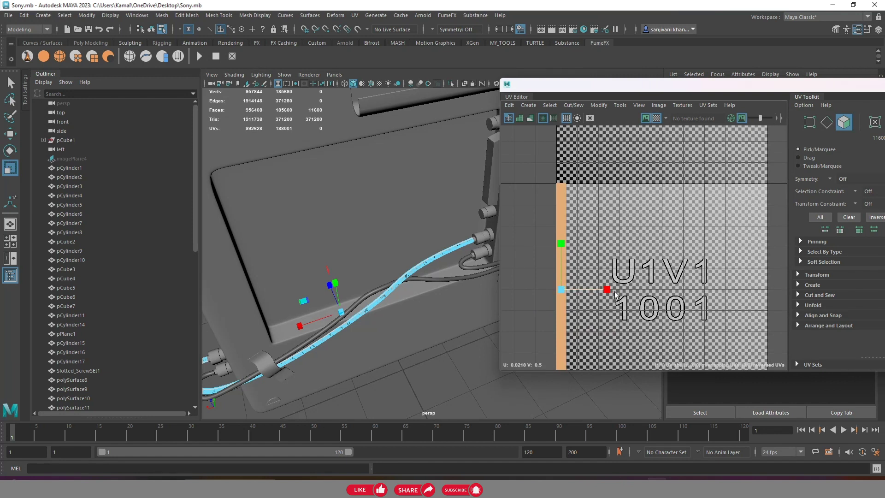
drag(599, 289, 620, 295)
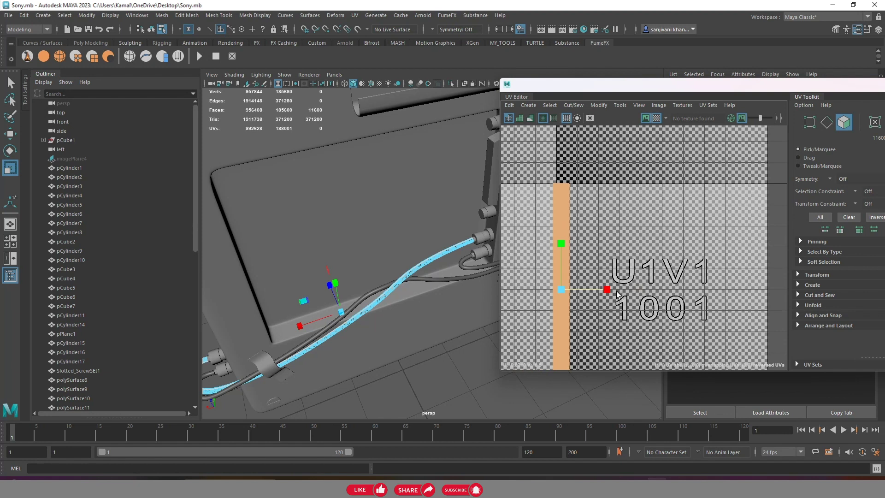
scroll(634, 253, down, 2)
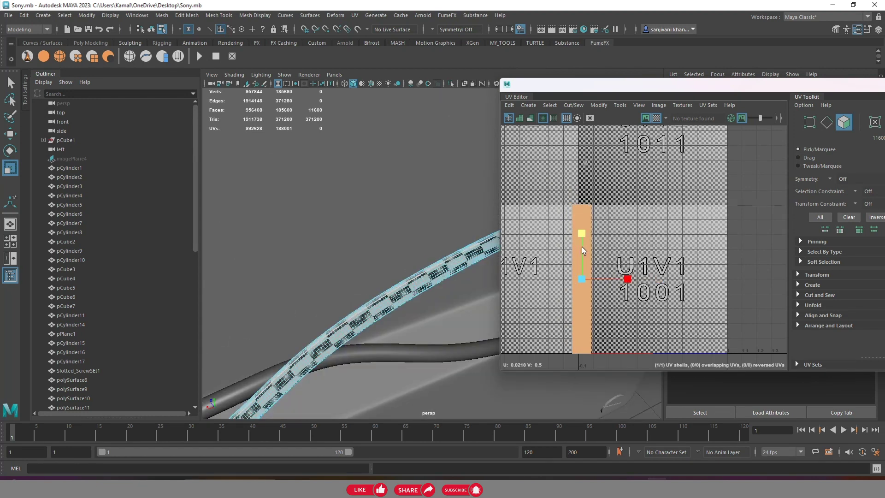
drag(582, 244, 582, 249)
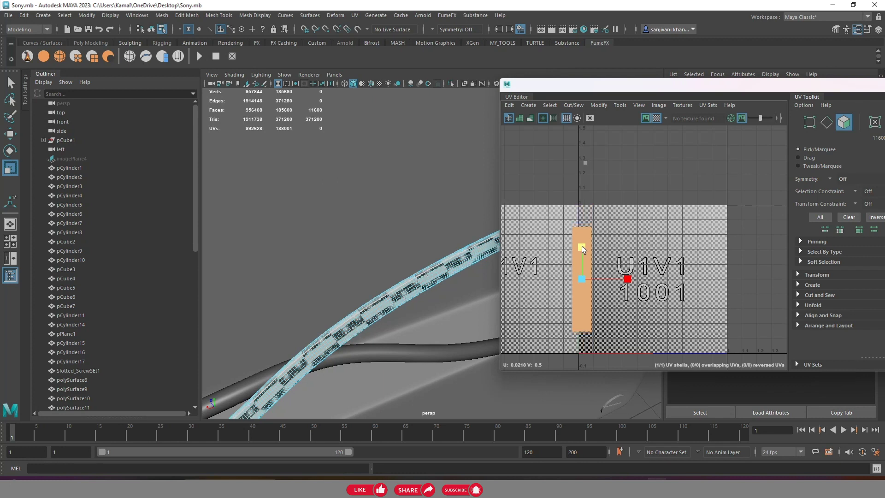
drag(582, 250, 581, 233)
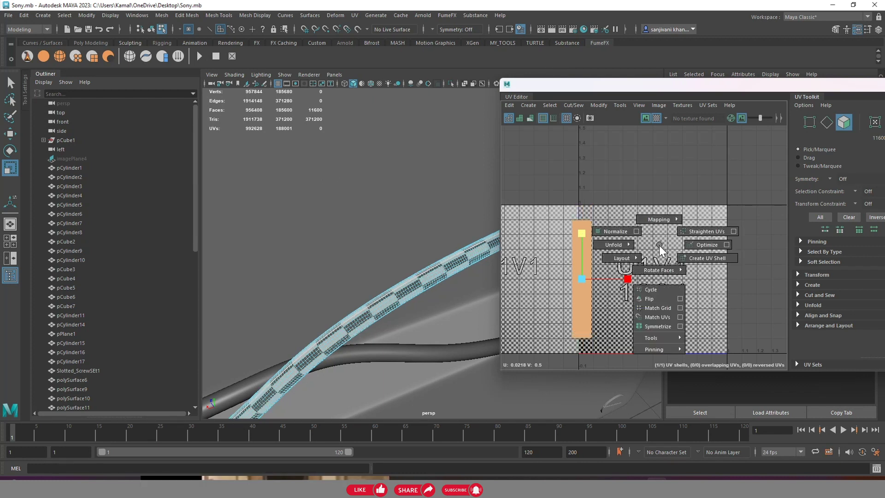
Lay out the strip as a tall band and slide it slightly left in the tile
shift+right_drag(659, 247, 595, 272)
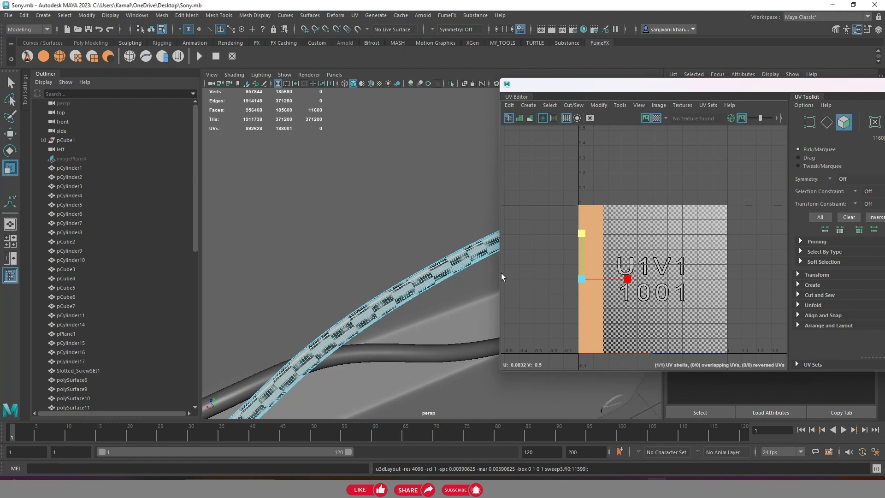
click(624, 278)
drag(624, 280, 620, 280)
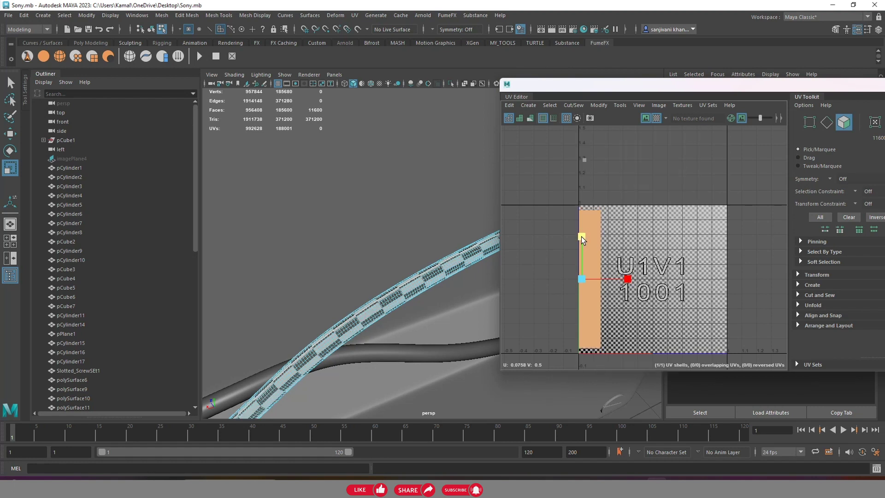
right_drag(438, 234, 476, 211)
Return to object mode and select the single cable plus the dark and looped cables
scroll(437, 226, down, 5)
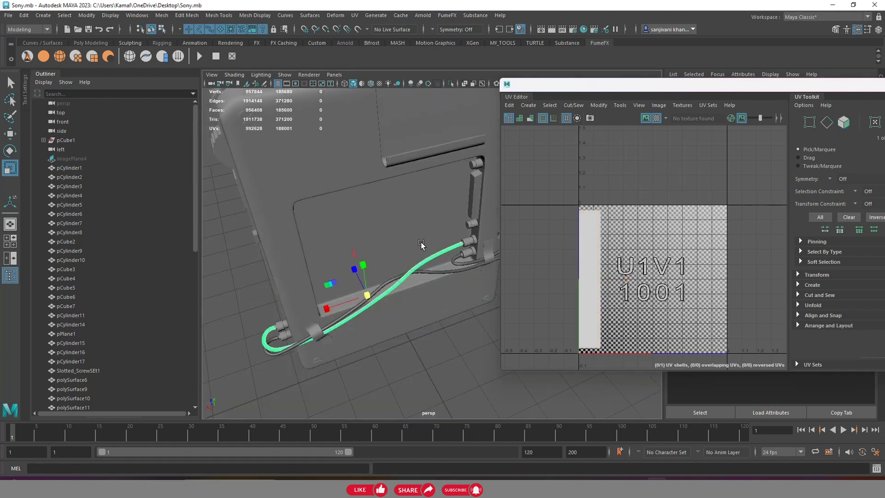
scroll(417, 226, up, 5)
mouse_move(419, 220)
alt+mouse_down()
mouse_move(417, 247)
mouse_move(451, 228)
alt+mouse_up()
key(F11)
right_drag(452, 229, 479, 189)
key(f)
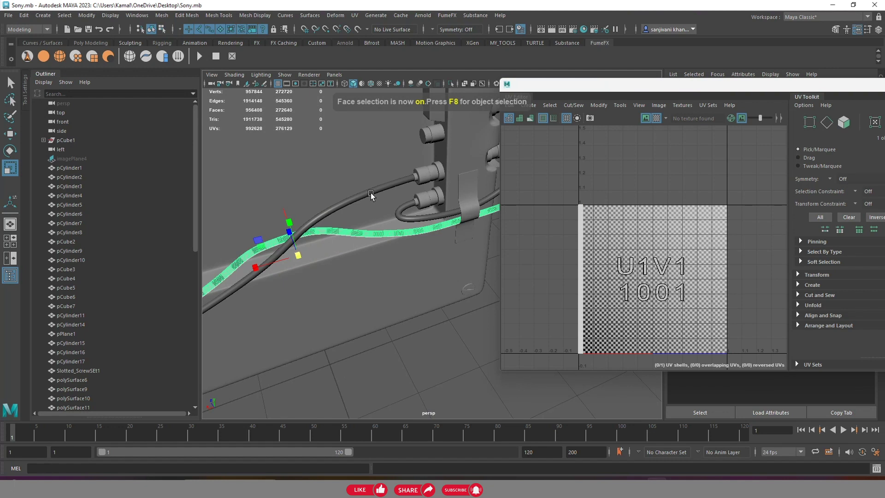
click(371, 194)
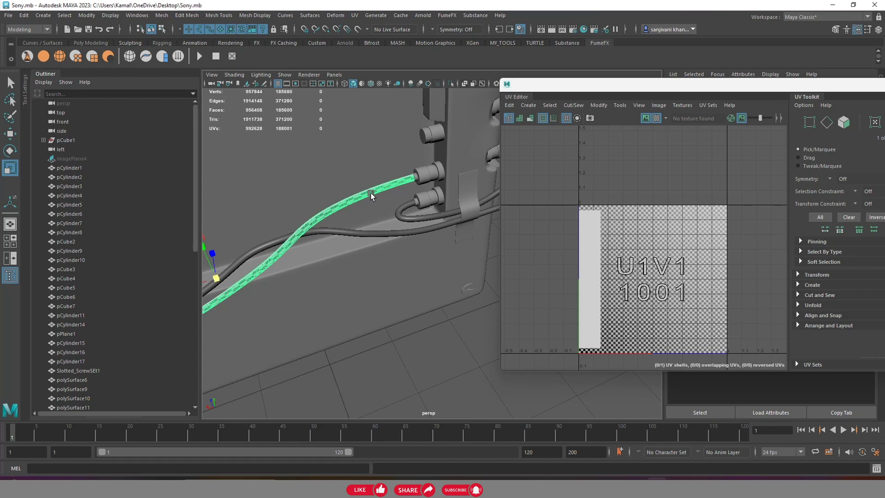
shift+click(377, 236)
shift+click(418, 217)
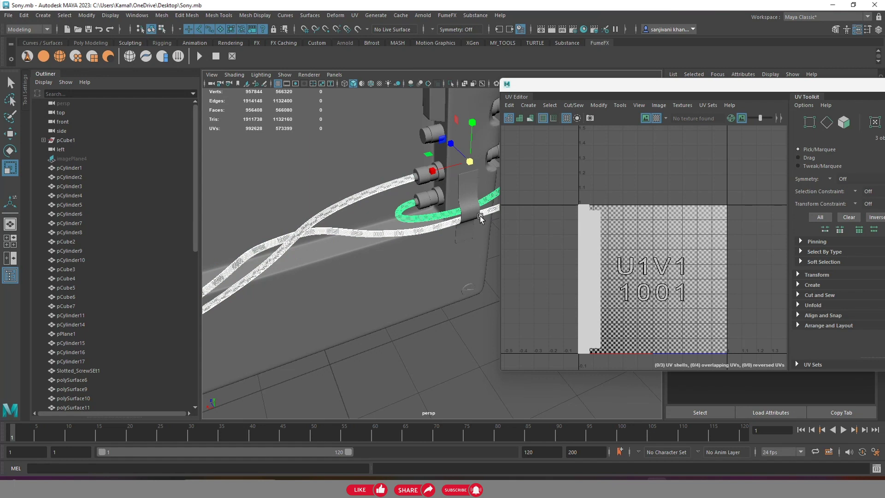
Lay out all three cables' UV shells together without overlaps in face mode
click(841, 124)
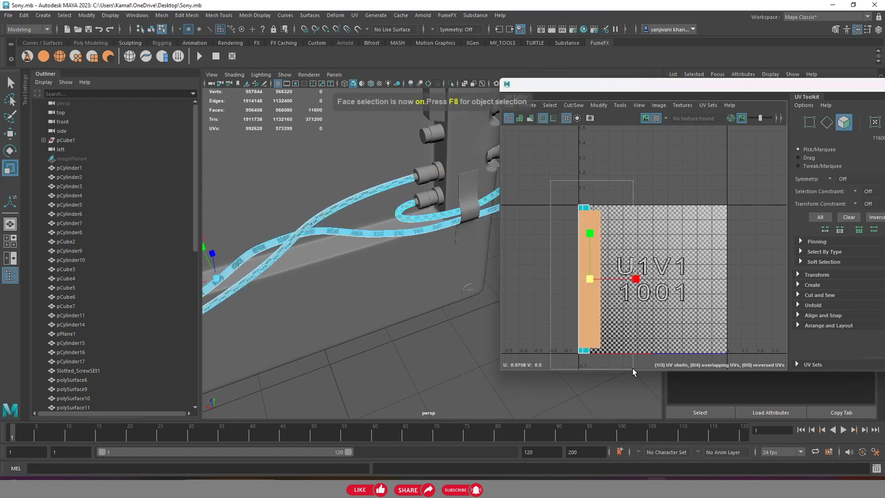
shift+right_drag(623, 249, 515, 284)
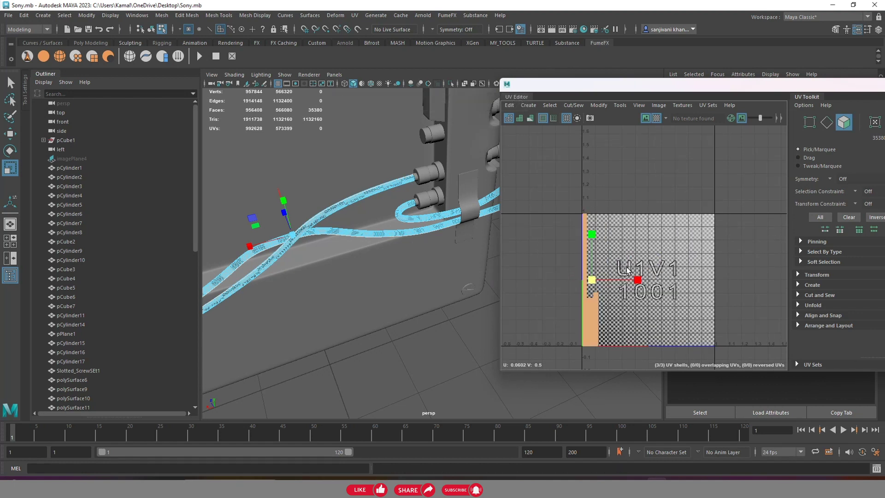
key(w)
alt+drag(483, 263, 442, 299)
mouse_move(442, 235)
right_down()
mouse_move(497, 235)
mouse_move(366, 239)
mouse_move(436, 233)
right_up()
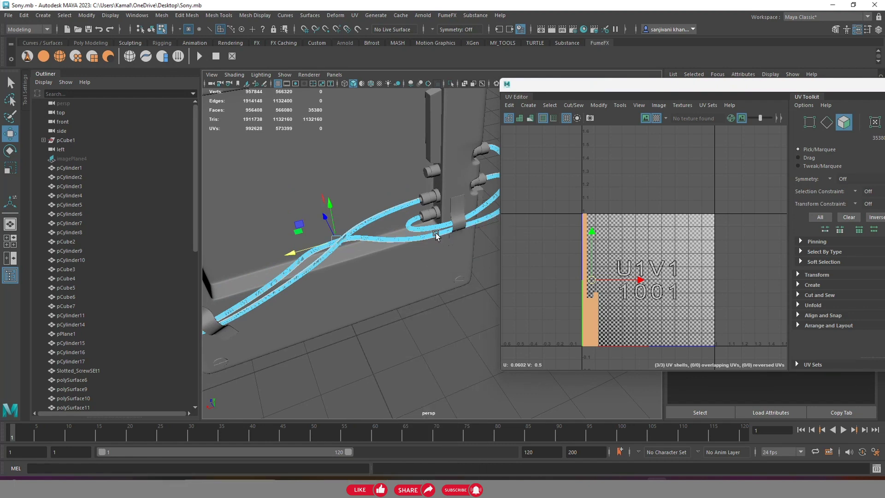
Move the three shells down into the tile below 1001, then return to objects and deselect
scroll(659, 268, down, 1)
scroll(659, 268, down, 1)
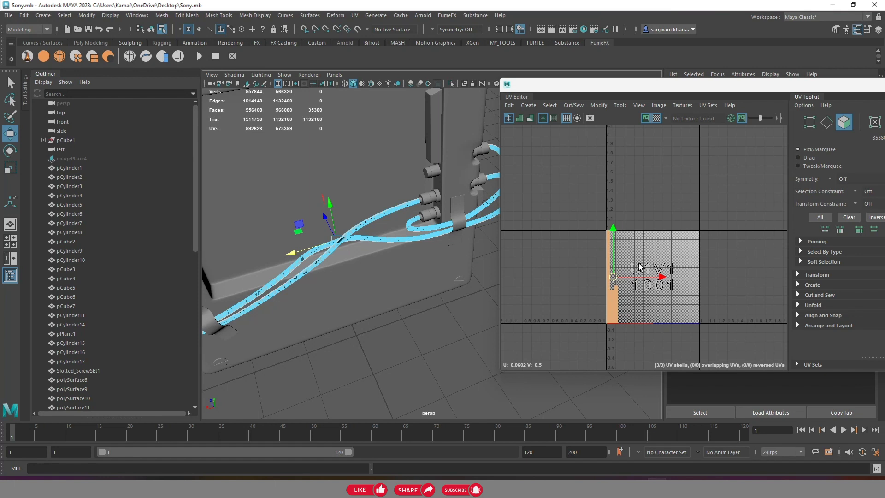
key(ctrl+u)
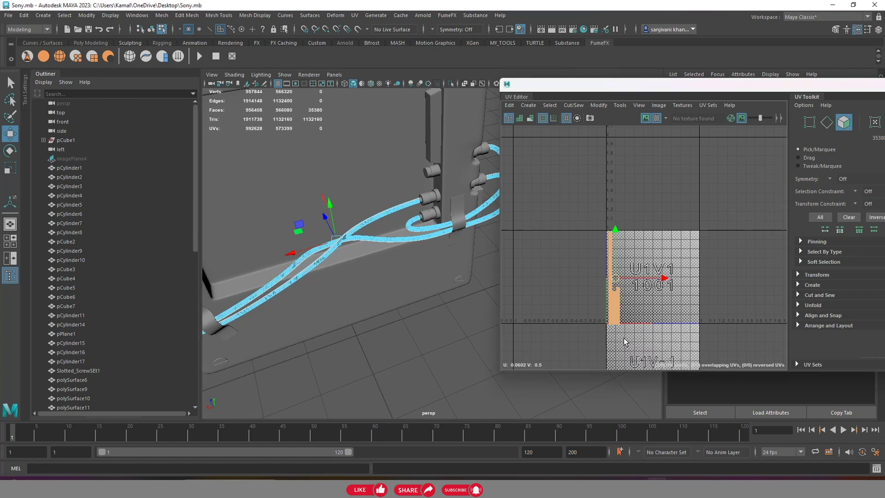
middle_drag(623, 345, 617, 339)
middle_drag(666, 276, 666, 282)
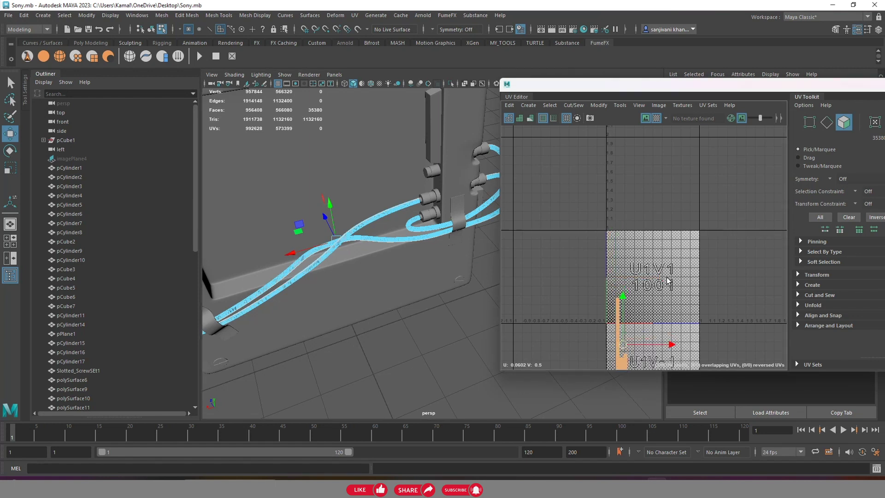
scroll(664, 283, down, 2)
scroll(659, 293, down, 2)
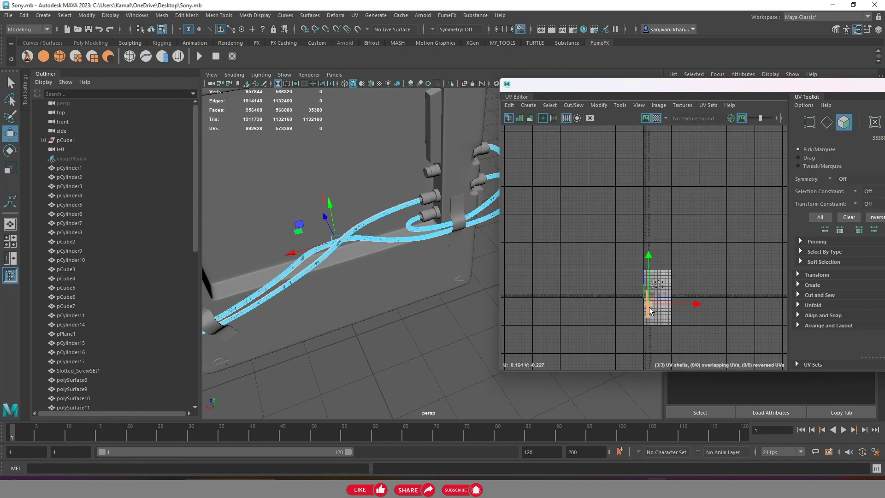
middle_drag(658, 344, 637, 369)
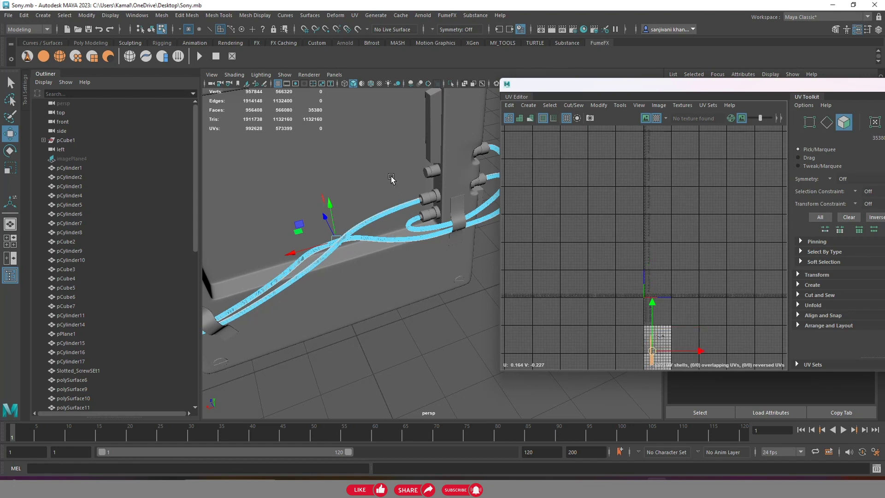
key(f)
right_drag(392, 176, 411, 164)
scroll(406, 315, down, 5)
click(405, 316)
Box-select every part of the device and convert the selection to faces
drag(278, 148, 447, 272)
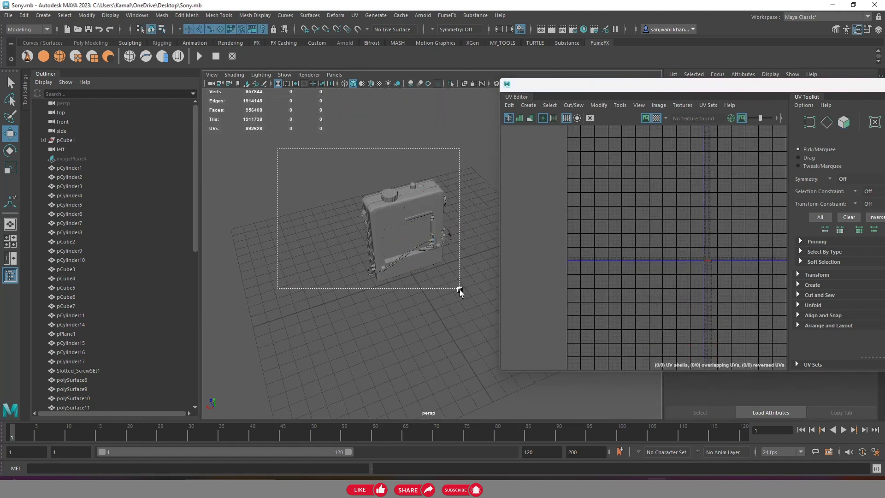
alt+middle_drag(729, 265, 582, 258)
scroll(582, 258, up, 2)
scroll(578, 247, up, 2)
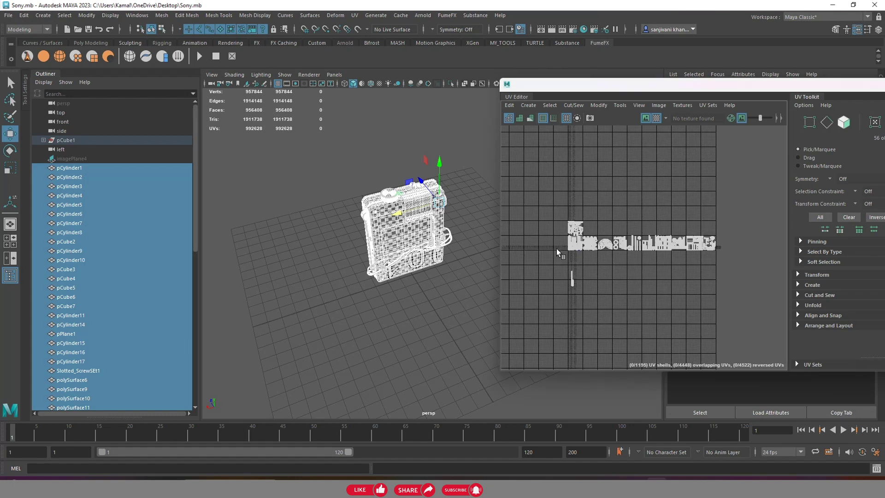
key(ctrl+F11)
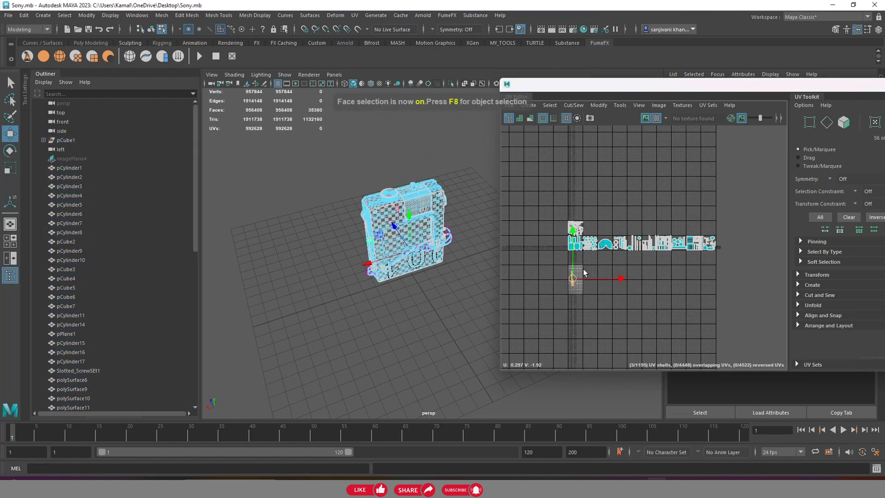
scroll(575, 281, up, 2)
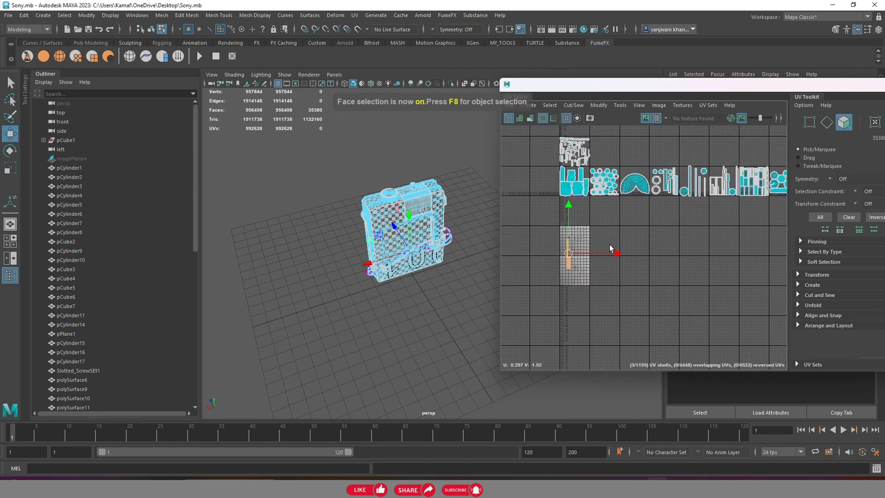
scroll(606, 238, up, 1)
scroll(598, 216, up, 1)
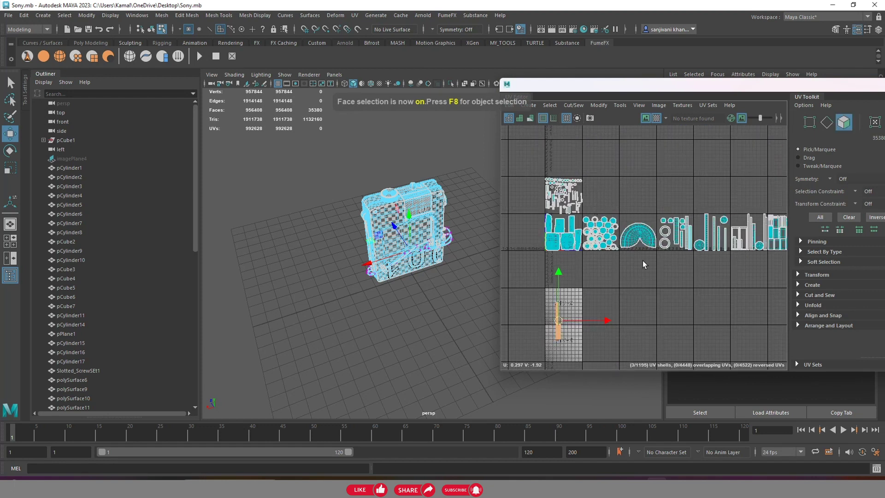
Move the long UV shell up into tile 1012 beside the packed shells
middle_drag(573, 304, 601, 190)
scroll(632, 187, up, 2)
scroll(635, 197, up, 1)
scroll(635, 239, up, 1)
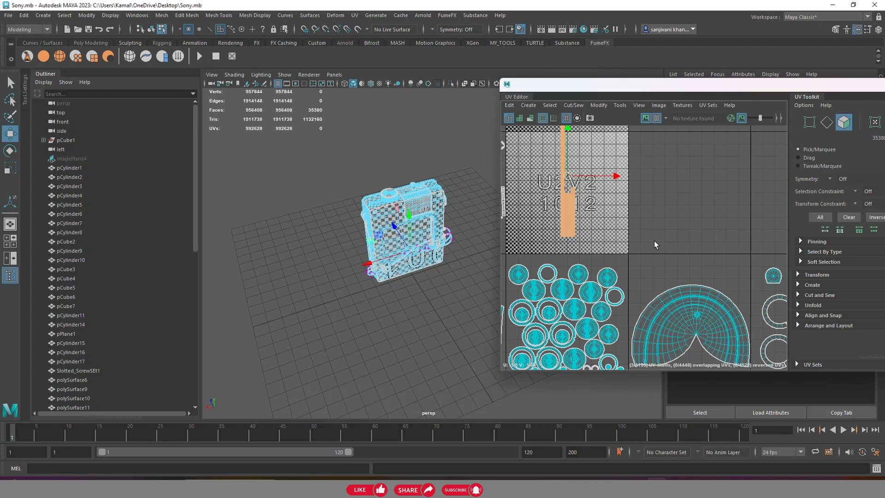
scroll(647, 189, up, 1)
scroll(613, 212, up, 1)
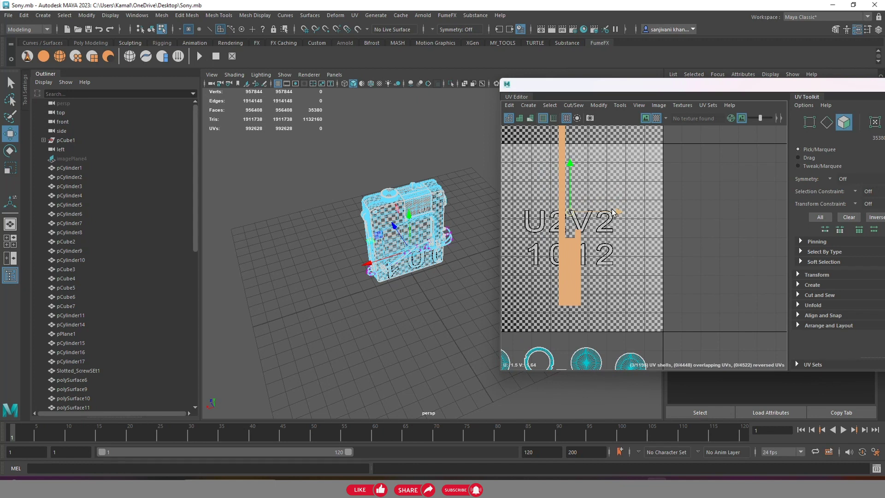
scroll(595, 229, down, 2)
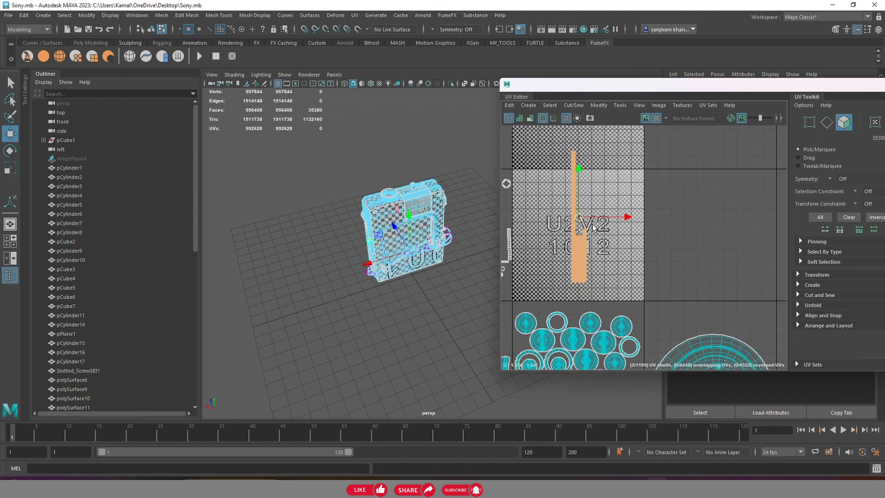
scroll(595, 229, down, 2)
scroll(586, 228, down, 1)
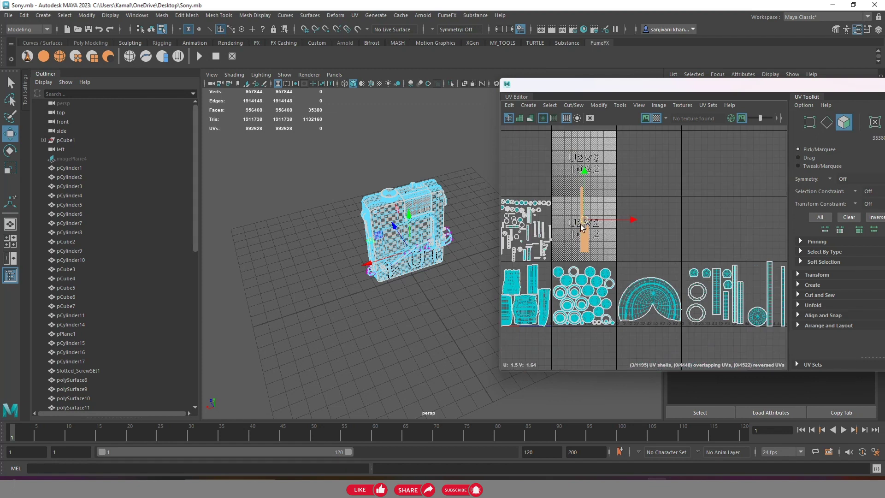
Nudge the long shell into place within tile 1012 and scale it down slightly
drag(581, 227, 582, 231)
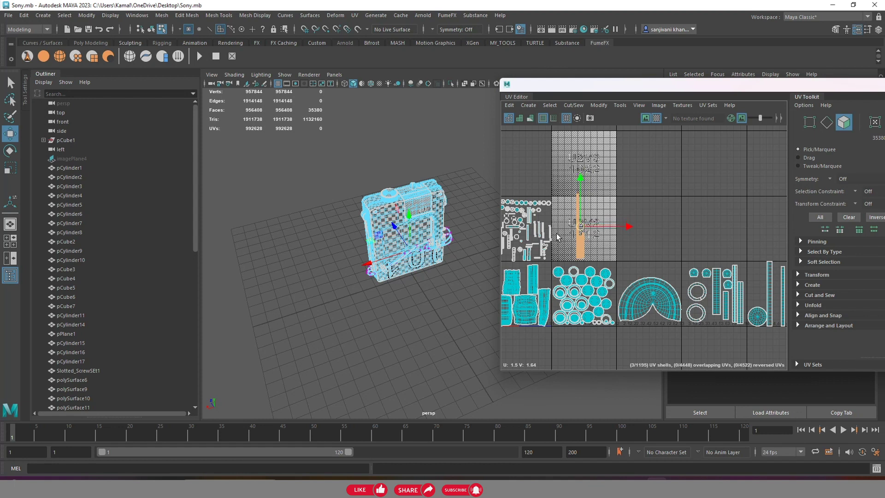
key(r)
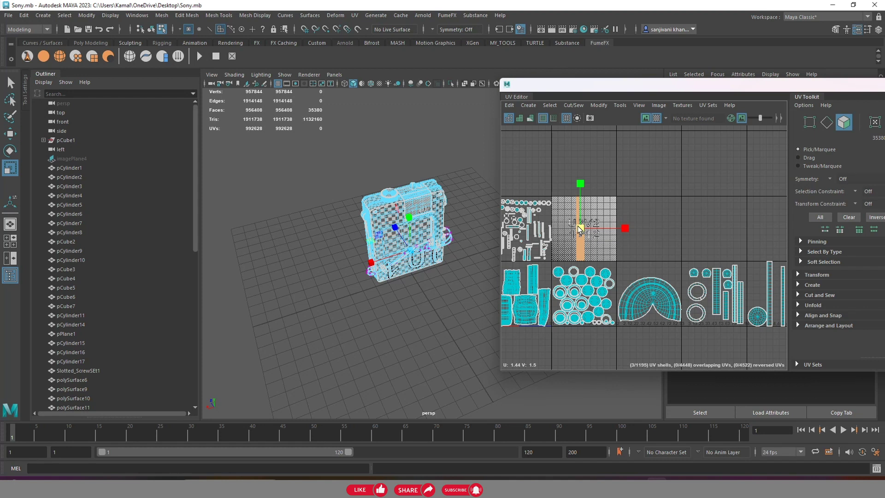
drag(580, 228, 581, 240)
scroll(581, 241, up, 1)
scroll(581, 240, up, 1)
right_click(339, 187)
Marquee-select every part of the Sony model
click(384, 172)
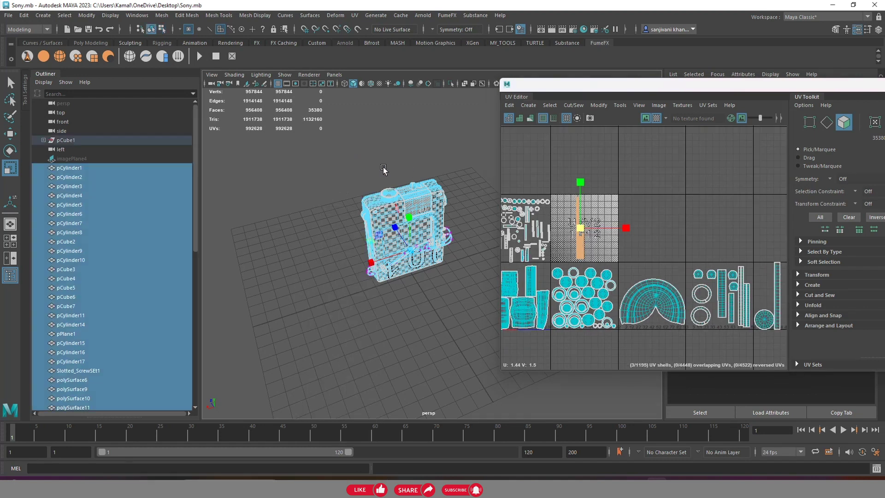
mouse_move(388, 197)
alt+mouse_down()
mouse_move(411, 214)
mouse_move(371, 173)
mouse_move(433, 262)
alt+mouse_up()
scroll(431, 277, up, 3)
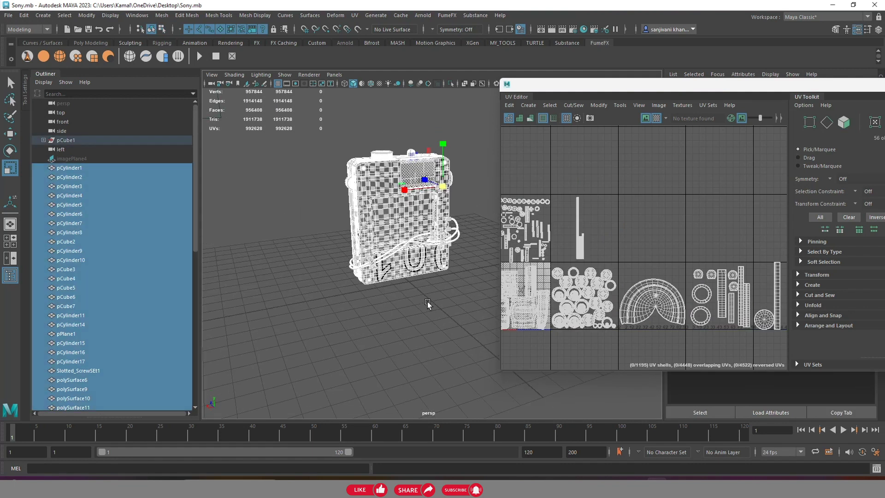
click(430, 313)
drag(473, 320, 437, 263)
Deselect the model and orbit to a three-quarter view of it
mouse_move(418, 142)
alt+mouse_down()
mouse_move(468, 211)
mouse_move(362, 235)
alt+mouse_up()
key(w)
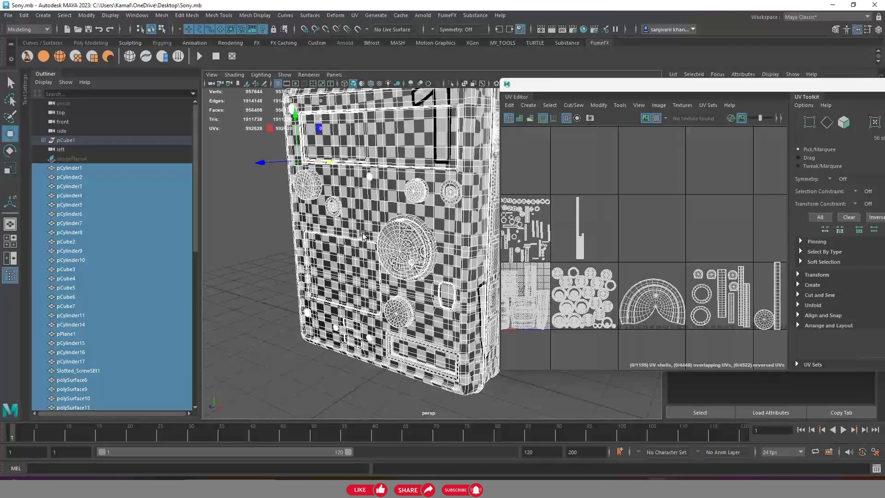
scroll(363, 235, down, 5)
scroll(455, 239, up, 2)
click(456, 239)
scroll(455, 240, up, 8)
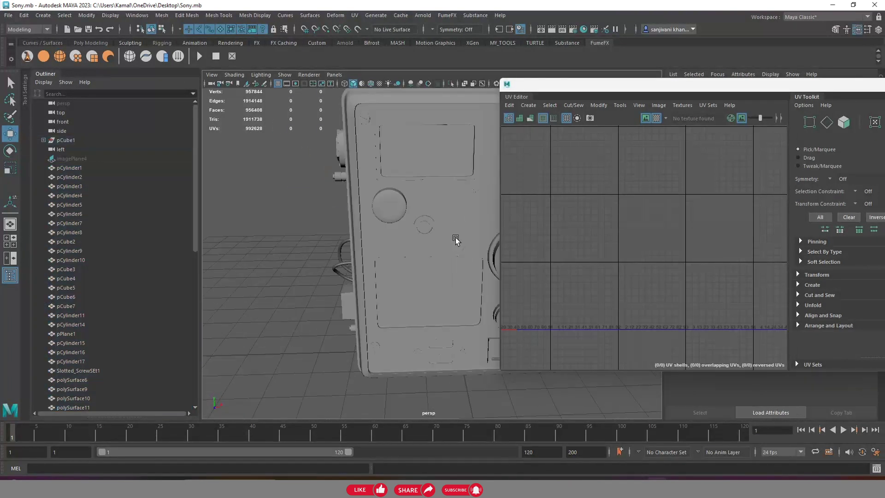
scroll(455, 240, down, 5)
alt+drag(363, 248, 428, 254)
scroll(443, 230, down, 3)
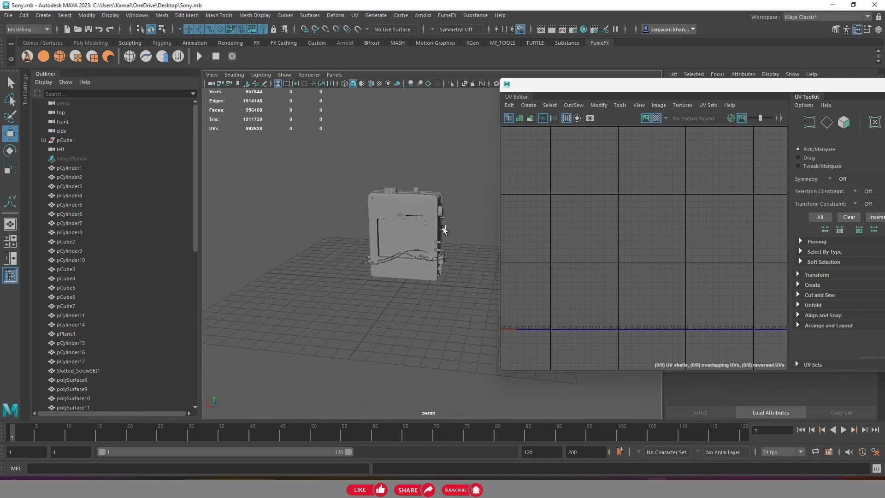
Assign the existing lambert1 material to all marquee-selected parts, then clear the selection
drag(335, 155, 463, 331)
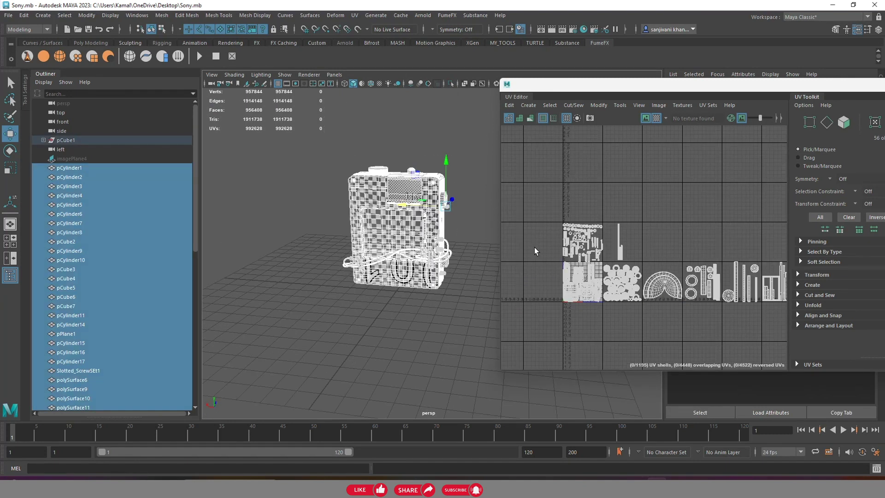
scroll(396, 231, up, 5)
scroll(599, 267, up, 4)
scroll(588, 283, up, 4)
scroll(590, 279, down, 4)
scroll(590, 278, down, 3)
right_click(406, 198)
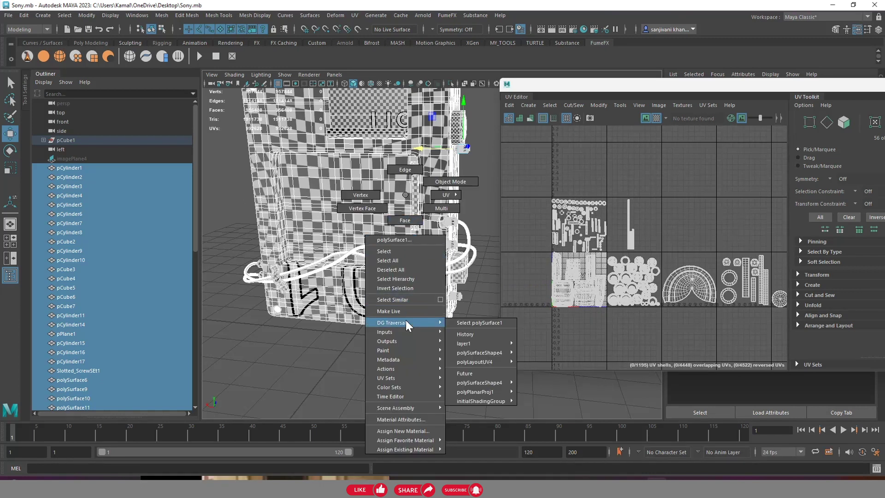
mouse_move(405, 449)
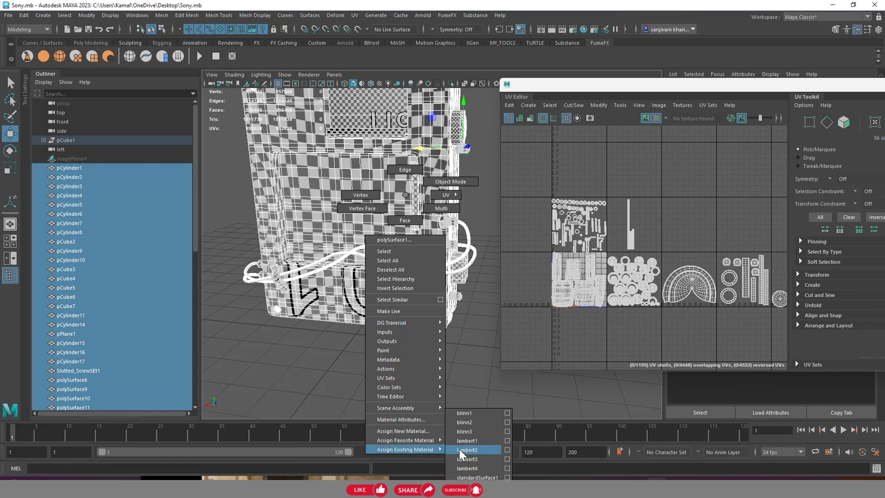
click(472, 440)
click(360, 361)
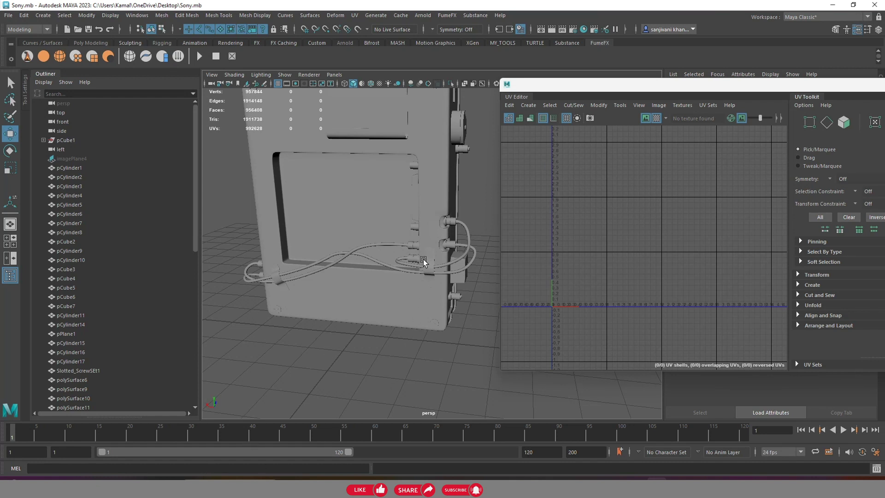
Frame the whole device at a lower angle with Wireframe on Shaded enabled
key(f)
mouse_move(528, 223)
alt+mouse_down()
mouse_move(422, 172)
mouse_move(368, 237)
alt+mouse_up()
scroll(447, 207, up, 5)
scroll(447, 207, down, 5)
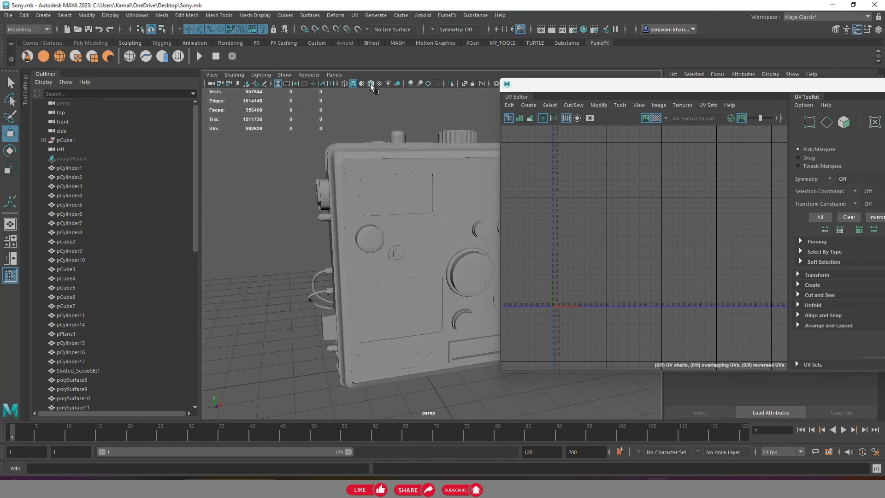
click(370, 84)
Select the coiled cable to show its UVs and save the scene
scroll(405, 210, down, 5)
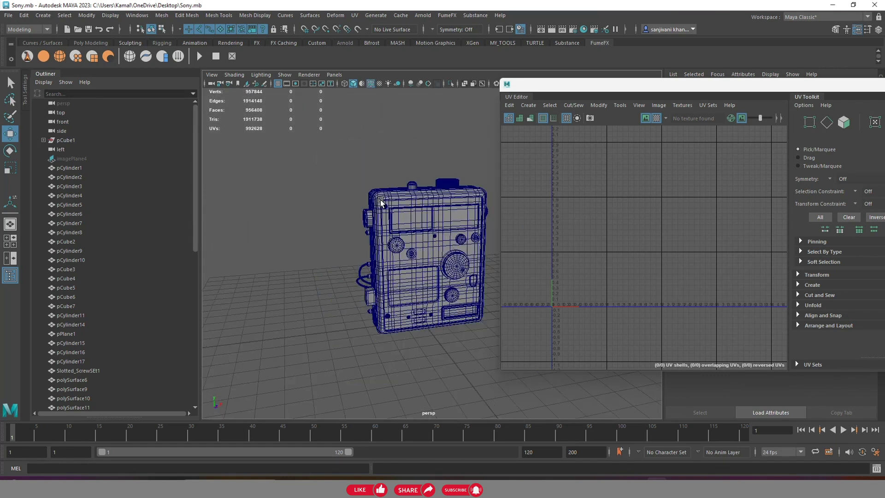
click(402, 210)
key(ctrl+s)
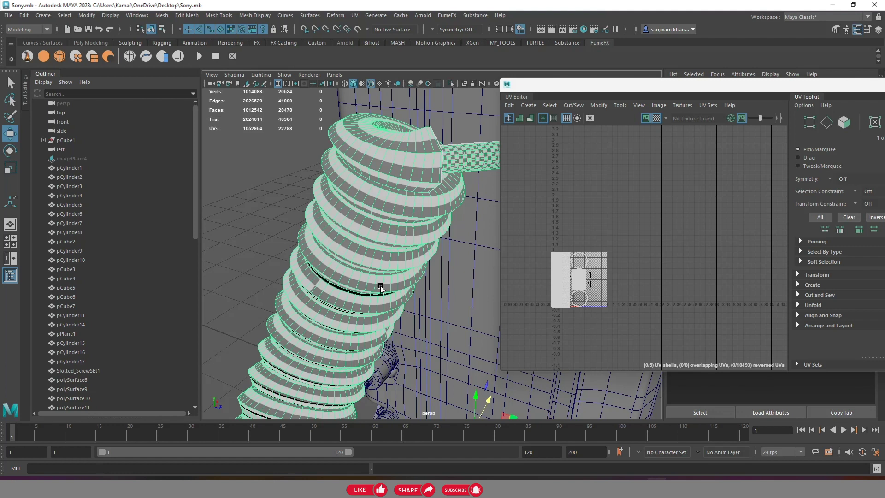
Isolate Select the coiled cable so only it is shown
scroll(382, 291, down, 5)
click(333, 249)
alt+drag(333, 249, 369, 256)
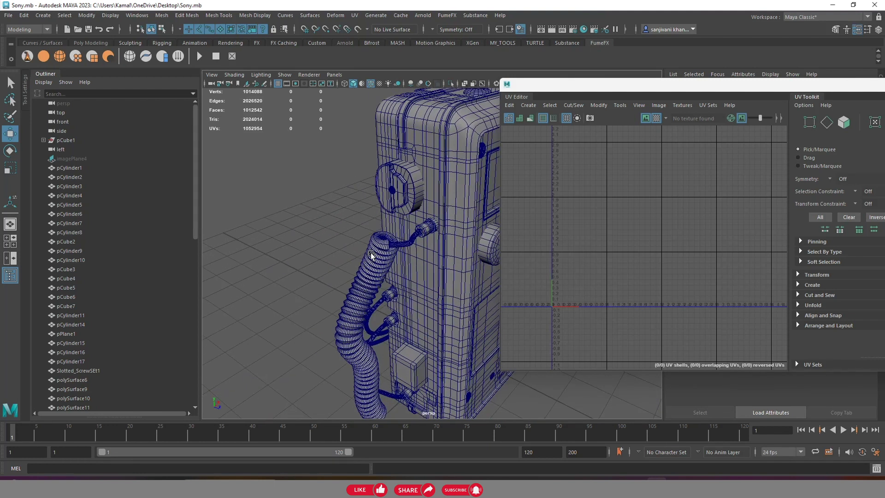
click(365, 255)
click(451, 83)
Reselect the isolated cable and frame the whole tilted coil in view
click(311, 227)
mouse_move(311, 227)
alt+right_down()
mouse_move(443, 291)
mouse_move(401, 281)
alt+right_up()
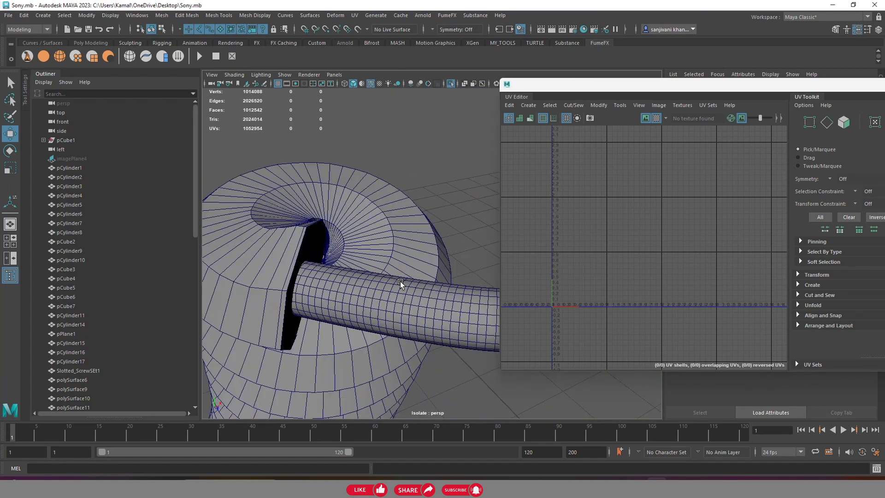
click(401, 280)
alt+right_drag(344, 267, 334, 249)
alt+drag(335, 249, 340, 221)
mouse_move(339, 221)
alt+right_down()
mouse_move(355, 247)
mouse_move(353, 274)
alt+right_up()
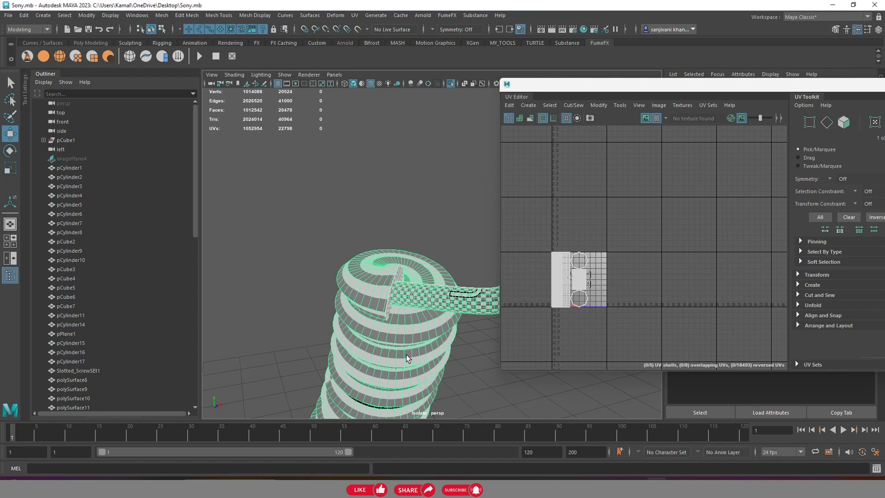
mouse_move(407, 357)
alt+mouse_down()
mouse_move(416, 231)
mouse_move(406, 258)
alt+mouse_up()
scroll(604, 254, up, 2)
scroll(604, 254, up, 2)
scroll(604, 253, up, 2)
scroll(604, 253, down, 2)
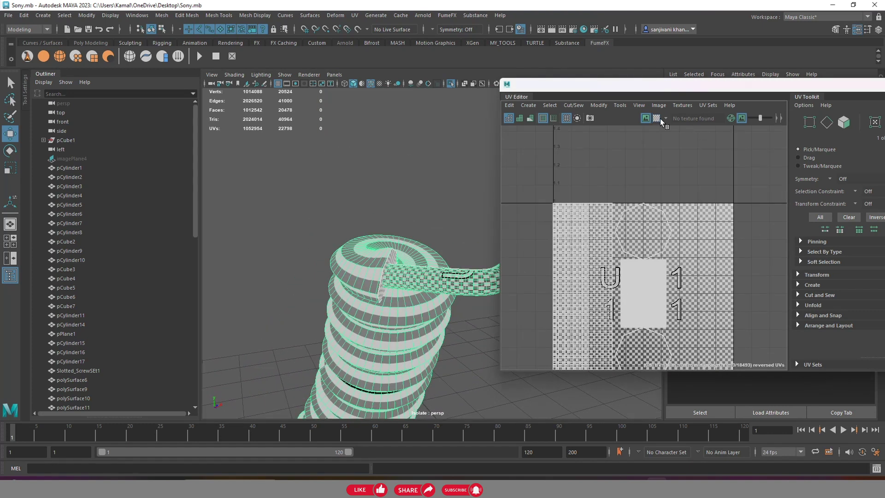
Turn off the checker and move the straight tube's UV shell right to about U 1
click(656, 118)
scroll(578, 235, down, 1)
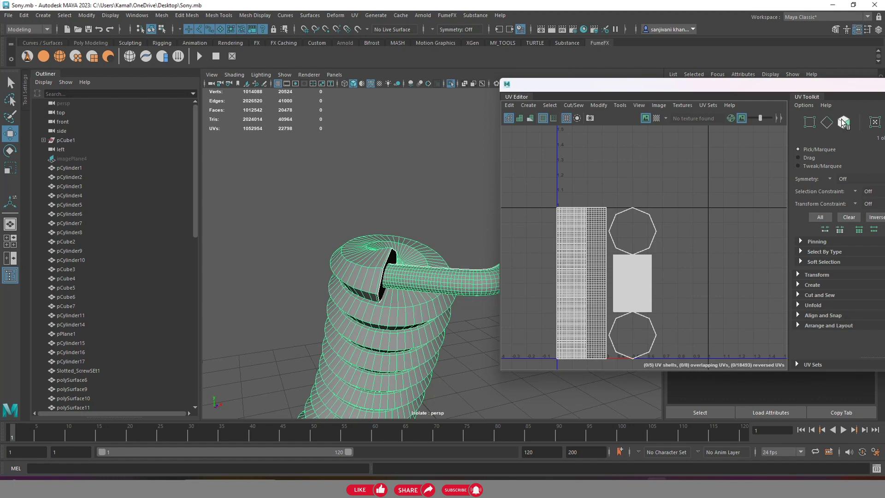
key(ctrl+F11)
click(594, 261)
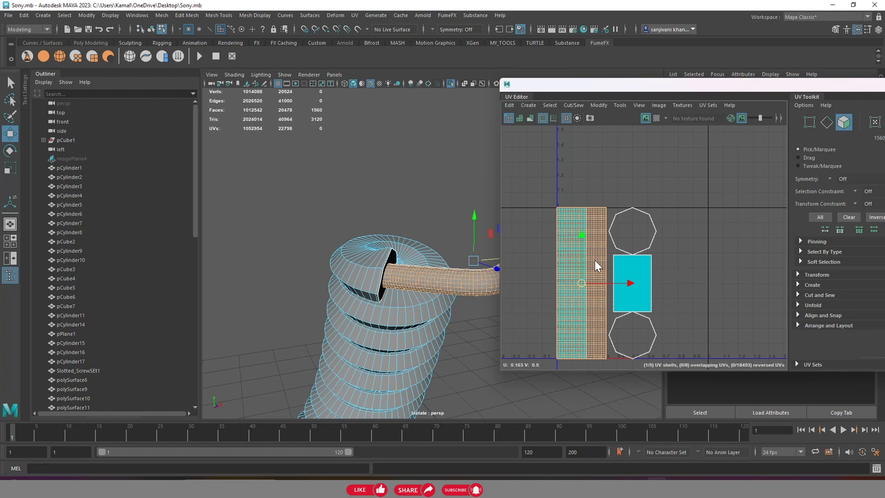
scroll(396, 299, down, 5)
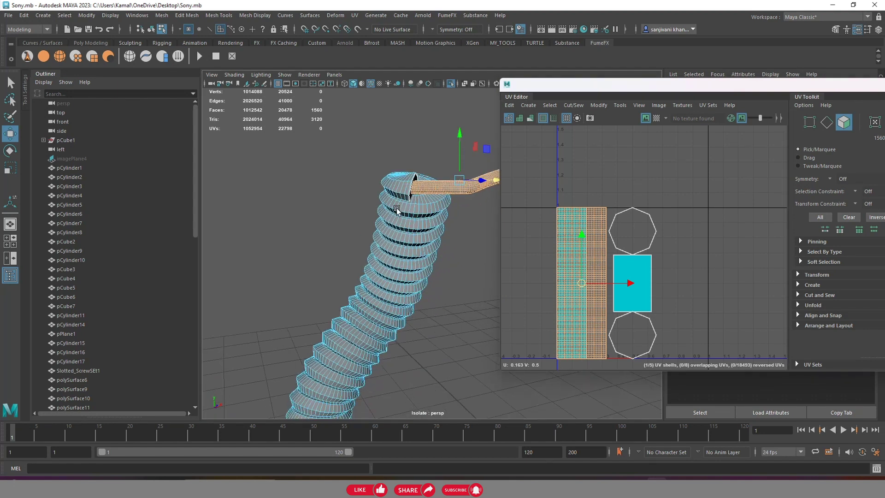
drag(582, 283, 704, 282)
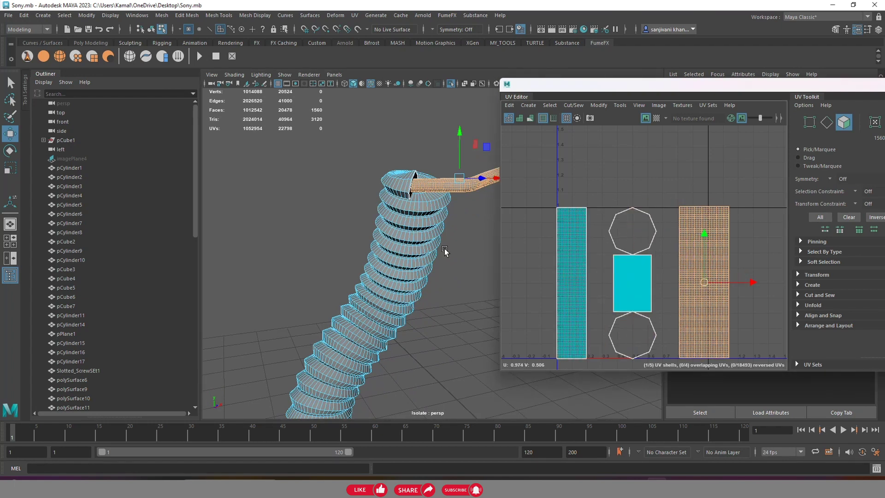
Select all of the cable's UV shells and Unfold them from the marking menu
click(407, 236)
scroll(641, 261, up, 3)
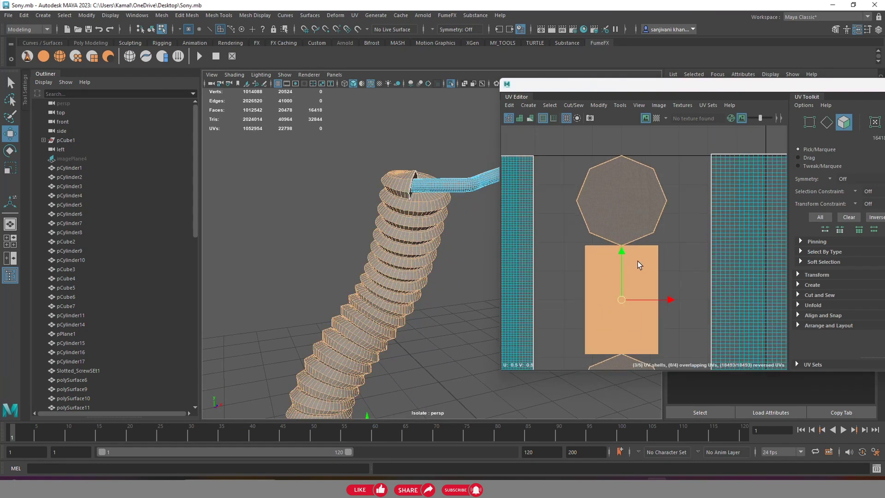
scroll(641, 261, down, 3)
drag(553, 199, 722, 350)
scroll(634, 261, down, 3)
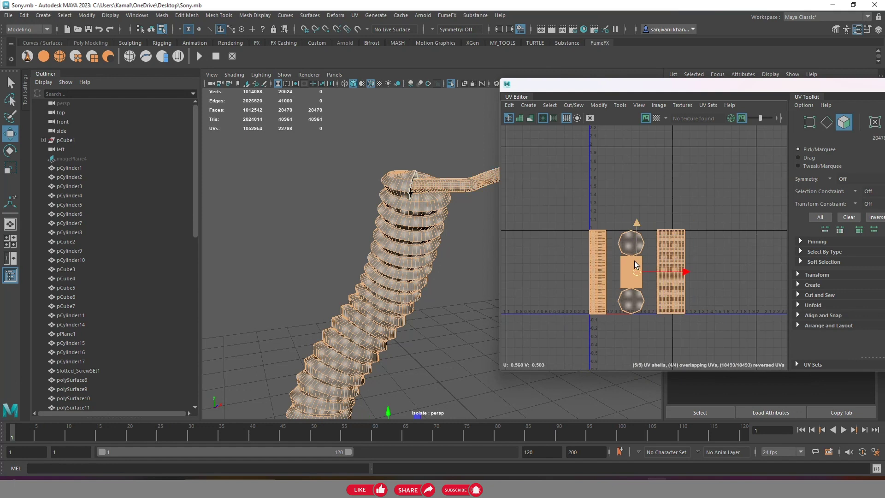
shift+right_drag(634, 261, 569, 269)
Maximize the UV Editor and orient the rectangular UV shell upright with Orient Shells
scroll(619, 260, down, 3)
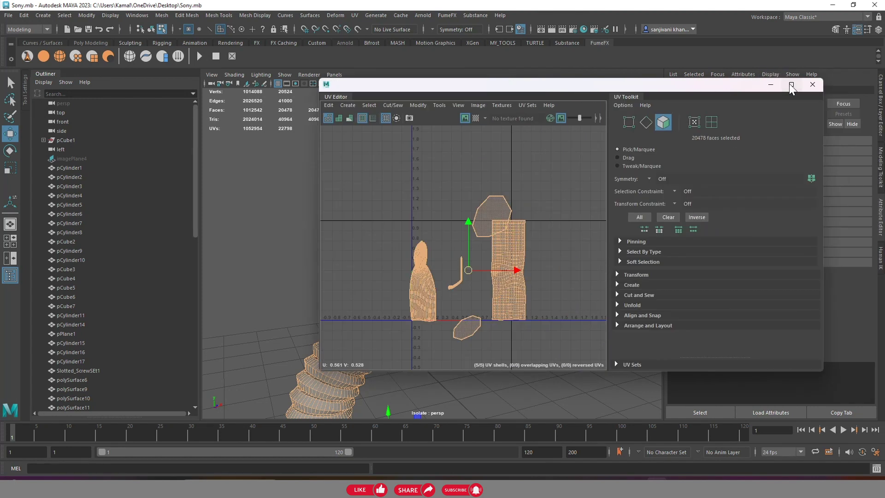
click(792, 82)
alt+middle_drag(378, 280, 390, 262)
scroll(436, 225, down, 1)
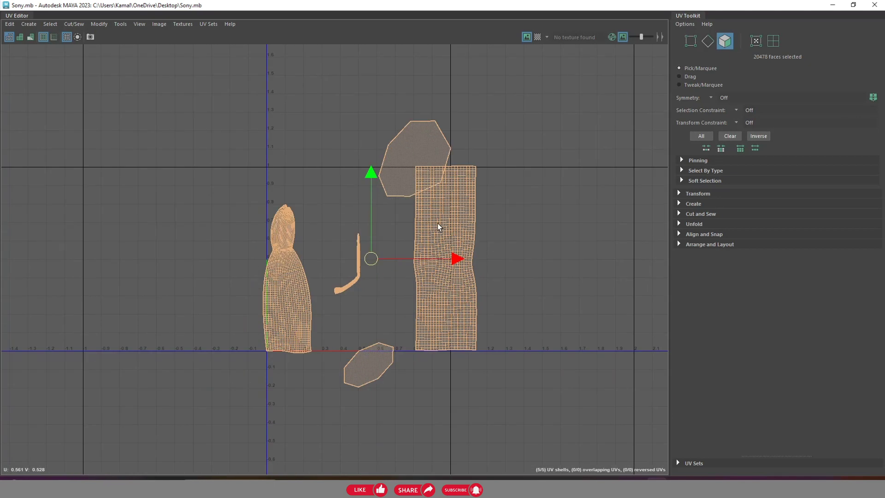
click(457, 210)
click(680, 243)
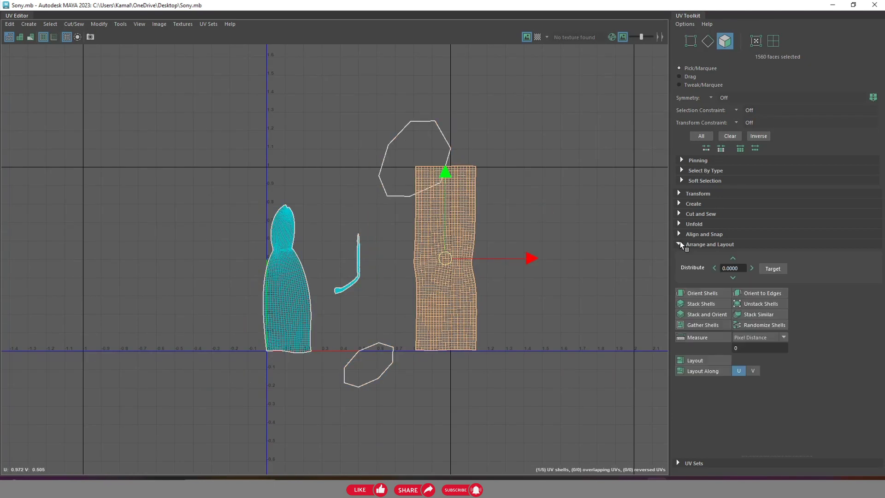
click(693, 294)
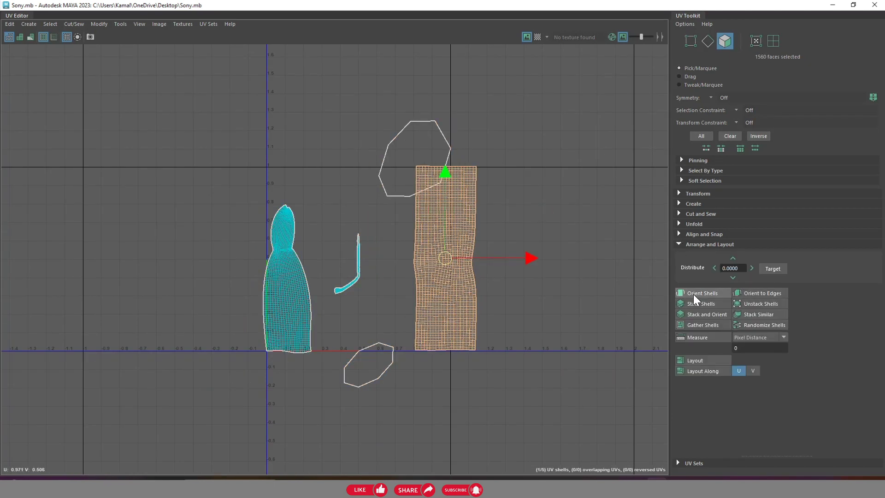
Unfold the rectangular shell from the UV Toolkit's Unfold section
click(679, 224)
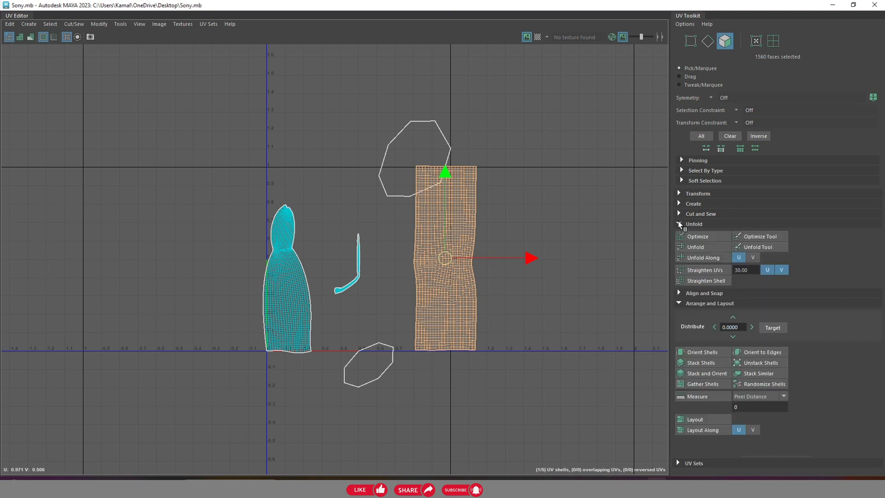
click(679, 193)
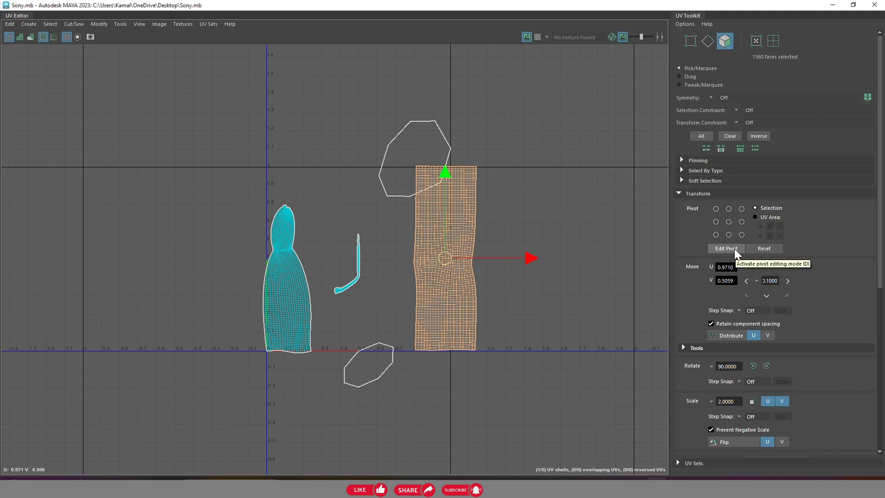
scroll(809, 319, down, 1)
scroll(796, 326, down, 2)
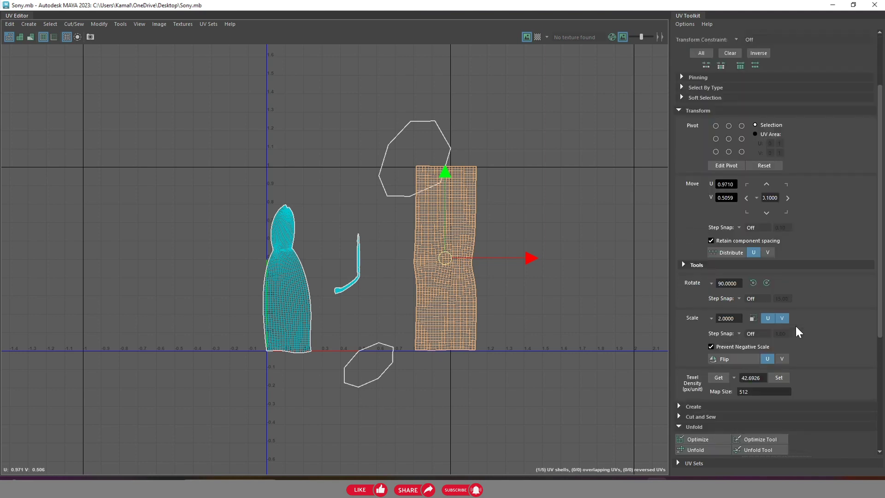
scroll(796, 325, down, 5)
scroll(789, 313, down, 1)
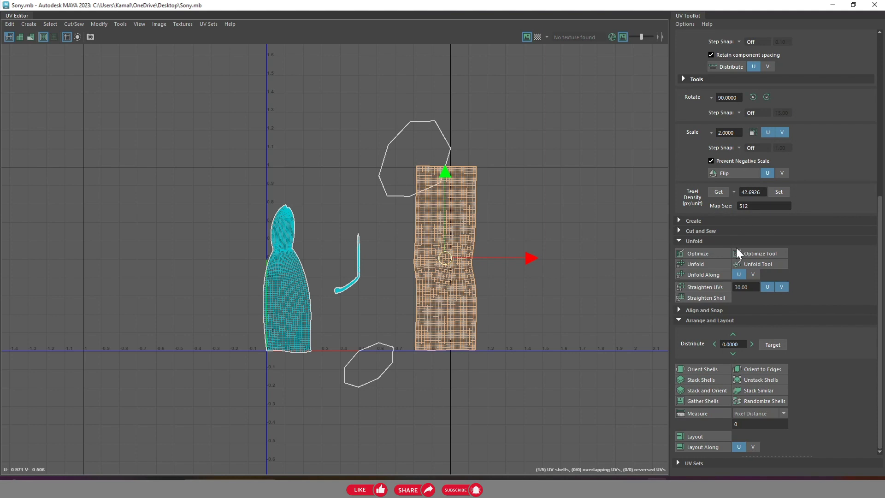
click(694, 263)
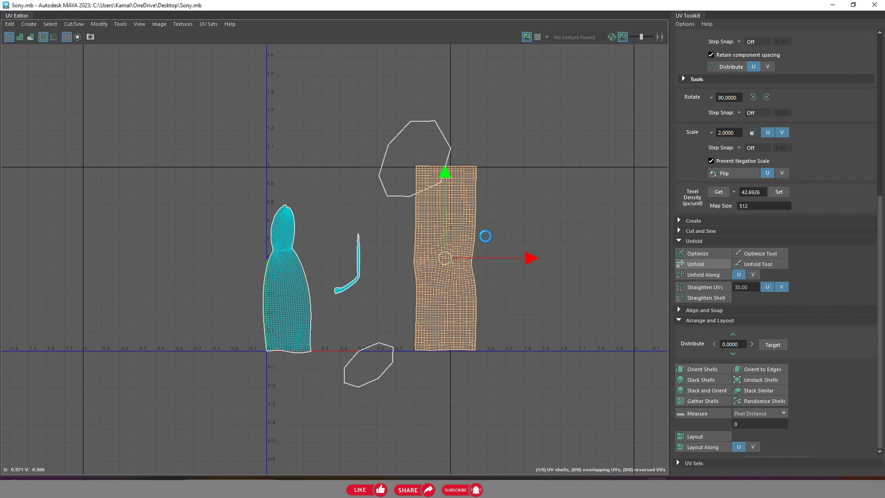
Optimize the rectangular shell and move it right, past U 1
scroll(485, 236, down, 1)
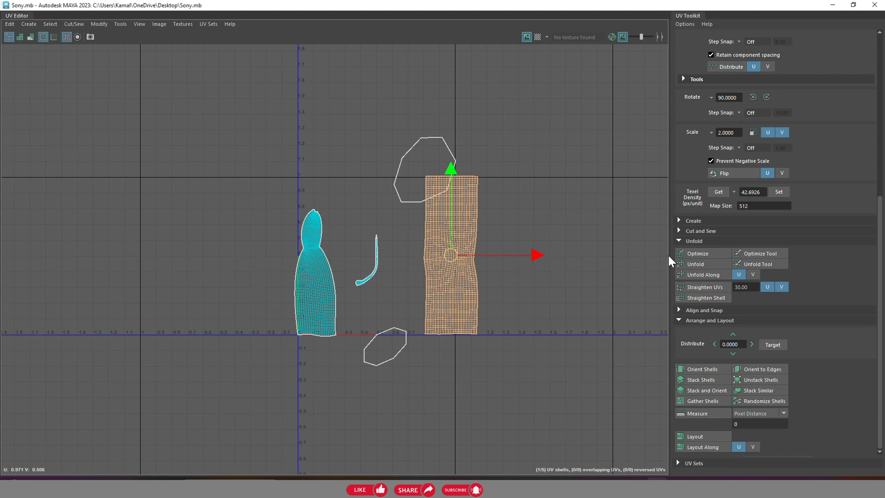
click(698, 253)
scroll(446, 240, up, 1)
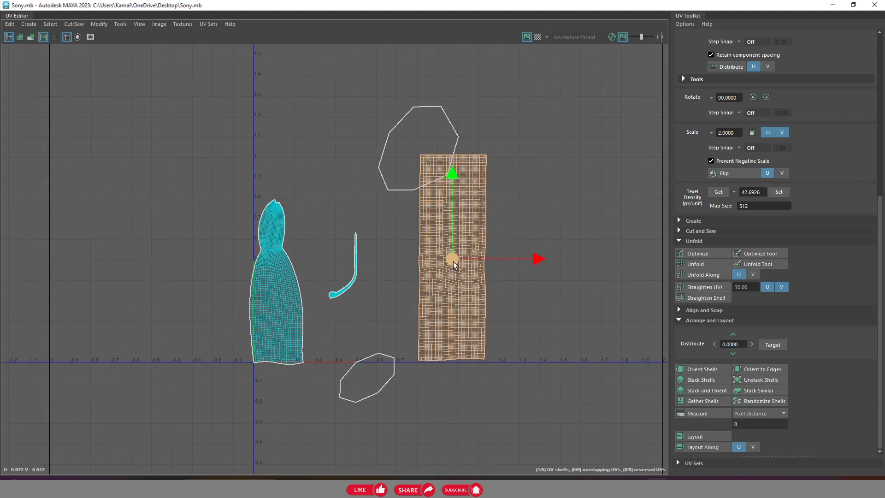
drag(449, 259, 524, 264)
click(760, 253)
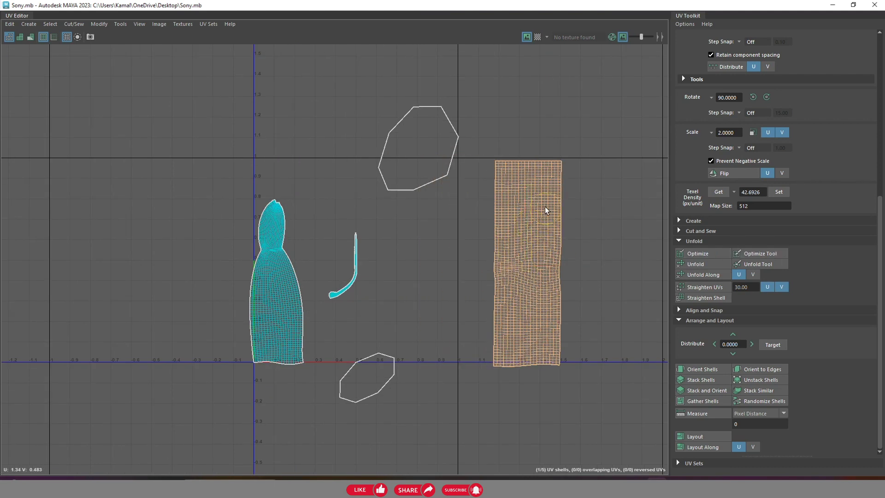
click(697, 291)
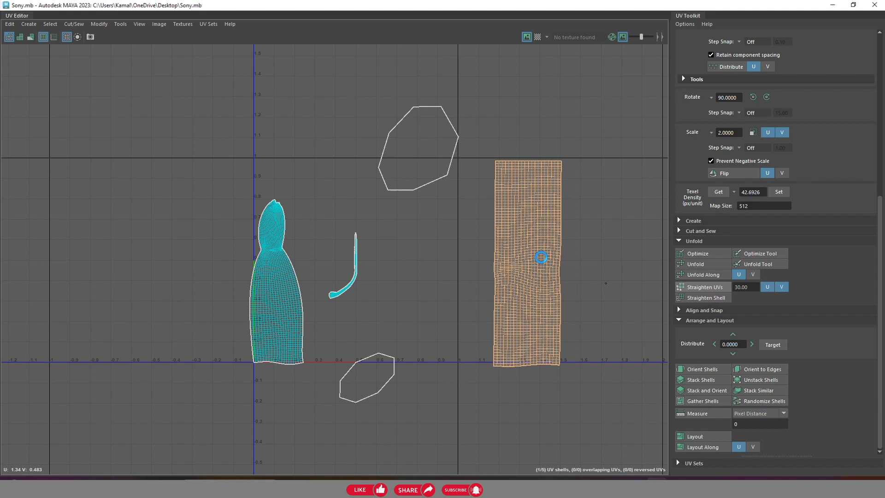
scroll(541, 256, up, 2)
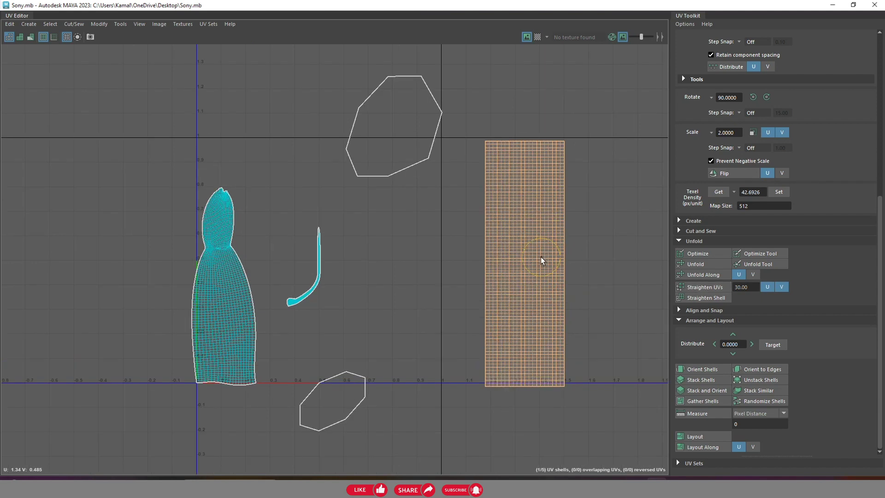
key(w)
Optimize the bottle-shaped shell, brush-relax its middle, and activate Straighten UVs
click(246, 289)
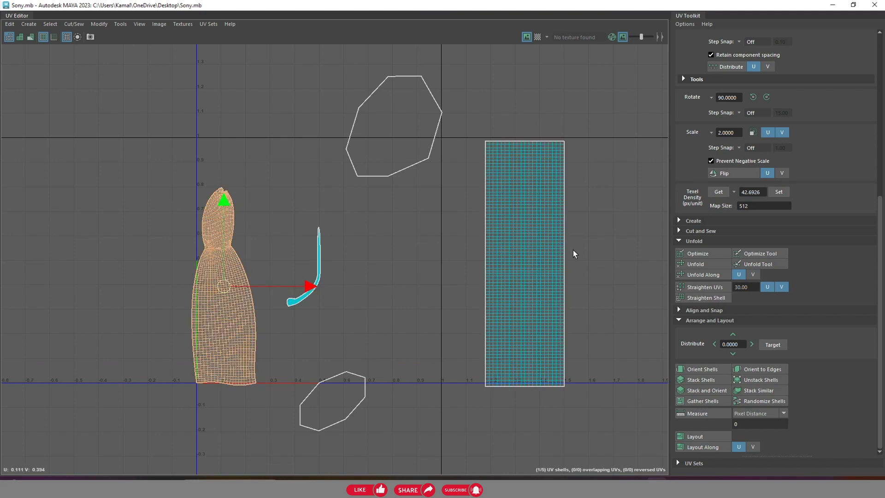
click(705, 255)
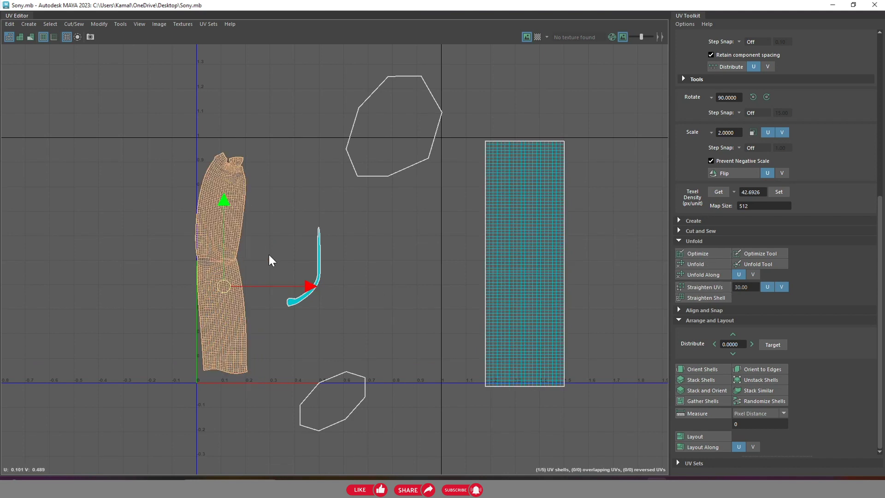
click(750, 255)
mouse_move(258, 157)
mouse_down()
mouse_move(197, 306)
mouse_move(227, 281)
mouse_up()
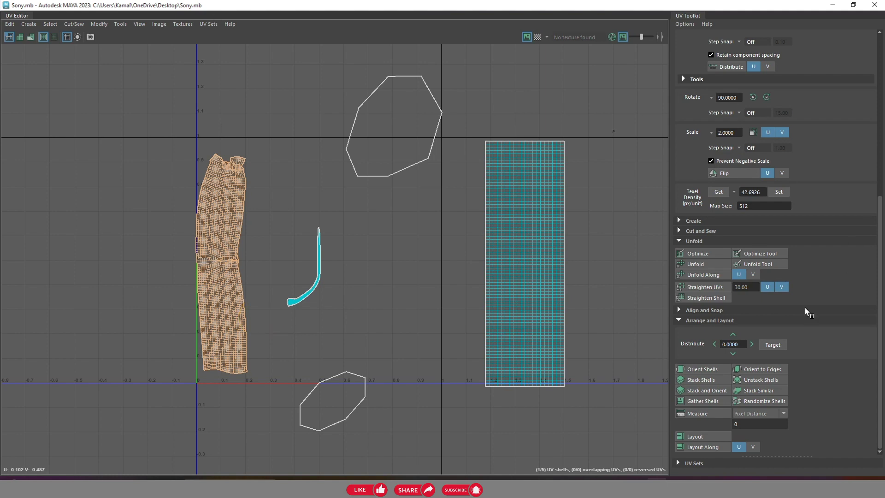
click(710, 287)
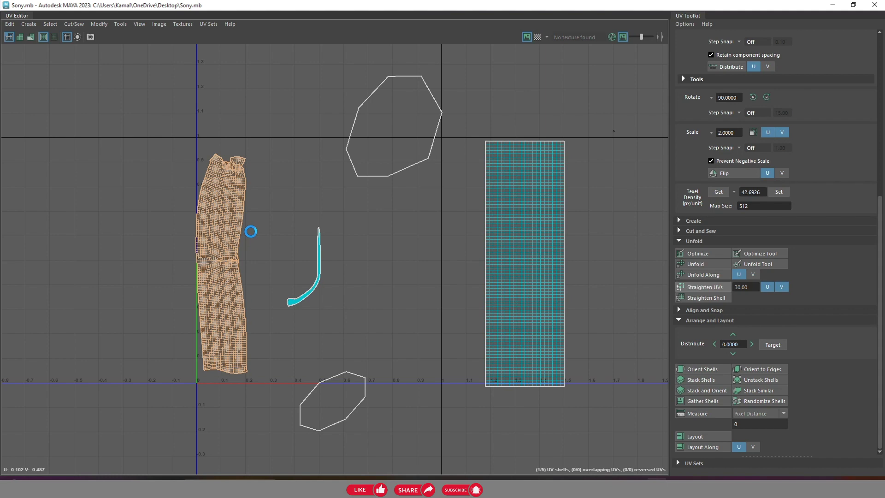
Relax the crumpled top of the long strip with the Optimize brush
scroll(251, 231, up, 3)
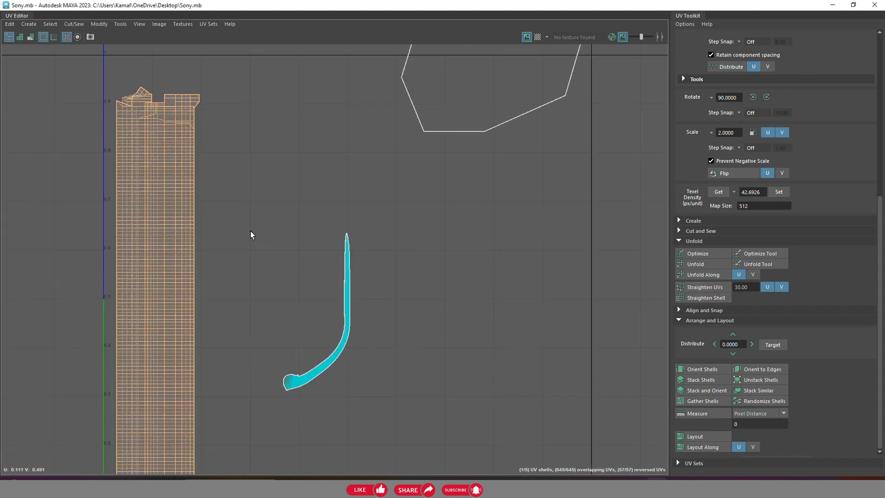
scroll(253, 230, down, 2)
scroll(277, 237, down, 1)
scroll(300, 249, down, 1)
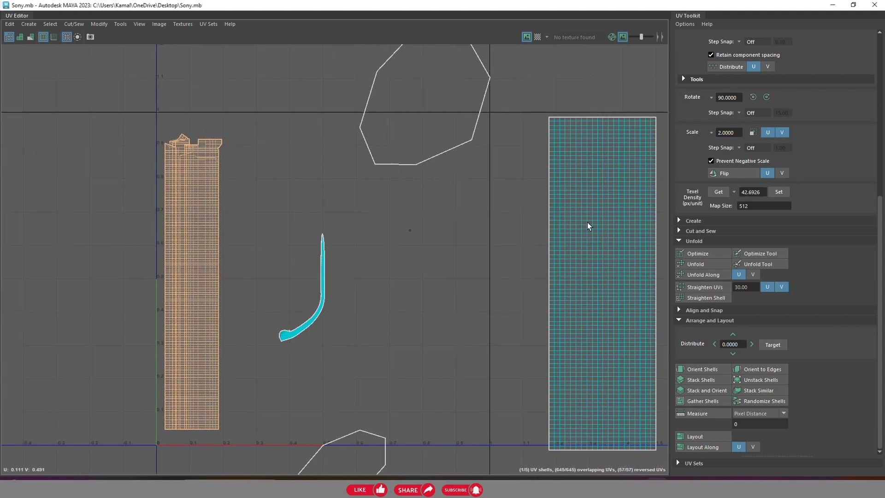
click(754, 252)
scroll(184, 162, up, 1)
mouse_move(189, 156)
mouse_down()
mouse_move(173, 142)
mouse_move(188, 118)
mouse_move(162, 161)
mouse_move(211, 137)
mouse_move(164, 171)
mouse_move(207, 118)
mouse_move(219, 125)
mouse_up()
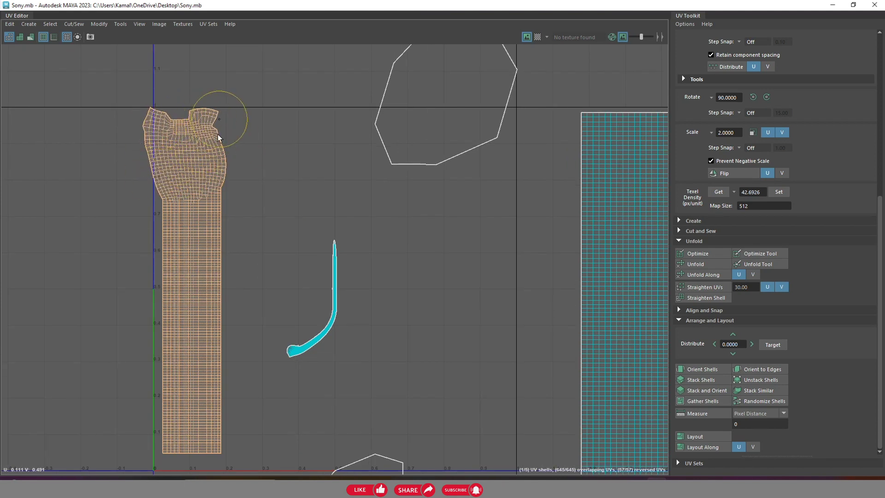
scroll(354, 140, down, 1)
key(w)
scroll(398, 163, down, 3)
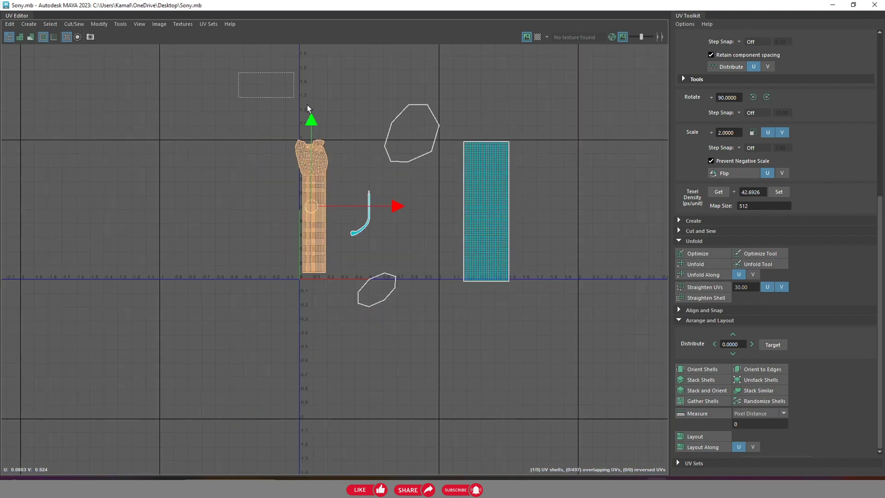
Select all five UV shells and orient them upright with Orient Shells
drag(238, 76, 571, 348)
scroll(326, 198, up, 1)
alt+middle_drag(326, 198, 373, 226)
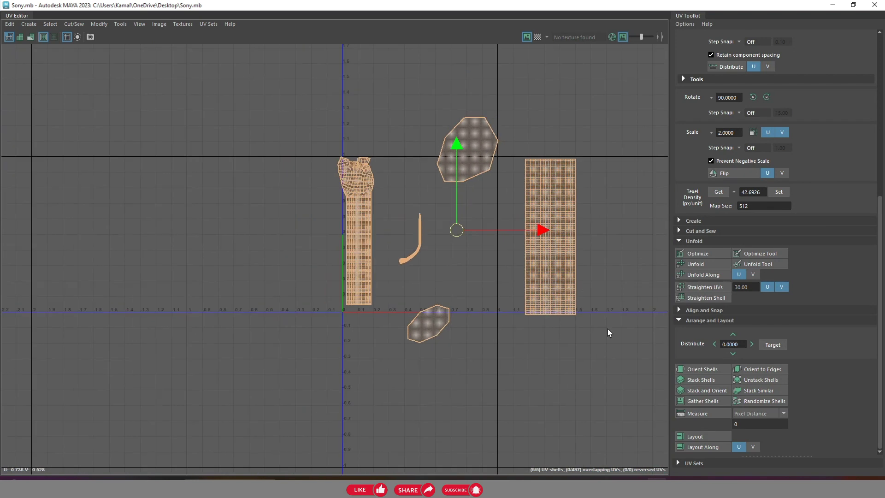
click(711, 369)
scroll(461, 235, up, 1)
scroll(474, 259, down, 1)
alt+middle_drag(474, 258, 415, 229)
Try an automatic Layout of the shells from the marking menu, then undo it
shift+right_click(357, 153)
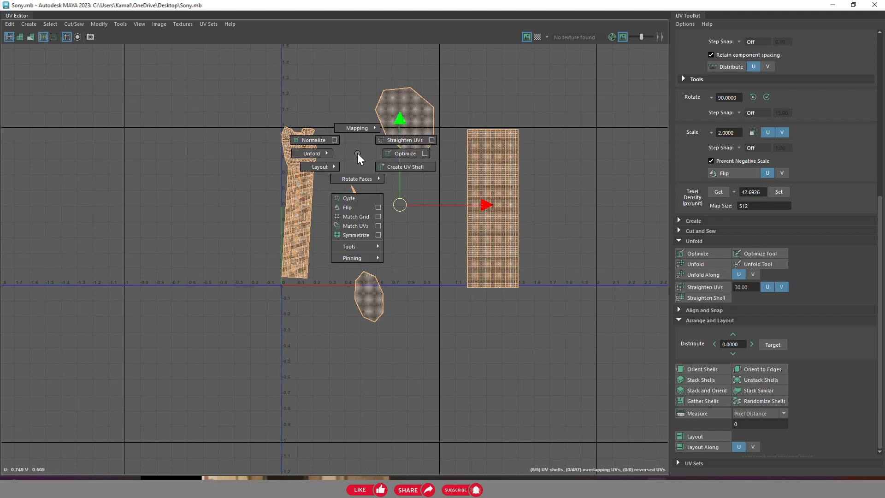
shift+right_drag(358, 153, 247, 190)
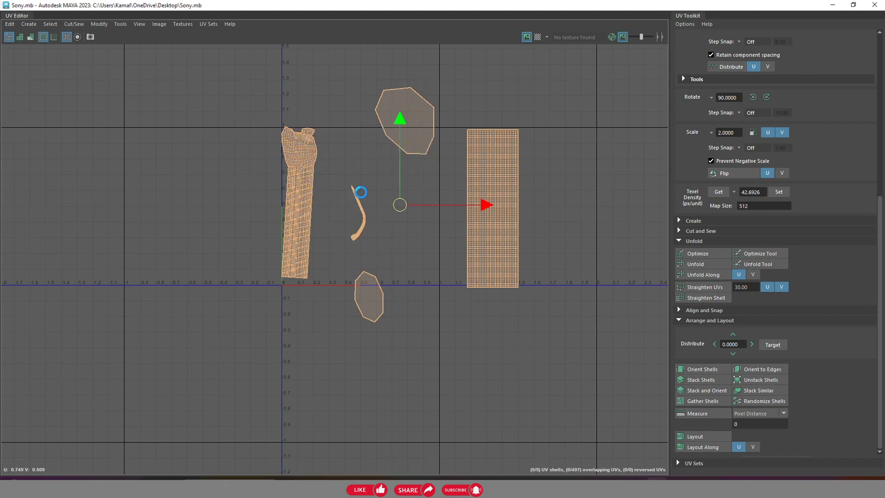
scroll(289, 265, up, 3)
scroll(289, 266, up, 2)
scroll(289, 266, down, 1)
scroll(324, 225, down, 2)
scroll(327, 223, down, 2)
key(ctrl+z)
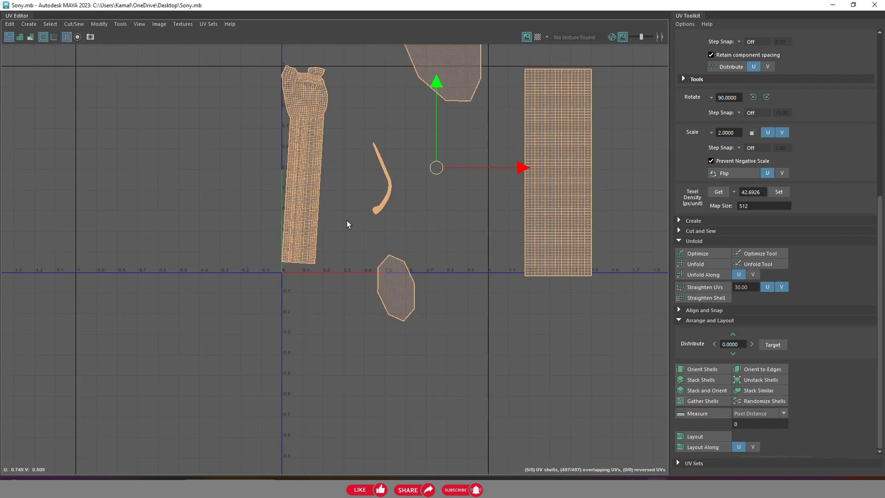
Move the small octagon shell up into the 0–1 tile
scroll(359, 230, up, 1)
click(398, 283)
drag(402, 300, 423, 158)
scroll(372, 182, down, 2)
alt+middle_drag(372, 181, 378, 241)
Nudge, Optimize-brush, optimize and orient the long strip shell into a tall upright strip
click(321, 192)
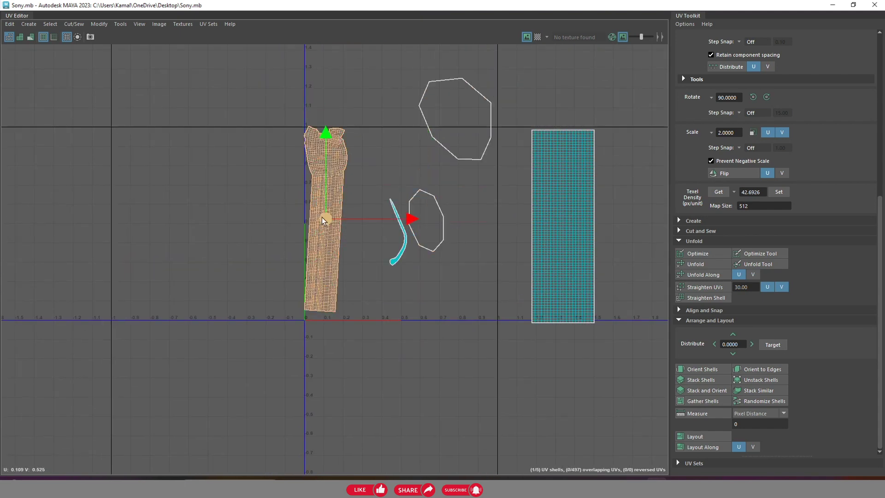
drag(321, 219, 327, 224)
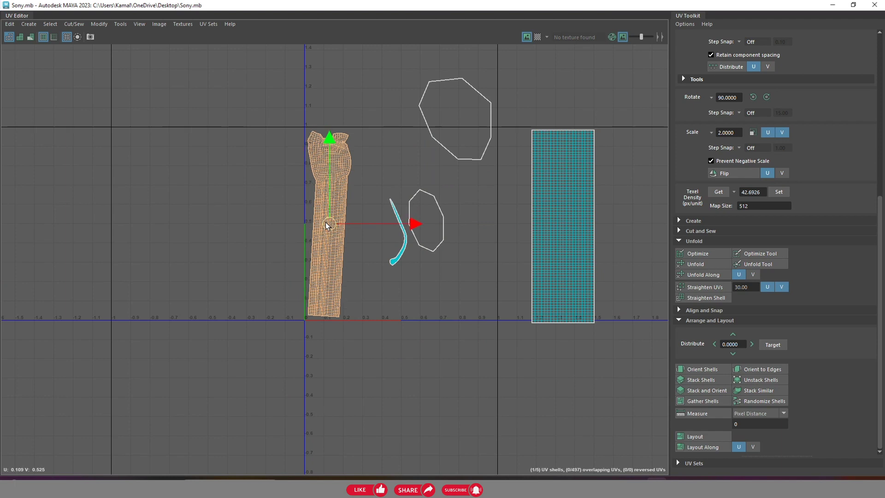
click(704, 369)
scroll(330, 228, up, 1)
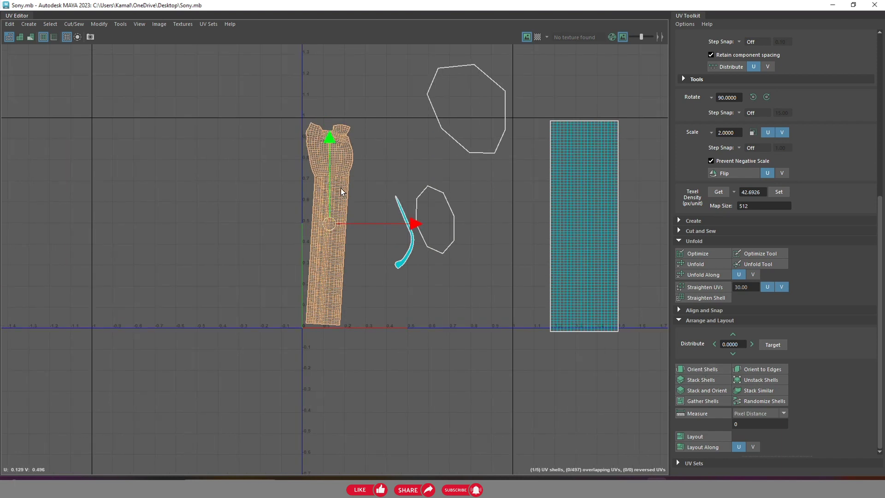
click(762, 253)
drag(328, 127, 364, 189)
click(704, 251)
scroll(355, 140, up, 1)
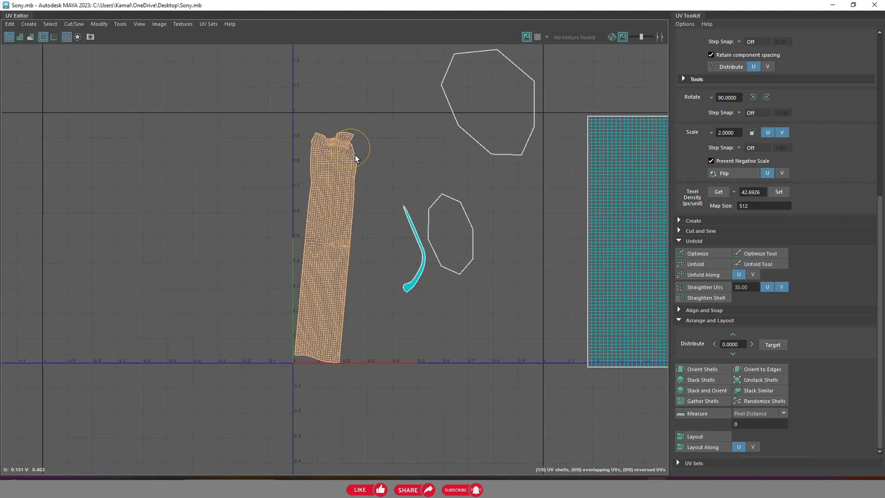
click(690, 369)
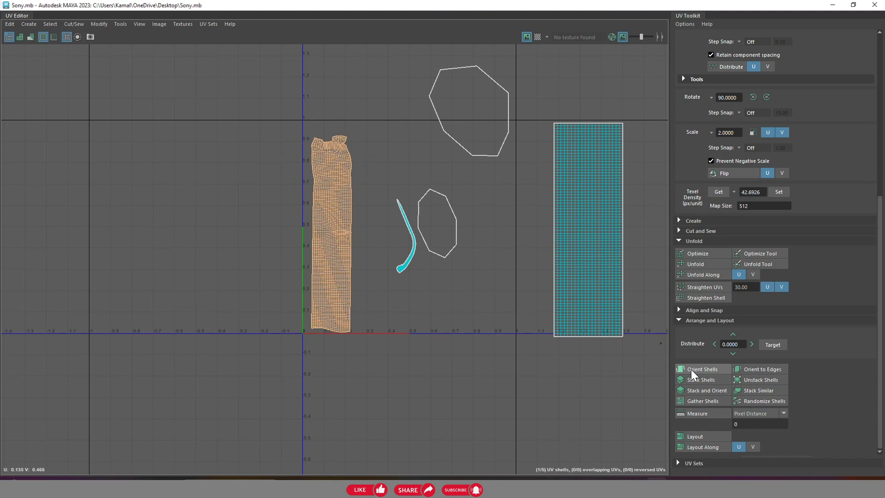
key(w)
click(593, 221)
Shift the rectangular shell left toward the octagon and select the curved cable shell
drag(588, 233, 483, 233)
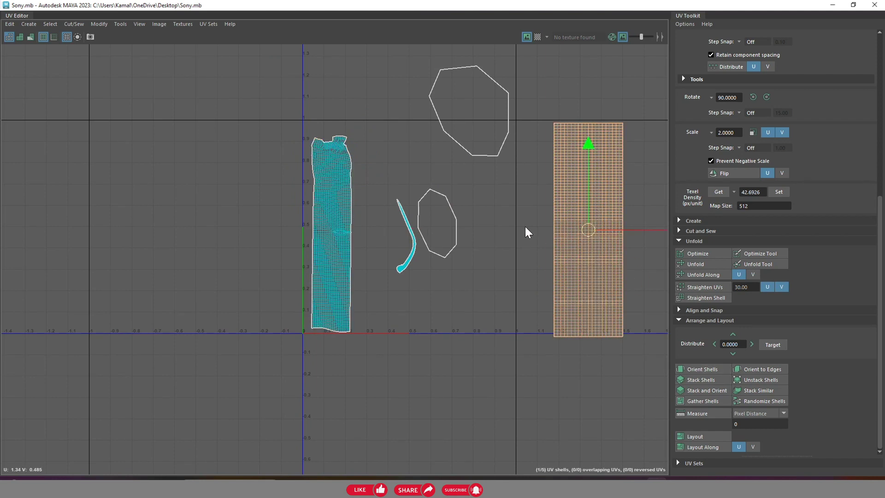
scroll(427, 214, up, 2)
click(405, 233)
scroll(420, 289, up, 6)
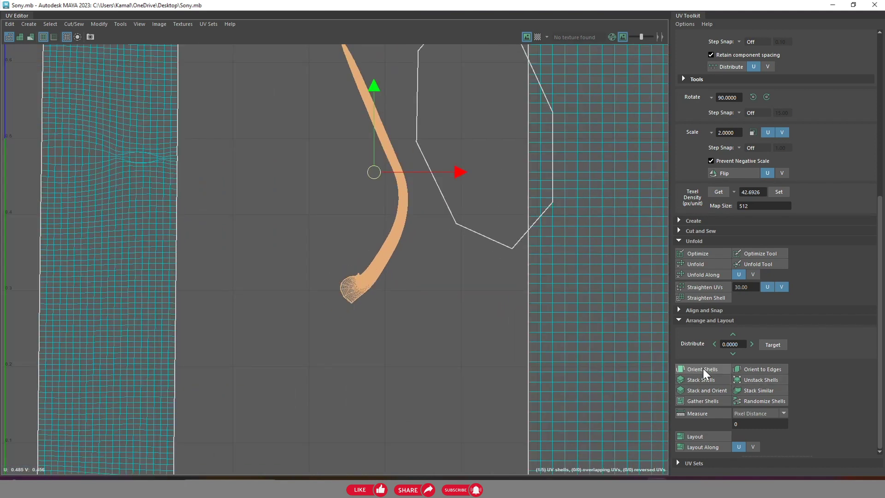
scroll(415, 272, up, 5)
scroll(364, 267, up, 3)
scroll(362, 257, down, 6)
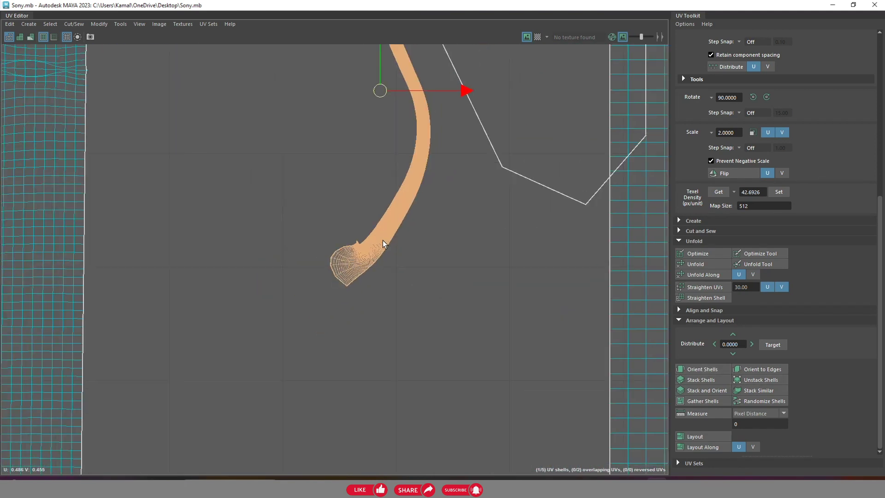
scroll(383, 240, down, 2)
Optimize the curved cable shell and brush-smooth its bunched lower end with the Optimize Tool
click(696, 254)
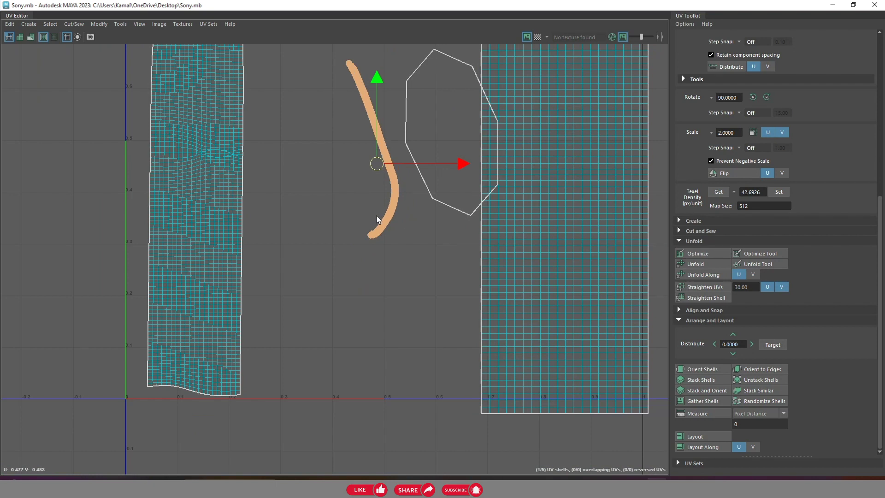
scroll(392, 226, up, 2)
scroll(364, 245, up, 3)
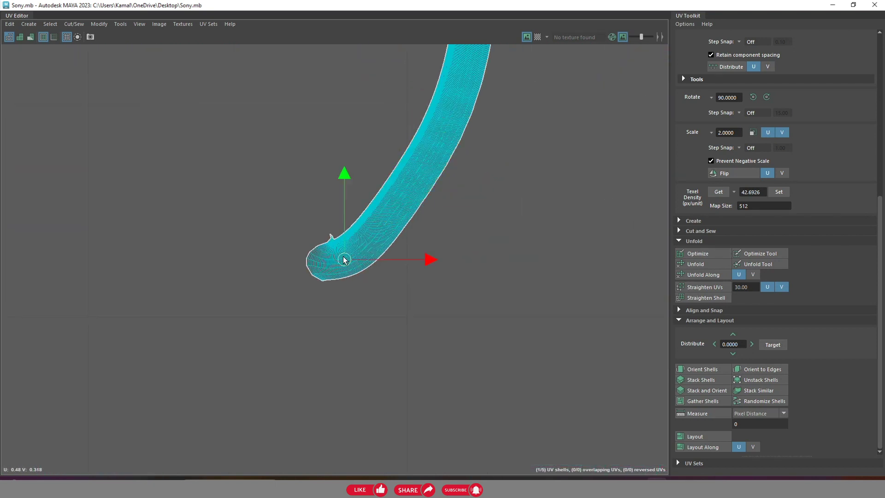
scroll(360, 247, up, 2)
scroll(360, 250, down, 3)
click(759, 254)
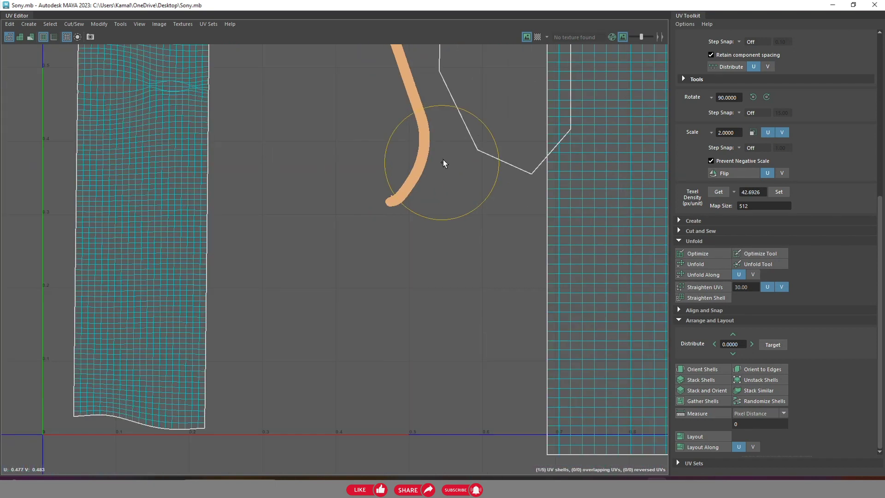
drag(411, 160, 406, 187)
scroll(415, 190, down, 2)
scroll(413, 240, up, 1)
Move the rectangular shell left and the octagon shell down-right, adjusting the octagon's scale
key(w)
scroll(433, 178, down, 3)
scroll(436, 173, down, 1)
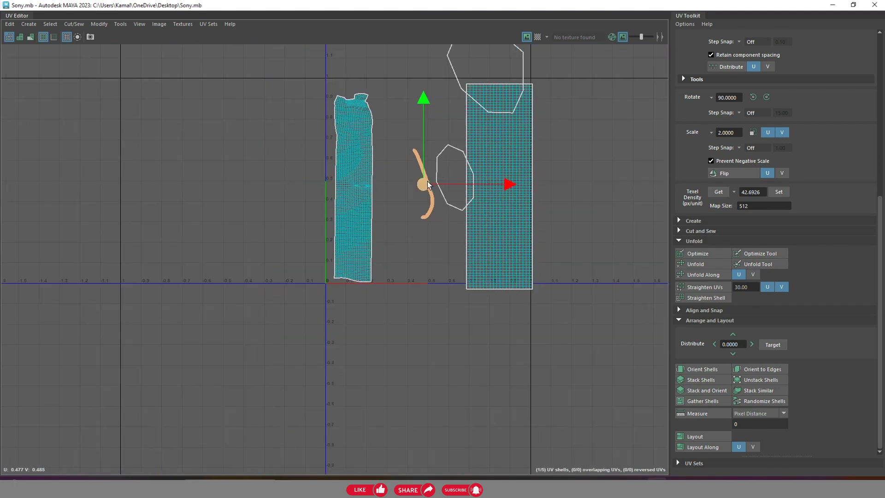
click(523, 152)
mouse_move(500, 181)
mouse_down()
mouse_move(432, 175)
mouse_move(440, 178)
mouse_up()
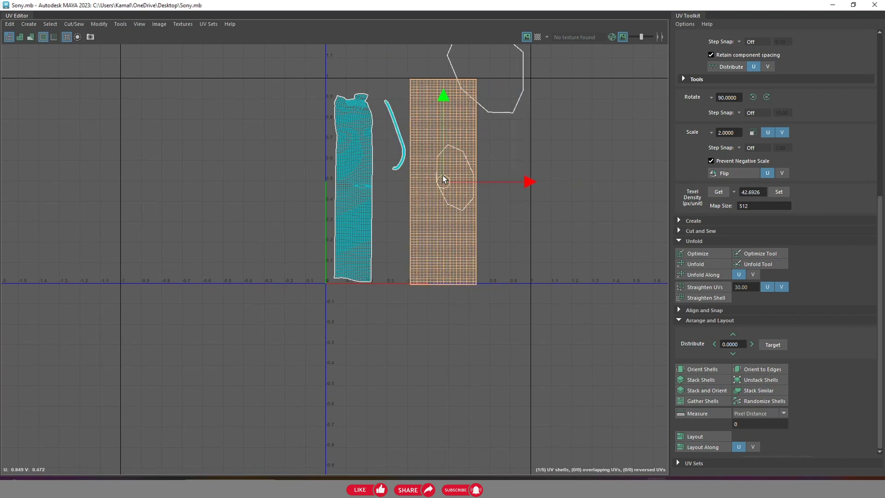
scroll(440, 161, down, 1)
click(488, 118)
mouse_move(477, 82)
mouse_down()
mouse_move(487, 164)
mouse_move(454, 155)
mouse_up()
key(r)
key(w)
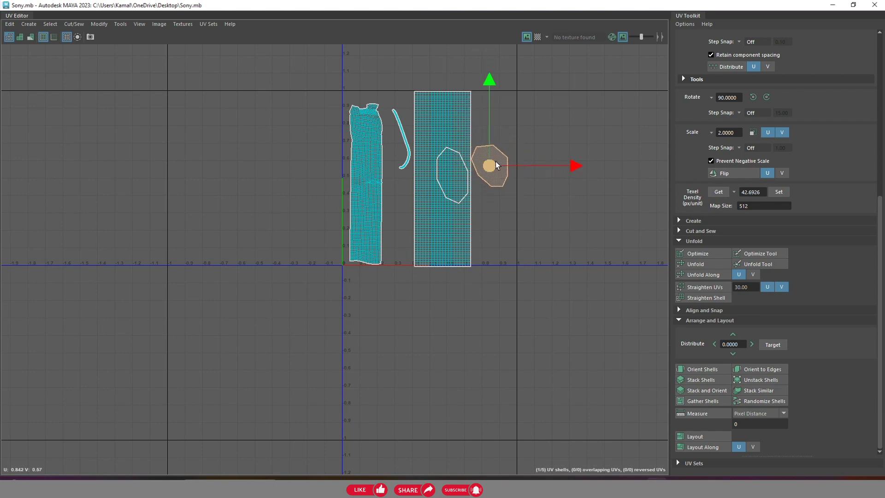
Reposition the rectangular shell to the right and the octagon shell down-right
scroll(466, 170, up, 2)
scroll(447, 168, up, 2)
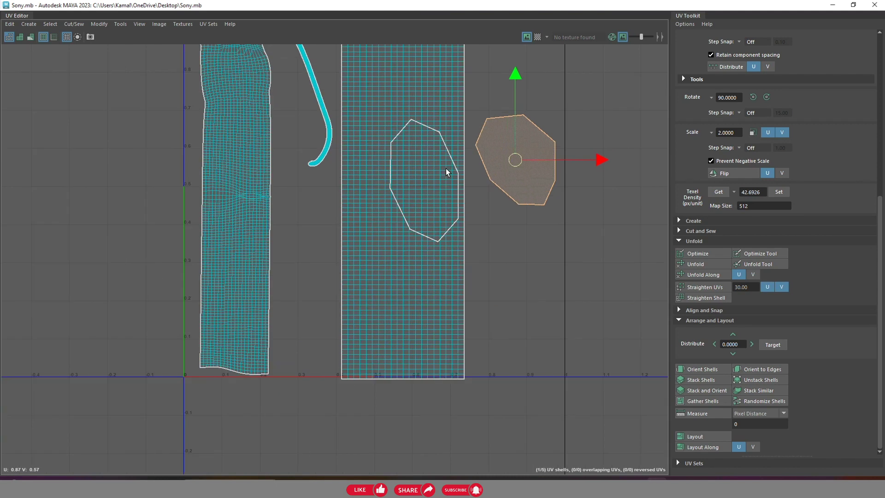
click(446, 169)
drag(416, 189, 638, 204)
click(425, 183)
drag(426, 184, 533, 277)
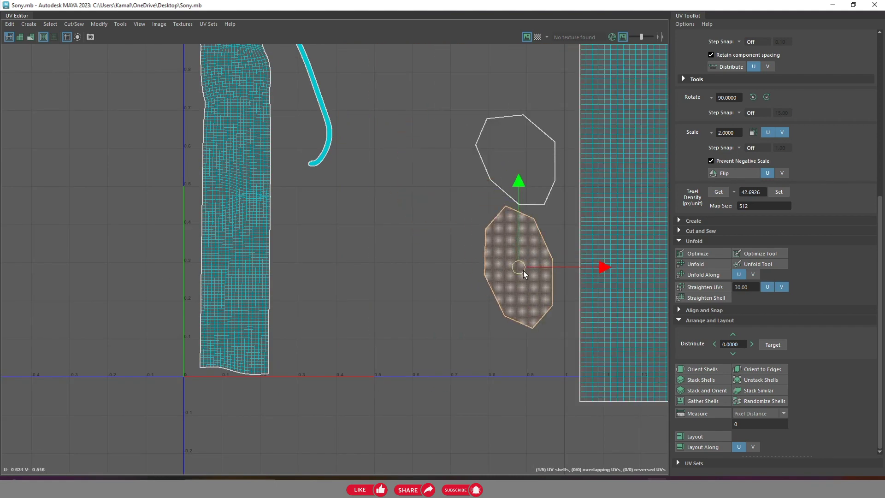
Bring the rectangular shell back into tile 1001, raising it and shrinking it slightly to fit
click(647, 193)
scroll(640, 198, down, 1)
scroll(638, 197, down, 1)
drag(641, 204, 495, 177)
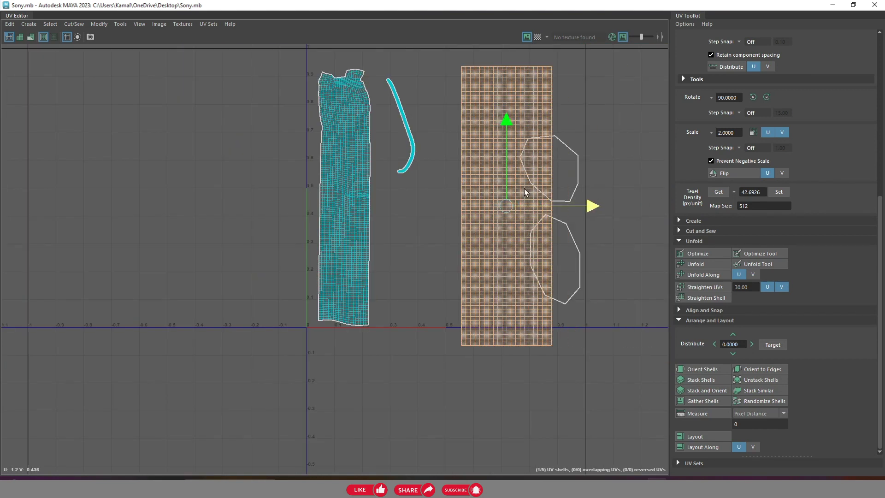
drag(477, 137, 477, 123)
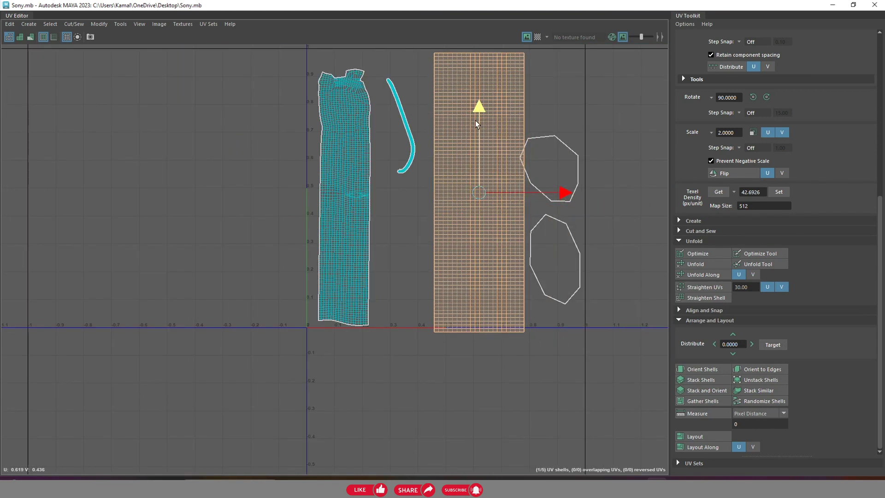
key(r)
mouse_move(478, 184)
mouse_down()
mouse_move(467, 189)
mouse_move(480, 160)
mouse_up()
key(w)
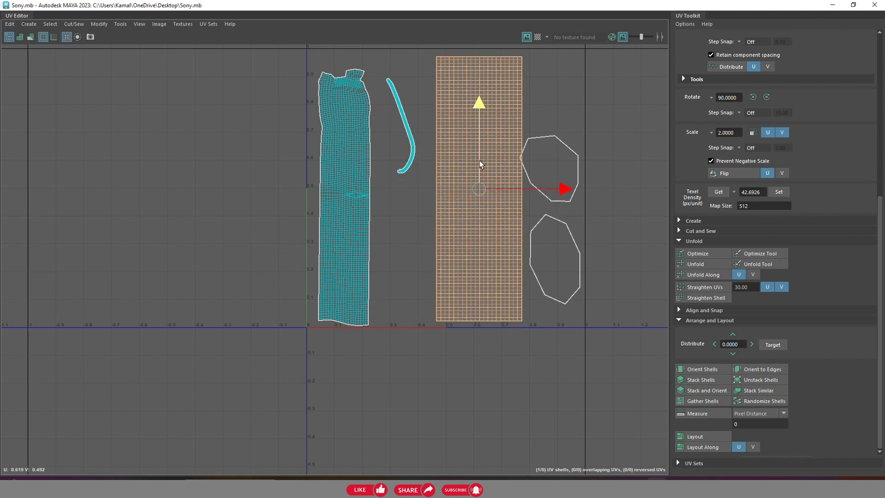
scroll(419, 161, down, 3)
Turn on the checker pattern and select all the spring's faces and its UV shell
click(538, 37)
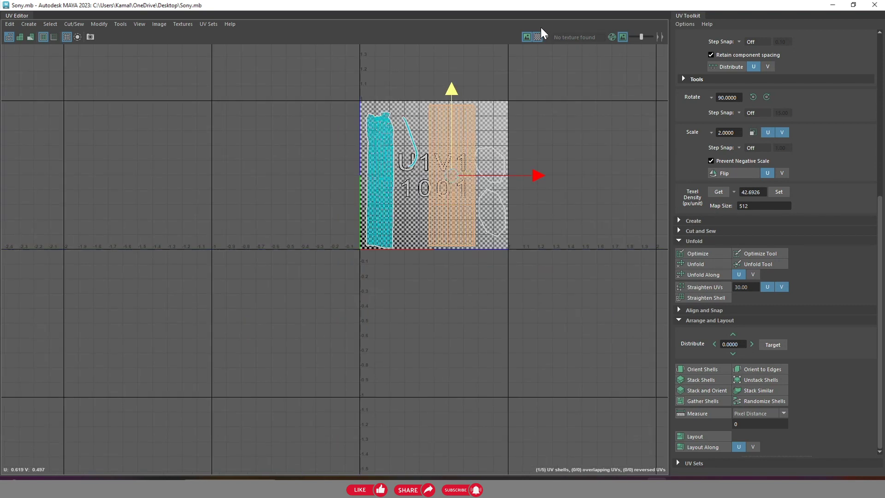
drag(557, 4, 610, 184)
scroll(335, 235, down, 10)
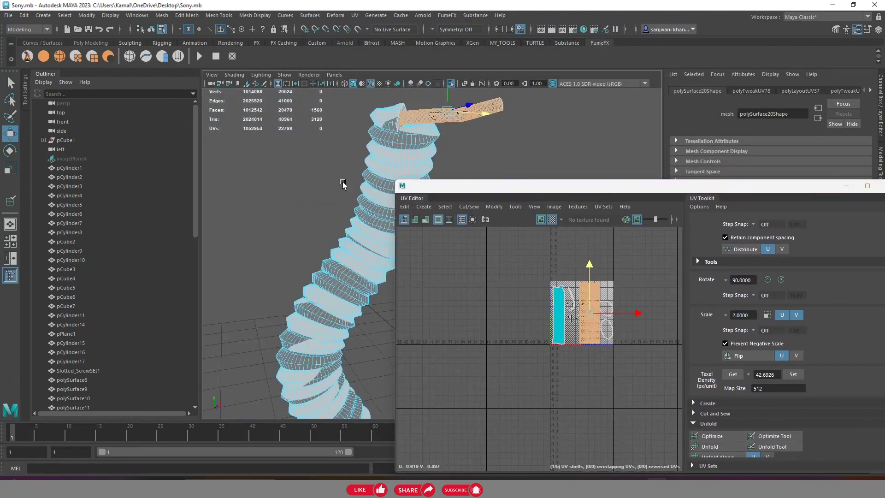
scroll(443, 147, up, 5)
click(461, 143)
double_click(461, 142)
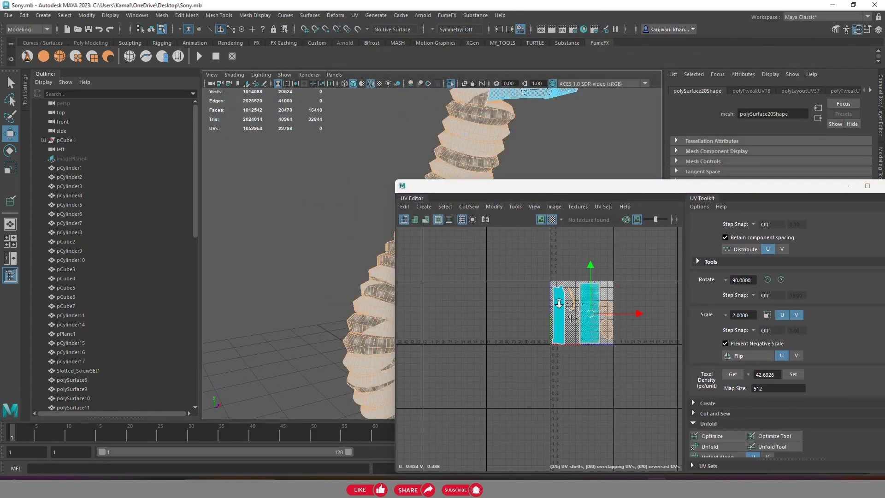
scroll(576, 307, up, 3)
scroll(576, 307, up, 3)
scroll(576, 308, up, 2)
click(559, 262)
Unfold the spring's UV shell and move it down into tile U1V-1 in a maximized UV Editor
drag(601, 186, 575, 184)
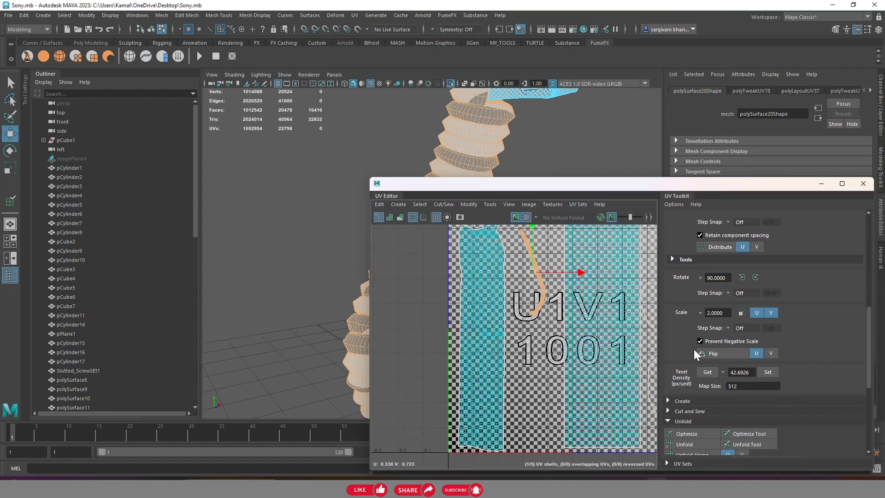
scroll(710, 355, down, 3)
click(696, 365)
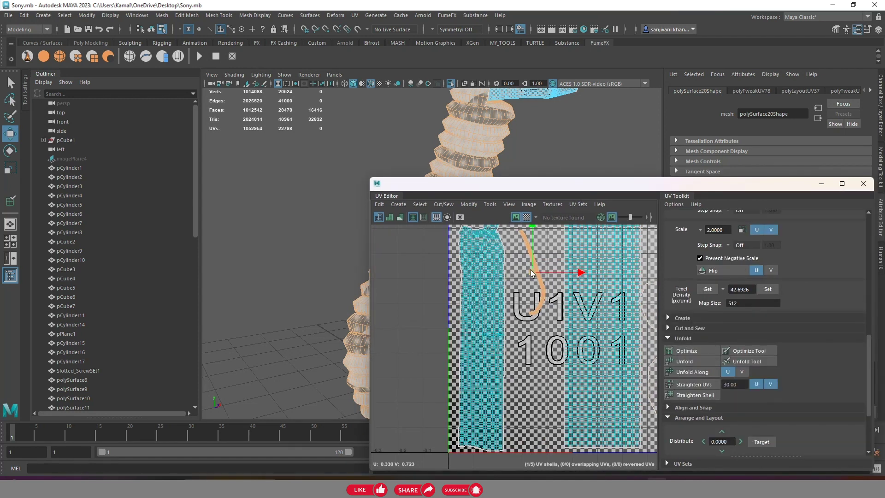
key(r)
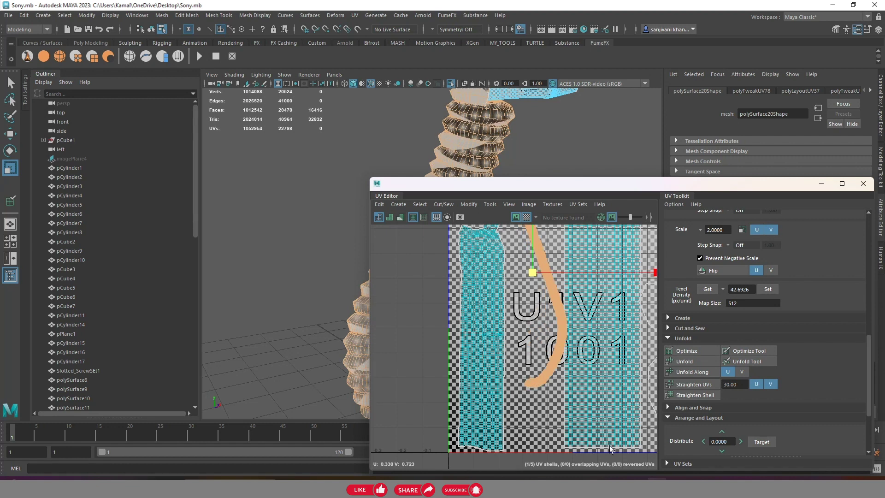
scroll(536, 268, down, 4)
click(842, 184)
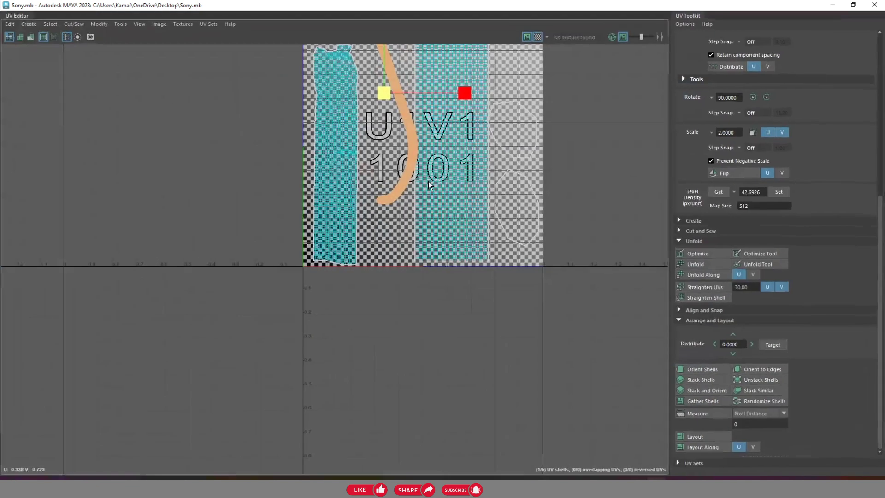
key(w)
drag(384, 95, 452, 397)
Frame the spring shell and brush-relax its curled lower end with the Optimize Tool
key(f)
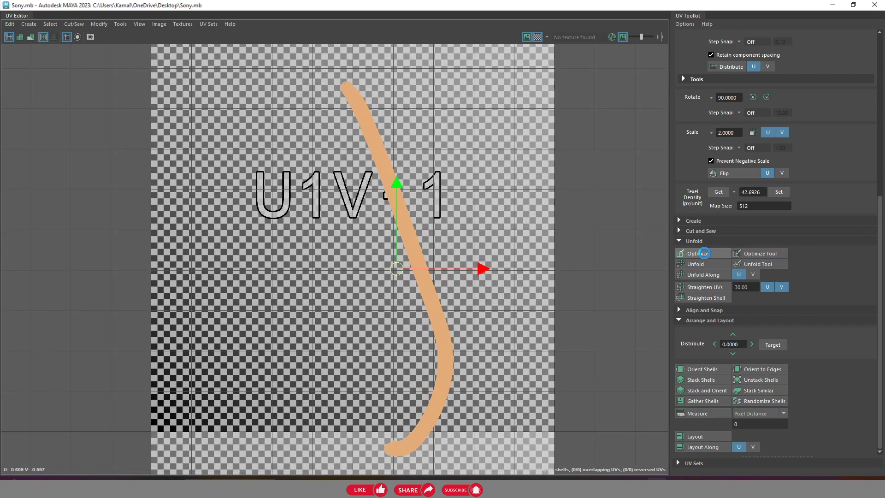
click(468, 276)
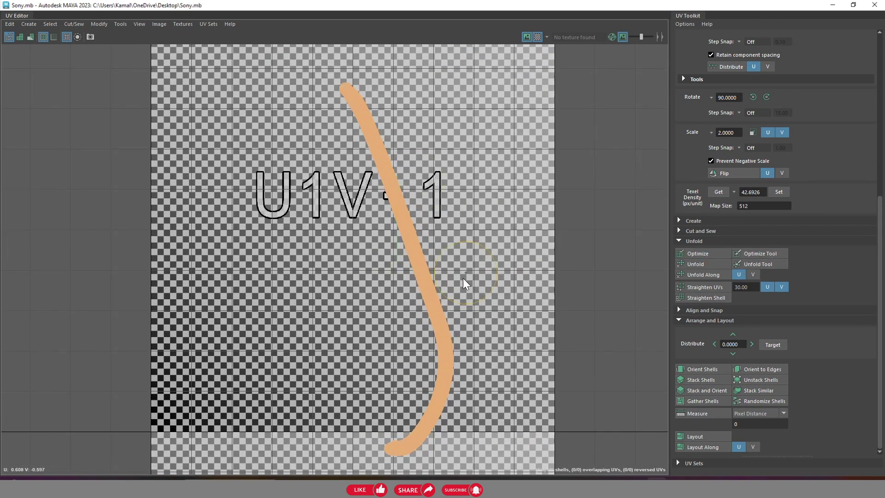
scroll(466, 273, down, 2)
scroll(430, 284, up, 5)
scroll(407, 278, up, 2)
mouse_move(483, 214)
mouse_down()
mouse_move(494, 192)
mouse_move(411, 253)
mouse_move(503, 127)
mouse_up()
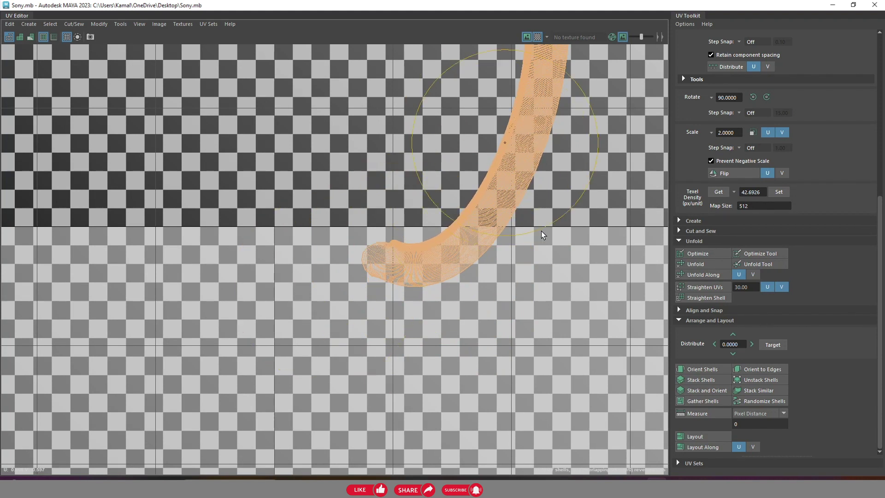
scroll(524, 192, down, 1)
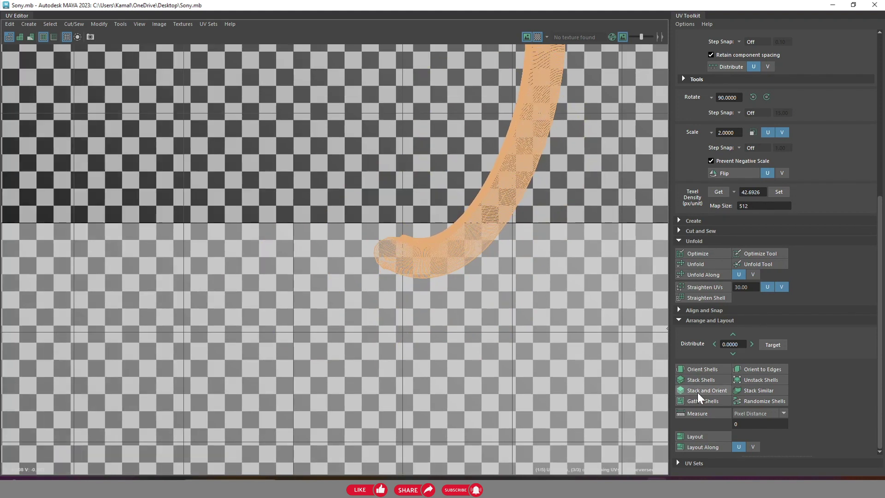
Unfold the spring shell into a flat strip alongside tile U1V-1
click(698, 267)
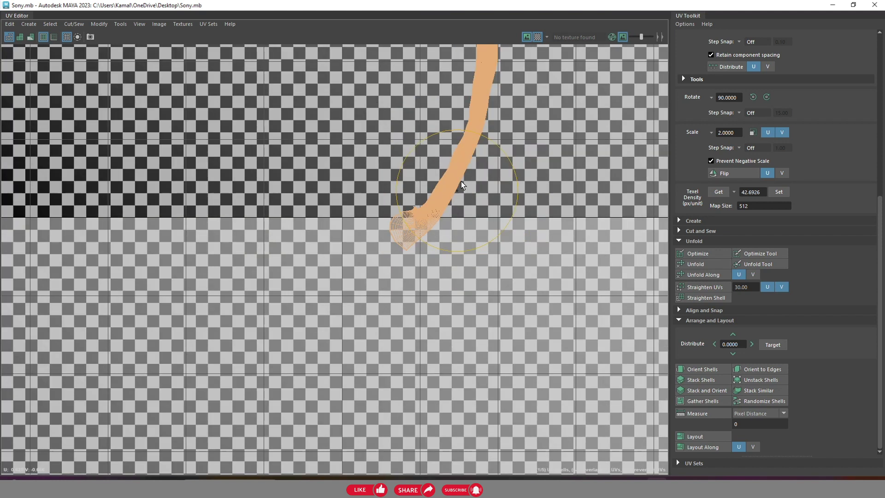
scroll(474, 189, down, 3)
scroll(475, 189, down, 2)
alt+middle_drag(475, 189, 577, 308)
scroll(577, 308, up, 2)
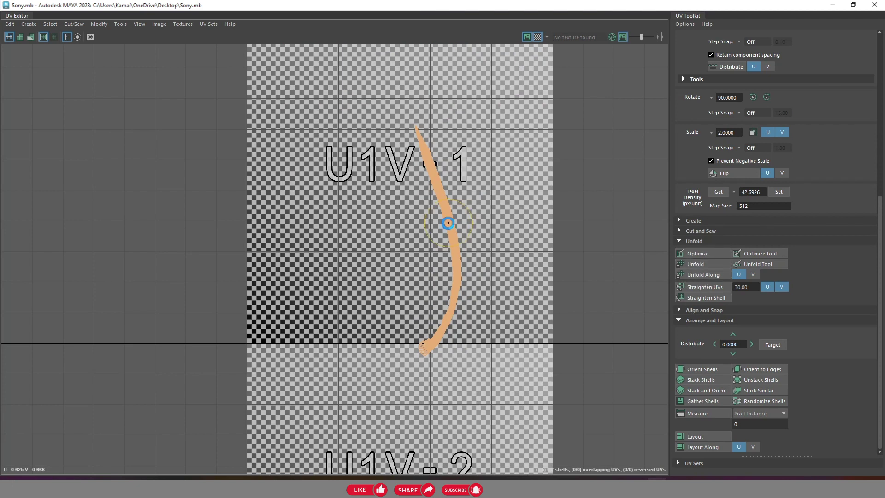
Move the spring shell fully inside tile 1001, then restore the UV Editor to a smaller window
key(w)
scroll(437, 236, down, 1)
scroll(439, 235, down, 2)
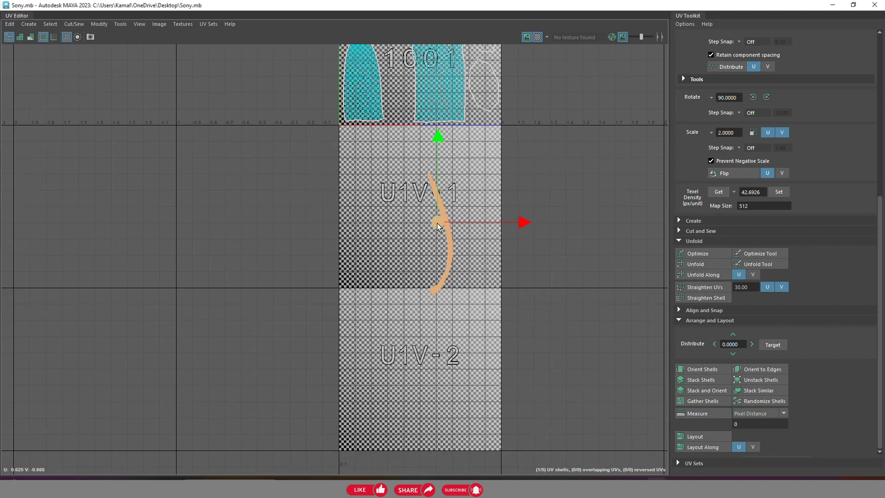
drag(436, 225, 395, 71)
alt+middle_drag(395, 72, 451, 247)
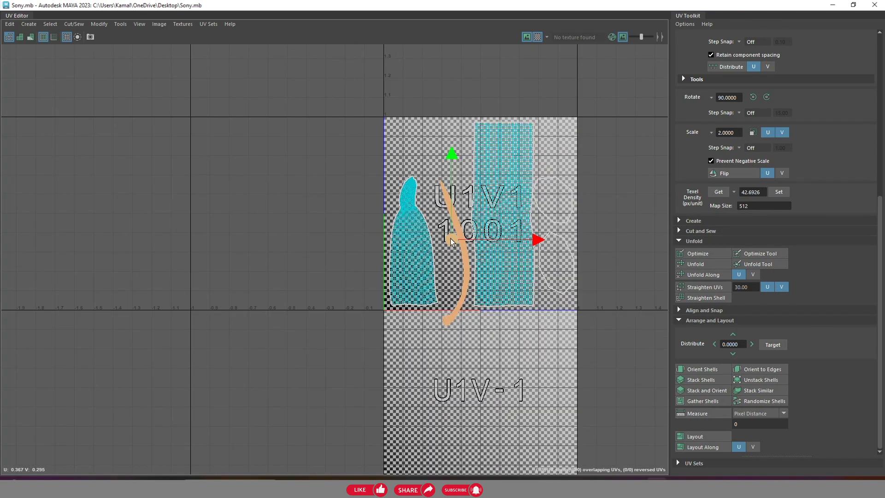
scroll(451, 221, up, 1)
drag(450, 222, 451, 196)
scroll(450, 198, down, 1)
scroll(450, 198, down, 1)
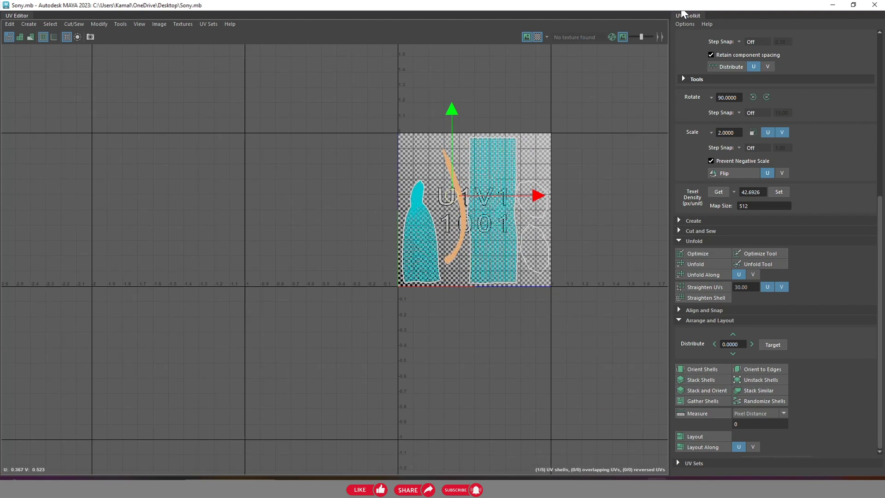
double_click(680, 9)
scroll(429, 173, down, 3)
mouse_move(429, 173)
alt+mouse_down()
mouse_move(328, 253)
mouse_move(367, 205)
alt+mouse_up()
Turn off Isolate Select and apply an Automatic UV projection to the coil
right_drag(367, 205, 401, 193)
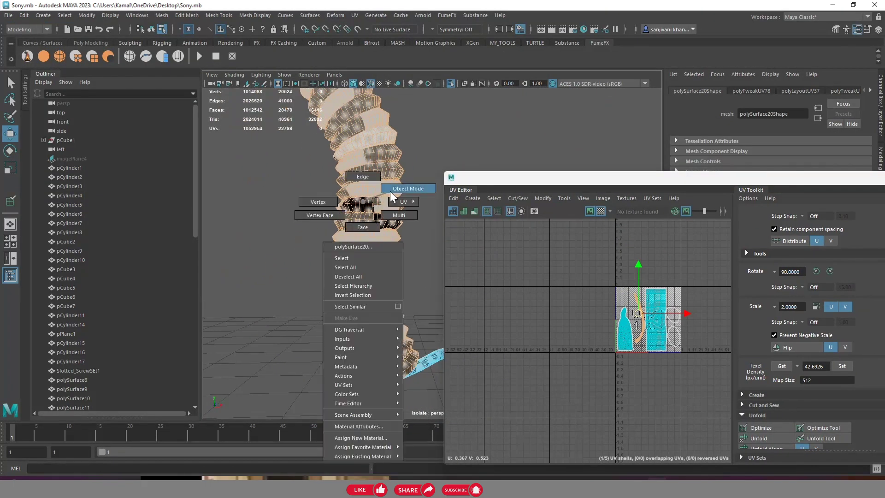
alt+drag(420, 154, 393, 156)
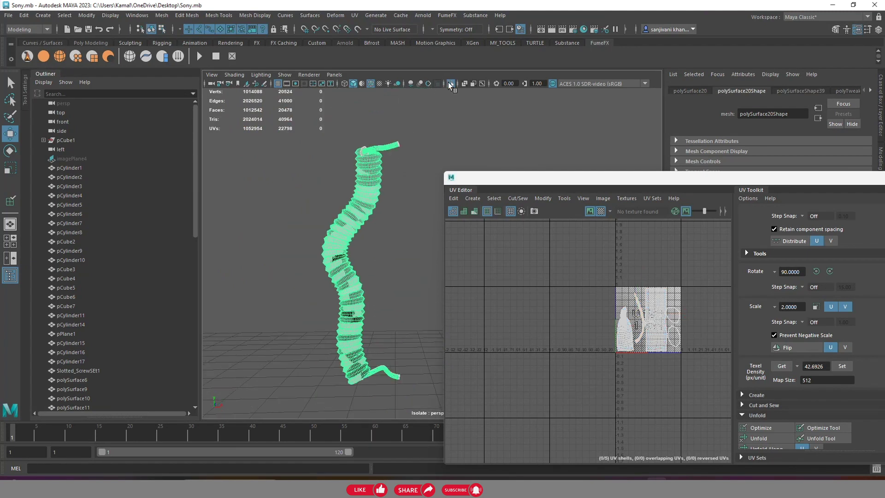
click(450, 84)
click(473, 198)
click(489, 231)
scroll(642, 299, up, 3)
scroll(642, 299, up, 2)
scroll(306, 256, up, 3)
scroll(312, 266, down, 3)
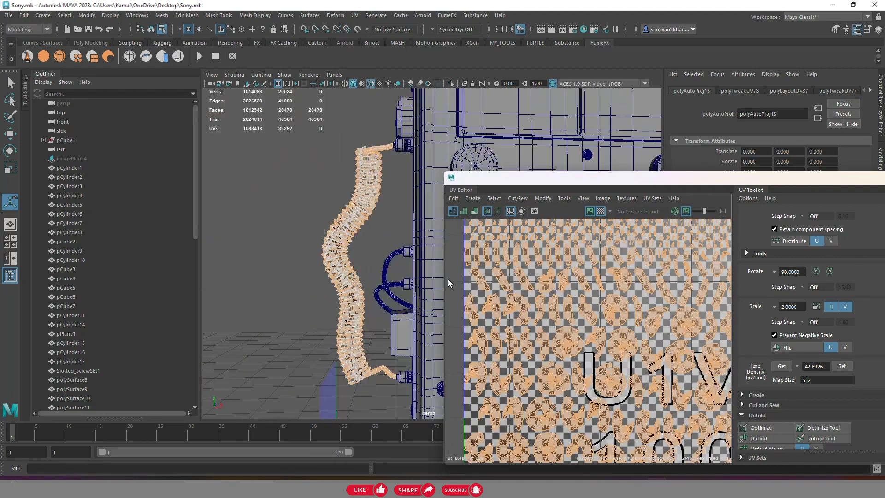
Undo the automatic projection, return to Object Mode, deselect the coil and frame the model
key(ctrl+z)
scroll(577, 275, down, 3)
right_click(275, 210)
click(318, 201)
click(258, 239)
key(f)
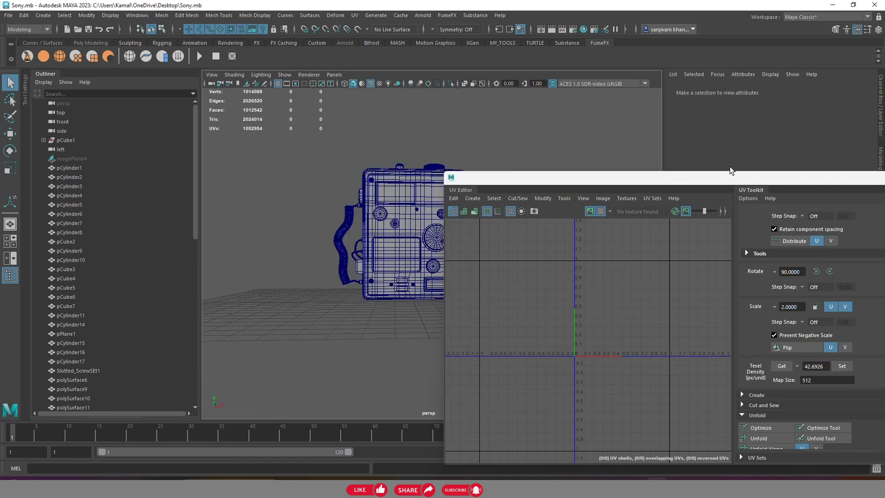
Close the UV Editor and box-select the whole camera model for its context menu
drag(784, 176, 716, 181)
click(871, 182)
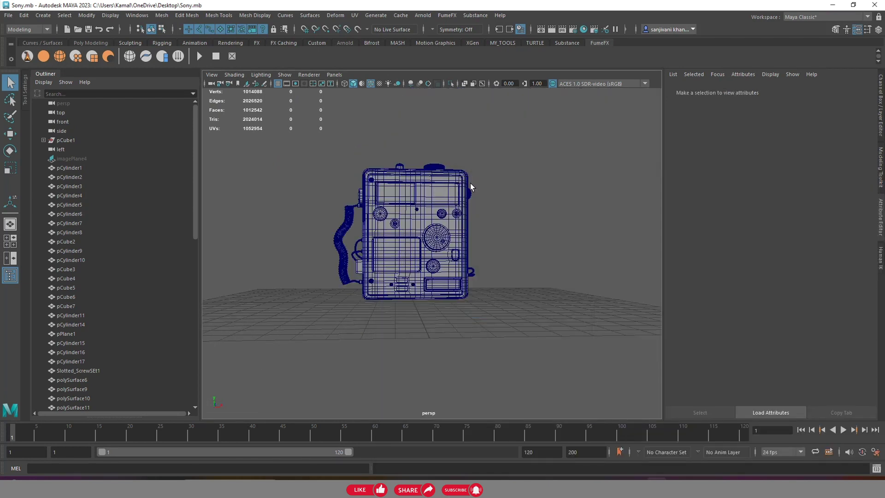
alt+drag(476, 183, 415, 193)
scroll(303, 161, down, 3)
drag(302, 161, 526, 318)
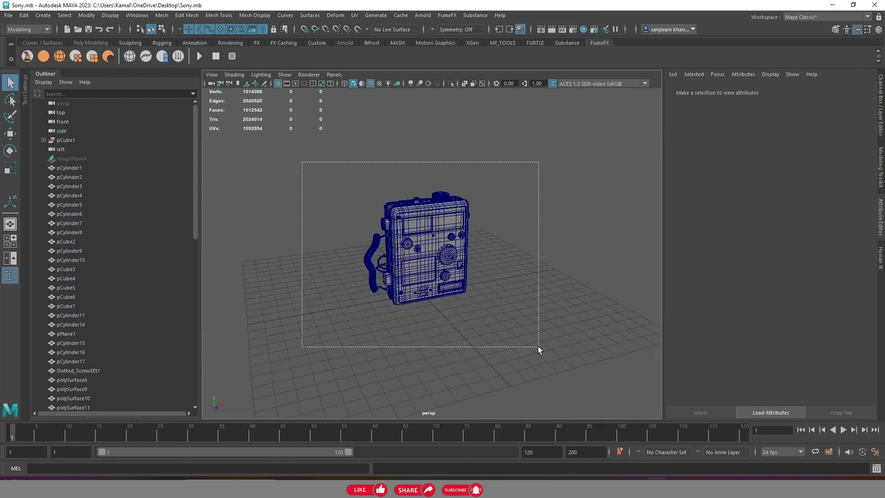
key(f)
right_click(446, 222)
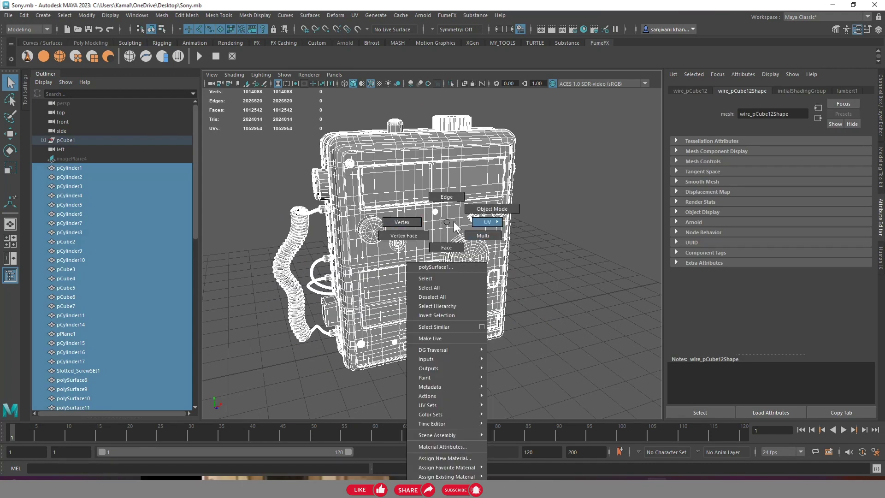
mouse_move(447, 477)
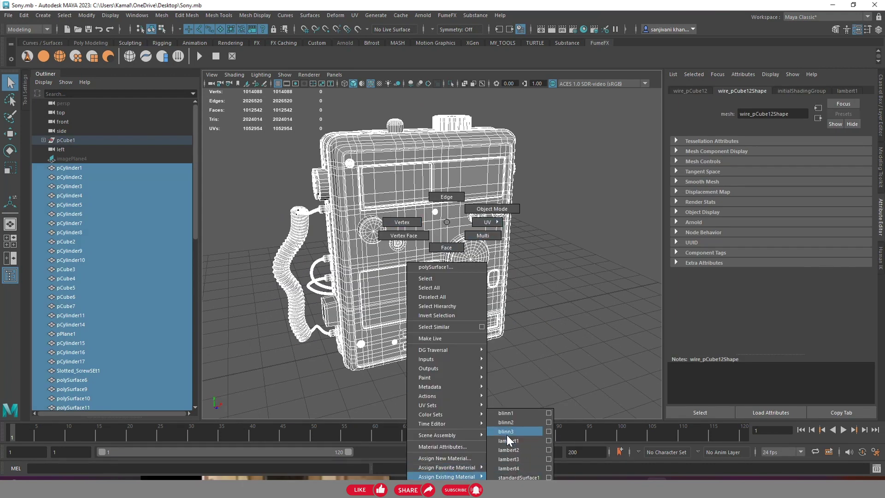
Assign lambert1 to all parts, then reselect the model and freeze its transformations
click(507, 442)
click(563, 307)
scroll(421, 251, down, 3)
scroll(420, 251, down, 2)
drag(267, 192, 488, 326)
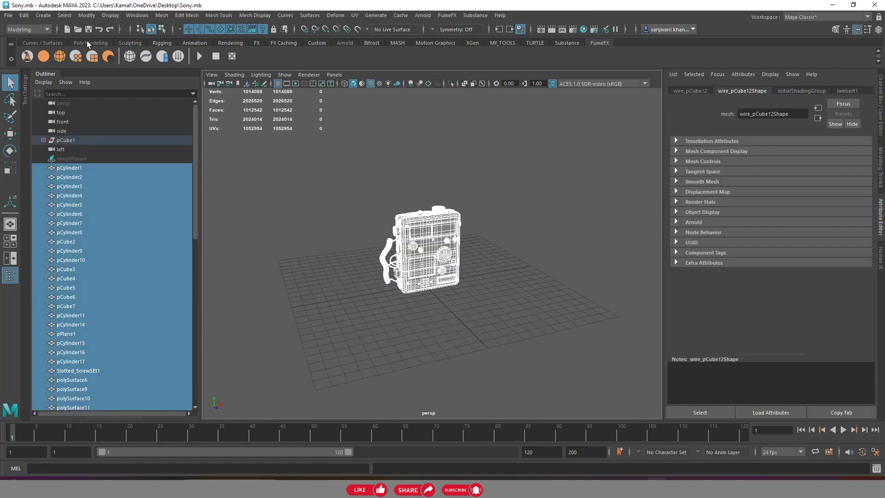
click(91, 42)
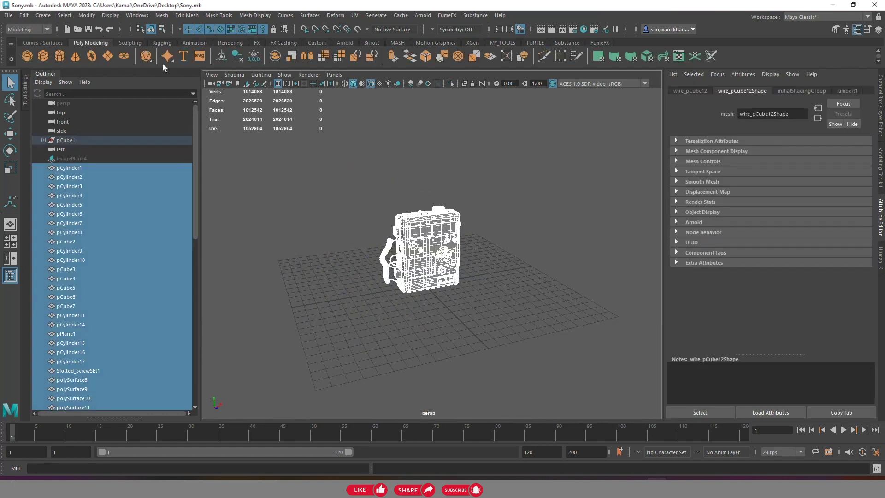
click(237, 58)
click(253, 56)
Unparent polySurface1 and polySurface2 from pCube1 to the root and delete pCube1
click(64, 142)
click(44, 140)
click(70, 151)
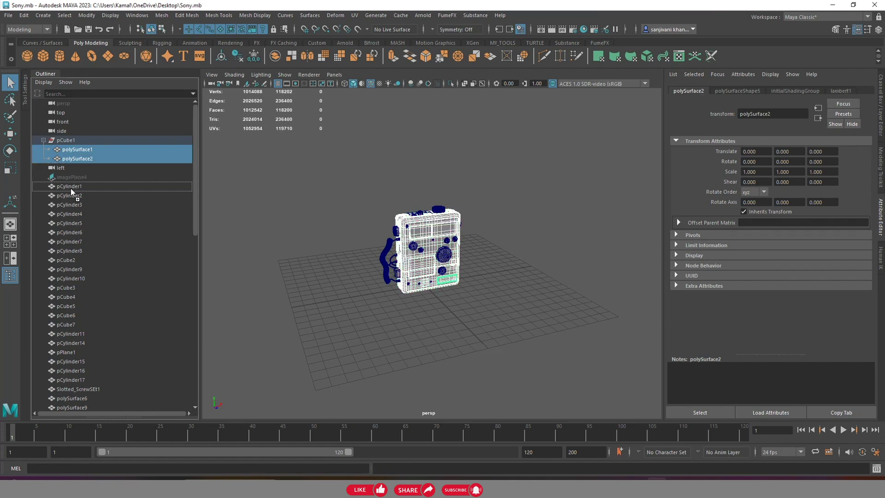
drag(69, 190, 70, 151)
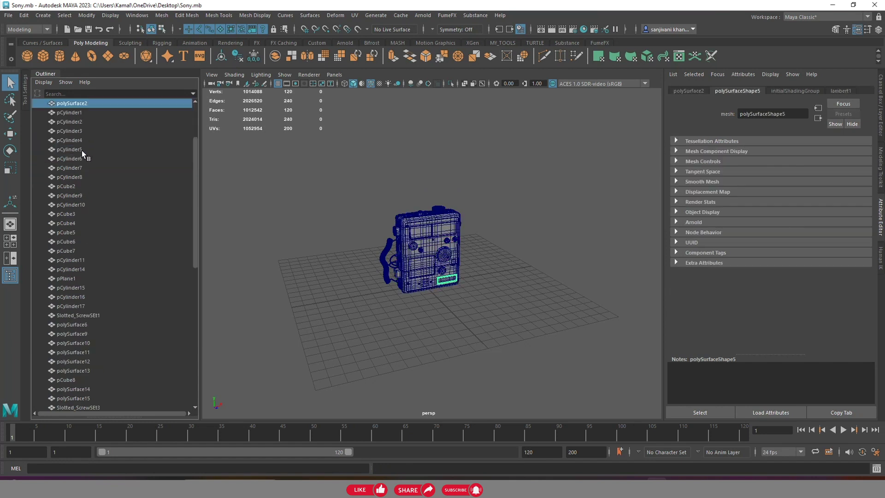
click(65, 140)
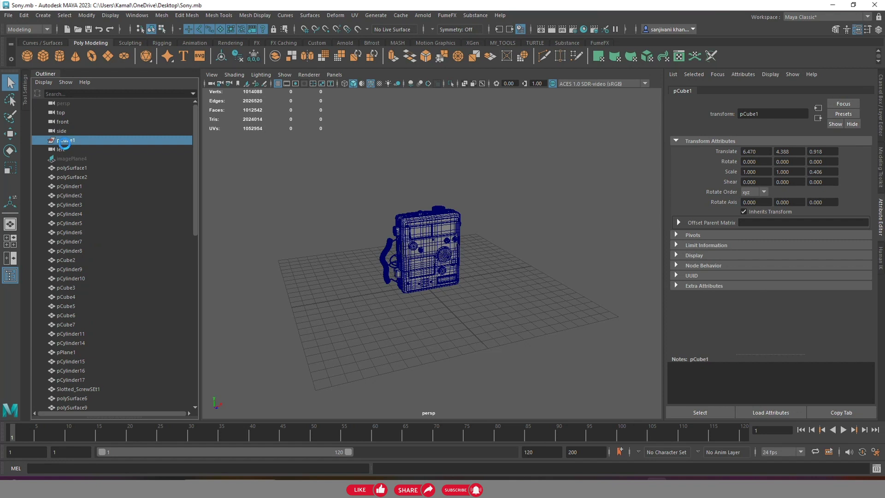
key(Delete)
Undo the pCube1 deletion and box-select the whole model again
mouse_move(388, 222)
mouse_down()
mouse_move(452, 295)
mouse_move(426, 276)
mouse_up()
key(ctrl+z)
key(ctrl+z)
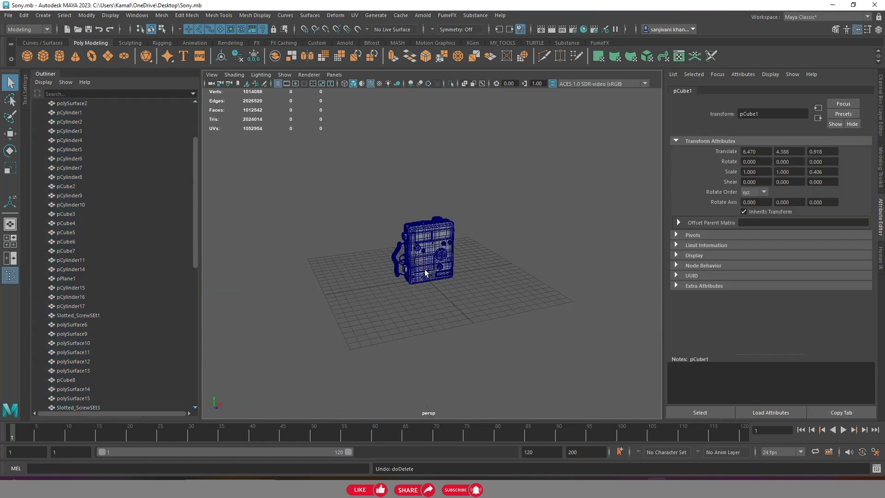
key(f)
scroll(421, 245, down, 5)
scroll(422, 245, down, 3)
drag(429, 245, 369, 194)
scroll(433, 252, up, 2)
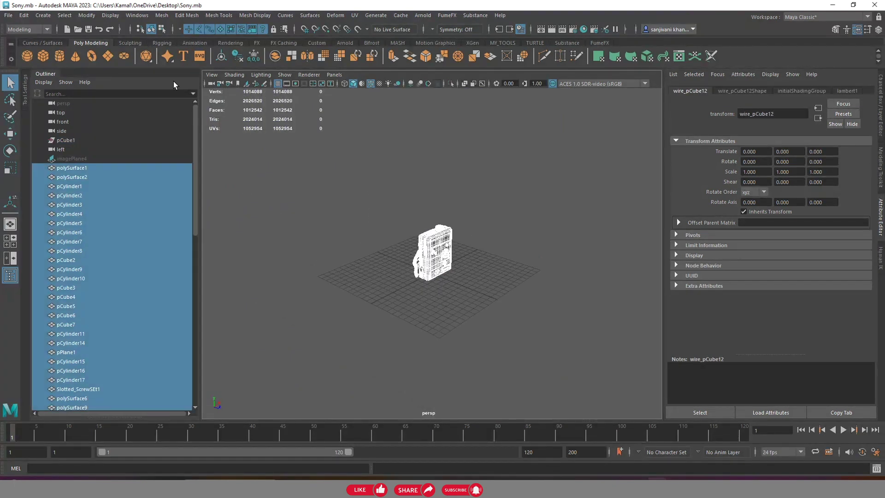
Freeze transformations on the selection, delete pCube1, and reselect and frame the model
click(256, 57)
click(68, 140)
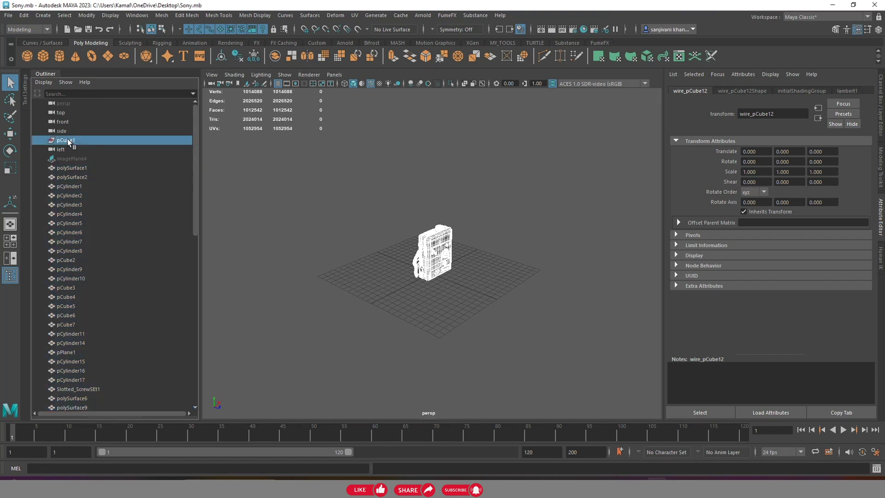
key(Delete)
scroll(350, 240, down, 3)
drag(350, 240, 506, 306)
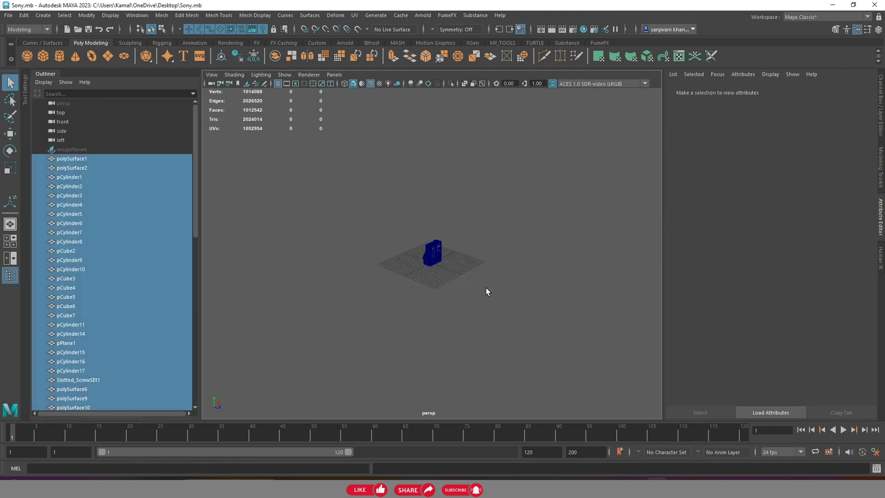
key(f)
key(f)
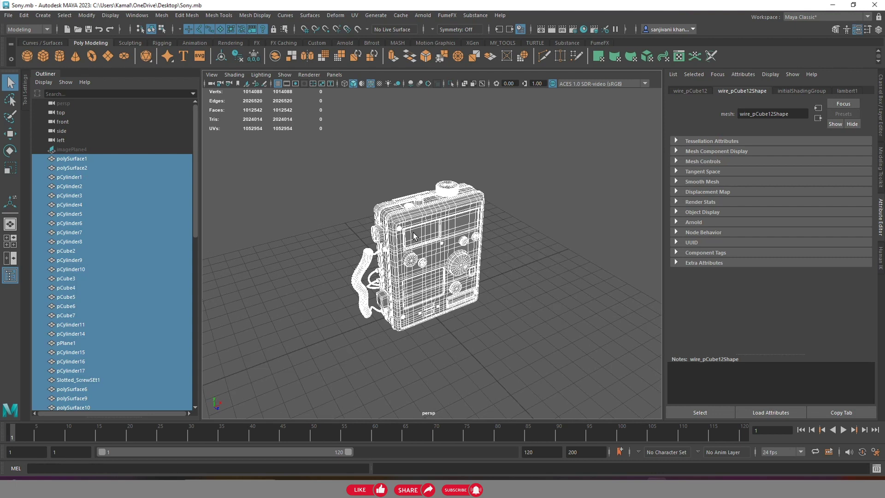
In the UV Editor, move the coiled cord's UV faces into the next UDIM tile up-right
click(356, 14)
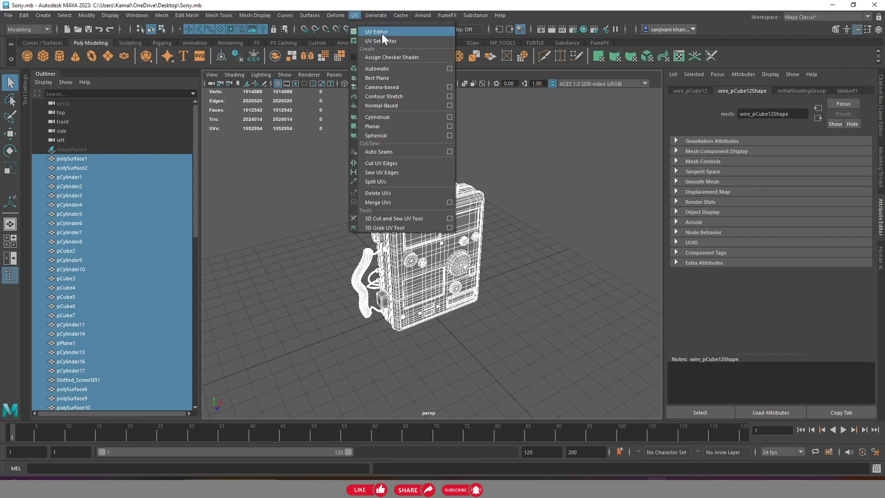
click(382, 33)
scroll(514, 243, down, 2)
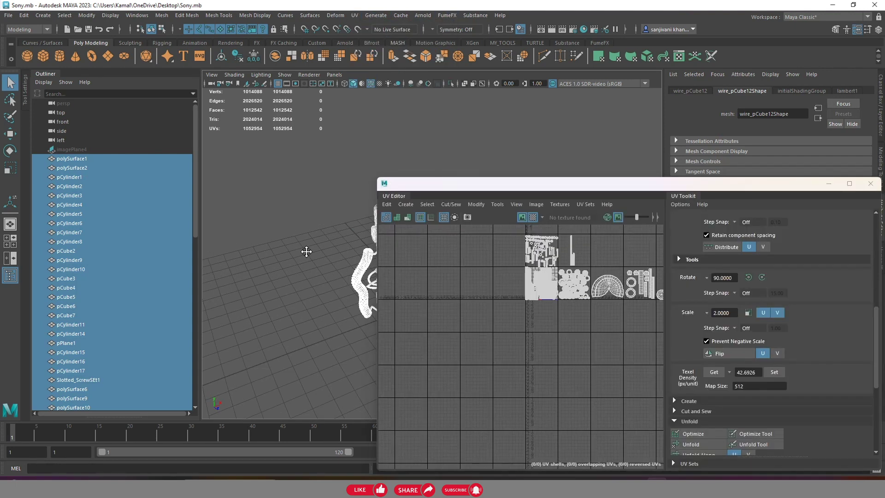
alt+middle_drag(335, 261, 244, 244)
click(254, 250)
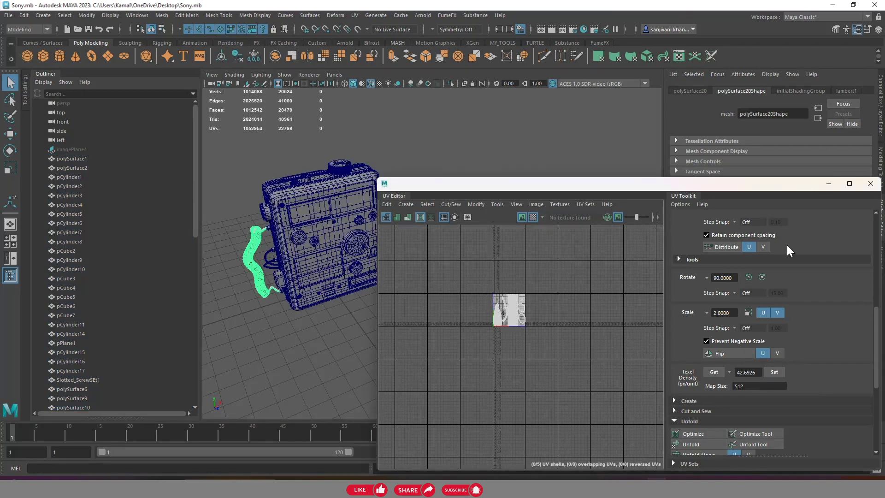
scroll(752, 232, up, 5)
click(723, 222)
scroll(543, 335, up, 3)
key(w)
drag(470, 371, 595, 309)
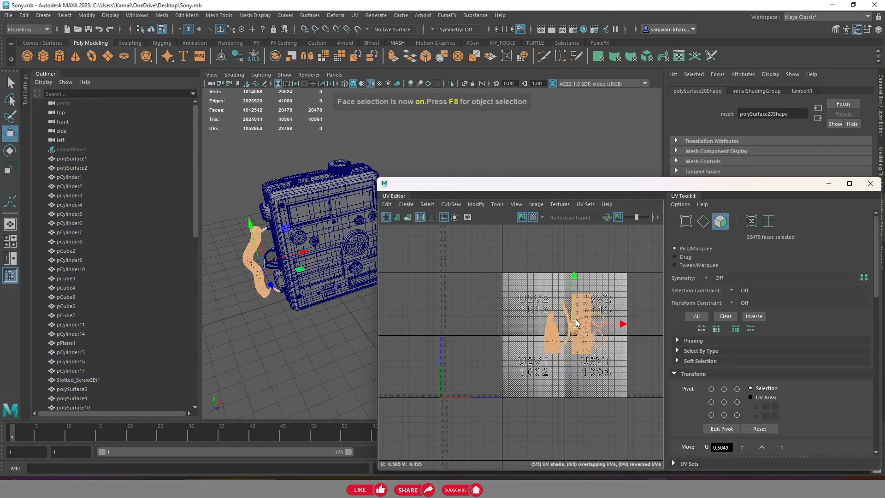
Select all 62 device parts to review their combined UV layout, then close the UV Editor
right_drag(307, 221, 304, 173)
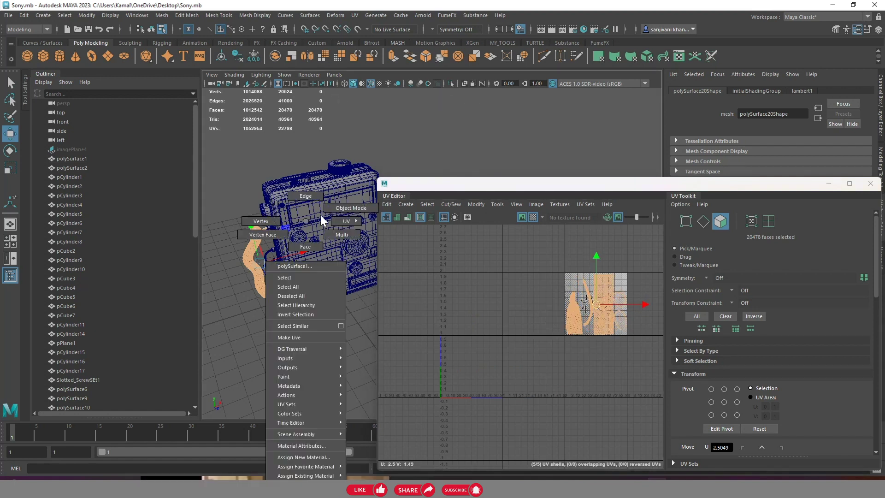
key(f)
drag(241, 188, 386, 305)
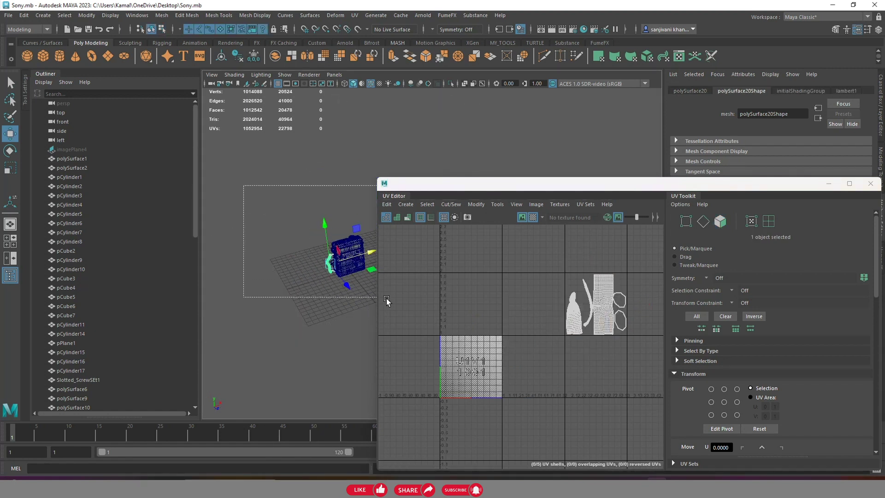
scroll(76, 277, down, 10)
scroll(91, 272, up, 10)
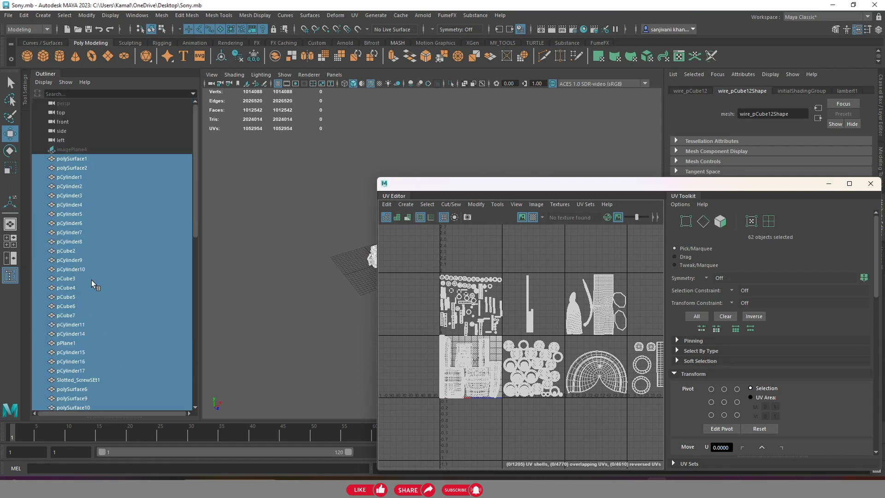
right_drag(319, 213, 355, 200)
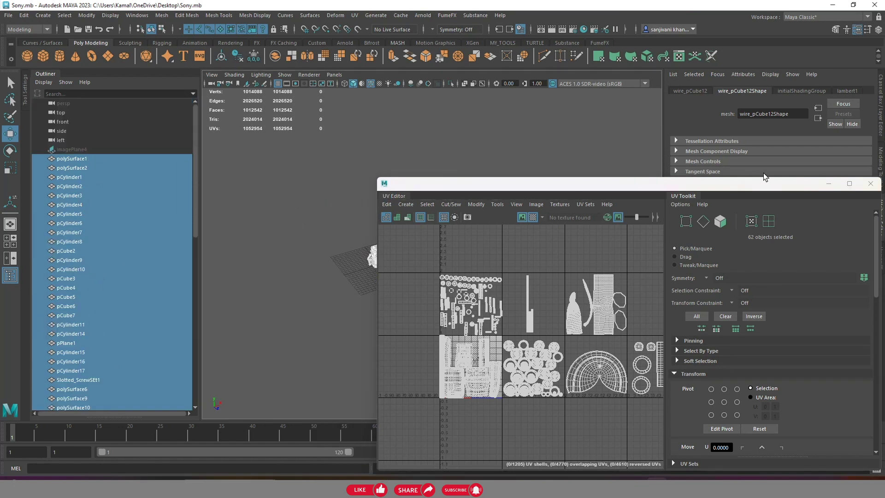
click(870, 183)
Frame the selected device in the viewport and collapse the outliner to widen the view
key(f)
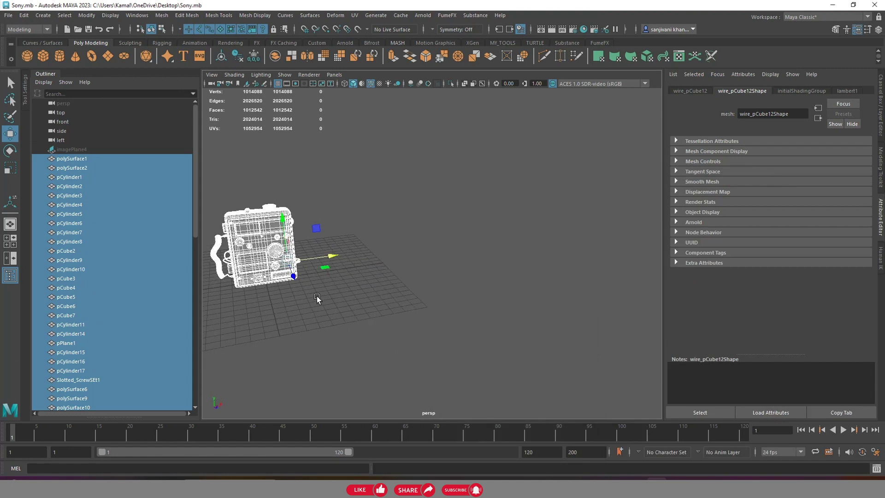
click(47, 73)
scroll(323, 253, up, 5)
click(10, 15)
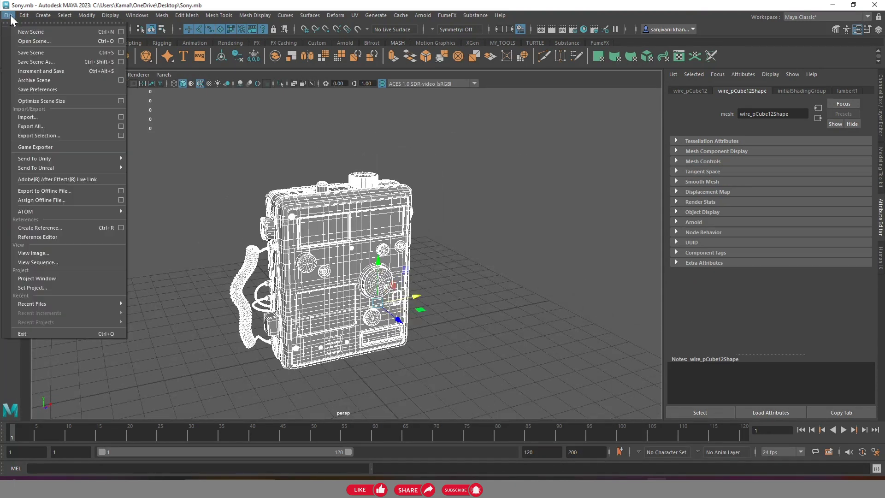